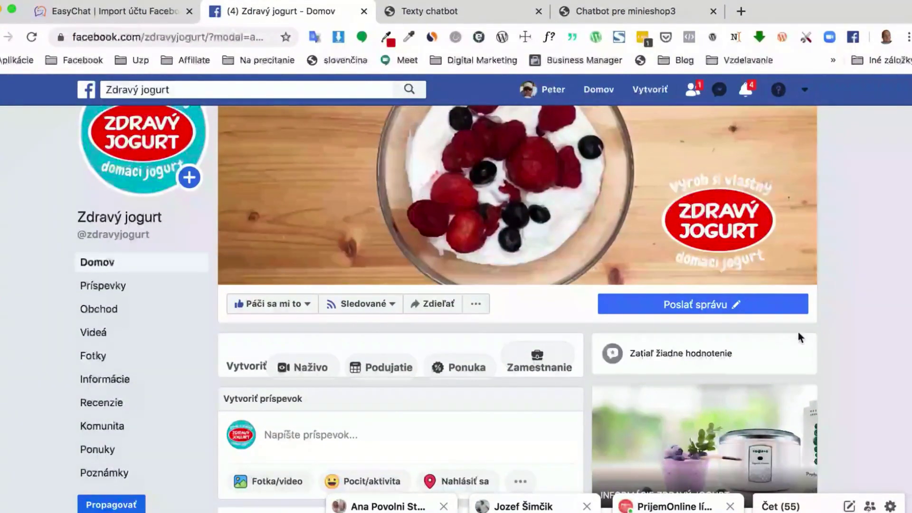
# Examine the Zdravý jogurt Facebook page, including its message button and the promoted homemade yogurt video post with its reach and interactions
pyautogui.moveTo(599, 309)
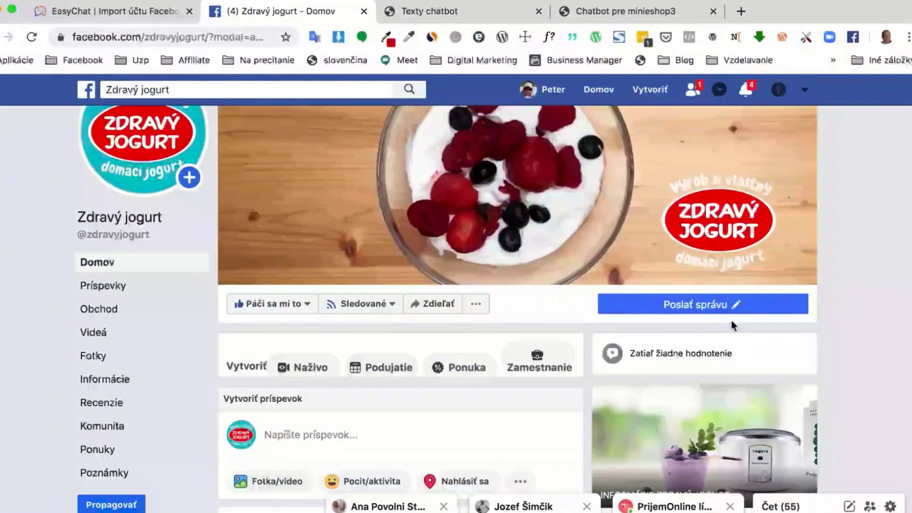
pyautogui.scroll(-1, 734, 319)
pyautogui.scroll(-5, 734, 319)
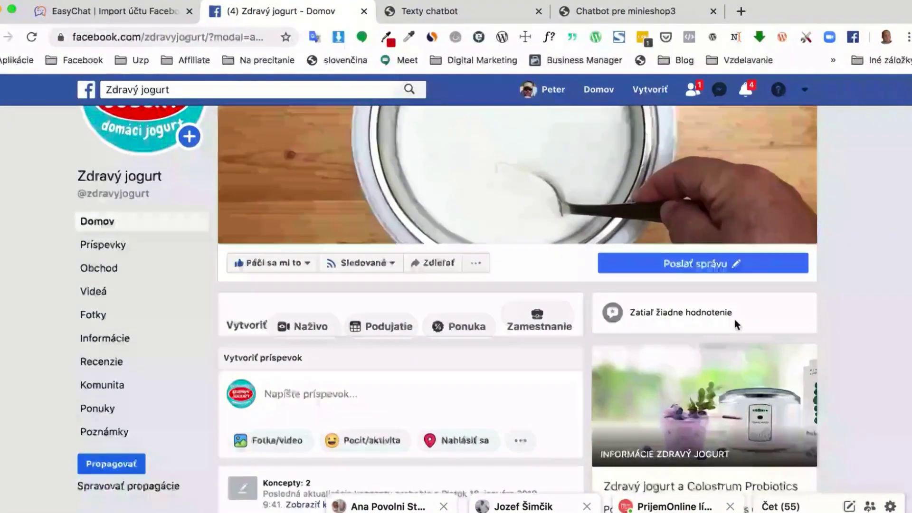
pyautogui.scroll(-8, 735, 326)
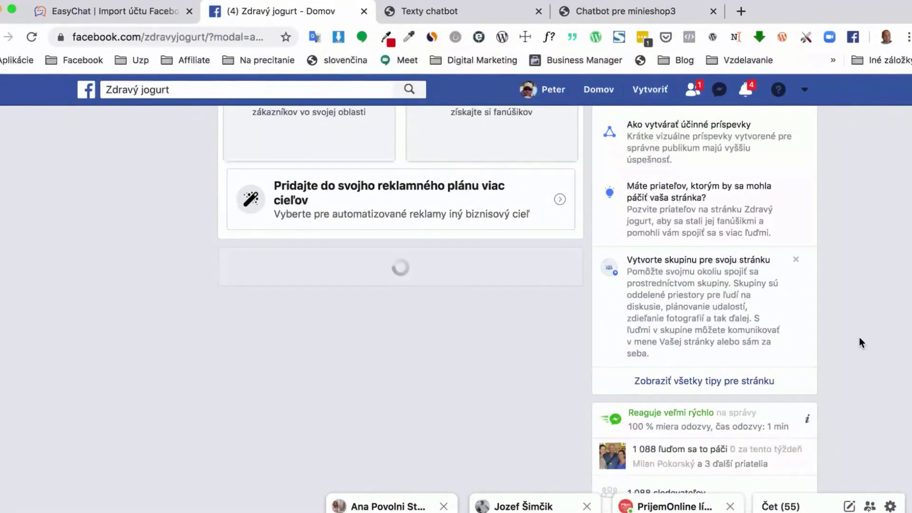
pyautogui.scroll(-1, 859, 337)
pyautogui.scroll(-3, 859, 337)
pyautogui.scroll(-3, 859, 337)
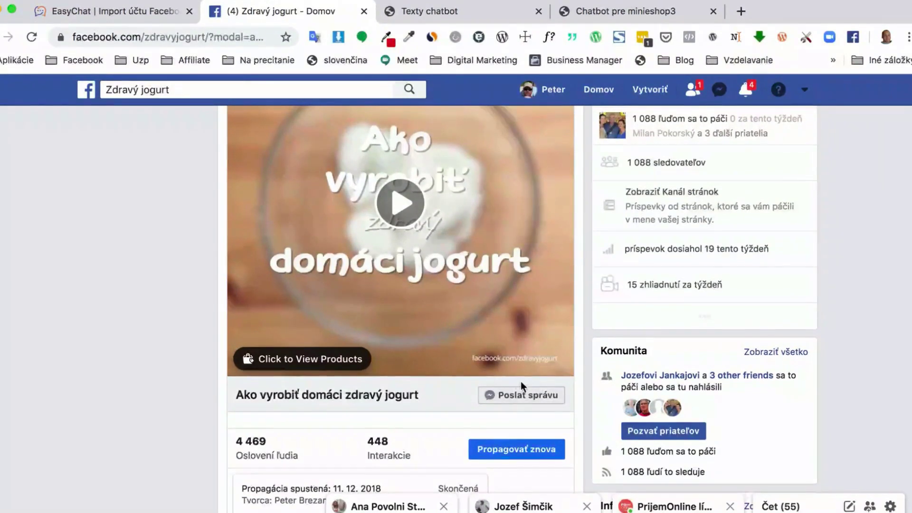
pyautogui.scroll(3, 494, 382)
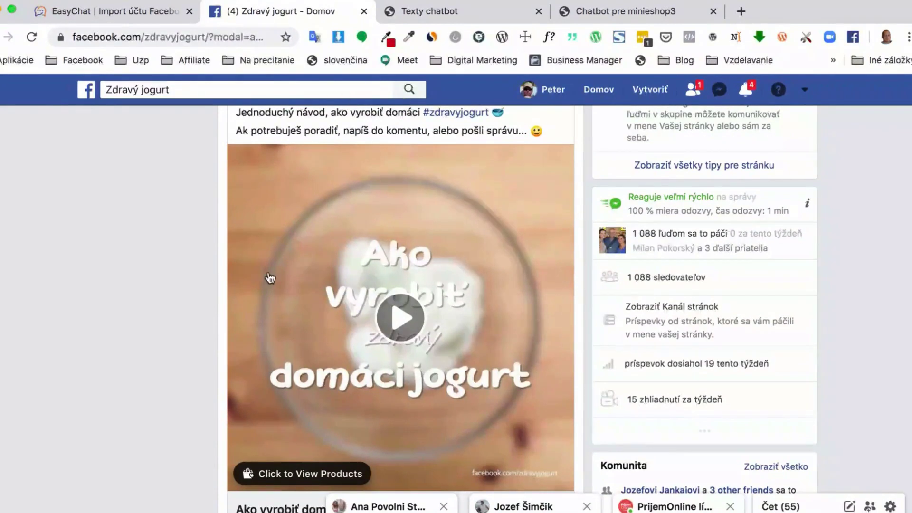
pyautogui.scroll(-6, 271, 281)
pyautogui.scroll(-1, 271, 285)
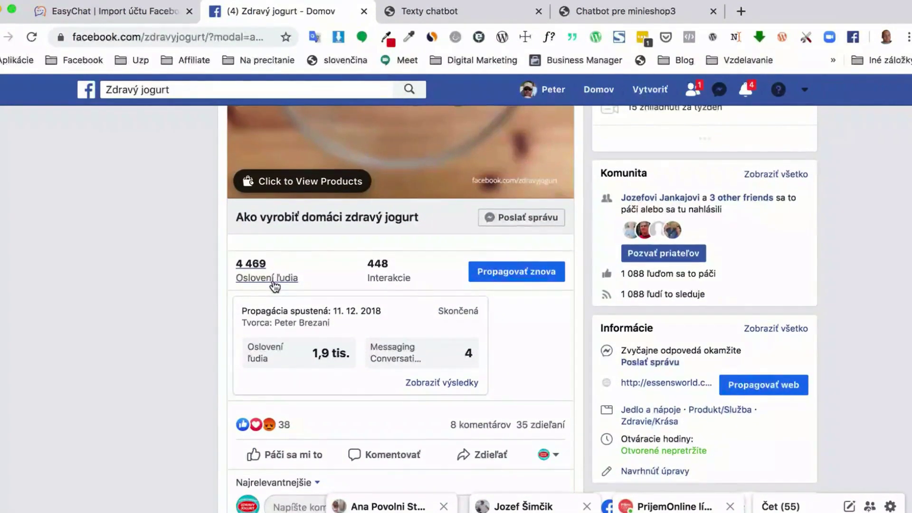
pyautogui.scroll(1, 274, 286)
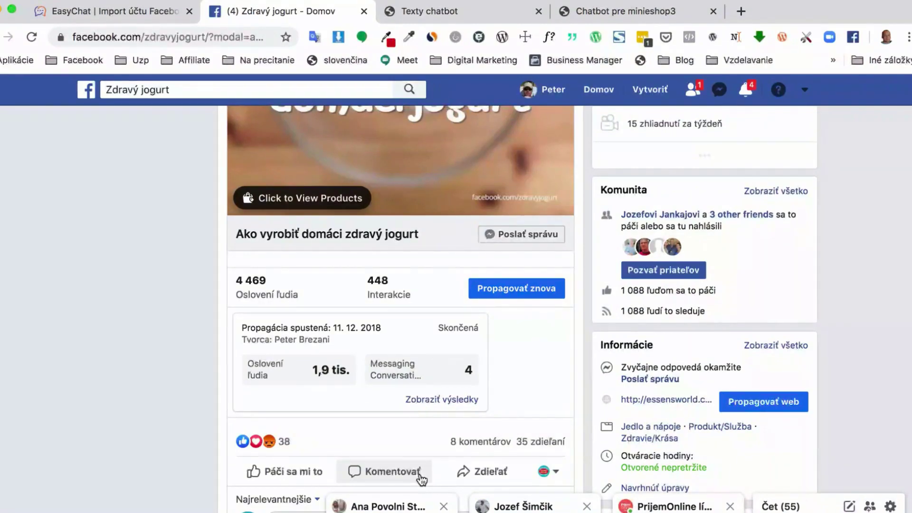
# Switch to EasyChat and open the imported Facebook account's list of pages and groups
pyautogui.click(181, 412)
pyautogui.hotkey('ctrl', 'shift', 'Tab')
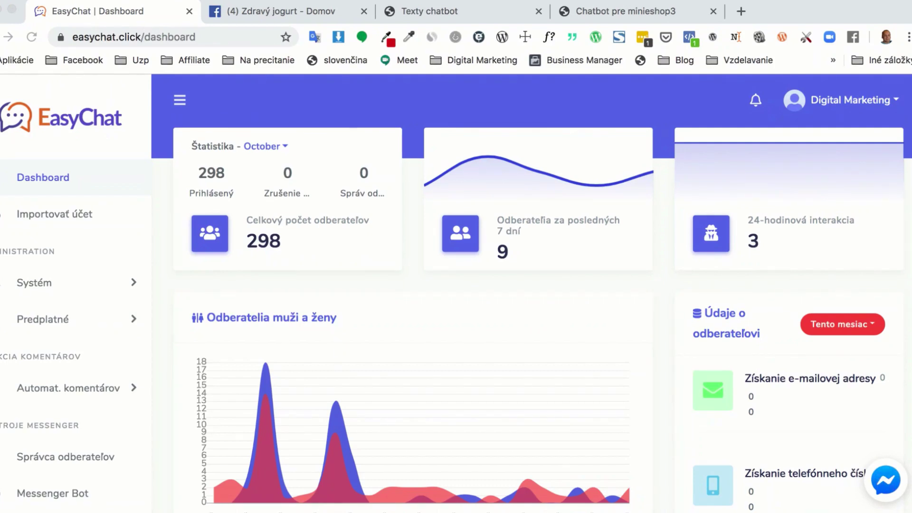
pyautogui.click(44, 218)
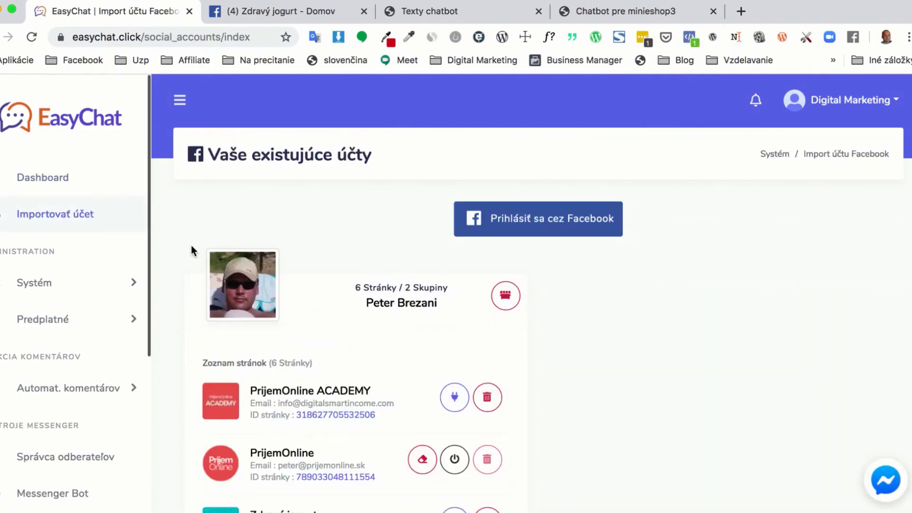
pyautogui.scroll(-5, 192, 250)
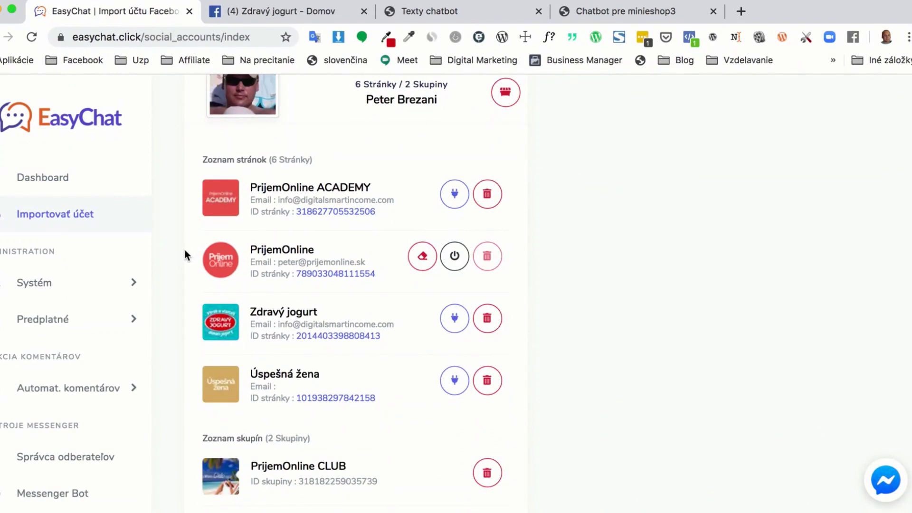
pyautogui.scroll(-2, 183, 254)
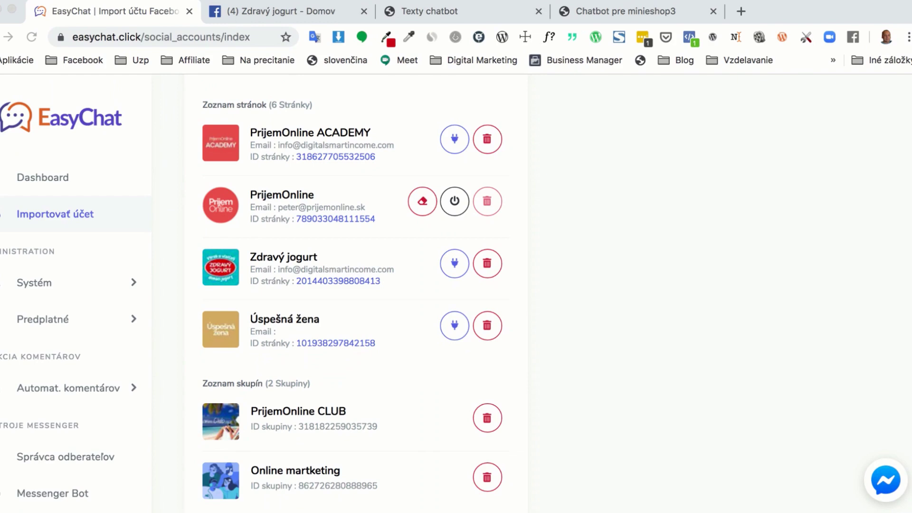
# Enable the bot connection for the Zdravý jogurt page and confirm it
pyautogui.click(455, 266)
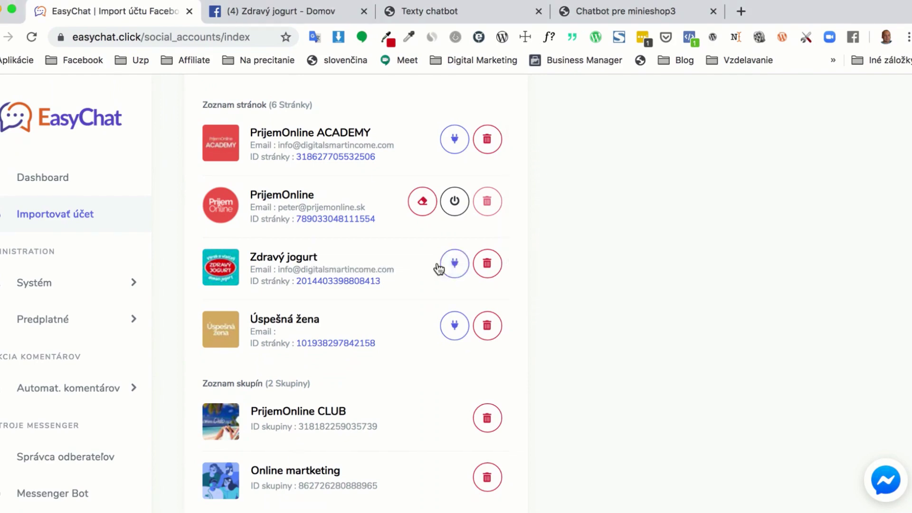
pyautogui.click(455, 266)
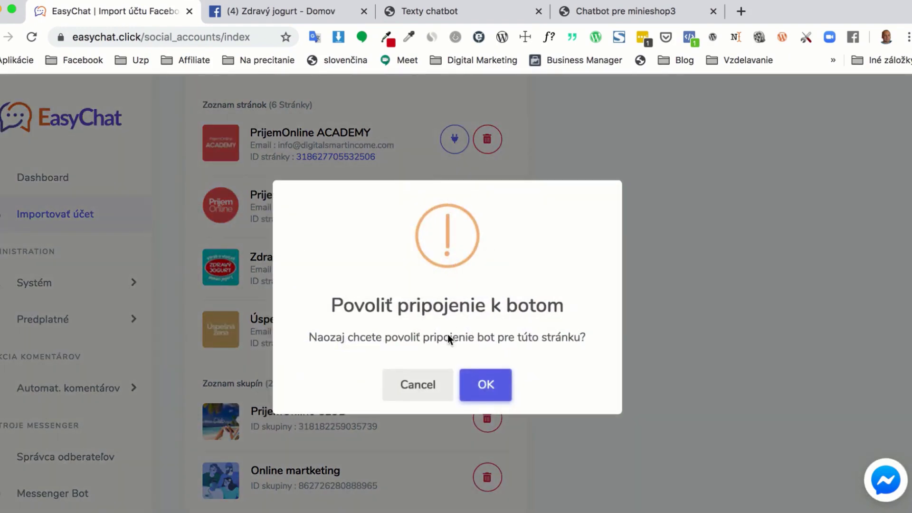
pyautogui.click(488, 384)
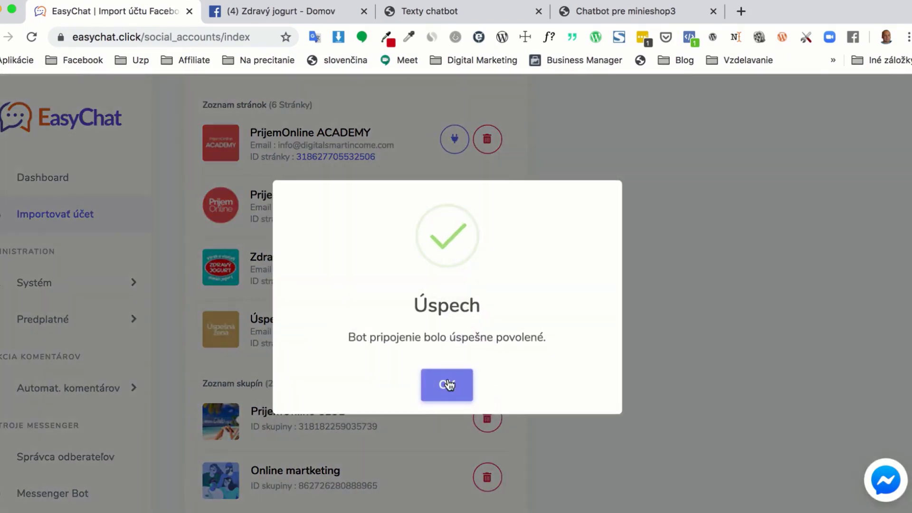
pyautogui.click(449, 379)
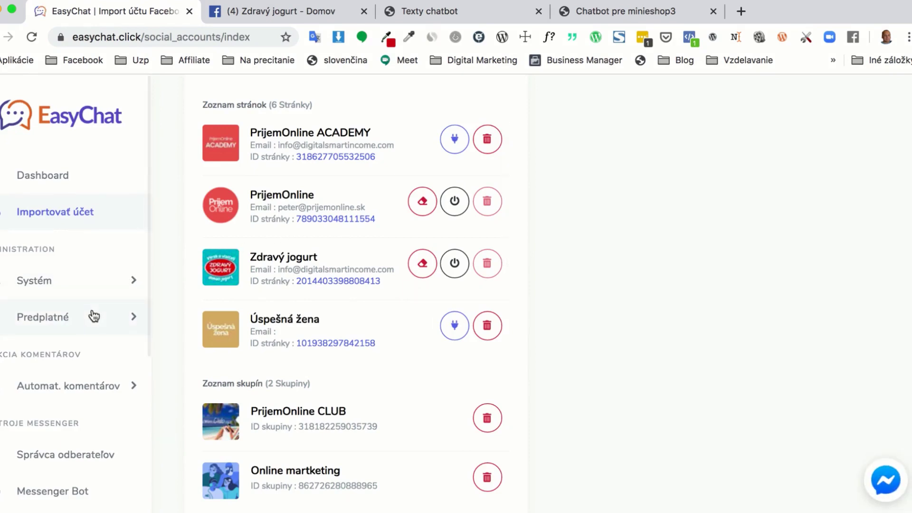
# Open the Messenger Bot's Bot nastavenia for the Zdravý jogurt page and look through its settings categories
pyautogui.scroll(-5, 94, 315)
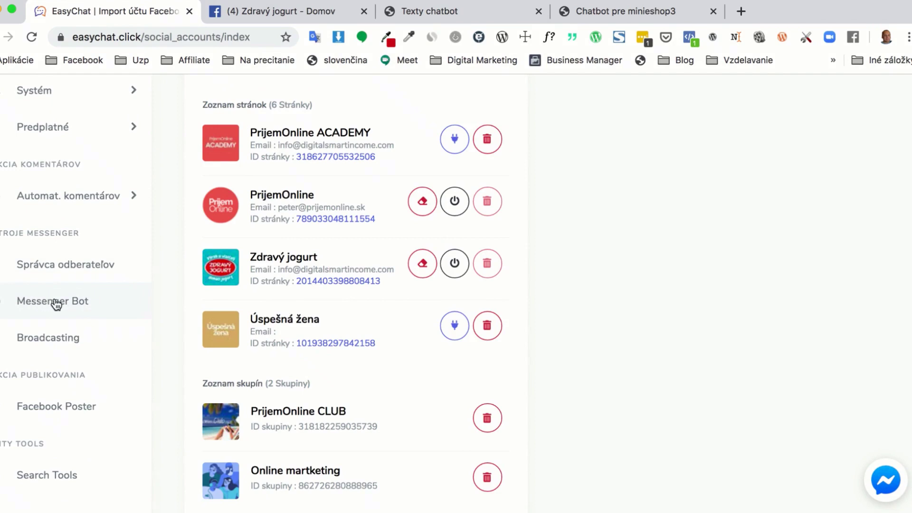
pyautogui.click(46, 303)
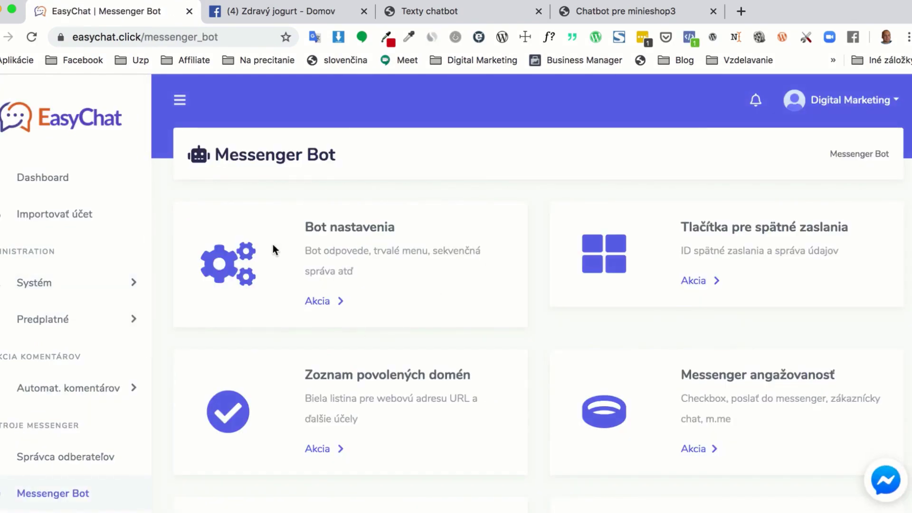
pyautogui.click(319, 300)
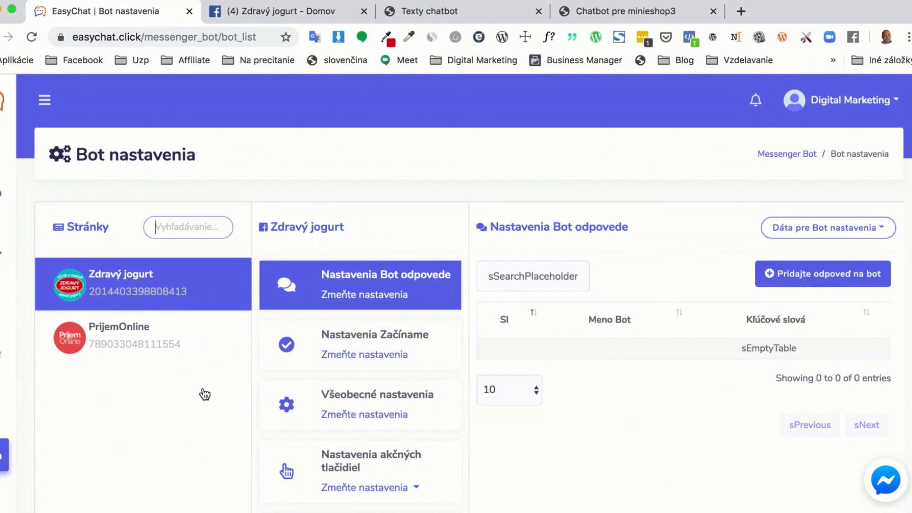
pyautogui.scroll(-5, 389, 176)
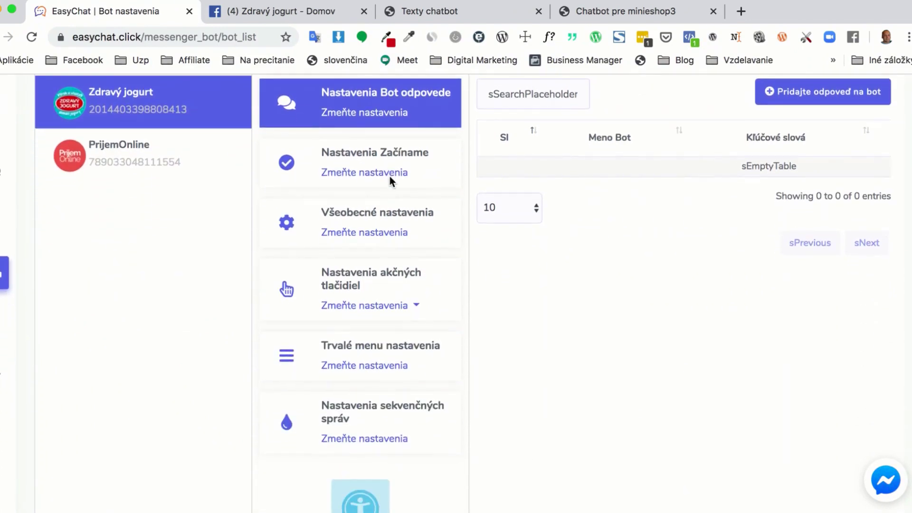
pyautogui.scroll(1, 389, 175)
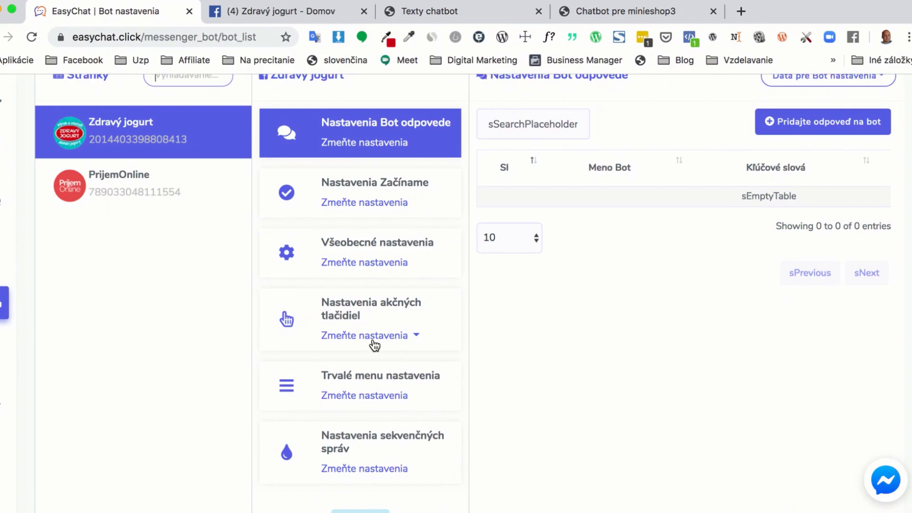
pyautogui.scroll(3, 374, 345)
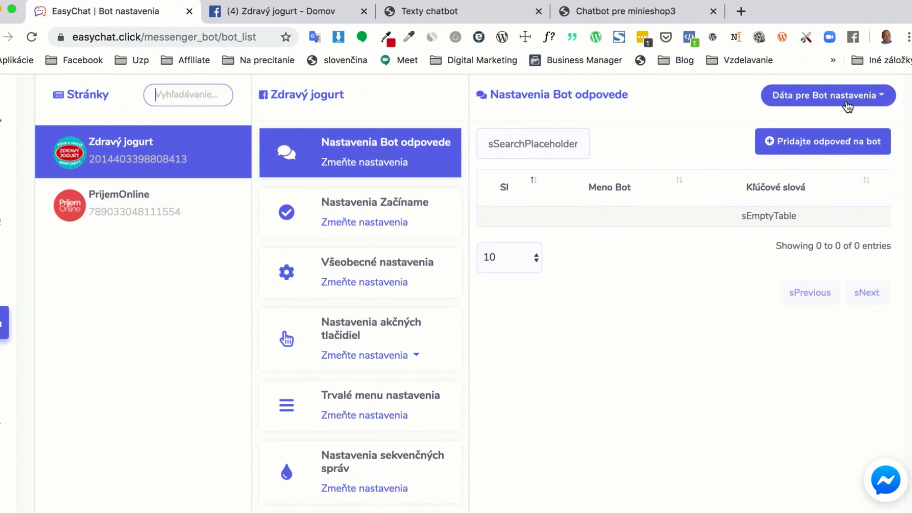
# Import the general bot template without answers ("Všeobecná bez ...") for Zdravý jogurt, agreeing to replace all previous settings
pyautogui.click(881, 102)
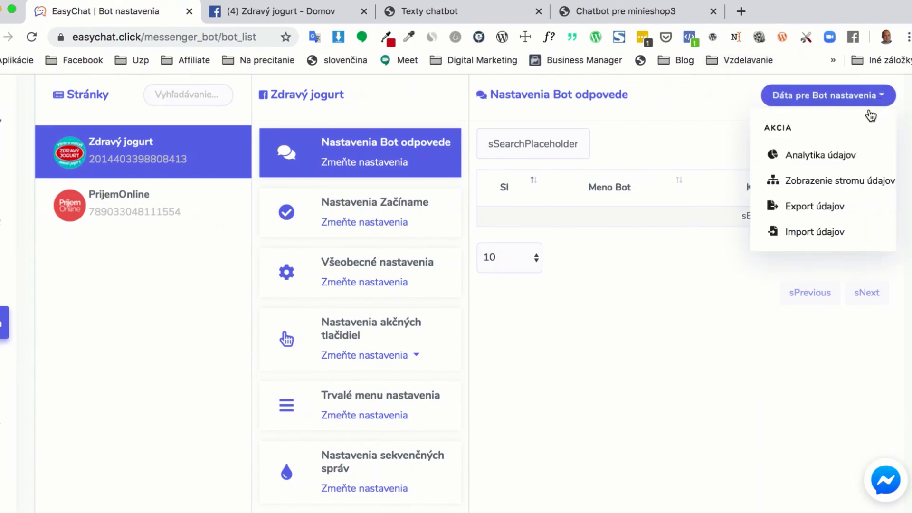
pyautogui.click(803, 233)
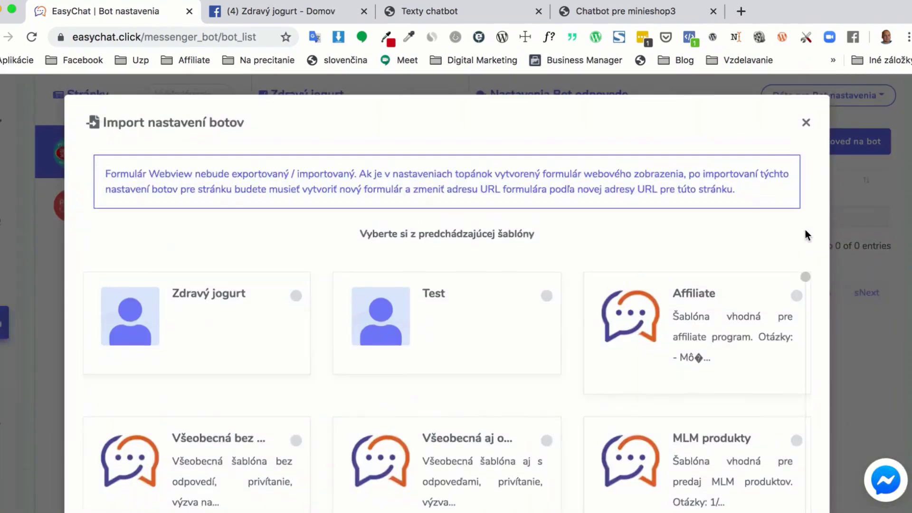
pyautogui.scroll(-2, 625, 204)
pyautogui.scroll(-3, 626, 204)
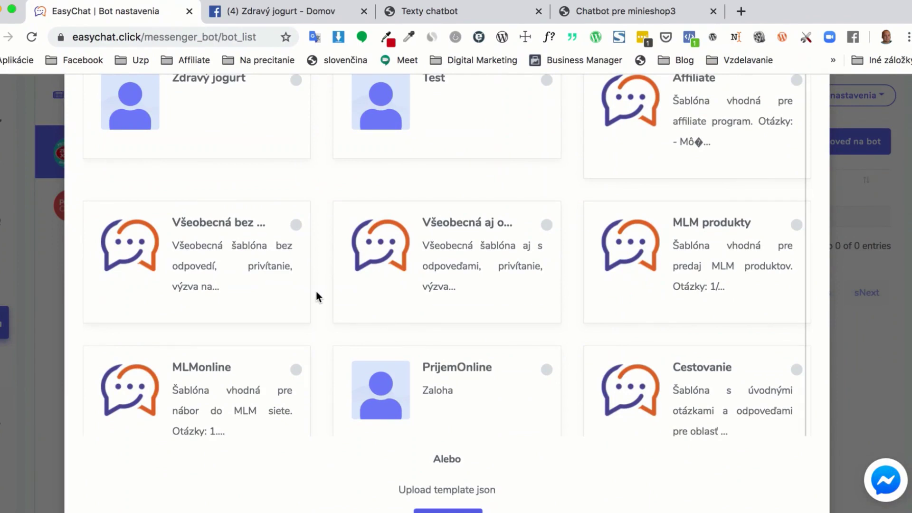
pyautogui.click(295, 226)
pyautogui.scroll(-6, 309, 271)
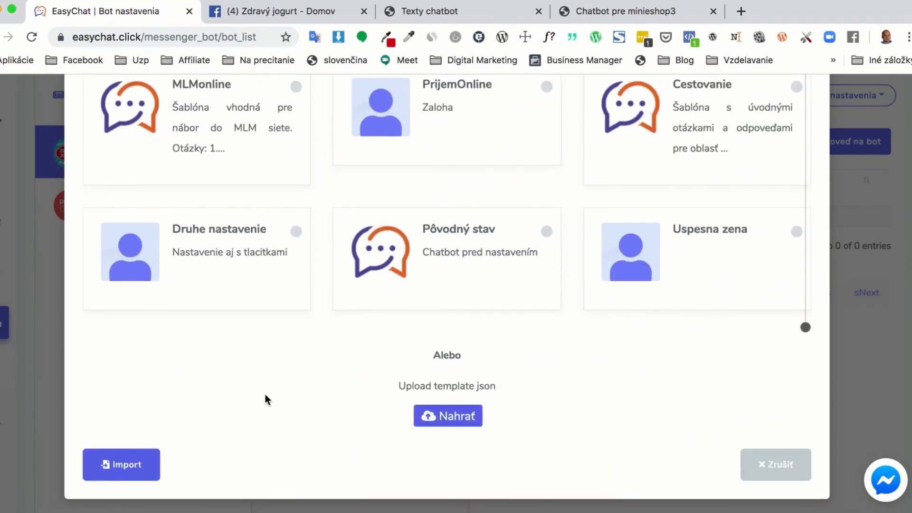
pyautogui.click(135, 466)
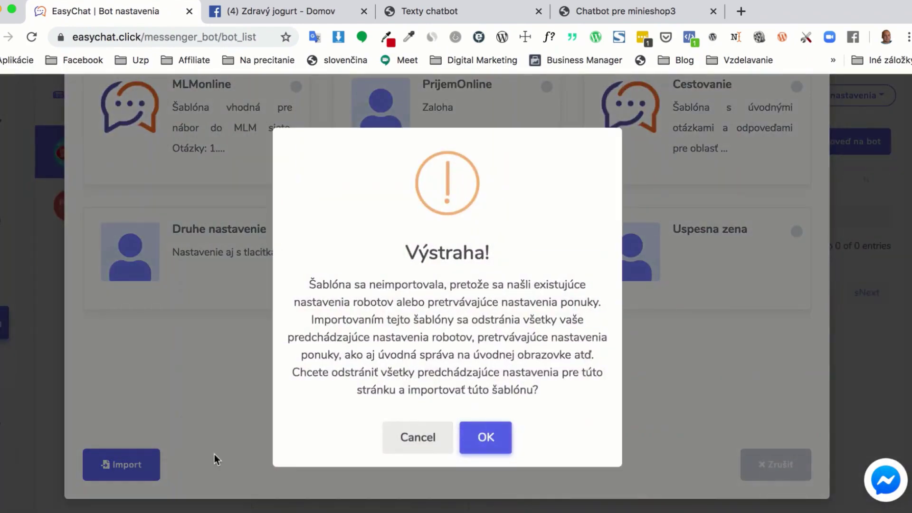
pyautogui.click(484, 440)
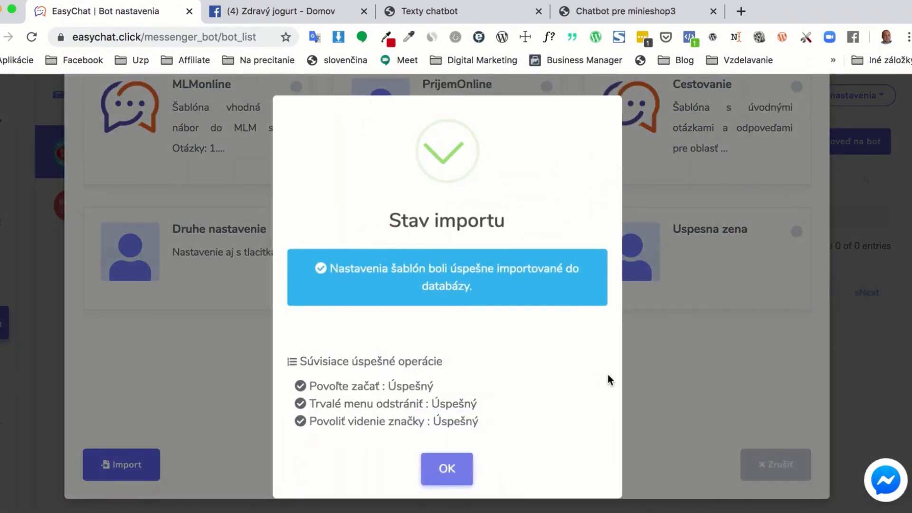
pyautogui.click(437, 469)
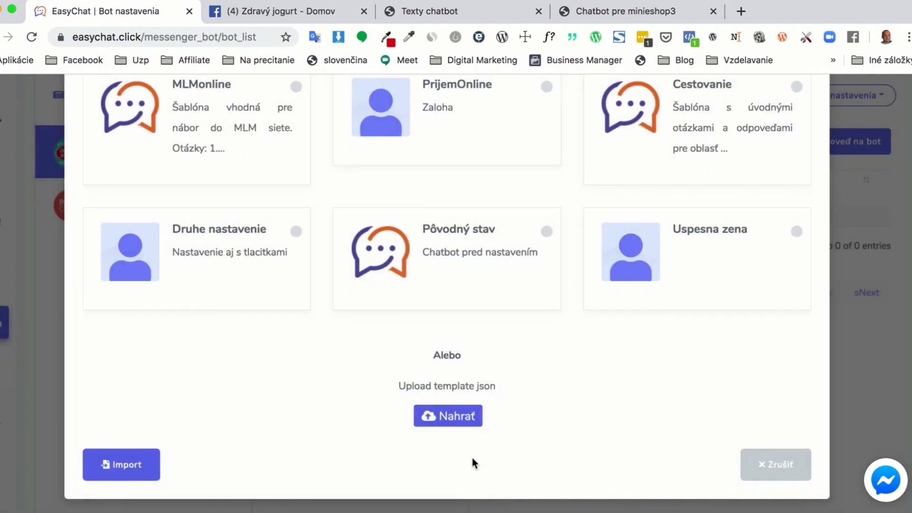
pyautogui.scroll(10, 604, 418)
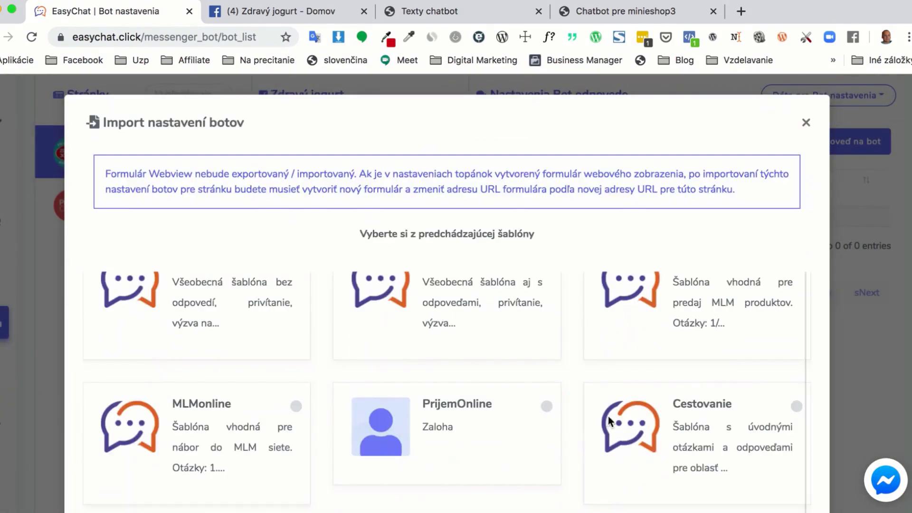
pyautogui.click(805, 122)
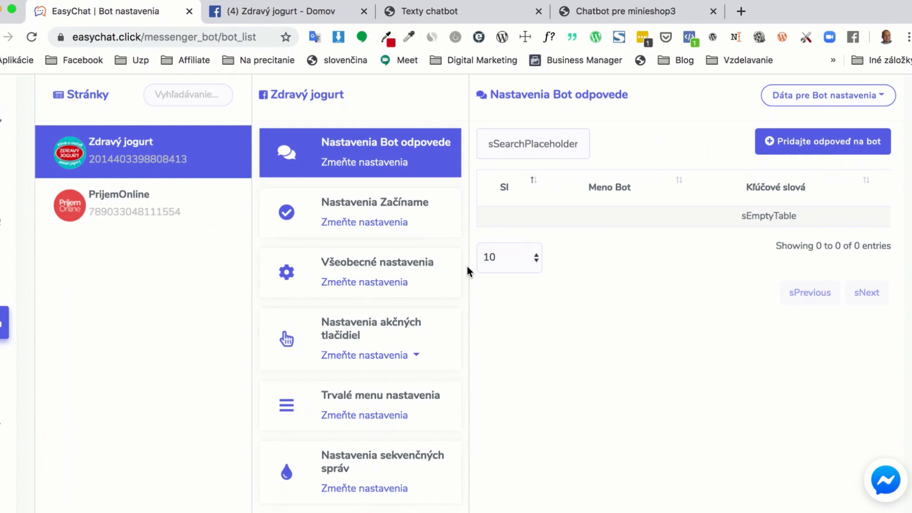
# In Všeobecné nastavenia, try Zakázané for the mark-as-seen status and restore it to Povolené
pyautogui.click(371, 285)
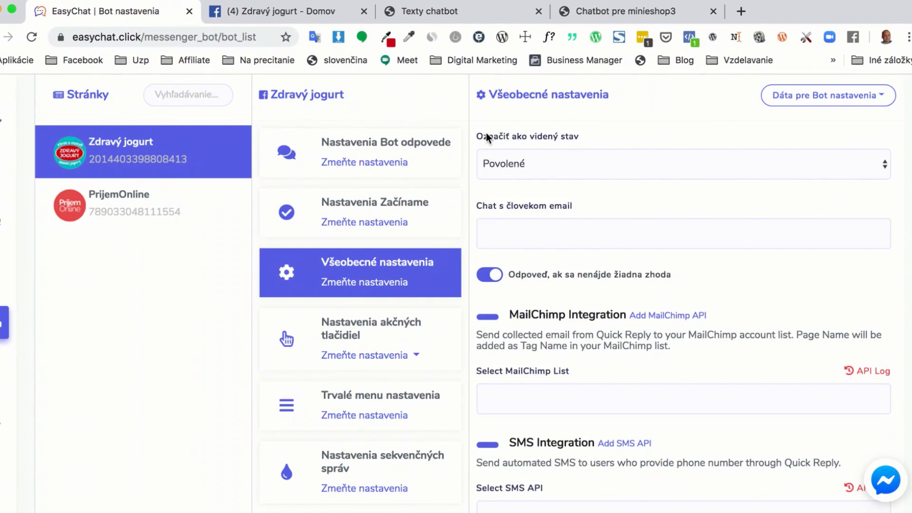
pyautogui.click(552, 167)
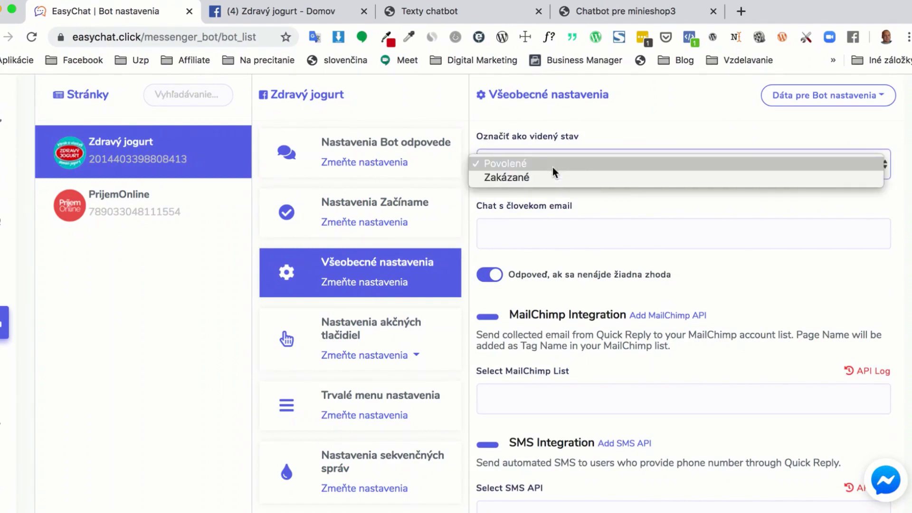
pyautogui.click(550, 179)
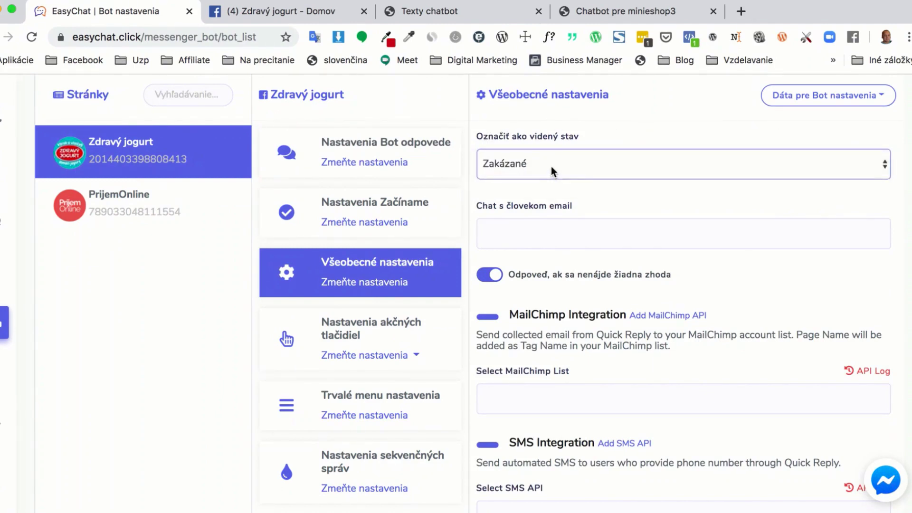
pyautogui.click(551, 163)
pyautogui.click(549, 150)
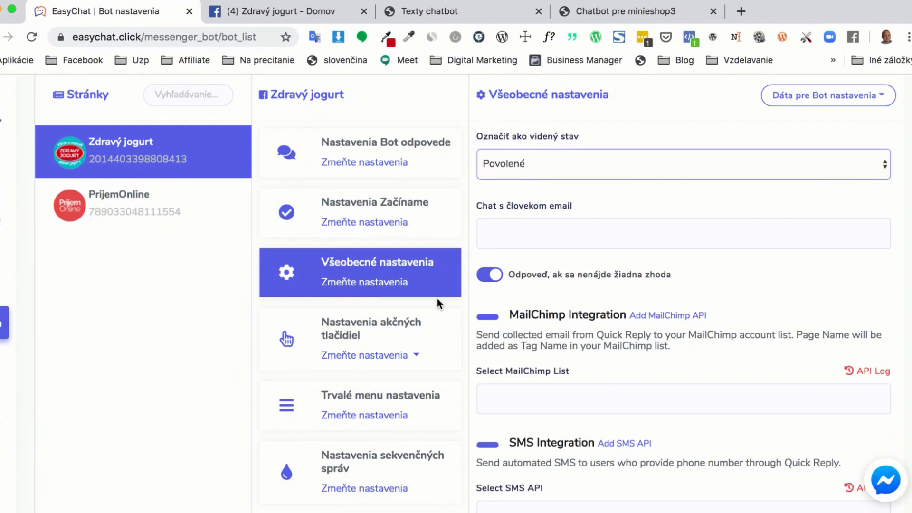
pyautogui.scroll(-3, 437, 298)
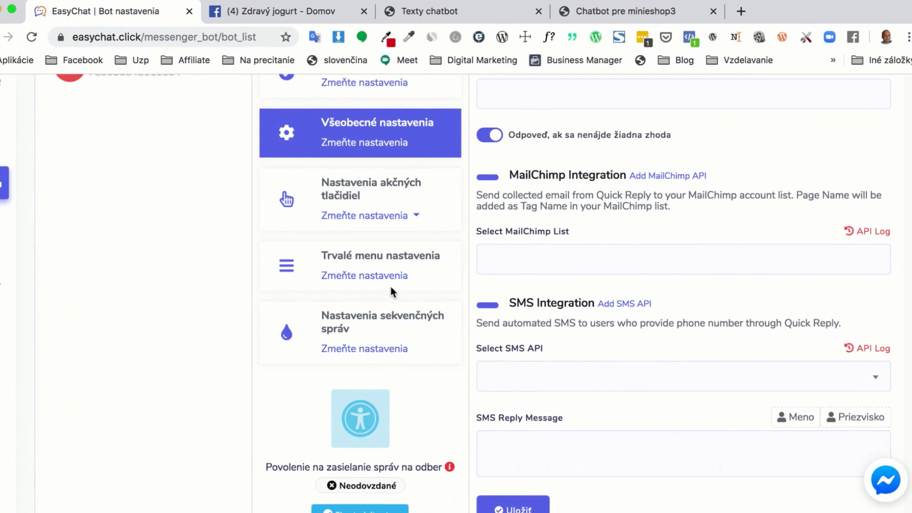
# Review the Šablóna rýchlej odpovede e-mailom reply in the action button settings, and open Nastavenia Bot odpovede
pyautogui.click(363, 216)
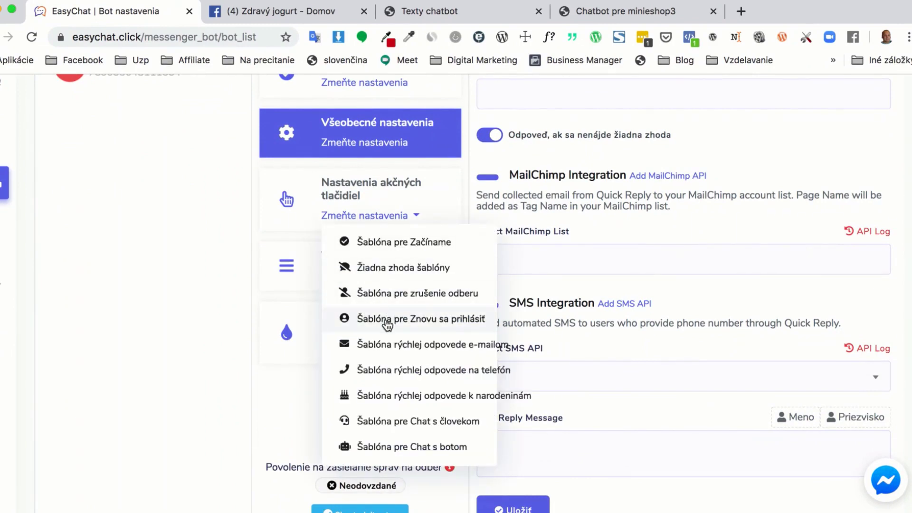
pyautogui.click(384, 349)
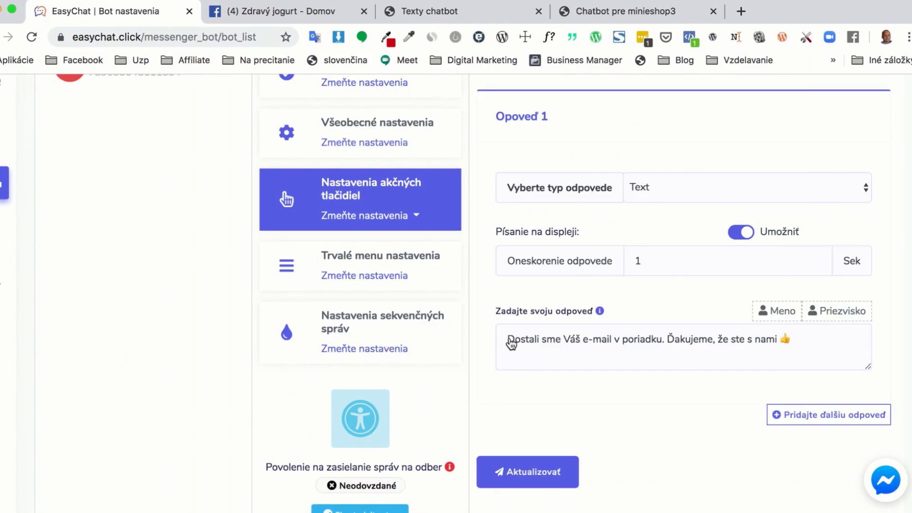
pyautogui.click(767, 356)
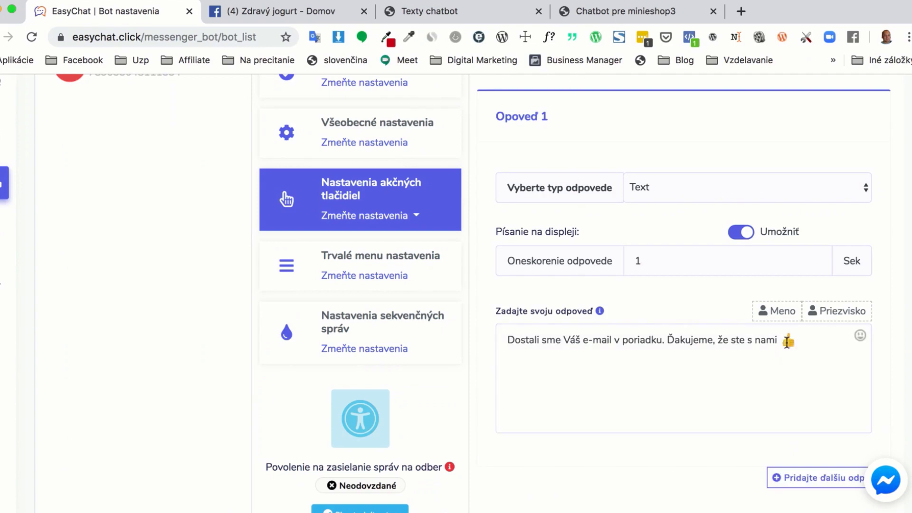
pyautogui.scroll(-2, 518, 327)
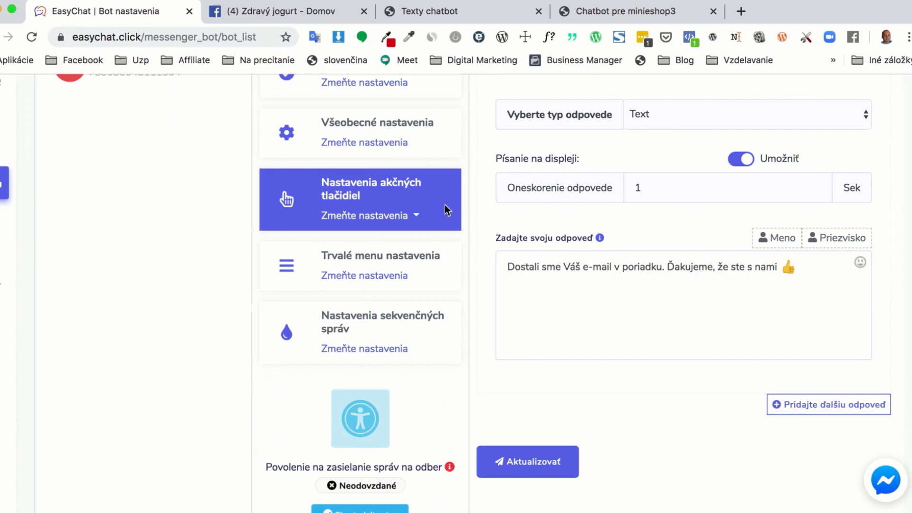
pyautogui.scroll(3, 415, 229)
pyautogui.scroll(1, 414, 227)
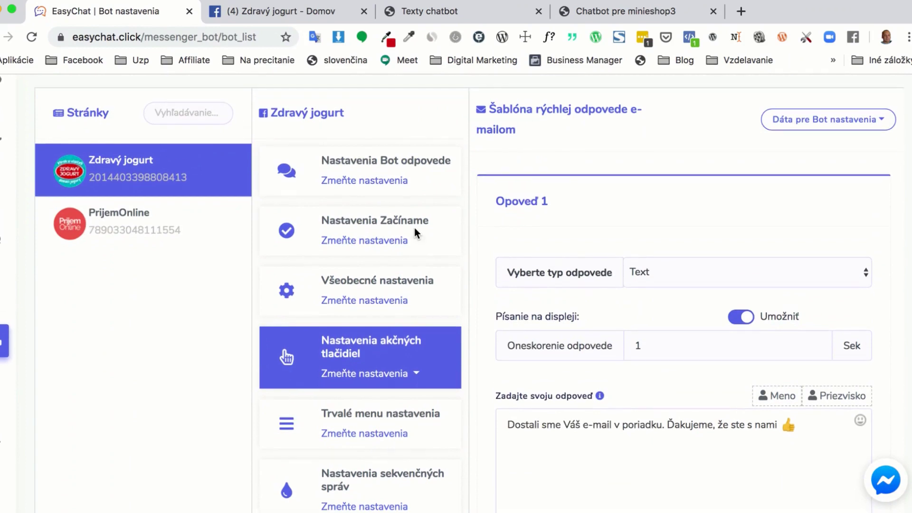
pyautogui.click(387, 185)
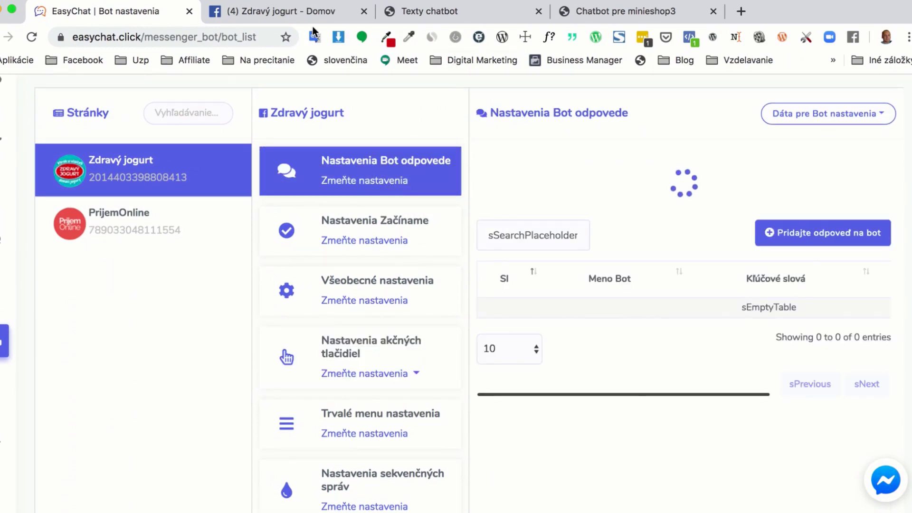
# Test the Poslať správu button on the Zdravý jogurt Facebook page, close the chat and return to EasyChat
pyautogui.click(284, 11)
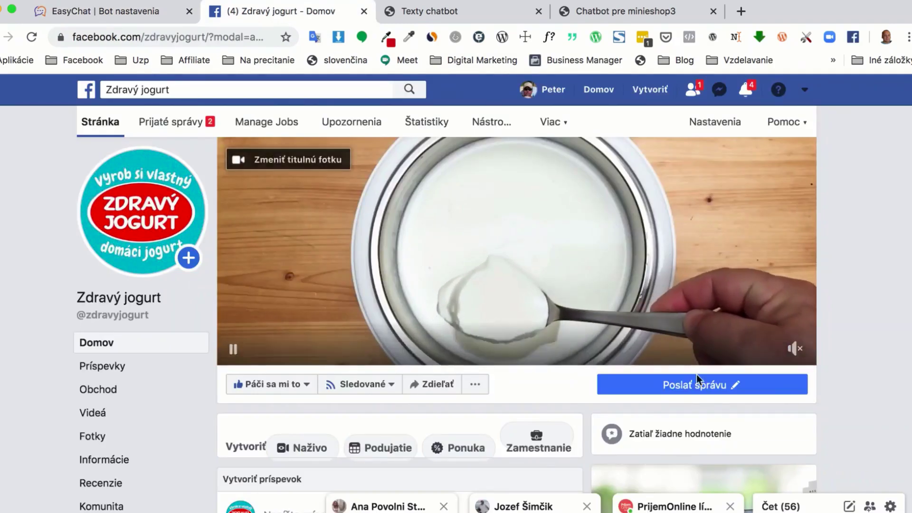
pyautogui.moveTo(637, 383)
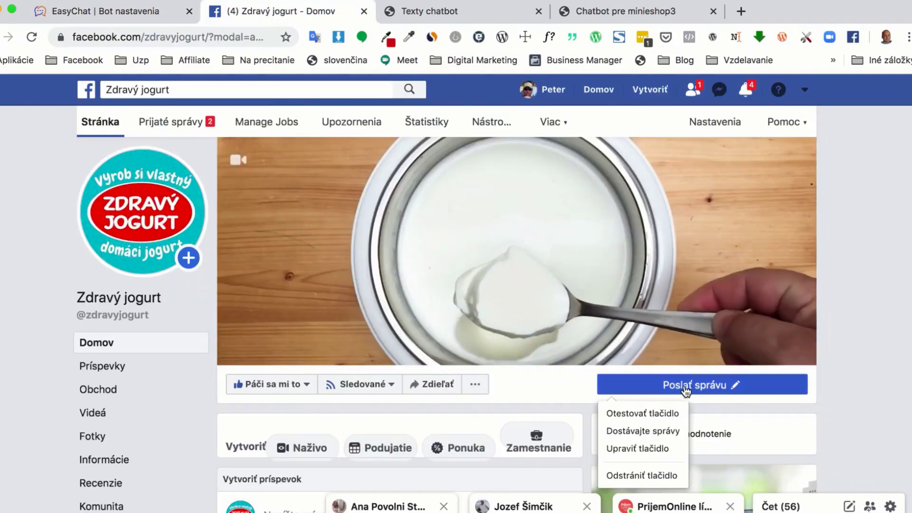
pyautogui.click(640, 414)
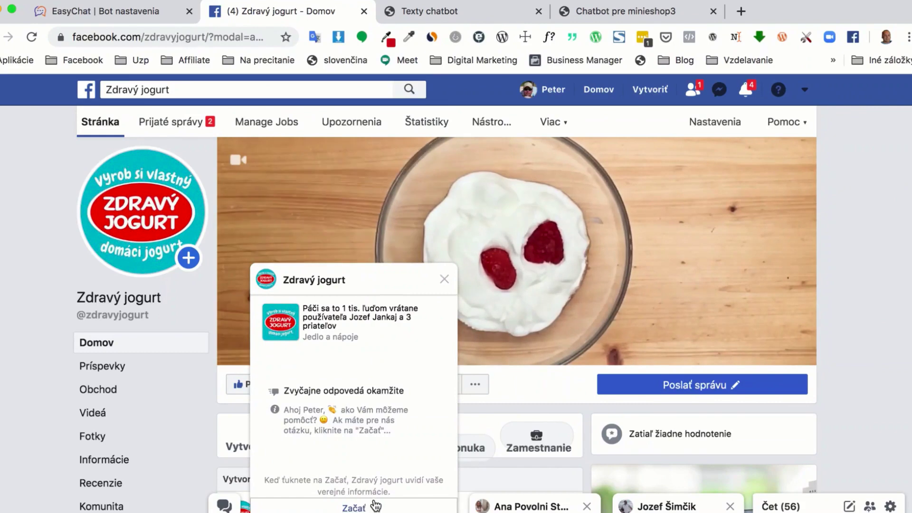
pyautogui.click(444, 279)
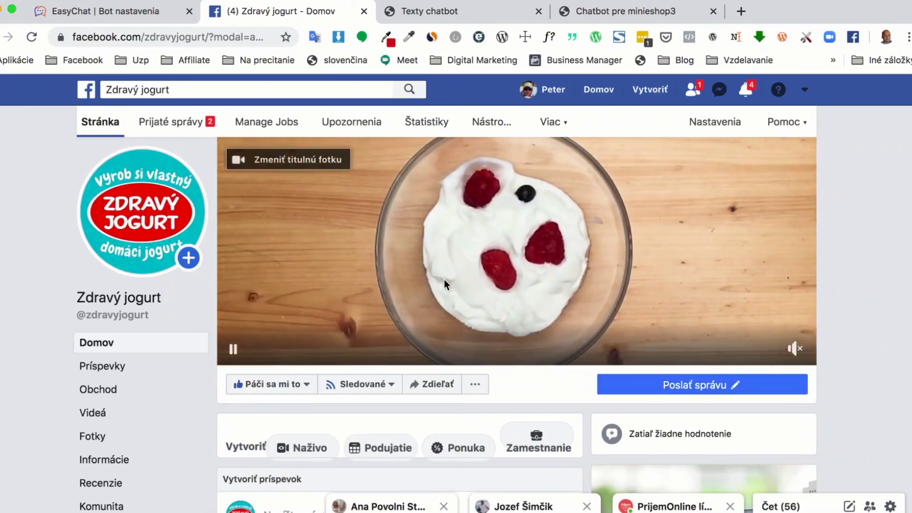
pyautogui.click(148, 12)
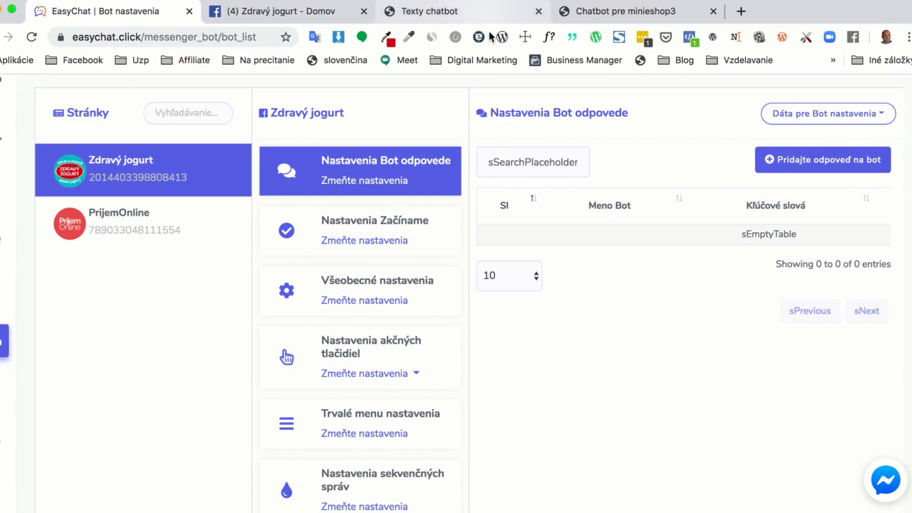
# Examine the reply texts in the Texty chatbot document and the conversation flow in Chatbot pre minieshop3, and return to EasyChat
pyautogui.click(617, 12)
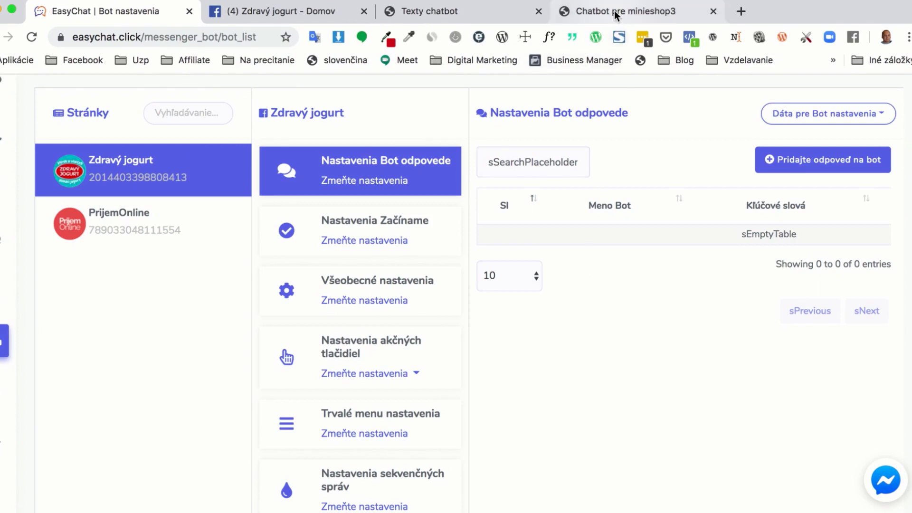
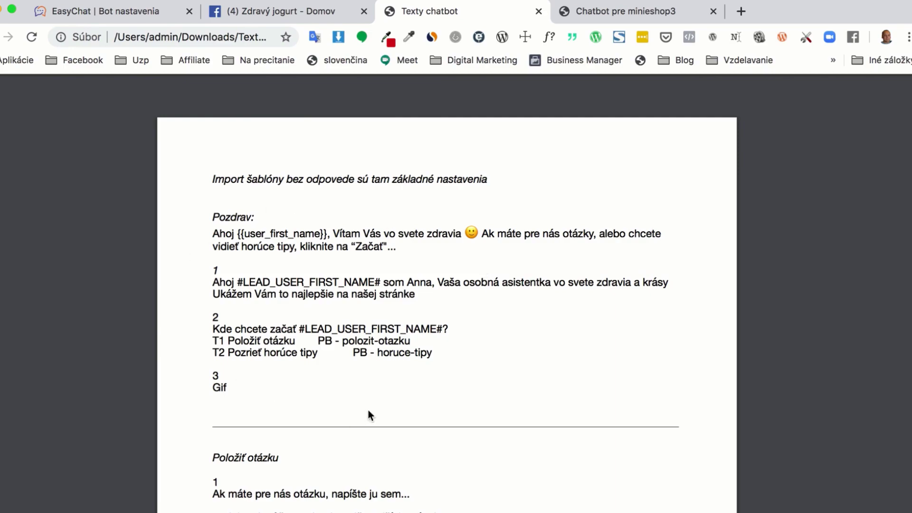
pyautogui.scroll(-15, 388, 425)
pyautogui.scroll(-15, 388, 425)
pyautogui.scroll(20, 388, 426)
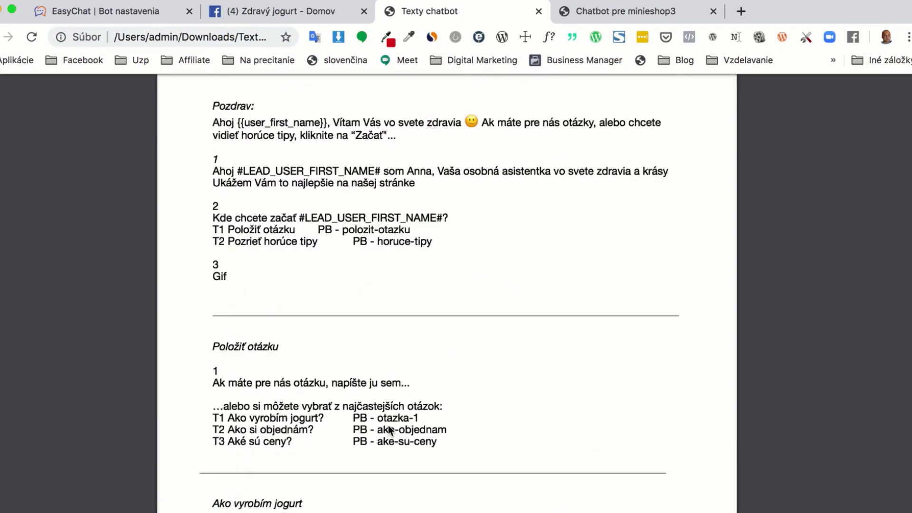
pyautogui.scroll(5, 388, 425)
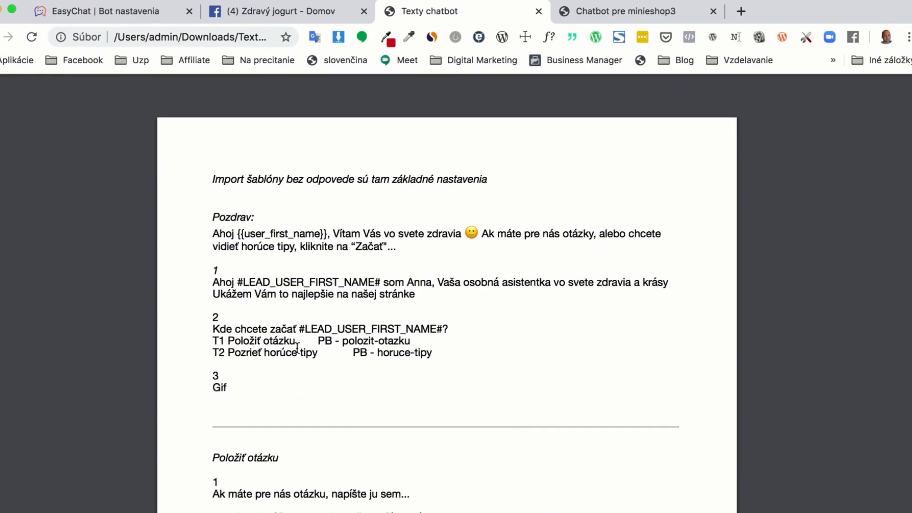
pyautogui.press('super+1')
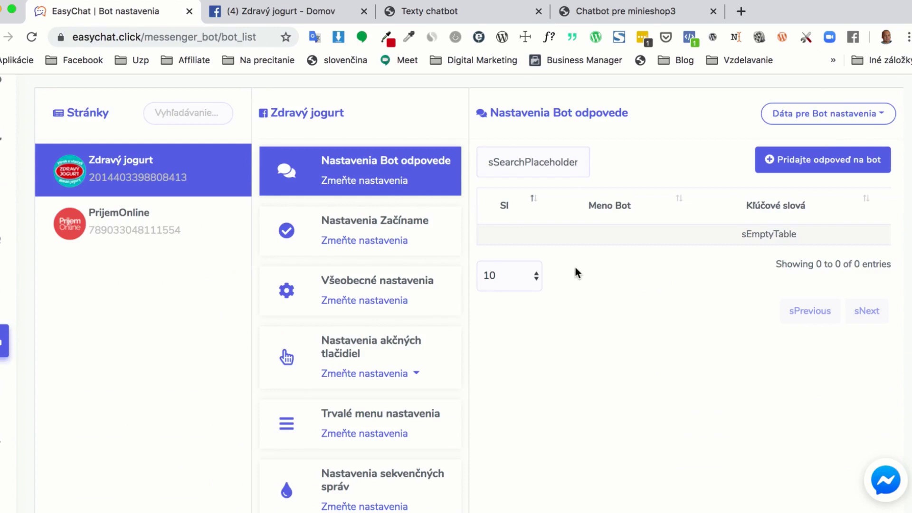
pyautogui.click(622, 11)
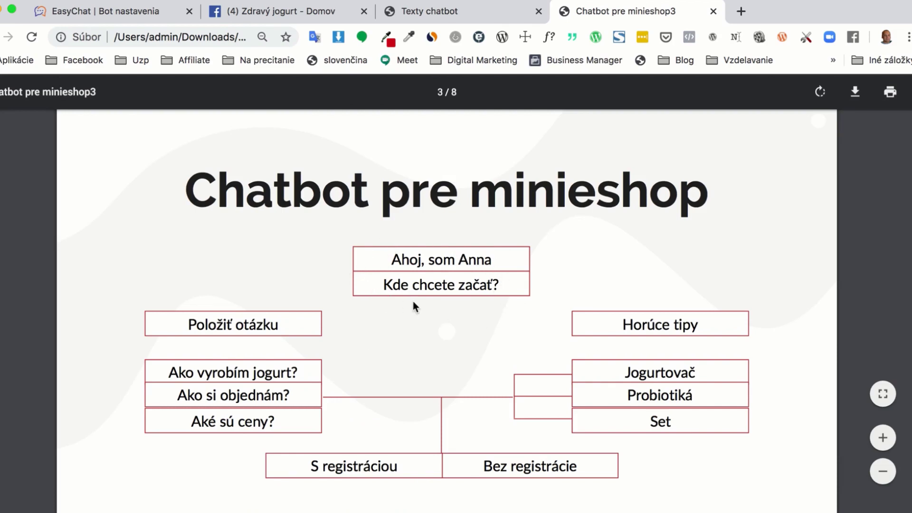
pyautogui.click(117, 15)
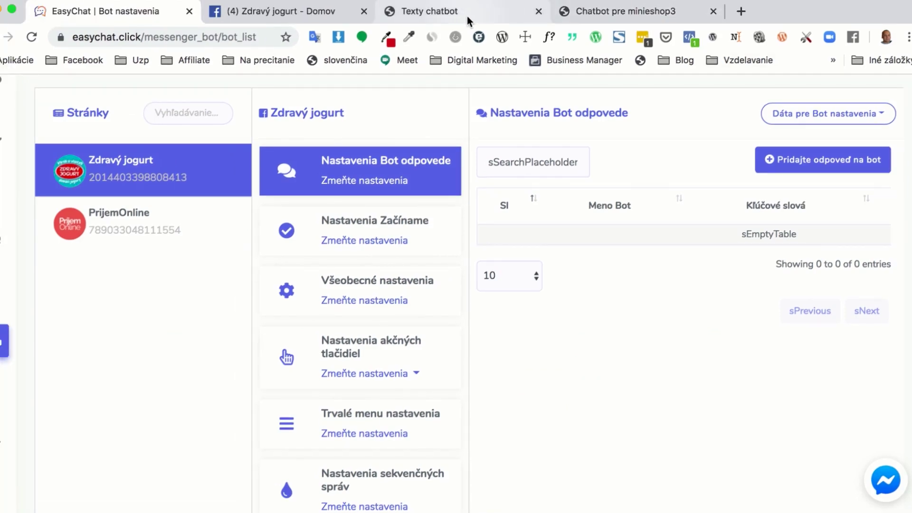
# Copy the full greeting text under Pozdrav from the Texty chatbot document
pyautogui.click(446, 8)
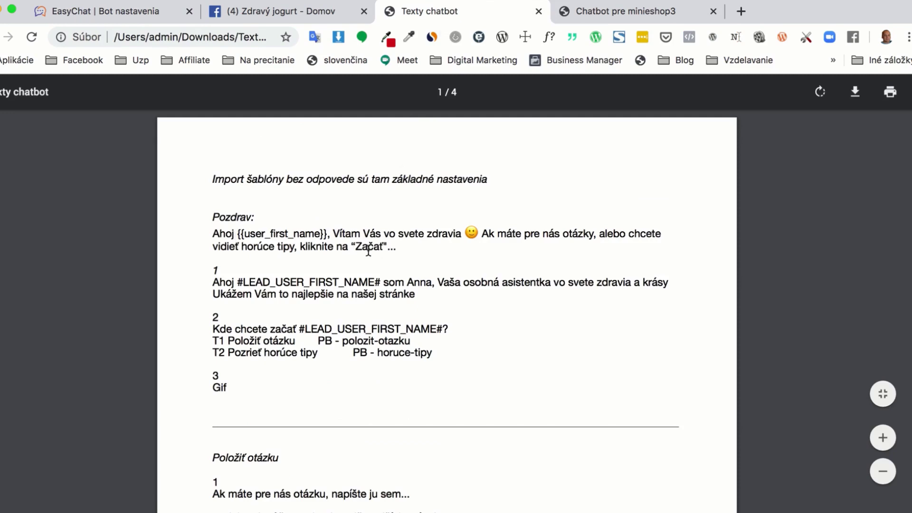
pyautogui.moveTo(409, 235); pyautogui.dragTo(308, 247)
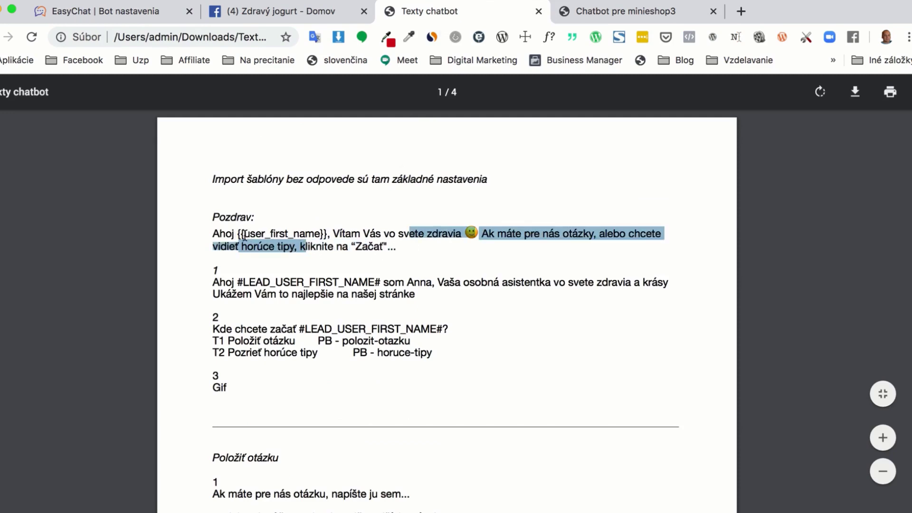
pyautogui.moveTo(213, 233); pyautogui.dragTo(402, 249)
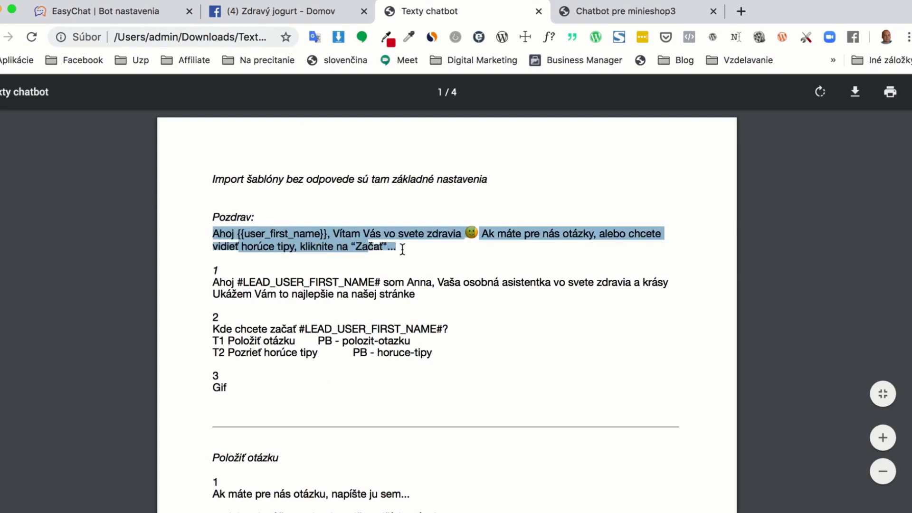
# Replace the Uvítacia správa in EasyChat's Nastavenia Začíname with the copied "Ahoj {{user_first_name}}, Vítam Vás vo svete zdravia" greeting and remove its unreadable emoji character
pyautogui.click(150, 14)
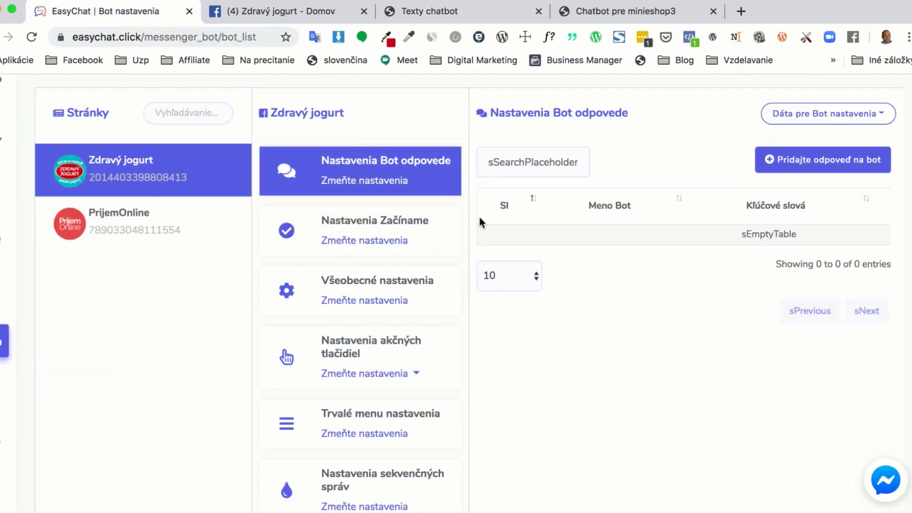
pyautogui.click(362, 240)
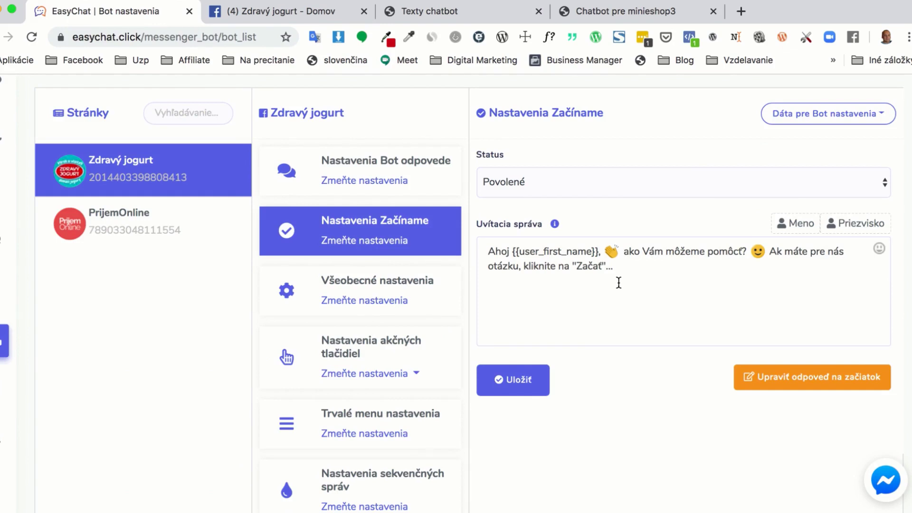
pyautogui.moveTo(623, 267); pyautogui.dragTo(482, 248)
pyautogui.press('BackSpace')
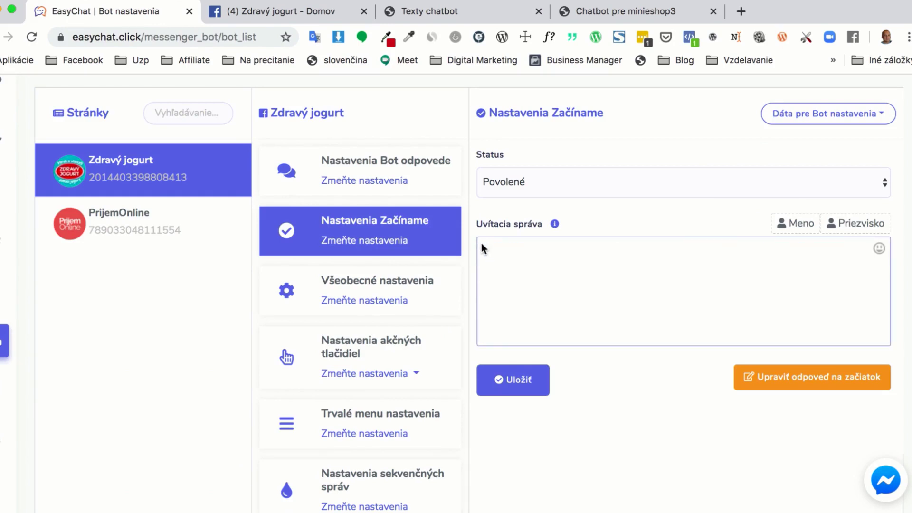
pyautogui.write('Ahoj {{user_first_name}}, Vítam Vás vo svete zdravia � Ak máte pre nás otázky, alebo chcete vidieť horúce tipy, kliknite na "Začať"...')
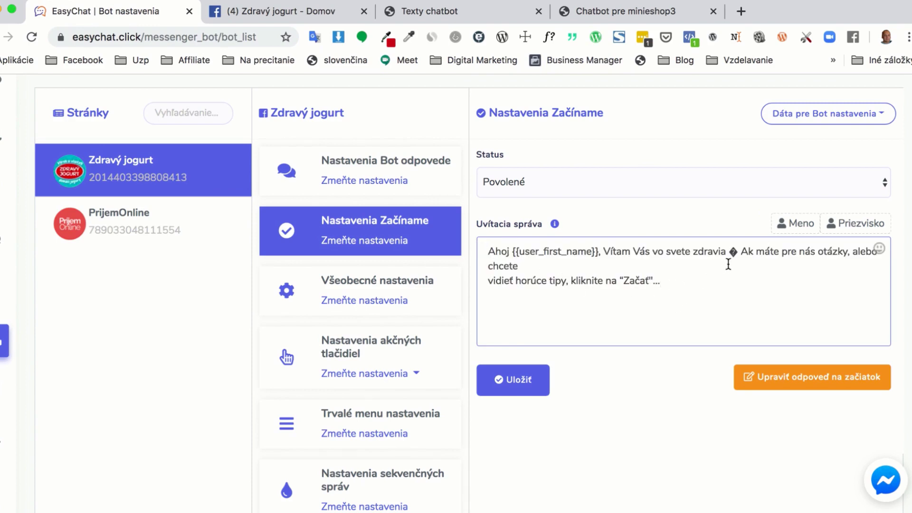
pyautogui.click(736, 251)
pyautogui.press('BackSpace')
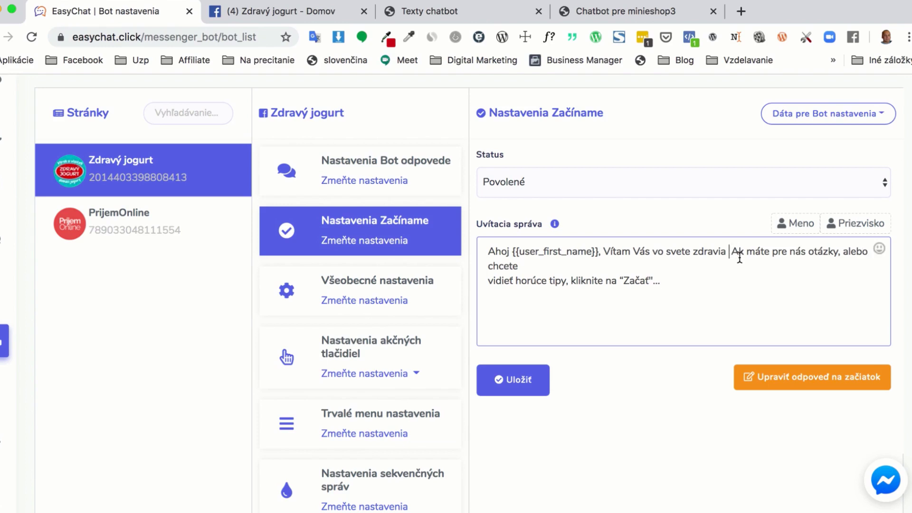
# Try adding a trial line "Ahoj" below the welcome message and inserting the first-name variable
pyautogui.click(557, 266)
pyautogui.click(665, 280)
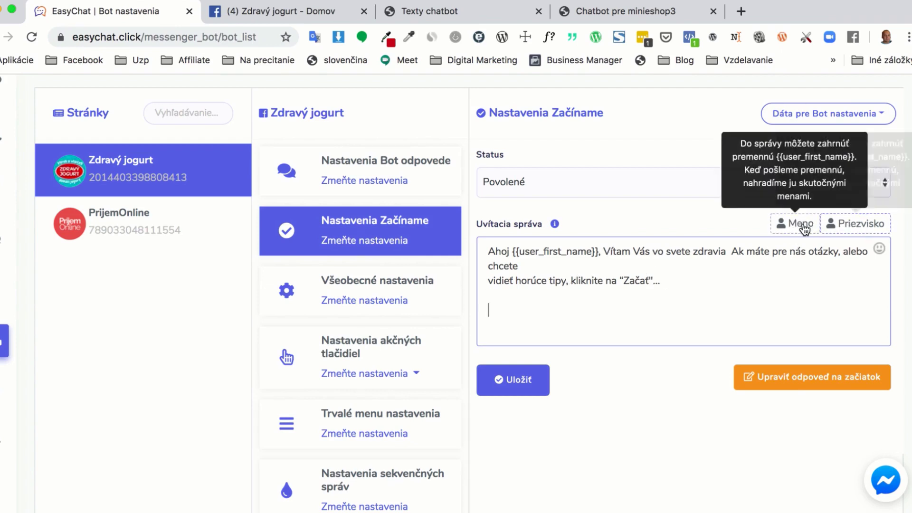
pyautogui.moveTo(513, 250); pyautogui.dragTo(547, 251)
pyautogui.click(533, 294)
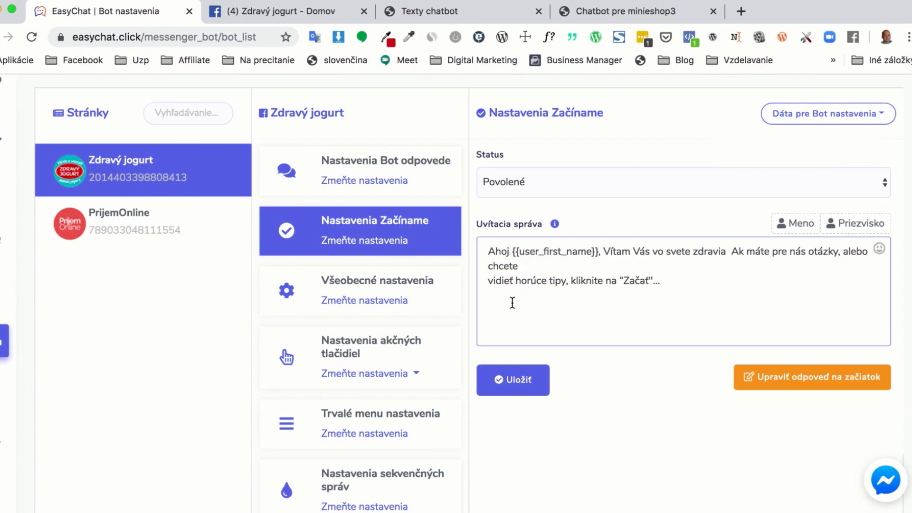
pyautogui.write('Ahoj')
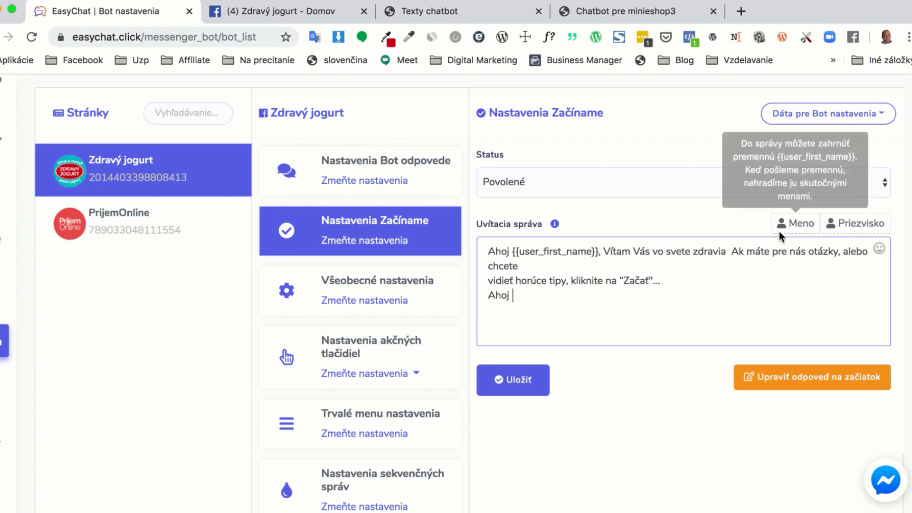
pyautogui.click(794, 223)
# Move the {{user_first_name}} placeholder from its separate line to directly after the trial "Ahoj"
pyautogui.moveTo(586, 323); pyautogui.dragTo(482, 323)
pyautogui.press('super+c')
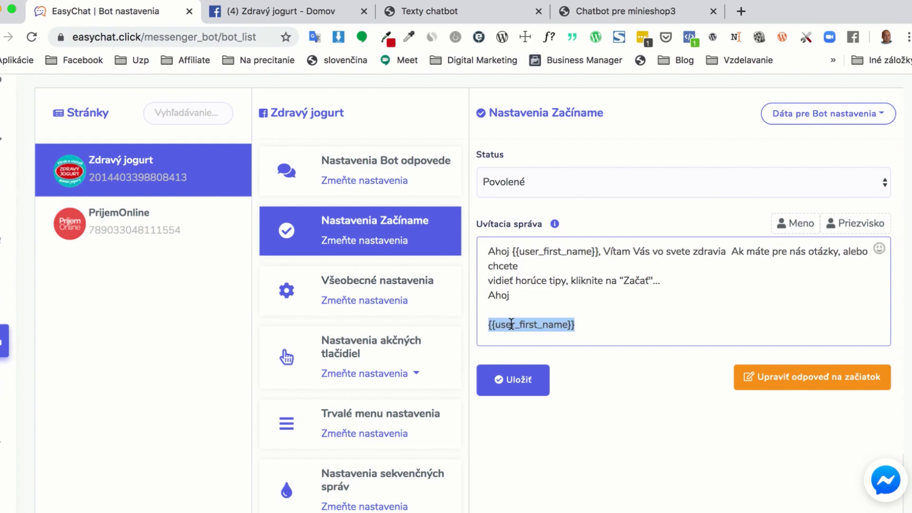
pyautogui.press('BackSpace')
pyautogui.press('BackSpace')
pyautogui.press('BackSpace')
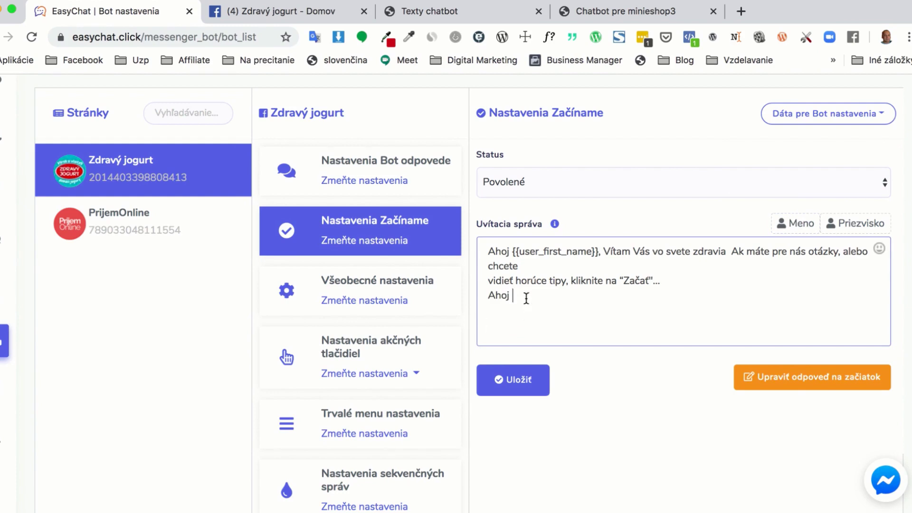
pyautogui.press('super+v')
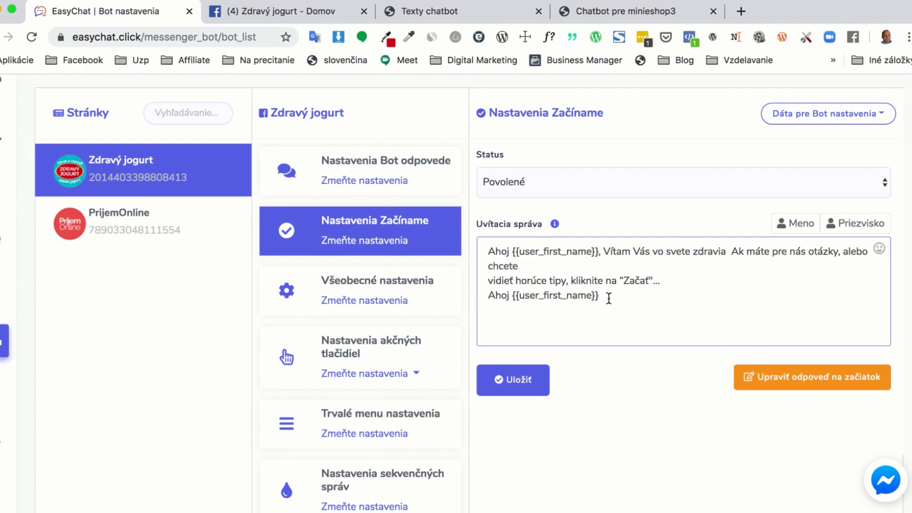
# Add the filler text "ergerheaheah" to the trial line and delete that whole line from the welcome message
pyautogui.write('ergerheaheah')
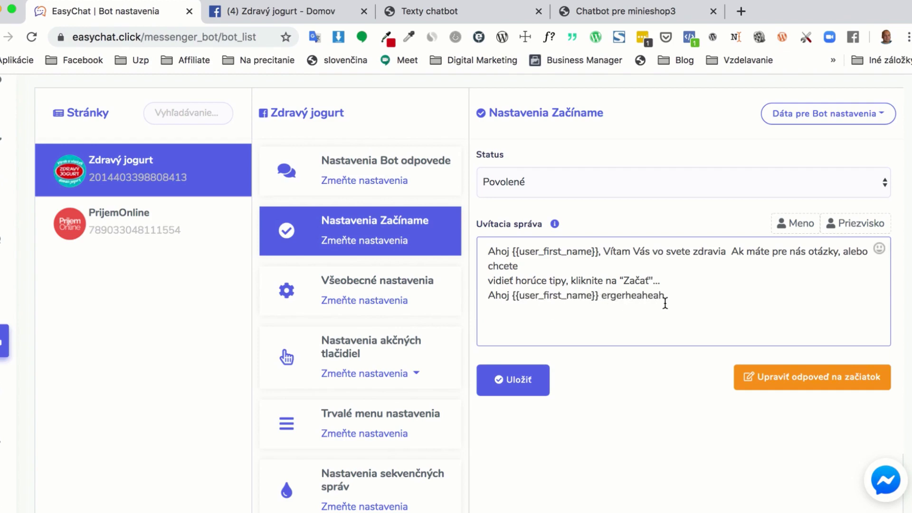
pyautogui.moveTo(671, 294); pyautogui.dragTo(487, 294)
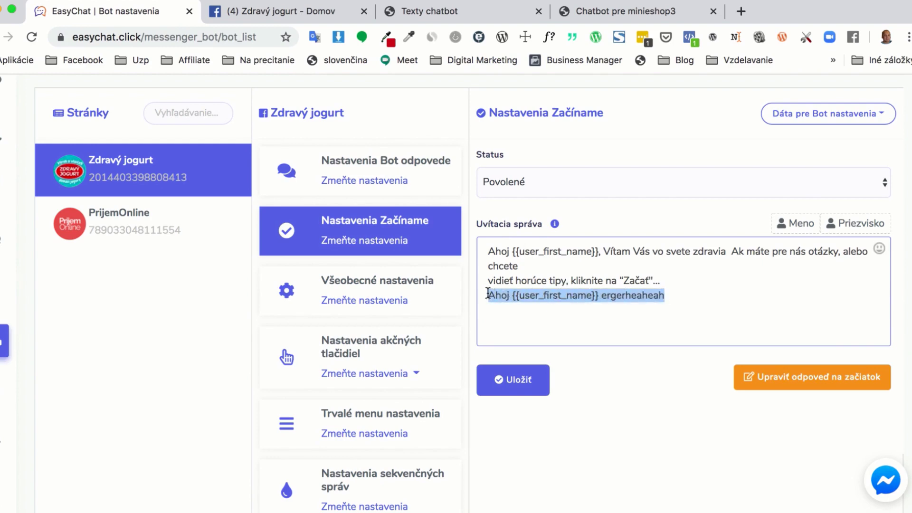
pyautogui.press('BackSpace')
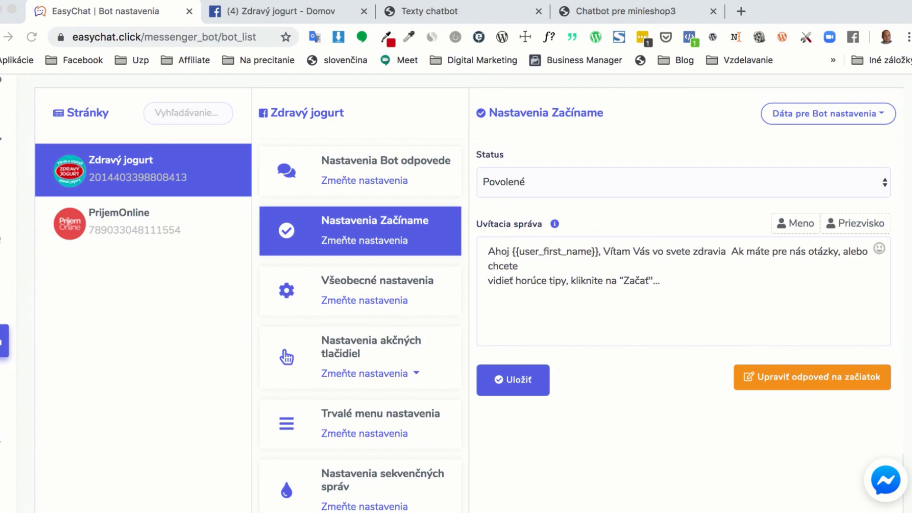
# Remove the line break before "vidieť horúce tipy" in the welcome message so the sentence continues after "chcete"
pyautogui.click(488, 281)
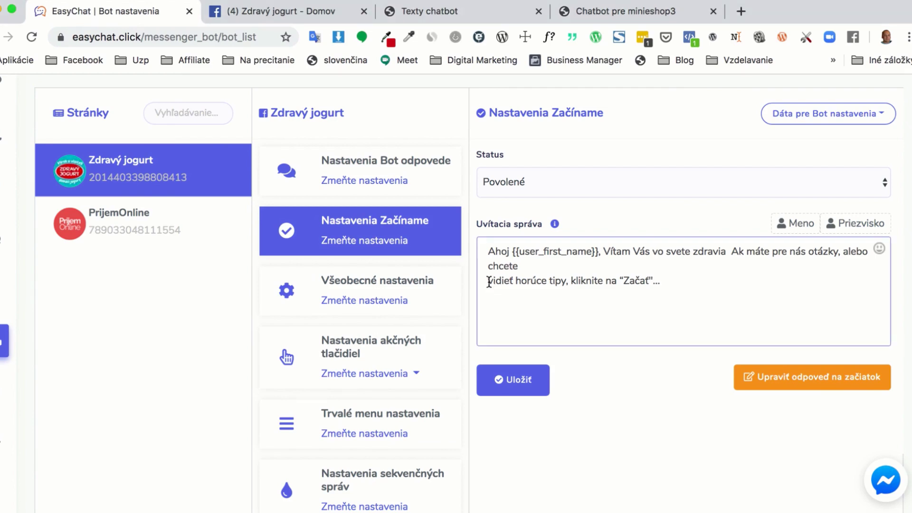
pyautogui.press('BackSpace')
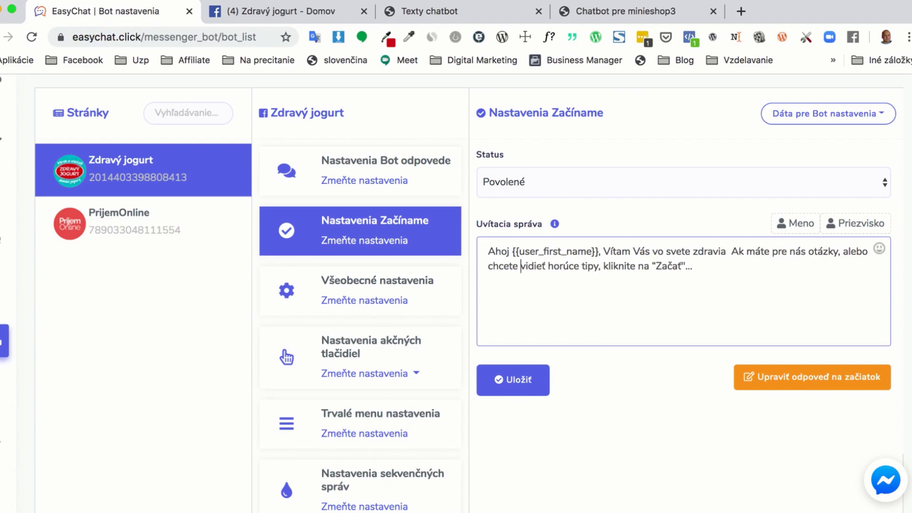
# Switch to the Zdravý jogurt Facebook page, test its Poslať správu button to view the current greeting, and close the chat
pyautogui.click(333, 13)
pyautogui.moveTo(638, 387)
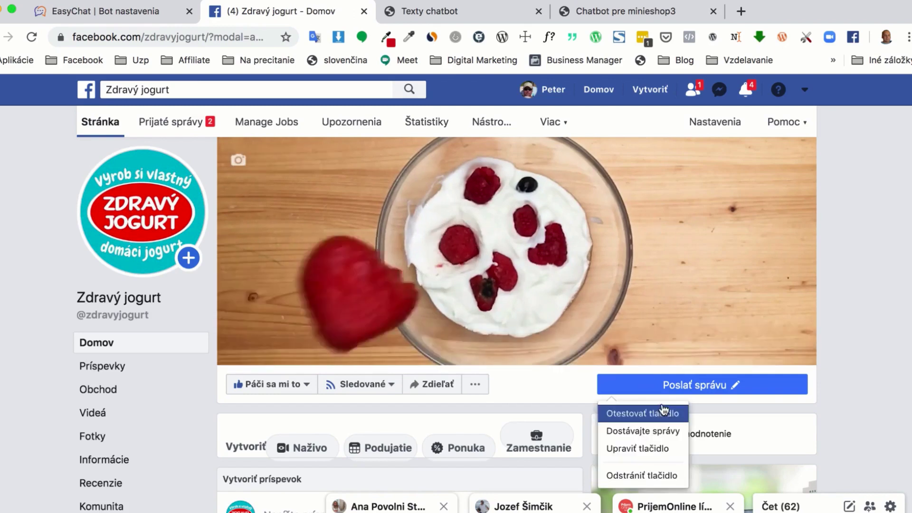
pyautogui.click(638, 414)
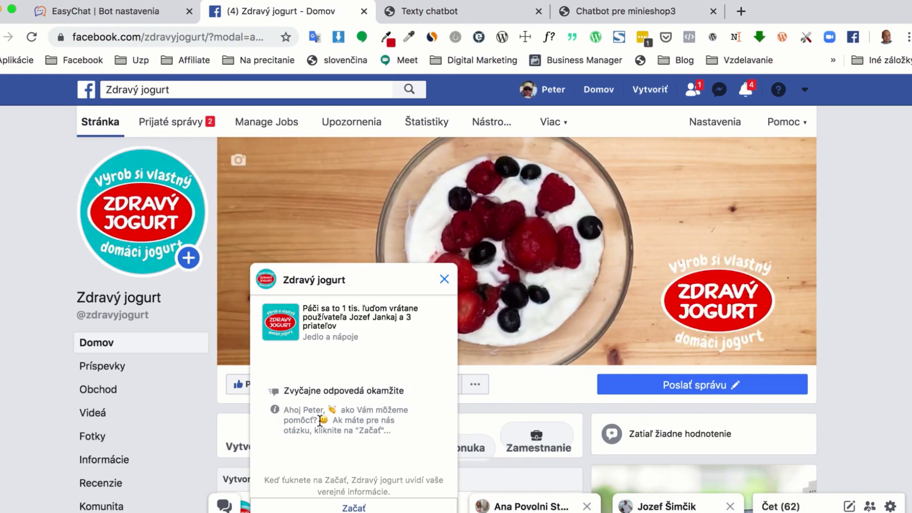
pyautogui.click(444, 279)
# Switch to EasyChat, add a grinning-face emoji at the end of the welcome message, and save the Nastavenia Začíname settings
pyautogui.click(140, 17)
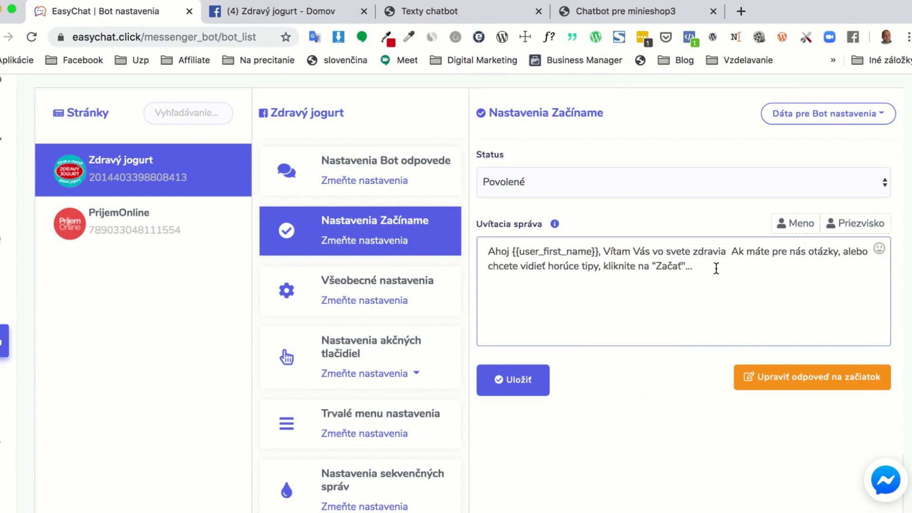
pyautogui.click(879, 249)
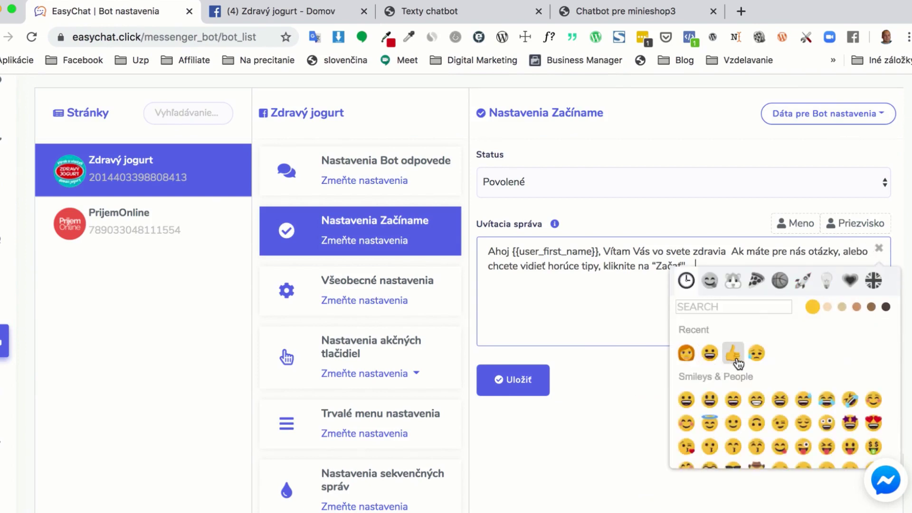
pyautogui.click(710, 353)
pyautogui.click(881, 245)
pyautogui.click(520, 382)
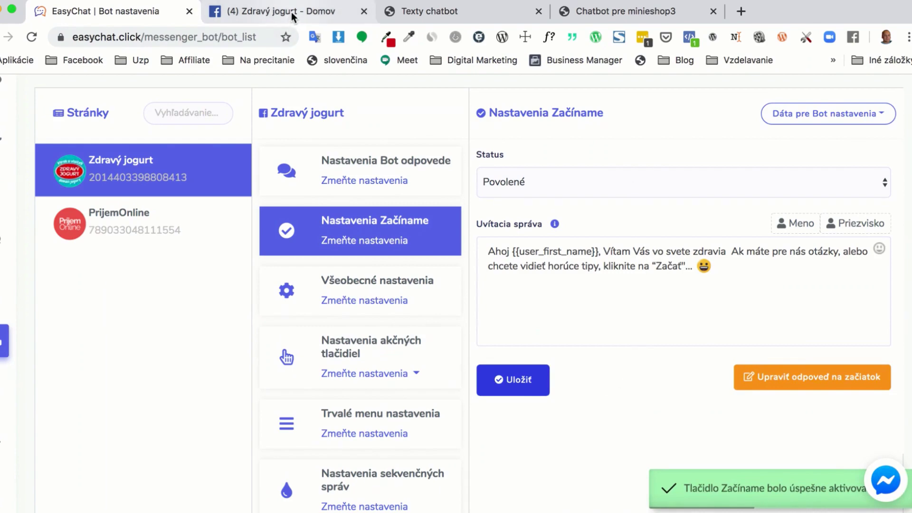
# Test the message button on the Zdravý jogurt Facebook page again to check the updated greeting, and close the chat
pyautogui.click(292, 16)
pyautogui.moveTo(645, 383)
pyautogui.click(642, 412)
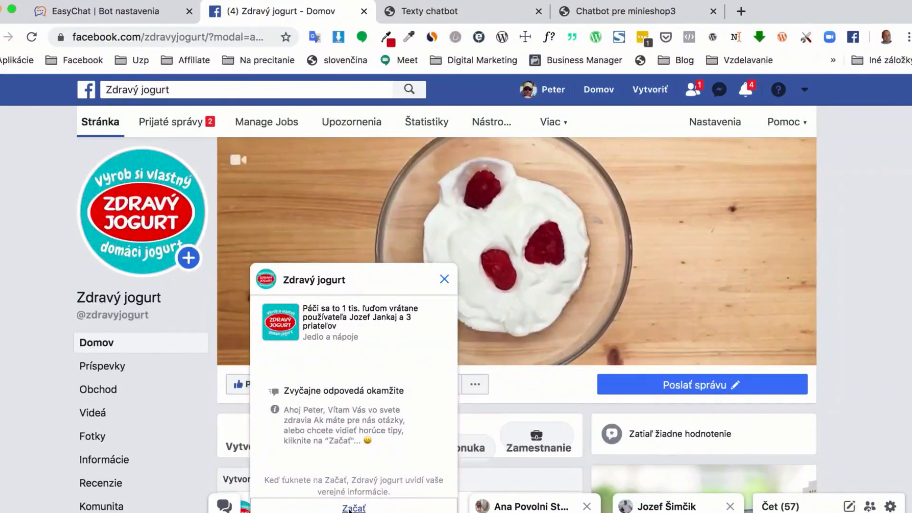
pyautogui.click(444, 279)
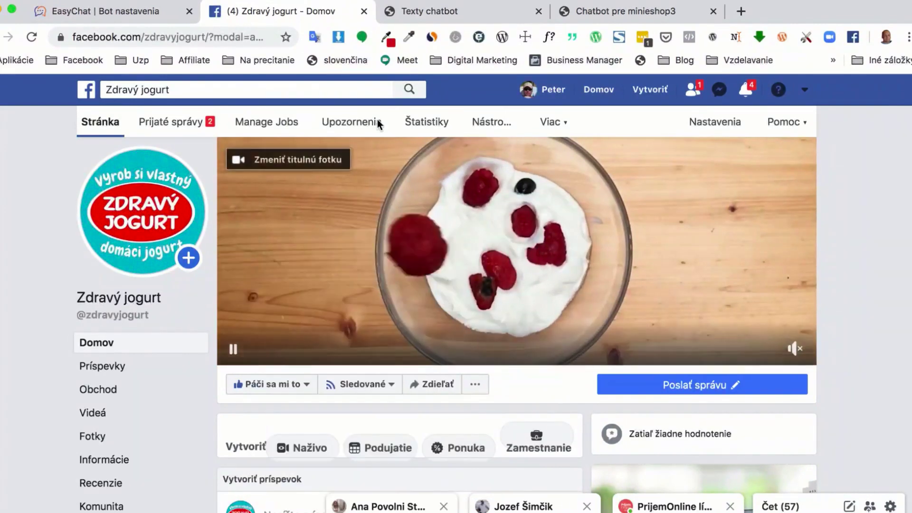
# Switch to EasyChat and look through the templates offered under Nastavenia akčných tlačidiel
pyautogui.click(159, 16)
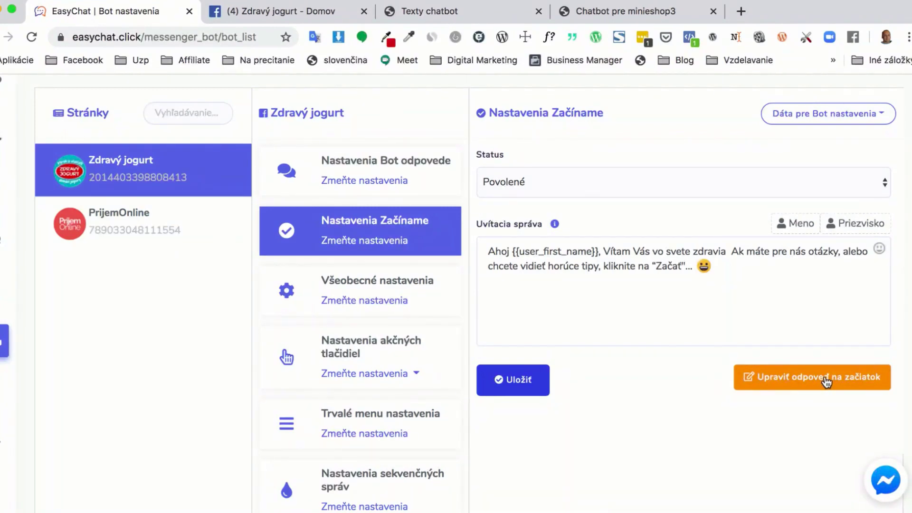
pyautogui.click(388, 376)
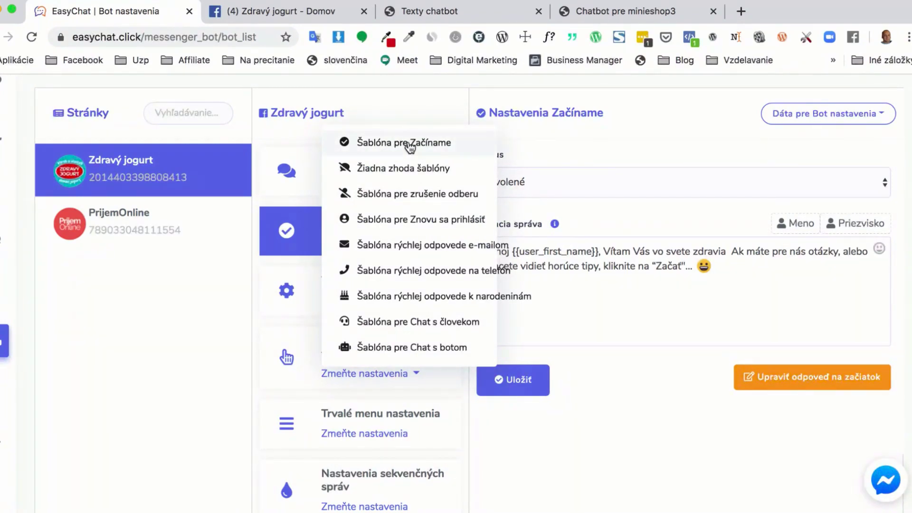
pyautogui.click(639, 402)
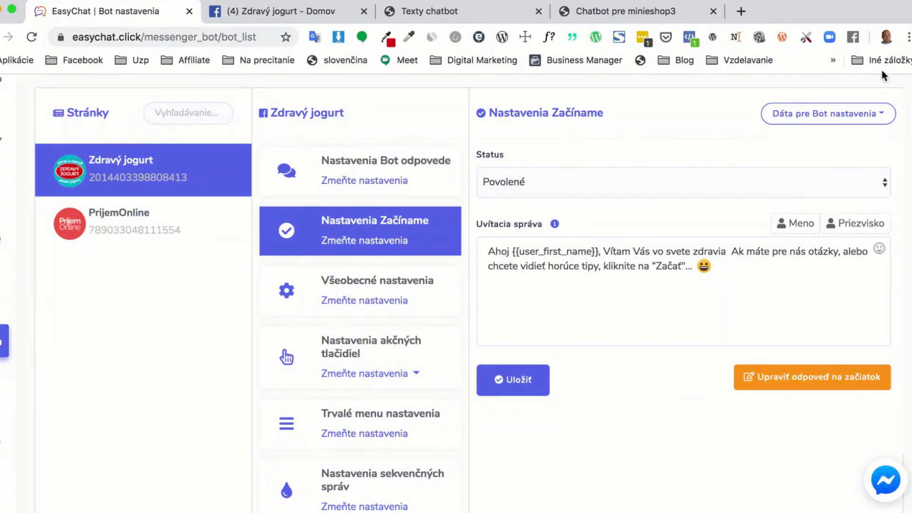
# Open the tree view of the Zdravý jogurt bot data and bring up the settings of its Get Started element
pyautogui.click(884, 117)
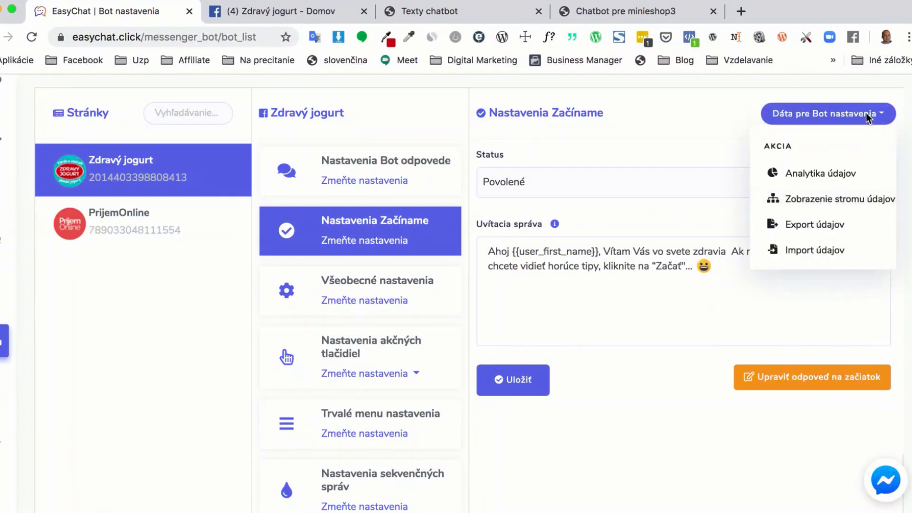
pyautogui.click(824, 207)
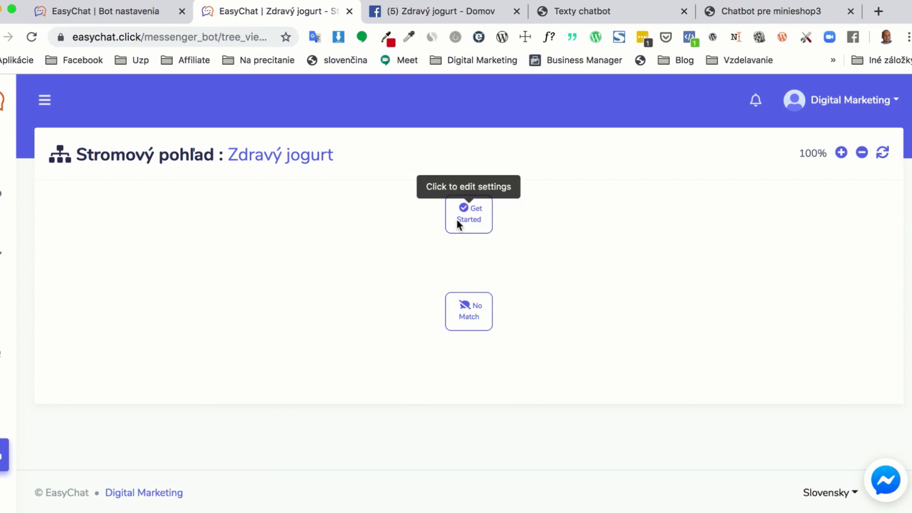
pyautogui.click(469, 221)
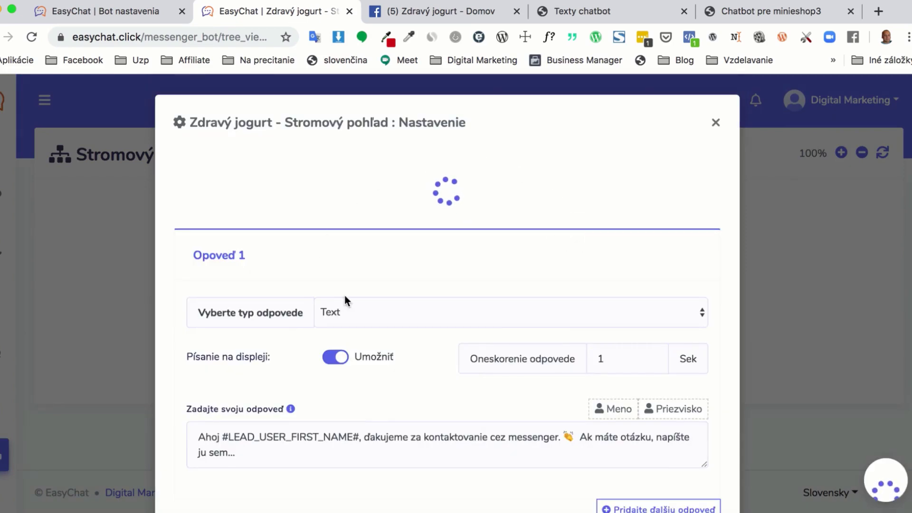
# Copy the two-line text 1, from "Ahoj #LEAD_USER_FIRST_NAME#" to "na našej stránke", from the Texty chatbot document and return to EasyChat
pyautogui.click(758, 11)
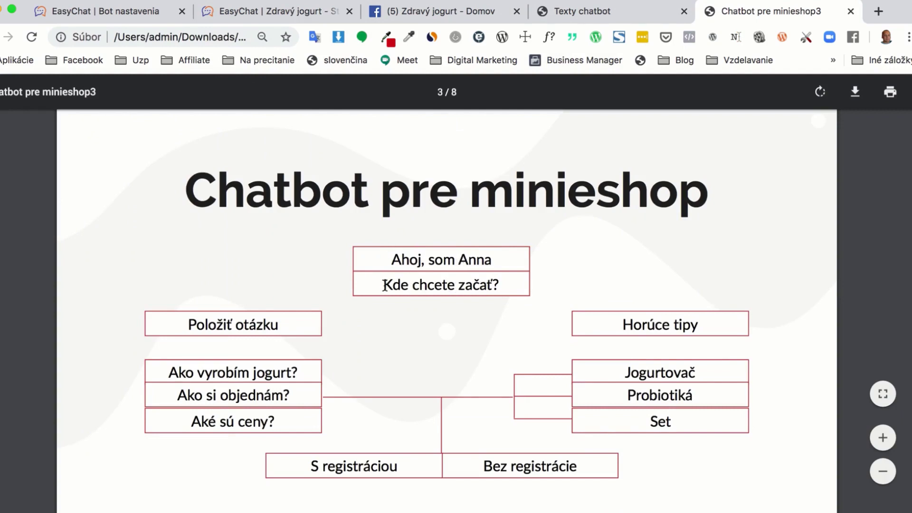
pyautogui.click(583, 11)
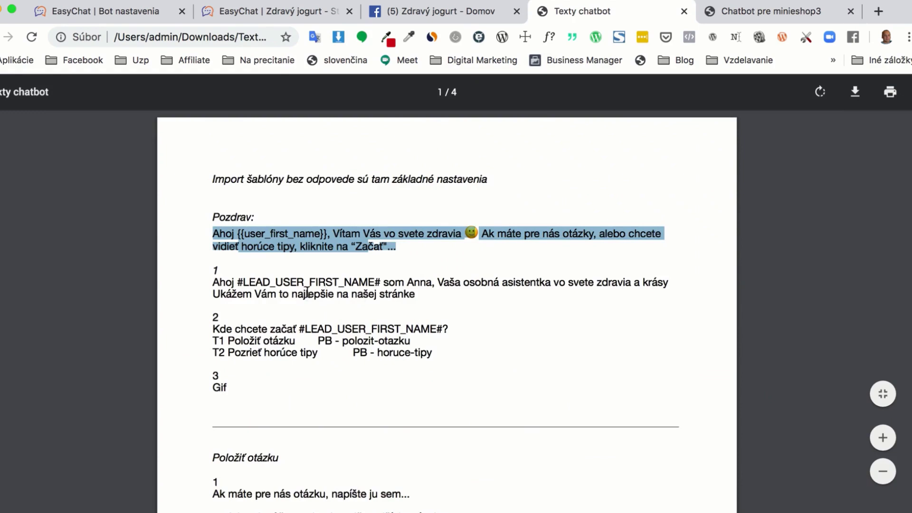
pyautogui.click(428, 295)
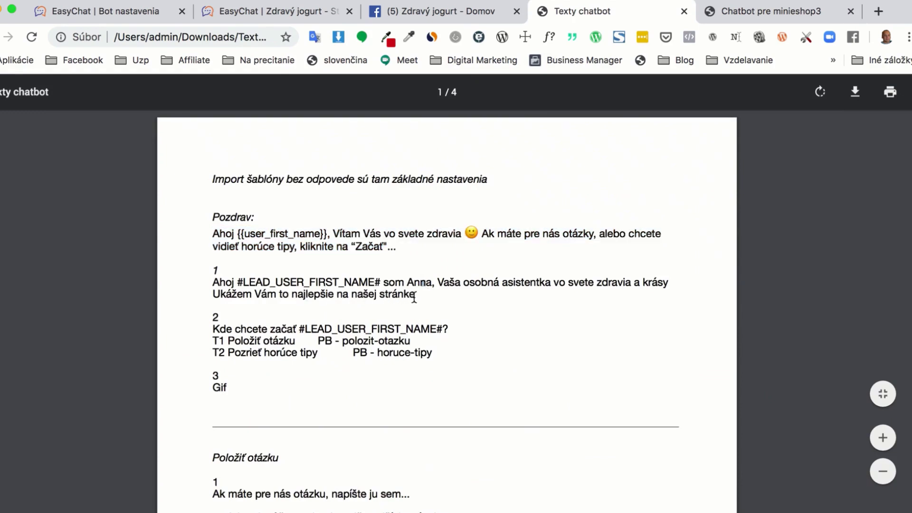
pyautogui.moveTo(421, 285); pyautogui.dragTo(291, 295)
pyautogui.moveTo(212, 282); pyautogui.dragTo(414, 291)
pyautogui.press('super+c')
pyautogui.press('super+2')
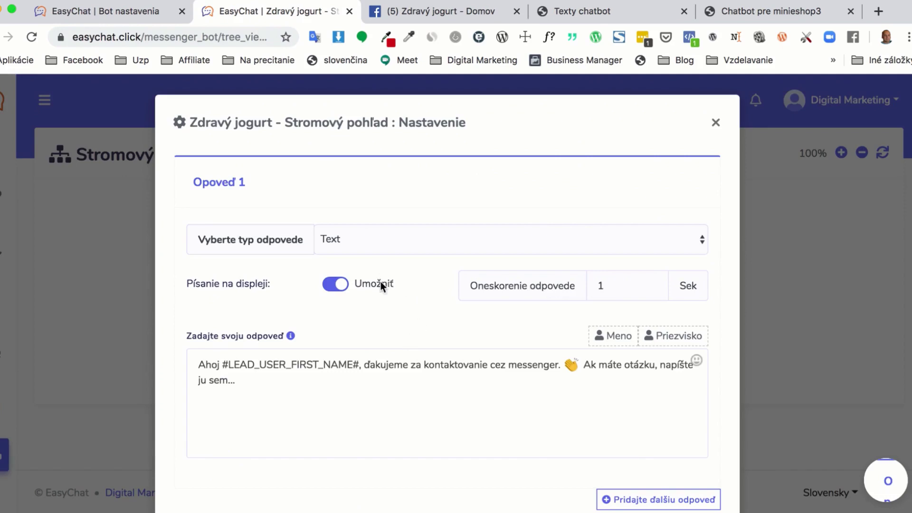
# Look over the Get Started reply form and compare it with text 1 in the Texty chatbot document
pyautogui.scroll(-1, 361, 339)
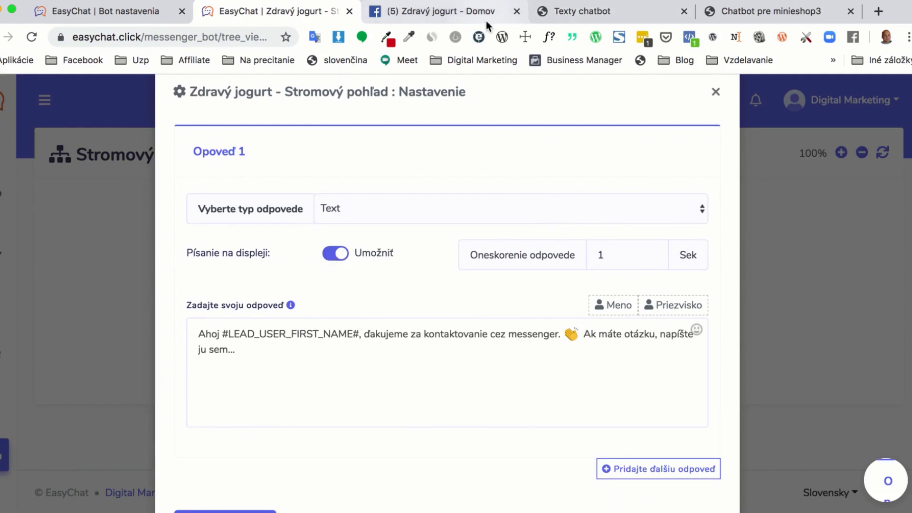
pyautogui.click(594, 14)
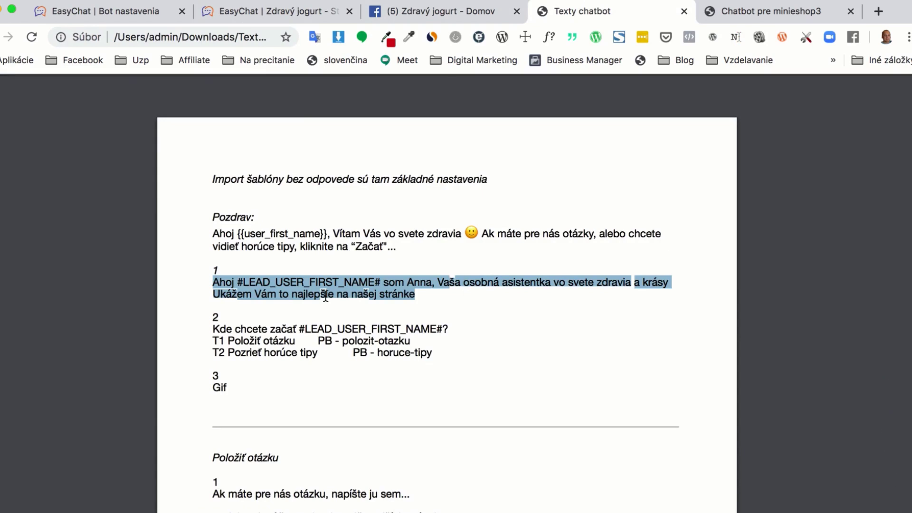
pyautogui.click(451, 304)
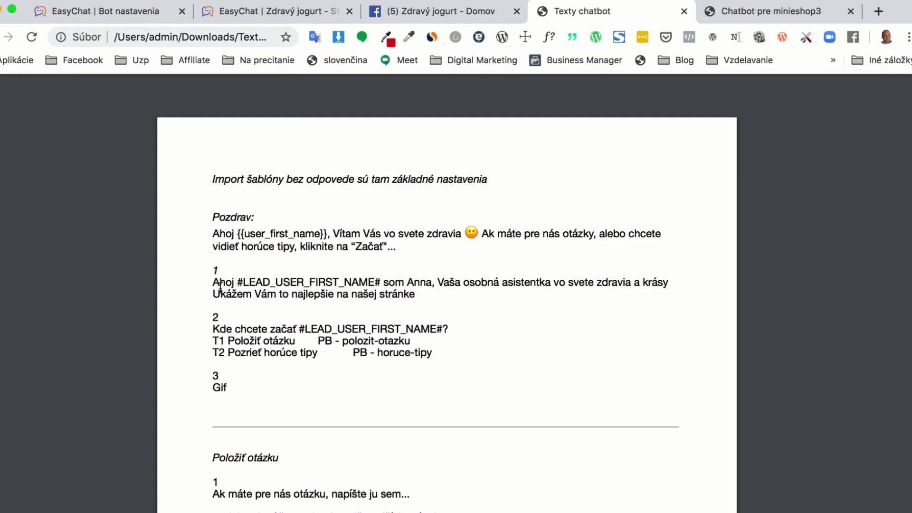
# Replace the Text reply of Opoveď 1 in EasyChat with the copied "Ahoj #LEAD_USER_FIRST_NAME#" assistant introduction
pyautogui.click(312, 14)
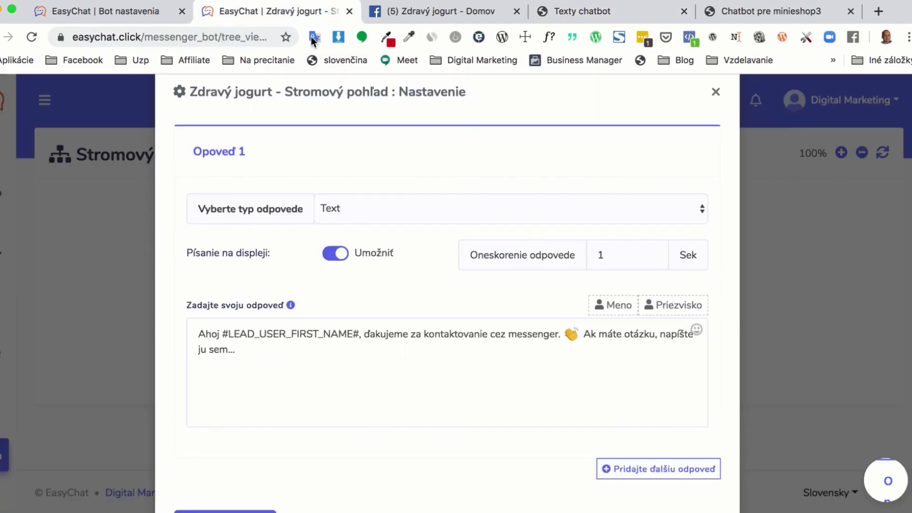
pyautogui.click(352, 211)
pyautogui.click(351, 212)
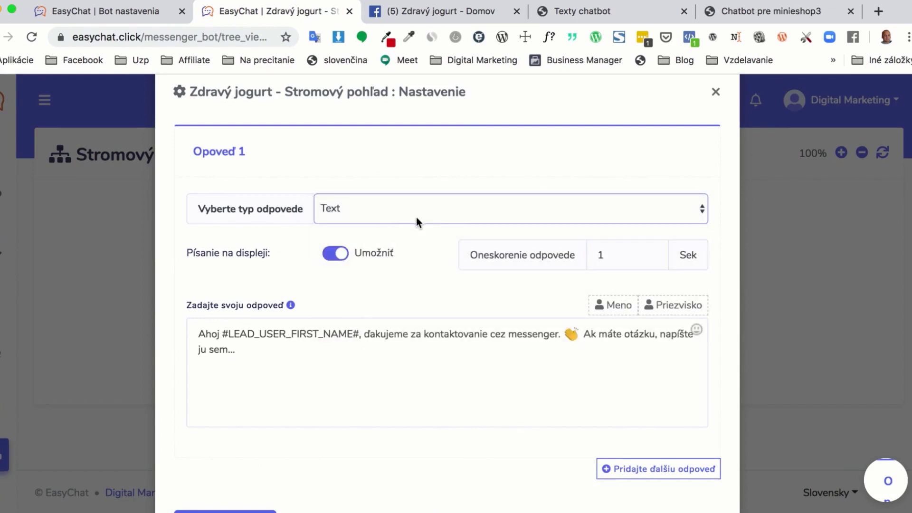
pyautogui.click(240, 360)
pyautogui.moveTo(237, 351); pyautogui.dragTo(198, 334)
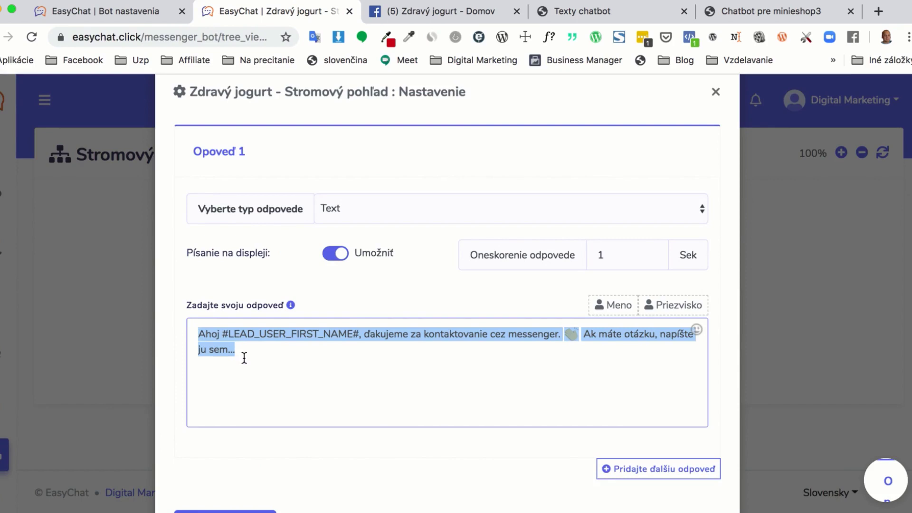
pyautogui.press('super+v')
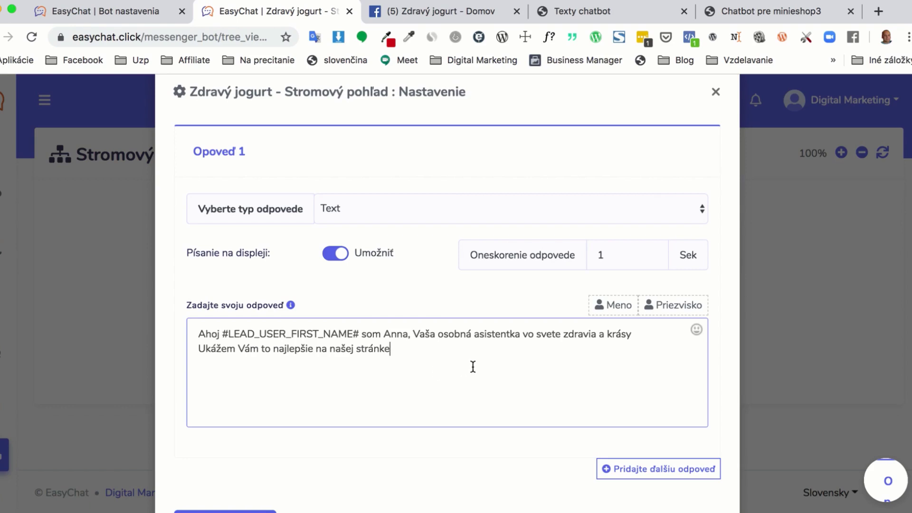
# Add a blank line between the reply's sentences, a woman emoji after "krásy" and a thumbs-up after "stránke", and update the bot settings
pyautogui.click(696, 329)
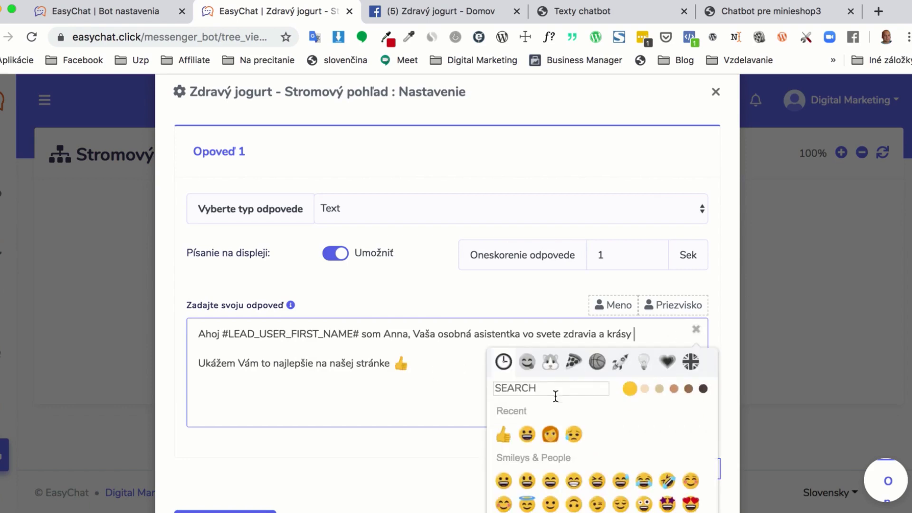
pyautogui.click(549, 434)
pyautogui.click(697, 331)
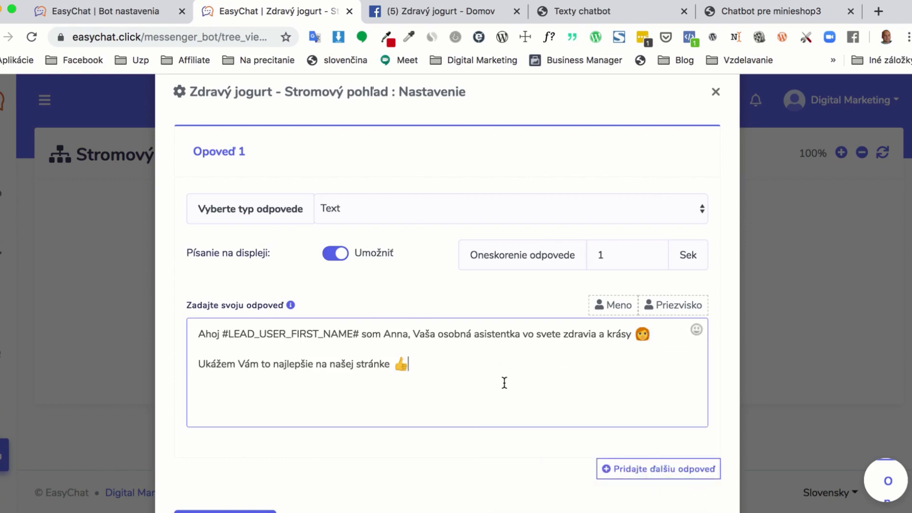
pyautogui.scroll(-3, 508, 382)
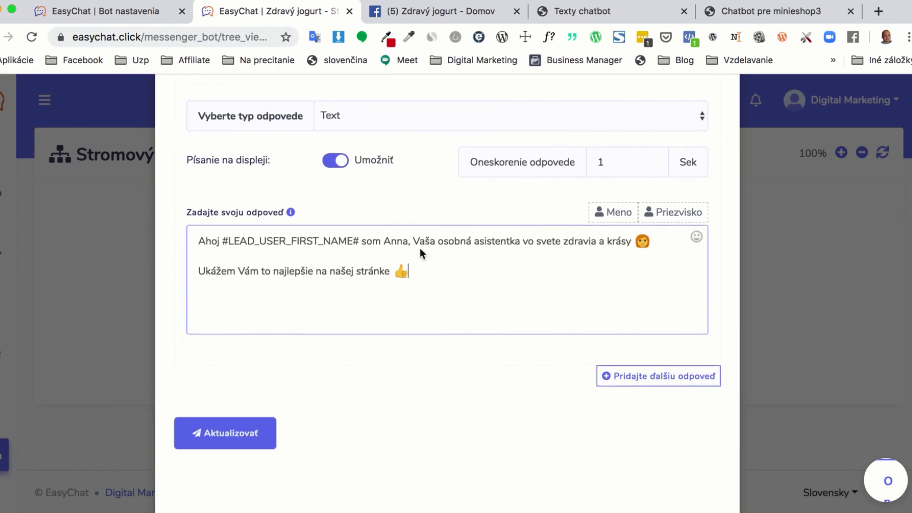
pyautogui.click(241, 435)
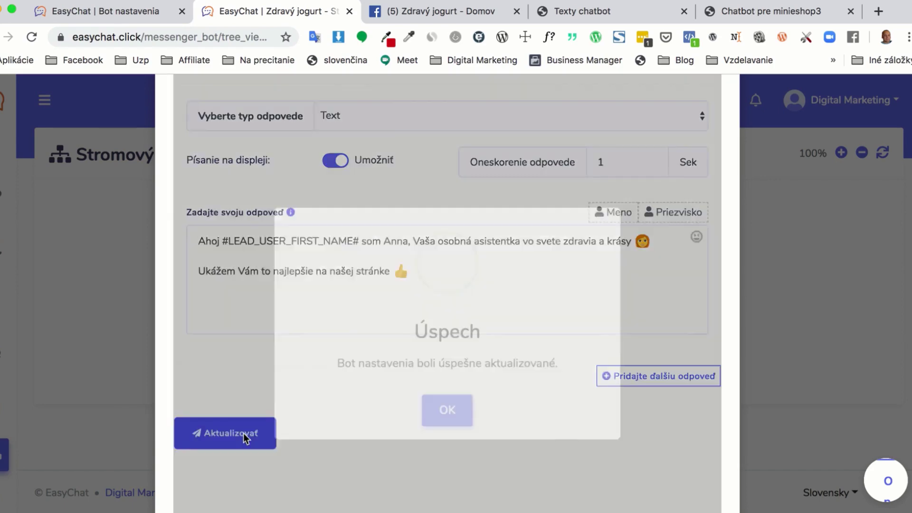
pyautogui.click(456, 417)
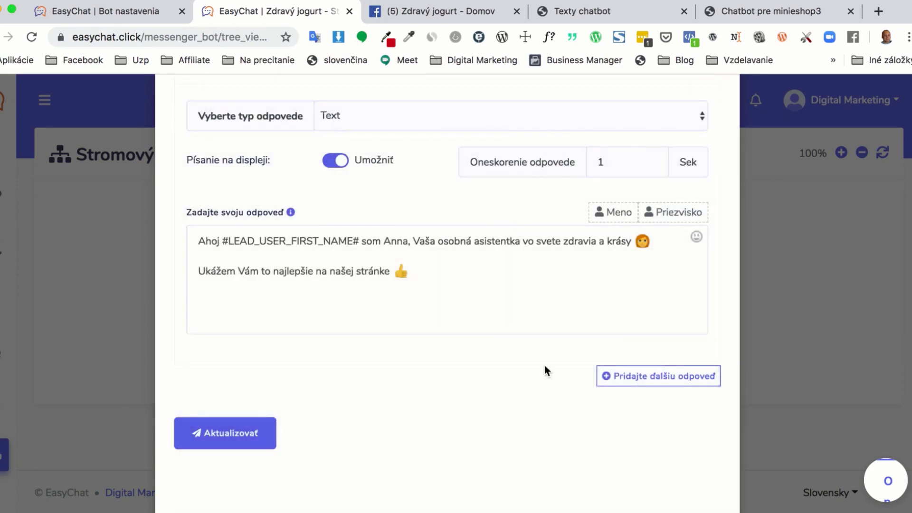
# Test the message button on the Zdravý jogurt Facebook page and start the conversation with Začať to check the bot's reply
pyautogui.click(448, 11)
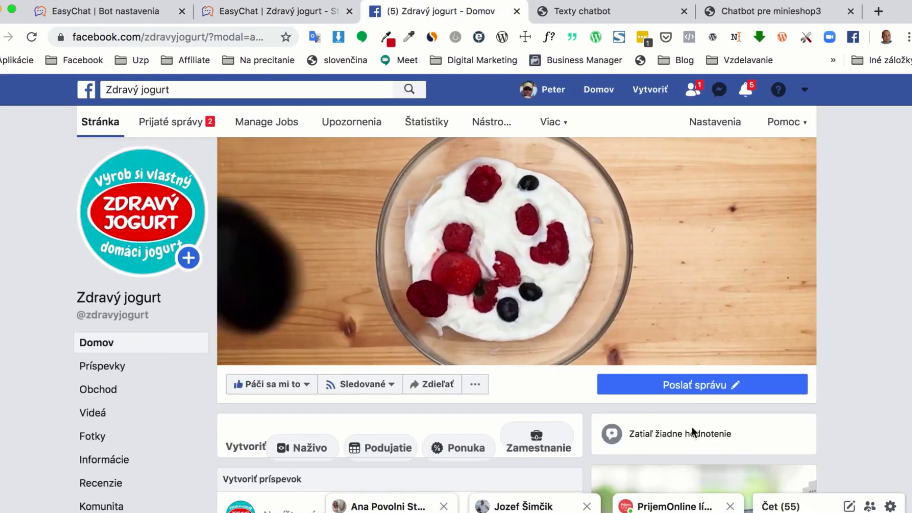
pyautogui.moveTo(686, 385)
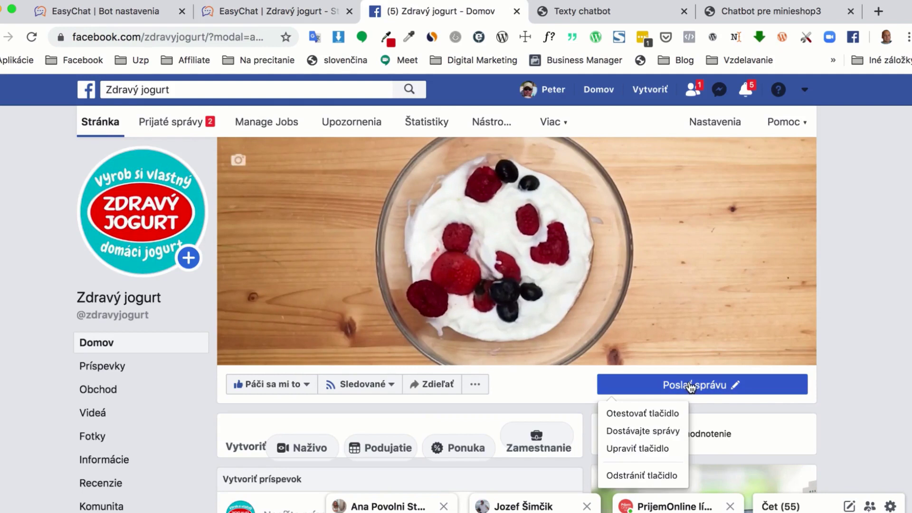
pyautogui.click(637, 414)
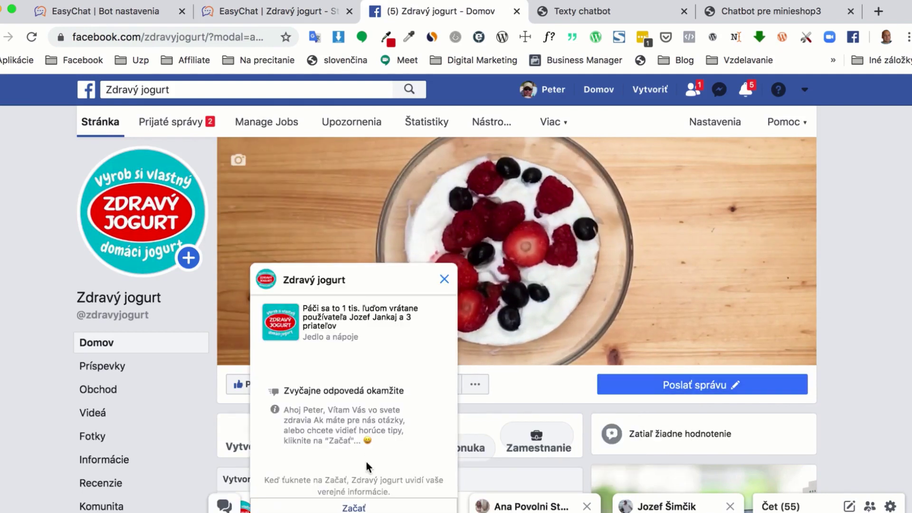
pyautogui.click(354, 508)
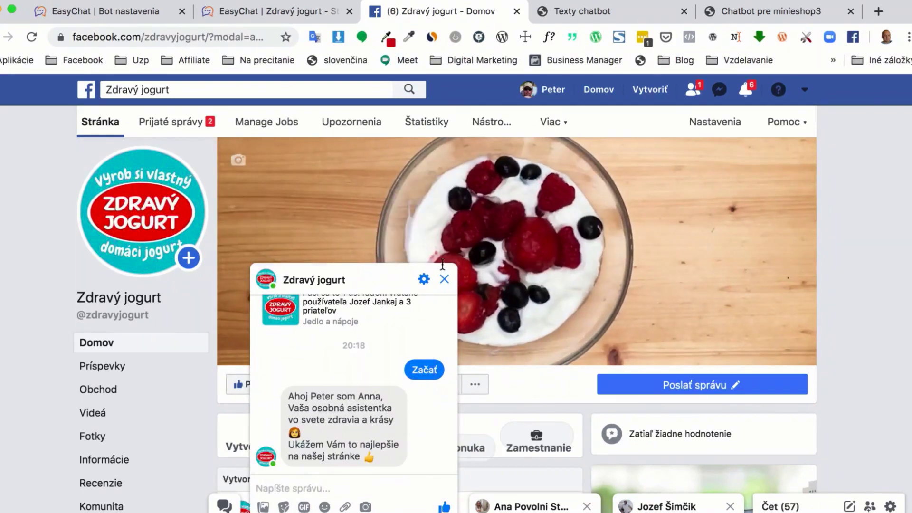
# Consult the Chatbot pre minieshop3 diagram and copy the text 2 question "Kde chcete začať #LEAD_USER_FIRST_NAME#?" from the Texty chatbot document
pyautogui.click(382, 280)
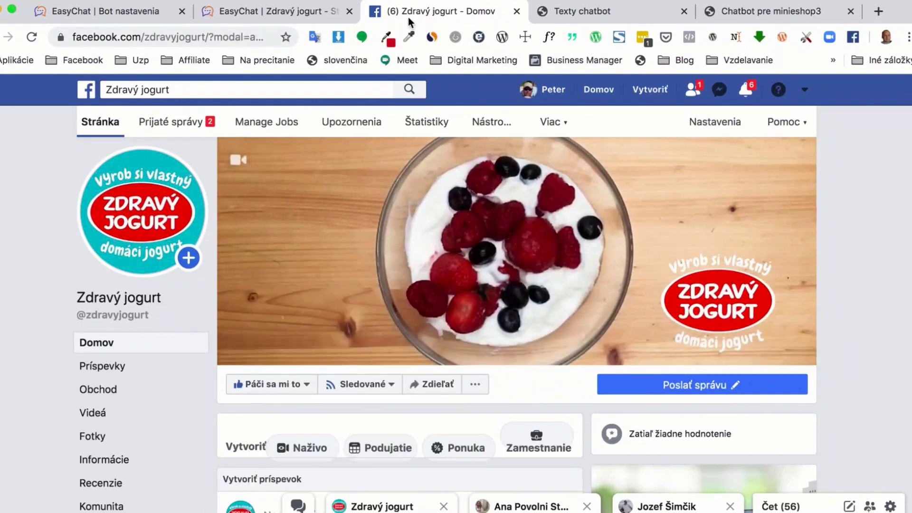
pyautogui.click(748, 12)
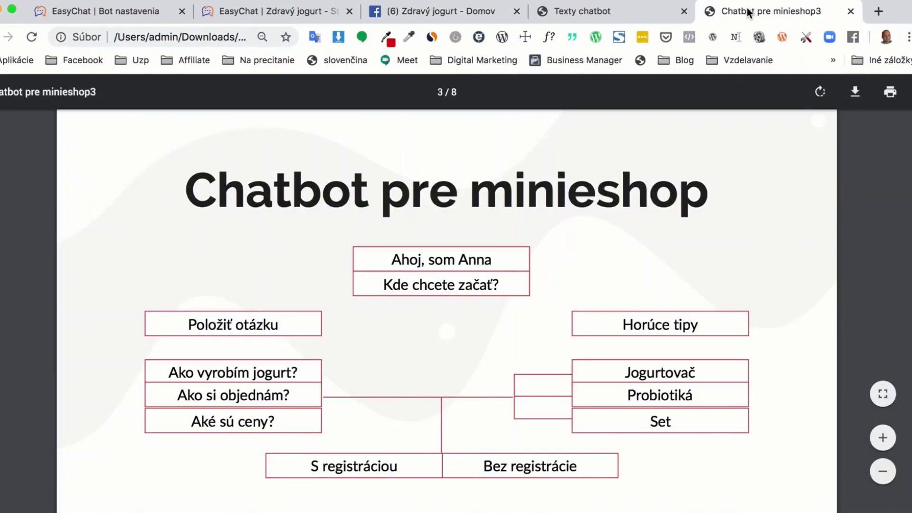
pyautogui.click(613, 10)
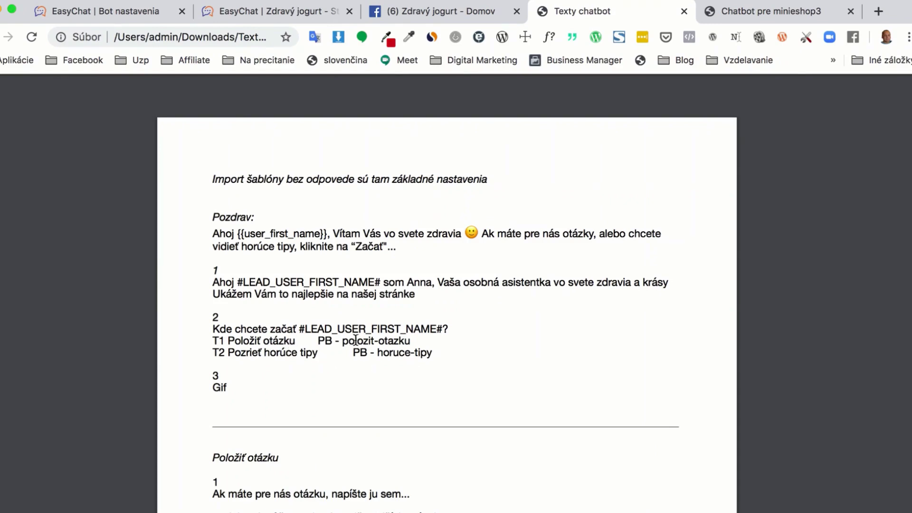
pyautogui.moveTo(452, 328); pyautogui.dragTo(216, 332)
pyautogui.press('super+c')
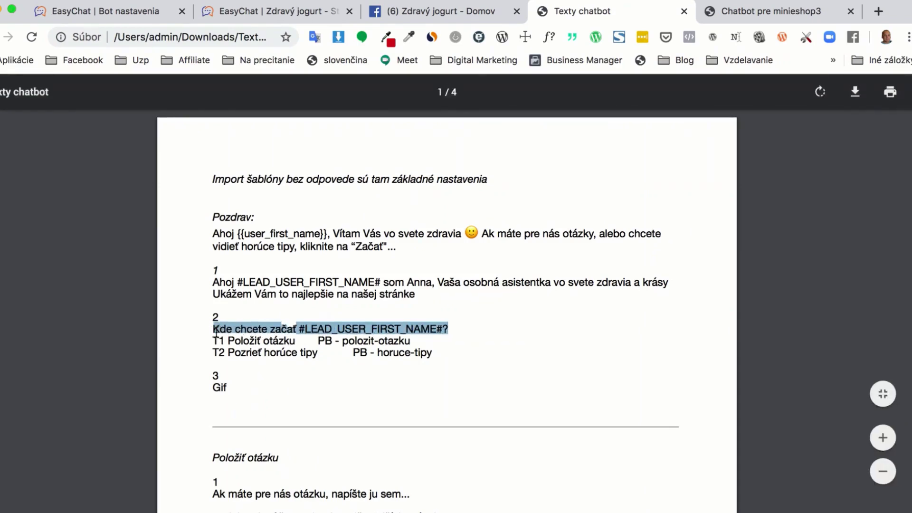
# Try to add Opoveď 2 in EasyChat as Text with buttons containing the copied "Kde chcete začať" question
pyautogui.click(272, 10)
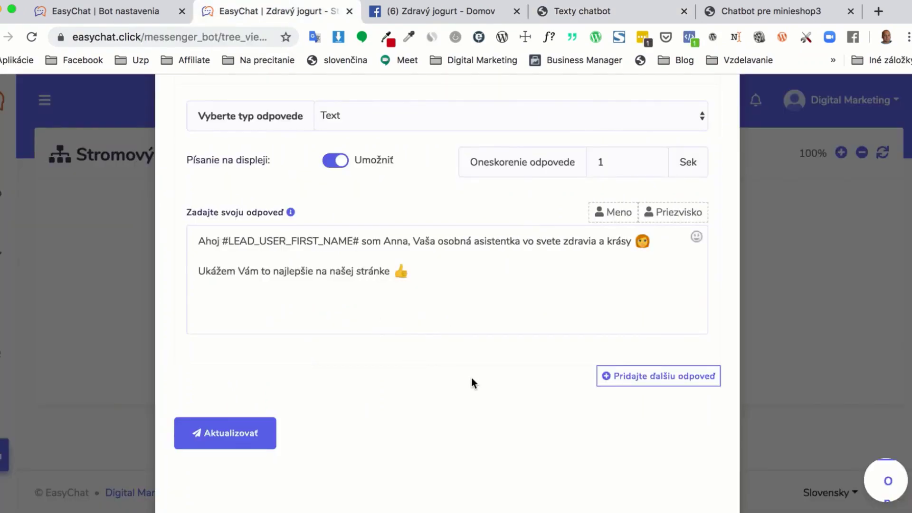
pyautogui.scroll(2, 471, 378)
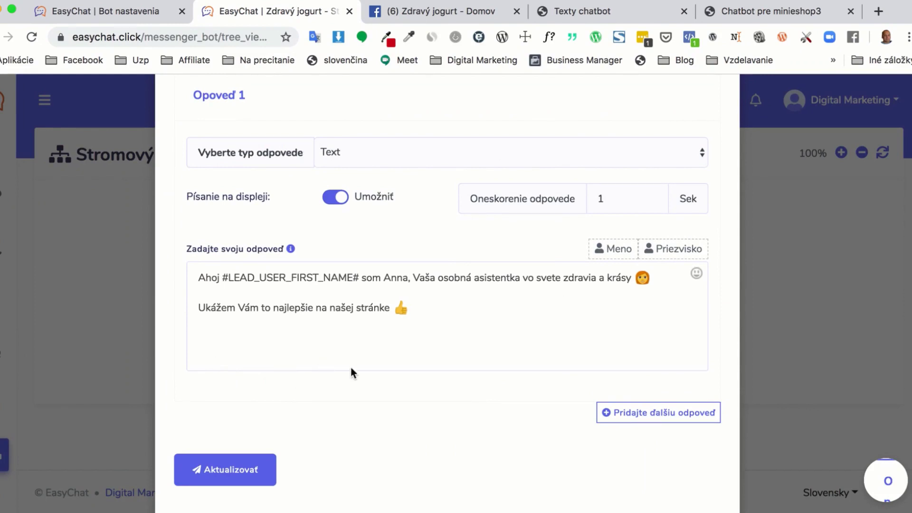
pyautogui.click(646, 416)
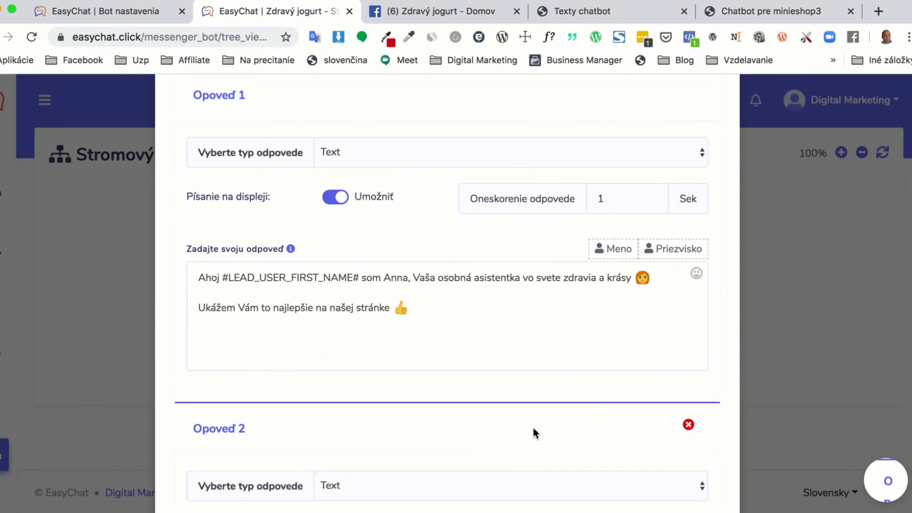
pyautogui.scroll(-2, 533, 430)
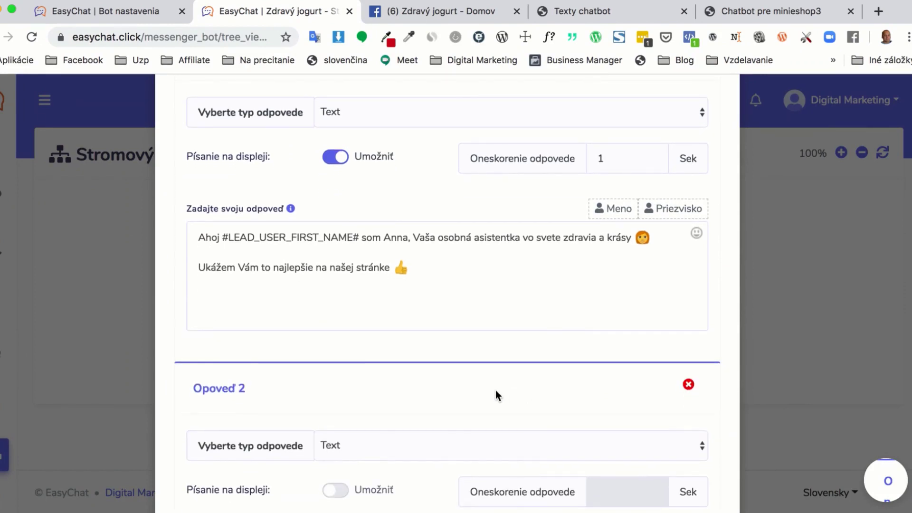
pyautogui.scroll(-5, 495, 390)
pyautogui.click(418, 264)
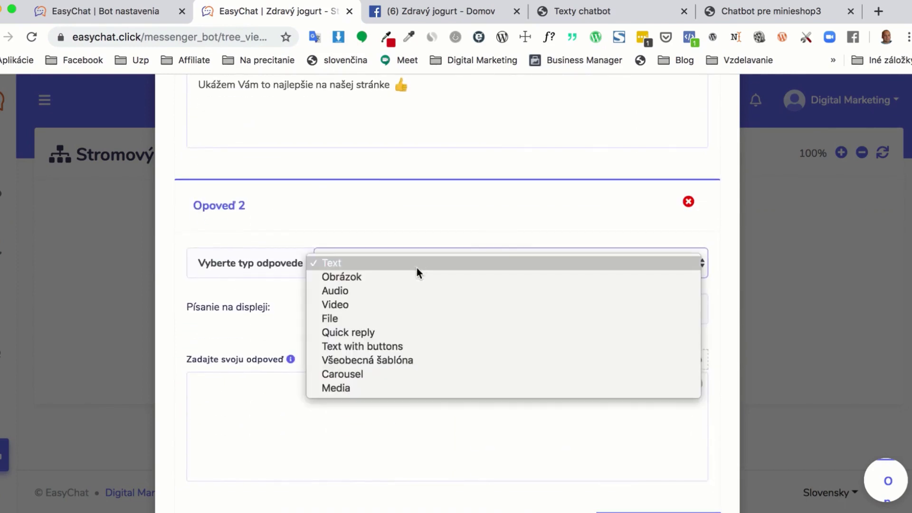
pyautogui.click(365, 347)
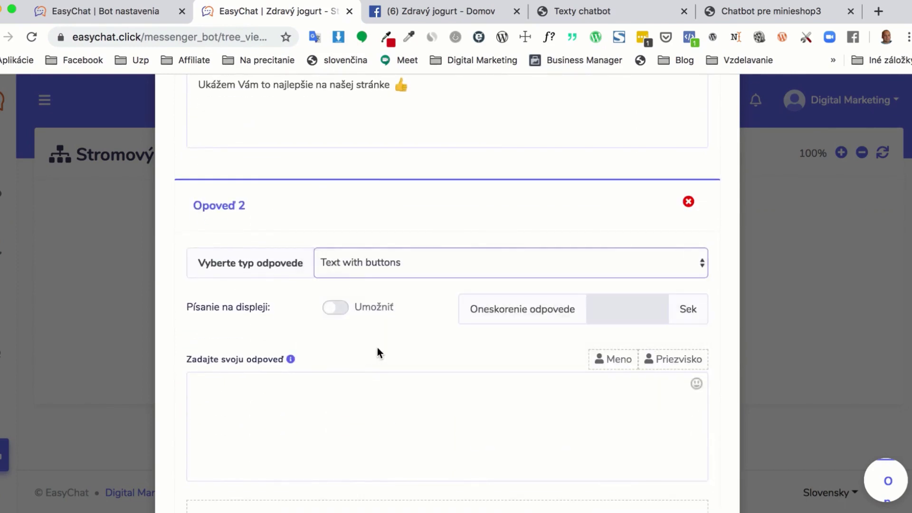
pyautogui.scroll(-2, 421, 377)
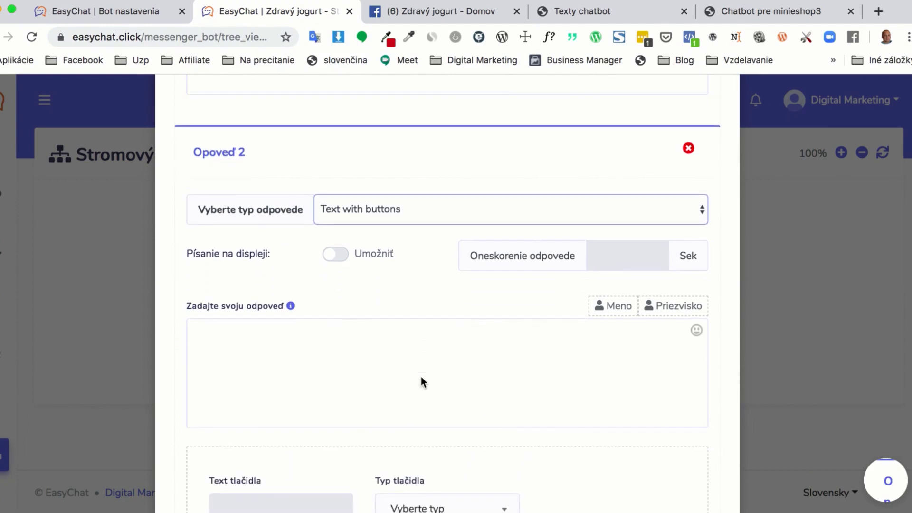
pyautogui.click(316, 336)
pyautogui.press('super+v')
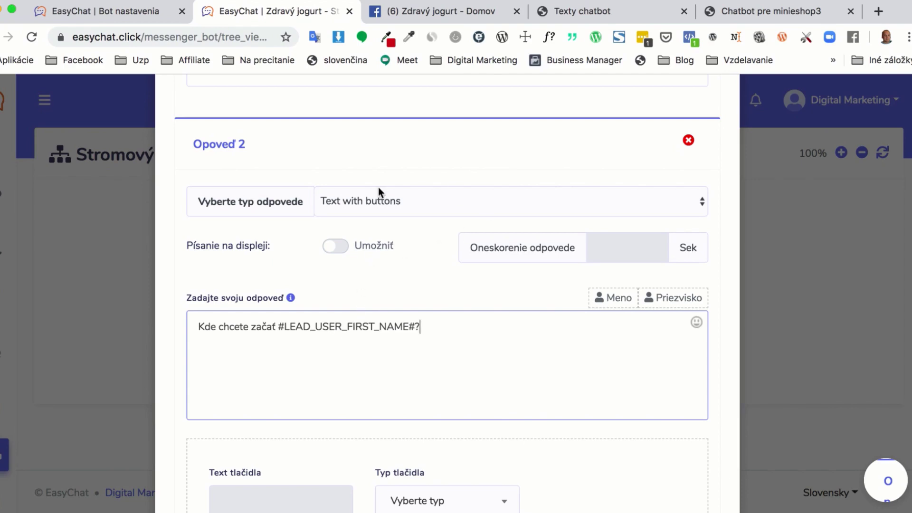
# Try to enable Písanie na displeji for Opoveď 2, select its question text and reload the reply settings
pyautogui.scroll(7, 366, 243)
pyautogui.scroll(-5, 388, 287)
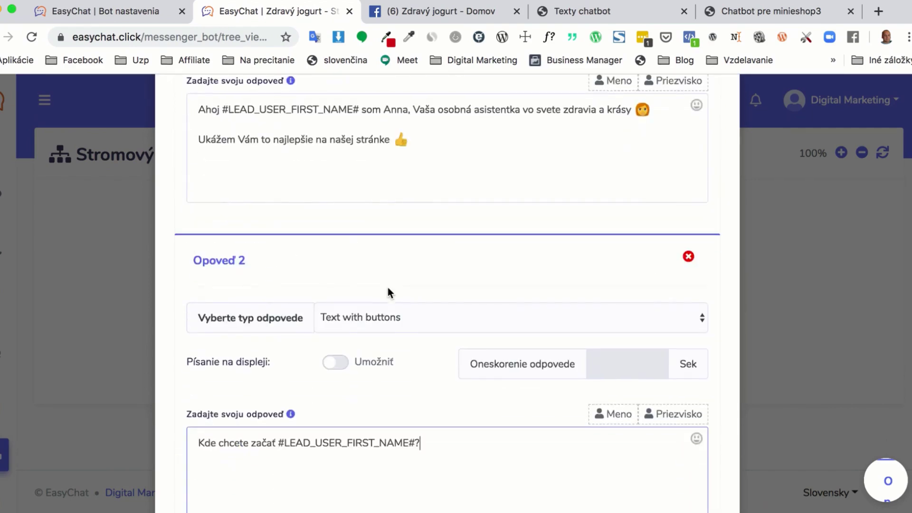
pyautogui.scroll(-3, 381, 295)
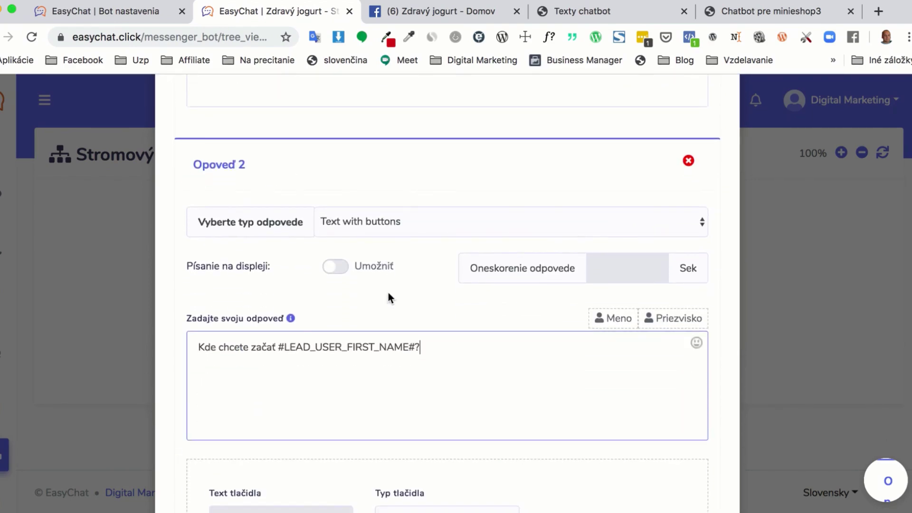
pyautogui.click(343, 272)
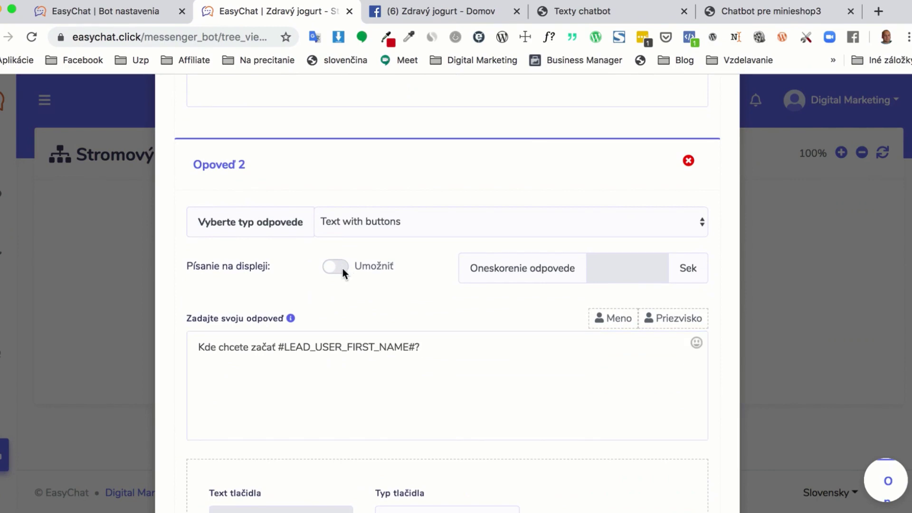
pyautogui.moveTo(434, 346); pyautogui.dragTo(208, 347)
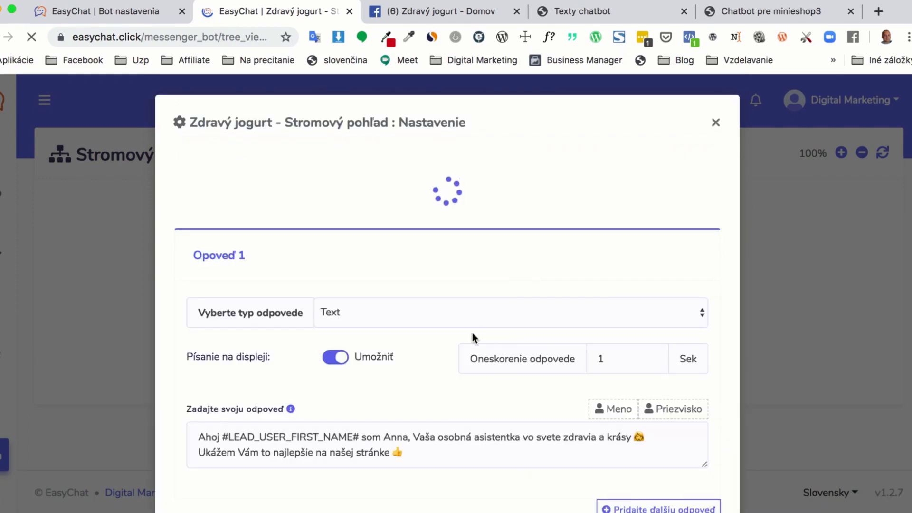
# Add Opoveď 2 below the first reply as Text with buttons, with the text "Kde chcete začať #LEAD_USER_FIRST_NAME#?"
pyautogui.scroll(-3, 361, 360)
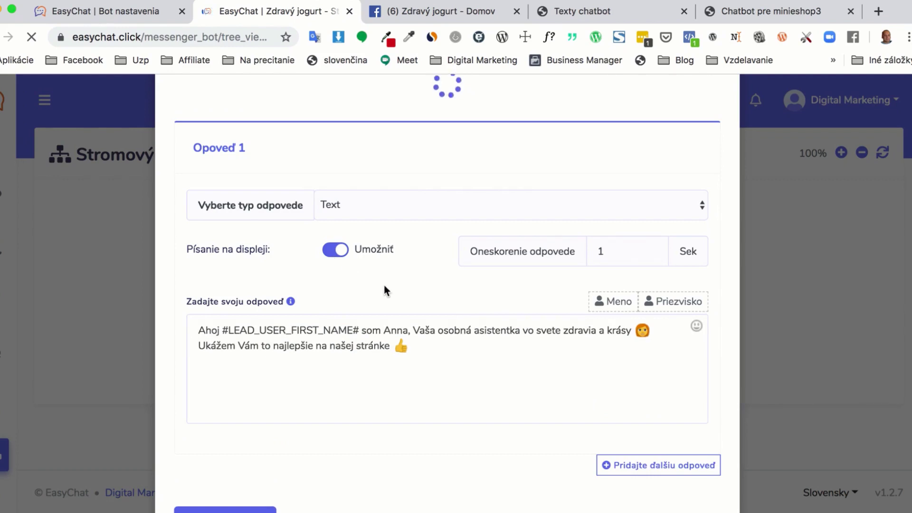
pyautogui.scroll(-3, 384, 286)
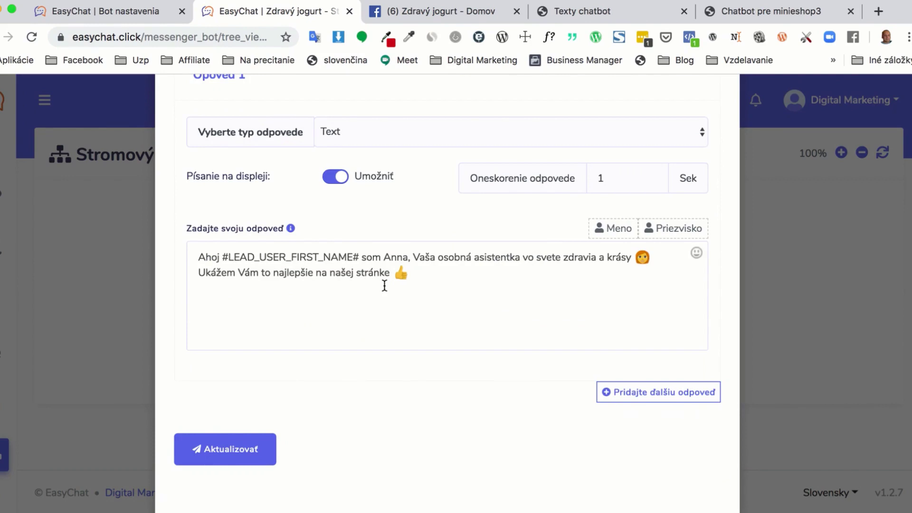
pyautogui.scroll(-3, 398, 365)
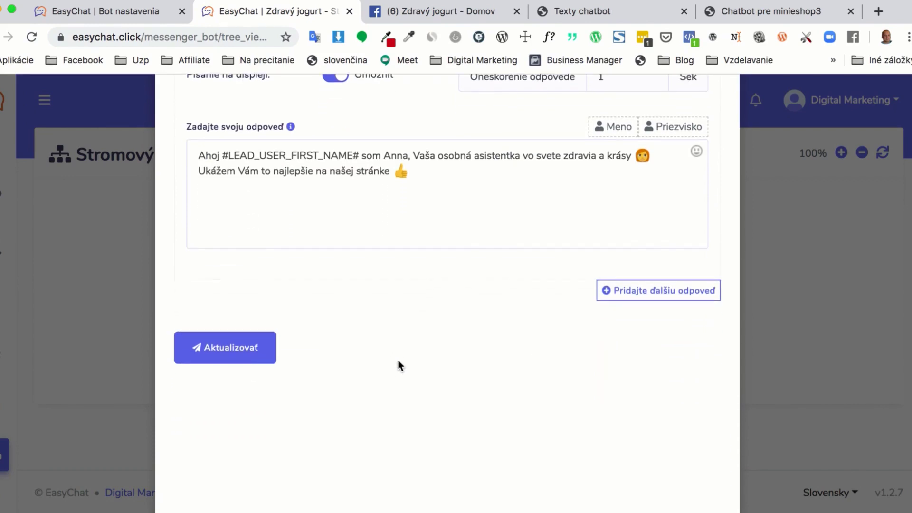
pyautogui.click(617, 332)
pyautogui.scroll(-5, 498, 359)
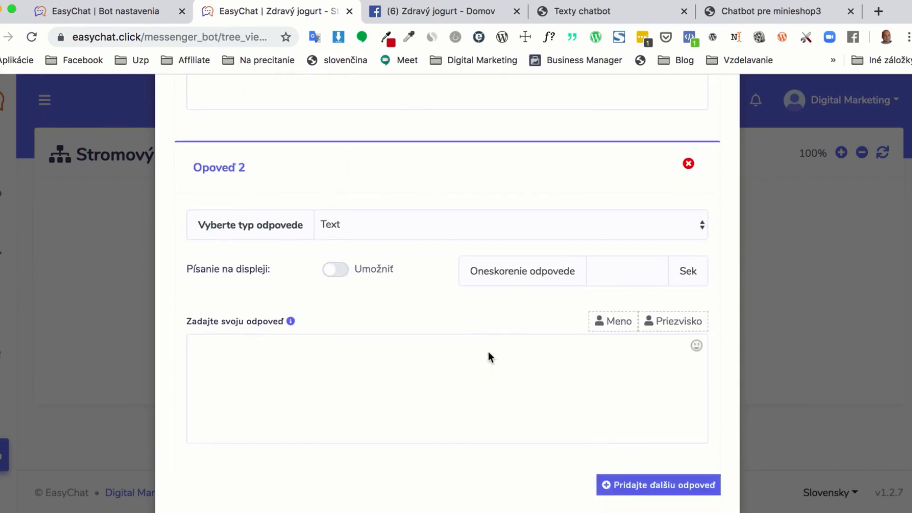
pyautogui.click(432, 202)
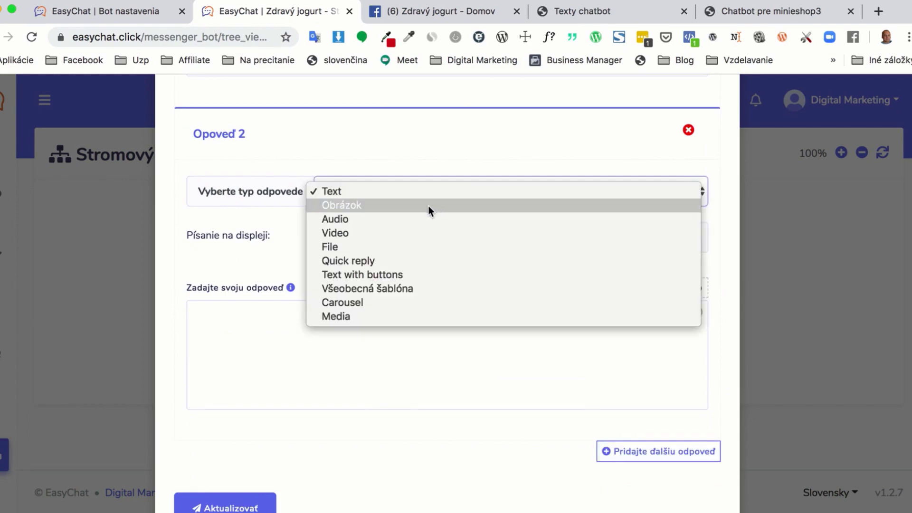
pyautogui.click(405, 274)
pyautogui.click(404, 316)
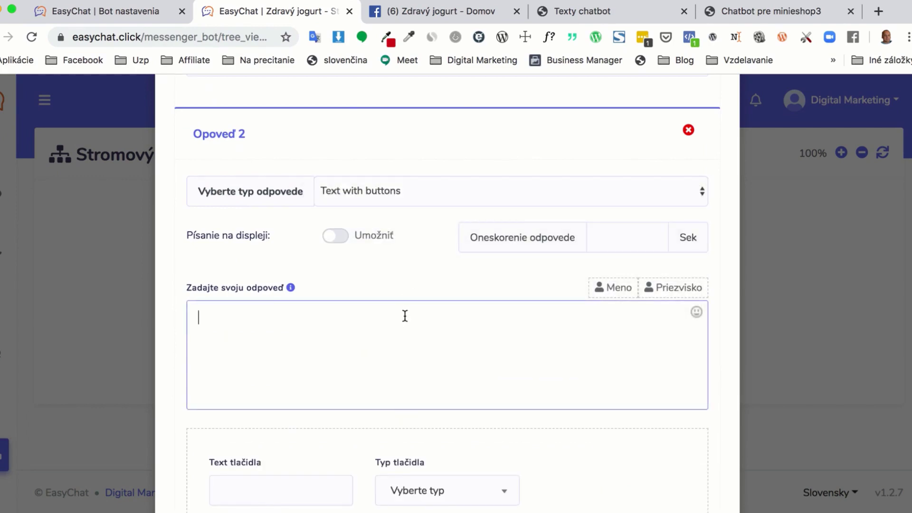
pyautogui.write('Kde chcete začať #LEAD_USER_FIRST_NAME#?')
# Enable Písanie na displeji for Opoveď 2 and set its reply delay to 3 seconds
pyautogui.click(342, 236)
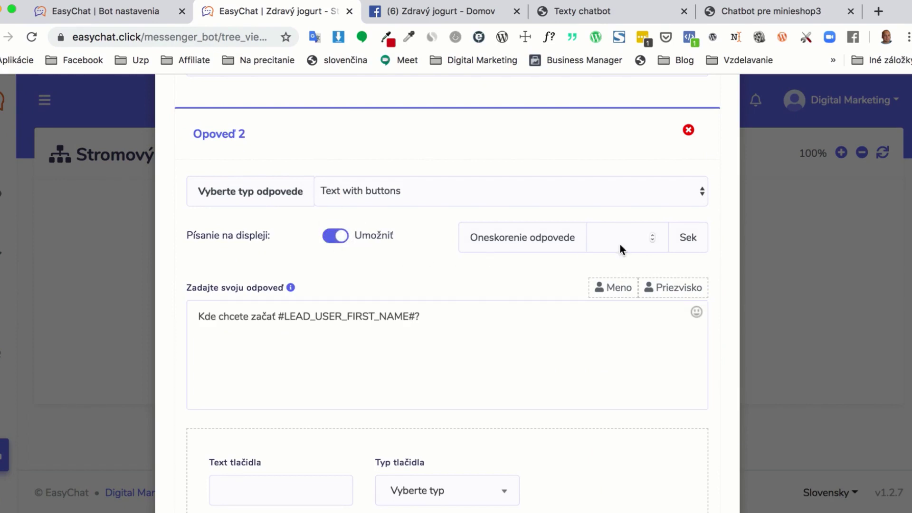
pyautogui.click(653, 235)
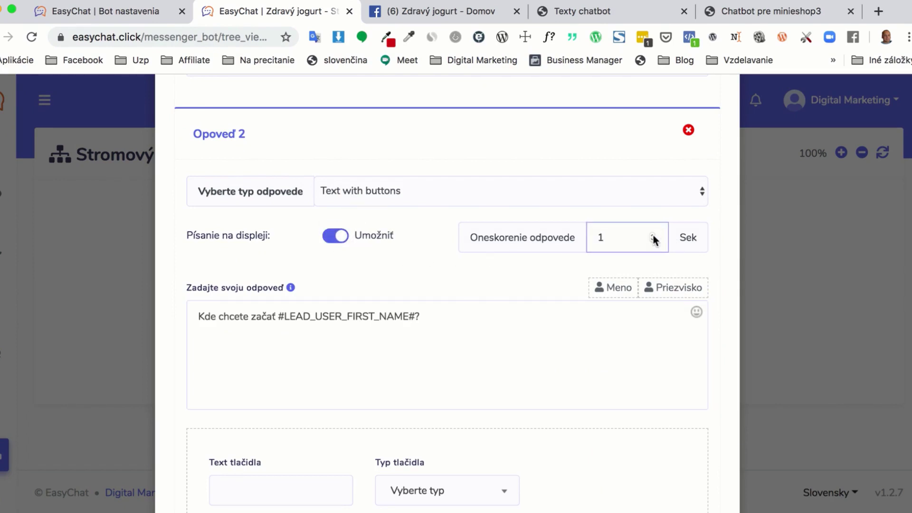
pyautogui.click(653, 236)
pyautogui.scroll(5, 558, 241)
pyautogui.scroll(-5, 535, 247)
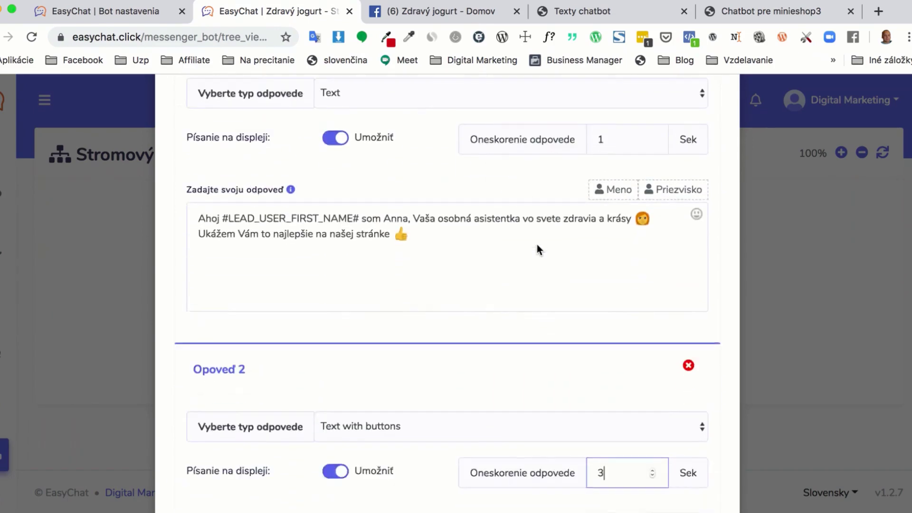
# Copy "Položiť otázku" from the Texty chatbot document and use it as the text of Opoveď 2's button in EasyChat
pyautogui.scroll(-2, 567, 326)
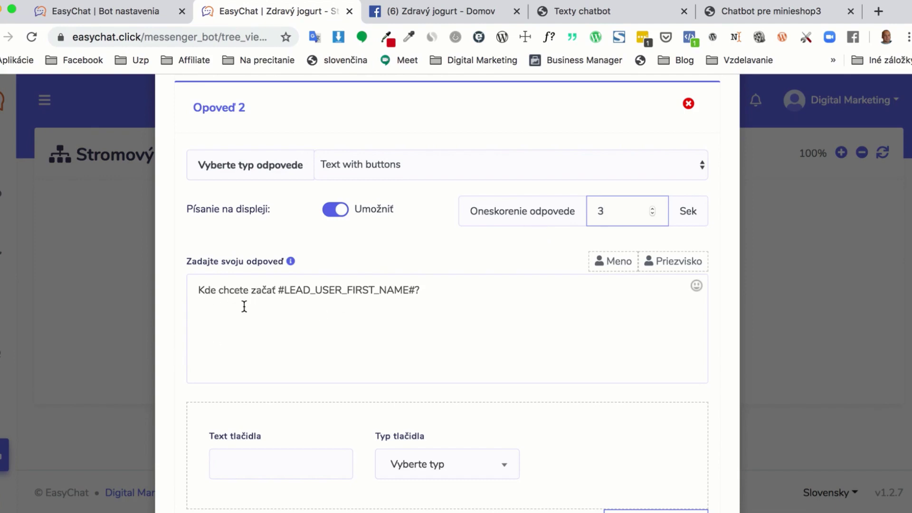
pyautogui.scroll(-1, 304, 307)
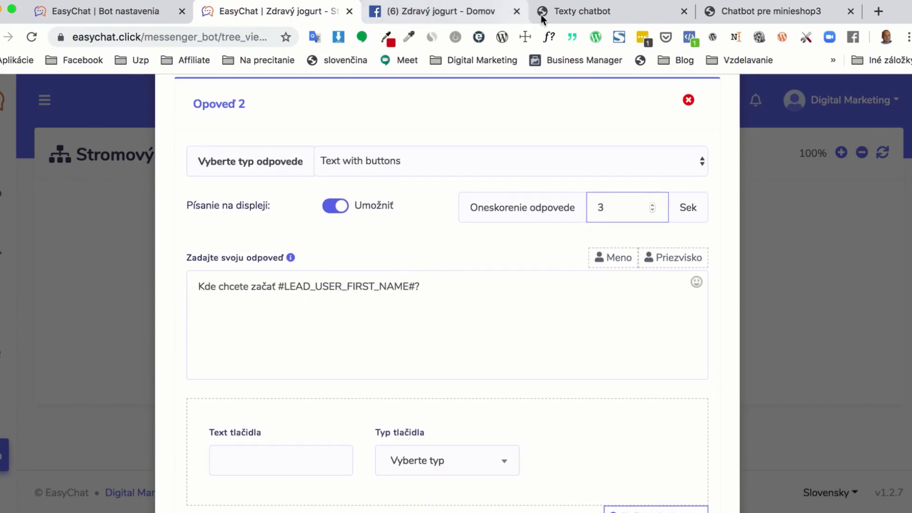
pyautogui.click(596, 11)
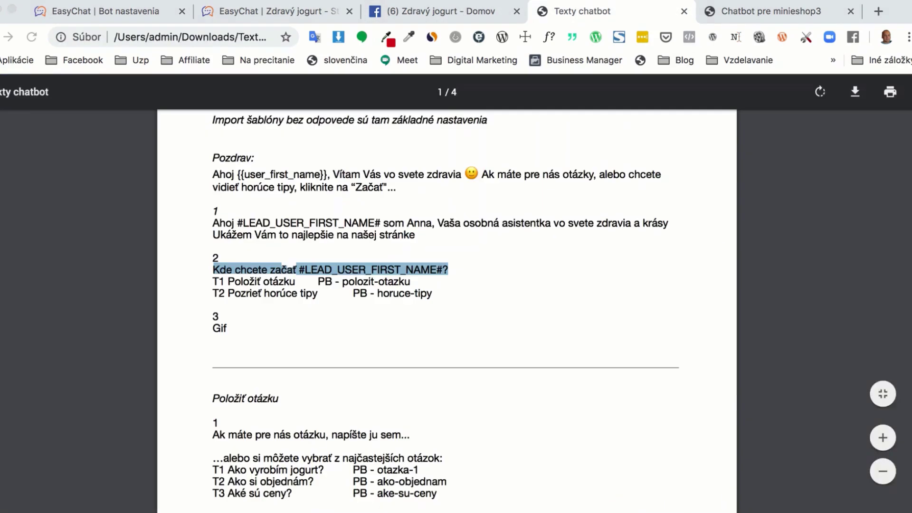
pyautogui.moveTo(293, 283); pyautogui.dragTo(230, 285)
pyautogui.press('super+c')
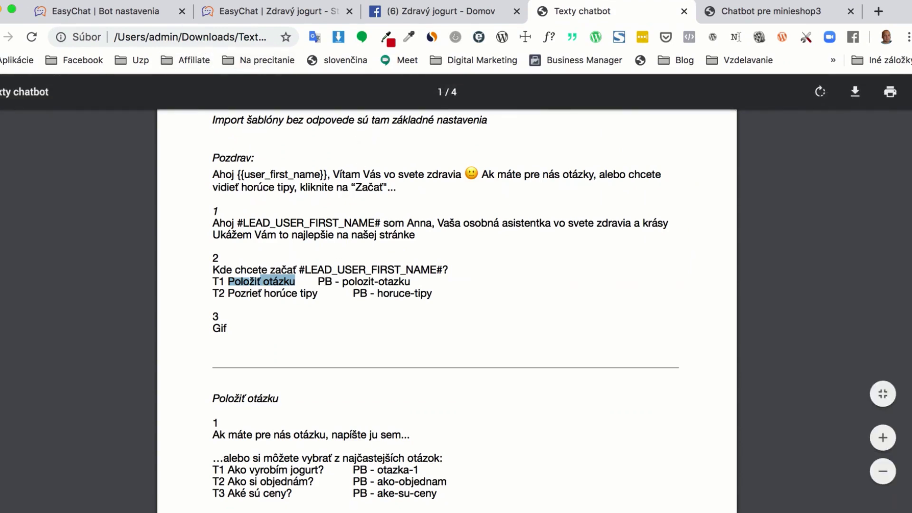
pyautogui.click(274, 11)
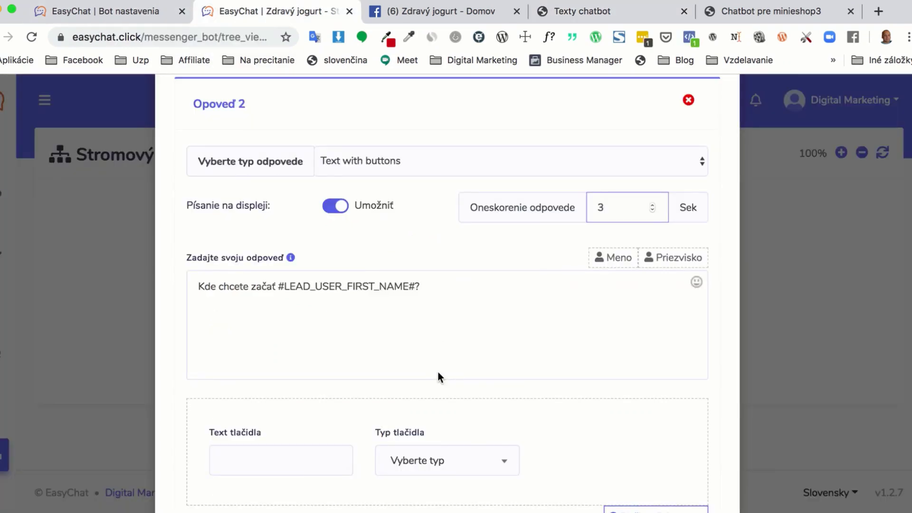
pyautogui.scroll(-3, 346, 394)
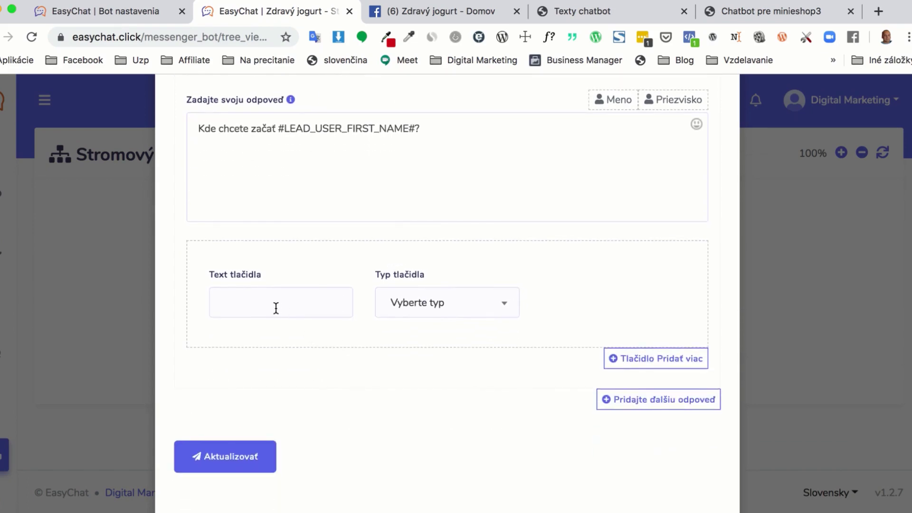
pyautogui.click(274, 304)
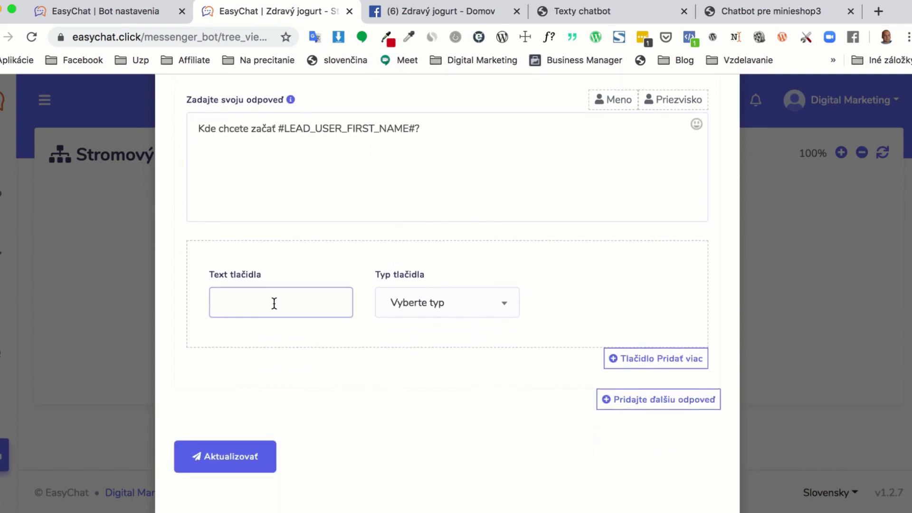
pyautogui.press('super+v')
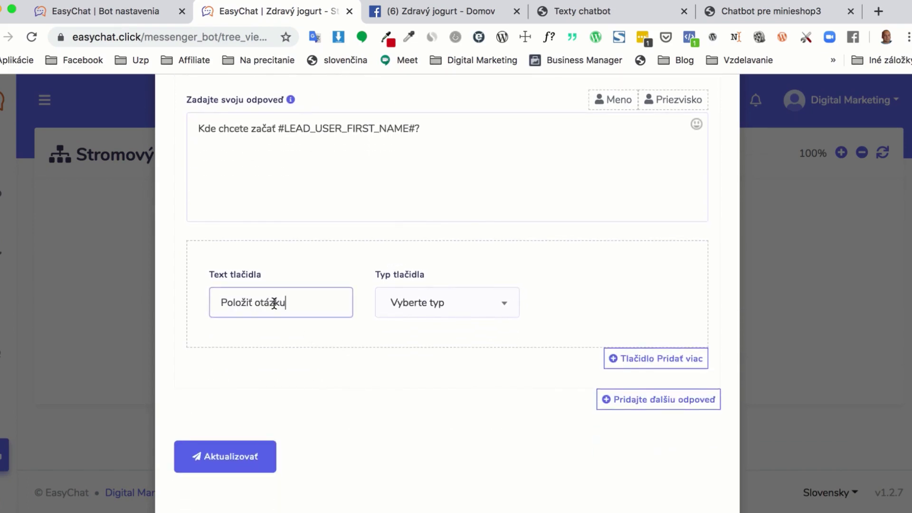
# Set the Položiť otázku button's type to Odoslať späť and consult its postback entry in the Texty chatbot document
pyautogui.click(463, 306)
pyautogui.click(442, 408)
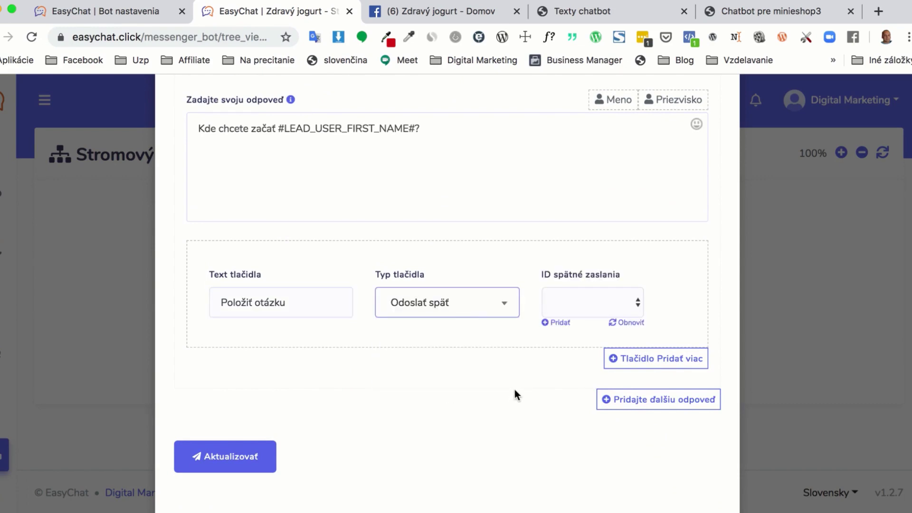
pyautogui.click(569, 10)
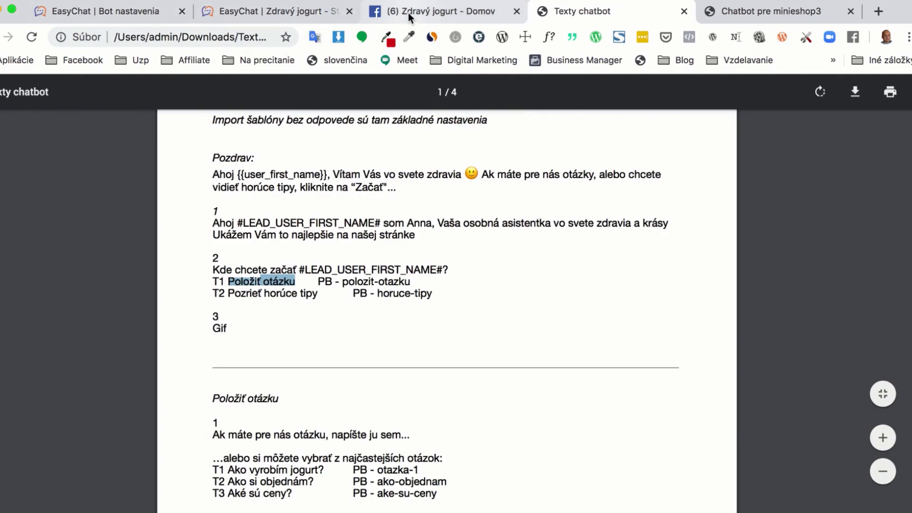
# Start a new postback template for the Položiť otázku button and consult its section in the Texty chatbot document
pyautogui.click(280, 15)
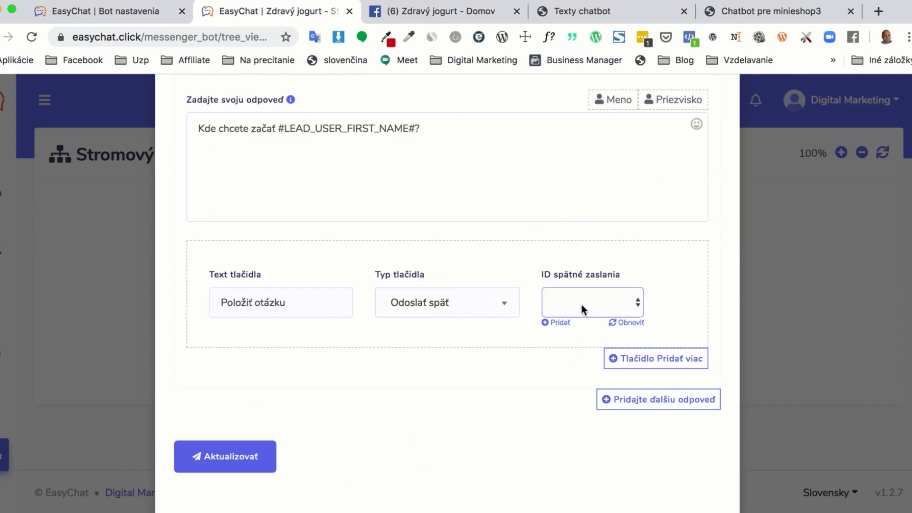
pyautogui.click(561, 323)
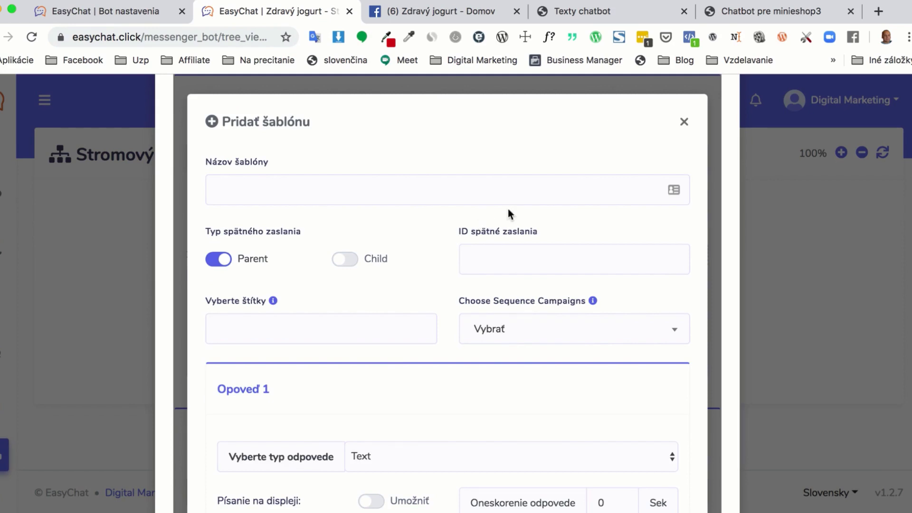
pyautogui.click(594, 12)
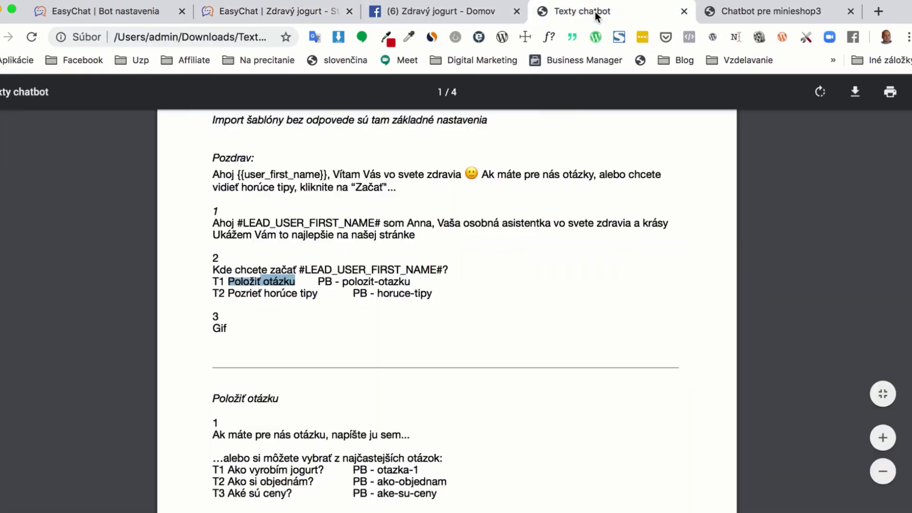
pyautogui.scroll(-3, 434, 343)
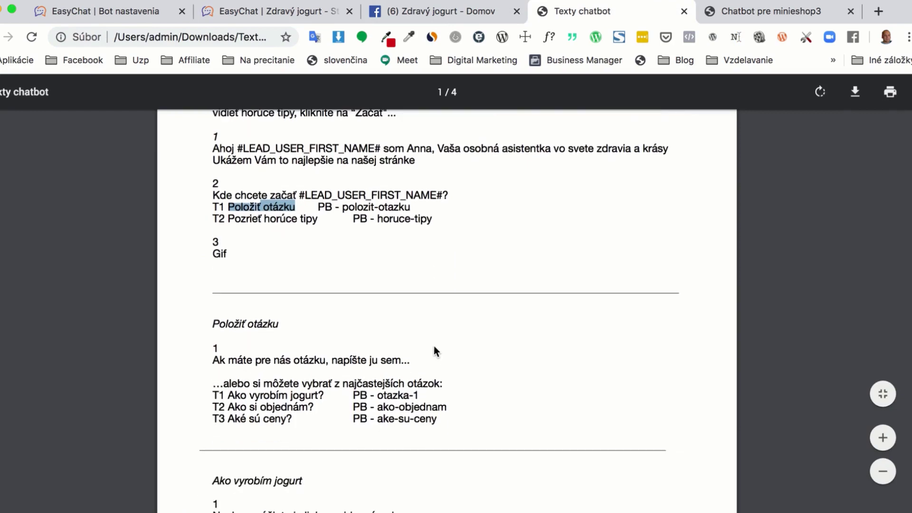
pyautogui.scroll(-3, 307, 267)
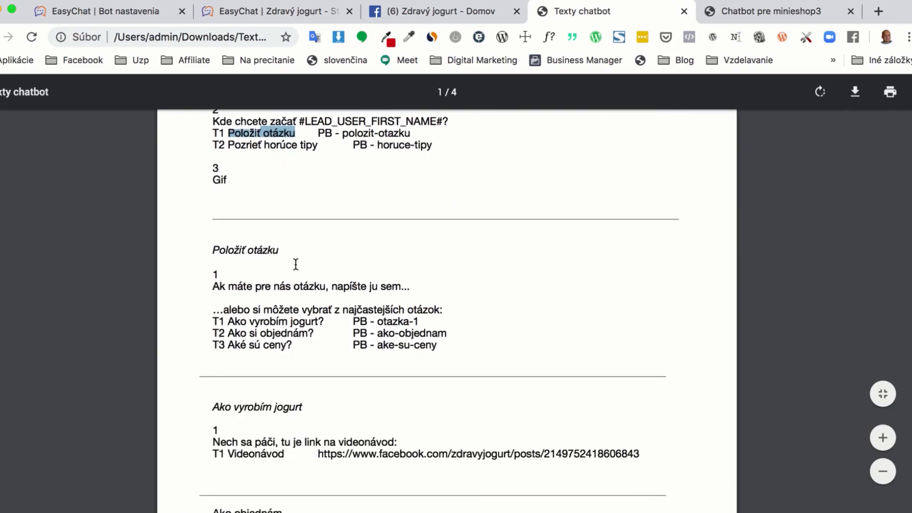
pyautogui.scroll(1, 230, 259)
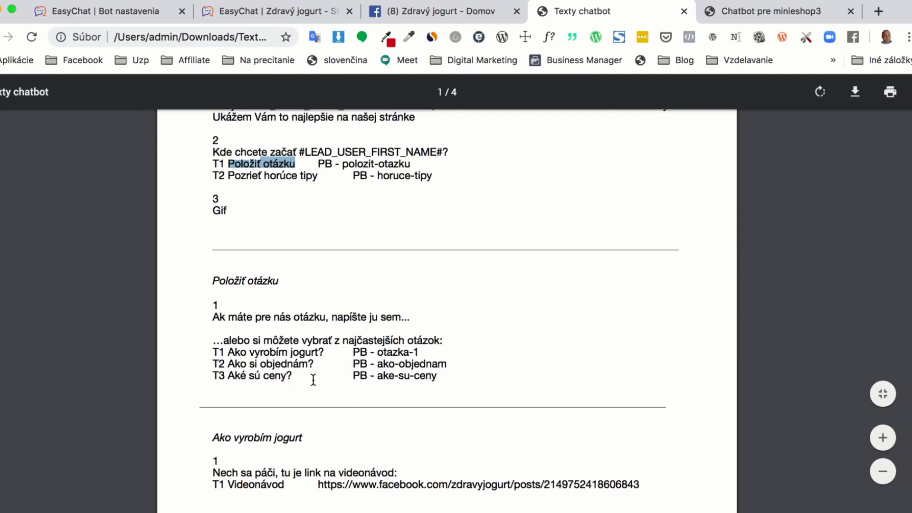
pyautogui.scroll(-2, 312, 377)
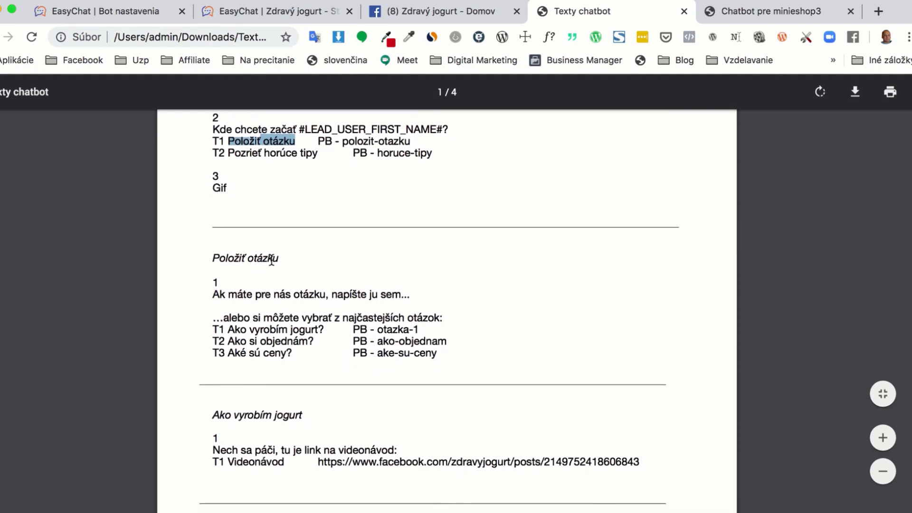
# Name the new template "Položiť otázku", copied from the document, and set its postback ID to polozit-otazku
pyautogui.moveTo(281, 258); pyautogui.dragTo(208, 261)
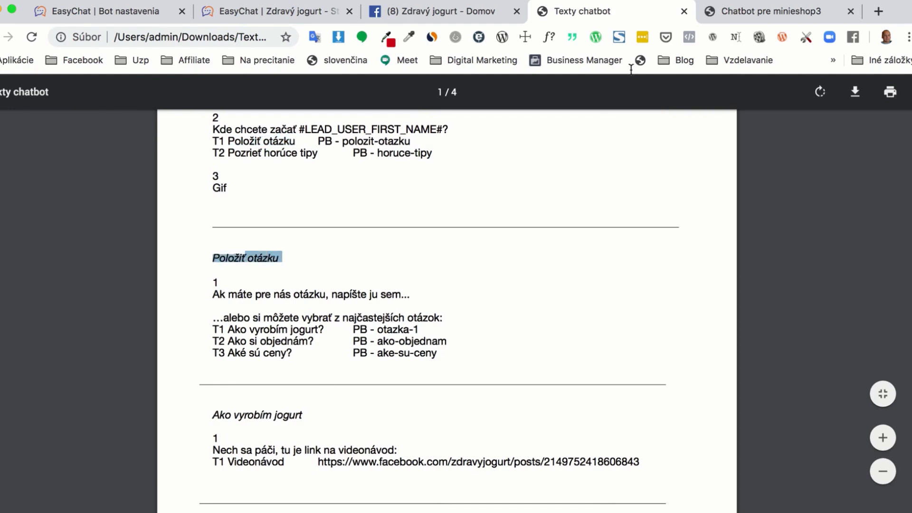
pyautogui.click(294, 8)
pyautogui.click(301, 195)
pyautogui.press('super+v')
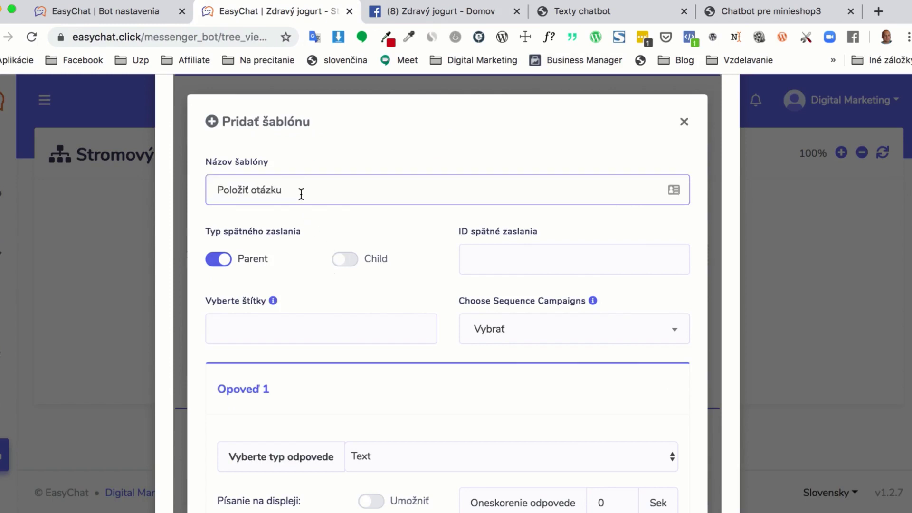
pyautogui.click(509, 265)
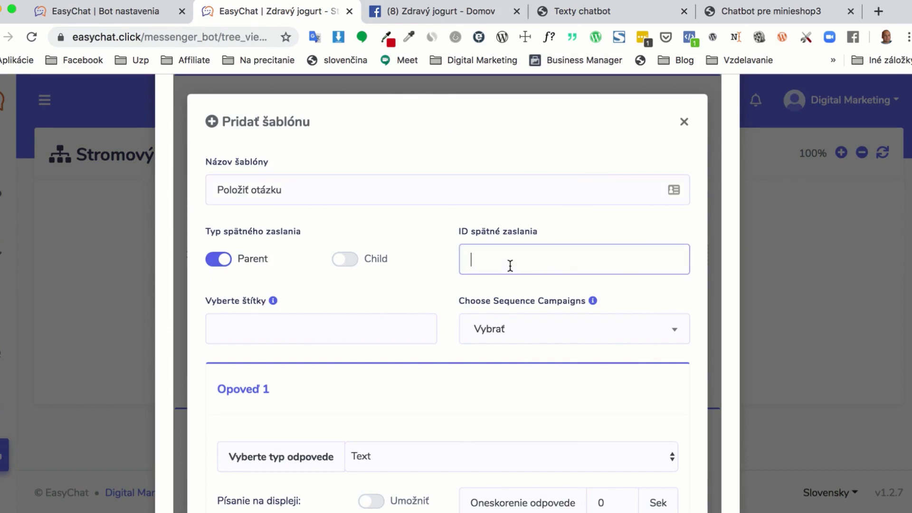
pyautogui.write('polozit-otazku')
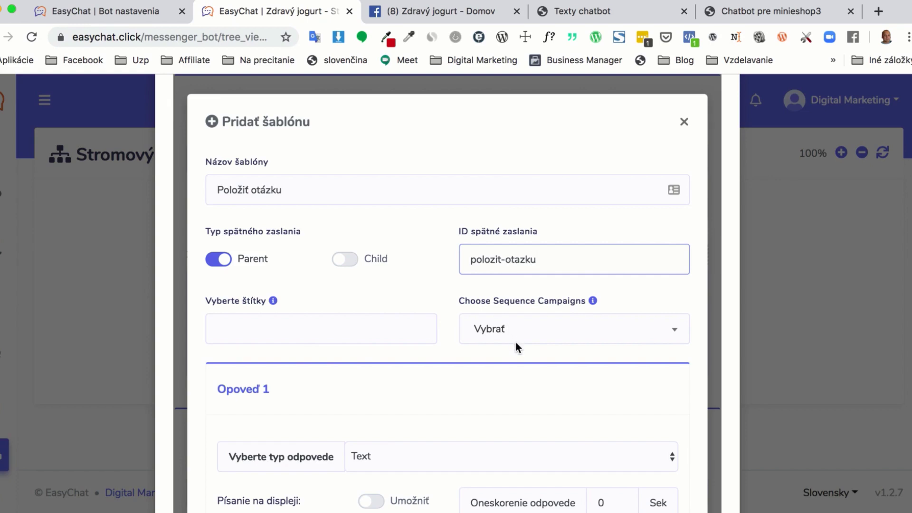
# Copy the two-line reply text under Položiť otázku in the Texty chatbot document and return to the new template's Opoveď 1
pyautogui.scroll(-5, 514, 346)
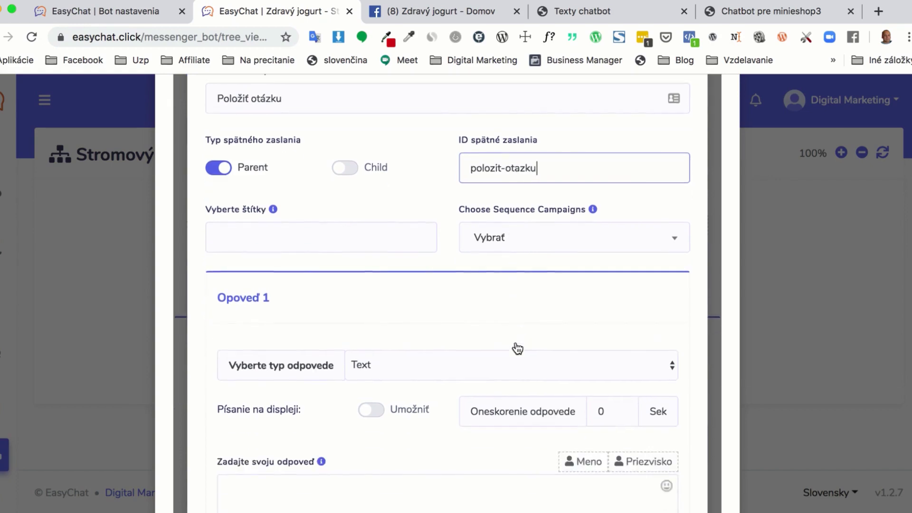
pyautogui.click(573, 8)
pyautogui.scroll(-2, 442, 269)
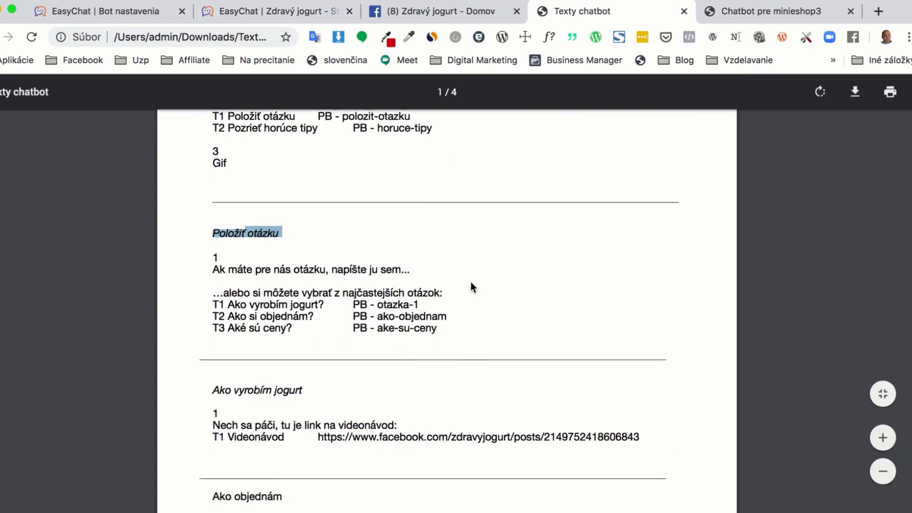
pyautogui.moveTo(447, 266); pyautogui.dragTo(209, 247)
pyautogui.press('super+c')
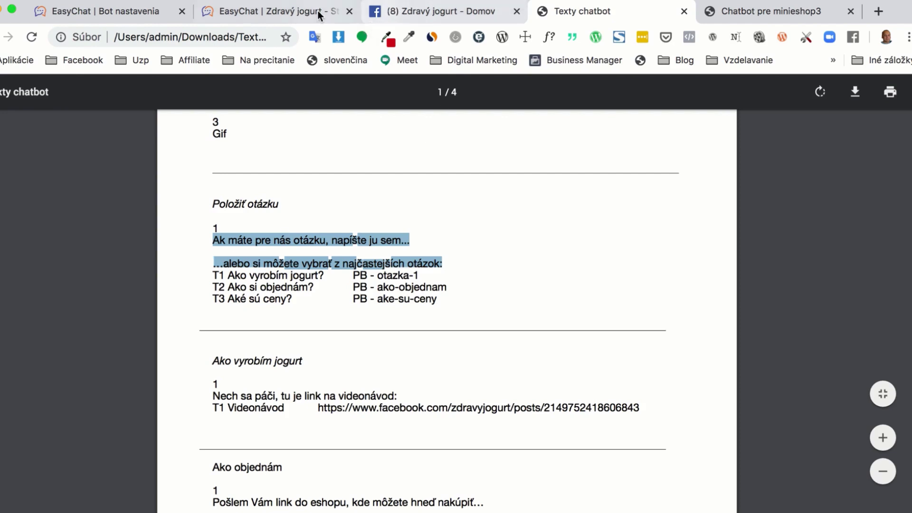
pyautogui.click(301, 8)
pyautogui.scroll(-2, 380, 311)
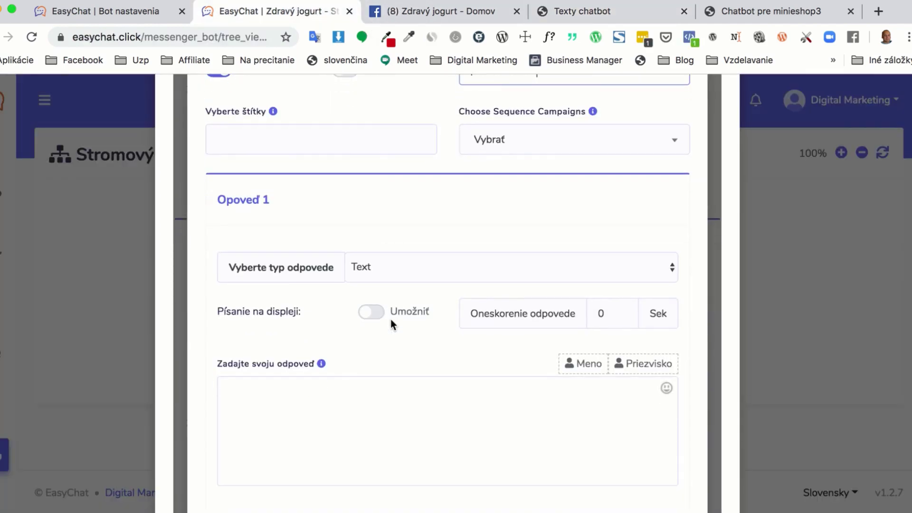
pyautogui.click(575, 11)
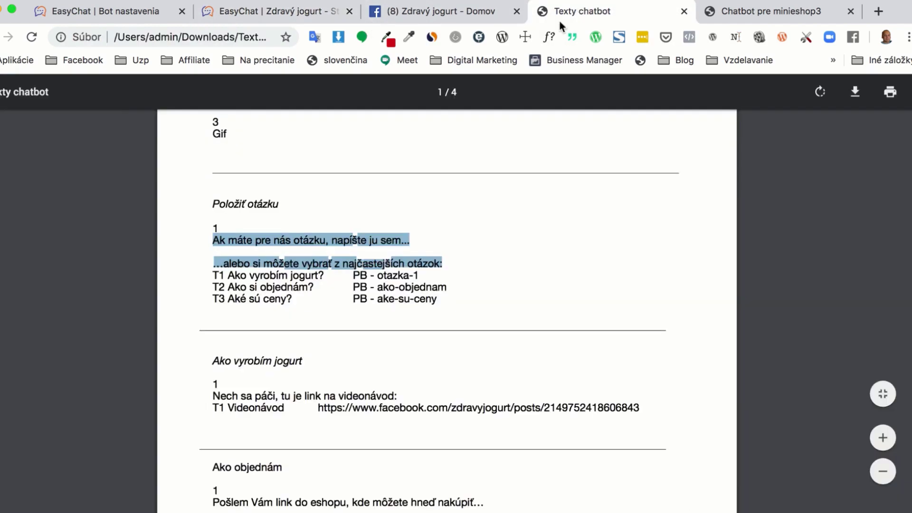
pyautogui.click(312, 17)
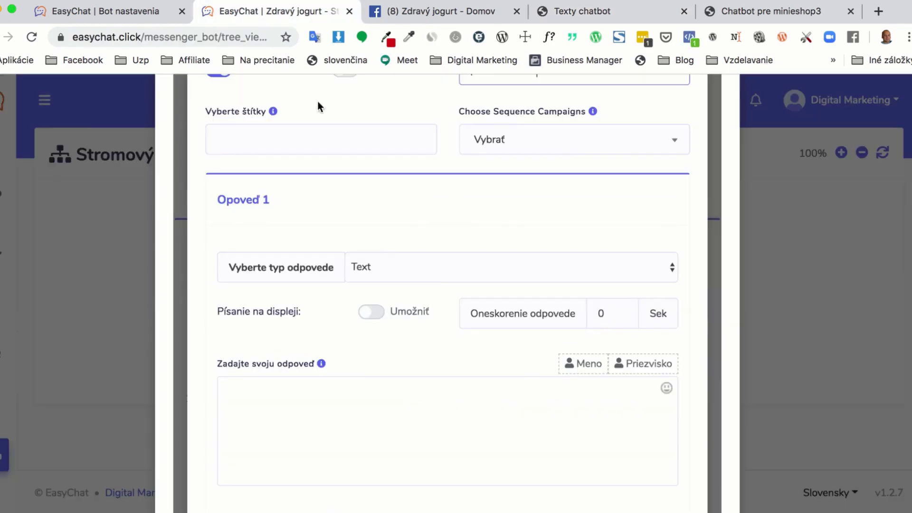
# Enable Písanie na displeji for the new template's Opoveď 1 and set its reply delay to 1 second
pyautogui.scroll(-3, 371, 341)
pyautogui.click(341, 330)
pyautogui.click(374, 260)
pyautogui.click(622, 258)
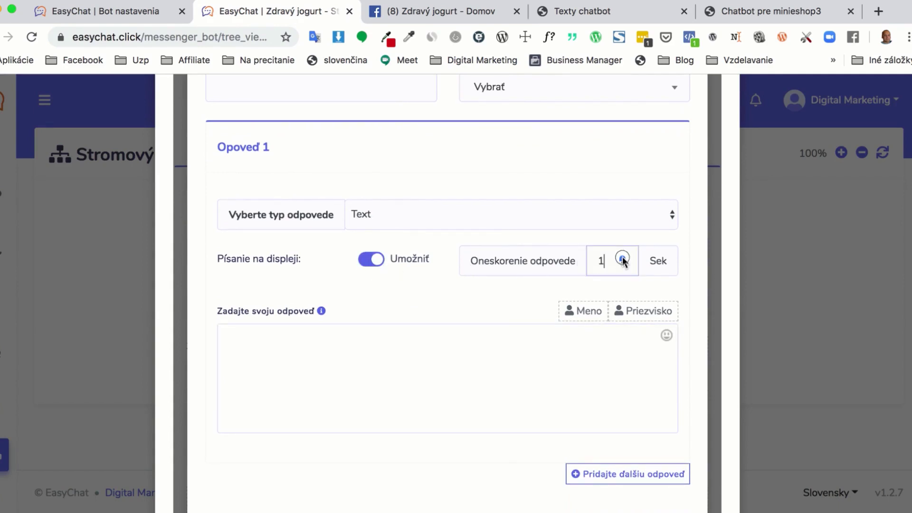
# Paste the copied question prompt as the Opoveď 1 text and insert a blank line between its two sentences
pyautogui.click(375, 352)
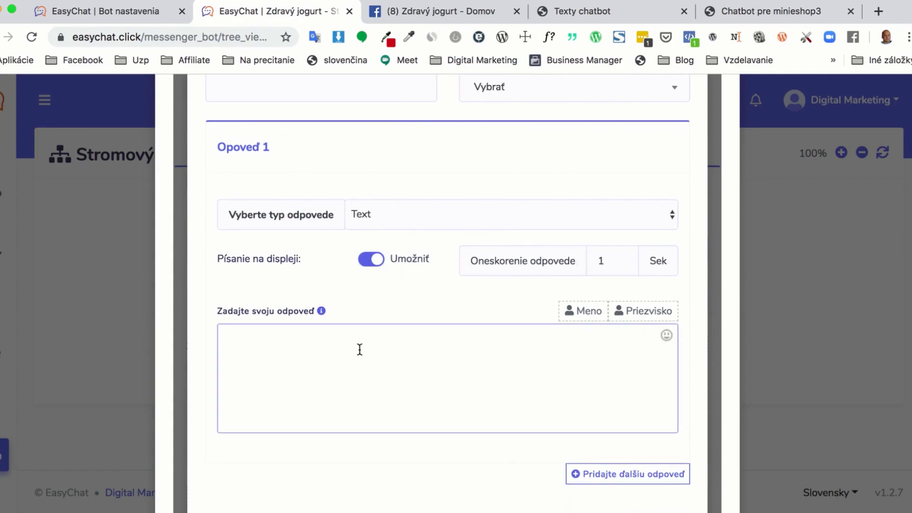
pyautogui.press('super+v')
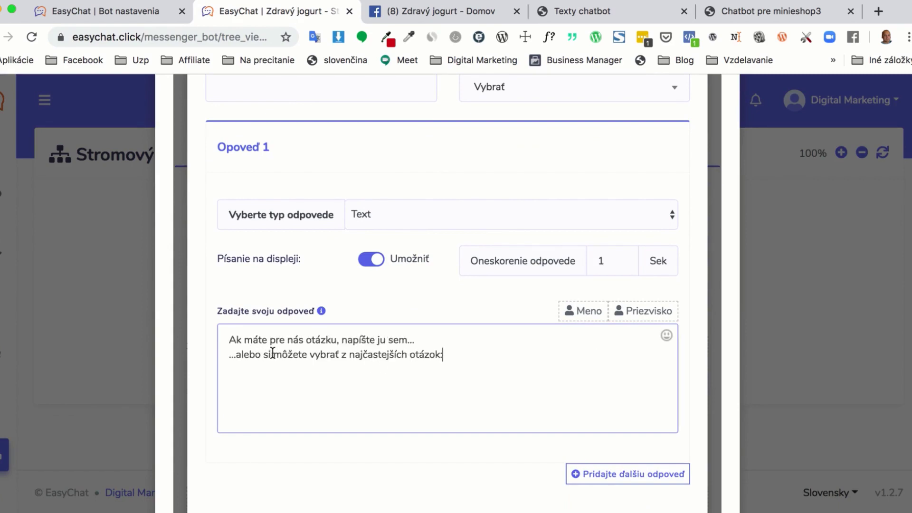
pyautogui.click(420, 341)
pyautogui.press('Return')
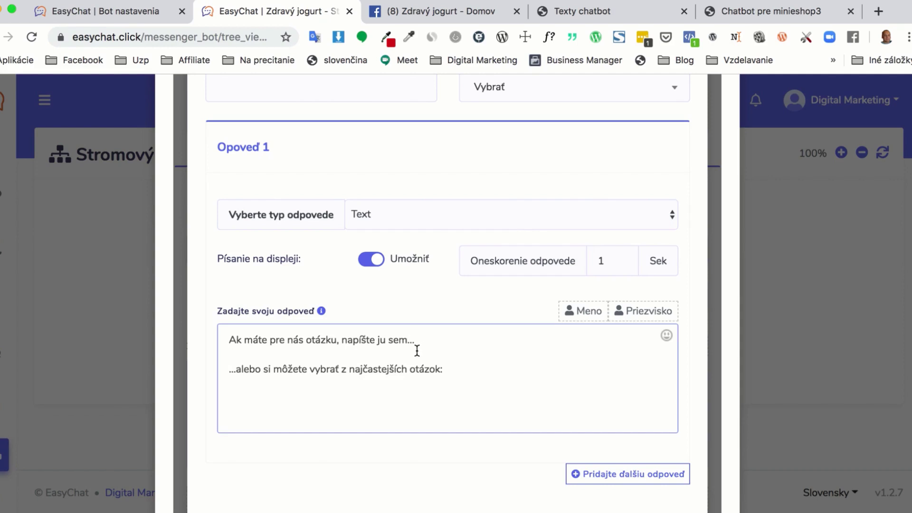
# Copy "Ako vyrobím jogurt?" from the Texty chatbot document and return to the template form in EasyChat
pyautogui.scroll(-3, 230, 380)
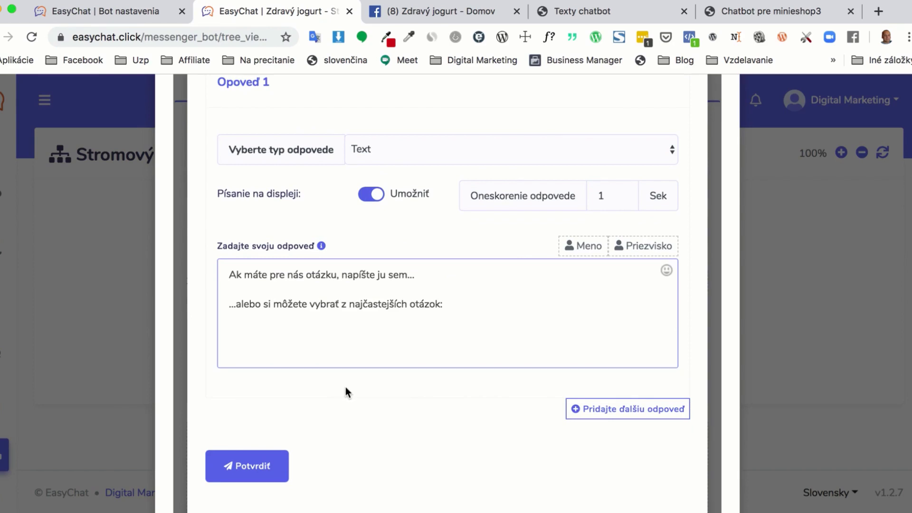
pyautogui.click(593, 13)
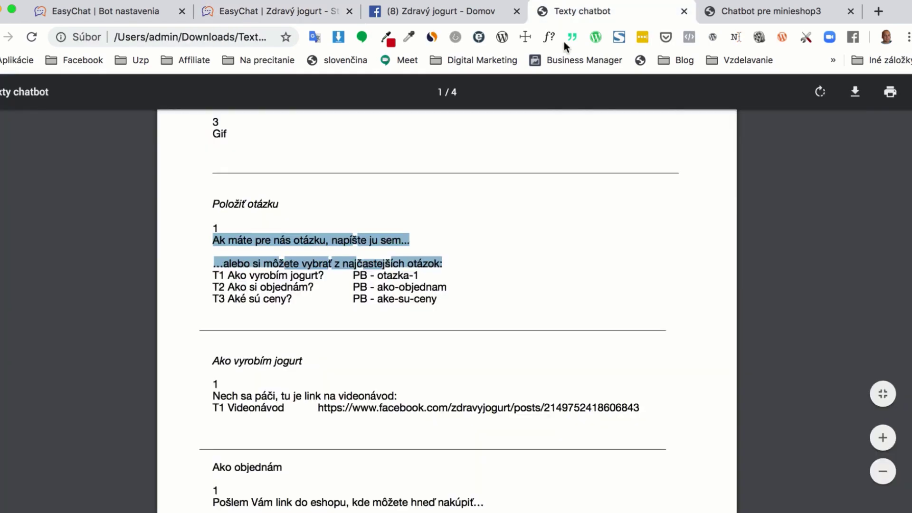
pyautogui.click(326, 275)
pyautogui.moveTo(328, 275)
pyautogui.mouseDown()
pyautogui.moveTo(232, 276)
pyautogui.moveTo(324, 275)
pyautogui.mouseUp()
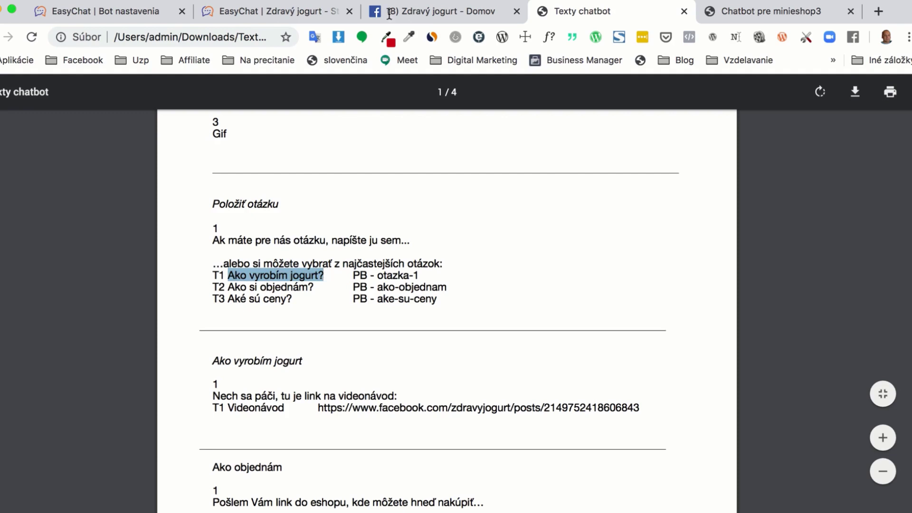
pyautogui.click(304, 11)
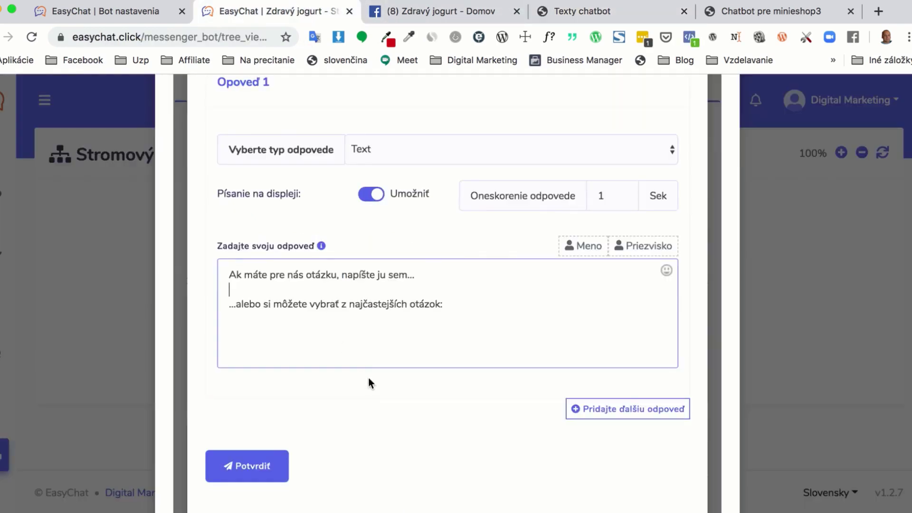
pyautogui.scroll(-2, 373, 383)
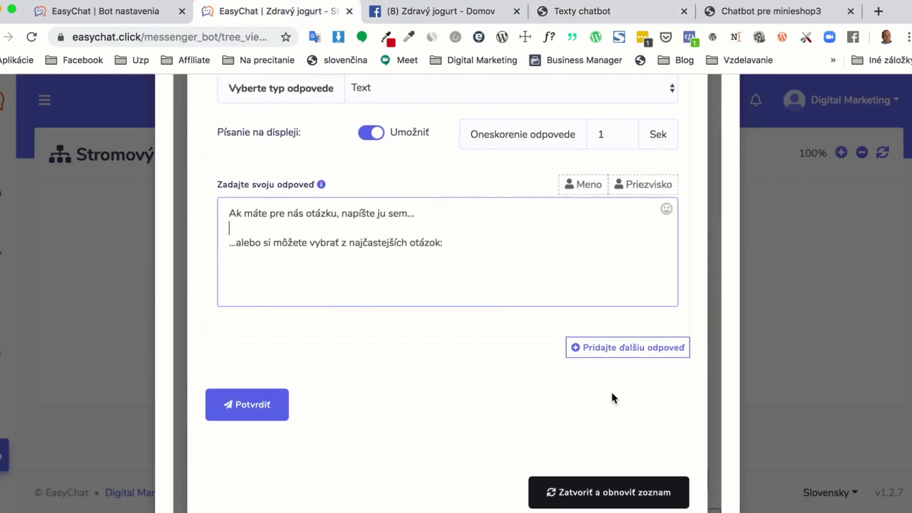
# Change Opoveď 1's reply type to Text with buttons, carrying the existing reply text over into it
pyautogui.scroll(2, 611, 393)
pyautogui.click(453, 319)
pyautogui.moveTo(457, 319); pyautogui.dragTo(226, 291)
pyautogui.press('super+c')
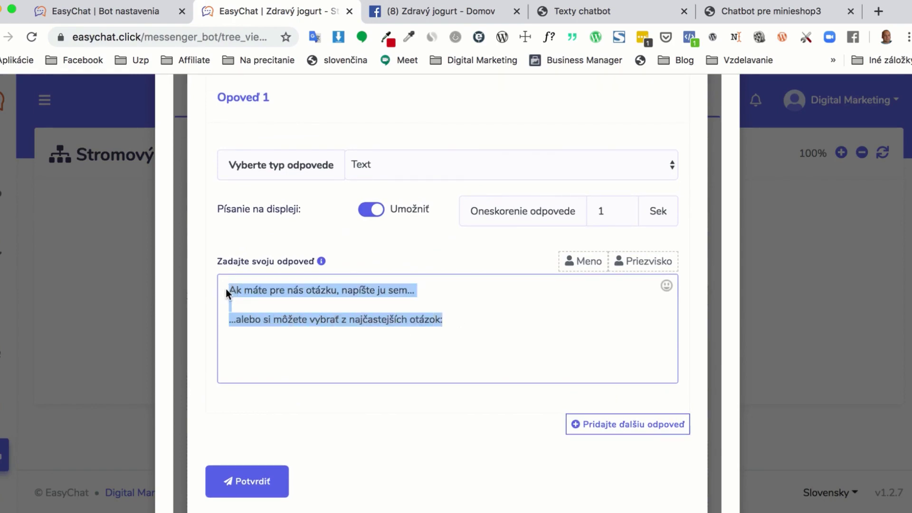
pyautogui.click(421, 164)
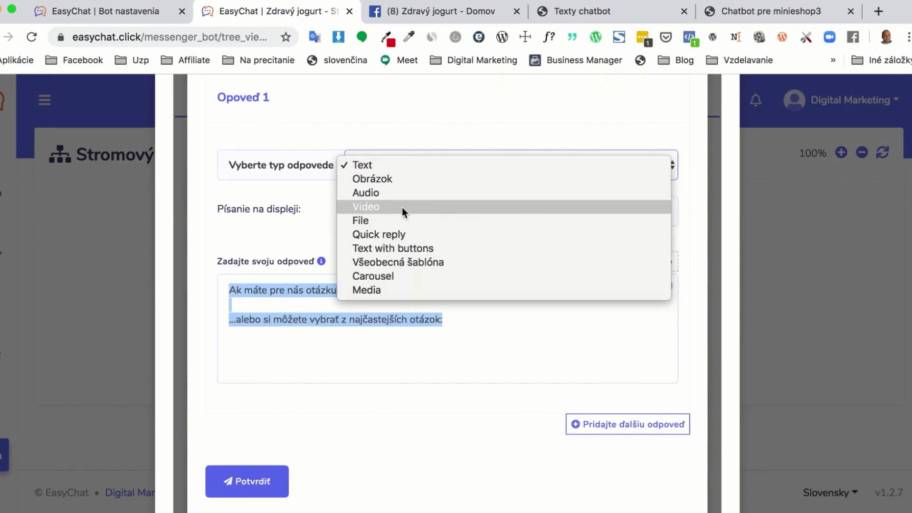
pyautogui.click(392, 248)
pyautogui.click(341, 310)
pyautogui.press('super+v')
pyautogui.scroll(-1, 399, 321)
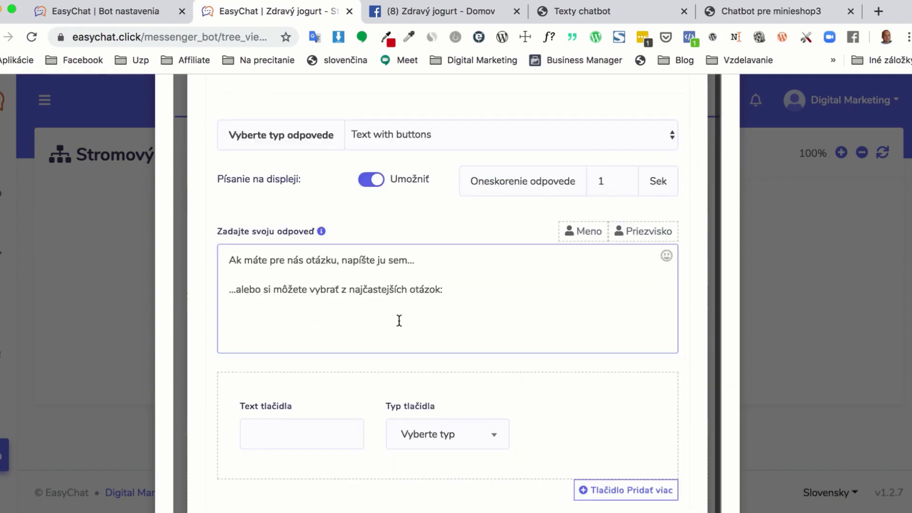
# Set the text of Opoveď 1's button to "Ako vyrobím jogurt?", taken from the Texty chatbot document
pyautogui.click(581, 11)
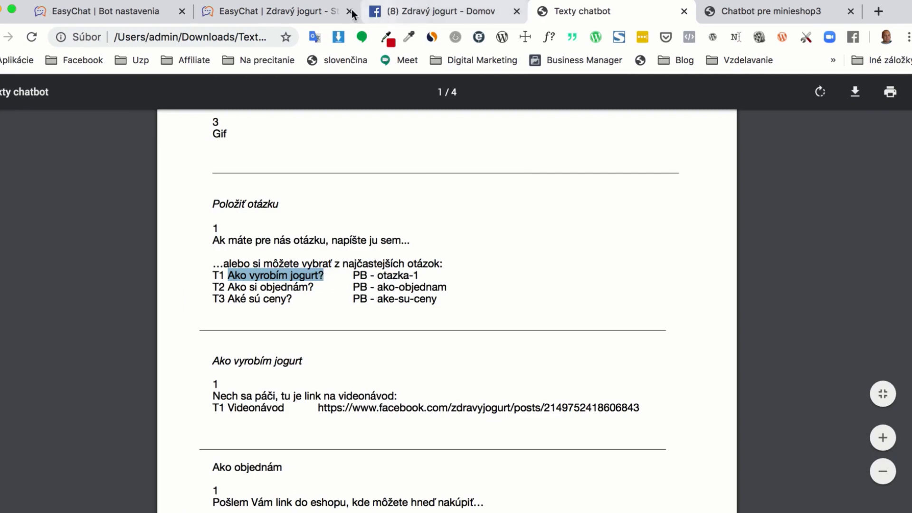
pyautogui.click(273, 11)
pyautogui.scroll(-1, 410, 284)
pyautogui.click(301, 343)
pyautogui.write('Ako vyrobím jogurt?')
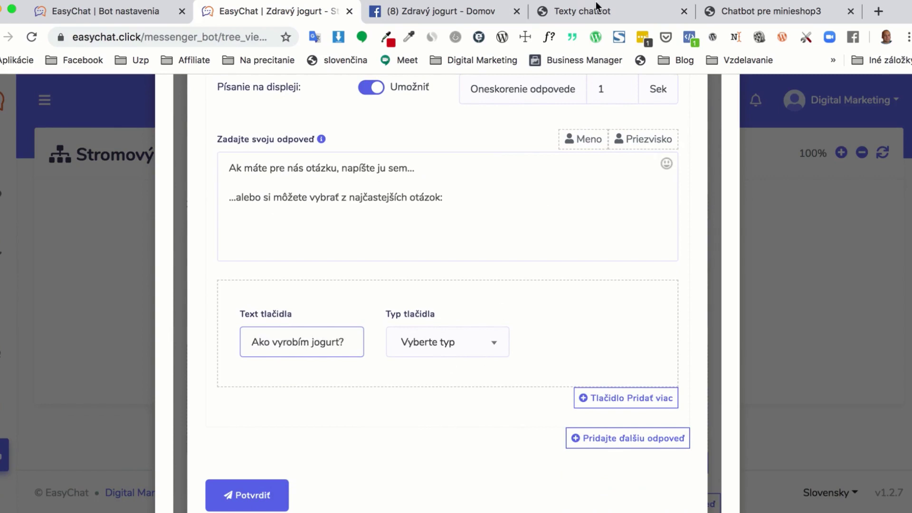
# Make the "Ako vyrobím jogurt?" button an Odoslať späť button with the new postback ID otazka1
pyautogui.click(577, 14)
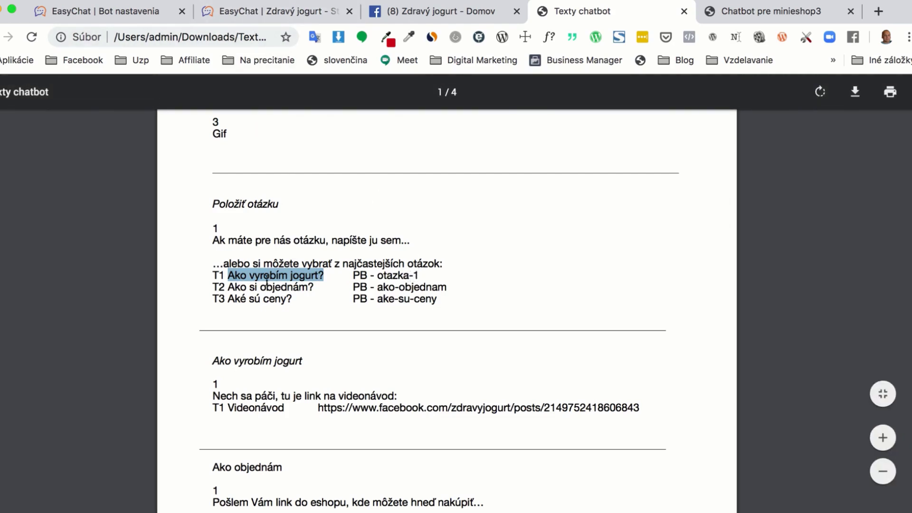
pyautogui.click(255, 13)
pyautogui.click(494, 343)
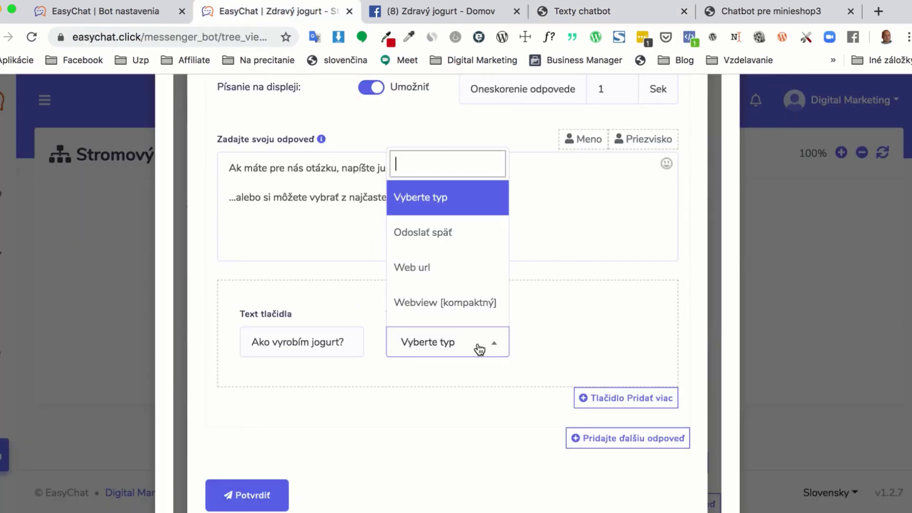
pyautogui.click(447, 237)
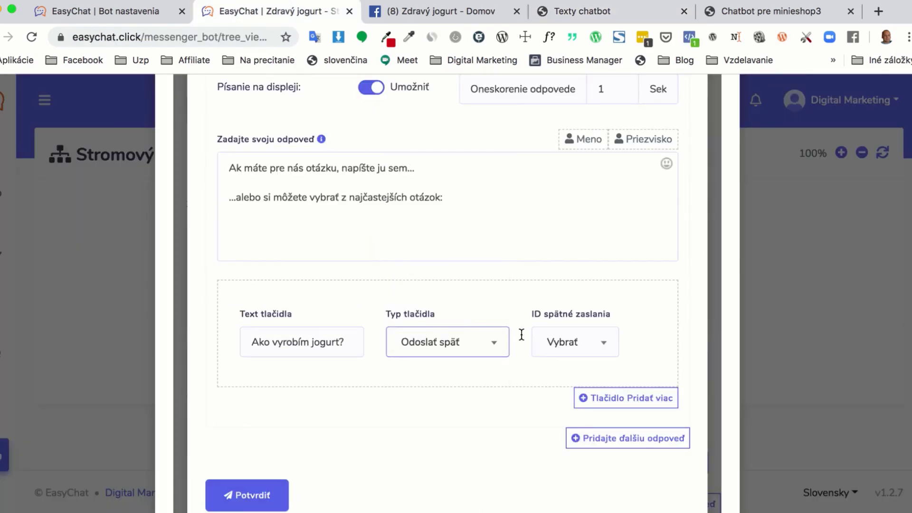
pyautogui.click(590, 344)
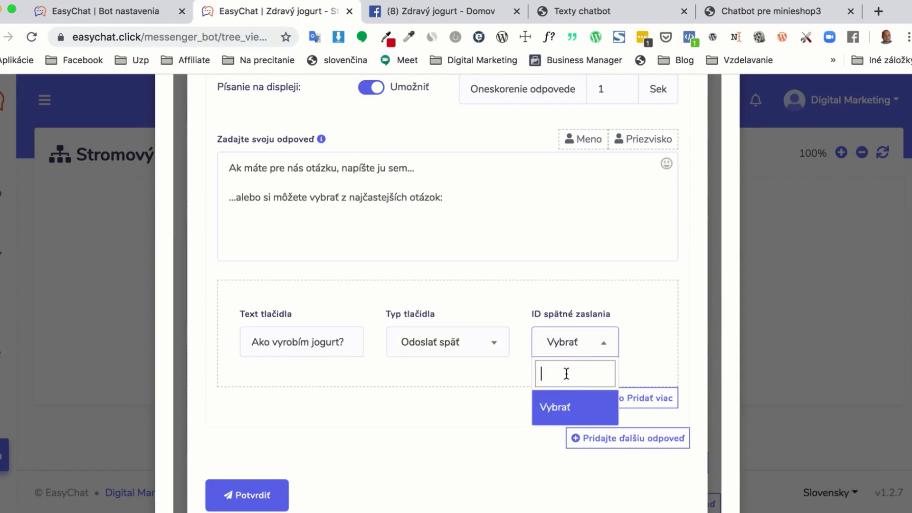
pyautogui.write('otazka')
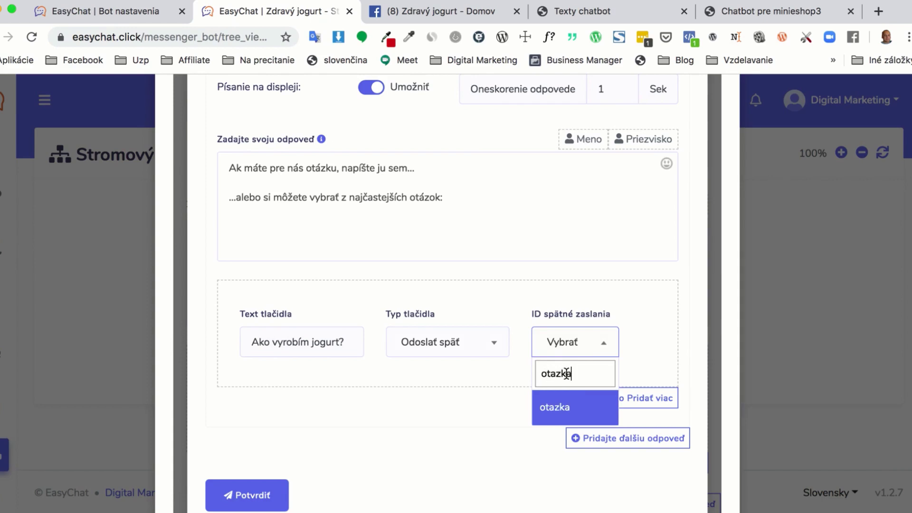
pyautogui.write('_')
pyautogui.write('1')
pyautogui.press('Return')
pyautogui.scroll(-1, 499, 420)
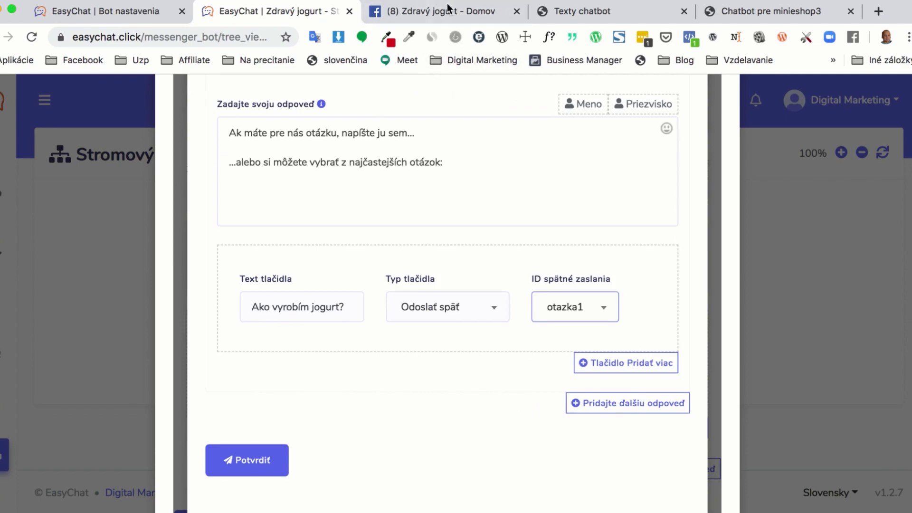
# Add a second button to Opoveď 1 with the text "Ako si objednám?", copied from the Texty chatbot document
pyautogui.click(588, 11)
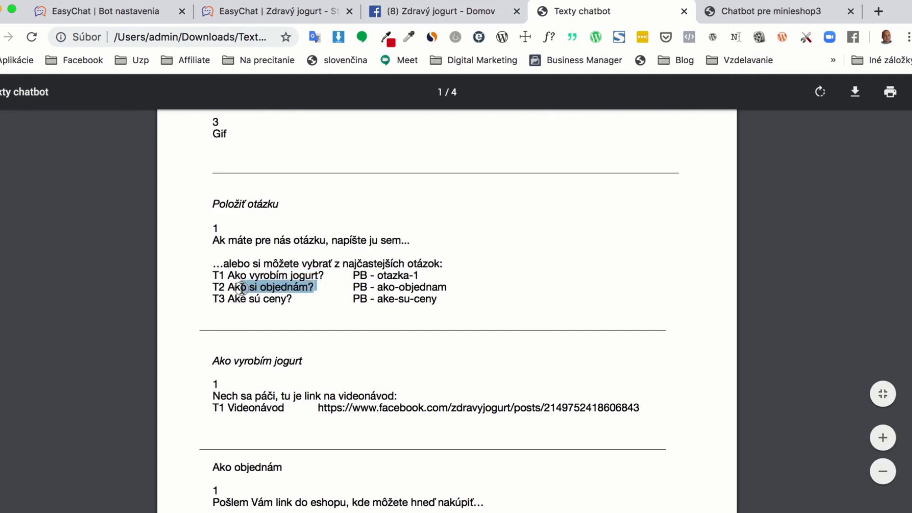
pyautogui.click(273, 11)
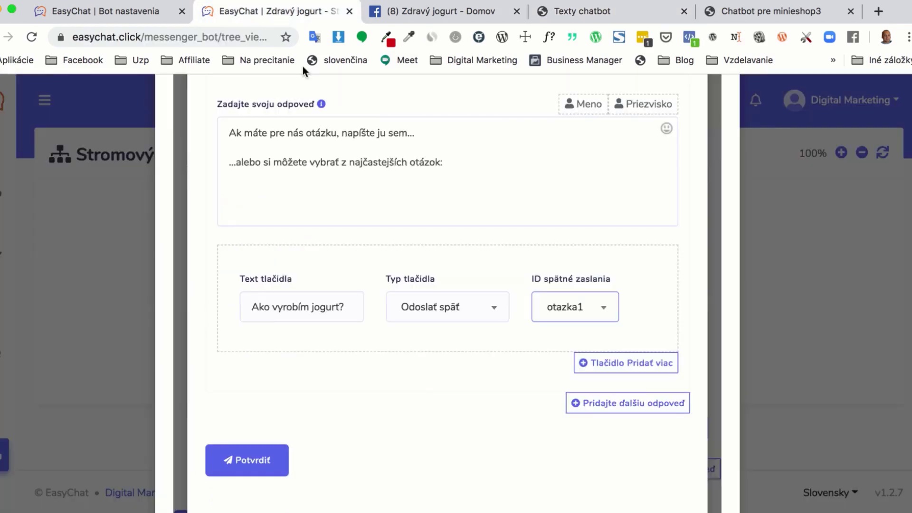
pyautogui.scroll(-1, 455, 355)
pyautogui.click(609, 345)
pyautogui.click(289, 408)
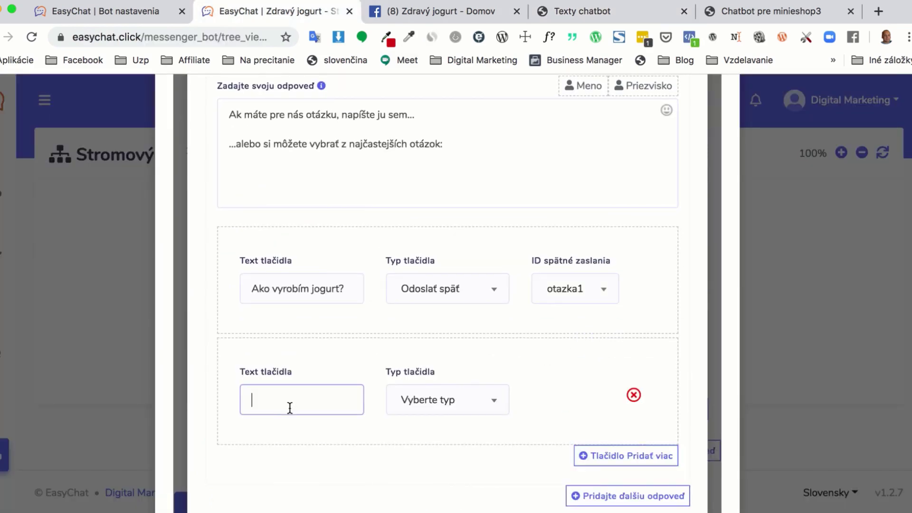
pyautogui.write('Ako si objednám?')
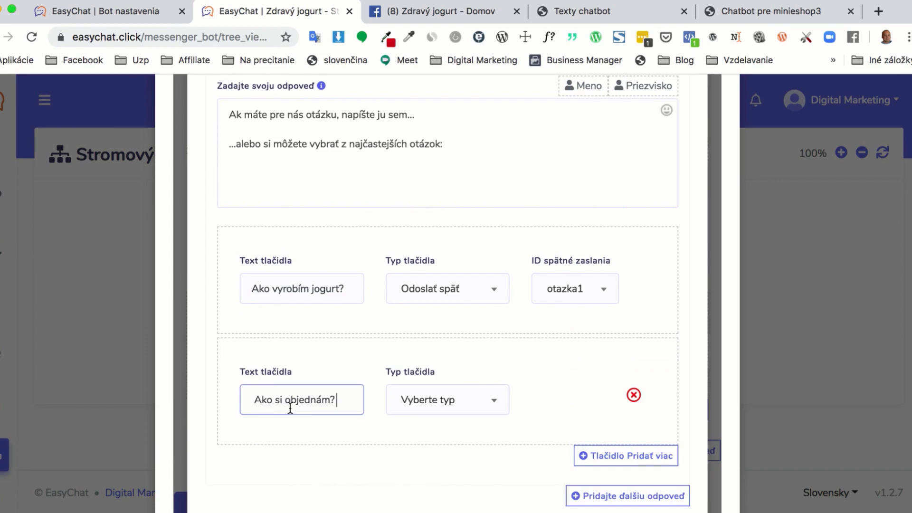
# Set the "Ako si objednám?" button's type to Odoslať späť with the new postback ID ako-objednam
pyautogui.click(450, 401)
pyautogui.click(433, 297)
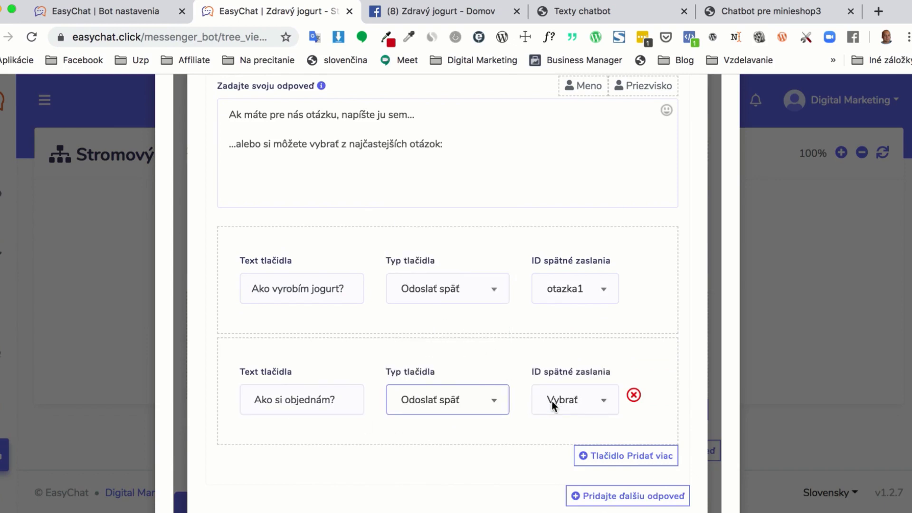
pyautogui.click(568, 401)
pyautogui.write('ako-o')
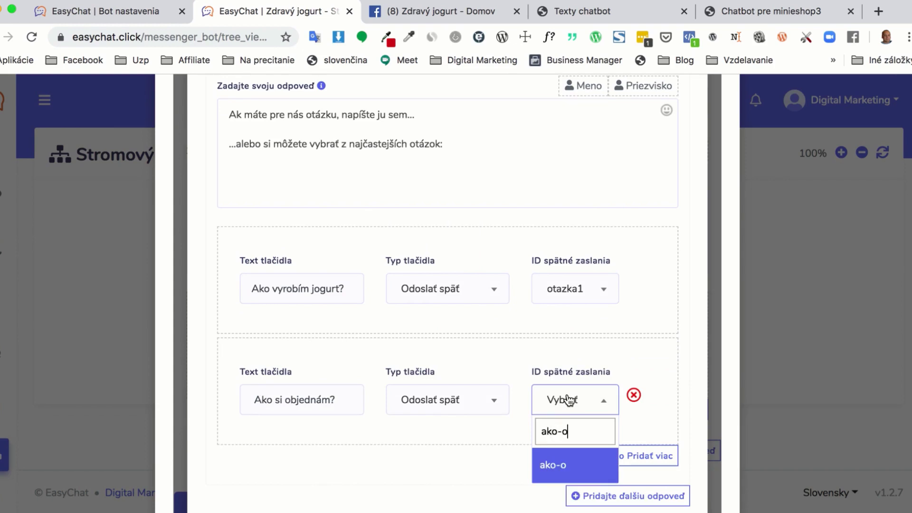
pyautogui.write('bjednam')
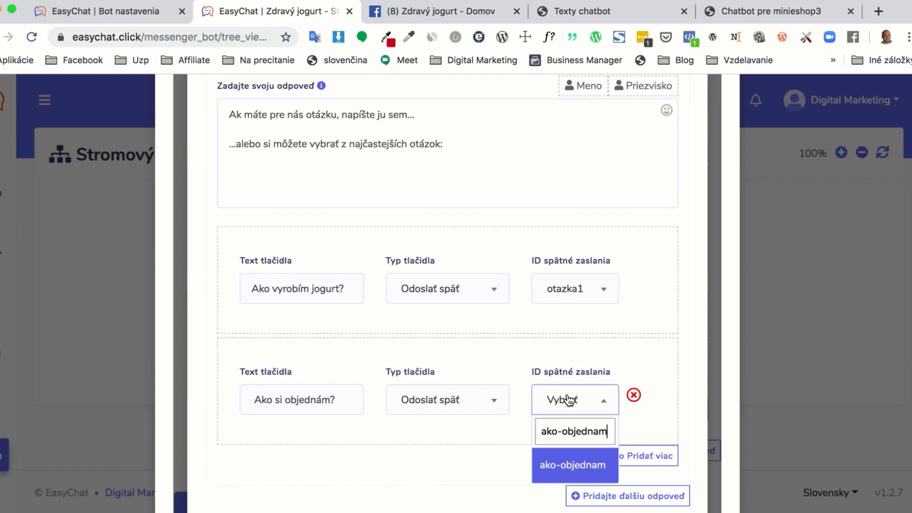
pyautogui.press('Return')
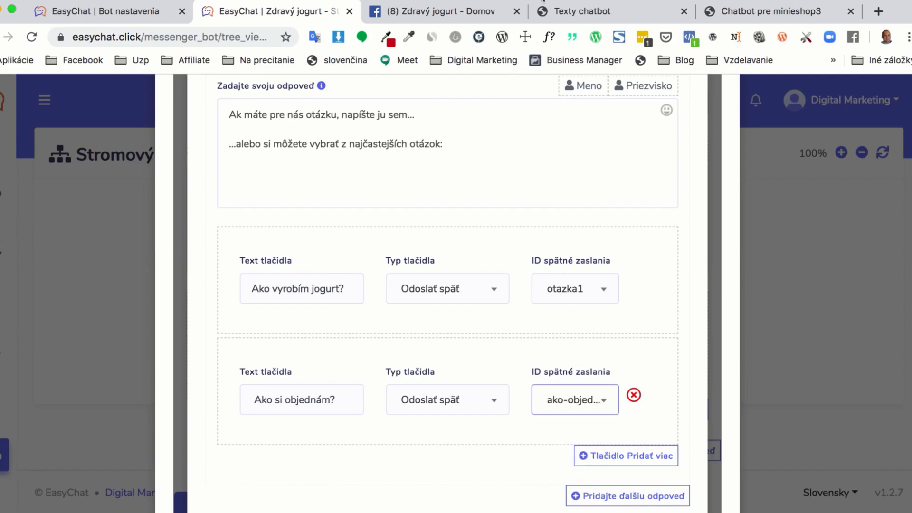
# Add a third button to Opoveď 1 with the text "Aké sú ceny?", copied from the Texty chatbot document
pyautogui.click(577, 14)
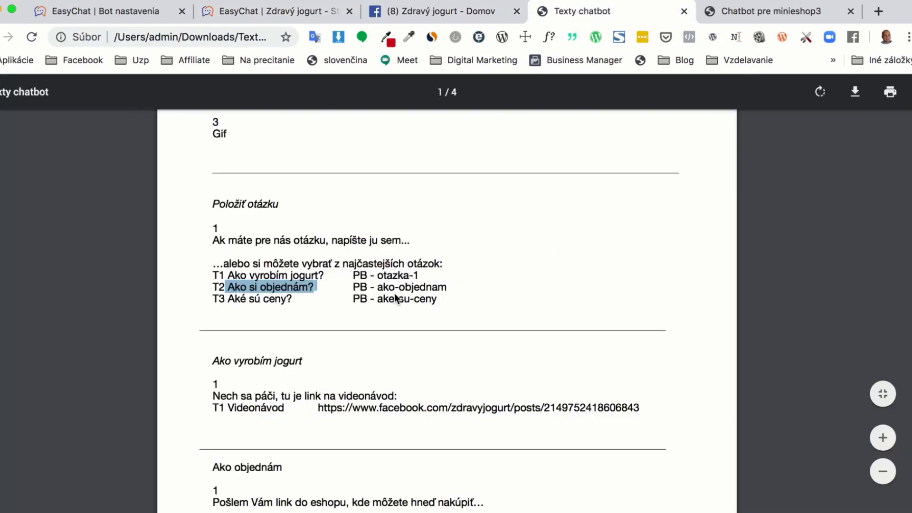
pyautogui.click(295, 303)
pyautogui.moveTo(294, 303); pyautogui.dragTo(226, 302)
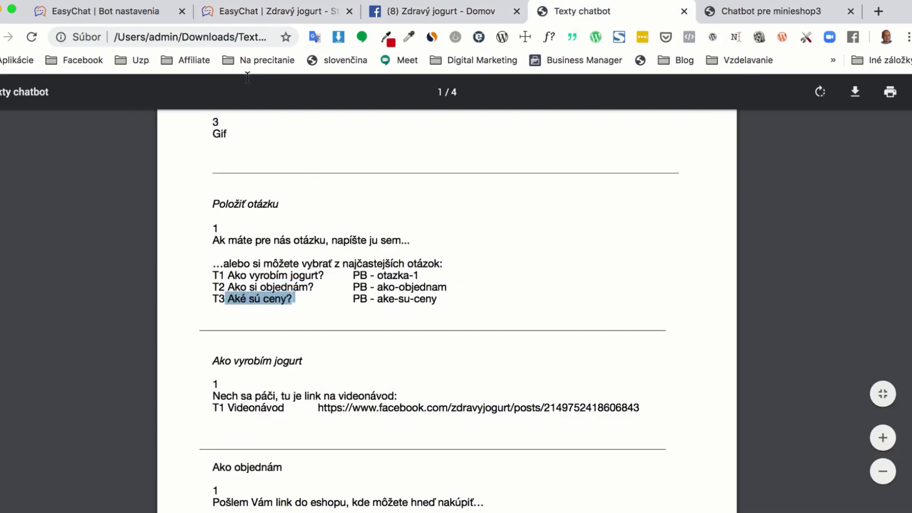
pyautogui.click(262, 13)
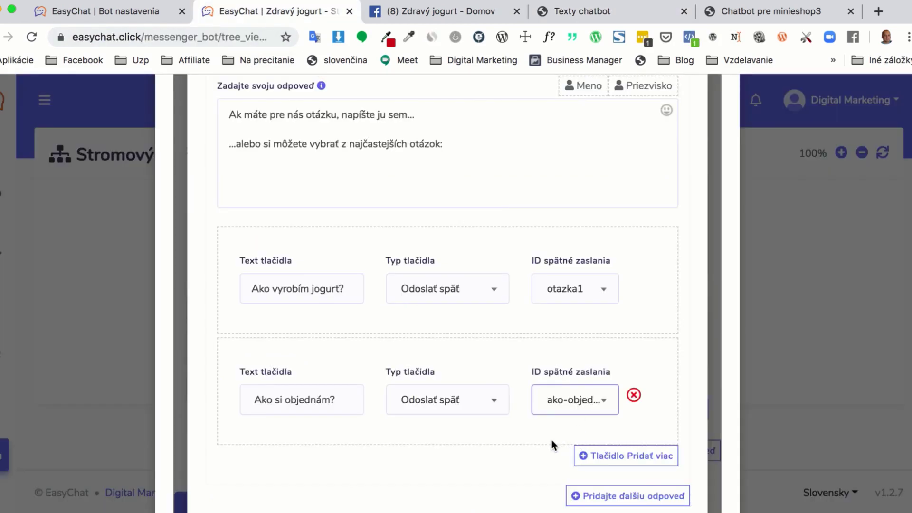
pyautogui.scroll(-3, 551, 440)
pyautogui.click(602, 380)
pyautogui.click(325, 425)
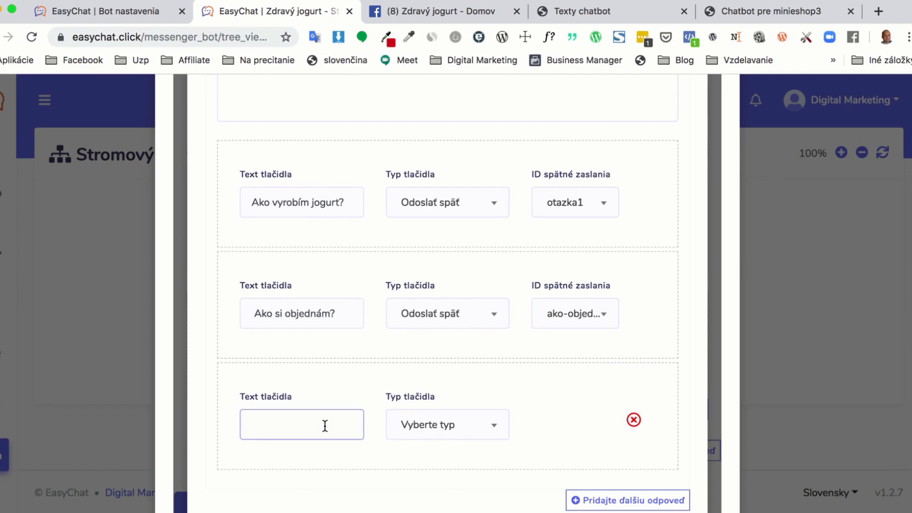
pyautogui.write('Aké sú ceny?')
# Set the "Aké sú ceny?" button's type to Odoslať späť with the new postback ID ake-su-ceny
pyautogui.click(427, 433)
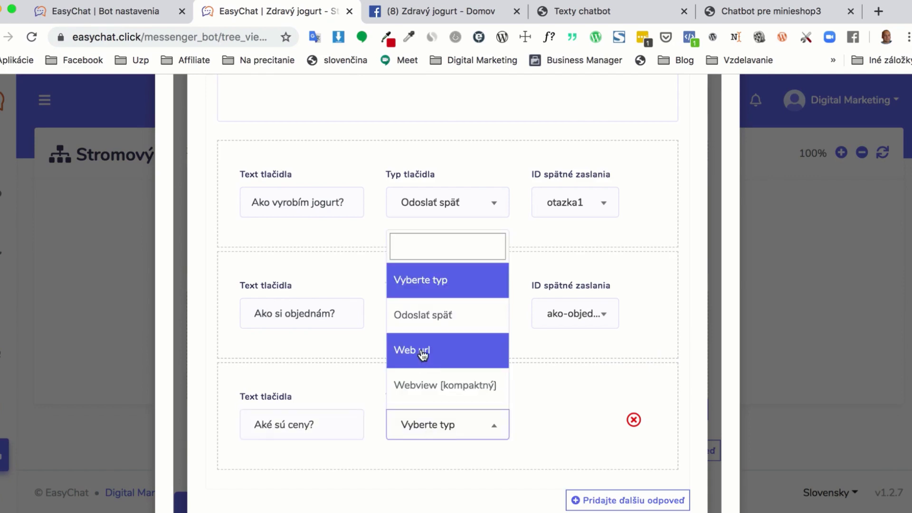
pyautogui.click(429, 326)
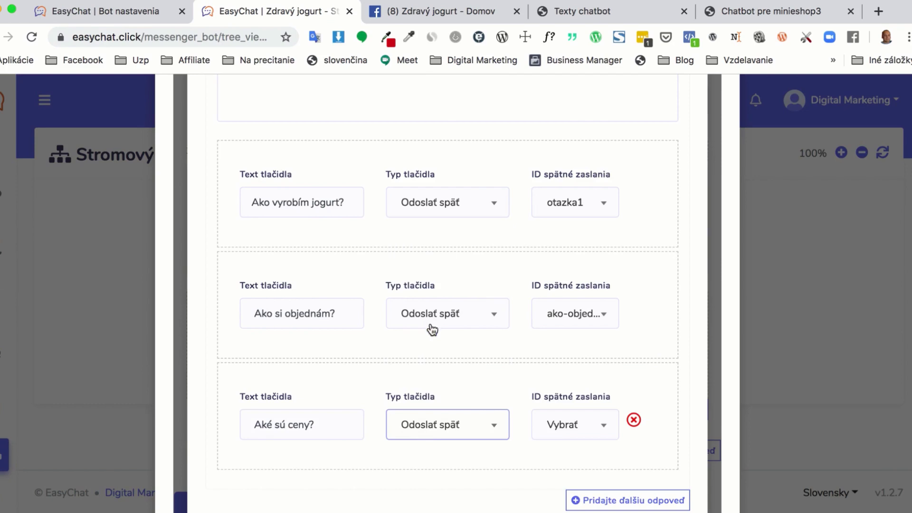
pyautogui.click(577, 431)
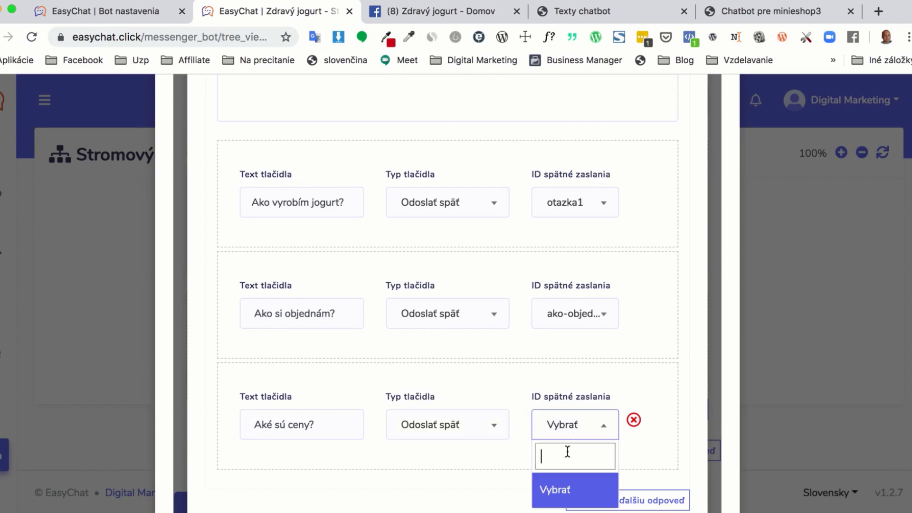
pyautogui.write('ake-su-ceny')
pyautogui.press('Return')
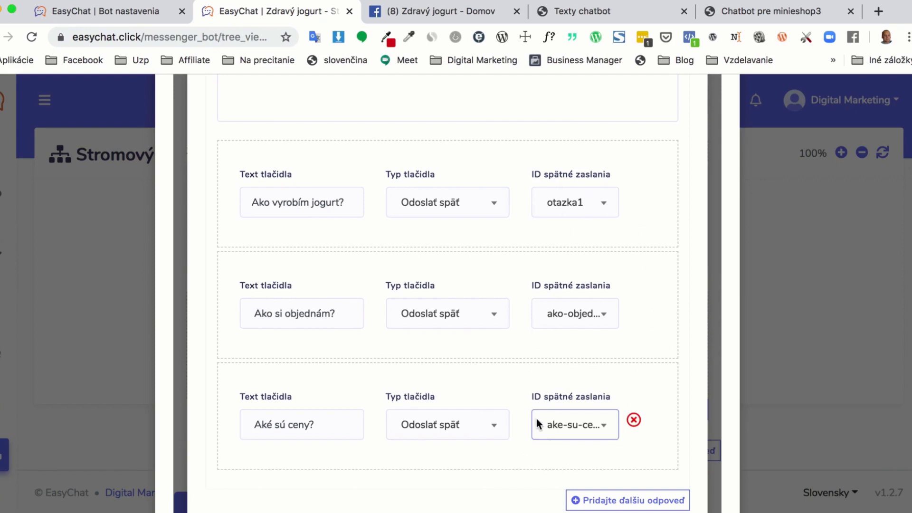
# Review the three-button reply, submit the Položiť otázku template and return to the parent reply's settings
pyautogui.scroll(-2, 519, 472)
pyautogui.scroll(5, 520, 472)
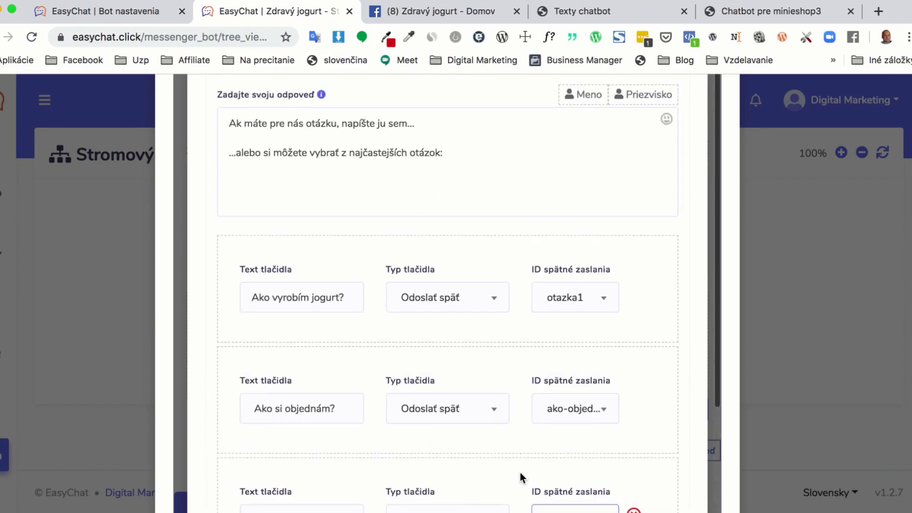
pyautogui.scroll(3, 605, 424)
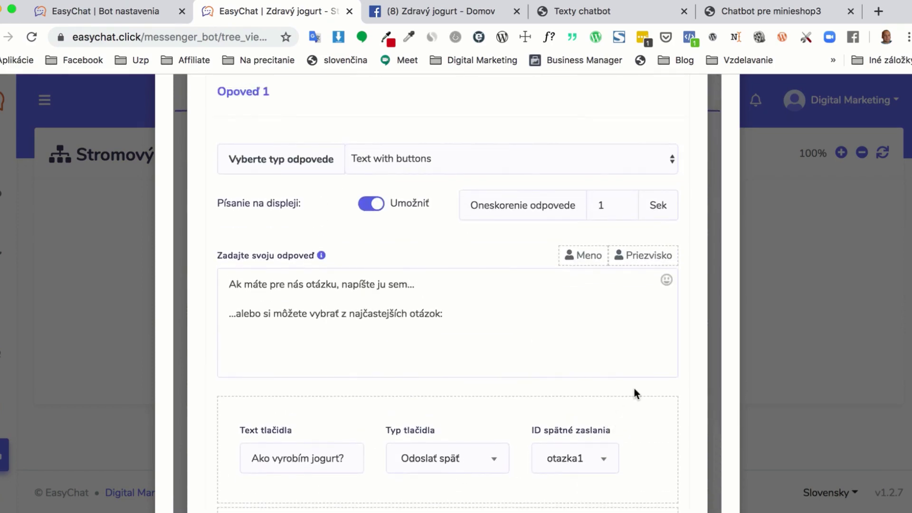
pyautogui.scroll(6, 634, 393)
pyautogui.scroll(-5, 636, 394)
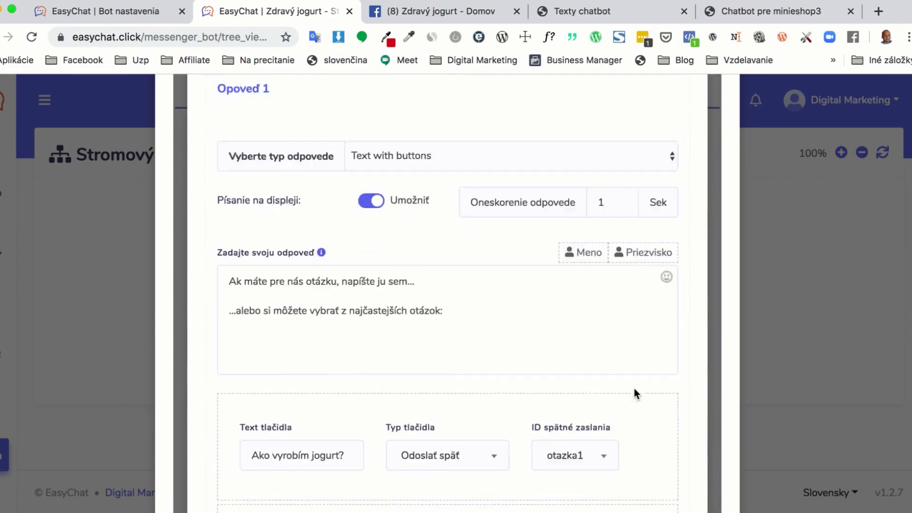
pyautogui.scroll(-10, 633, 386)
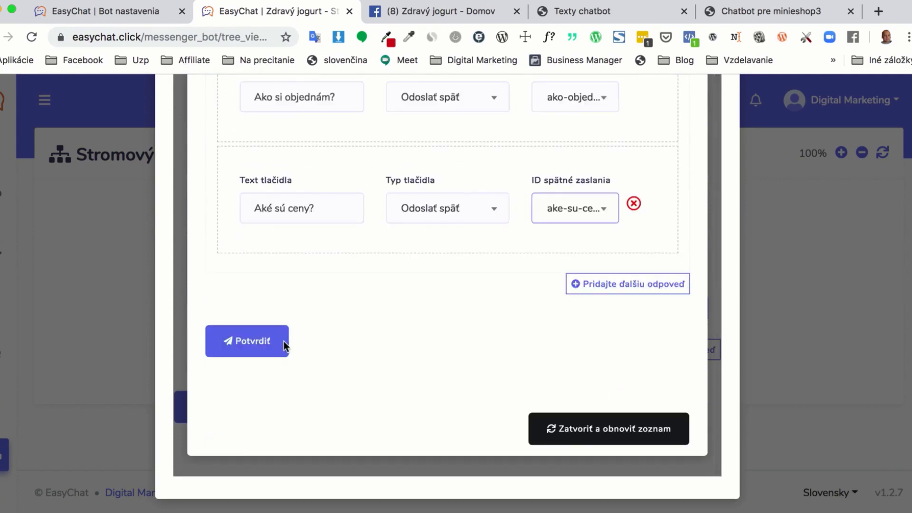
pyautogui.click(255, 341)
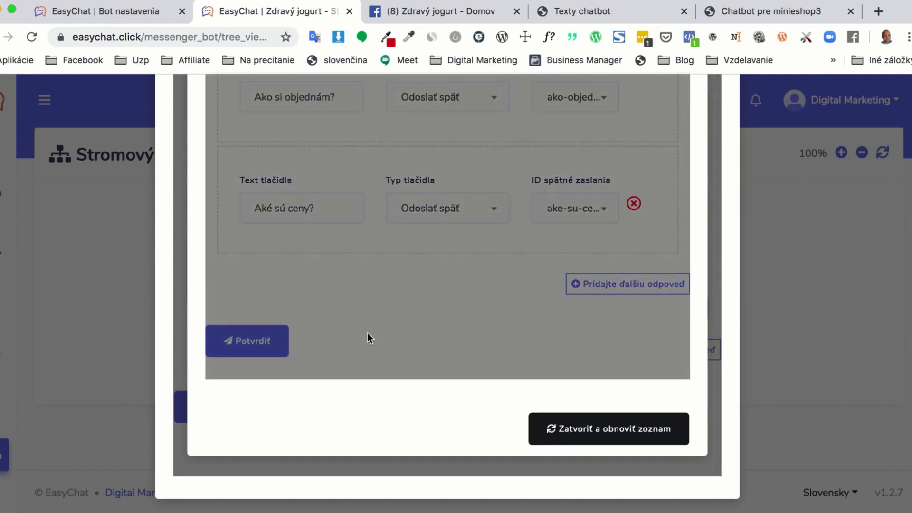
pyautogui.scroll(1, 485, 244)
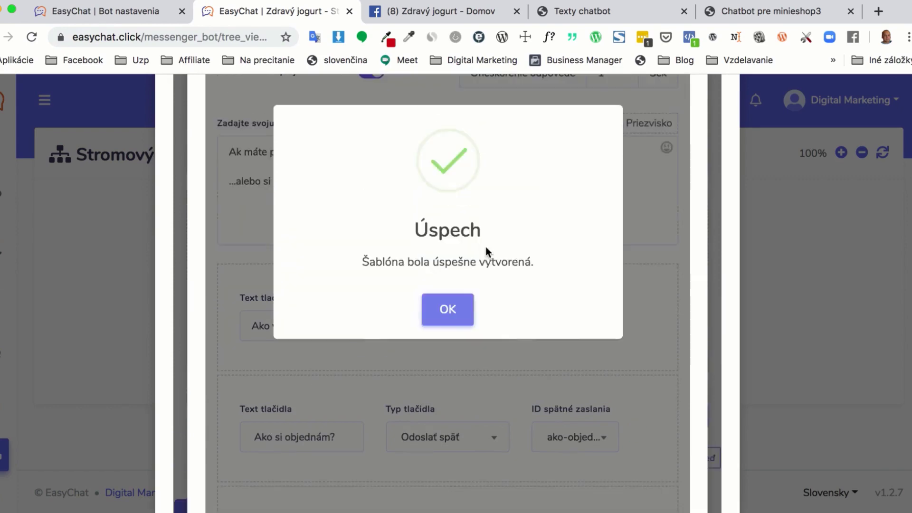
pyautogui.click(444, 391)
# Update the parent reply containing the Položiť otázku button and close its settings to return to the tree view
pyautogui.scroll(-5, 475, 418)
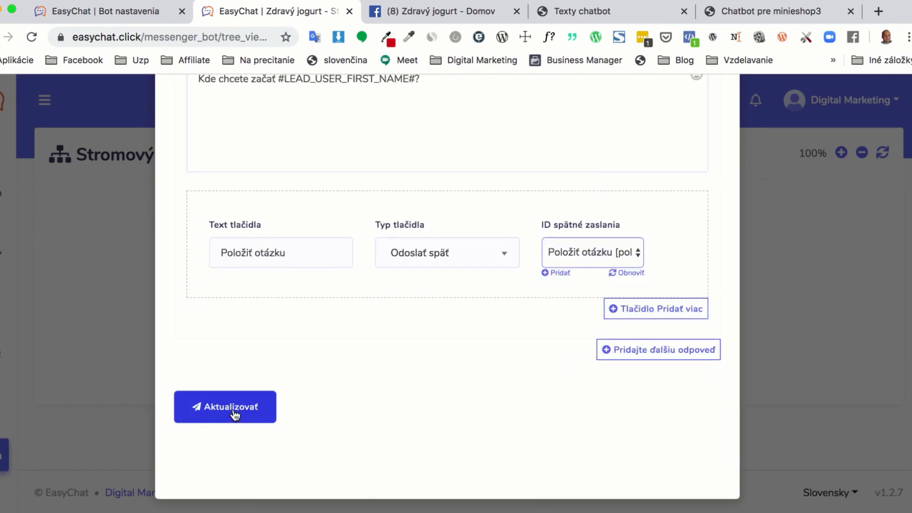
pyautogui.click(233, 412)
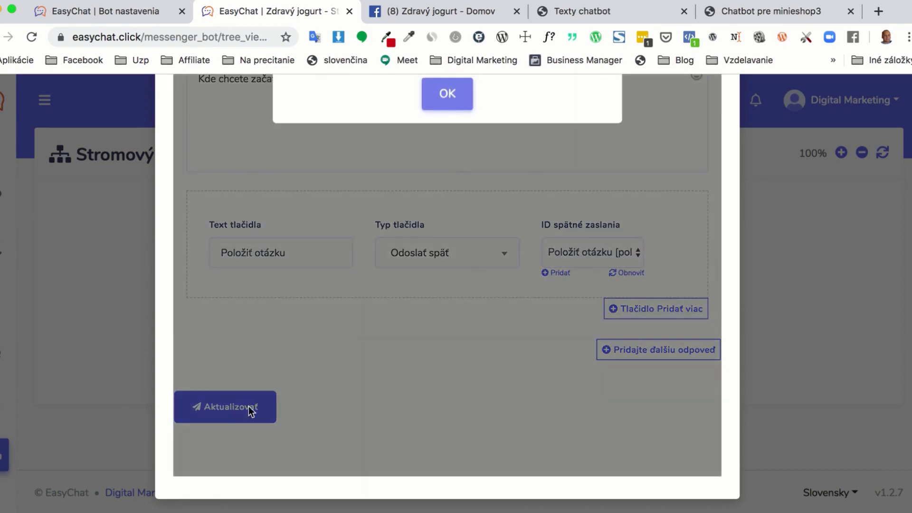
pyautogui.click(448, 284)
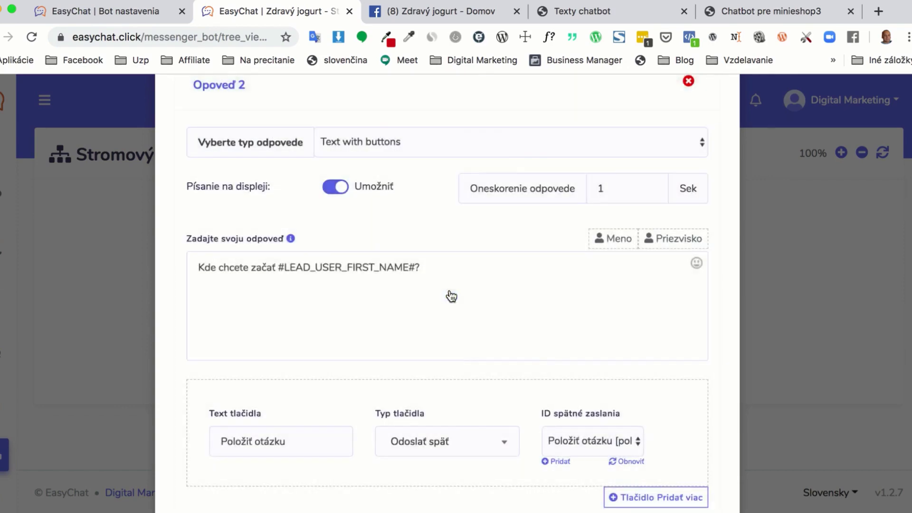
pyautogui.scroll(5, 480, 306)
pyautogui.scroll(3, 507, 303)
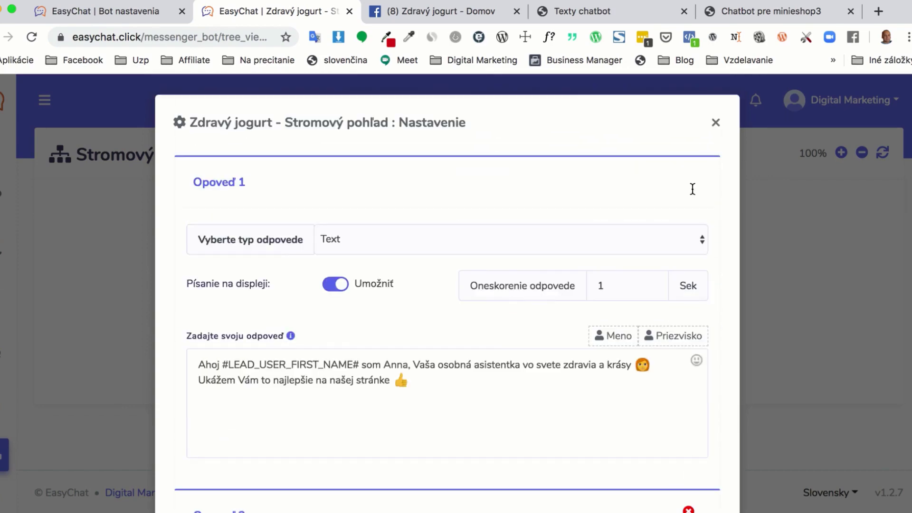
pyautogui.click(714, 123)
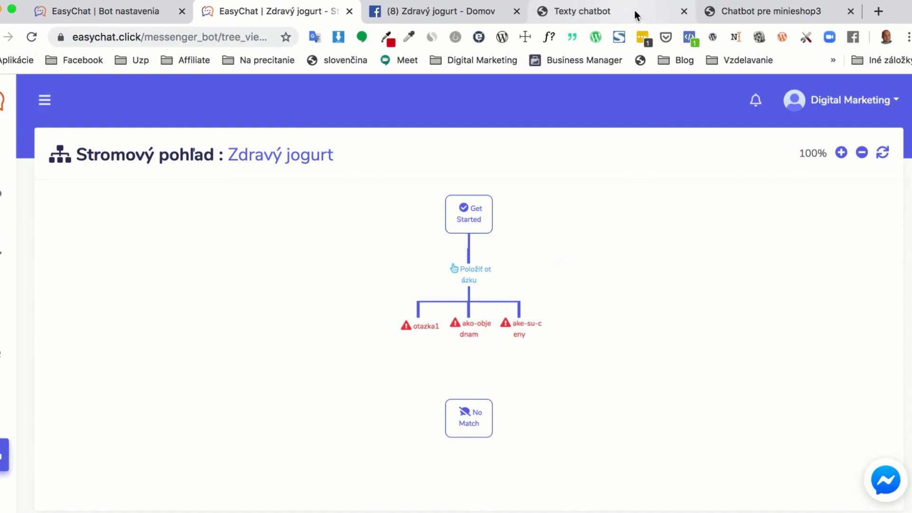
# Check the planned conversation branches in the Chatbot pre minieshop3 document and return to the Zdravý jogurt tree in EasyChat
pyautogui.click(738, 10)
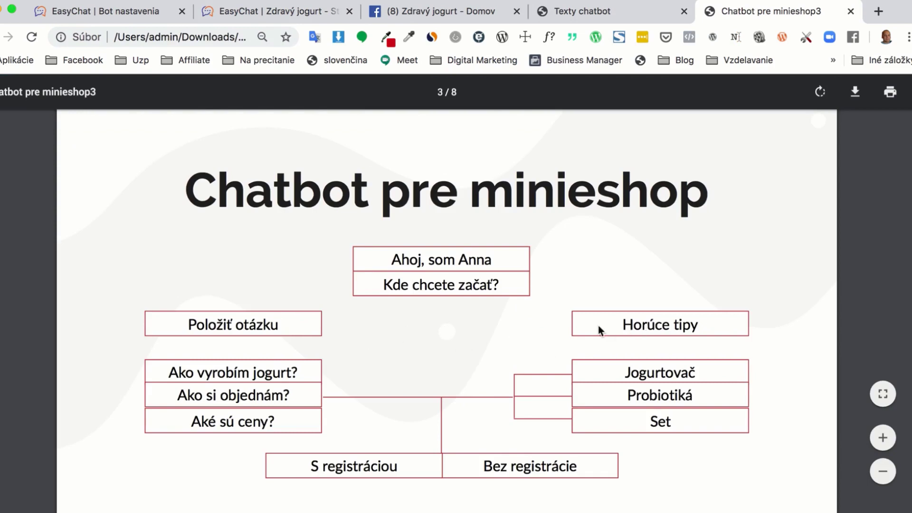
pyautogui.click(309, 12)
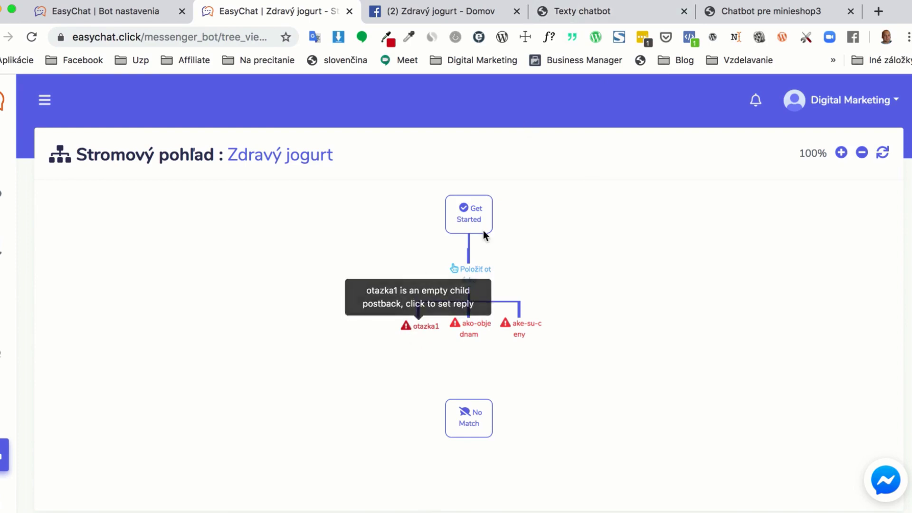
# Copy the section heading "Ako vyrobím jogurt" from the Texty chatbot document
pyautogui.click(577, 12)
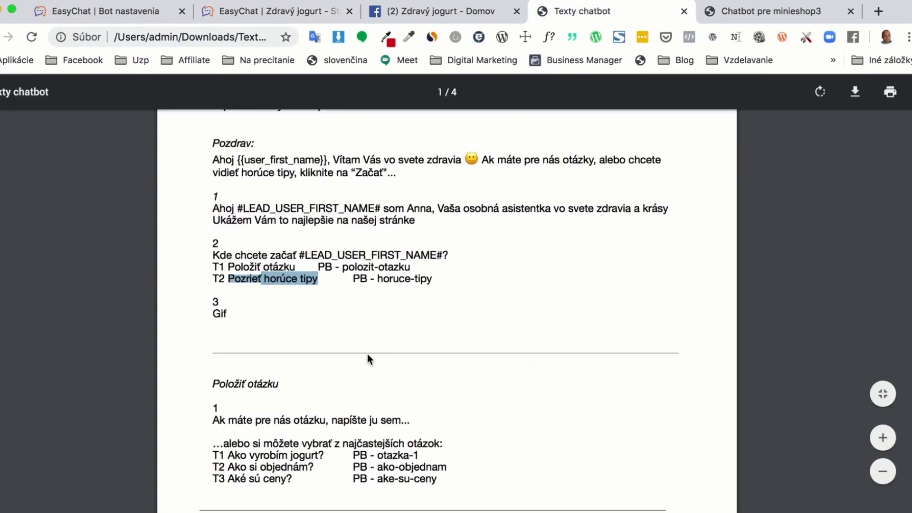
pyautogui.scroll(-3, 367, 356)
pyautogui.scroll(-2, 403, 355)
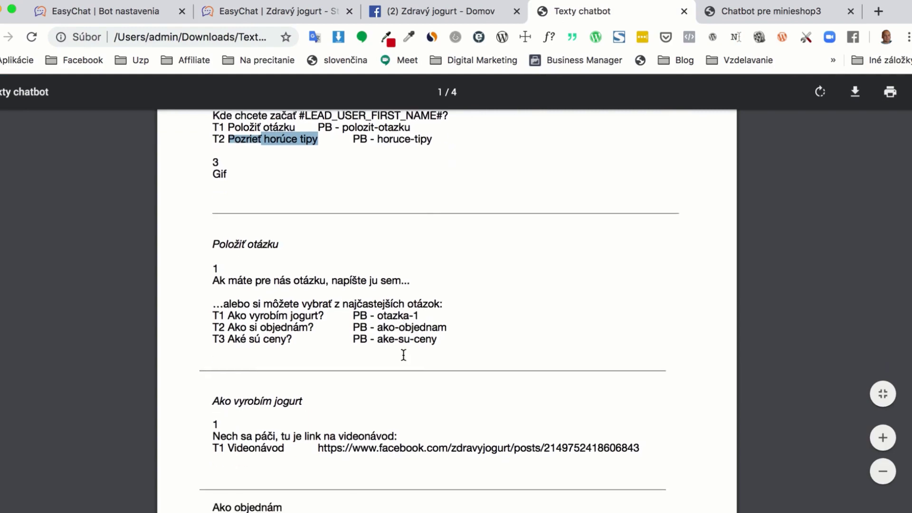
pyautogui.scroll(1, 404, 356)
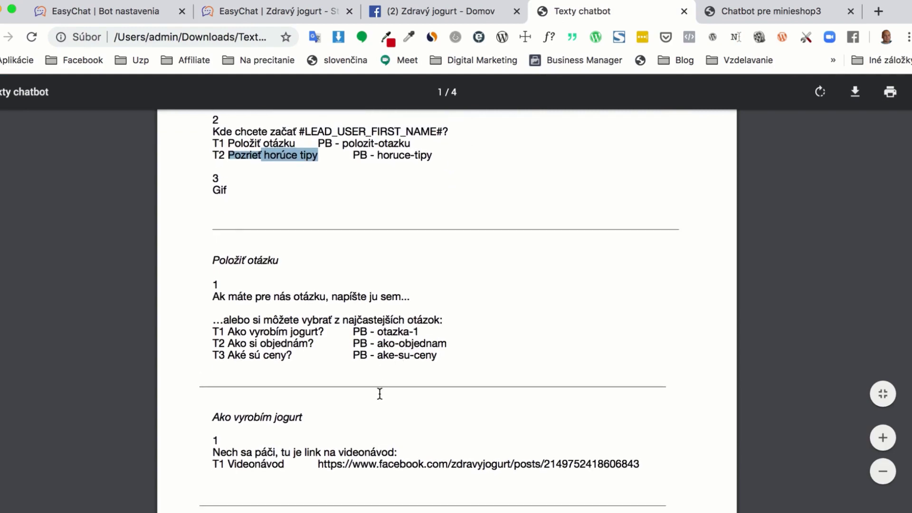
pyautogui.scroll(-3, 379, 393)
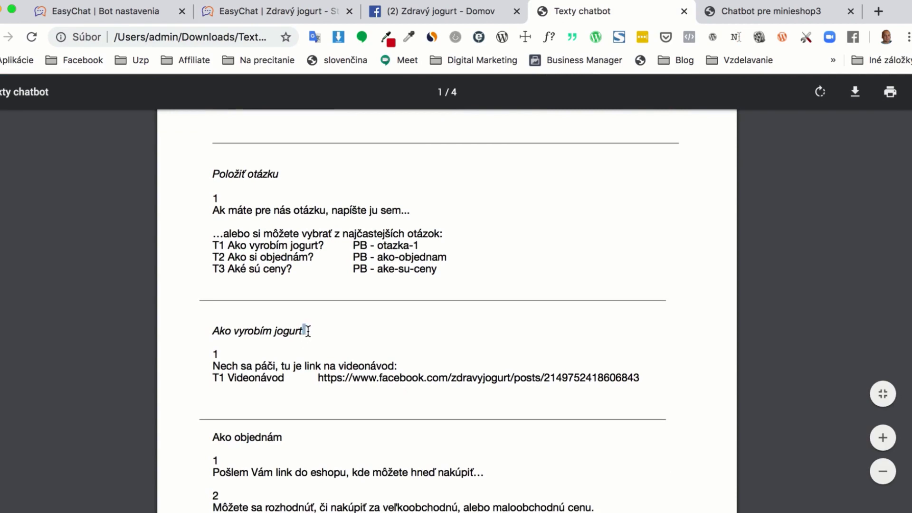
pyautogui.moveTo(215, 331); pyautogui.dragTo(303, 330)
pyautogui.press('super+c')
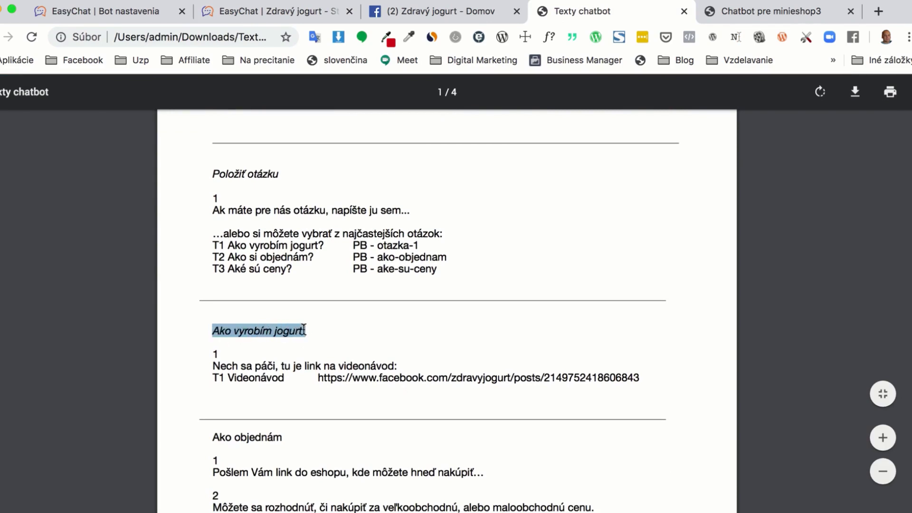
# Open the empty otazka1 postback in the EasyChat tree and name its template "Ako vyrobím jogurt"
pyautogui.click(262, 10)
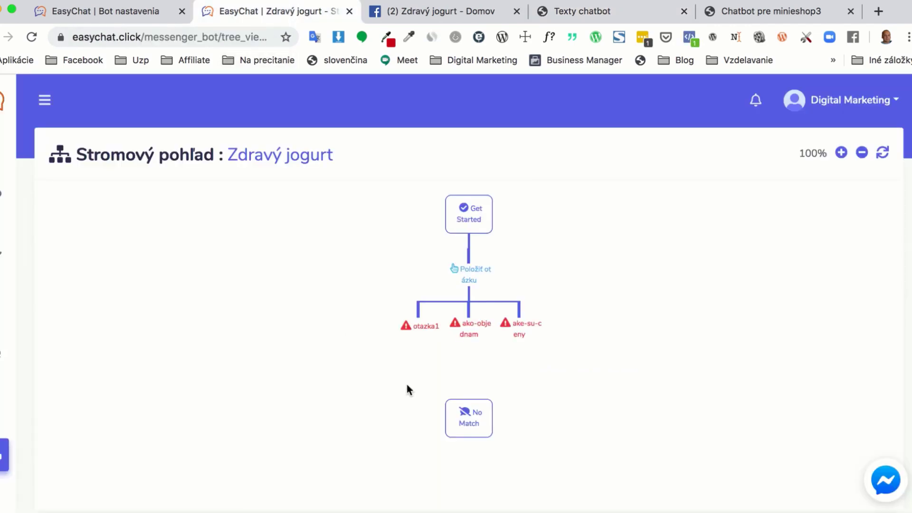
pyautogui.click(415, 325)
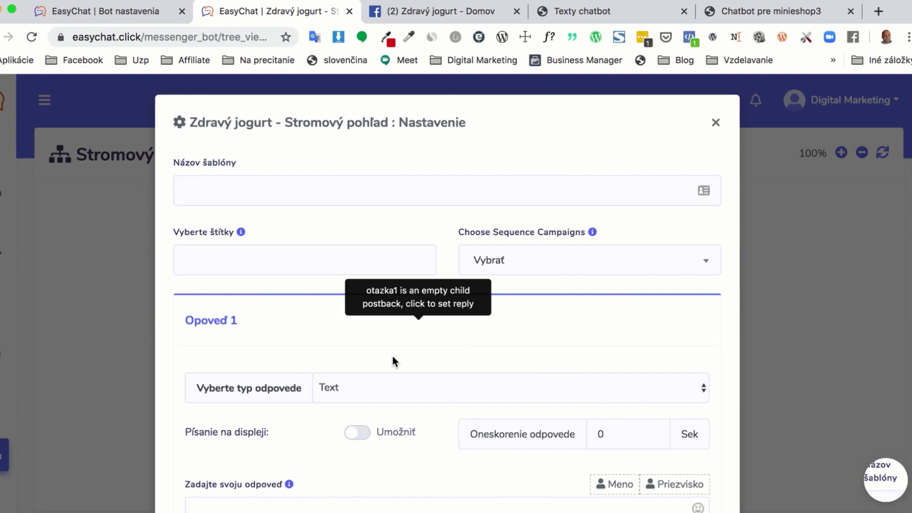
pyautogui.click(277, 192)
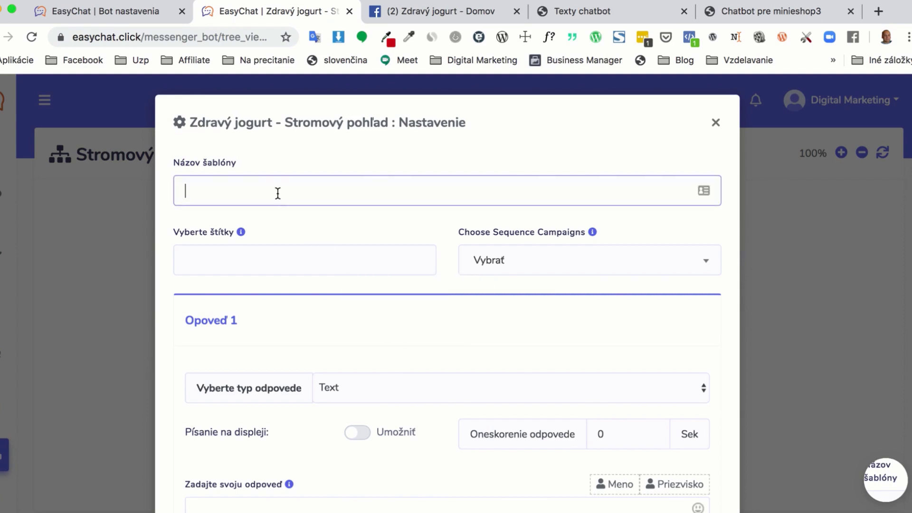
pyautogui.press('super+v')
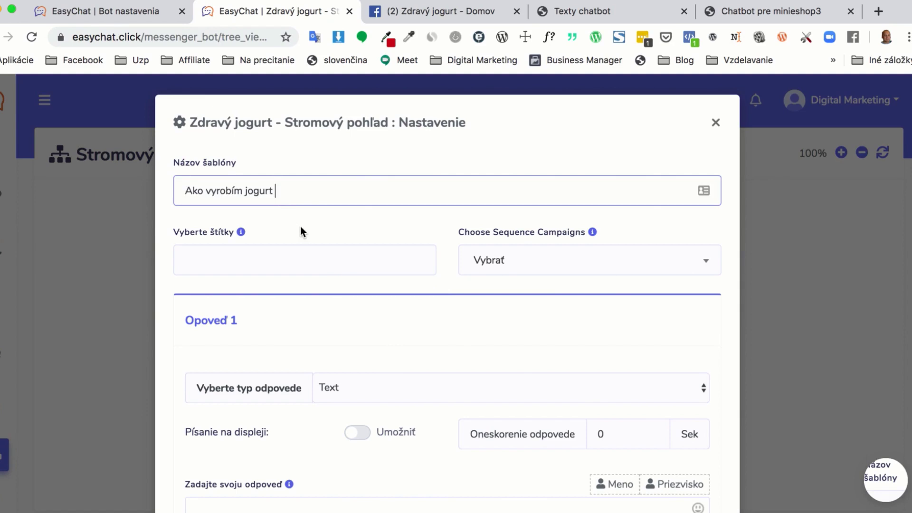
# Copy the reply text "Nech sa páči, tu je link na videonávod:" from the Texty chatbot document
pyautogui.click(580, 11)
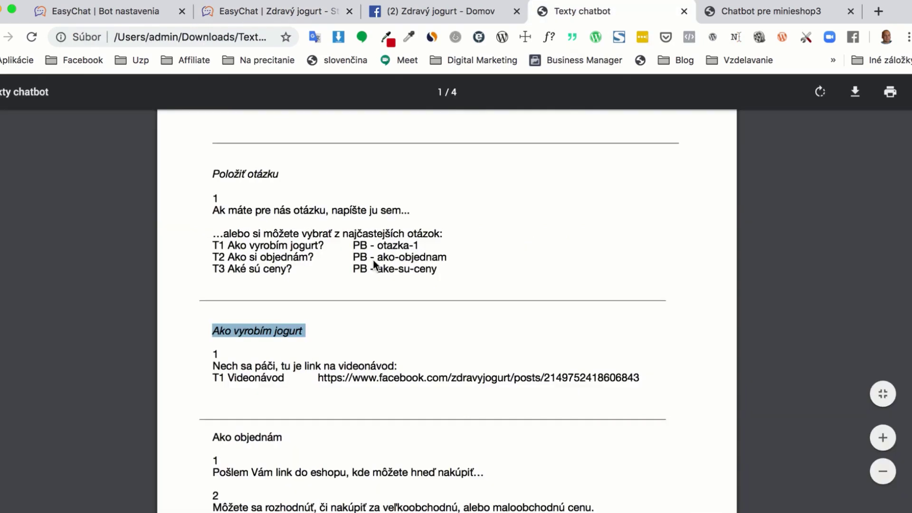
pyautogui.moveTo(399, 365); pyautogui.dragTo(216, 364)
pyautogui.press('super+c')
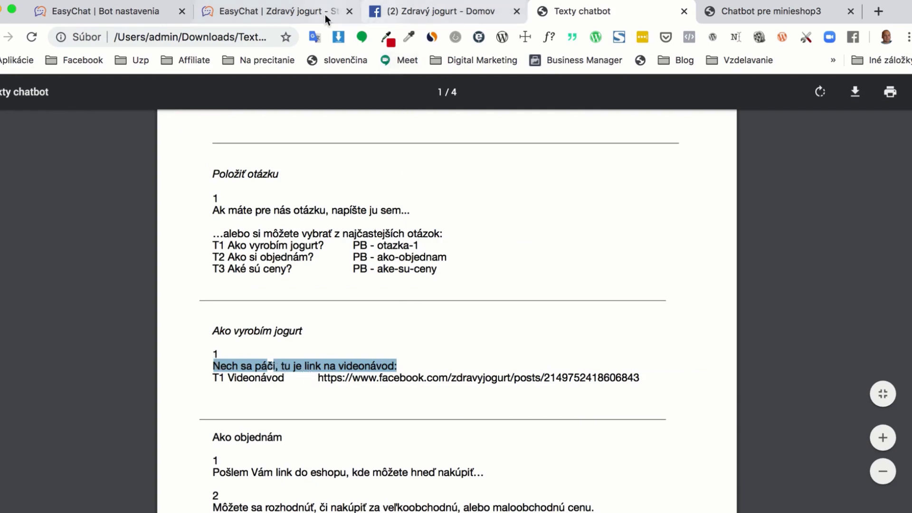
# Back in EasyChat, set the template's first reply to Text with buttons, with typing display enabled and a 1-second delay
pyautogui.click(298, 15)
pyautogui.scroll(-3, 346, 340)
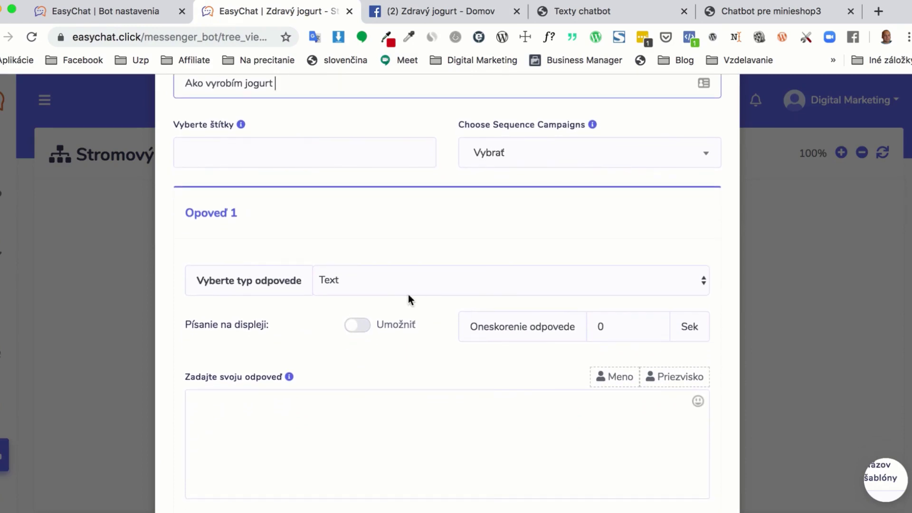
pyautogui.click(382, 279)
pyautogui.click(359, 363)
pyautogui.click(368, 327)
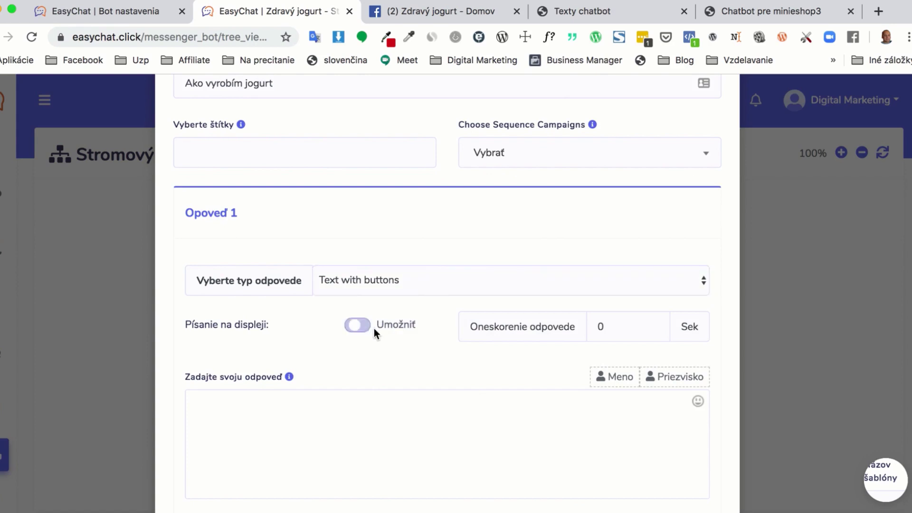
pyautogui.click(655, 324)
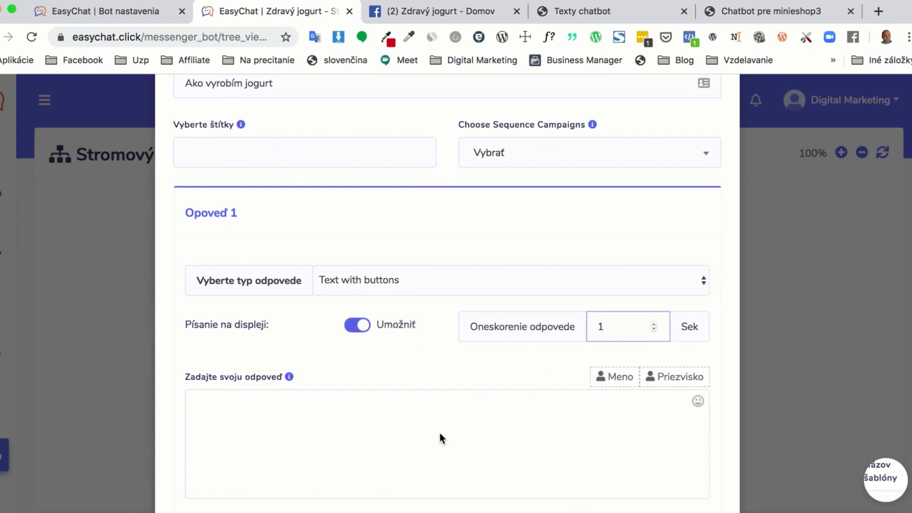
# Paste "Nech sa páči, tu je link na videonávod:" as the text of the first reply
pyautogui.scroll(-3, 441, 432)
pyautogui.click(273, 316)
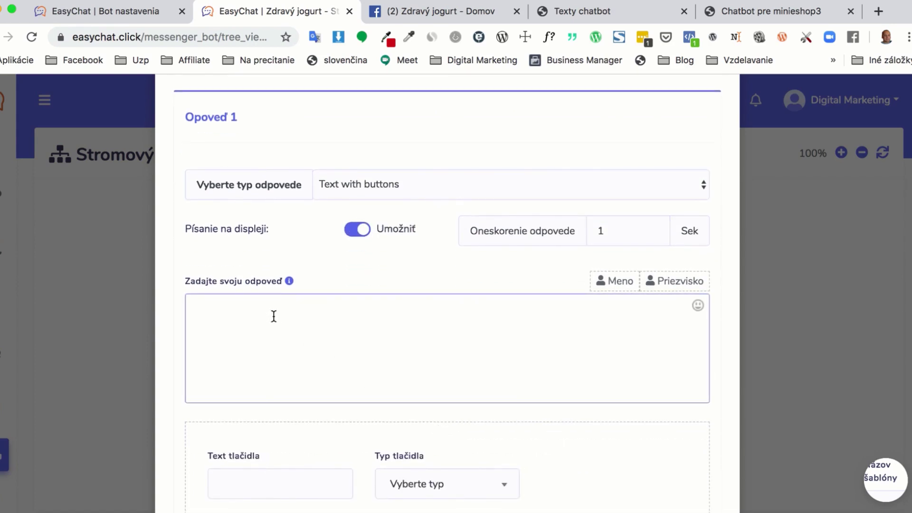
pyautogui.press('super+v')
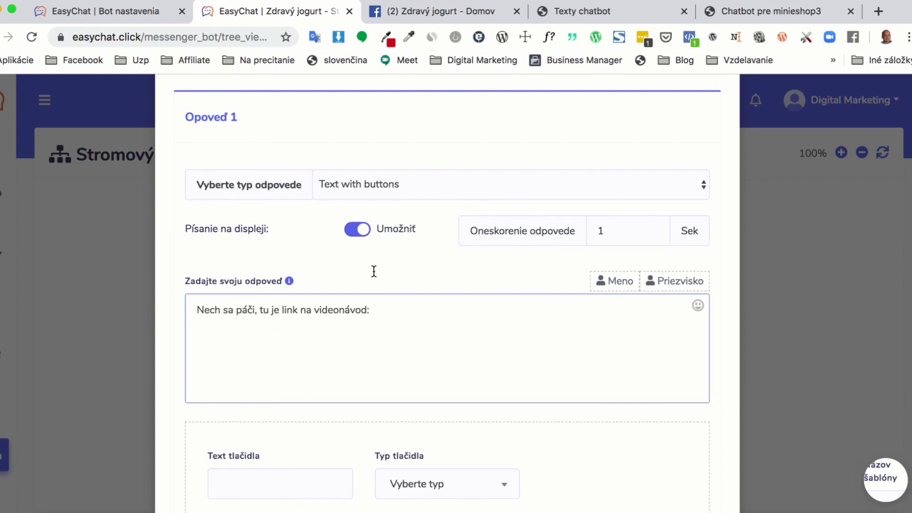
# Label the reply's button "Videonávod", copying the text from the Texty chatbot document
pyautogui.click(589, 14)
pyautogui.moveTo(291, 383); pyautogui.dragTo(232, 378)
pyautogui.press('super+c')
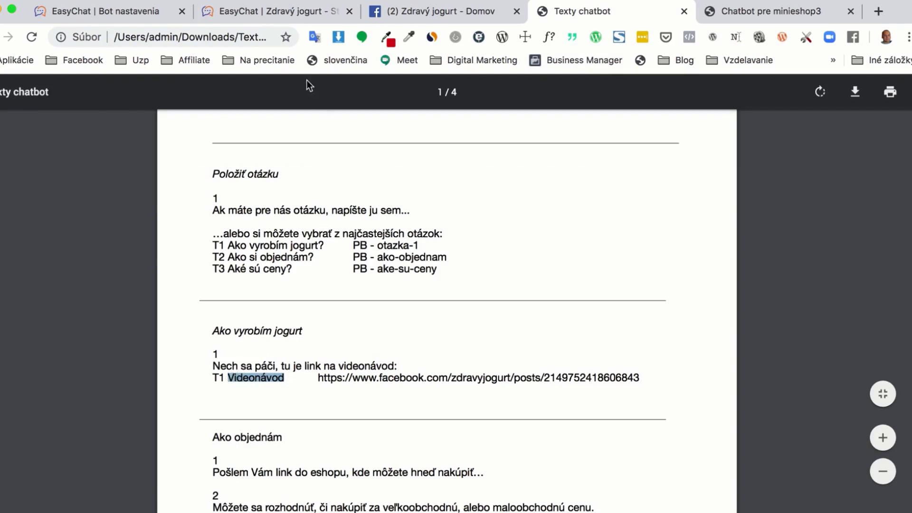
pyautogui.click(286, 10)
pyautogui.click(258, 479)
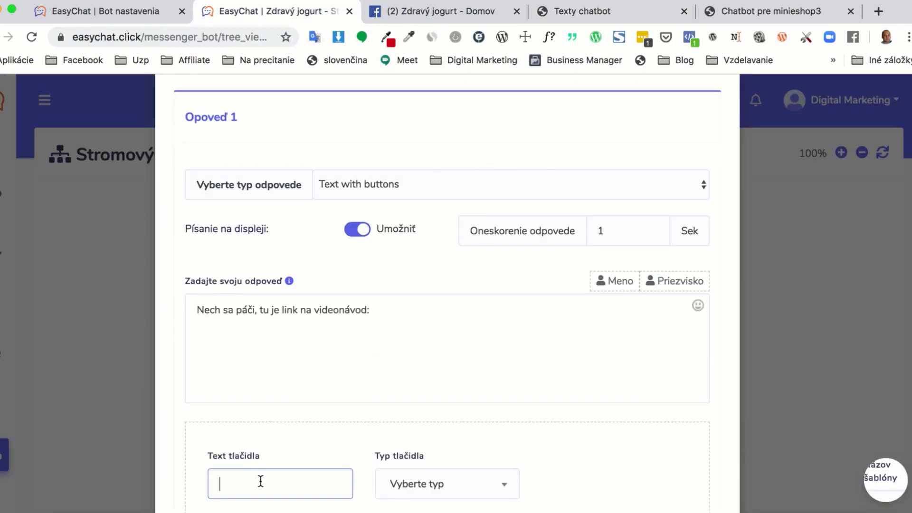
pyautogui.press('super+v')
pyautogui.click(425, 489)
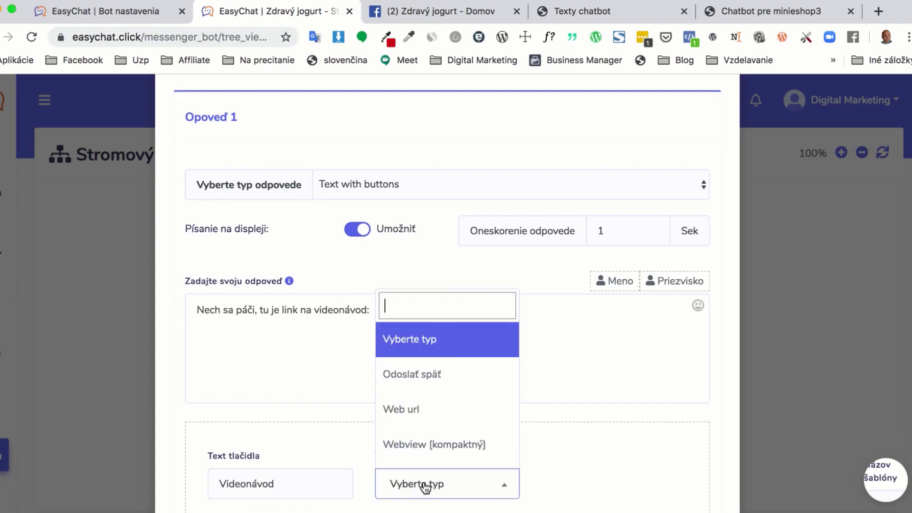
pyautogui.click(416, 410)
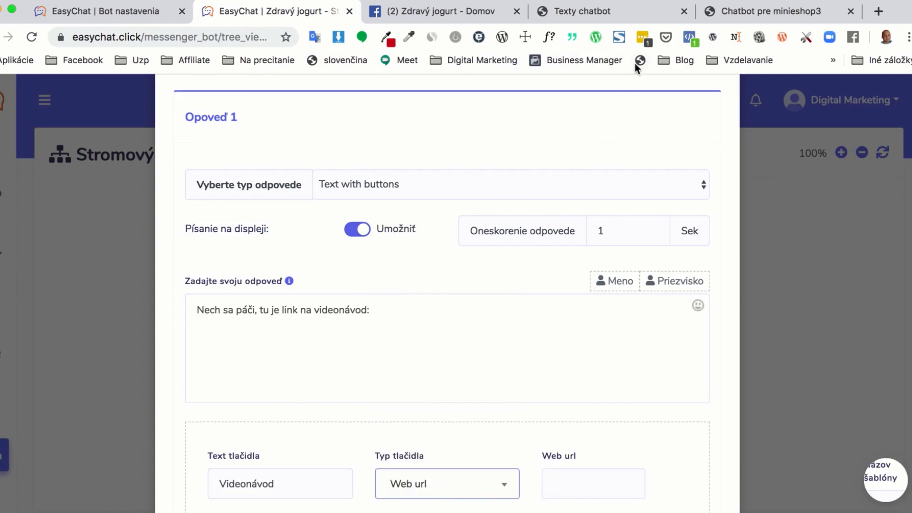
pyautogui.click(580, 10)
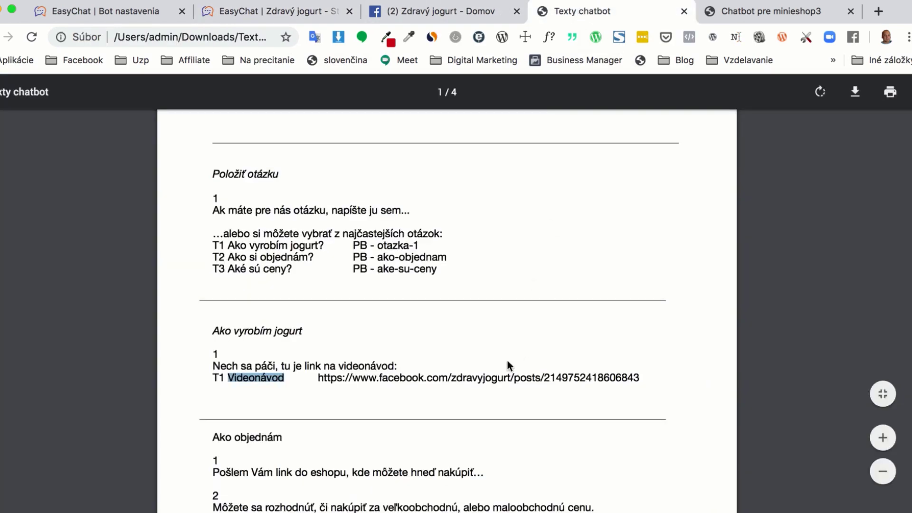
pyautogui.press('super+2')
pyautogui.click(563, 348)
pyautogui.press('super+v')
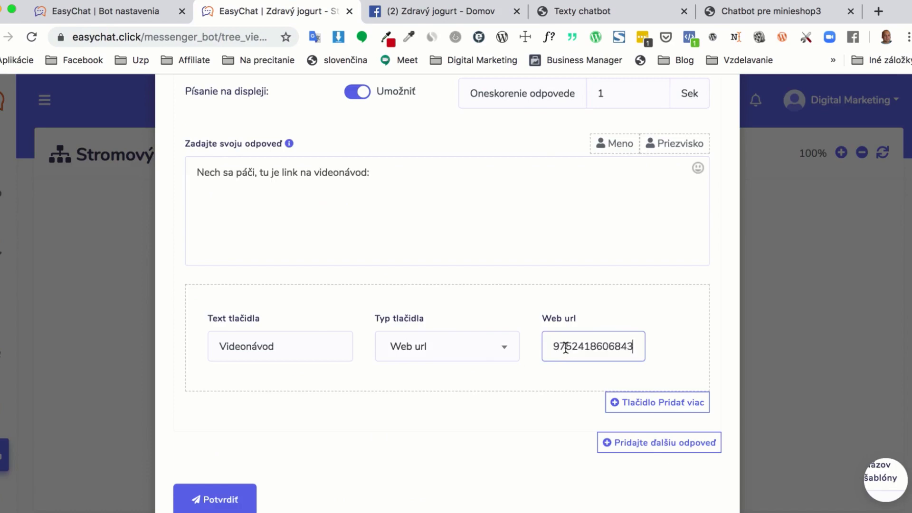
pyautogui.click(524, 424)
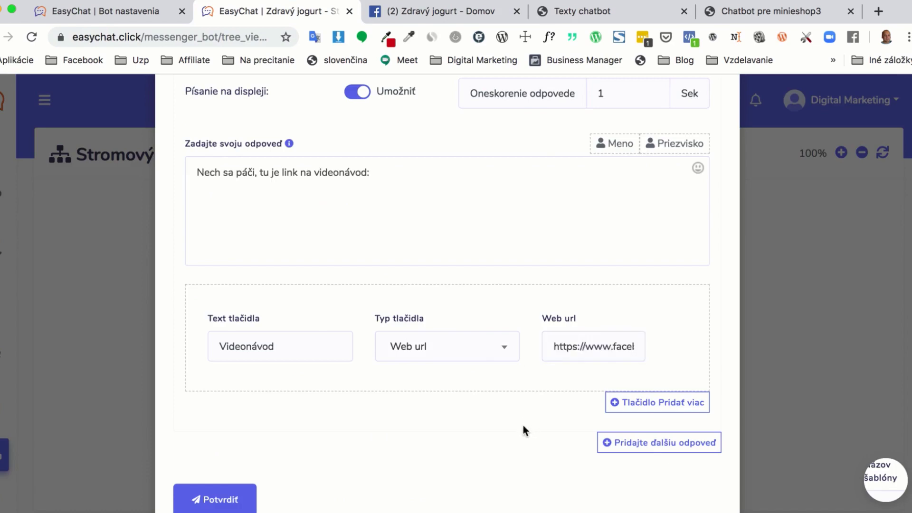
# Review and submit the Ako vyrobím jogurt template, then close its settings to return to the tree view
pyautogui.scroll(7, 313, 442)
pyautogui.scroll(-8, 314, 443)
pyautogui.click(230, 439)
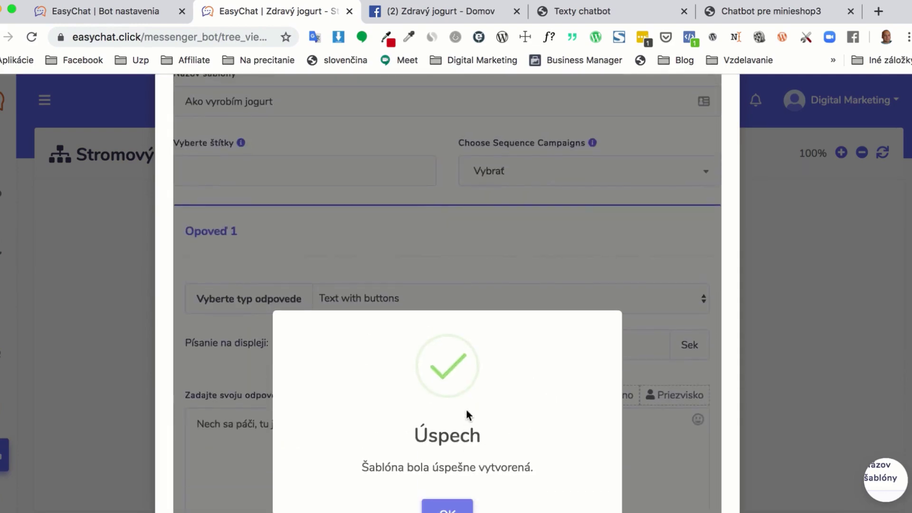
pyautogui.click(450, 391)
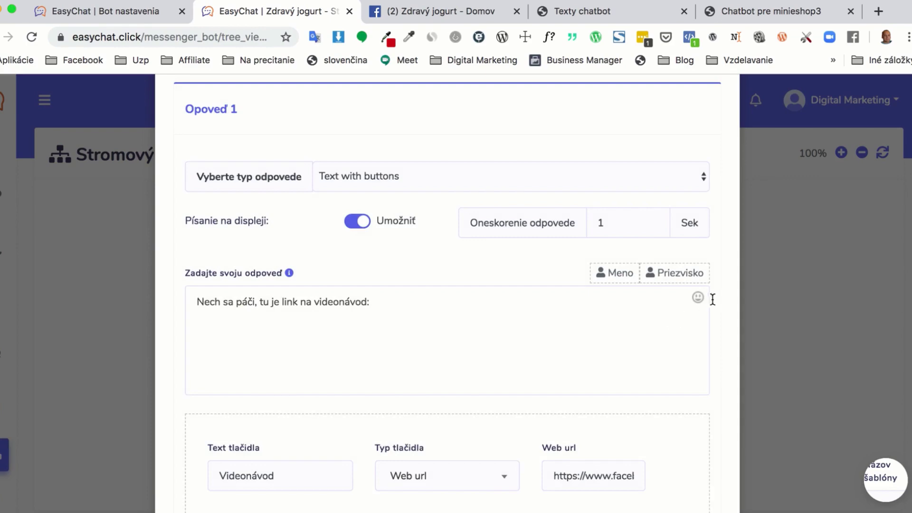
pyautogui.scroll(5, 710, 304)
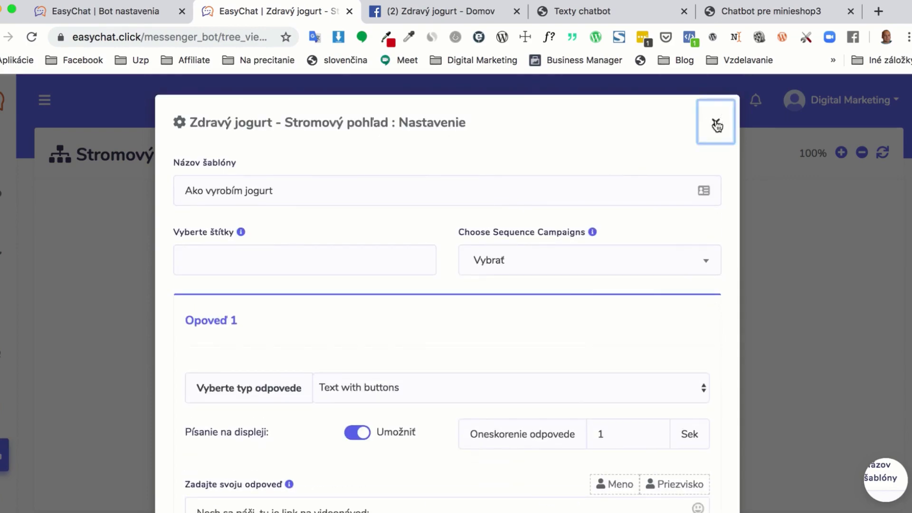
pyautogui.click(715, 123)
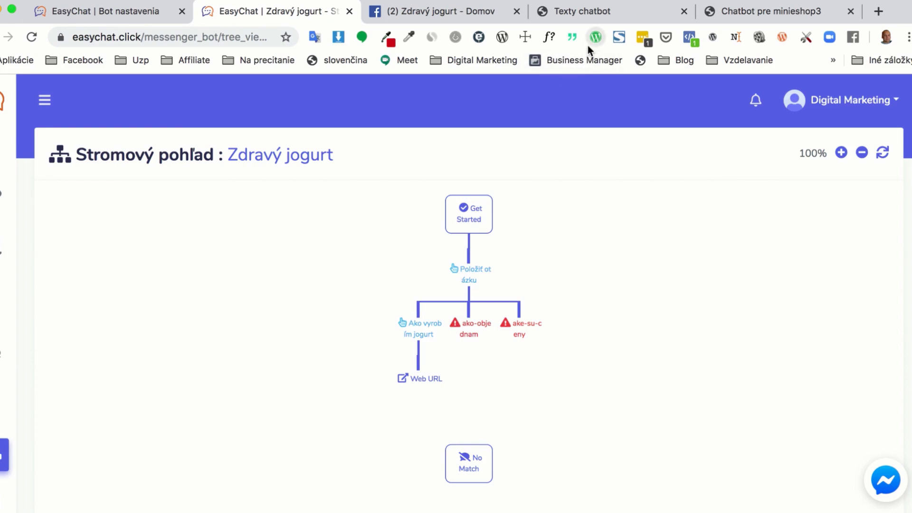
# Select the first Ako objednám reply text, "Pošlem Vám link do eshopu, kde môžete hneď nakúpiť…", in the Texty chatbot document
pyautogui.click(580, 16)
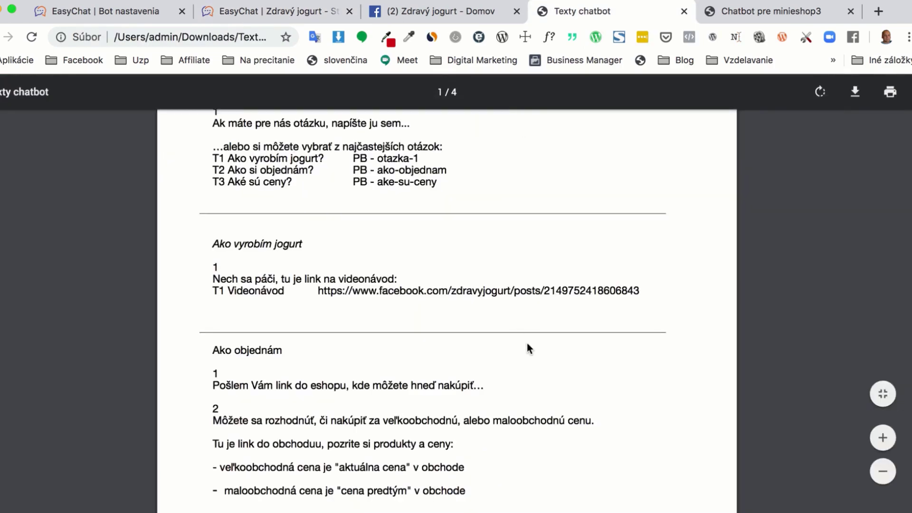
pyautogui.scroll(-1, 474, 339)
pyautogui.scroll(-6, 291, 349)
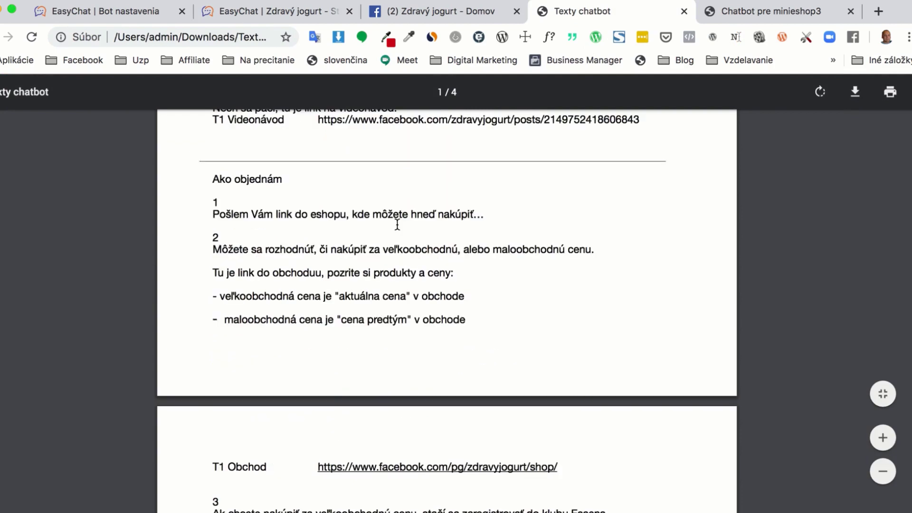
pyautogui.moveTo(491, 218); pyautogui.dragTo(215, 218)
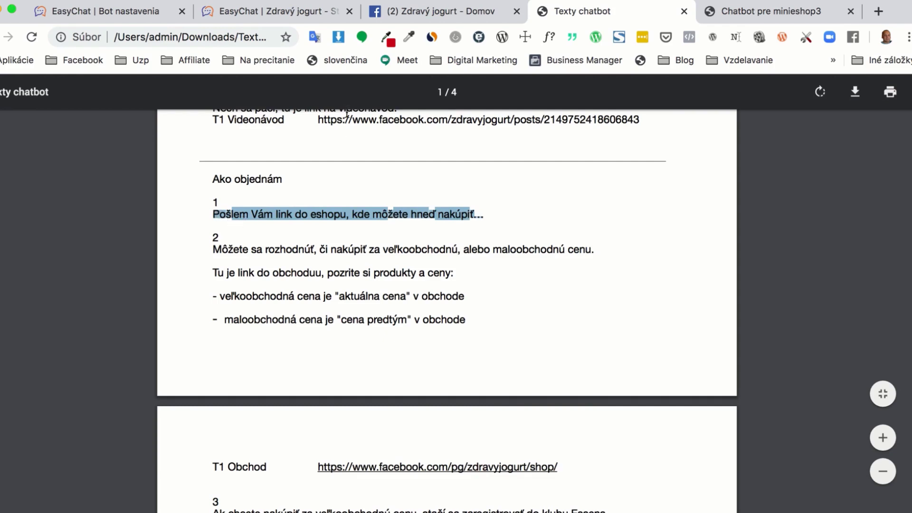
# Open the empty ako-objednam postback in the EasyChat tree view and name its template "Ako objednám", as in the Texty chatbot document
pyautogui.click(280, 12)
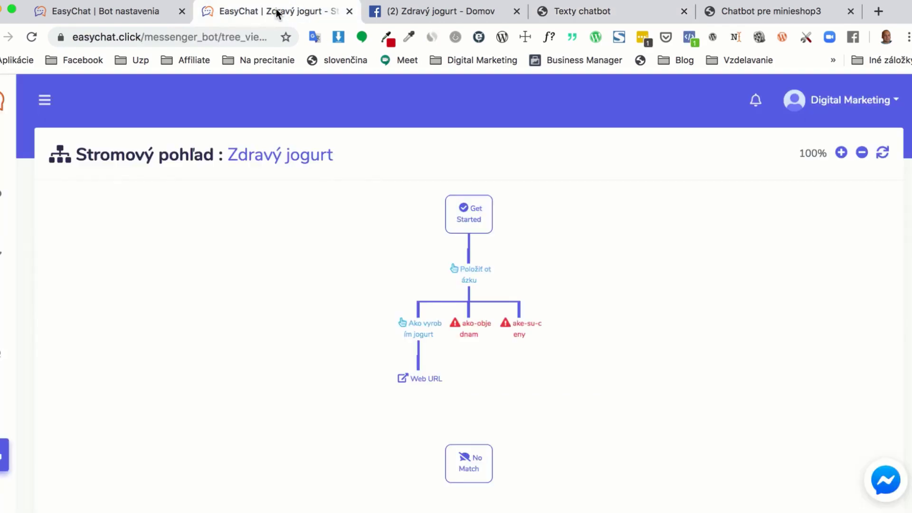
pyautogui.click(474, 331)
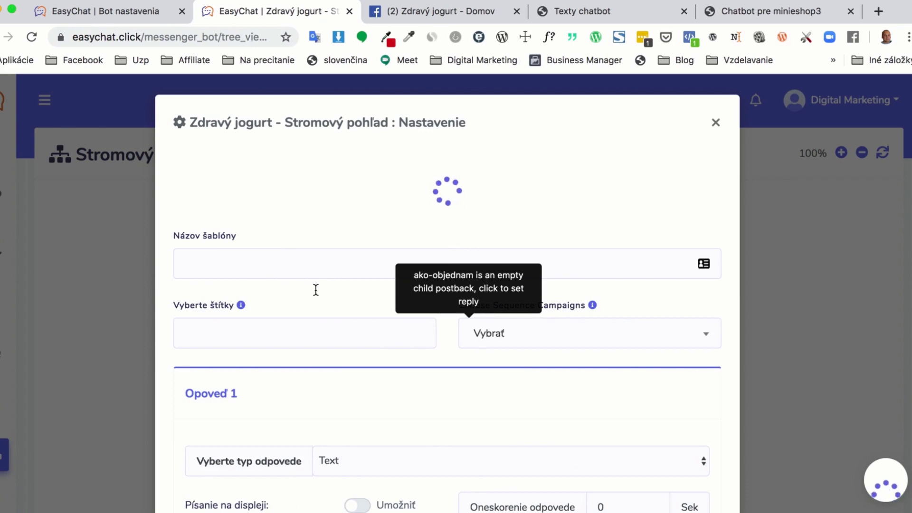
pyautogui.click(608, 13)
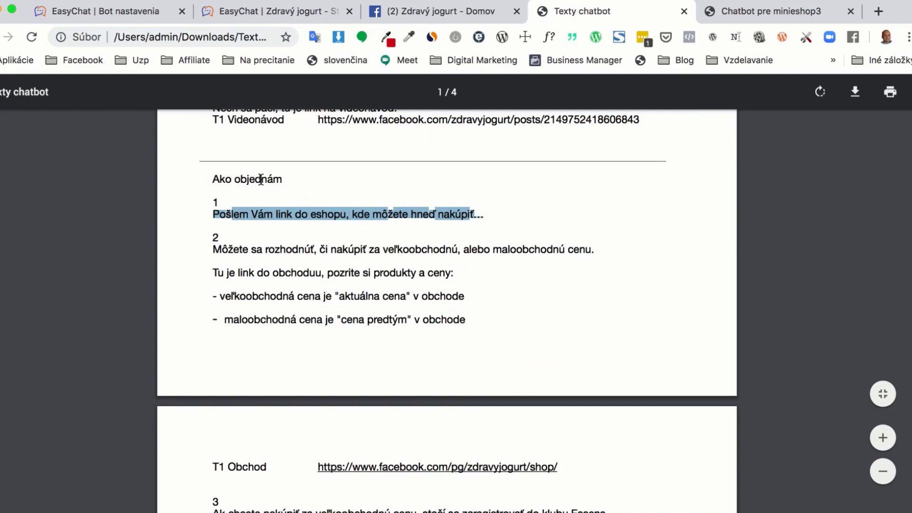
pyautogui.click(310, 12)
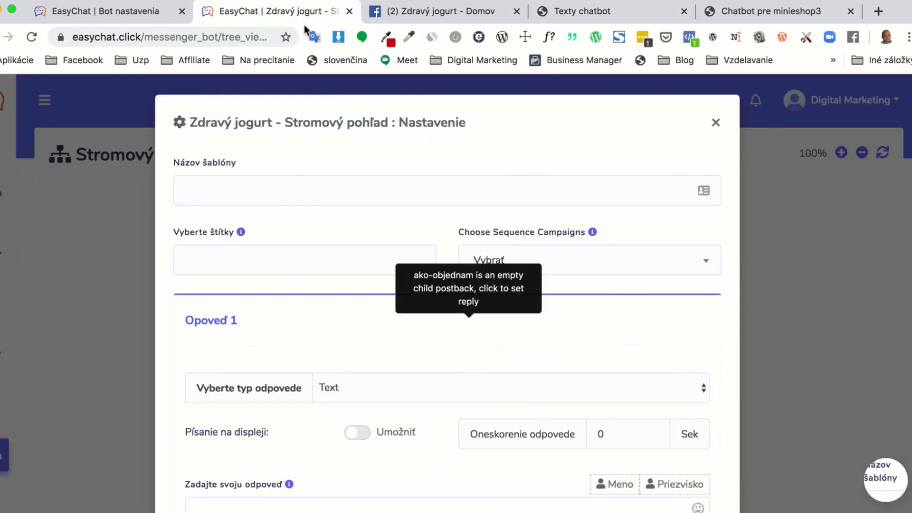
pyautogui.click(245, 193)
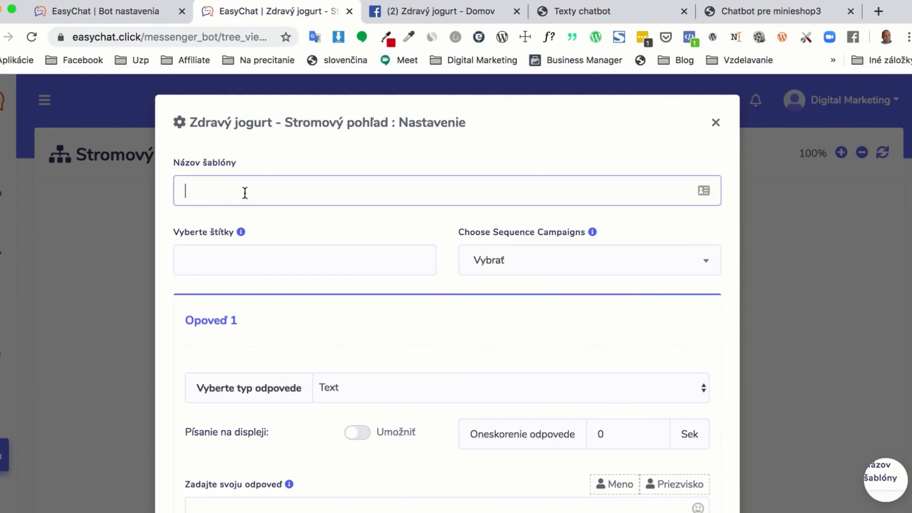
pyautogui.write('Ako objednám')
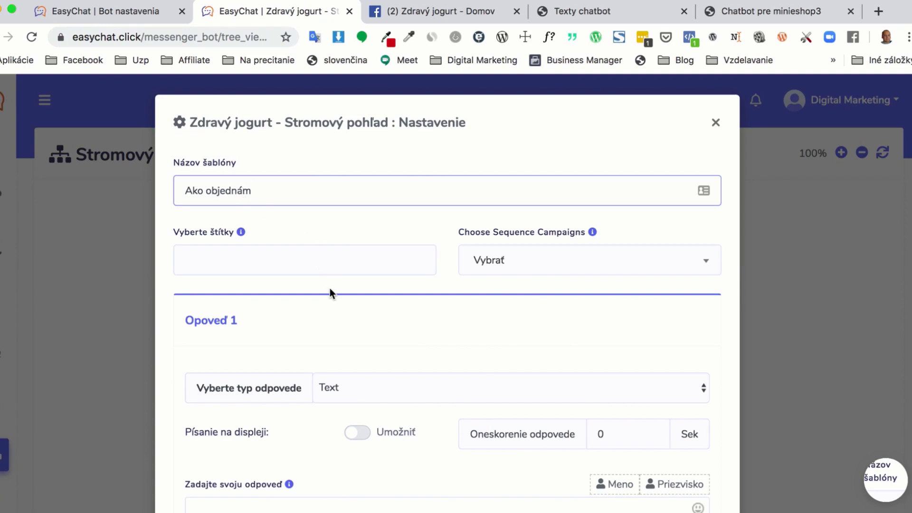
# Enable the typing display on the first reply with a 1-second delay and enter "Pošlem Vám link do eshopu, kde môžete hneď nakúpiť..."
pyautogui.scroll(-3, 329, 290)
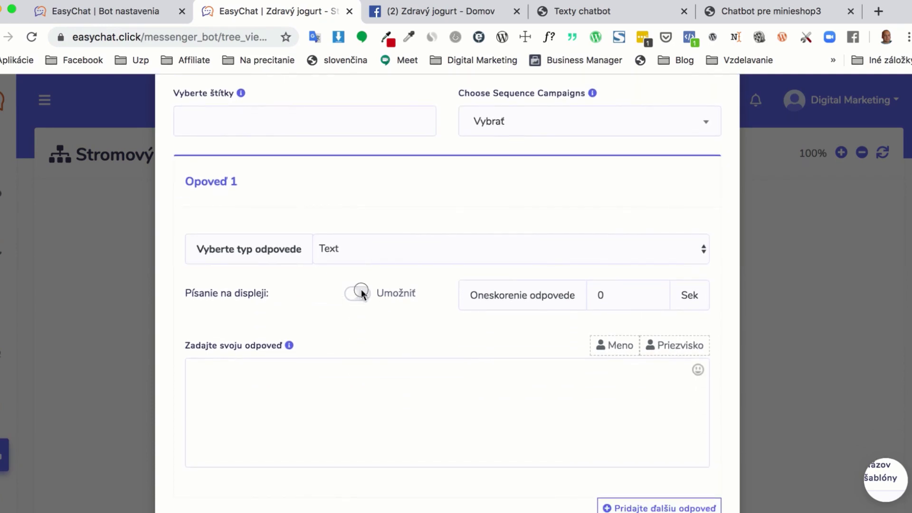
pyautogui.click(654, 293)
pyautogui.click(397, 386)
pyautogui.write('Pošlem Vám link do eshopu, kde môžete hneď nakúpiť...')
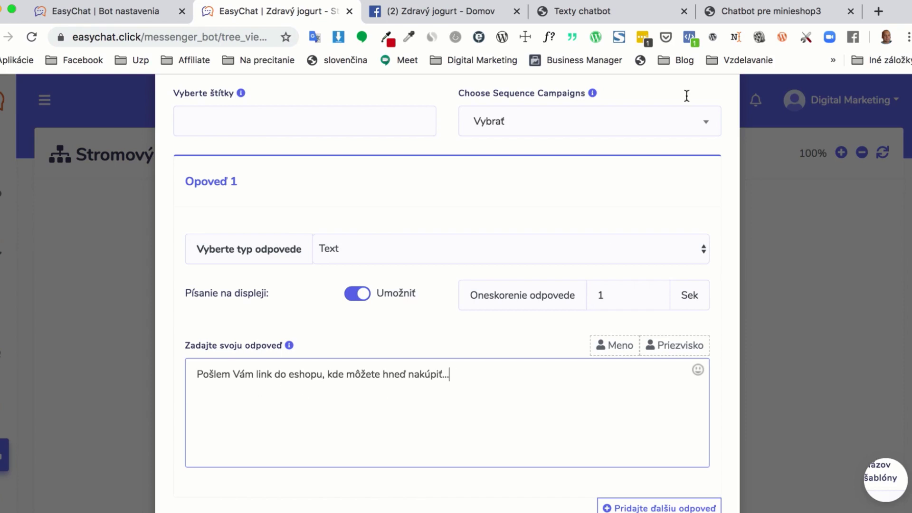
# Copy the second Ako objednám reply from the Texty chatbot document, from "Môžete sa rozhodnúť" through the line on the maloobchodná cena
pyautogui.click(588, 12)
pyautogui.scroll(-3, 494, 281)
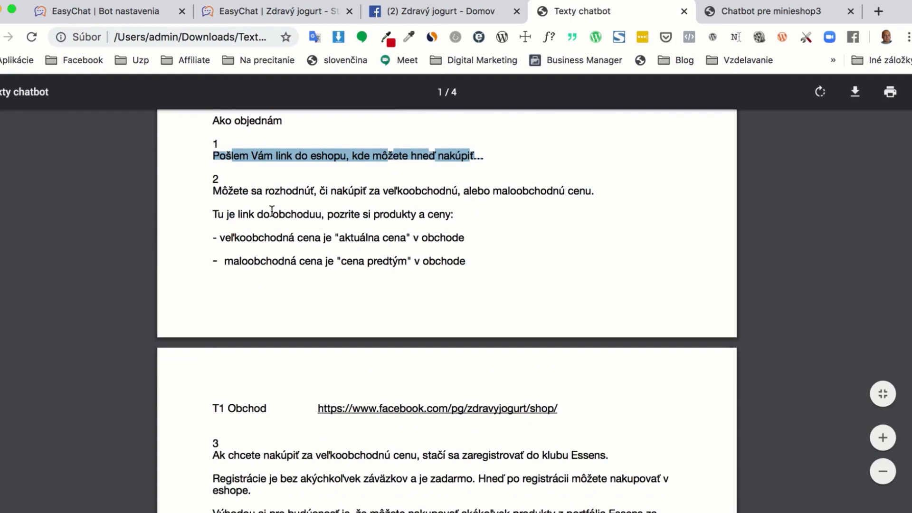
pyautogui.scroll(-1, 327, 332)
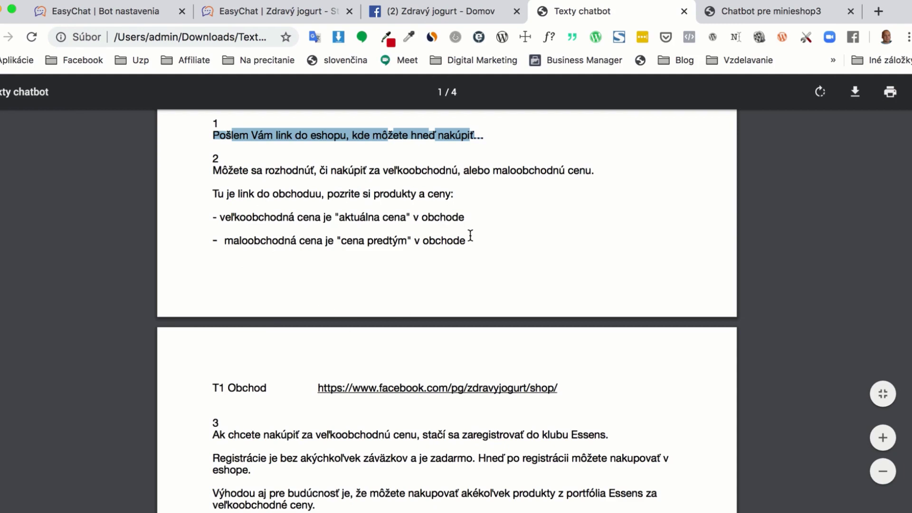
pyautogui.moveTo(473, 242); pyautogui.dragTo(211, 177)
pyautogui.press('super+c')
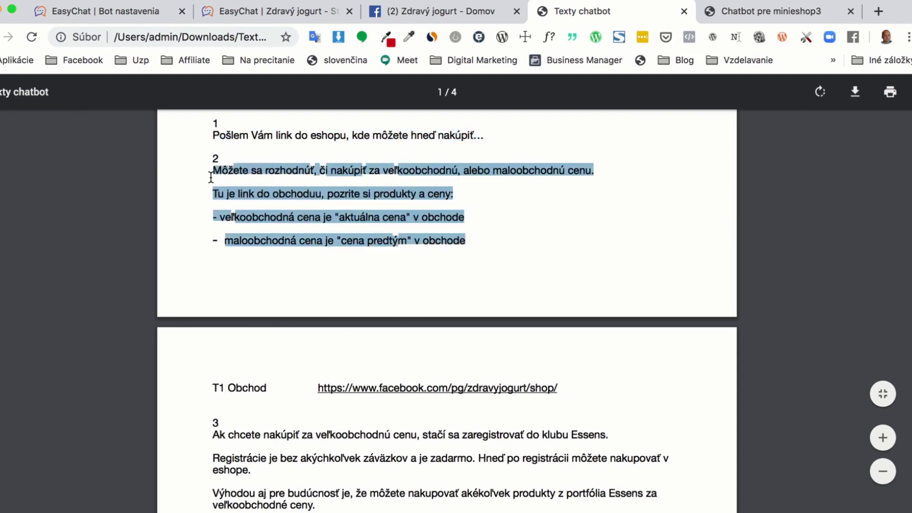
# Add a second reply to the Ako objednám template in EasyChat and set its type to Text with buttons
pyautogui.click(279, 12)
pyautogui.click(412, 303)
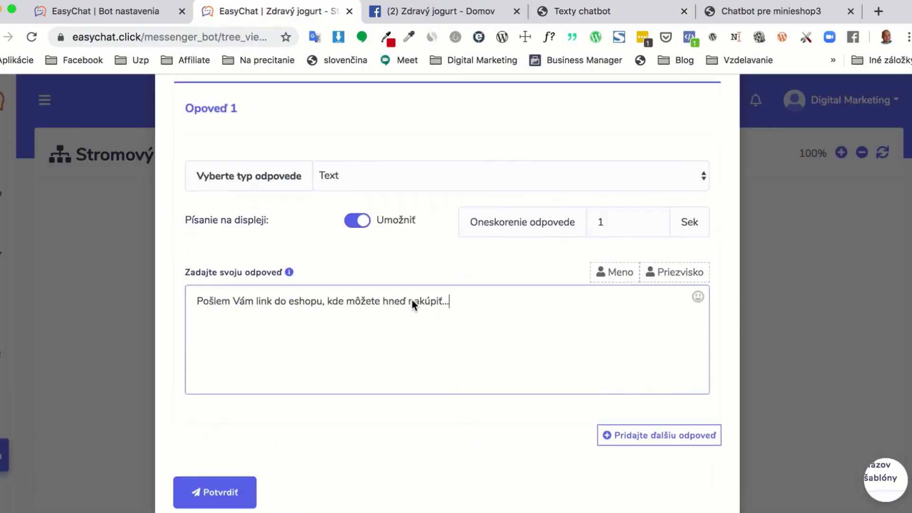
pyautogui.scroll(-2, 413, 304)
pyautogui.click(634, 387)
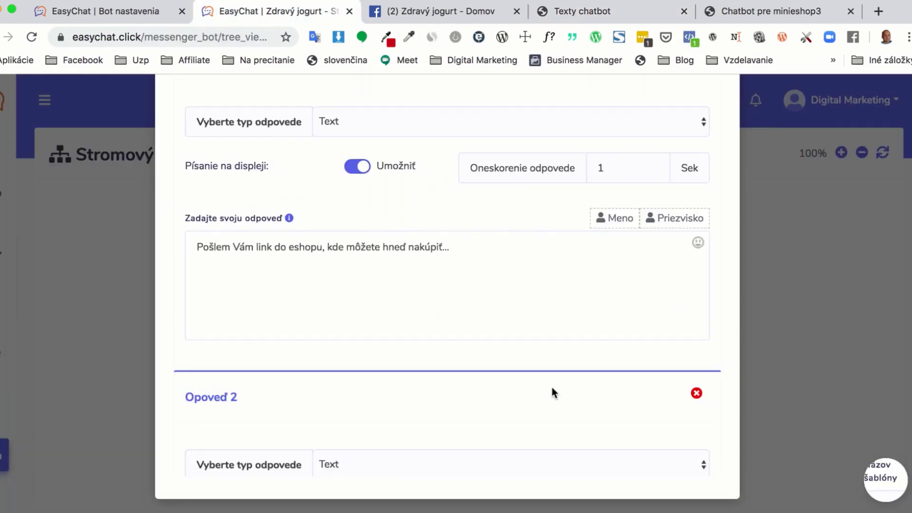
pyautogui.scroll(-5, 528, 384)
pyautogui.click(360, 268)
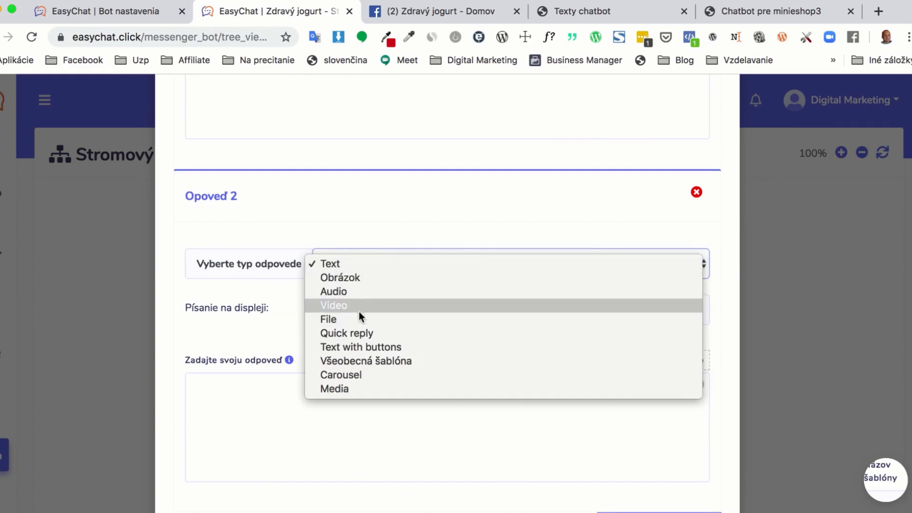
pyautogui.press('Escape')
pyautogui.press('Down')
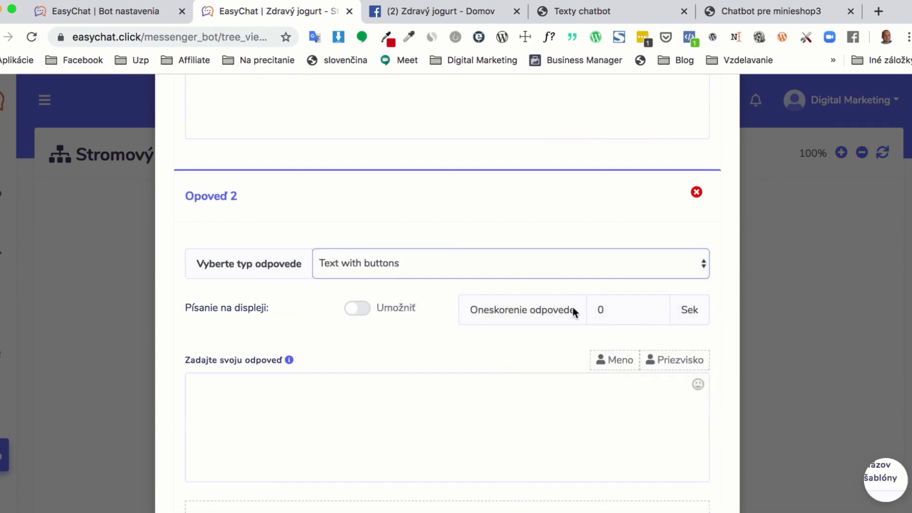
# Enable the typing display on the second reply, set its delay to 3 seconds and paste the copied text as its message
pyautogui.click(363, 310)
pyautogui.click(651, 305)
pyautogui.click(652, 305)
pyautogui.click(652, 305)
pyautogui.click(402, 388)
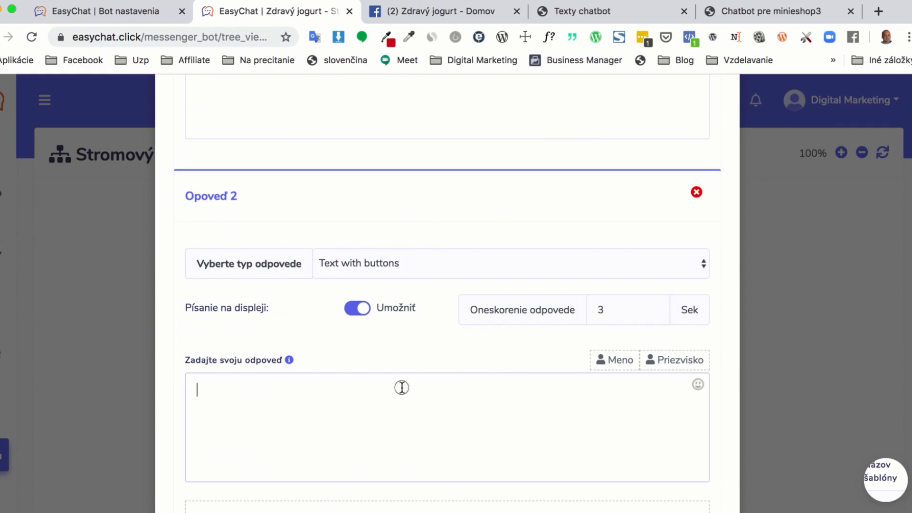
pyautogui.press('super+v')
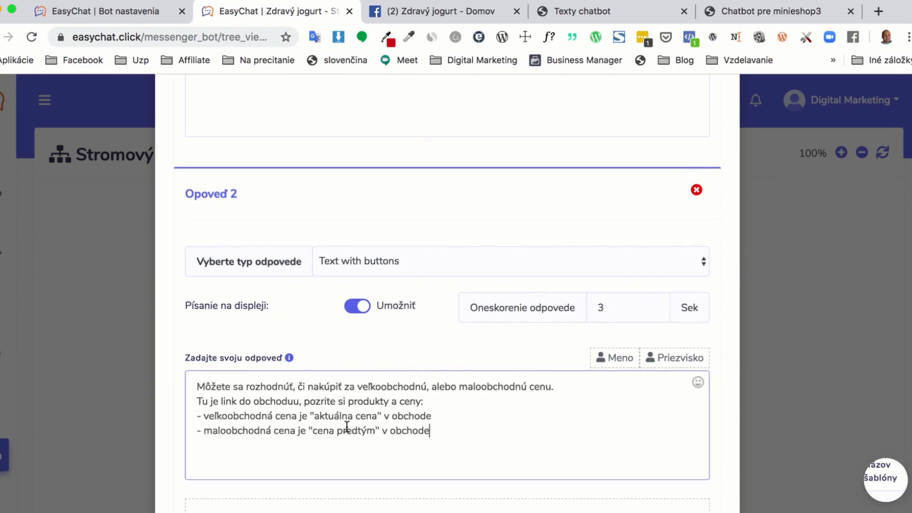
# Label the second reply's button "Obchod", copying the text from the Texty chatbot document
pyautogui.scroll(-3, 344, 426)
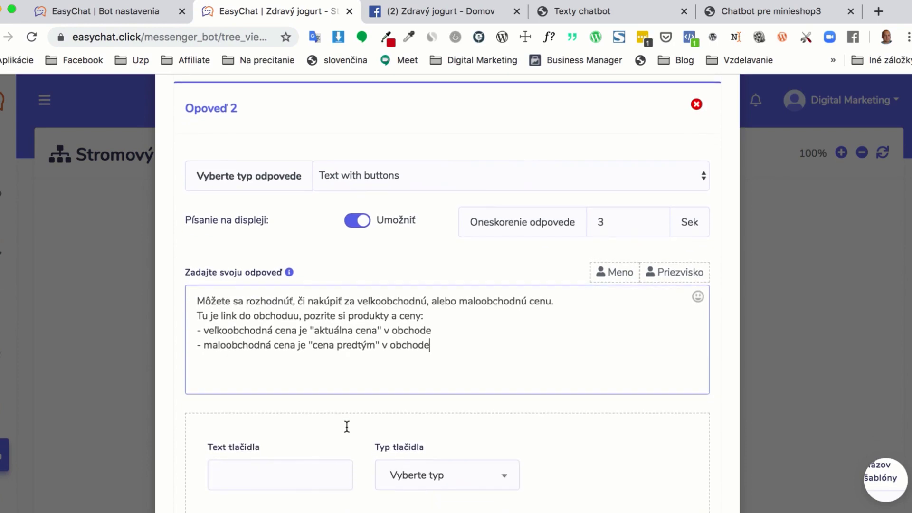
pyautogui.click(575, 11)
pyautogui.scroll(-2, 316, 336)
pyautogui.moveTo(229, 316); pyautogui.dragTo(266, 318)
pyautogui.press('super+c')
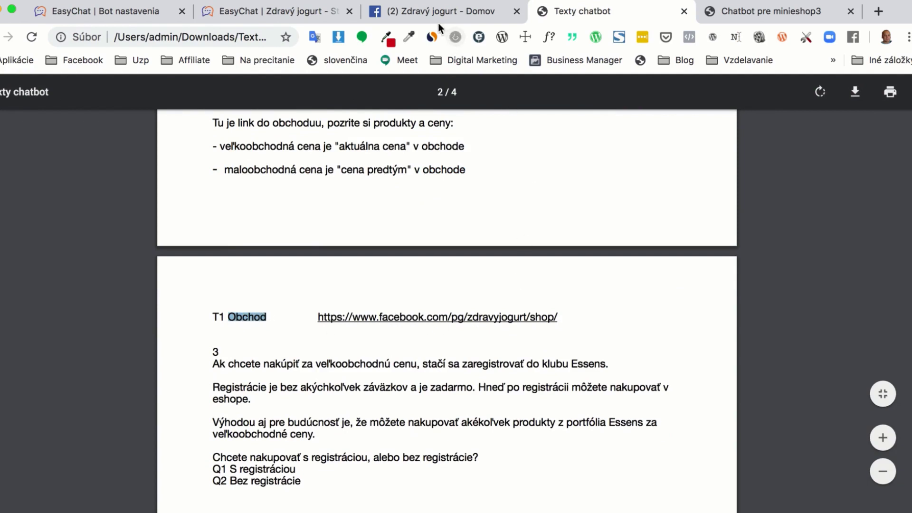
pyautogui.click(295, 11)
pyautogui.scroll(-1, 316, 427)
pyautogui.click(263, 382)
pyautogui.press('super+v')
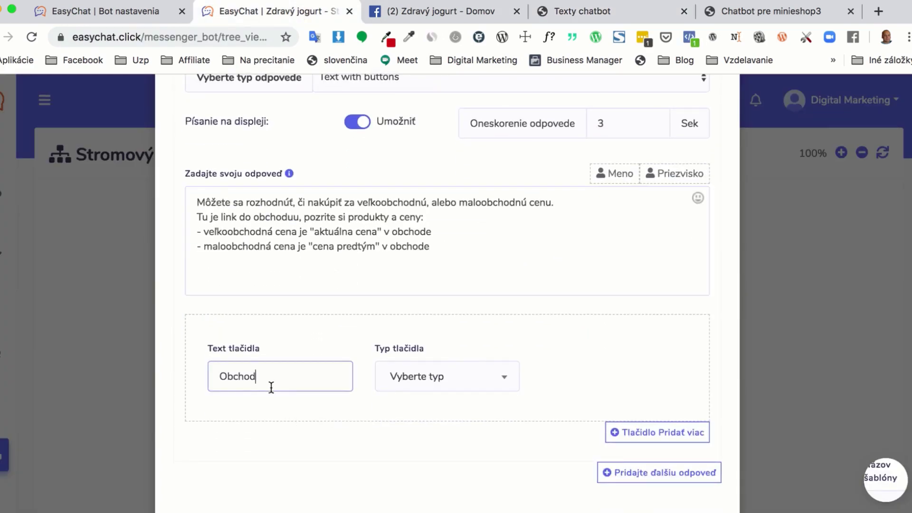
pyautogui.click(431, 385)
pyautogui.click(411, 306)
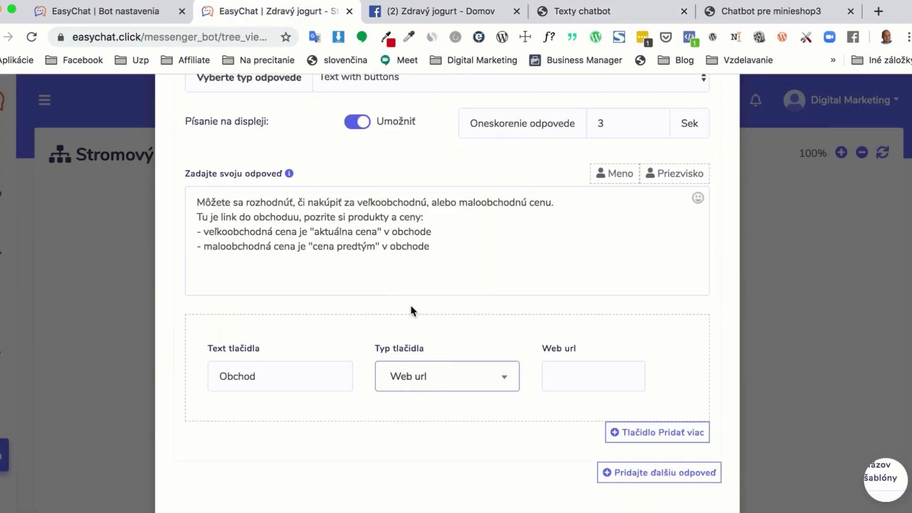
pyautogui.click(569, 11)
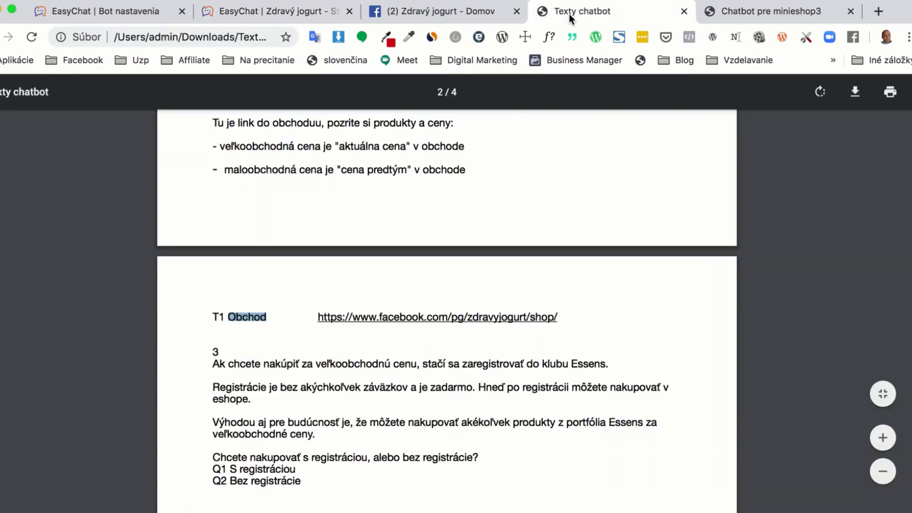
pyautogui.click(271, 10)
pyautogui.click(570, 381)
pyautogui.write('https://www.facebook.com/zdravyjogurt/shop')
pyautogui.click(530, 444)
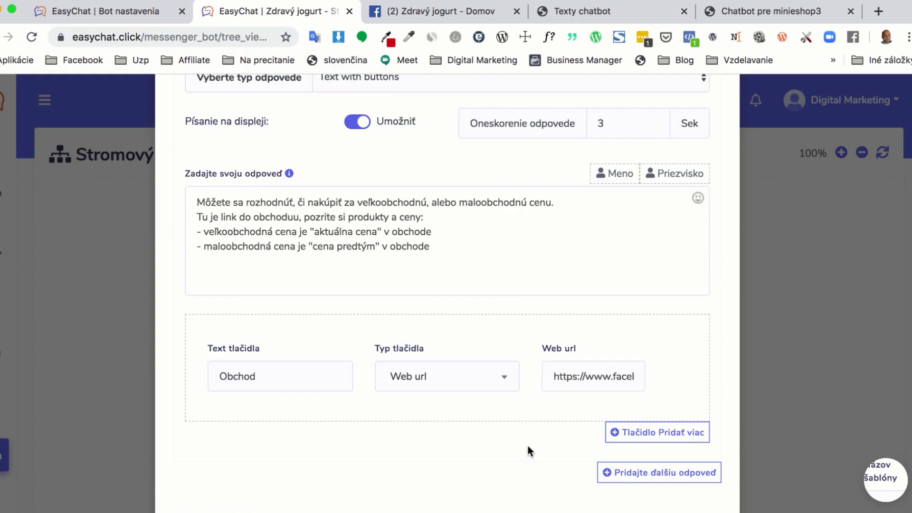
# Copy the third Ako objednám reply's paragraphs from "Ak chcete nakúpiť" to "veľkoobchodné ceny." in the Texty chatbot document, leaving out the closing question
pyautogui.click(606, 12)
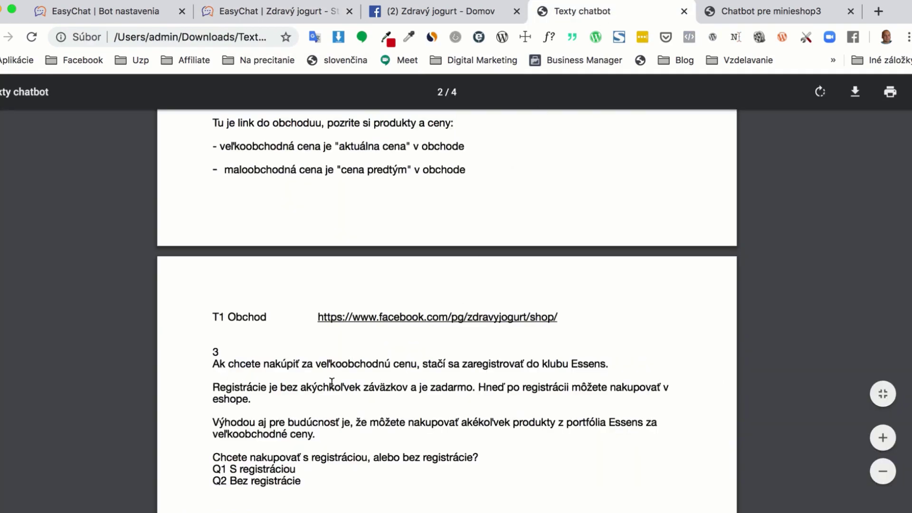
pyautogui.scroll(-3, 335, 380)
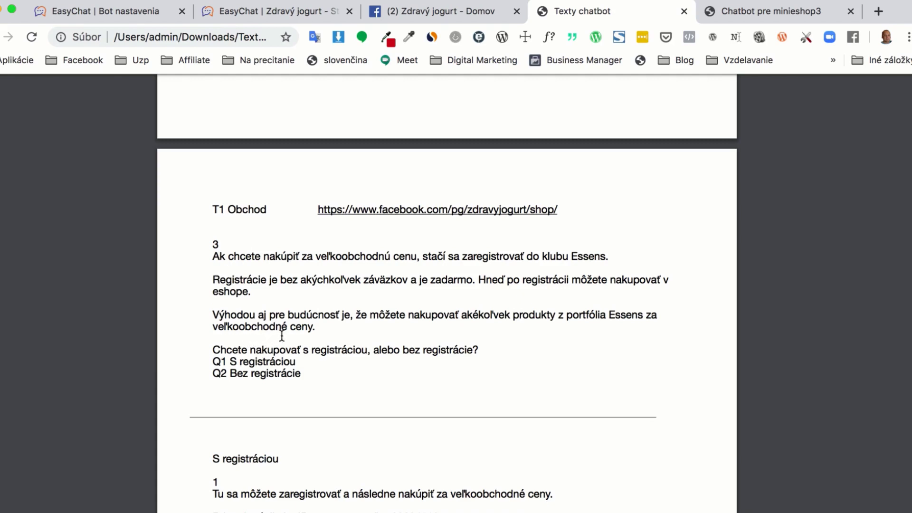
pyautogui.moveTo(319, 327); pyautogui.dragTo(208, 262)
pyautogui.press('super+c')
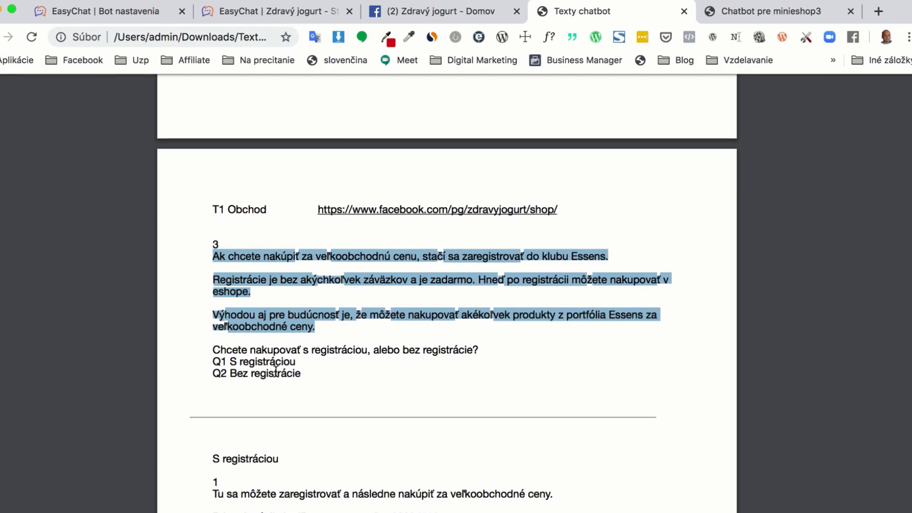
# Add a third reply to the Ako objednám template in EasyChat, checking the document's options and keeping the type as Text
pyautogui.click(260, 10)
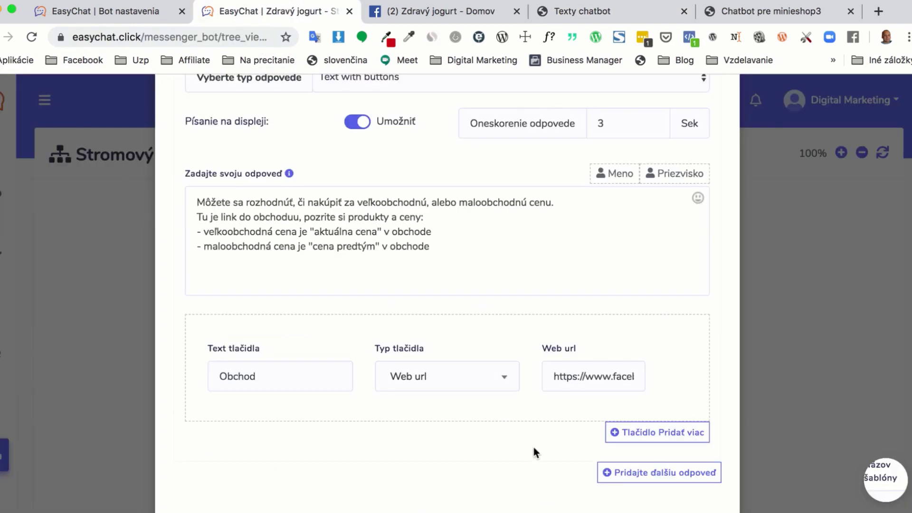
pyautogui.scroll(-1, 533, 451)
pyautogui.click(631, 433)
pyautogui.scroll(-4, 510, 433)
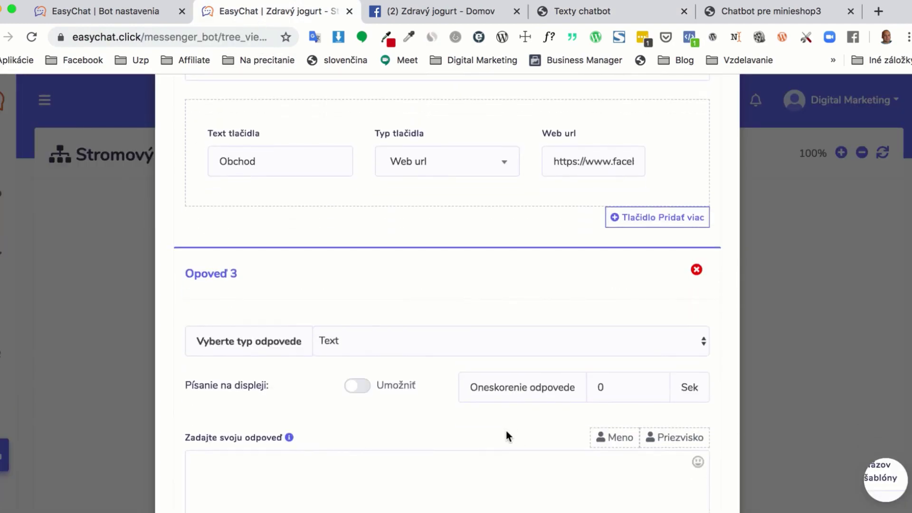
pyautogui.click(577, 11)
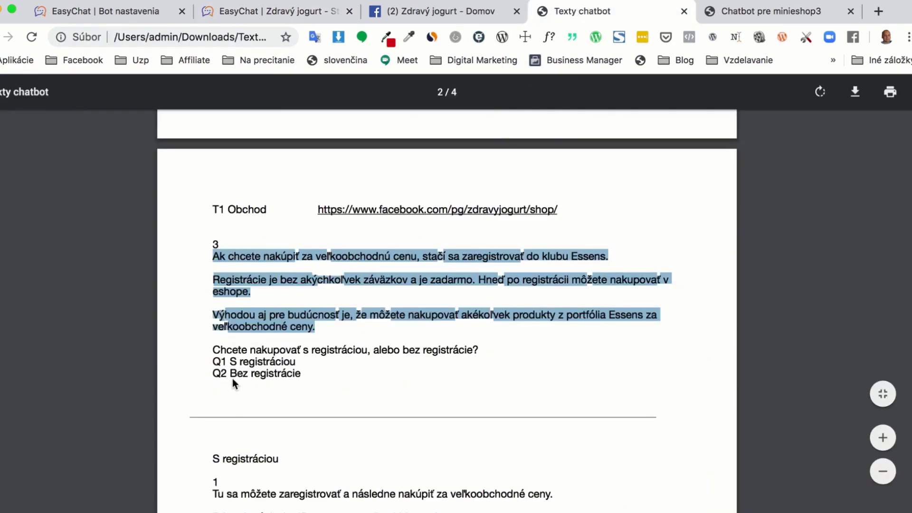
pyautogui.scroll(-1, 223, 373)
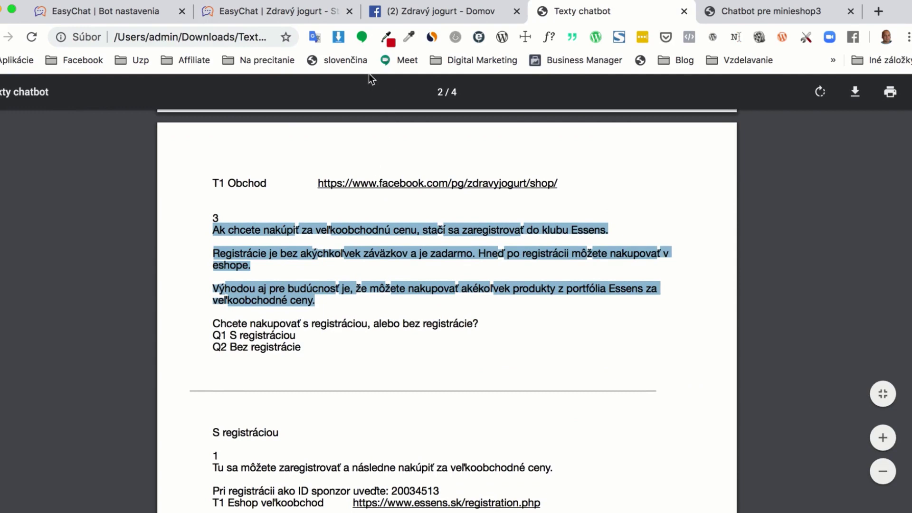
pyautogui.click(259, 11)
pyautogui.scroll(-3, 457, 377)
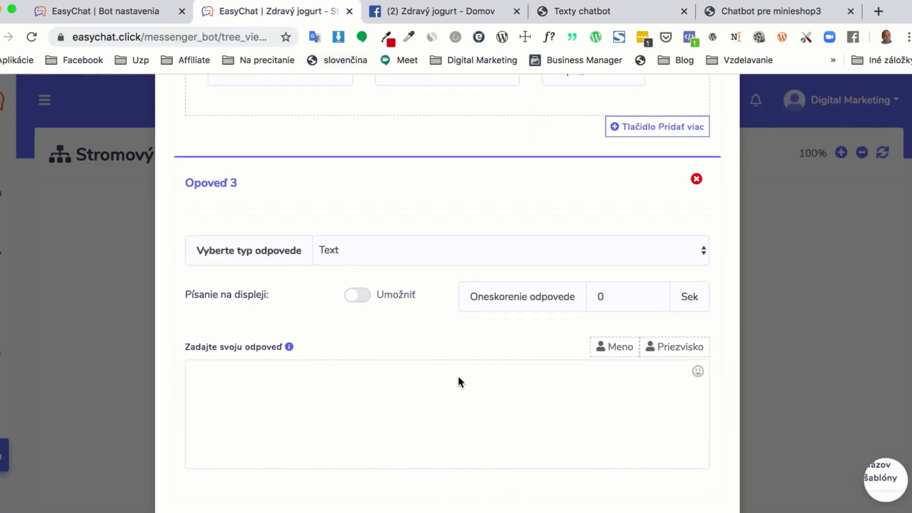
pyautogui.click(371, 250)
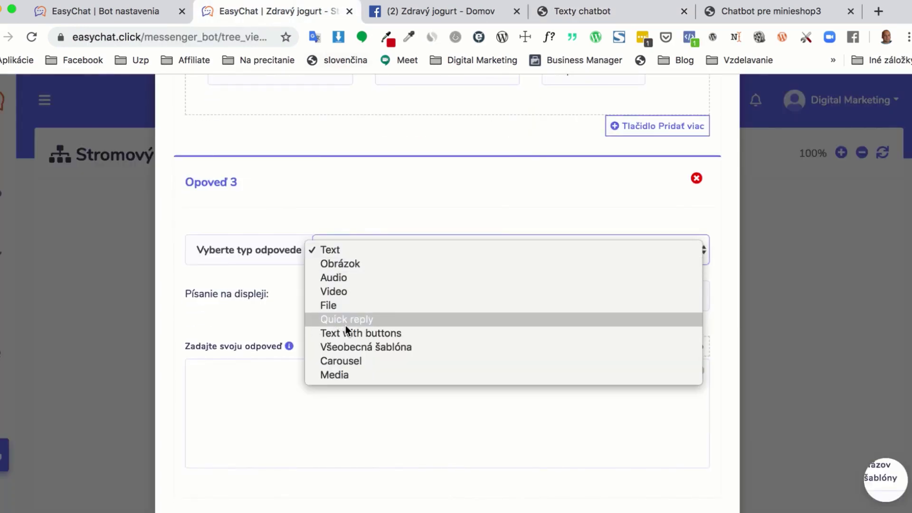
pyautogui.click(250, 377)
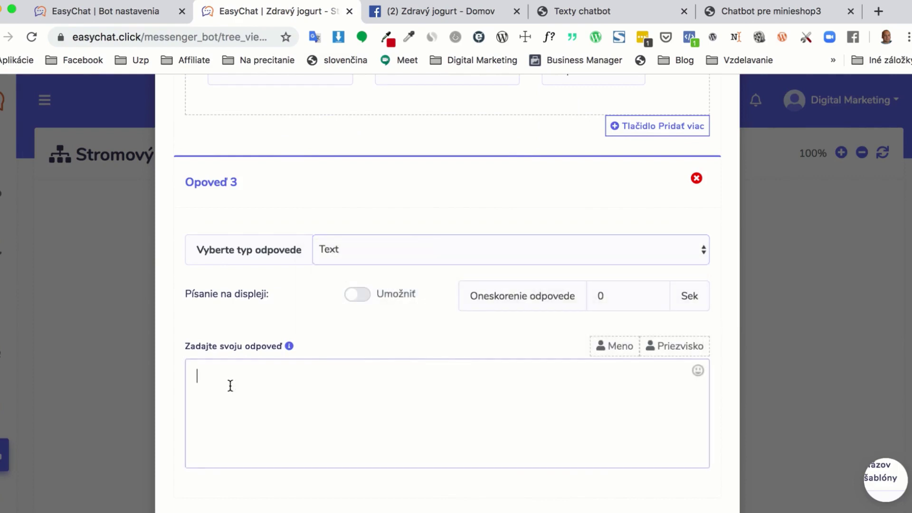
# Enable the typing display for the third reply and set its reply delay to 6 seconds
pyautogui.click(357, 295)
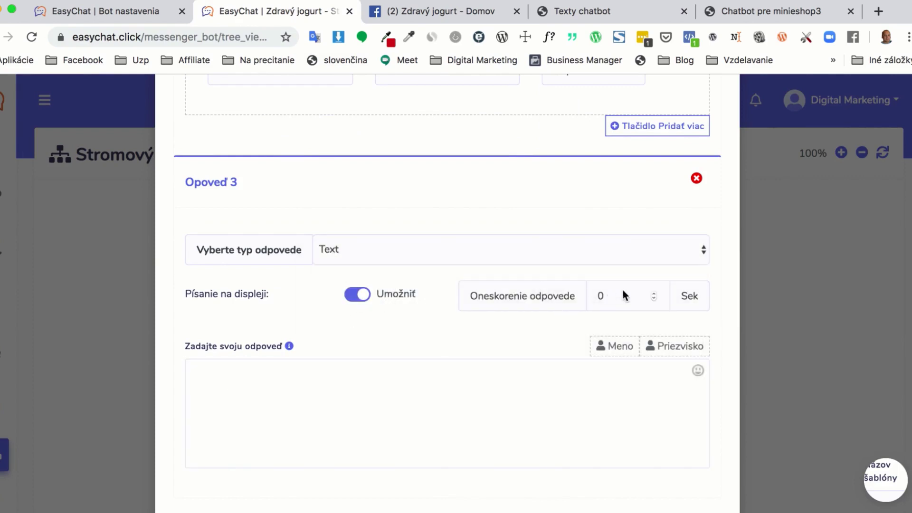
pyautogui.click(654, 293)
pyautogui.click(655, 293)
pyautogui.click(655, 293)
pyautogui.click(654, 293)
pyautogui.click(654, 293)
pyautogui.click(654, 292)
# Fill the third reply with the copied Essens registration text and add a blank line before the "Výhodou aj pre budúcnosť" paragraph
pyautogui.click(232, 395)
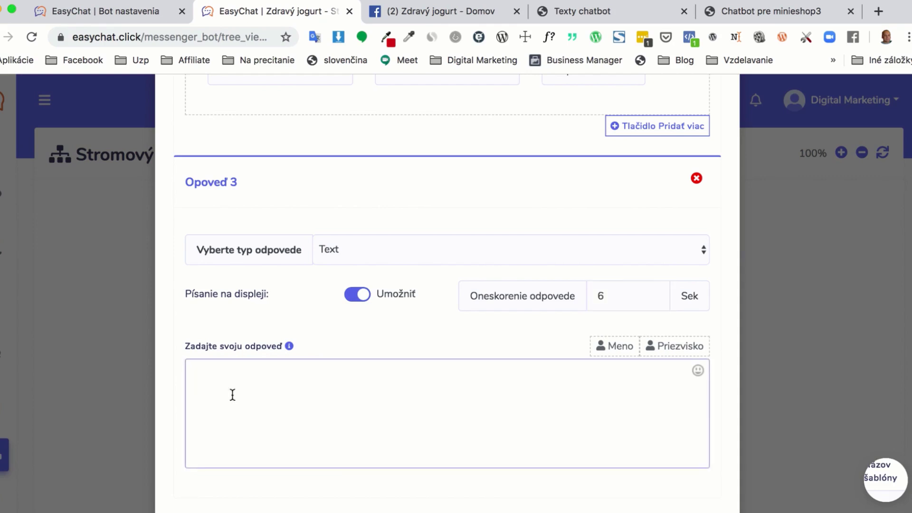
pyautogui.press('super+v')
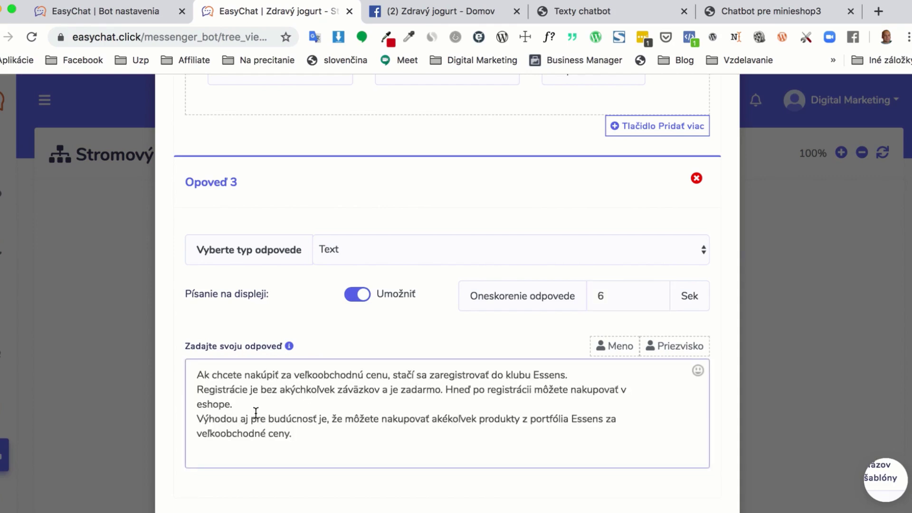
pyautogui.click(197, 419)
pyautogui.press('Return')
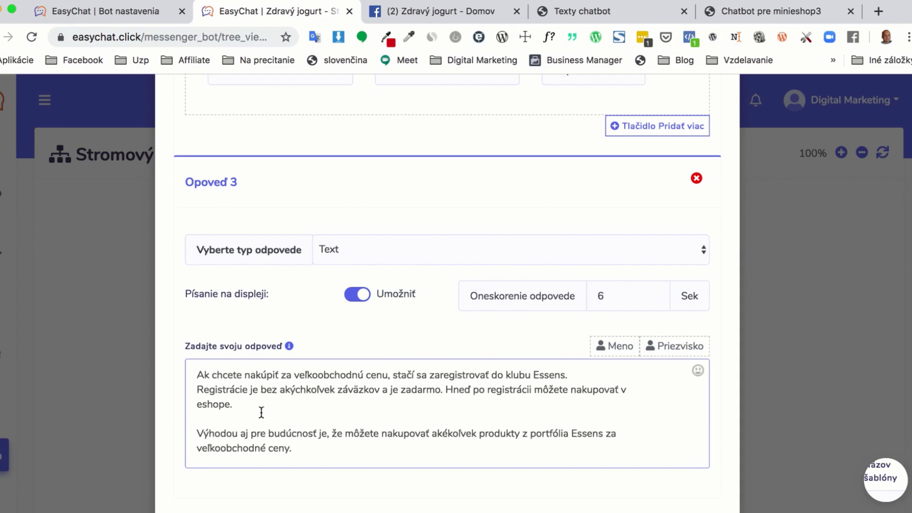
# Change the third reply's type to Quick reply, carrying its text over into the new reply field
pyautogui.scroll(-3, 264, 414)
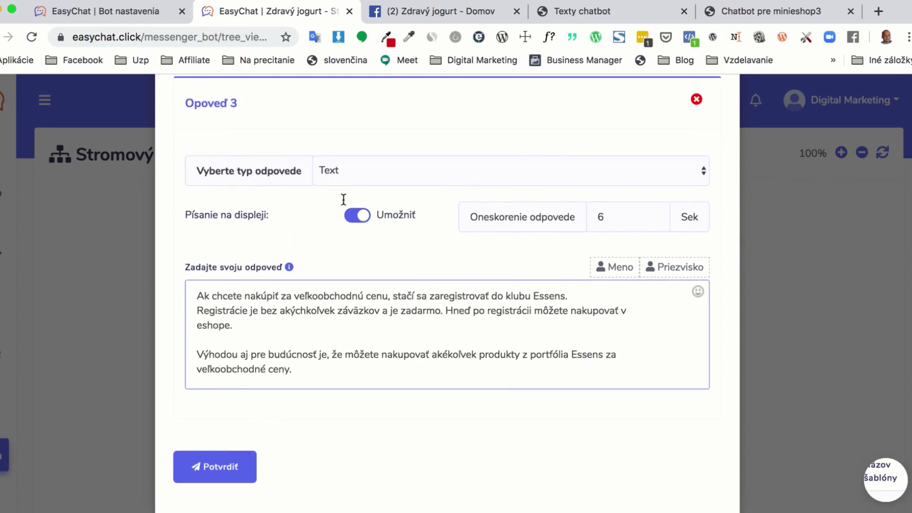
pyautogui.moveTo(307, 376); pyautogui.dragTo(193, 298)
pyautogui.hotkey('ctrl', 'c')
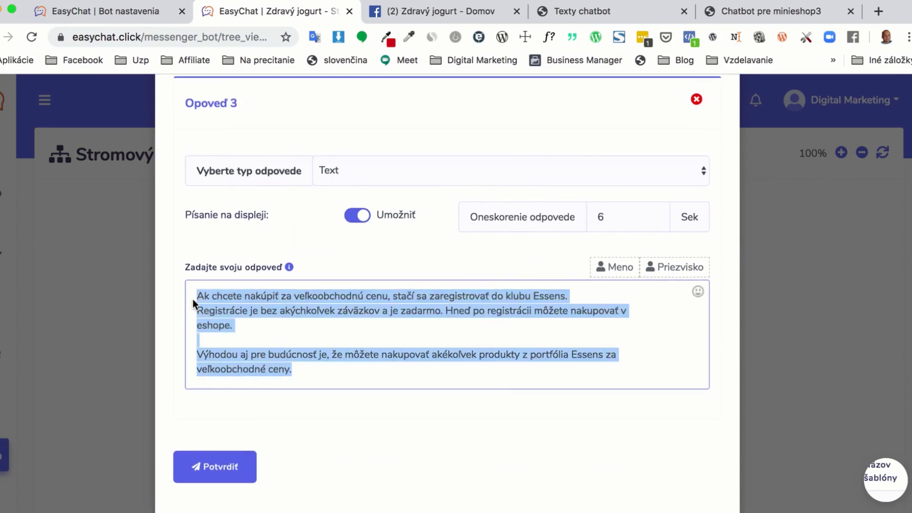
pyautogui.click(365, 177)
pyautogui.click(353, 243)
pyautogui.click(254, 311)
pyautogui.hotkey('ctrl', 'v')
pyautogui.scroll(-3, 285, 323)
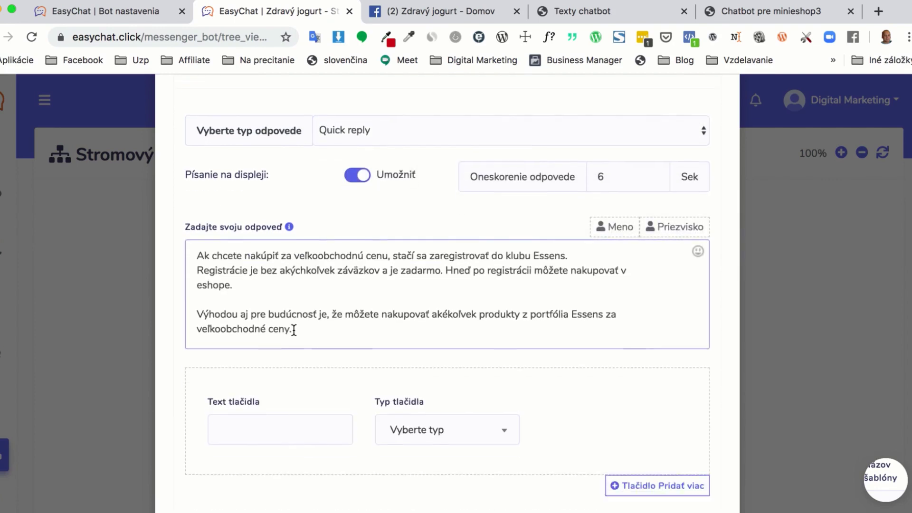
# Label the third reply's first quick reply button "S registráciou", copying the text from the Texty chatbot document
pyautogui.click(580, 13)
pyautogui.moveTo(299, 338); pyautogui.dragTo(230, 336)
pyautogui.hotkey('ctrl', 'c')
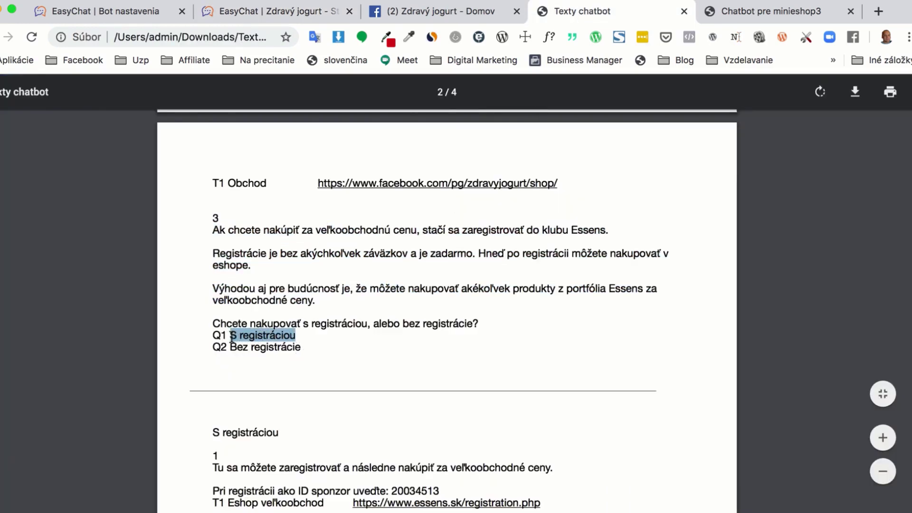
pyautogui.click(265, 14)
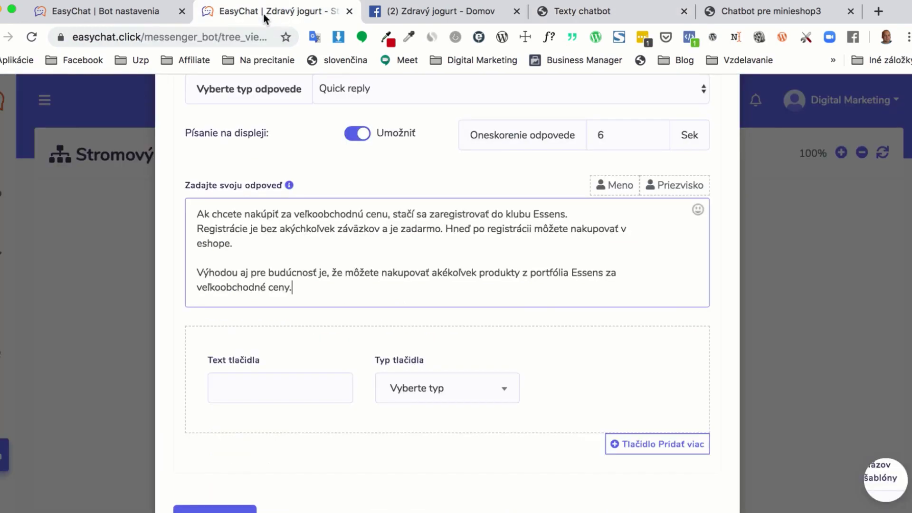
pyautogui.click(296, 394)
pyautogui.hotkey('ctrl', 'v')
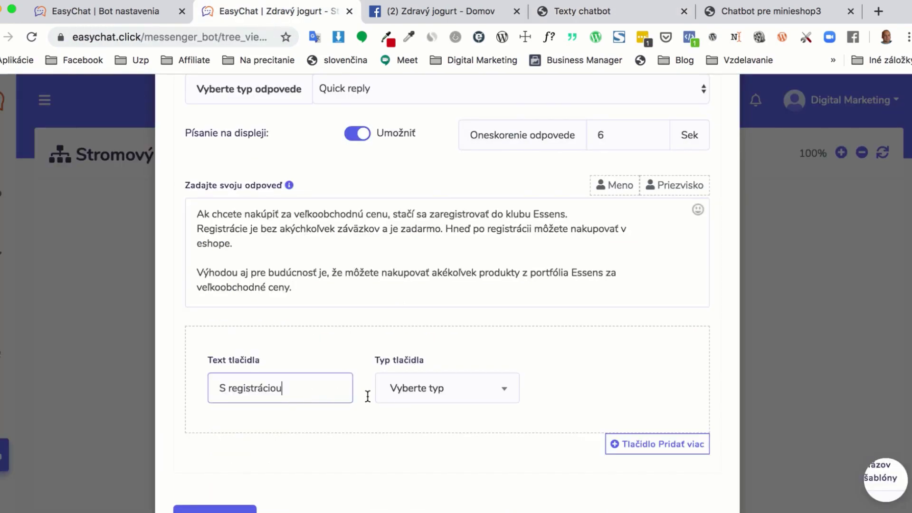
# Set the S registráciou button's type to Odoslať späť with the new postback ID s-registraciou
pyautogui.click(425, 393)
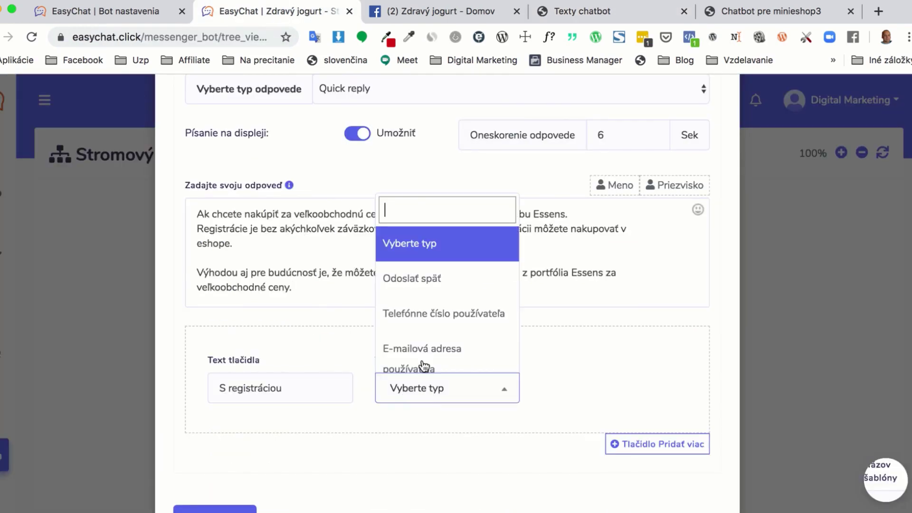
pyautogui.click(417, 283)
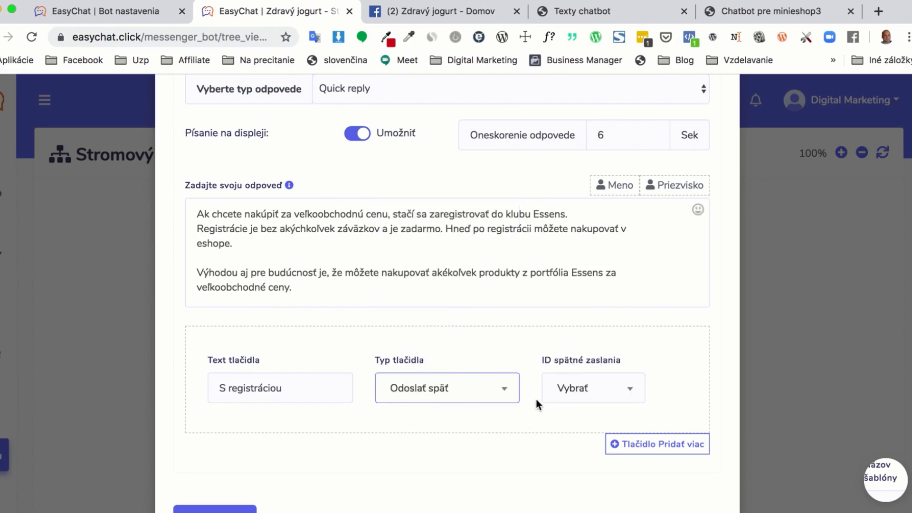
pyautogui.click(620, 396)
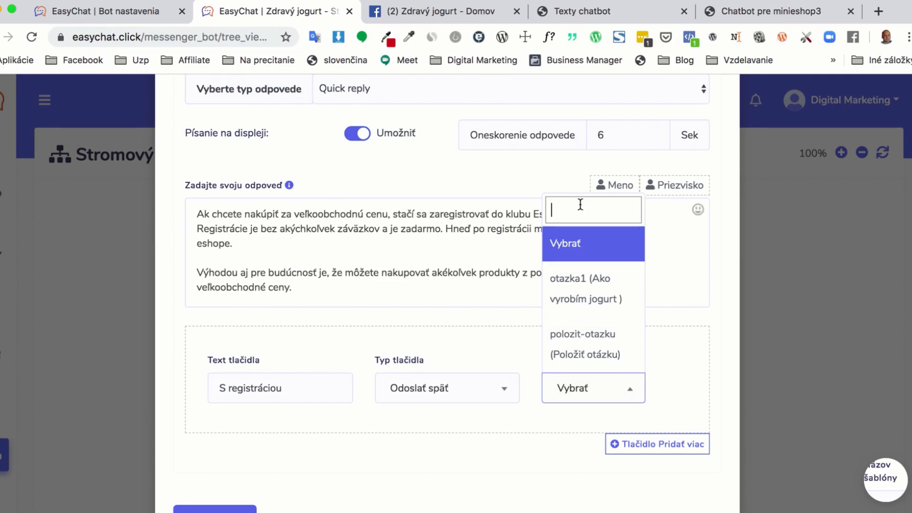
pyautogui.write('s-')
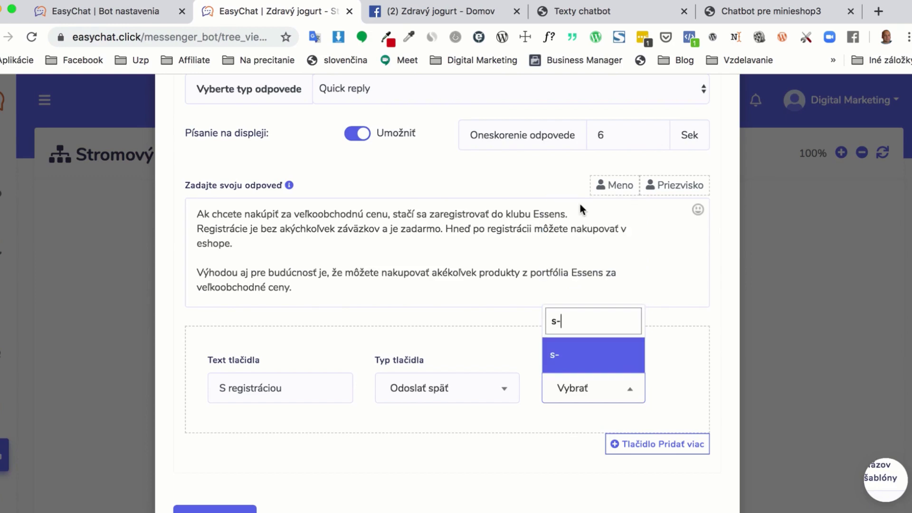
pyautogui.write('registraciou')
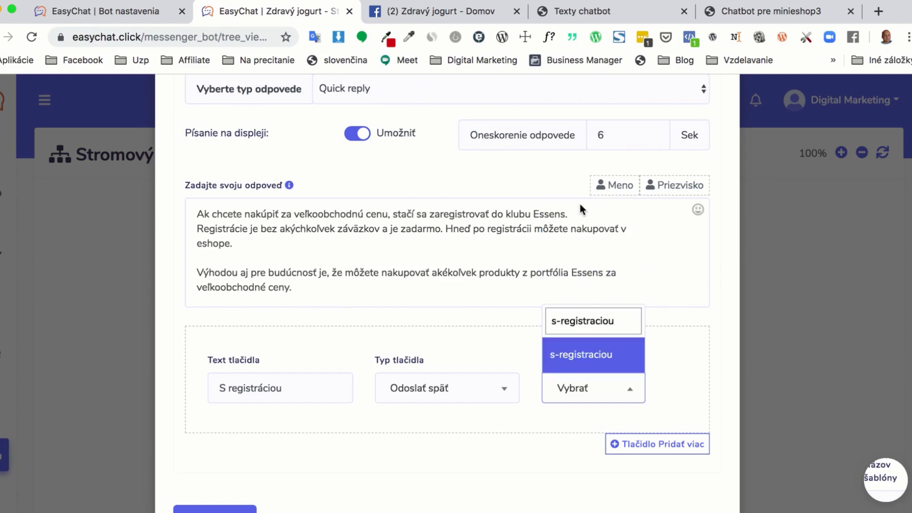
pyautogui.press('Return')
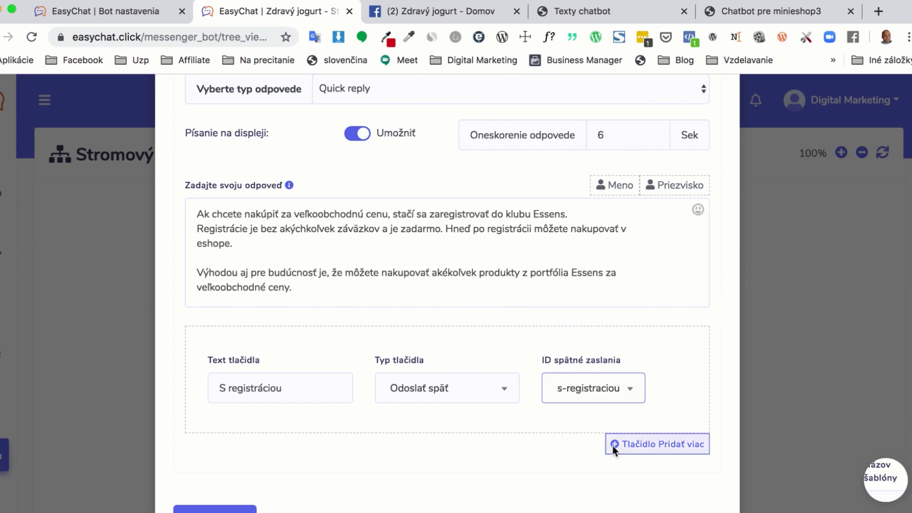
# Add a second quick reply button labelled "Bez registrácie", copying the text from the Texty chatbot document
pyautogui.click(633, 451)
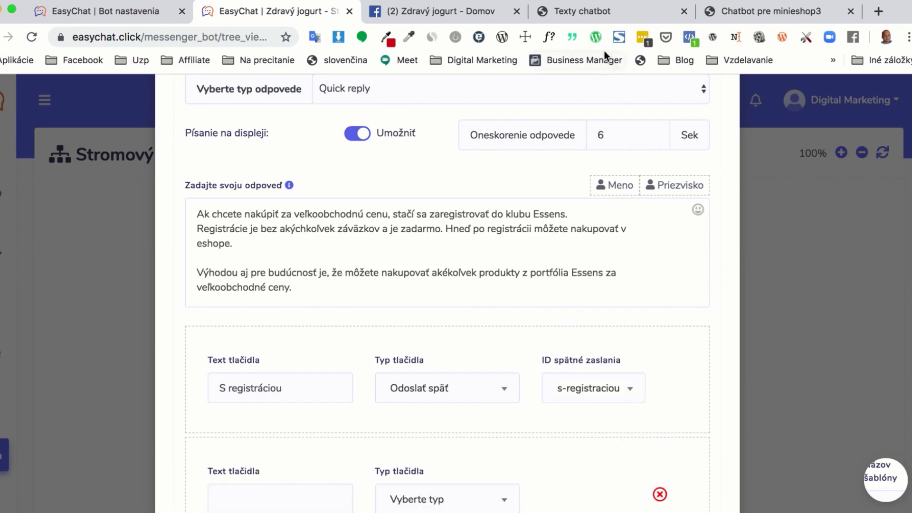
pyautogui.click(575, 12)
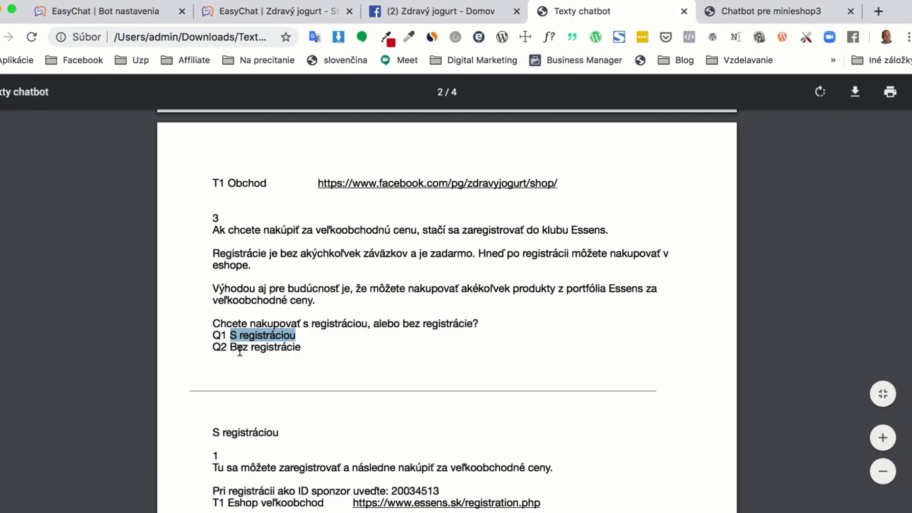
pyautogui.moveTo(230, 347); pyautogui.dragTo(299, 348)
pyautogui.hotkey('ctrl', 'c')
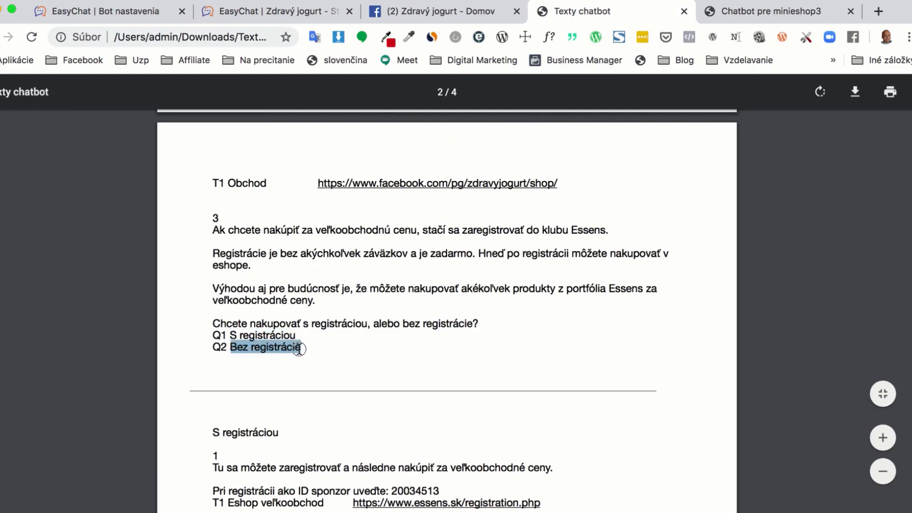
pyautogui.click(253, 11)
pyautogui.scroll(-5, 428, 361)
pyautogui.click(271, 308)
pyautogui.hotkey('ctrl', 'v')
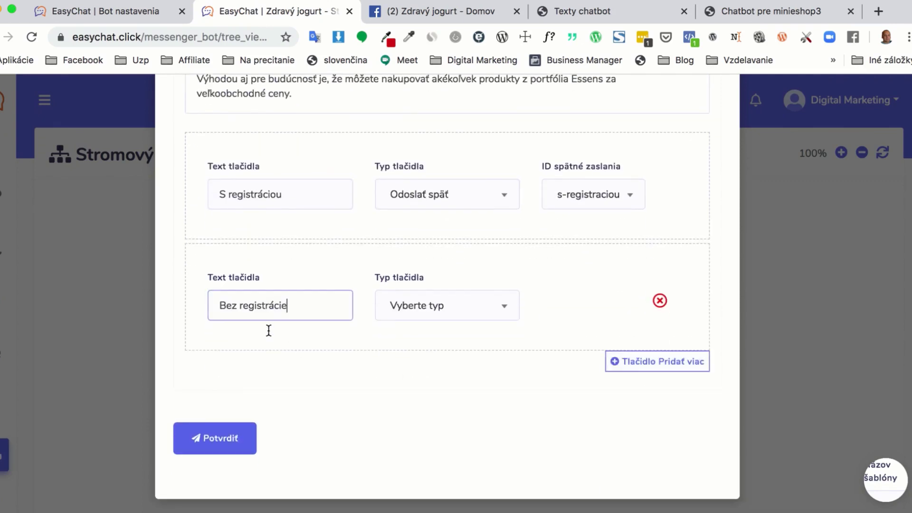
# Set the Bez registrácie button's type to Odoslať späť with the new postback ID bez-registracie
pyautogui.click(406, 309)
pyautogui.click(412, 197)
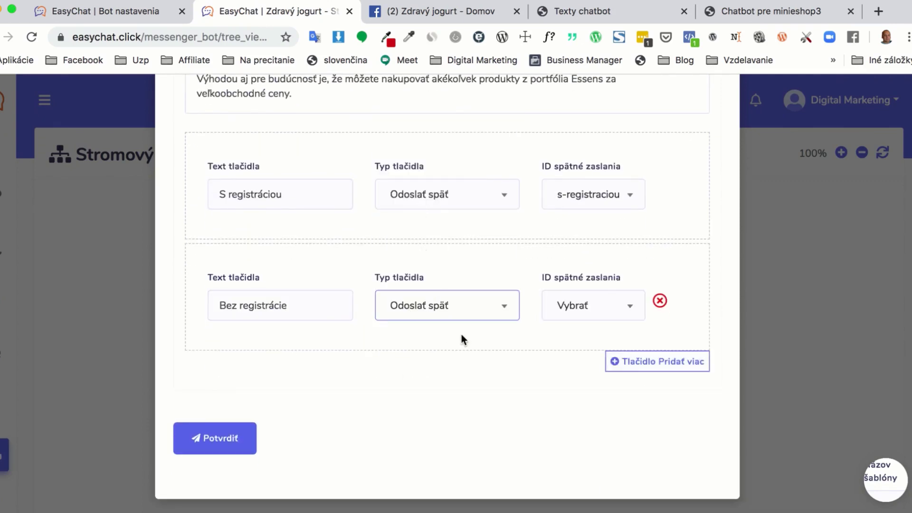
pyautogui.click(596, 309)
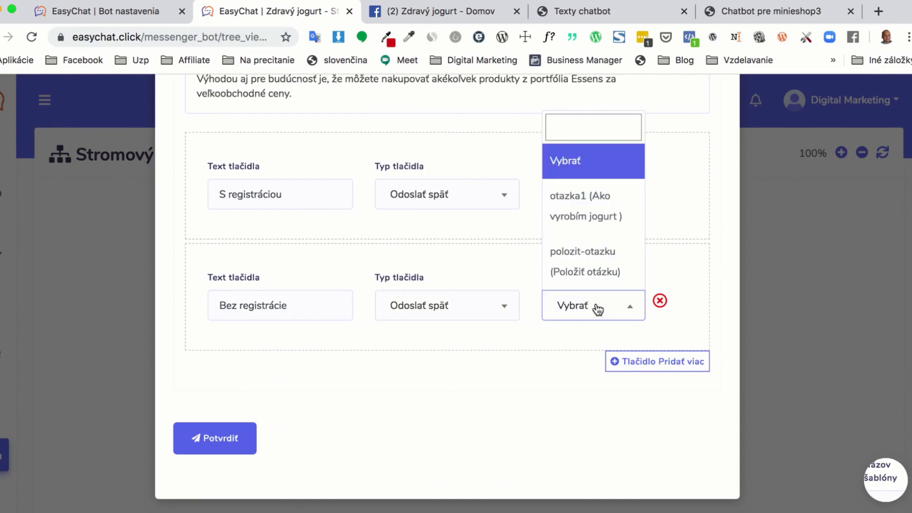
pyautogui.write('bez-registracie')
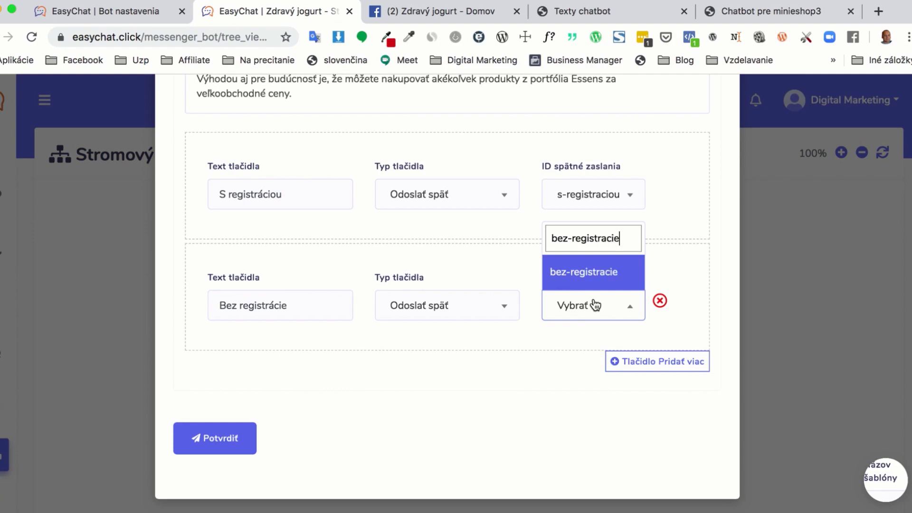
pyautogui.press('Return')
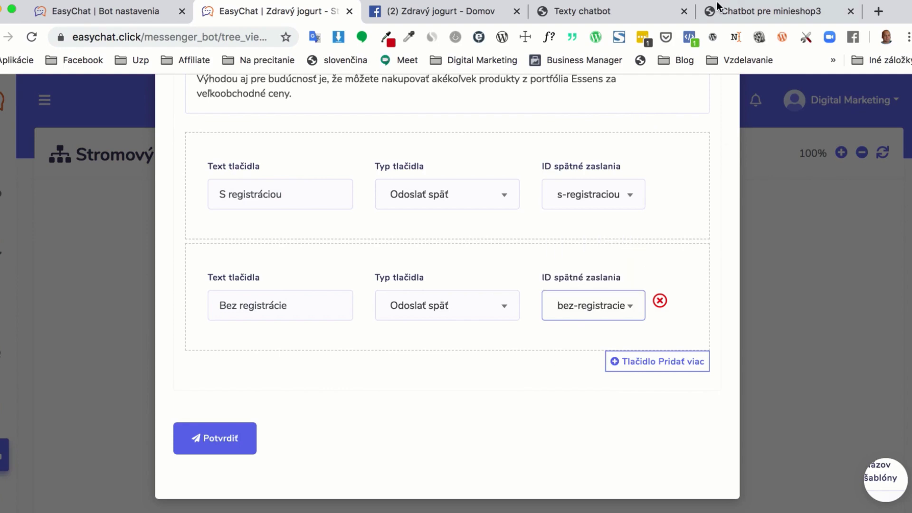
# Check the Texty chatbot document's S registráciou section and review the replies entered in the EasyChat template
pyautogui.click(605, 14)
pyautogui.scroll(-3, 411, 453)
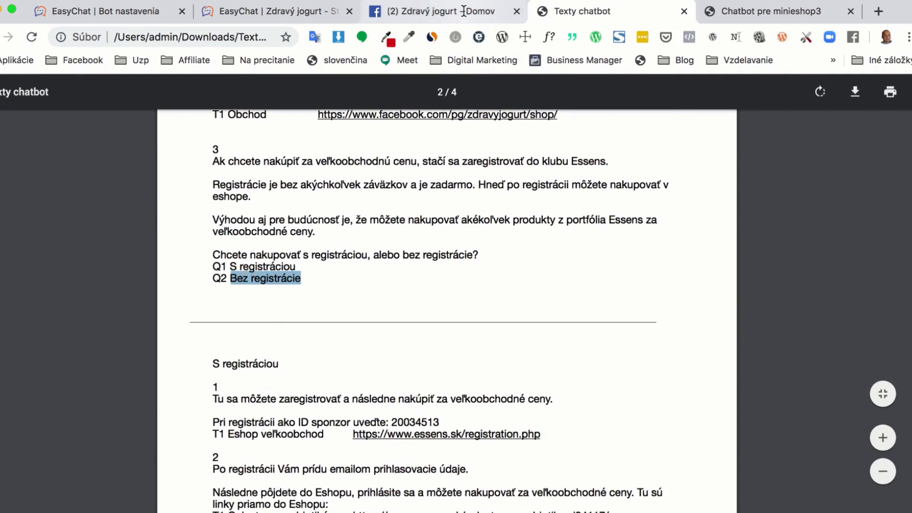
pyautogui.click(292, 12)
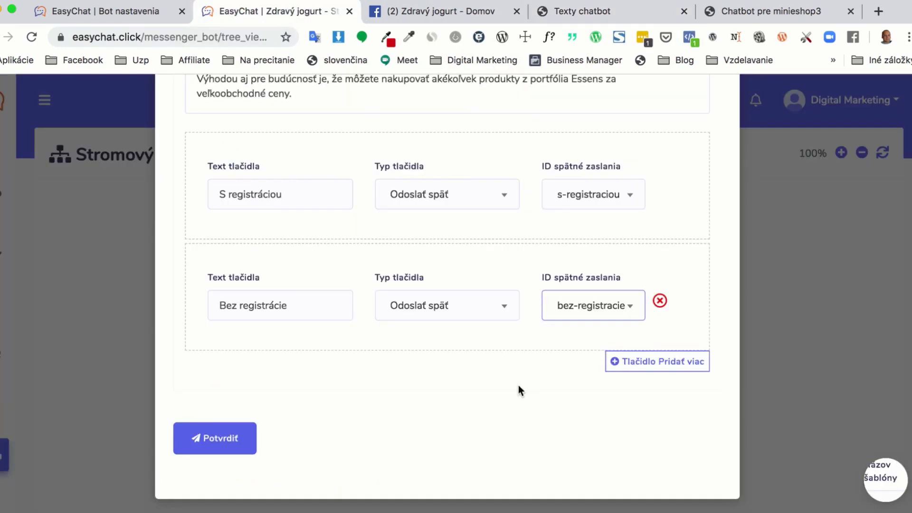
pyautogui.scroll(5, 639, 405)
pyautogui.scroll(12, 639, 404)
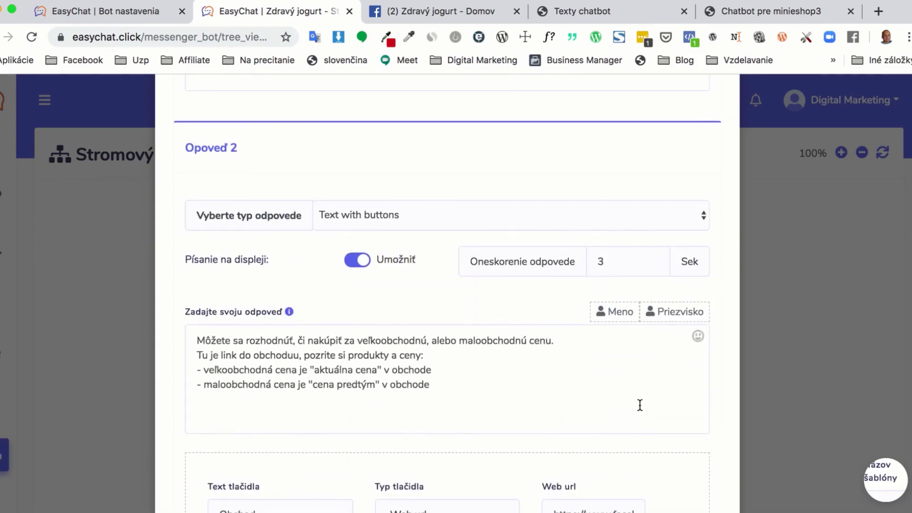
# Review and save the Ako objednám template, then close its settings to return to the Zdravý jogurt tree
pyautogui.scroll(10, 639, 405)
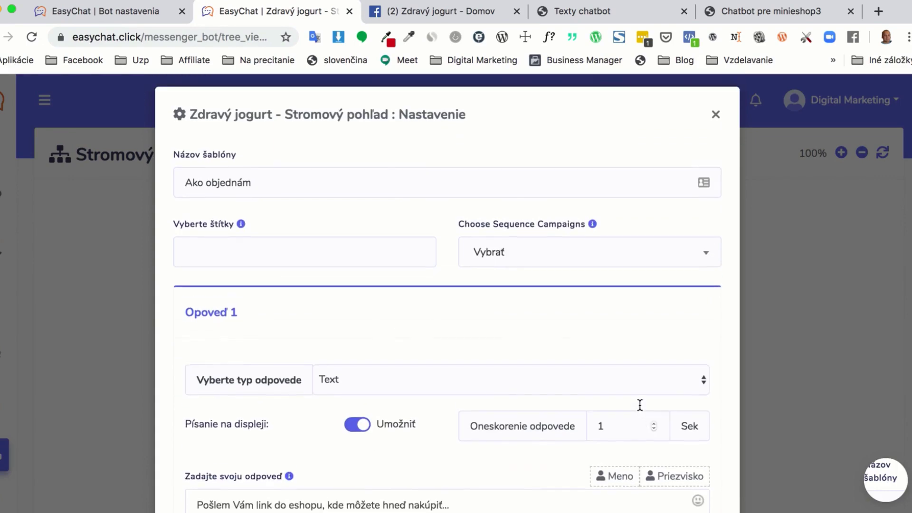
pyautogui.scroll(-12, 639, 405)
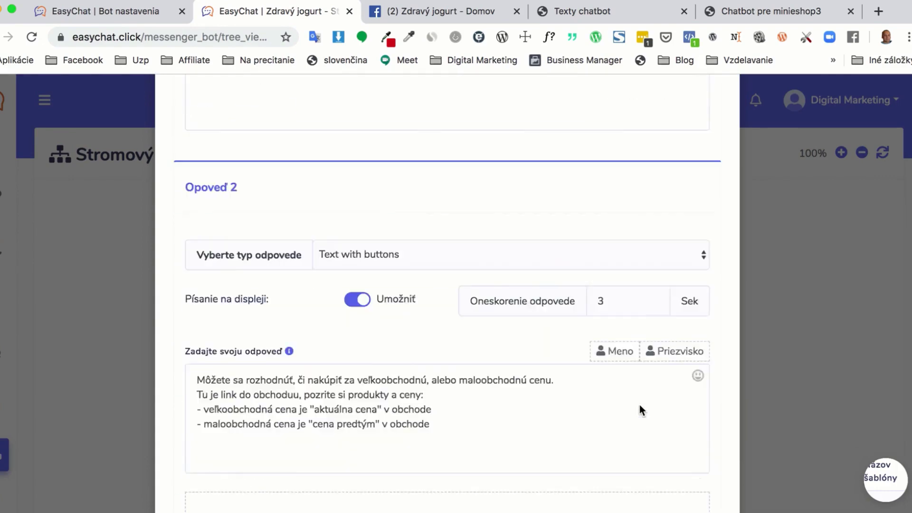
pyautogui.scroll(-12, 639, 411)
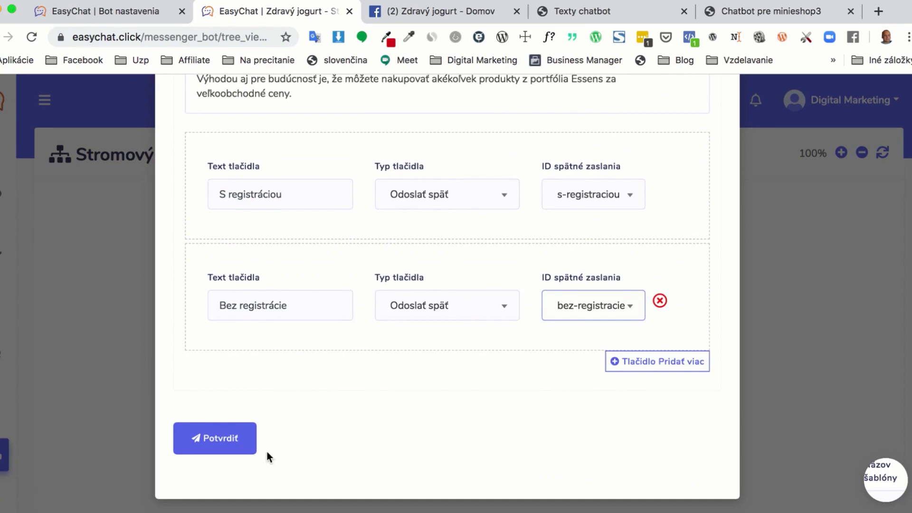
pyautogui.click(222, 443)
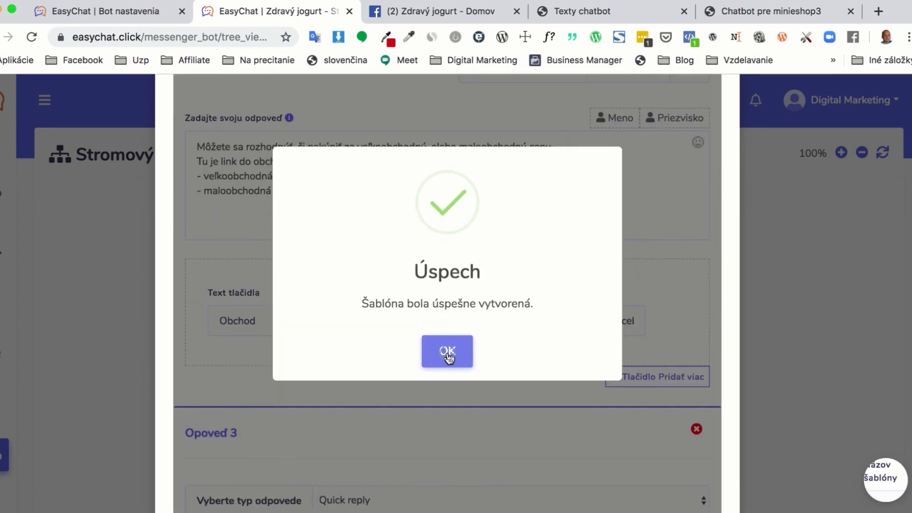
pyautogui.click(447, 352)
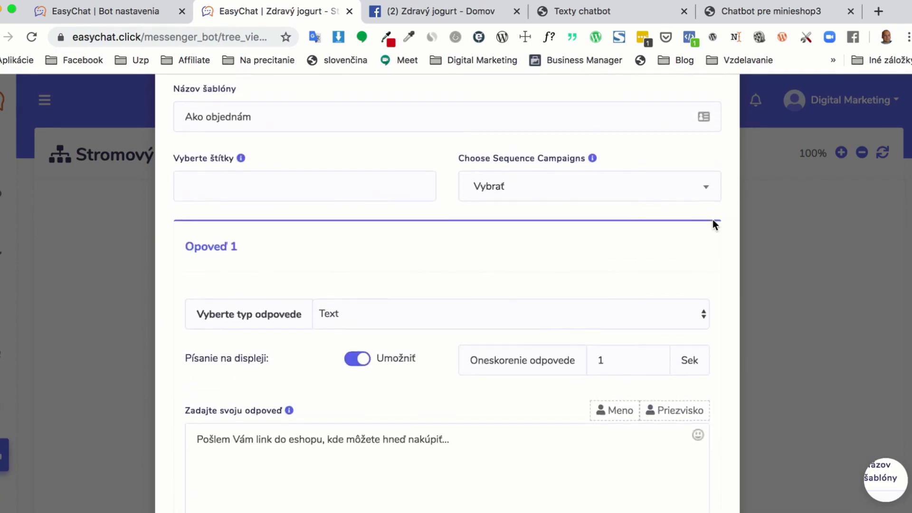
pyautogui.click(716, 124)
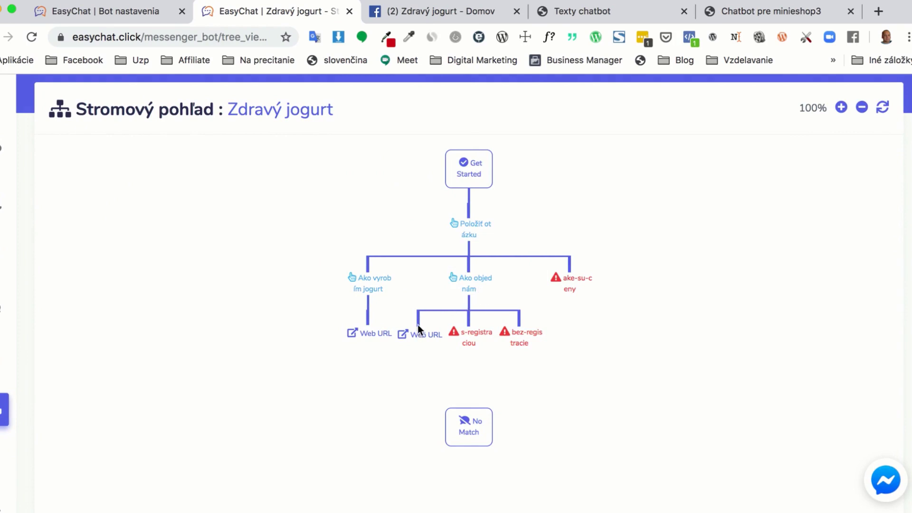
pyautogui.moveTo(413, 336)
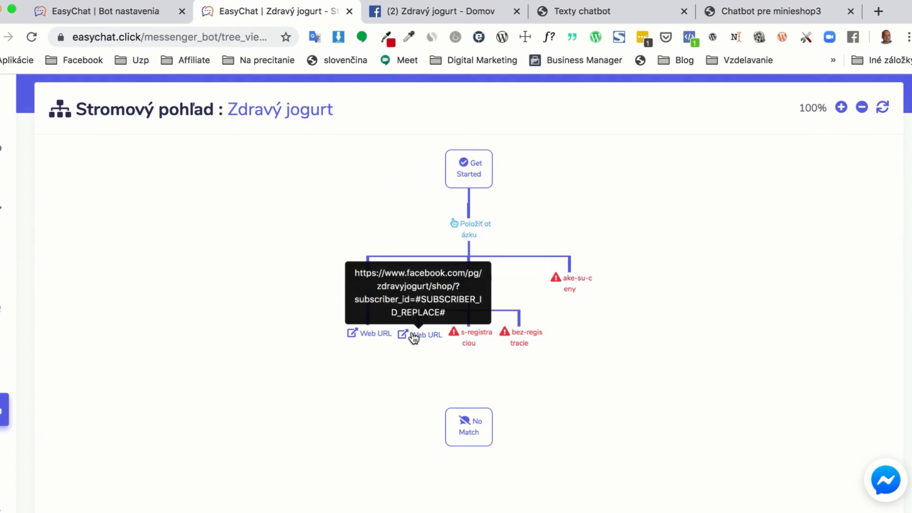
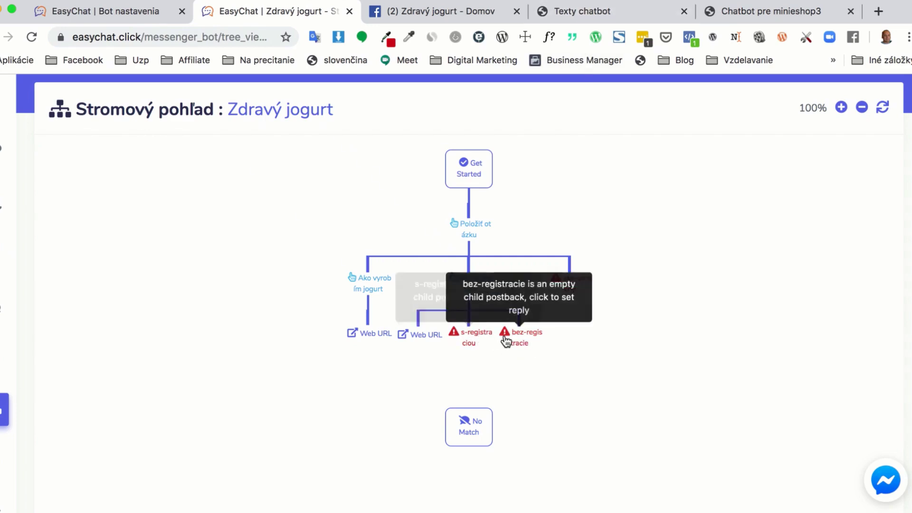
# Copy the first reply text, including the sponsor ID line, from the S registráciou section of the Texty chatbot document
pyautogui.click(593, 9)
pyautogui.scroll(-3, 336, 371)
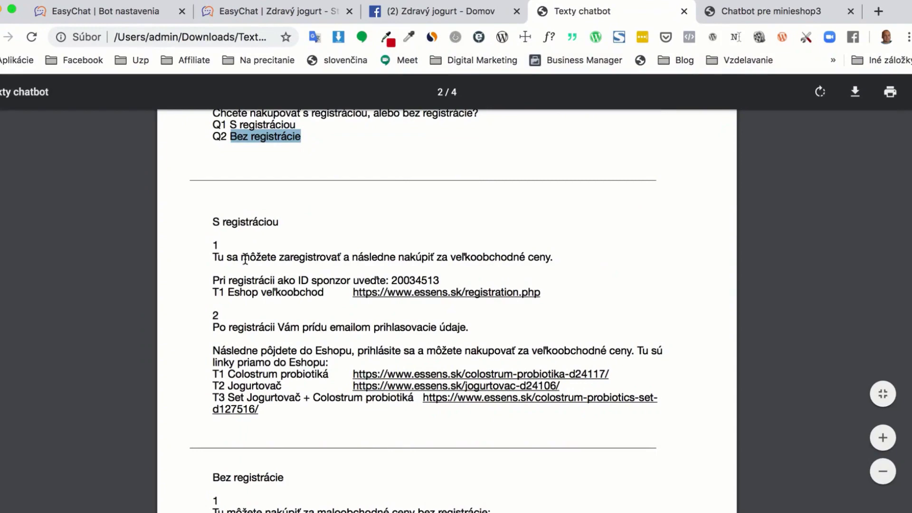
pyautogui.scroll(-1, 245, 259)
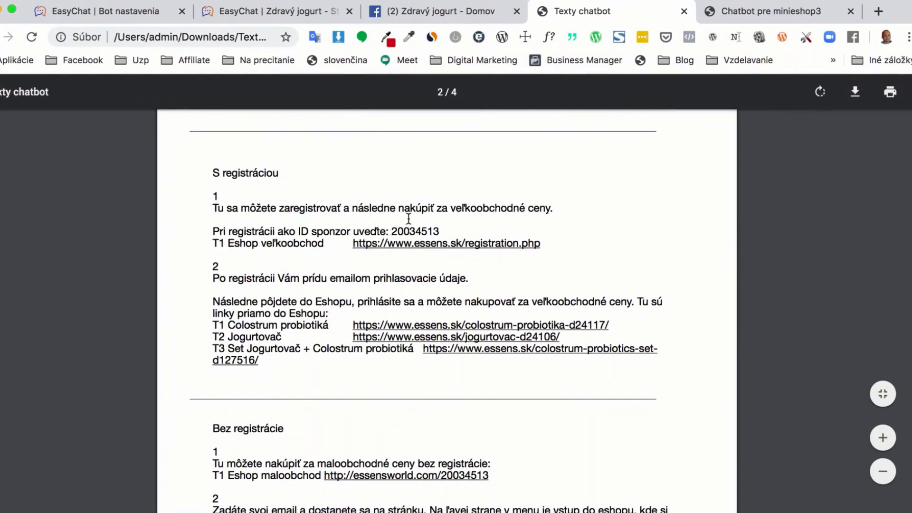
pyautogui.moveTo(437, 231); pyautogui.dragTo(215, 212)
pyautogui.press('super+c')
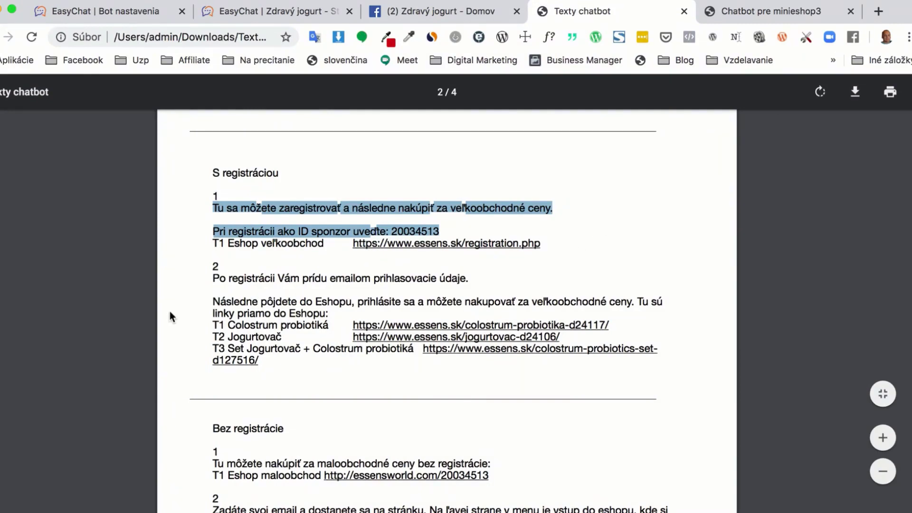
pyautogui.click(176, 265)
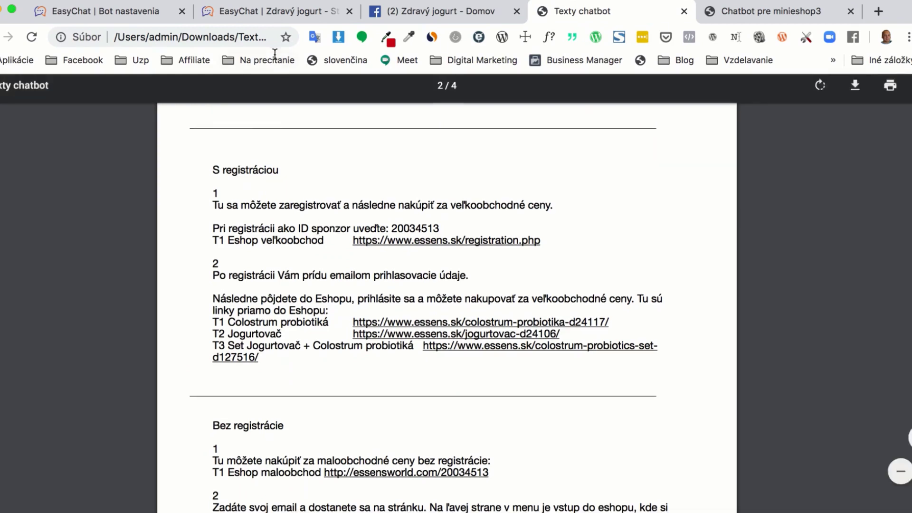
# Open the empty s-registraciou postback in the EasyChat tree and name its template "S registráciou"
pyautogui.click(255, 11)
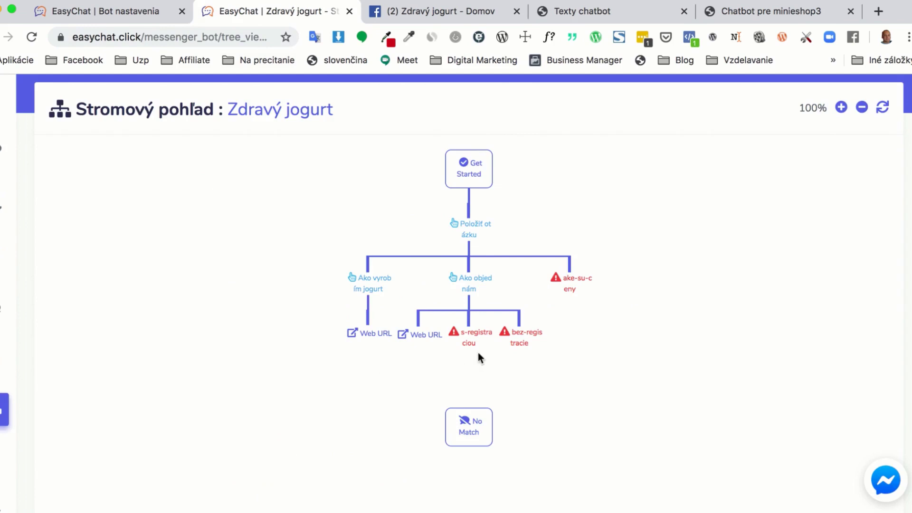
pyautogui.click(467, 340)
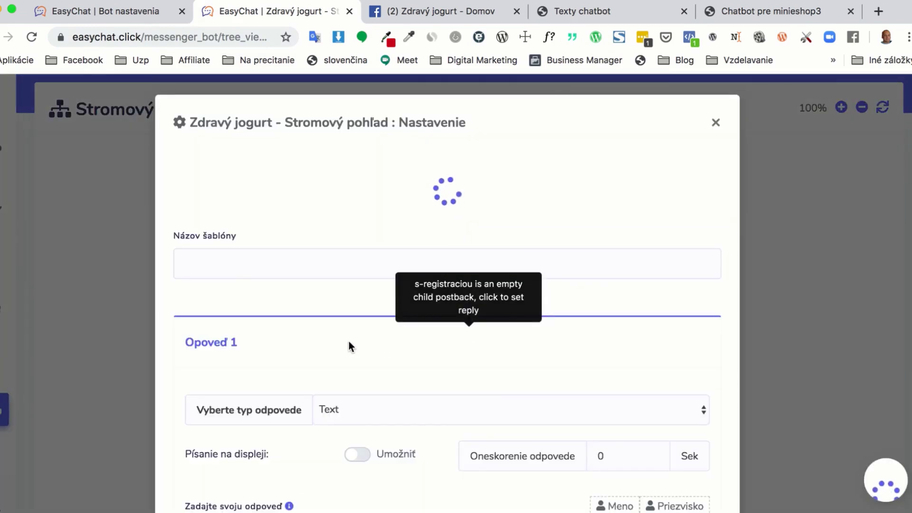
pyautogui.click(583, 14)
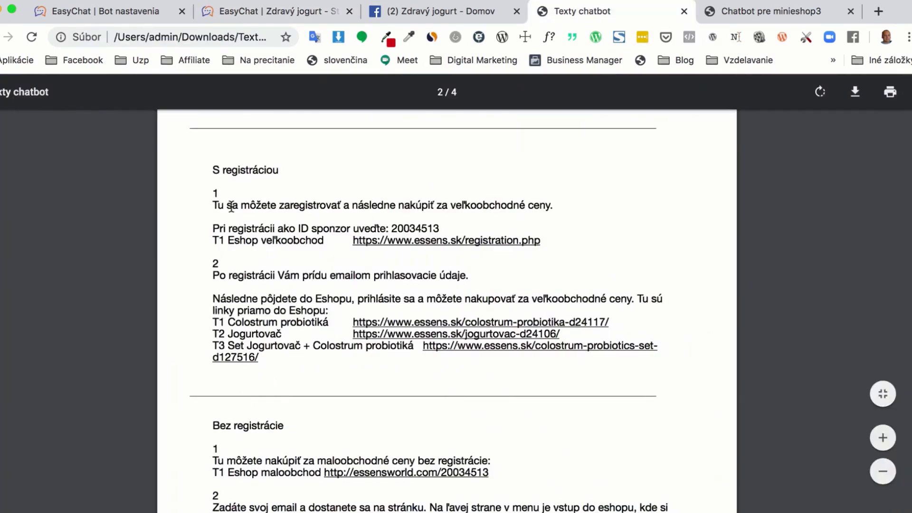
pyautogui.click(279, 12)
pyautogui.write('S registráciou')
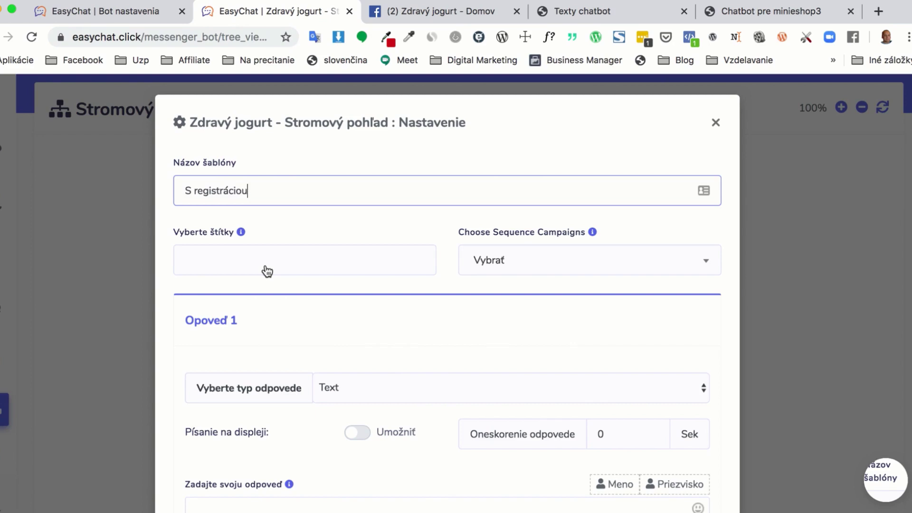
# Set the first reply's type to Text with buttons and paste the copied registration text as its answer
pyautogui.scroll(-3, 333, 338)
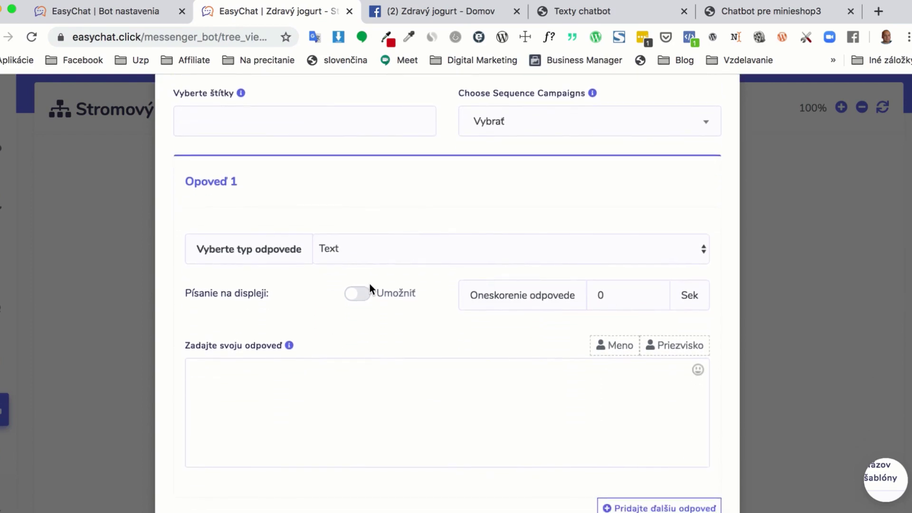
pyautogui.click(374, 248)
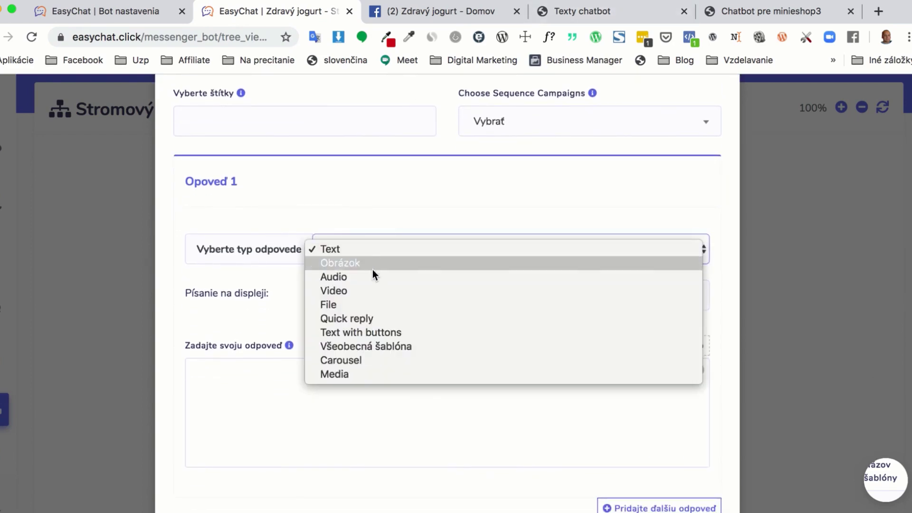
pyautogui.click(365, 333)
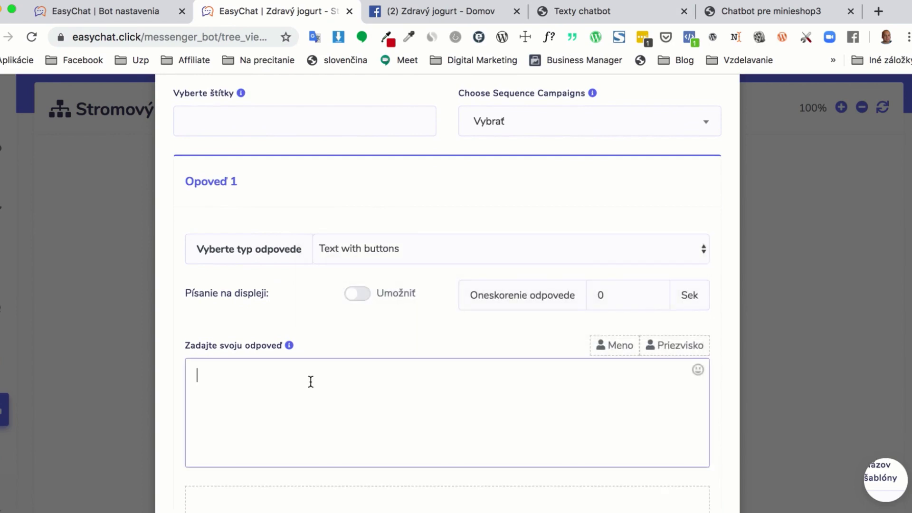
pyautogui.click(311, 382)
pyautogui.press('super+v')
# Copy the button label "Eshop veľkoobchod" from the Texty chatbot document and return to the template's button settings
pyautogui.press('super+4')
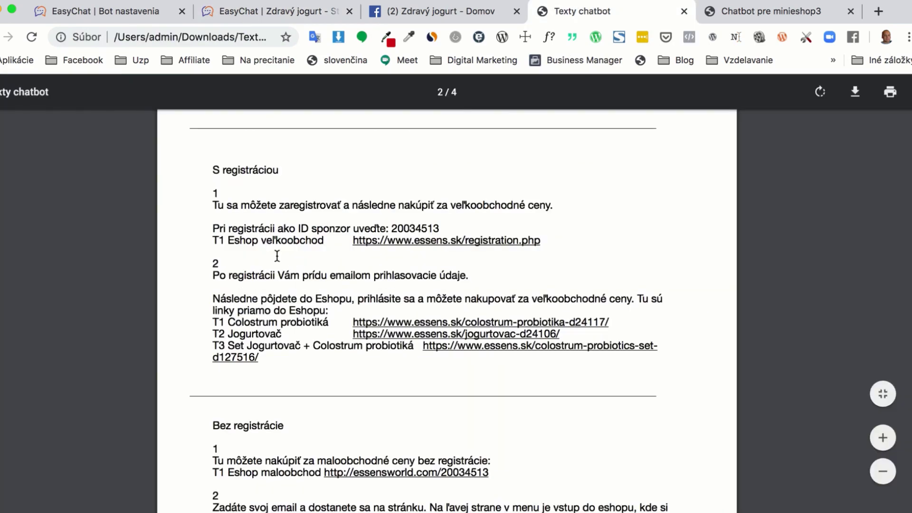
pyautogui.moveTo(228, 240); pyautogui.dragTo(326, 242)
pyautogui.press('super+c')
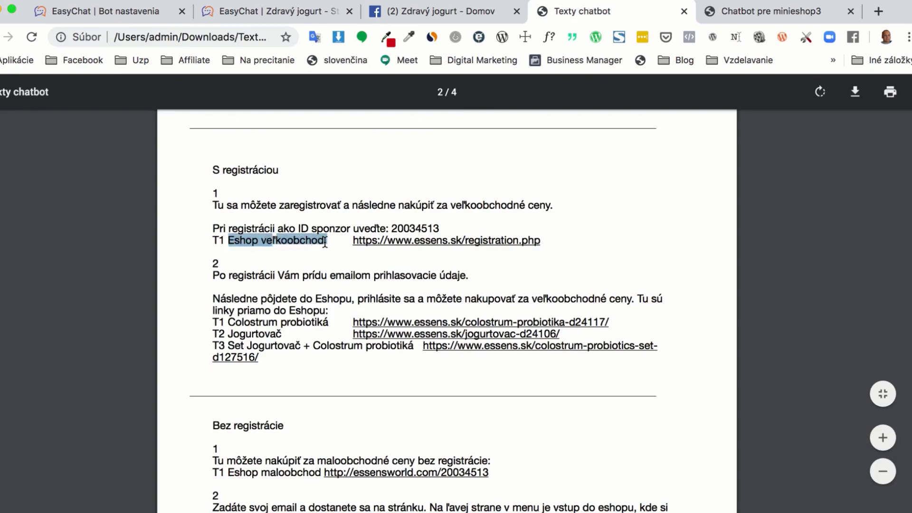
pyautogui.click(249, 16)
pyautogui.scroll(-3, 271, 419)
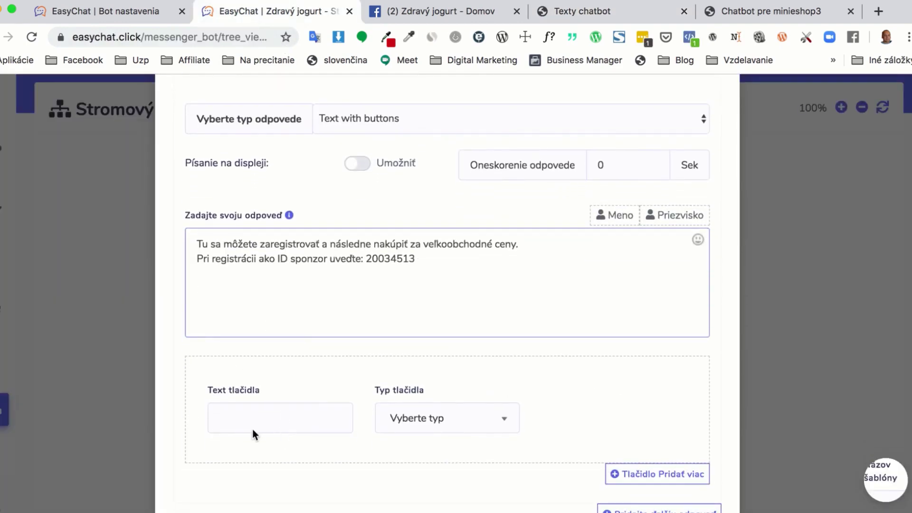
# Enable the typing display for the first reply and set its response delay to 1 second
pyautogui.click(358, 164)
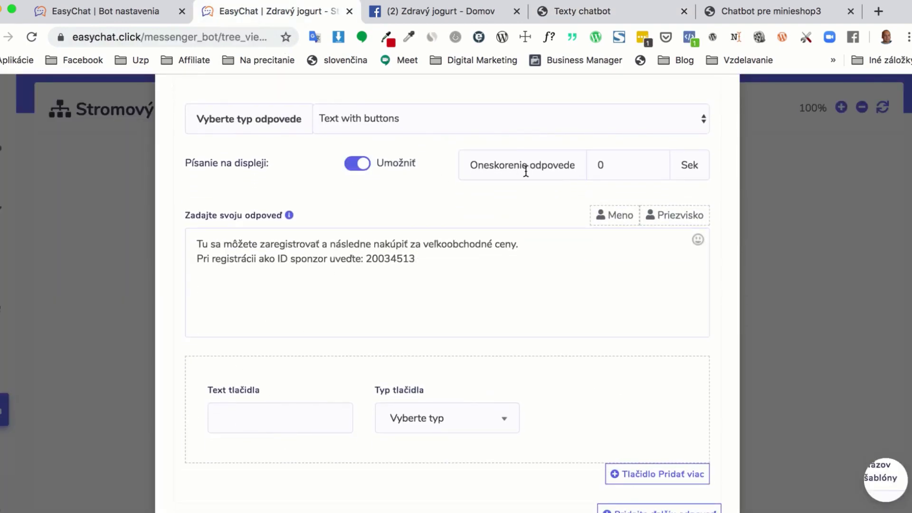
pyautogui.click(655, 162)
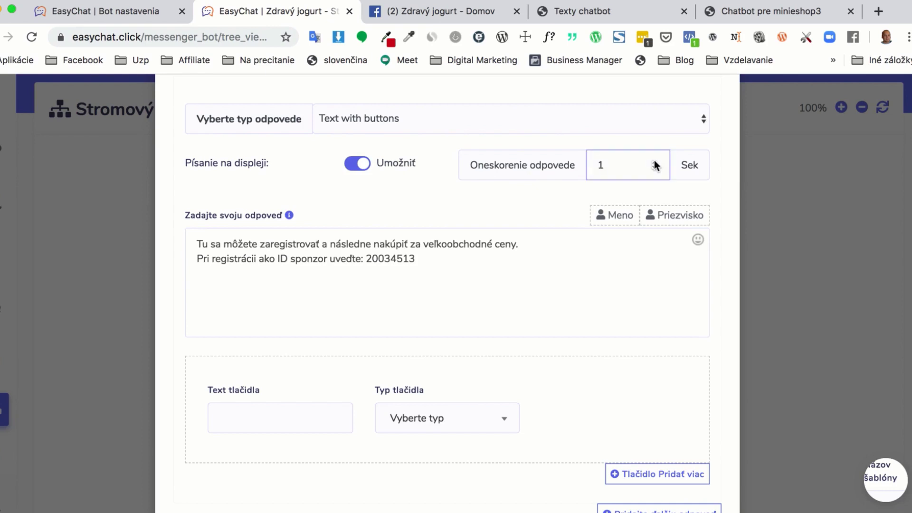
pyautogui.scroll(5, 620, 186)
pyautogui.scroll(-4, 620, 186)
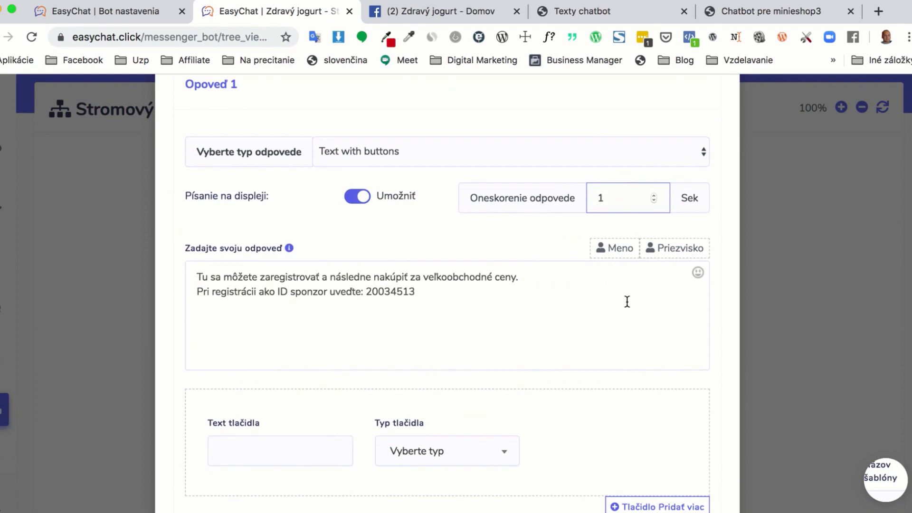
# Paste "Eshop veľkoobchod" as the text of the first reply's button
pyautogui.scroll(-3, 626, 299)
pyautogui.click(266, 383)
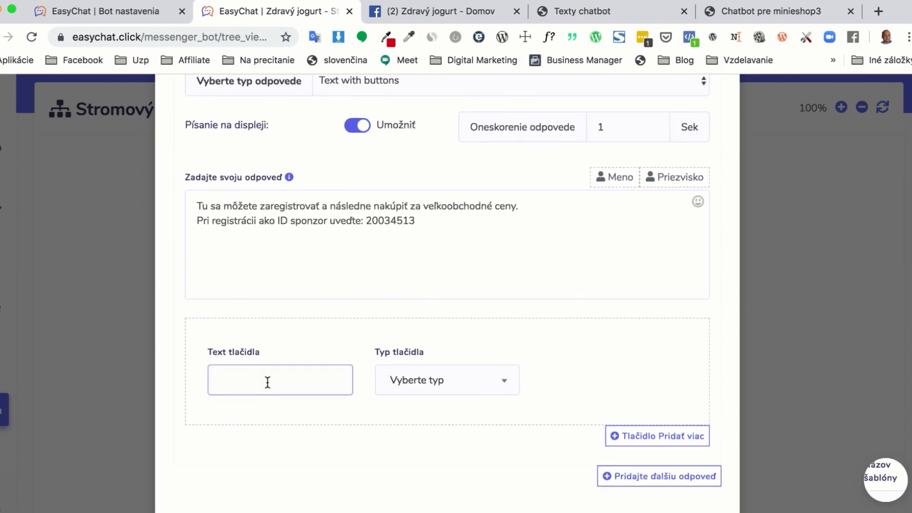
pyautogui.press('super+v')
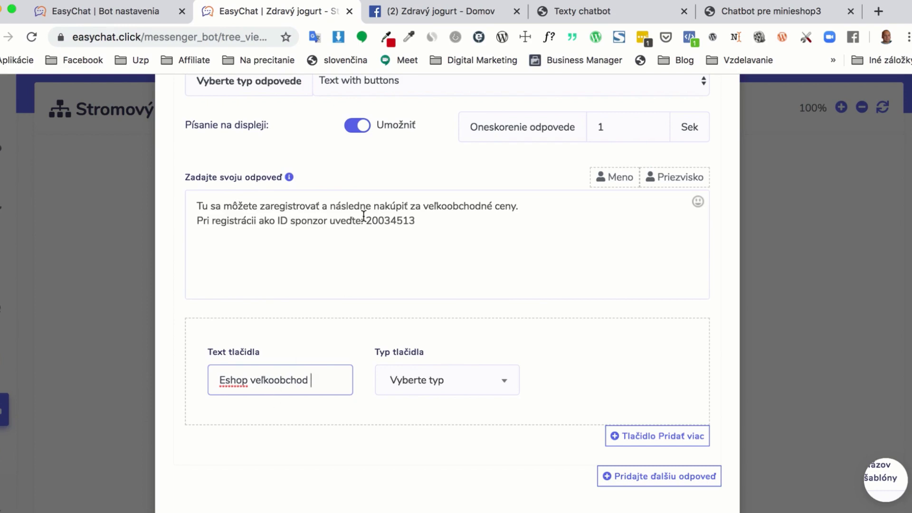
# Copy the link address of the Eshop veľkoobchod registration page from the Texty chatbot document
pyautogui.click(612, 11)
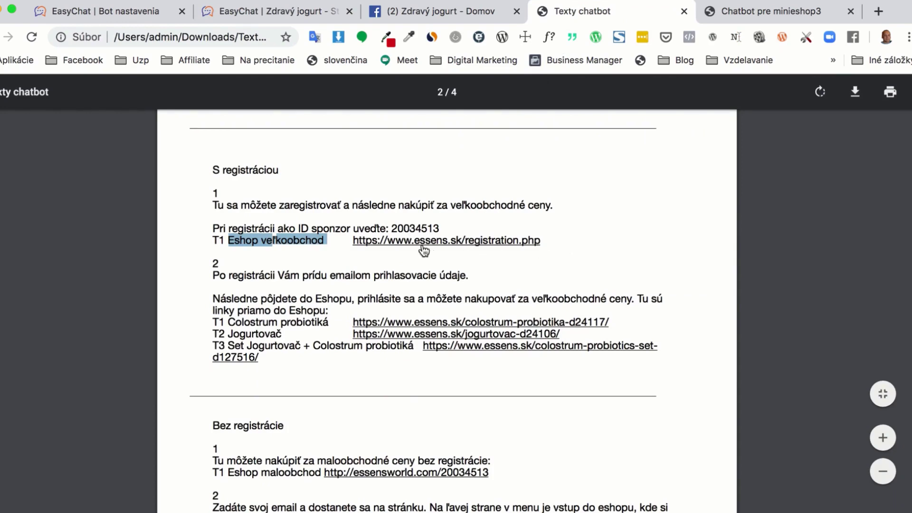
pyautogui.rightClick(385, 248)
pyautogui.click(396, 261)
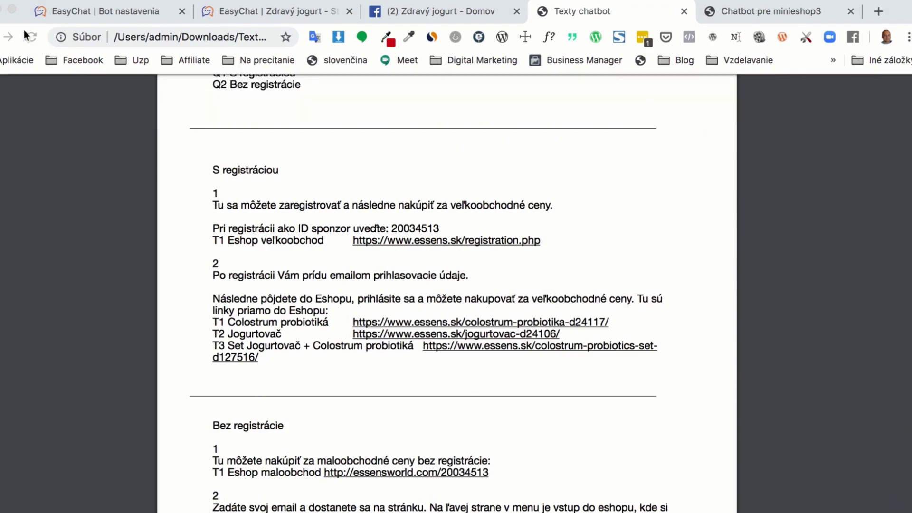
pyautogui.click(58, 53)
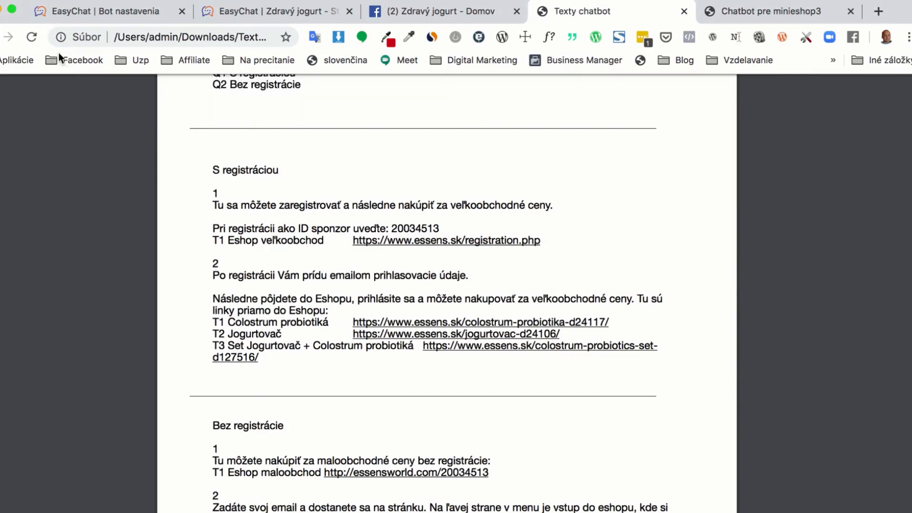
pyautogui.click(247, 13)
pyautogui.click(468, 388)
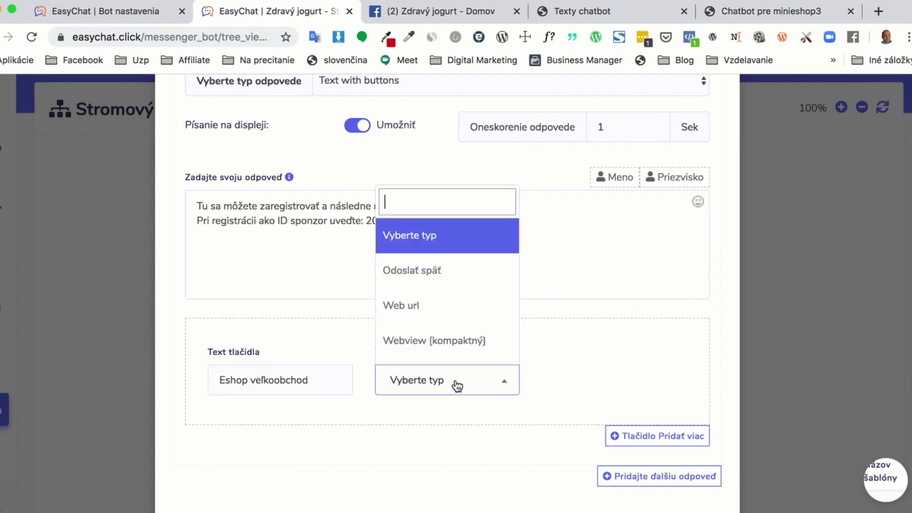
pyautogui.click(431, 315)
pyautogui.click(569, 387)
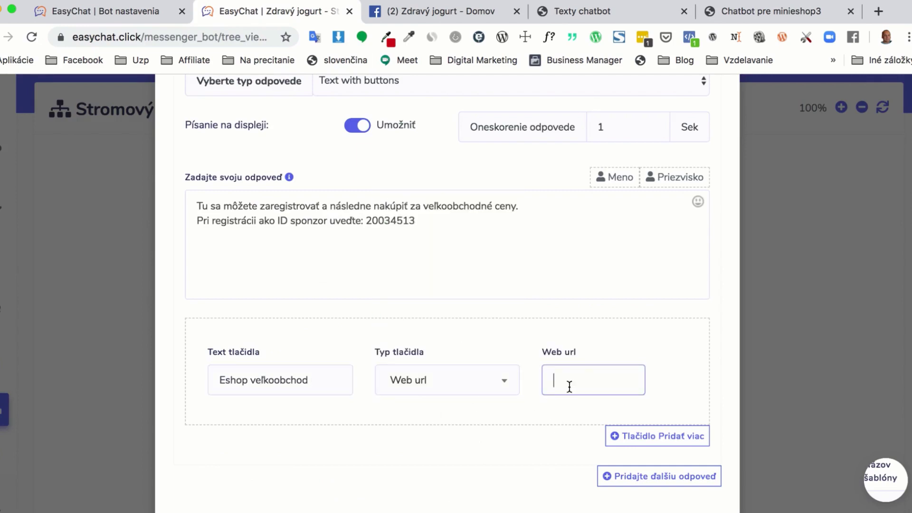
pyautogui.write('https://www.essens.sk/registration.php')
pyautogui.click(537, 435)
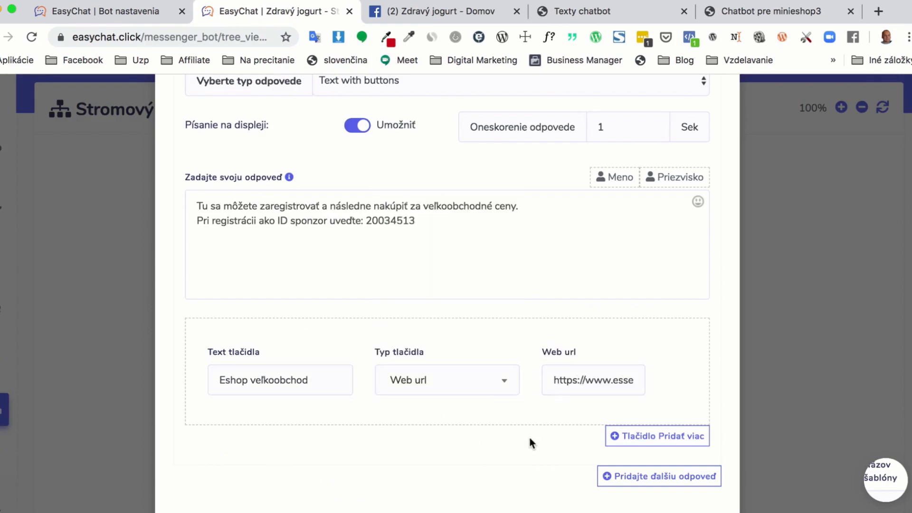
# Copy the second reply text under S registráciou, from "Po registrácii Vám prídu emailom" to "linky priamo do Eshopu:", in the Texty chatbot document
pyautogui.click(598, 10)
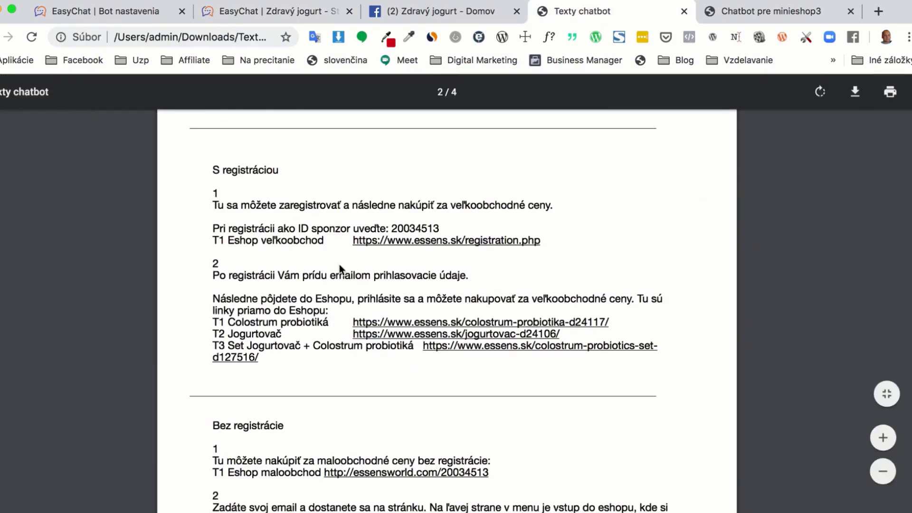
pyautogui.scroll(-2, 341, 264)
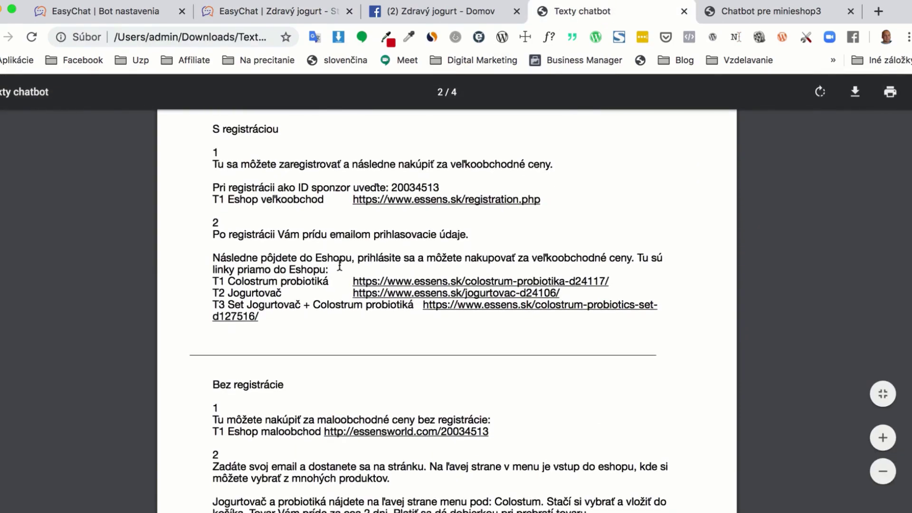
pyautogui.scroll(-2, 283, 255)
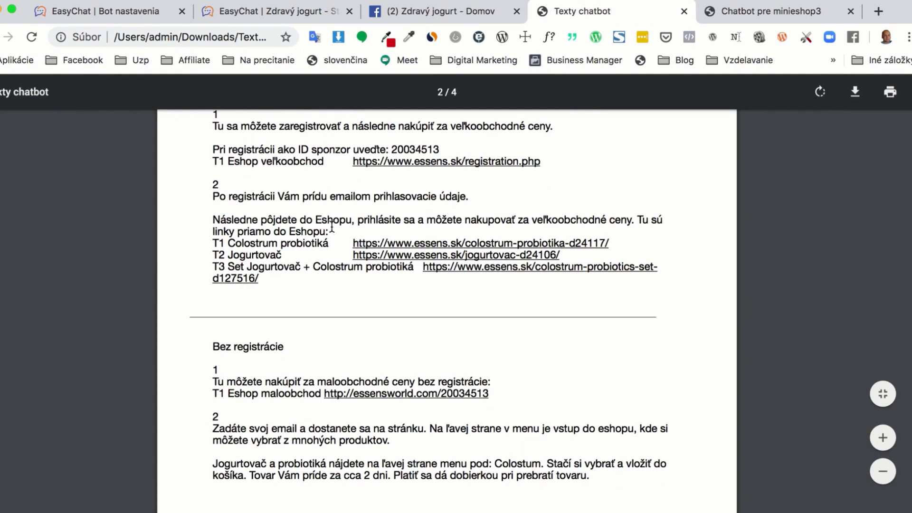
pyautogui.moveTo(334, 232); pyautogui.dragTo(213, 204)
pyautogui.press('super+c')
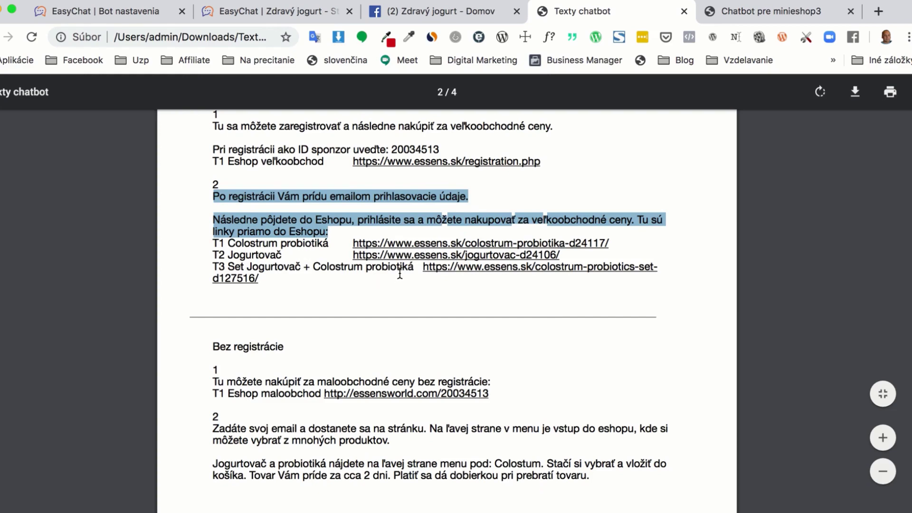
# Add a second reply to the EasyChat template and set its type to Text with buttons
pyautogui.click(276, 13)
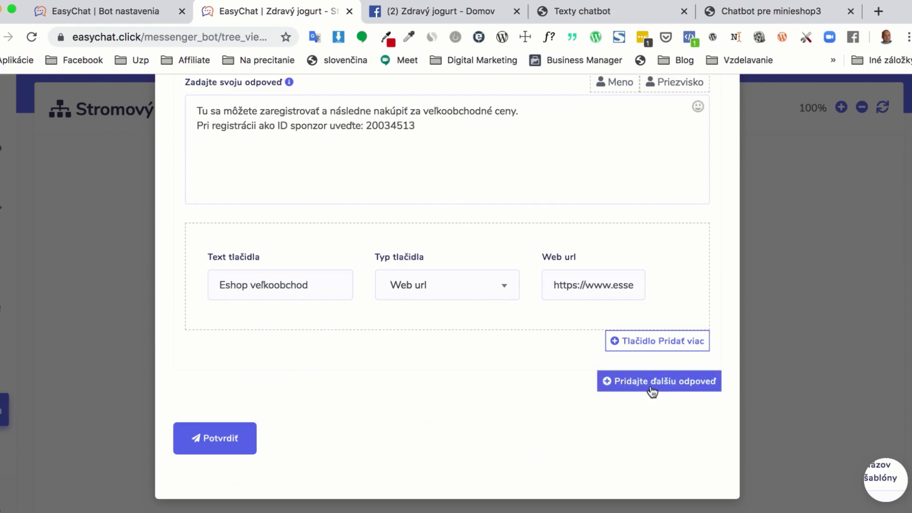
pyautogui.click(646, 387)
pyautogui.scroll(-5, 516, 384)
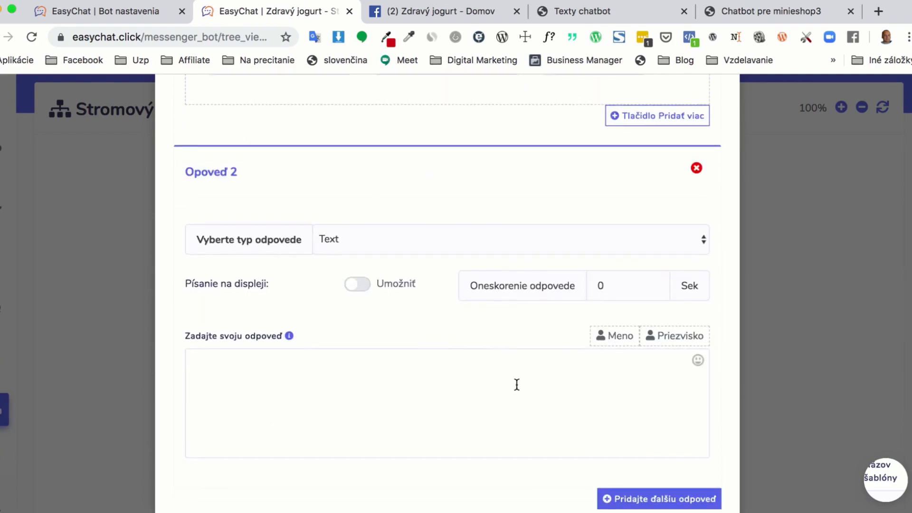
pyautogui.click(440, 243)
pyautogui.click(381, 318)
# Enable the second reply's typing display with a 3-second response delay and paste the copied post-registration text as its message
pyautogui.click(363, 278)
pyautogui.click(655, 279)
pyautogui.click(654, 279)
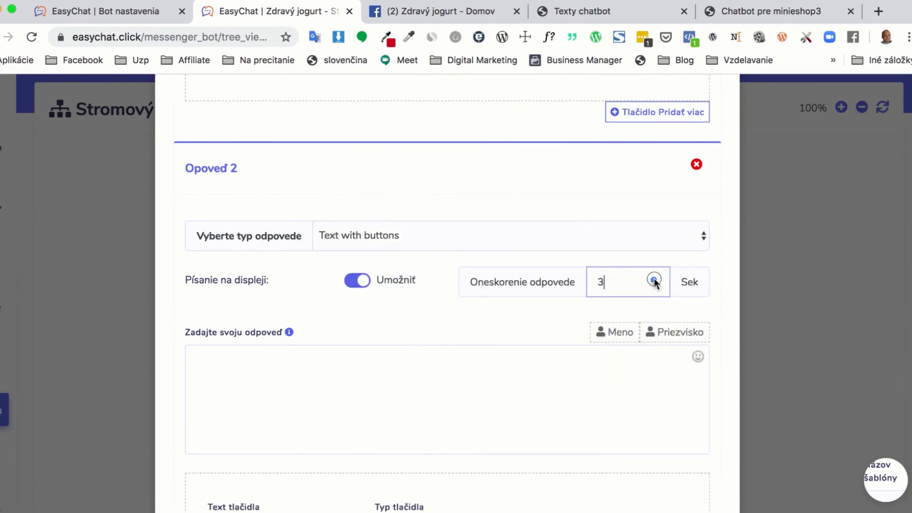
pyautogui.scroll(7, 435, 299)
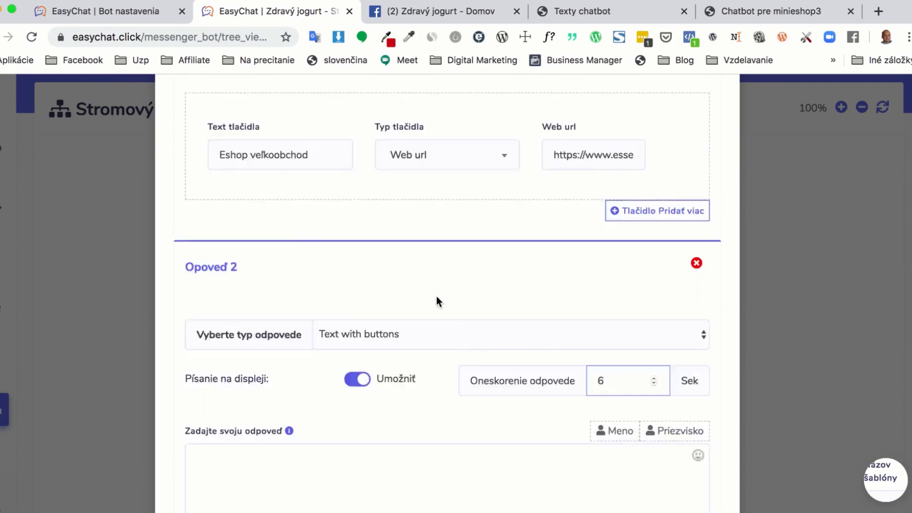
pyautogui.scroll(-3, 437, 299)
pyautogui.scroll(-5, 437, 296)
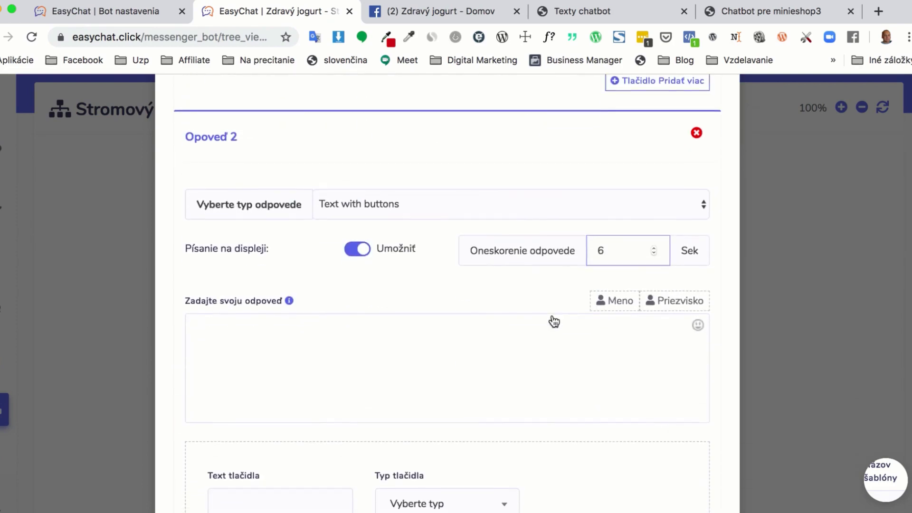
pyautogui.click(653, 245)
pyautogui.click(653, 245)
pyautogui.click(654, 245)
pyautogui.click(311, 319)
pyautogui.press('super+v')
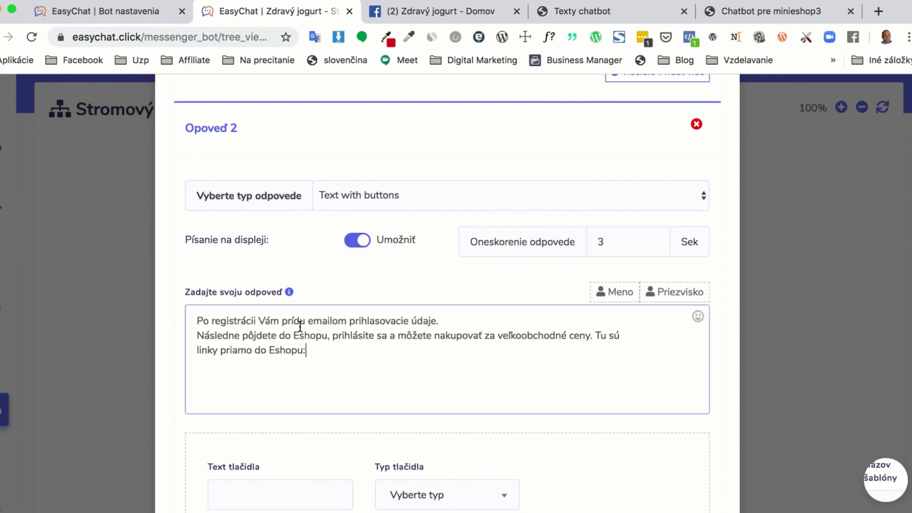
# Copy "Colostrum probiotiká" from the Texty chatbot document and paste it as the text of the second reply's first button
pyautogui.click(572, 10)
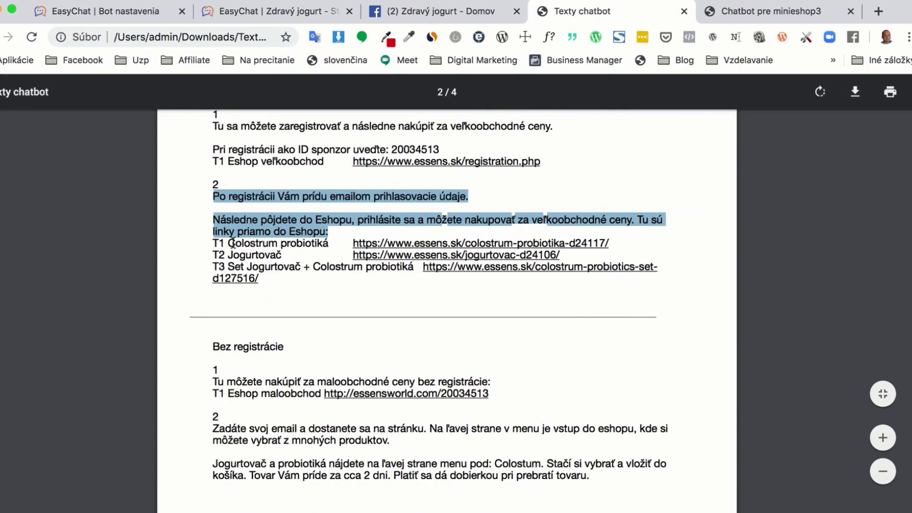
pyautogui.moveTo(232, 243); pyautogui.dragTo(327, 244)
pyautogui.press('super+c')
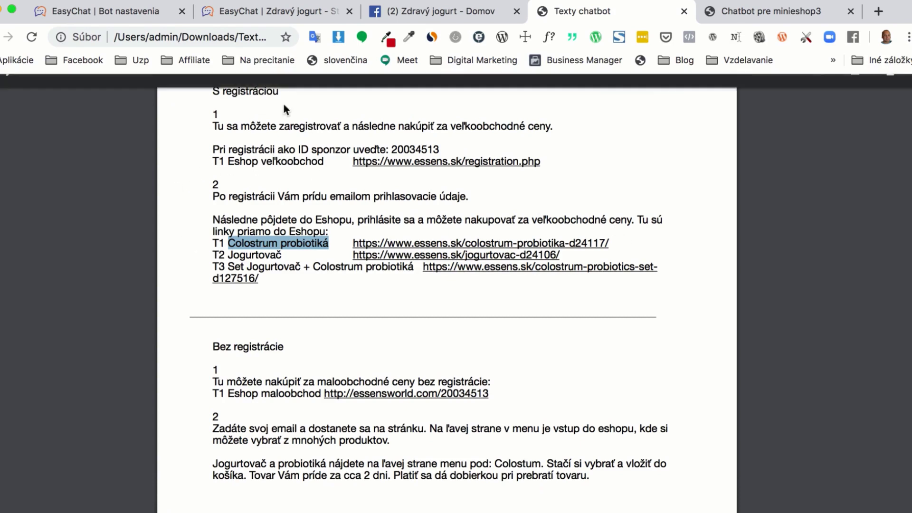
pyautogui.click(276, 11)
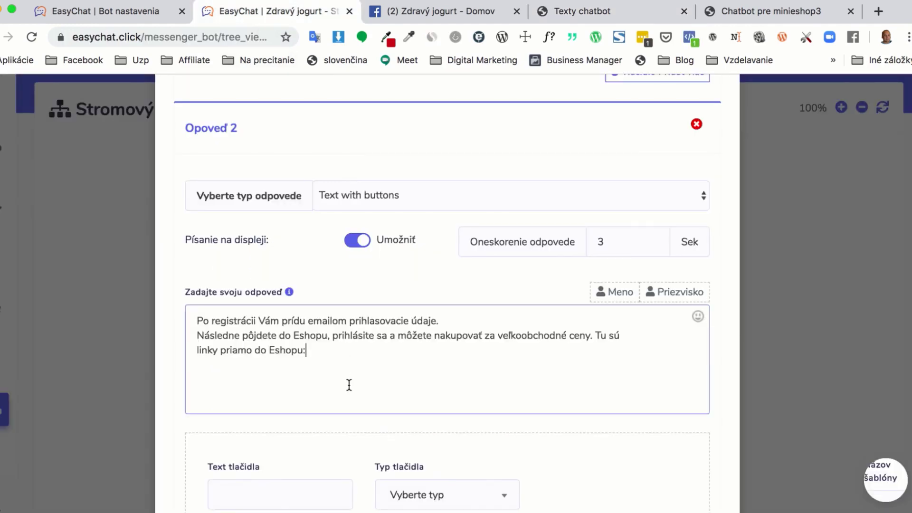
pyautogui.scroll(-3, 349, 383)
pyautogui.click(272, 353)
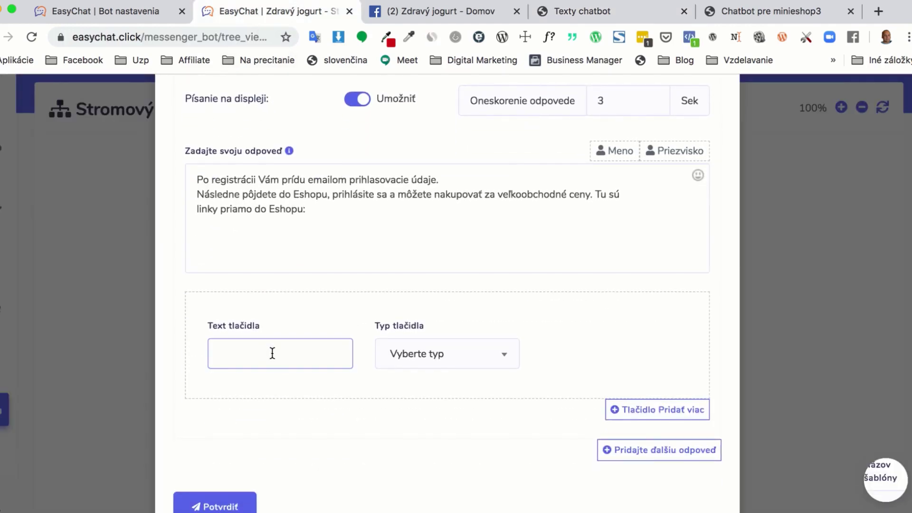
pyautogui.press('super+v')
pyautogui.click(424, 353)
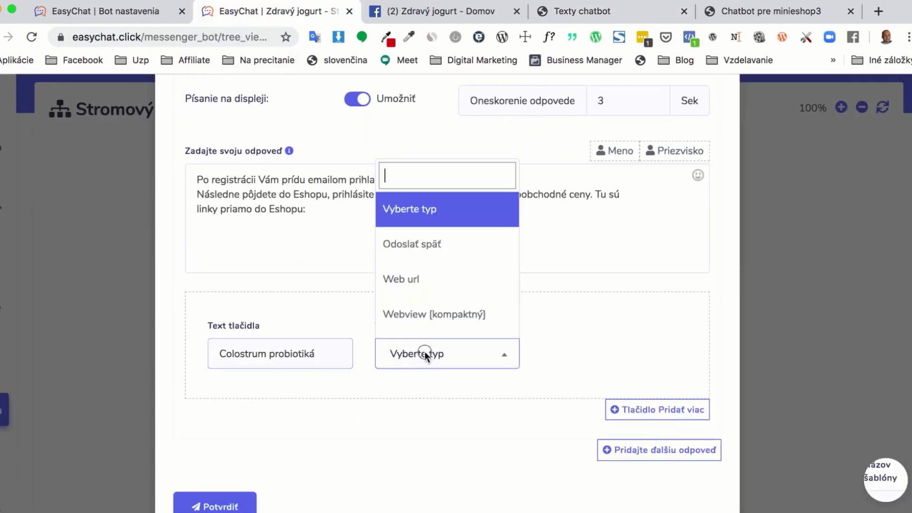
pyautogui.click(425, 294)
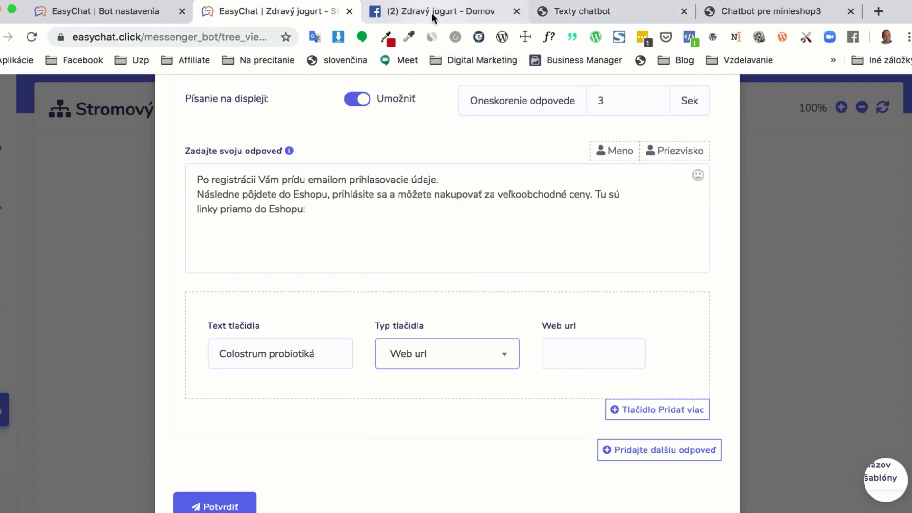
pyautogui.click(575, 12)
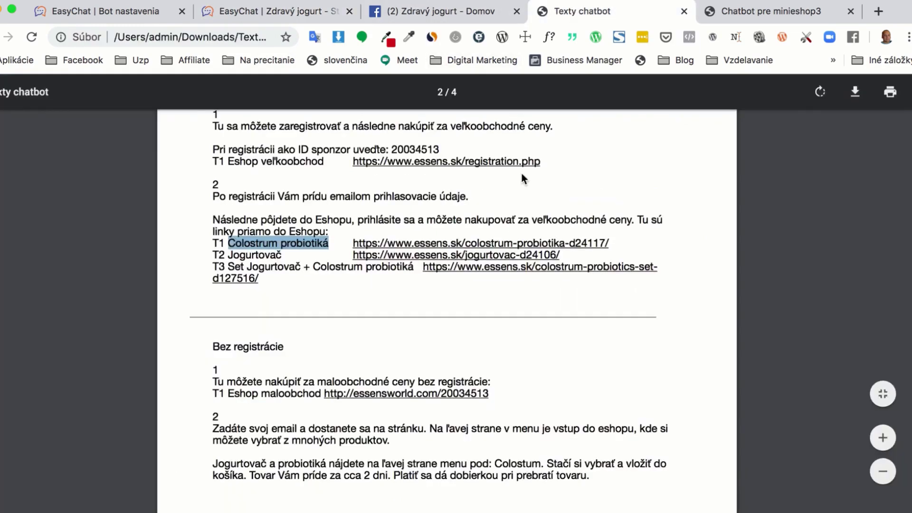
pyautogui.rightClick(549, 242)
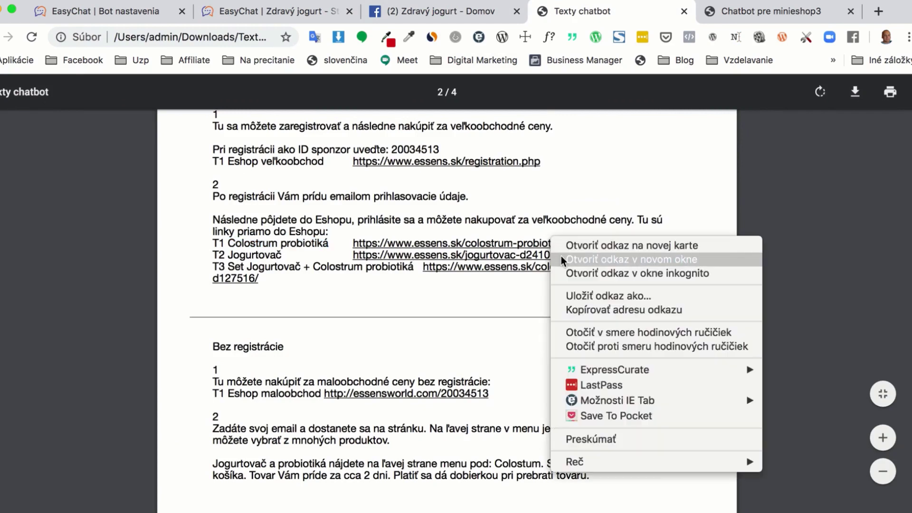
pyautogui.click(562, 259)
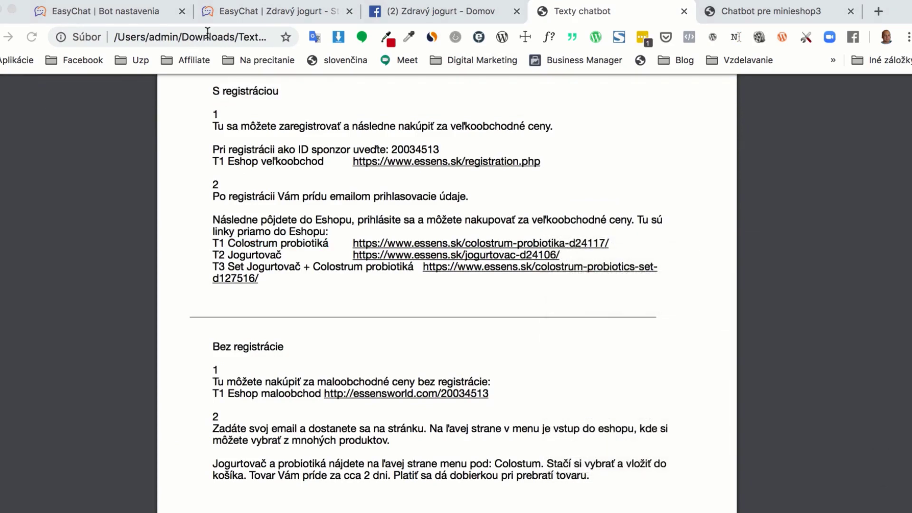
pyautogui.click(238, 1)
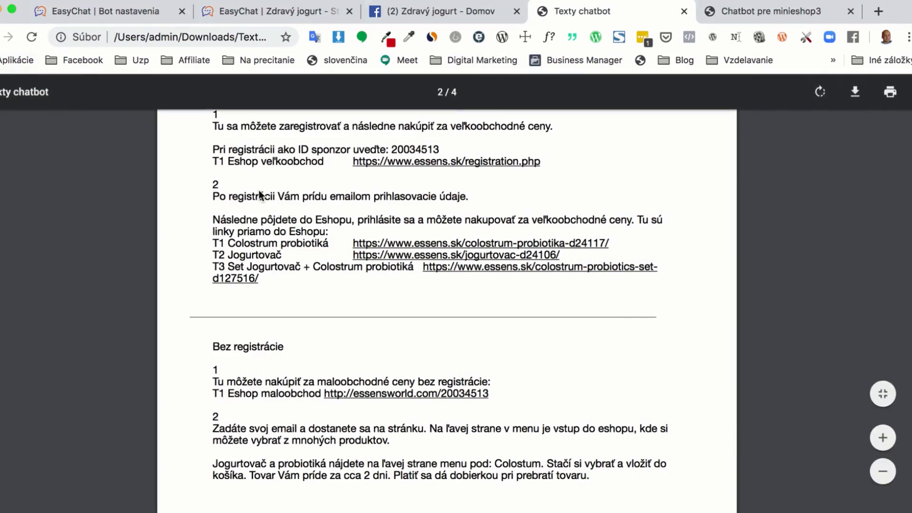
pyautogui.click(239, 10)
pyautogui.click(571, 359)
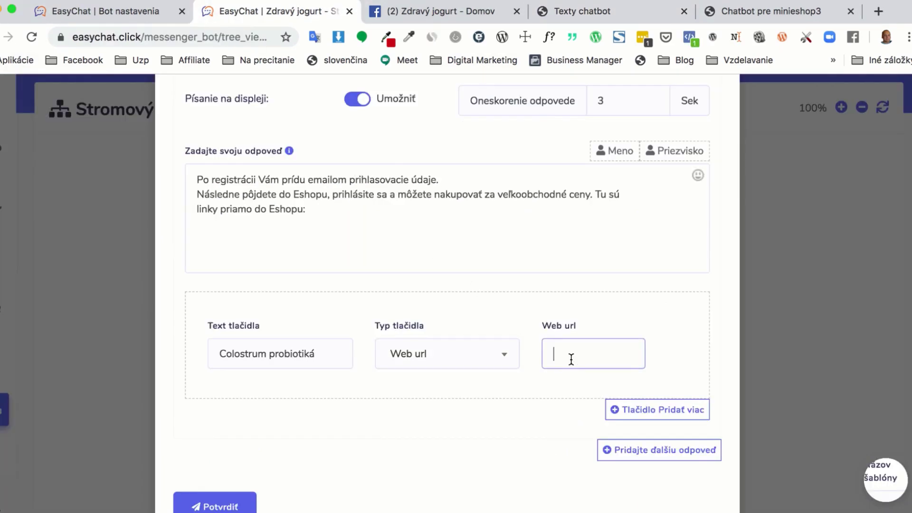
pyautogui.press('super+v')
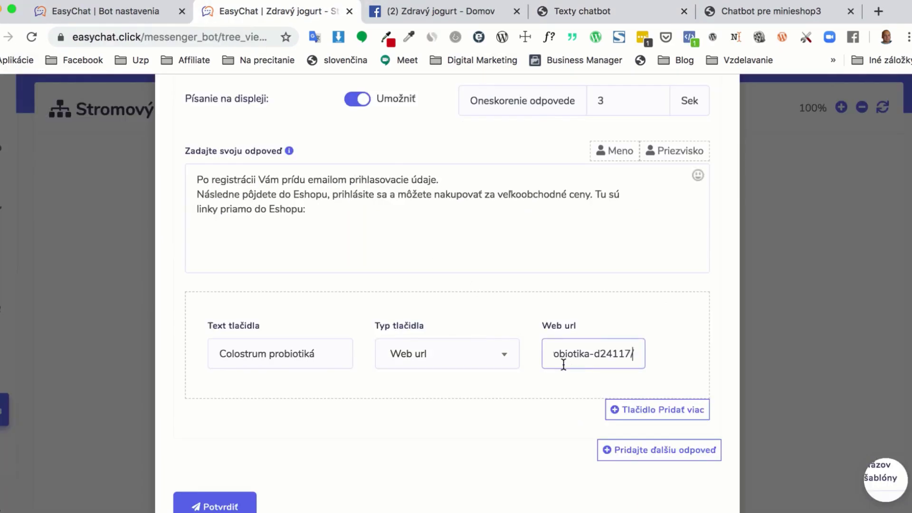
# Add a second button to the second reply with the text "Jogurtovač" copied from the Texty chatbot document
pyautogui.click(642, 413)
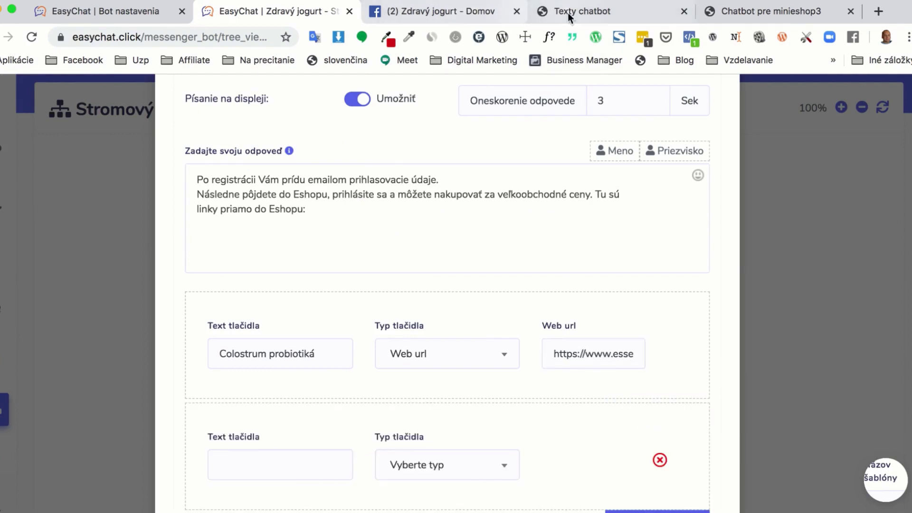
pyautogui.click(585, 16)
pyautogui.moveTo(284, 254); pyautogui.dragTo(230, 255)
pyautogui.press('super+c')
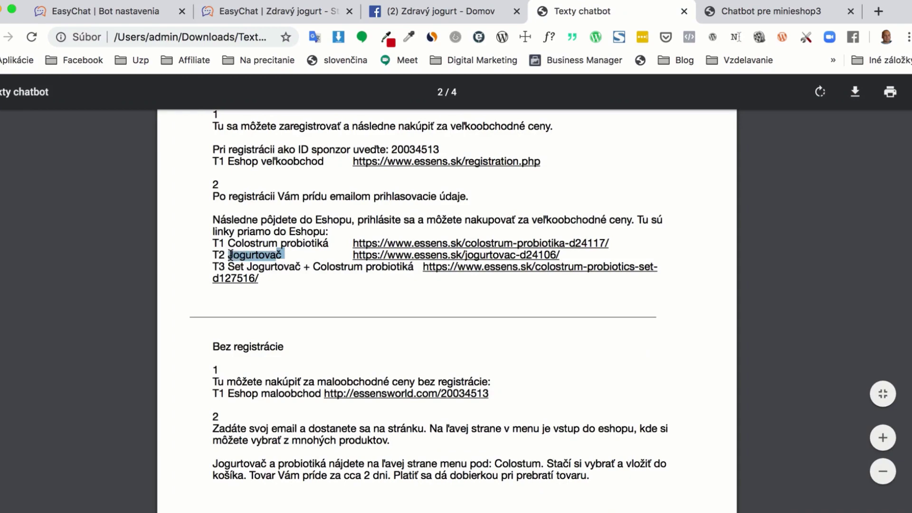
pyautogui.click(234, 14)
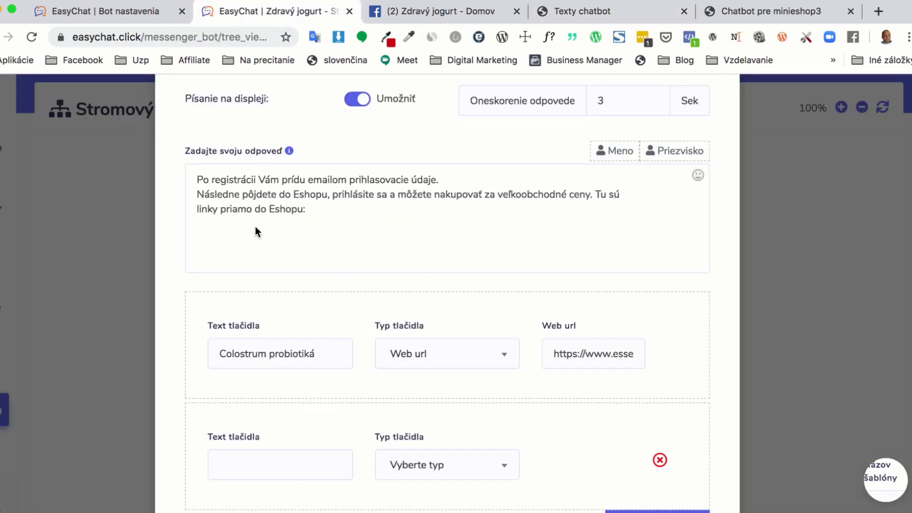
pyautogui.click(262, 457)
pyautogui.press('super+v')
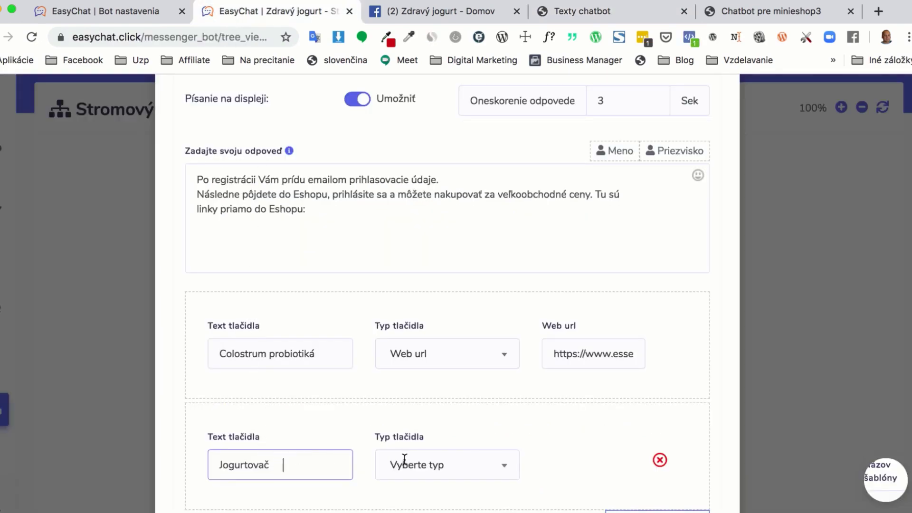
pyautogui.click(414, 466)
pyautogui.click(406, 389)
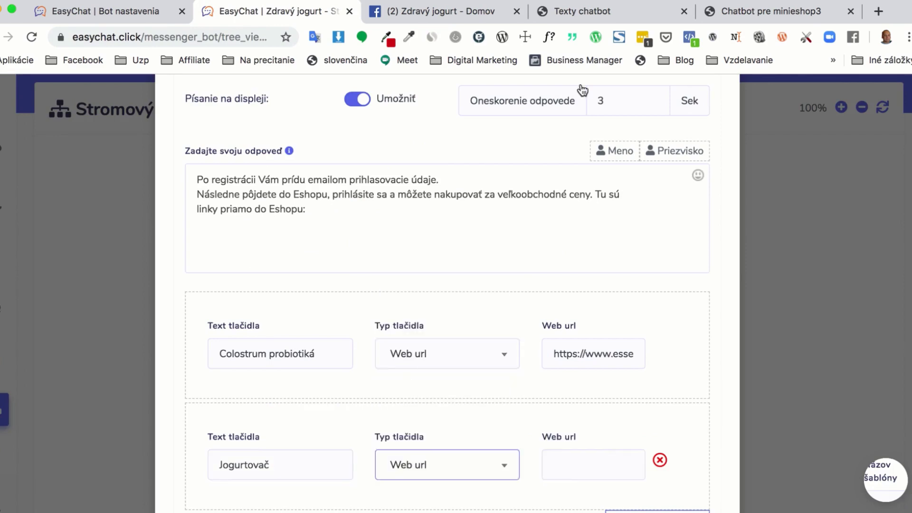
pyautogui.click(592, 12)
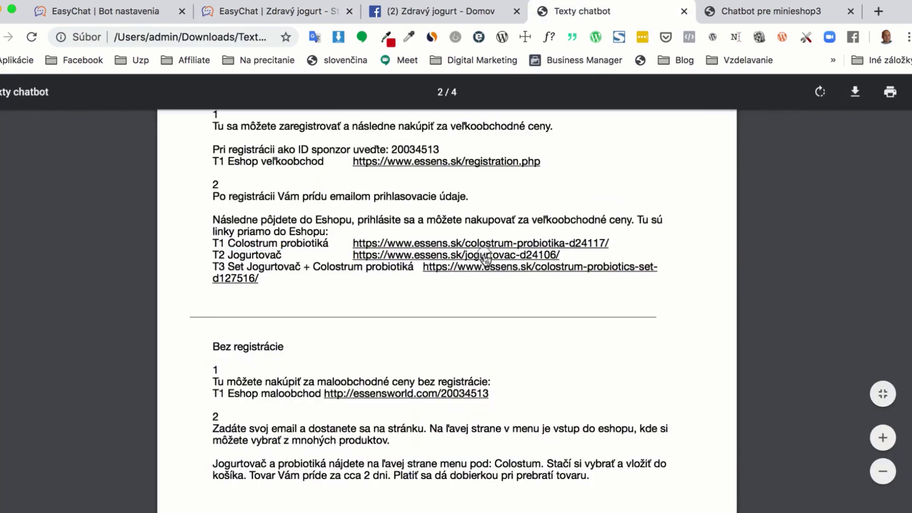
pyautogui.rightClick(486, 255)
pyautogui.click(492, 273)
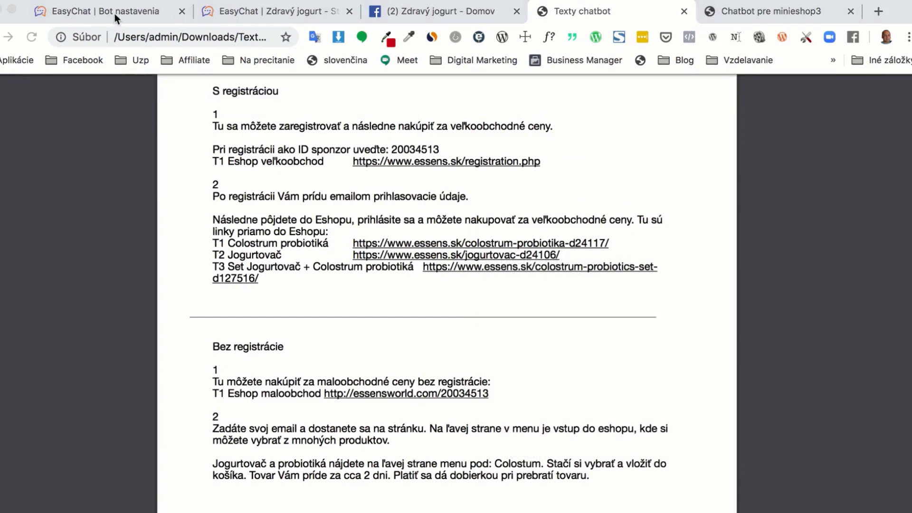
pyautogui.click(469, 426)
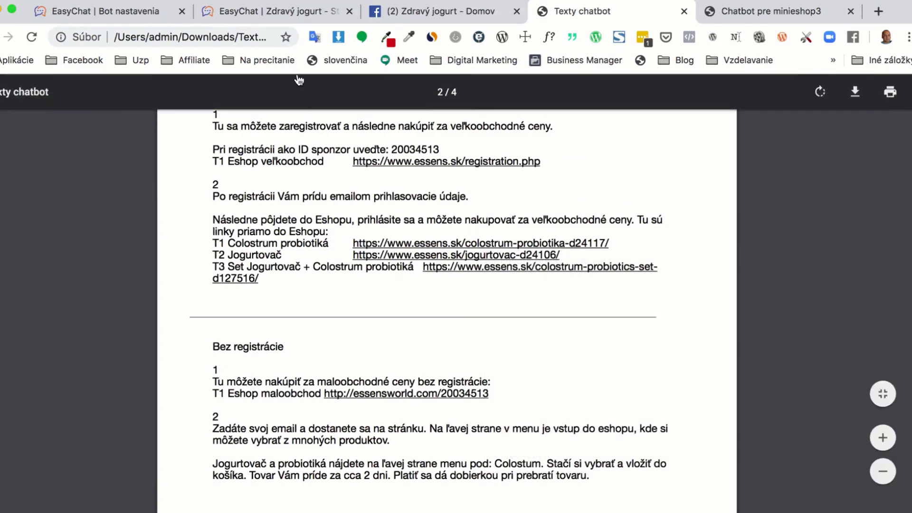
pyautogui.click(280, 10)
pyautogui.click(577, 460)
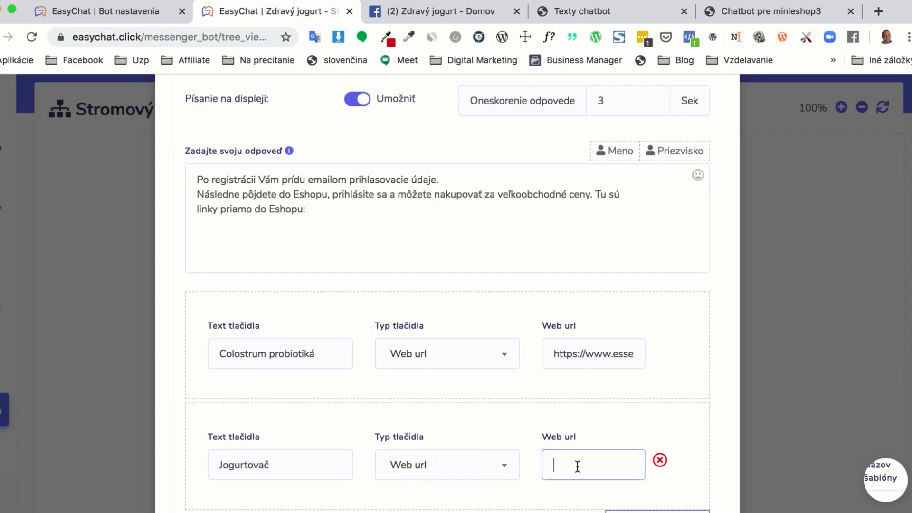
pyautogui.hotkey('ctrl', 'v')
# Add a third button to the second reply with the text "Set Jogurtovač + Colostrum probiotiká" copied from the Texty chatbot document
pyautogui.scroll(-4, 523, 468)
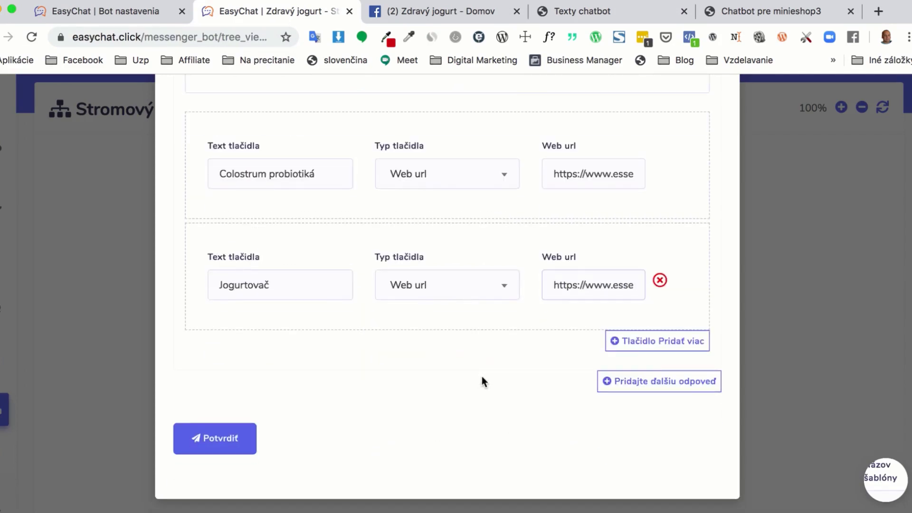
pyautogui.click(636, 343)
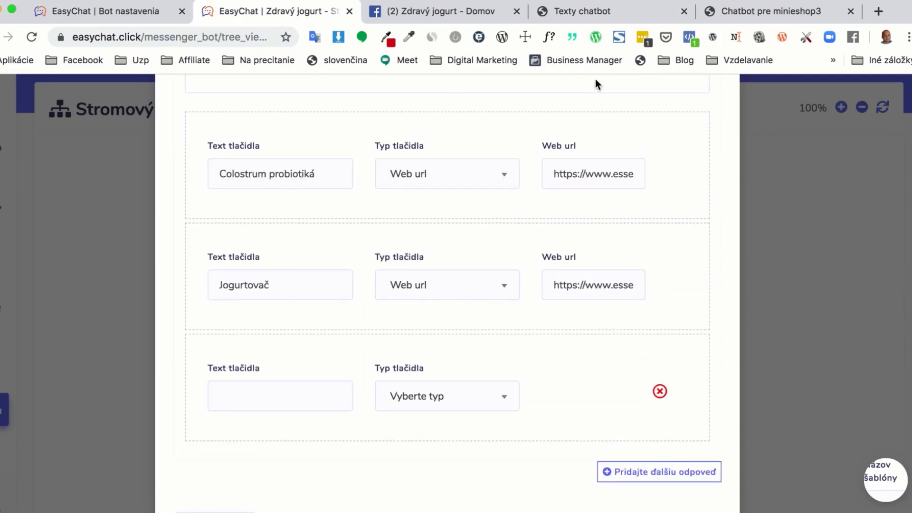
pyautogui.click(574, 11)
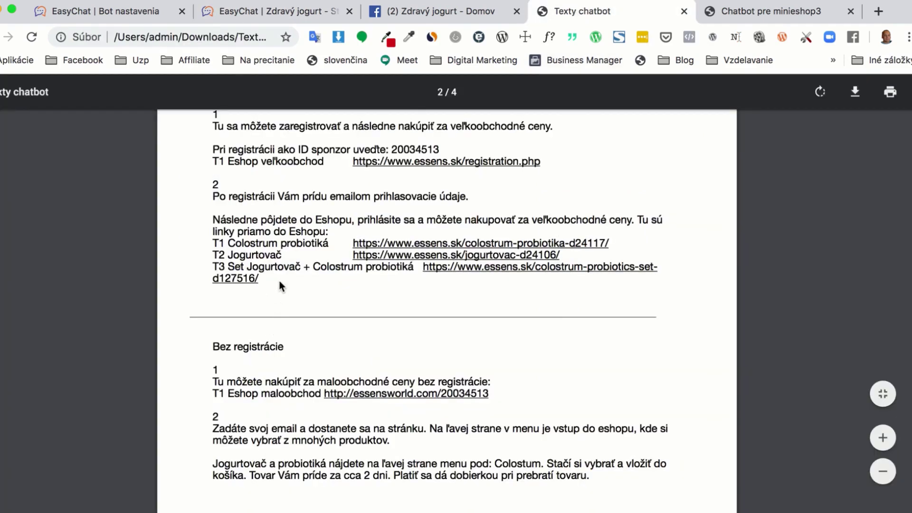
pyautogui.moveTo(228, 266); pyautogui.dragTo(411, 265)
pyautogui.press('super+c')
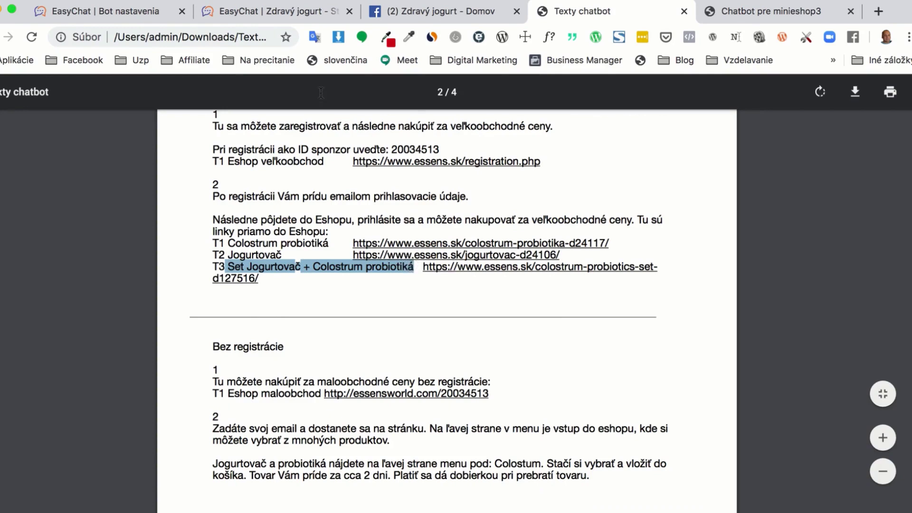
pyautogui.click(231, 11)
pyautogui.click(284, 394)
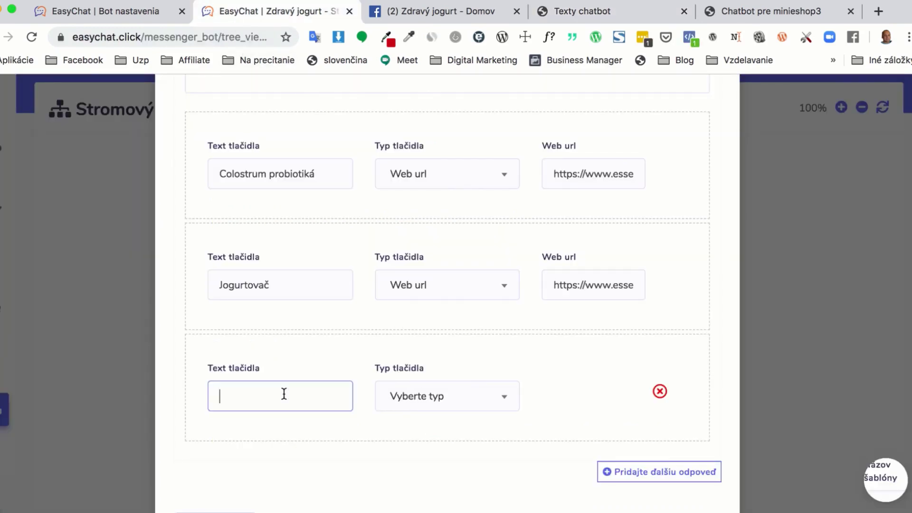
pyautogui.press('super+v')
pyautogui.click(418, 397)
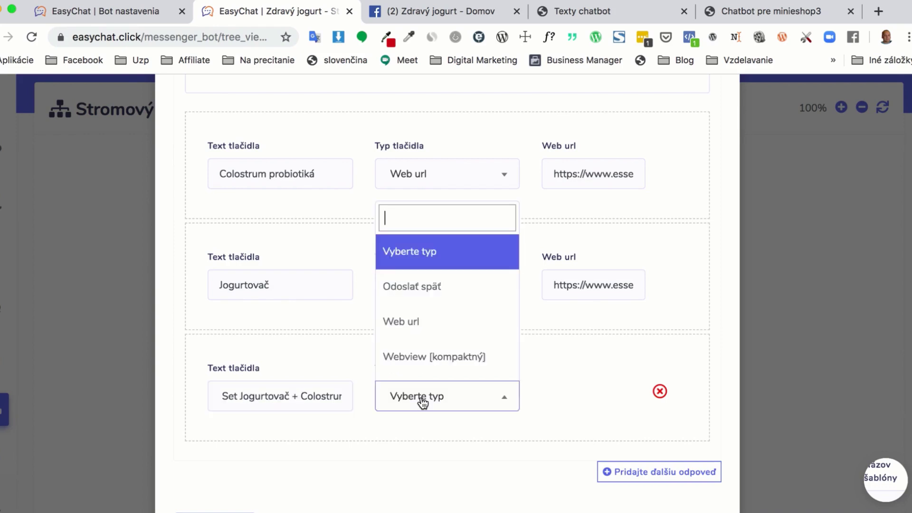
pyautogui.click(415, 324)
pyautogui.click(572, 12)
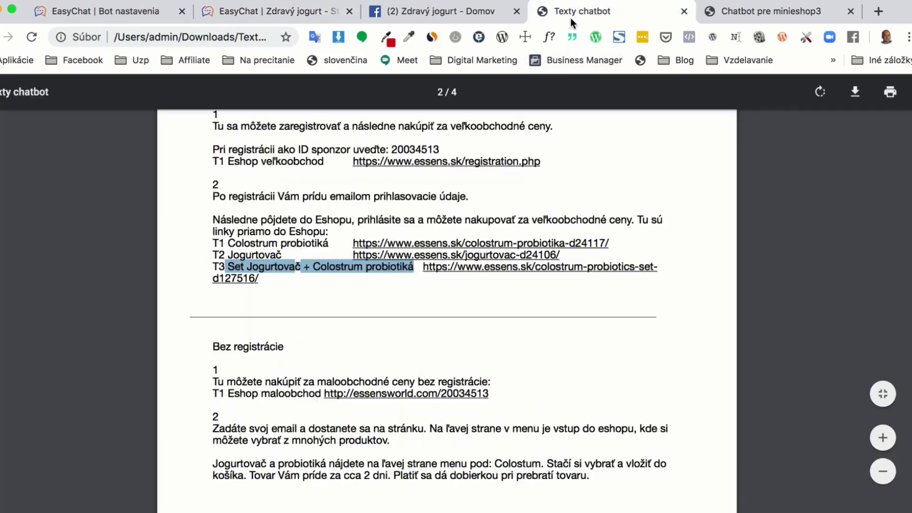
pyautogui.rightClick(461, 269)
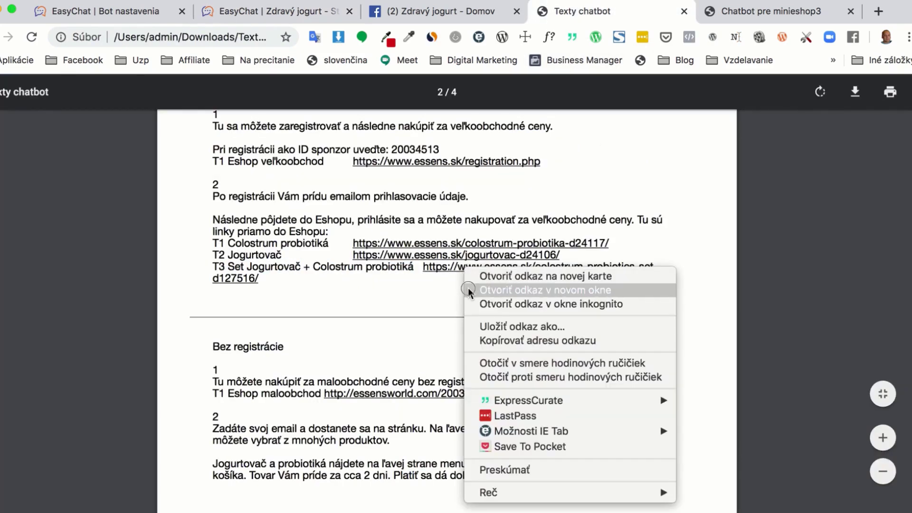
pyautogui.click(467, 288)
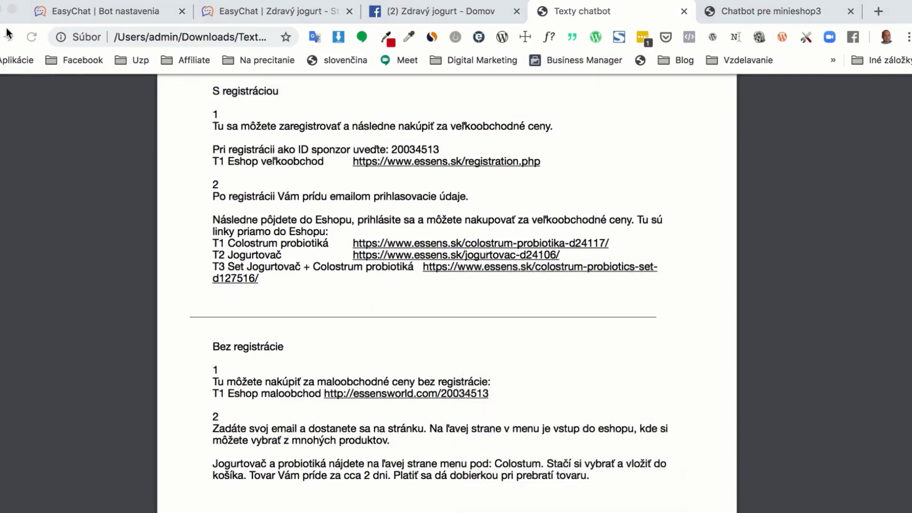
pyautogui.click(249, 10)
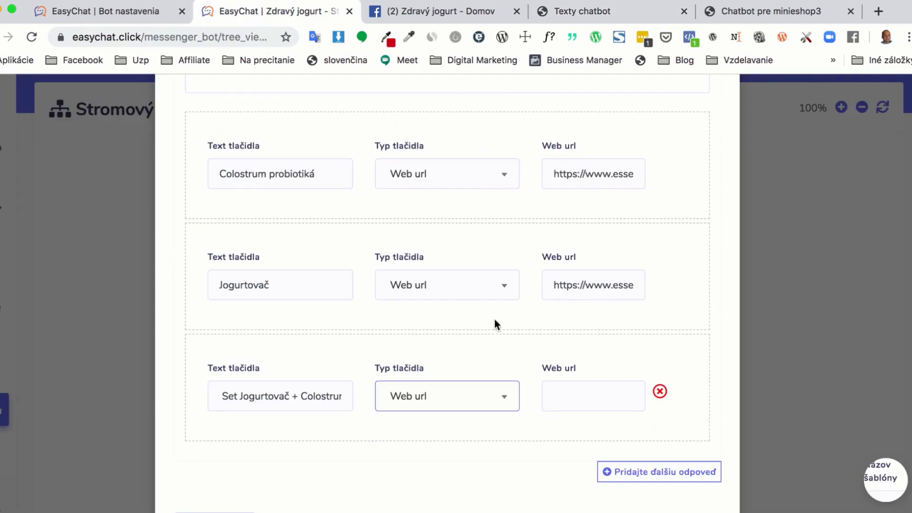
pyautogui.click(589, 398)
pyautogui.press('super+v')
pyautogui.click(536, 451)
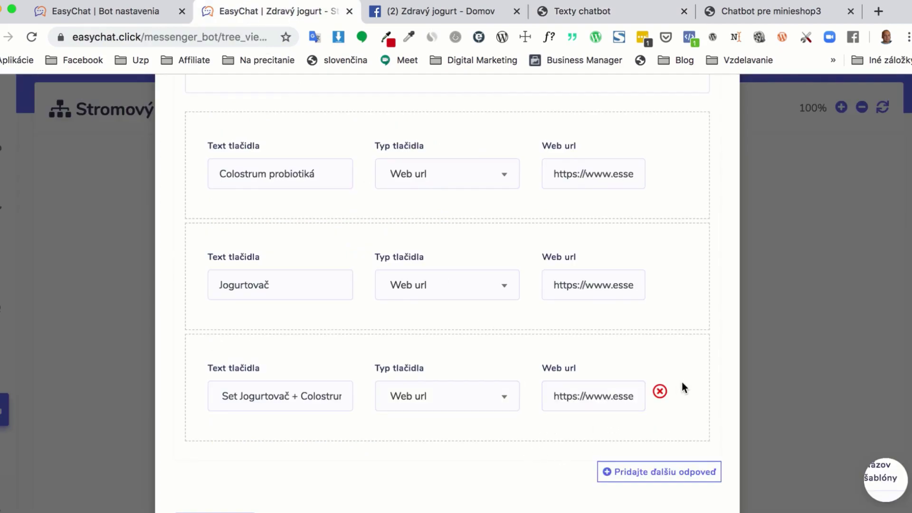
# Review and save the S registráciou template, then close its settings to return to the tree view
pyautogui.scroll(6, 682, 383)
pyautogui.scroll(9, 682, 381)
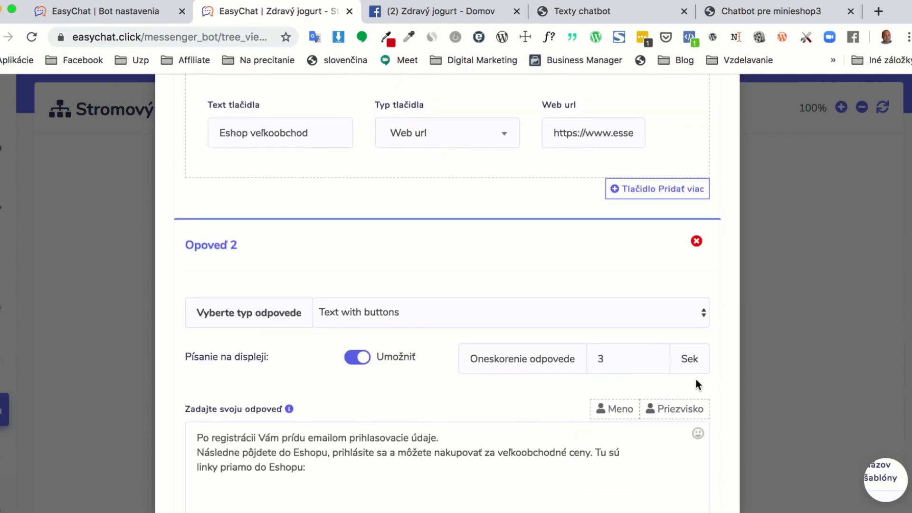
pyautogui.scroll(6, 697, 380)
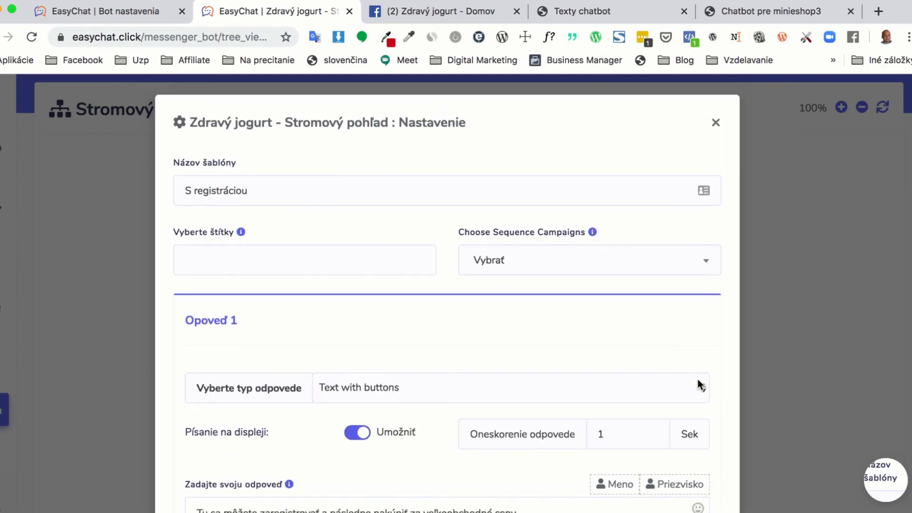
pyautogui.scroll(-20, 699, 378)
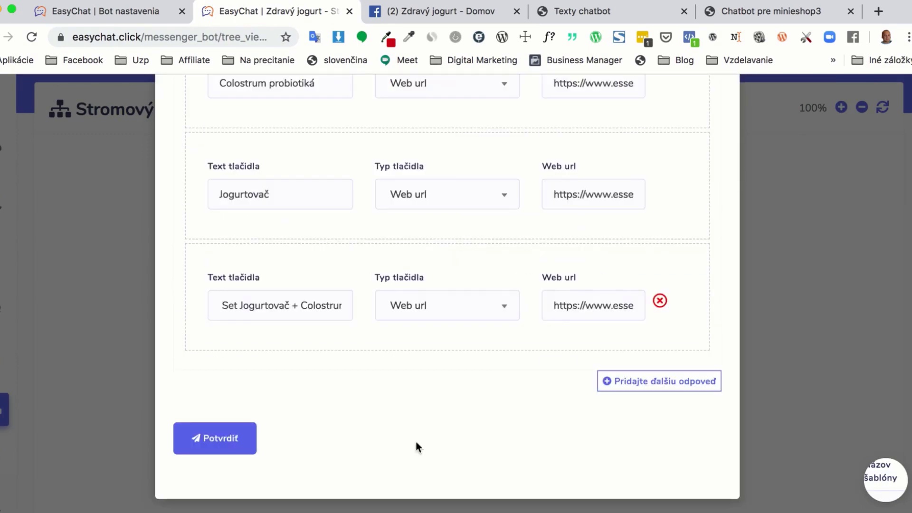
pyautogui.click(230, 443)
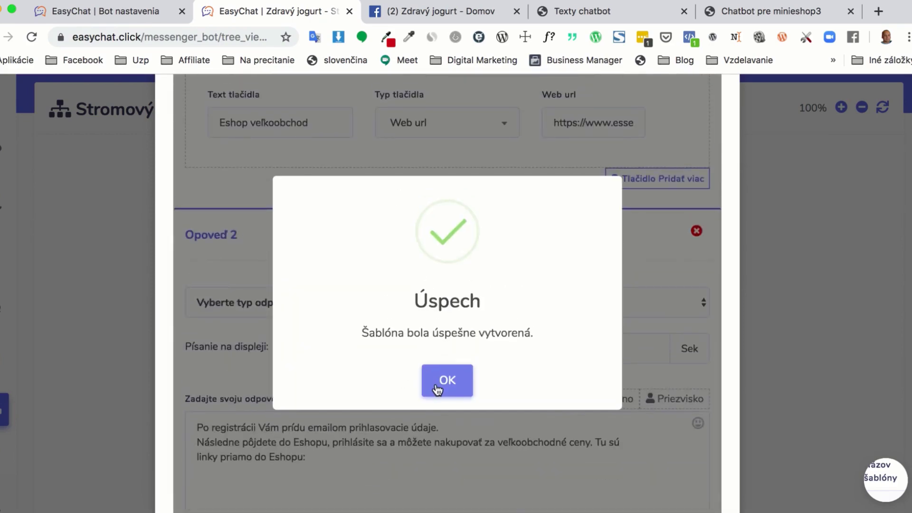
pyautogui.click(435, 383)
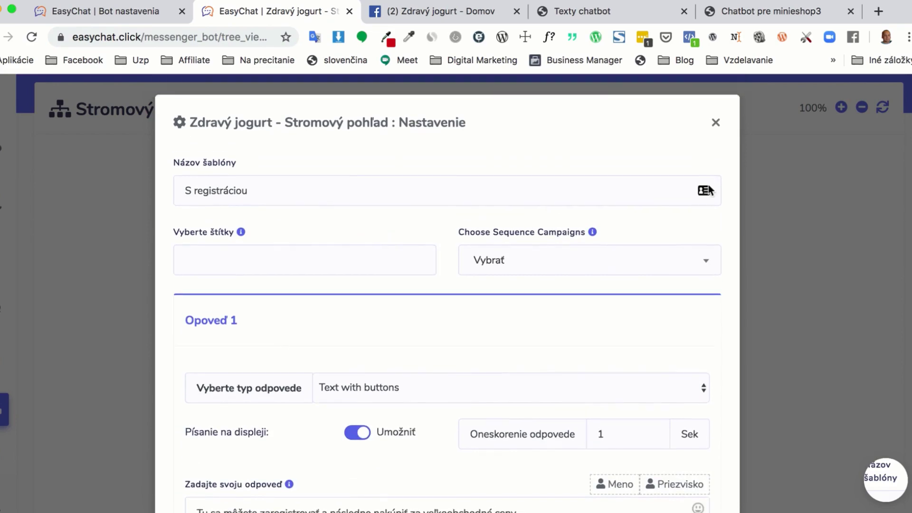
pyautogui.click(716, 125)
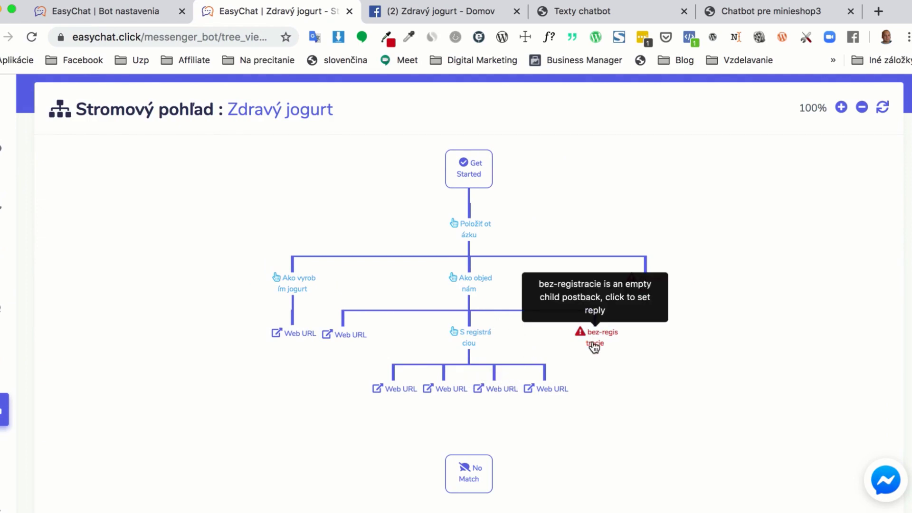
# Copy the sentence "Tu môžete nakúpiť za maloobchodné ceny bez registrácie:" from the Bez registrácie section of the Texty chatbot document
pyautogui.click(596, 12)
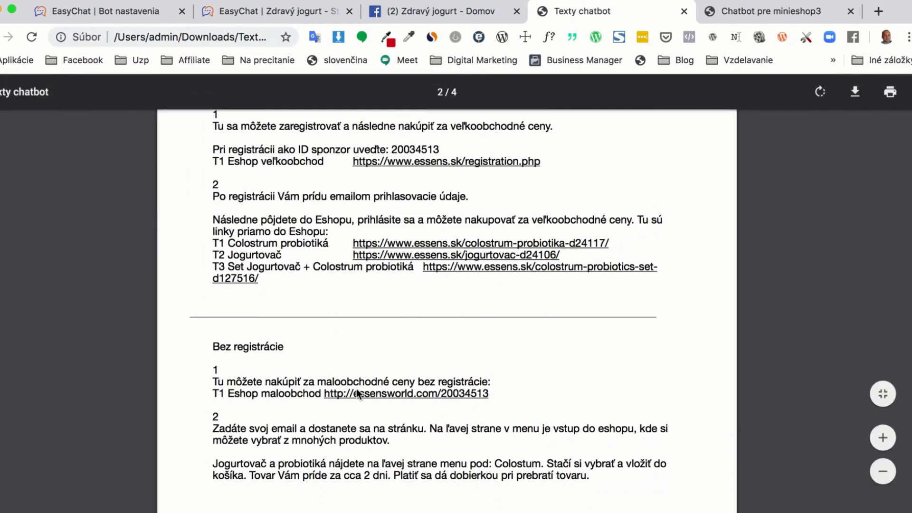
pyautogui.scroll(-5, 357, 394)
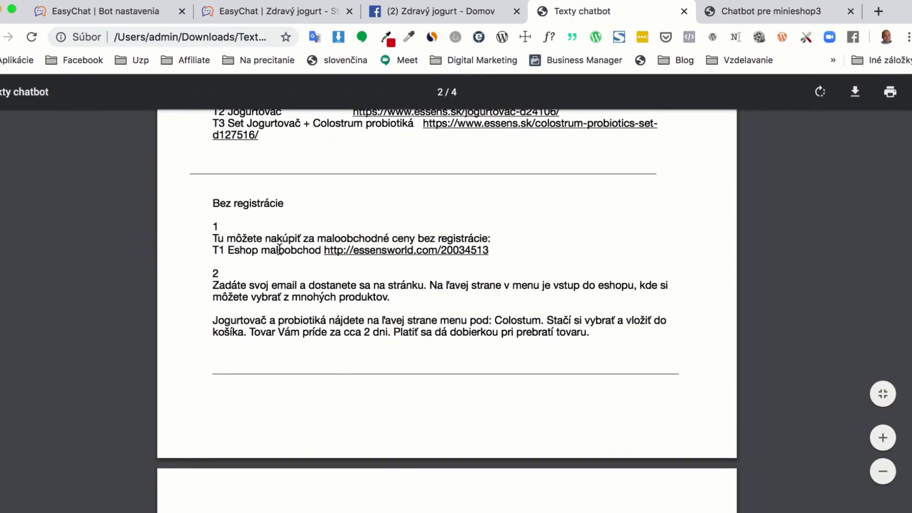
pyautogui.scroll(-1, 273, 254)
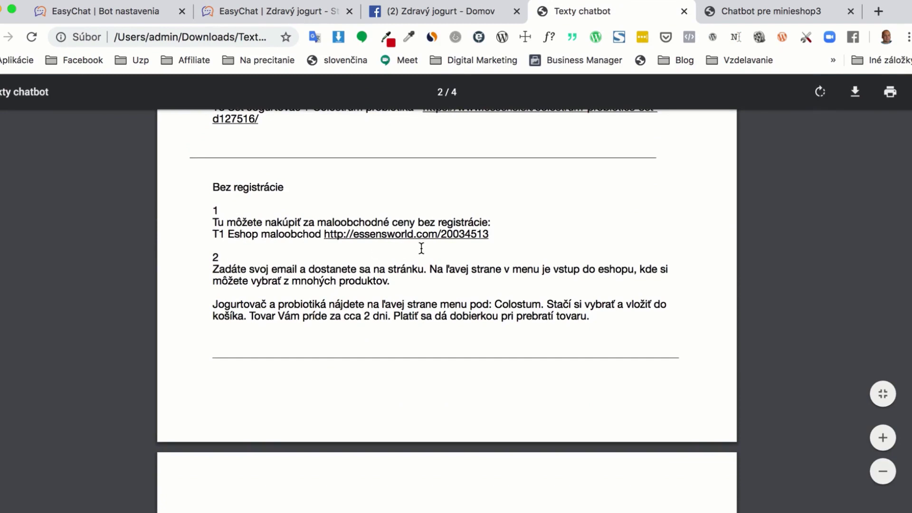
pyautogui.moveTo(492, 221); pyautogui.dragTo(216, 225)
pyautogui.press('super+c')
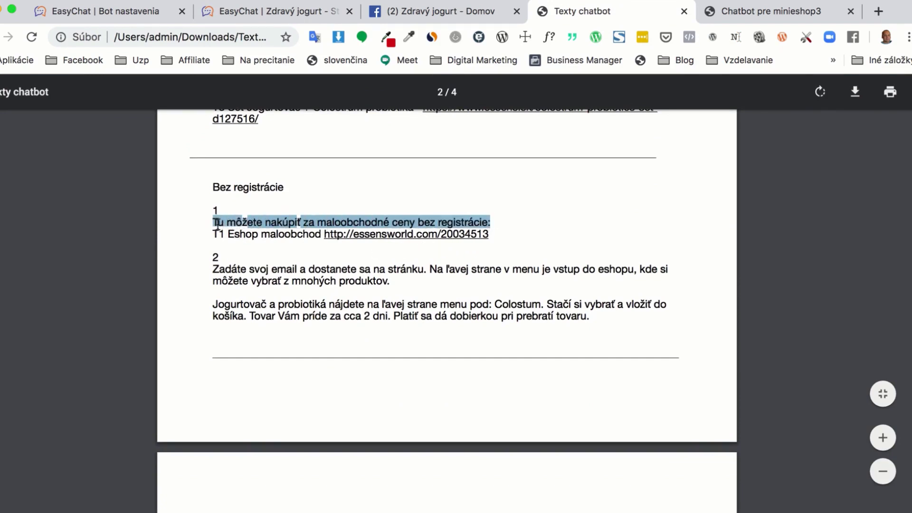
# Open the empty bez-registracie postback in the EasyChat tree and name its template "Bez registrácie"
pyautogui.click(282, 14)
pyautogui.click(602, 347)
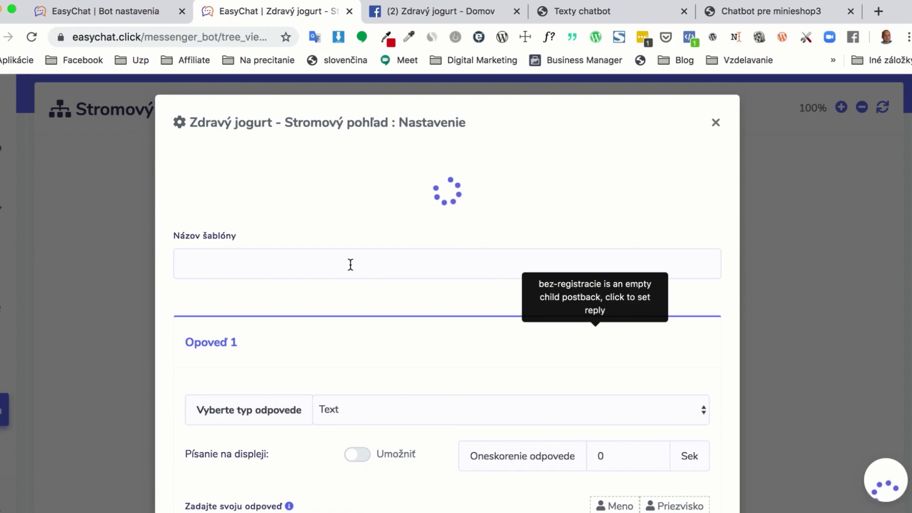
pyautogui.click(272, 266)
pyautogui.write('Be')
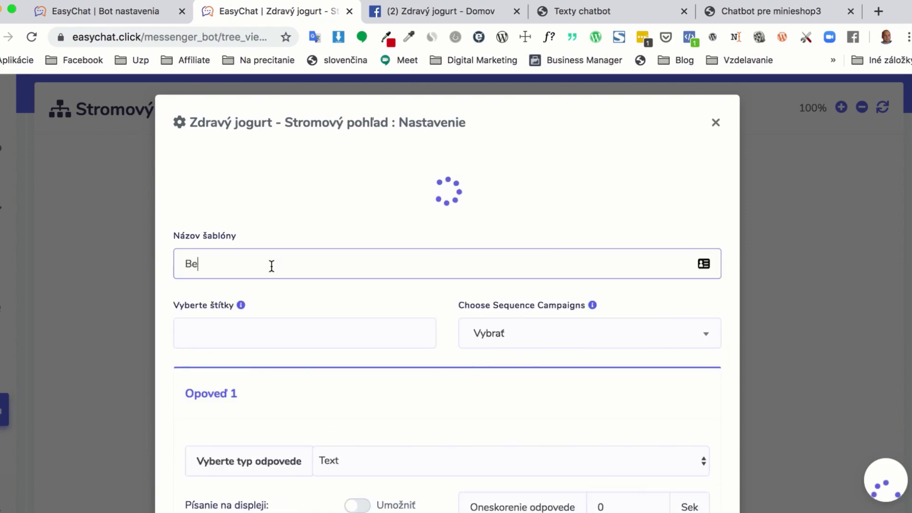
pyautogui.write('z registrácie')
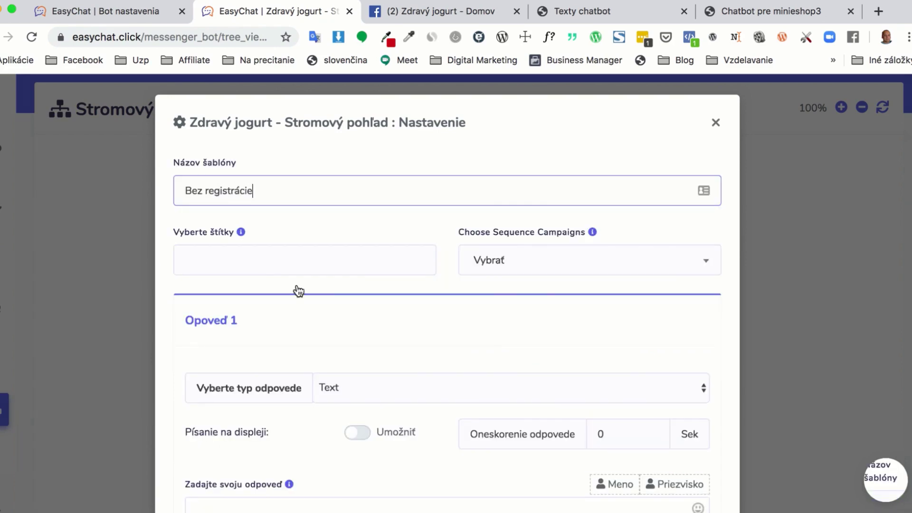
# Configure the first reply as Text with buttons, with typing display enabled, a 1-second delay and the copied retail-price sentence as its text
pyautogui.scroll(-3, 349, 343)
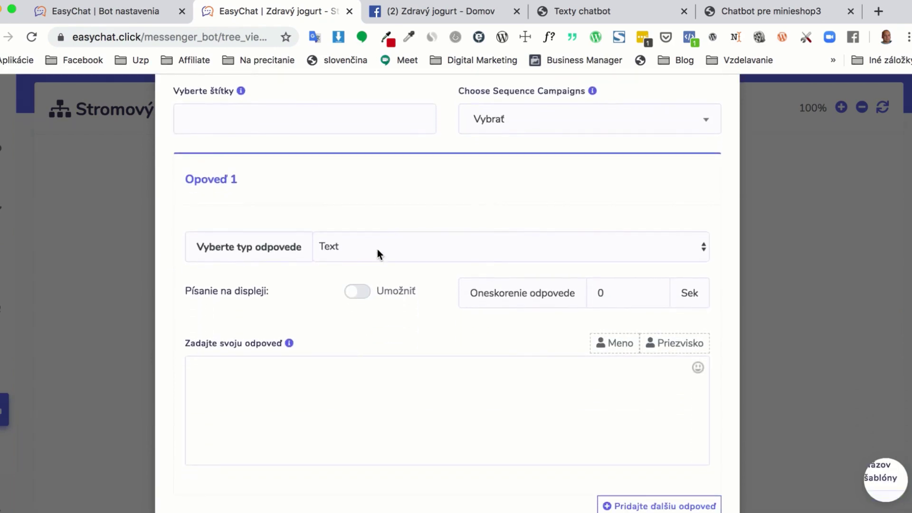
pyautogui.click(377, 248)
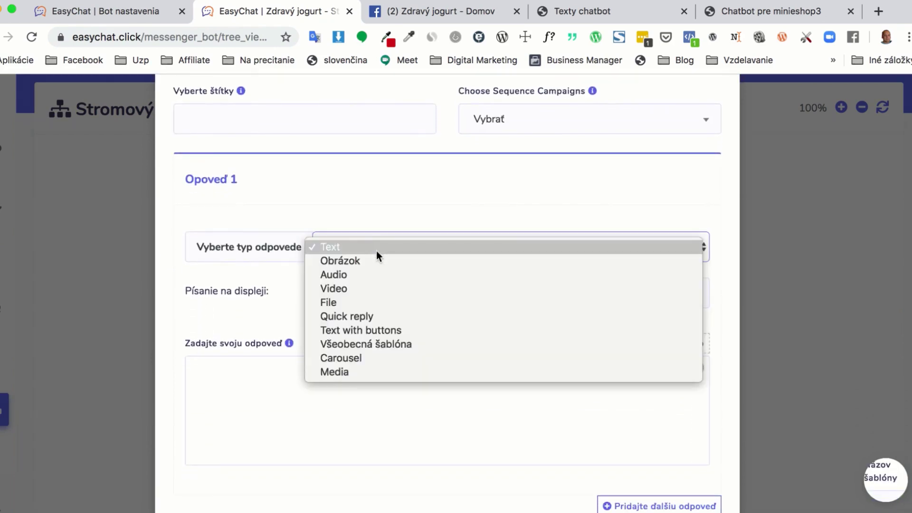
pyautogui.click(364, 330)
pyautogui.click(366, 293)
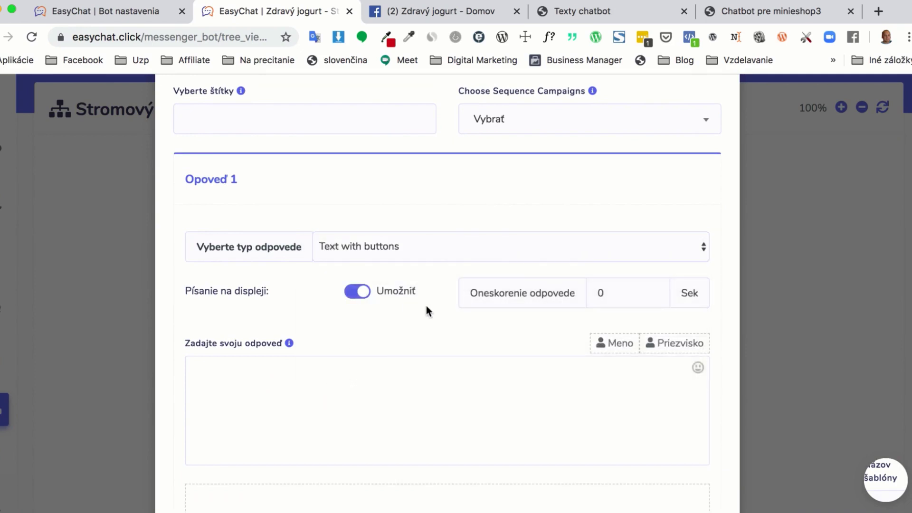
pyautogui.click(654, 290)
pyautogui.click(288, 397)
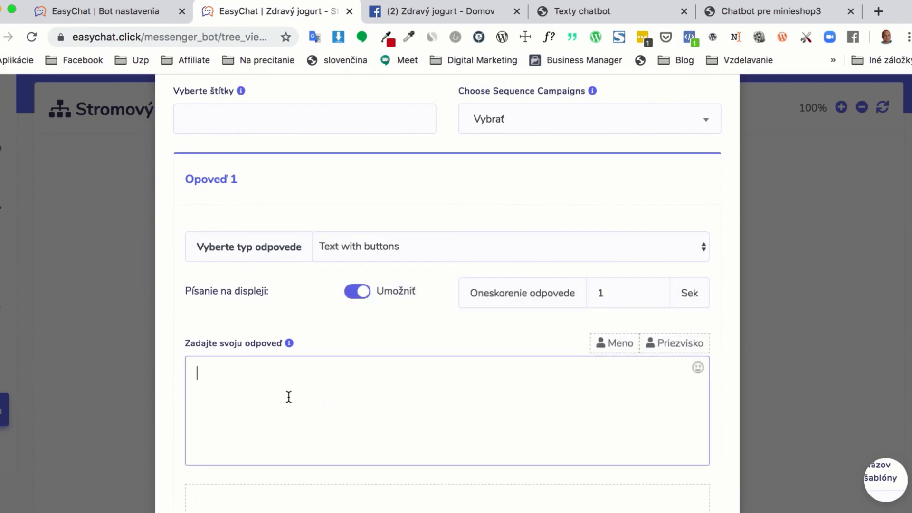
pyautogui.press('super+v')
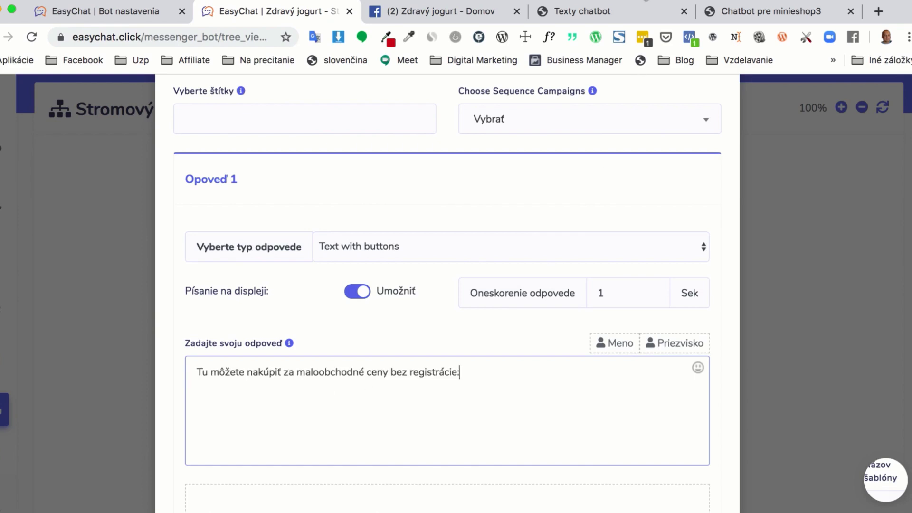
# Copy "Eshop maloobchod" from the Texty chatbot document and paste it as the text of the first reply's button
pyautogui.click(630, 14)
pyautogui.moveTo(229, 235); pyautogui.dragTo(319, 234)
pyautogui.press('super+c')
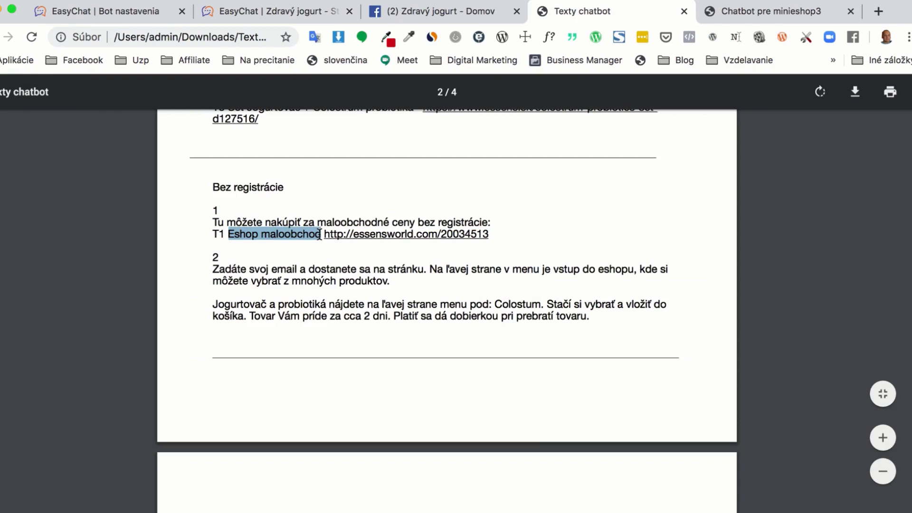
pyautogui.click(315, 11)
pyautogui.scroll(-2, 252, 380)
pyautogui.scroll(-3, 262, 437)
pyautogui.click(252, 395)
pyautogui.press('super+v')
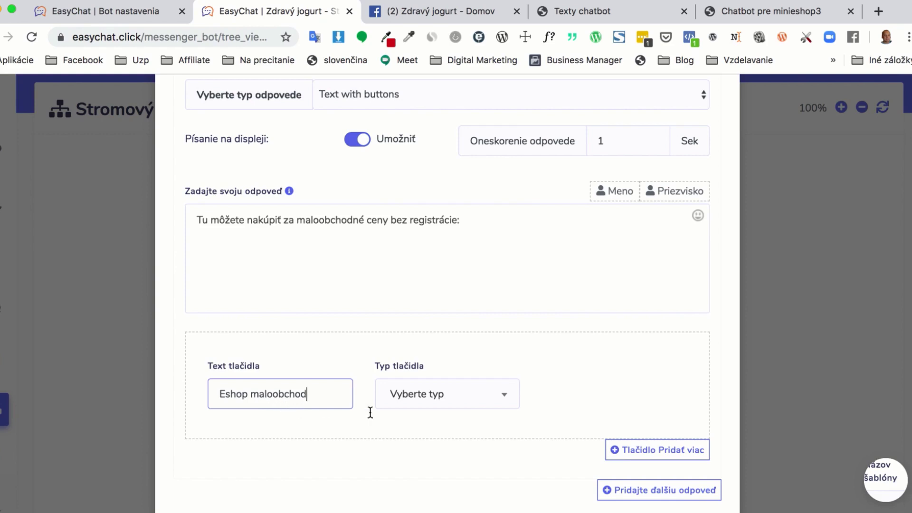
# Set the Eshop maloobchod button's type to Web url and fill in its link copied from the Texty chatbot document
pyautogui.click(423, 395)
pyautogui.click(413, 323)
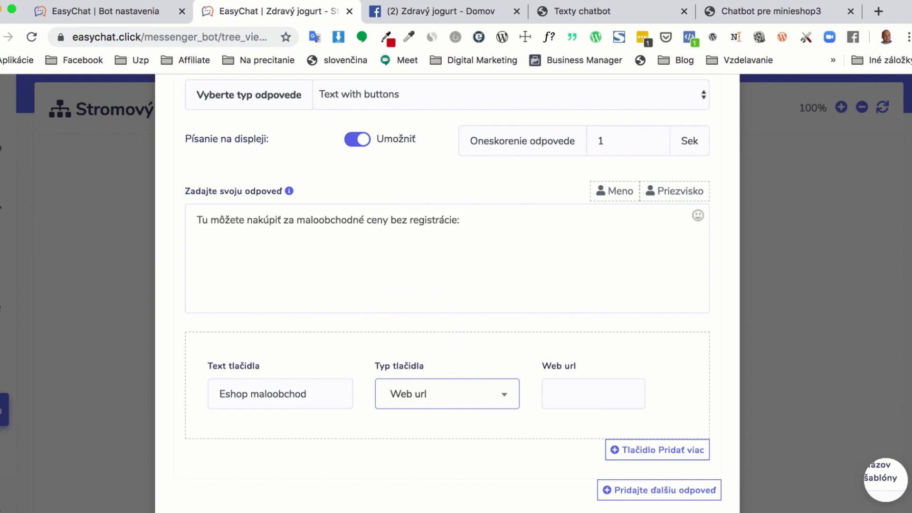
pyautogui.click(597, 10)
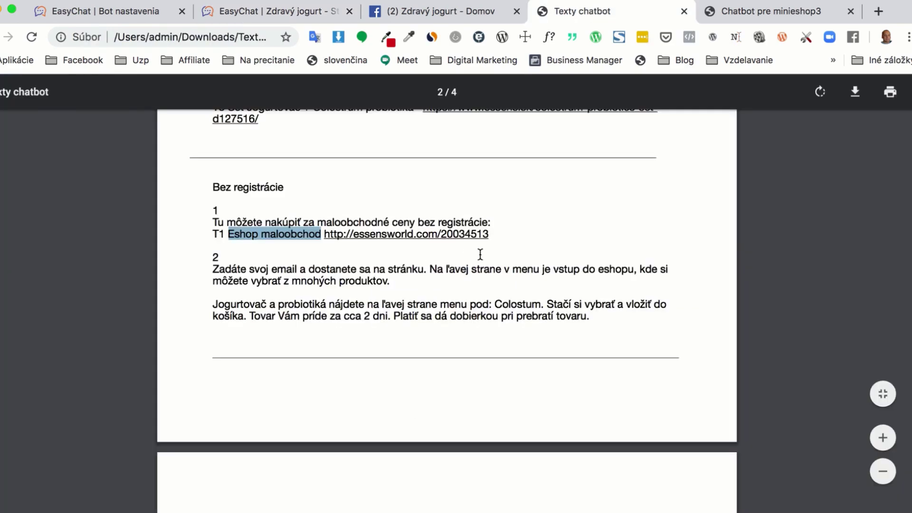
pyautogui.rightClick(373, 233)
pyautogui.click(379, 256)
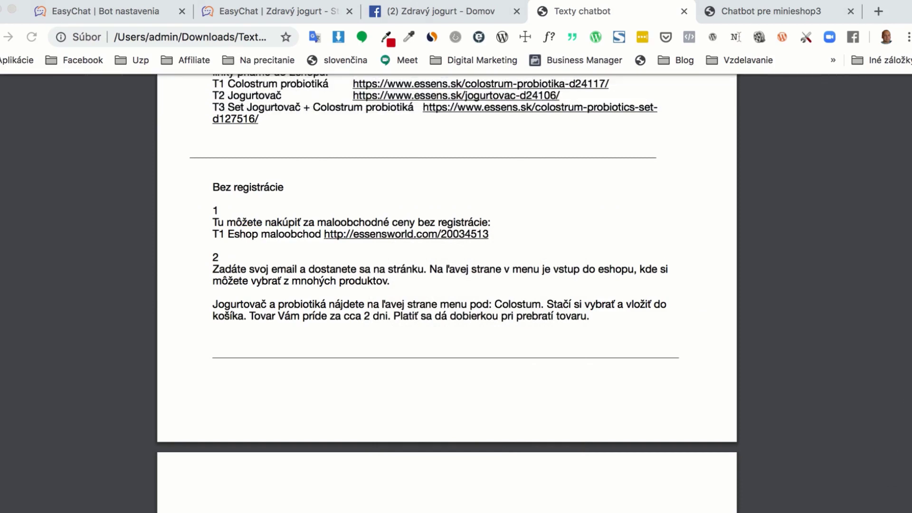
pyautogui.click(486, 382)
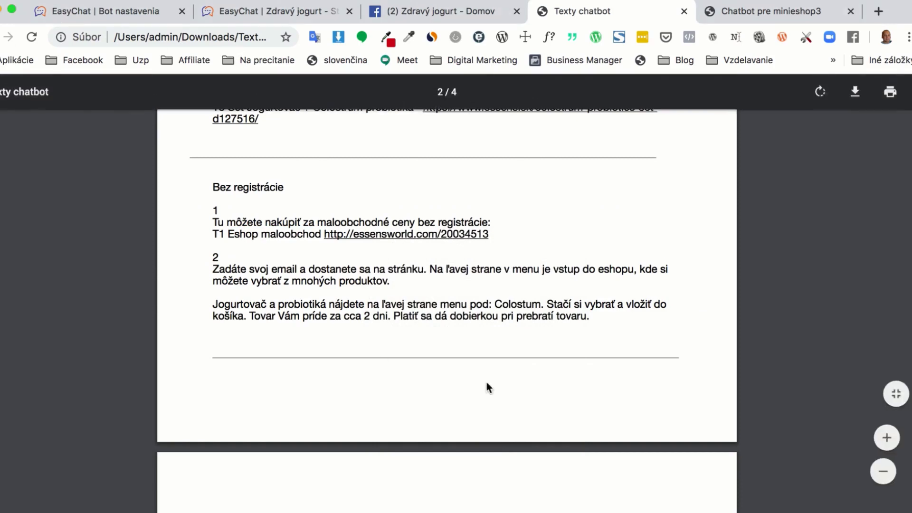
pyautogui.click(300, 10)
pyautogui.click(565, 396)
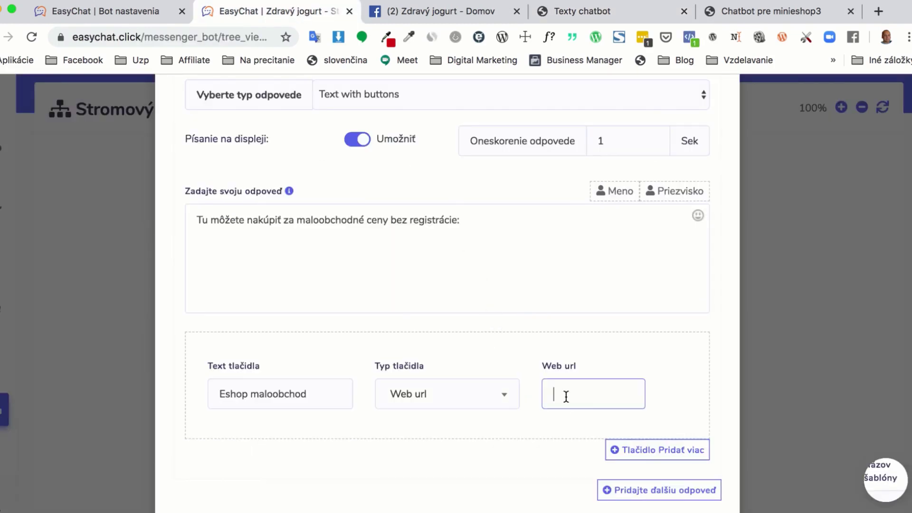
pyautogui.press('super+v')
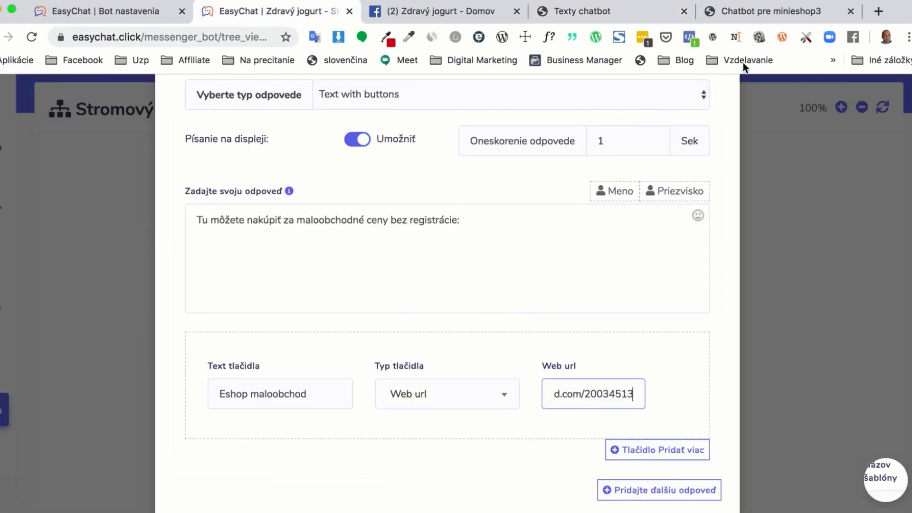
# Copy both paragraphs of text 2 in the document's Bez registrácie section, from "Zadáte svoj email" to "pri prebratí tovaru."
pyautogui.click(614, 10)
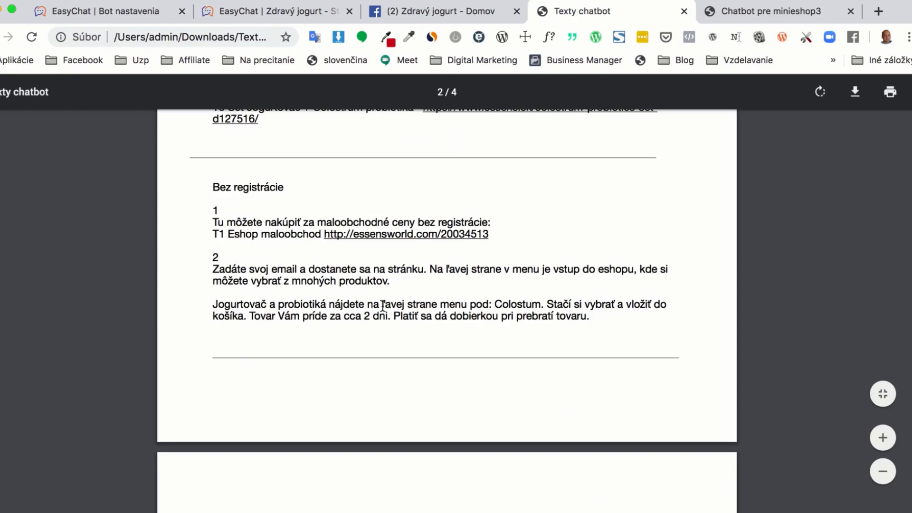
pyautogui.scroll(-2, 383, 305)
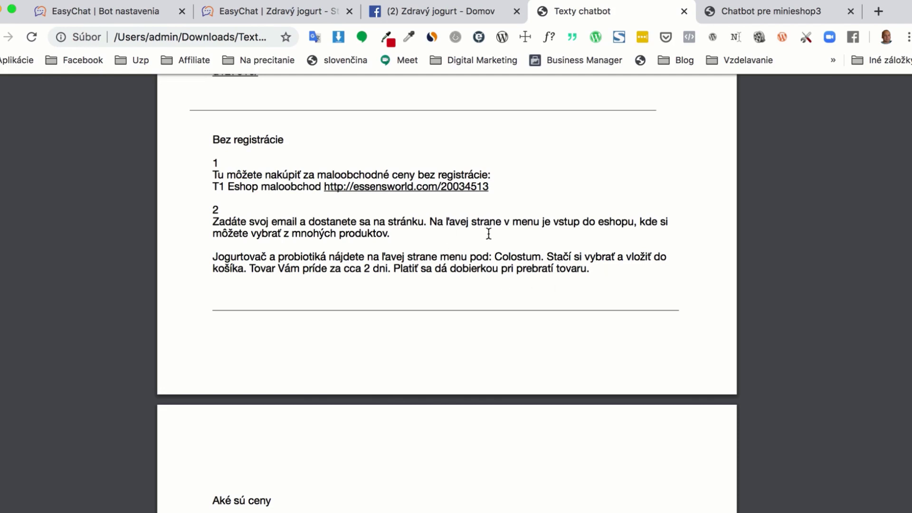
pyautogui.moveTo(596, 257); pyautogui.dragTo(302, 257)
pyautogui.moveTo(213, 221); pyautogui.dragTo(589, 272)
pyautogui.press('super+c')
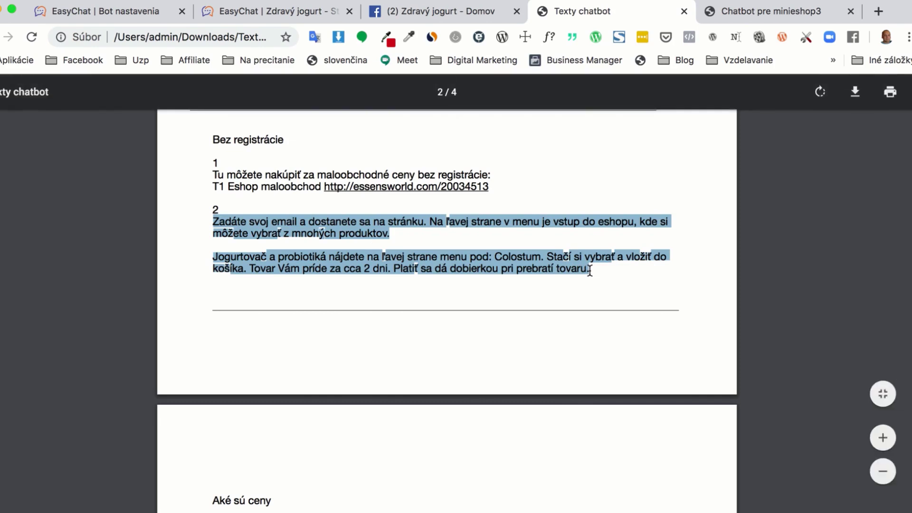
# Add a second reply of type Text in EasyChat with typing display enabled, a 3-second delay and the copied paragraphs
pyautogui.click(227, 13)
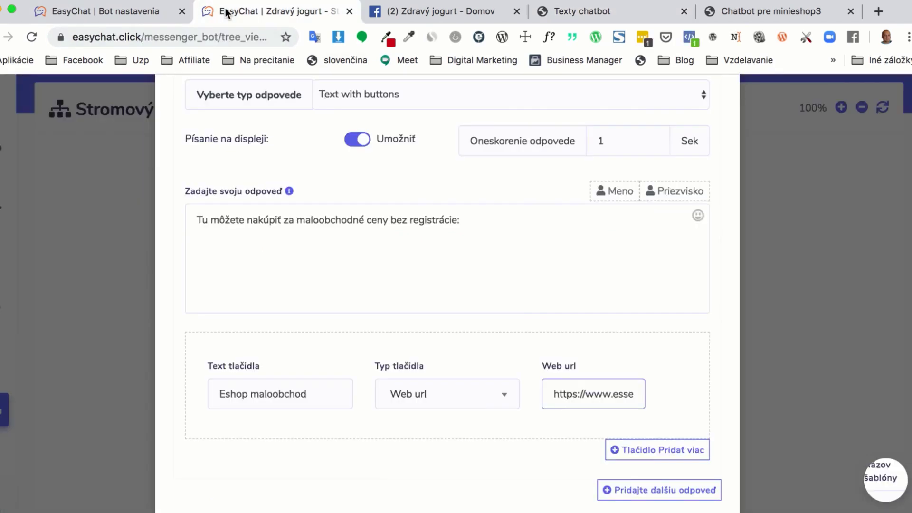
pyautogui.scroll(-3, 419, 390)
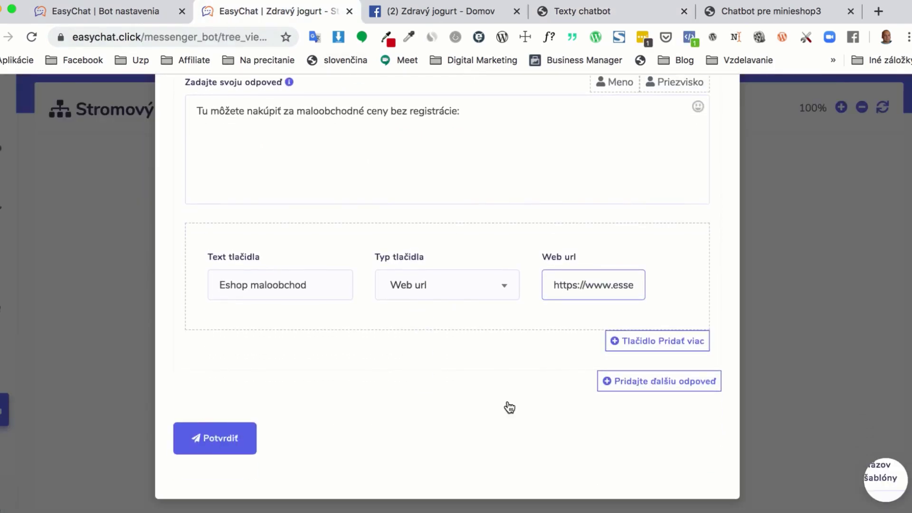
pyautogui.click(601, 385)
pyautogui.scroll(-5, 451, 383)
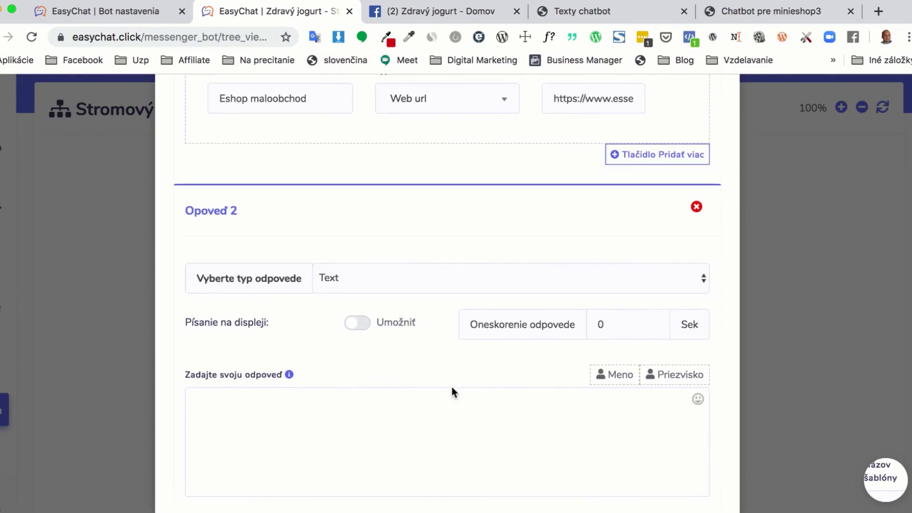
pyautogui.scroll(-2, 348, 405)
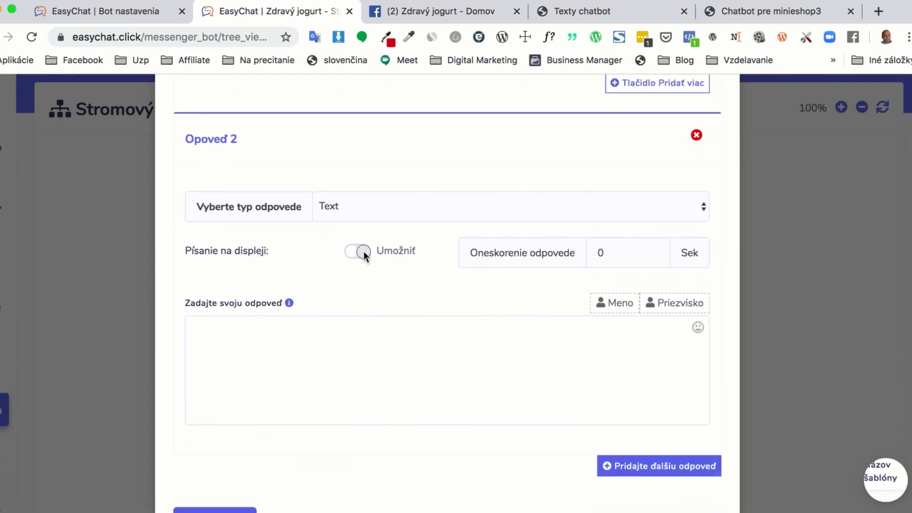
pyautogui.click(358, 251)
pyautogui.click(653, 250)
pyautogui.click(653, 250)
pyautogui.click(653, 250)
pyautogui.click(314, 340)
pyautogui.press('super+v')
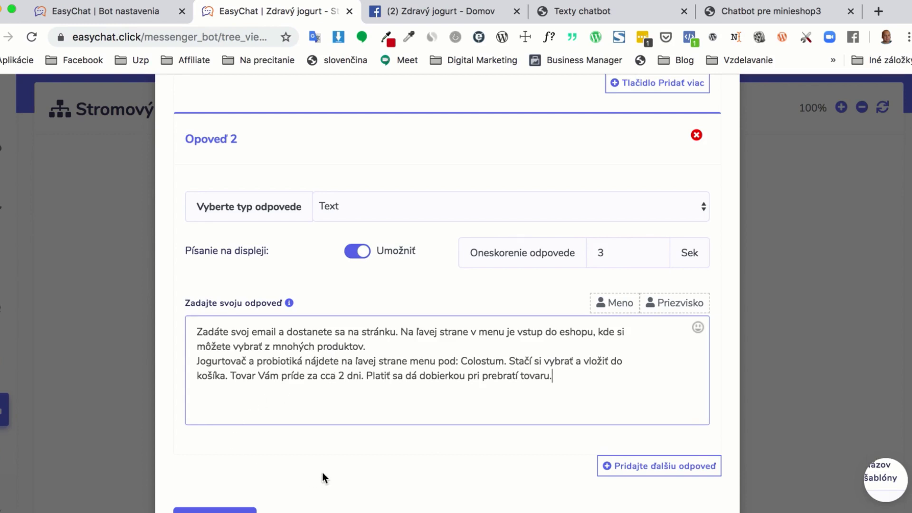
# Check the Bez registrácie replies against the Texty chatbot document, then save the template and close its settings
pyautogui.scroll(-3, 322, 472)
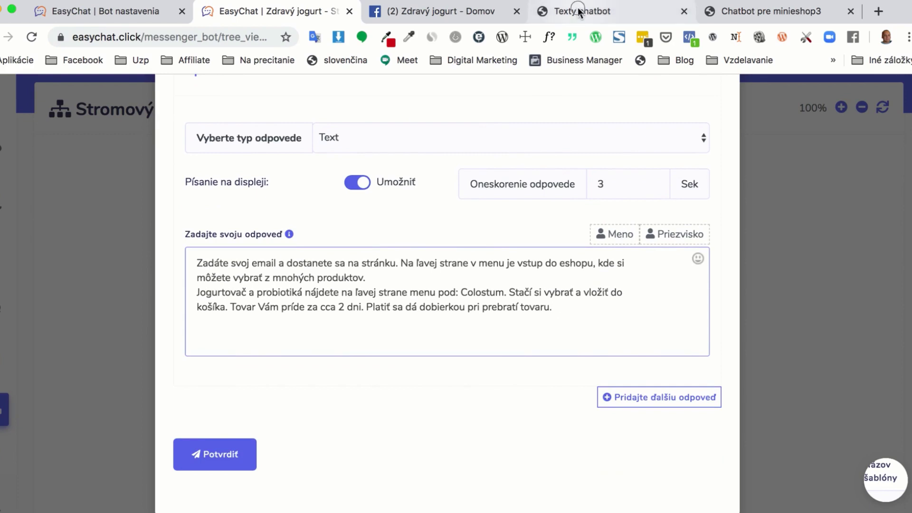
pyautogui.click(579, 10)
pyautogui.scroll(-1, 425, 297)
pyautogui.scroll(1, 425, 295)
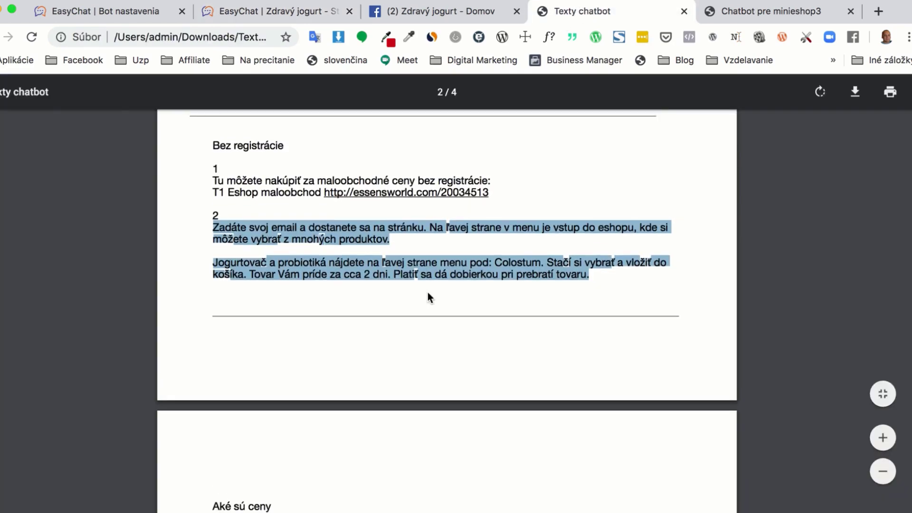
pyautogui.click(287, 10)
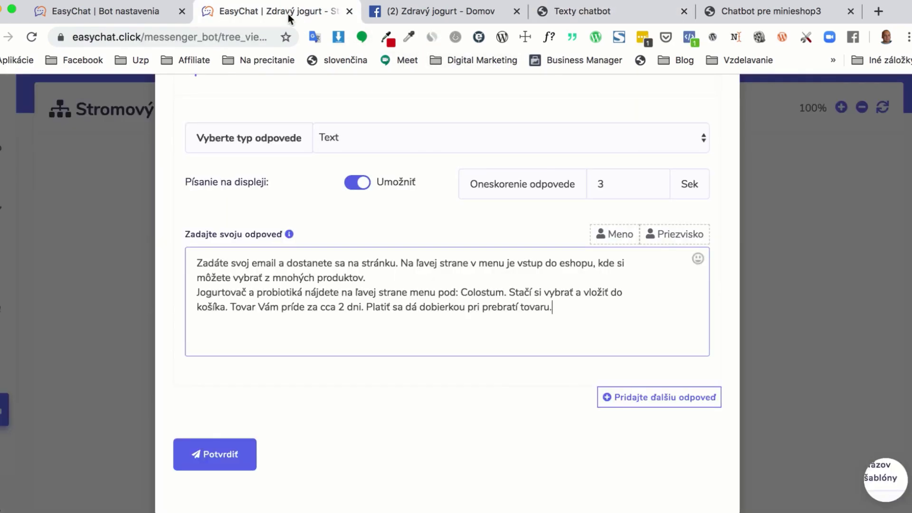
pyautogui.scroll(10, 464, 371)
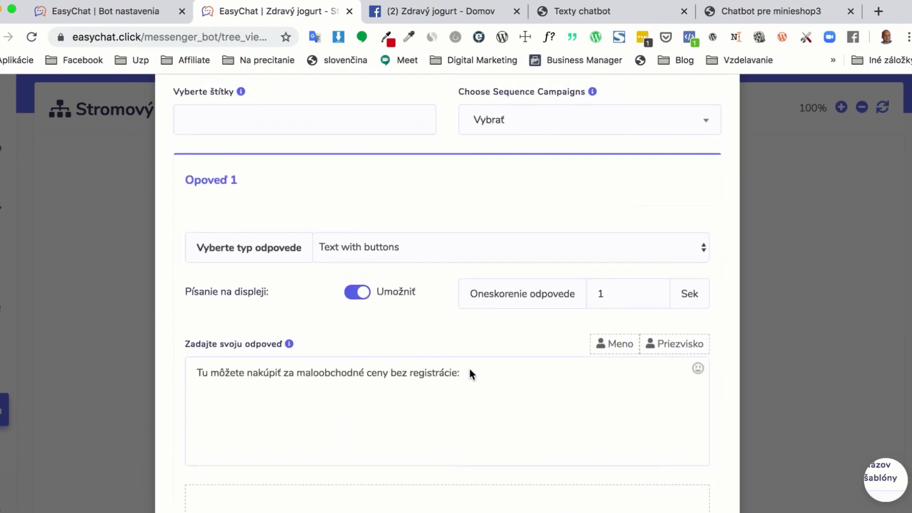
pyautogui.scroll(-10, 468, 367)
pyautogui.click(233, 437)
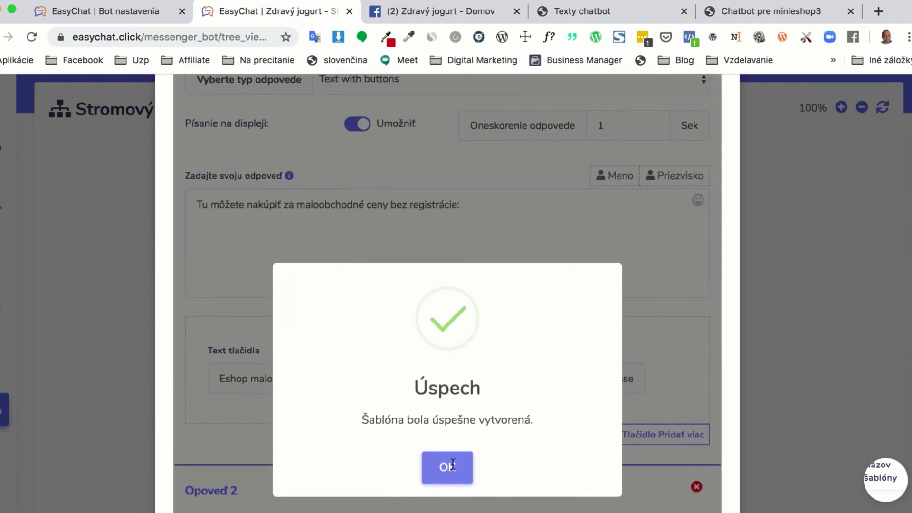
pyautogui.click(450, 466)
pyautogui.scroll(6, 721, 248)
pyautogui.click(715, 121)
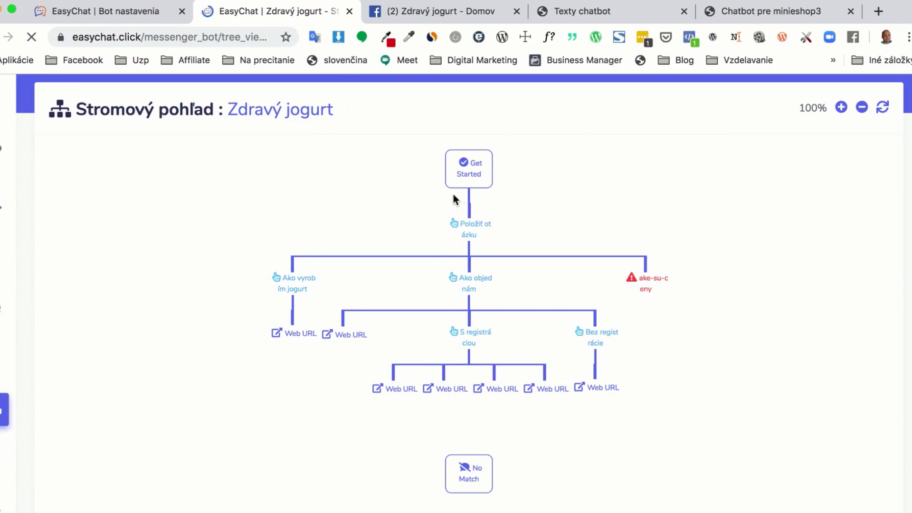
# Open the empty ake-su-ceny postback and copy "Tu je link do obchodu, kde nájdete všetky produkty a ceny:" from the Texty chatbot document
pyautogui.click(645, 291)
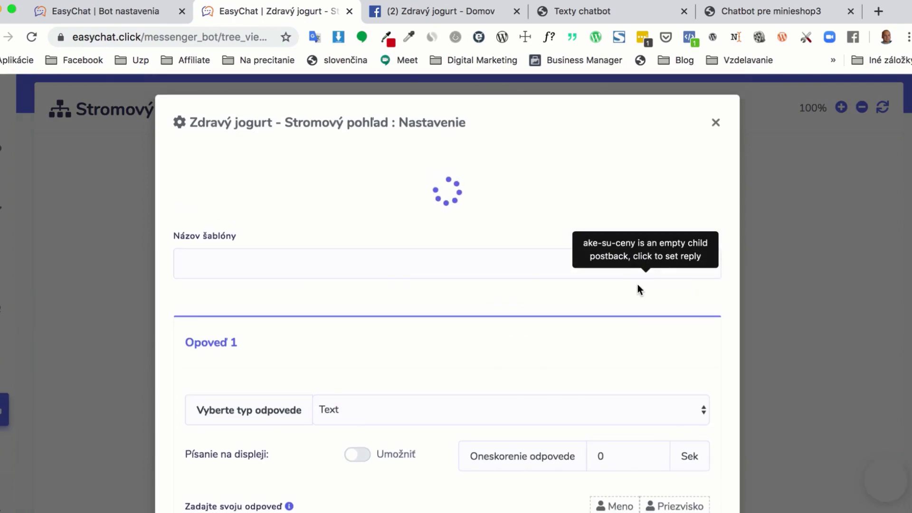
pyautogui.click(587, 10)
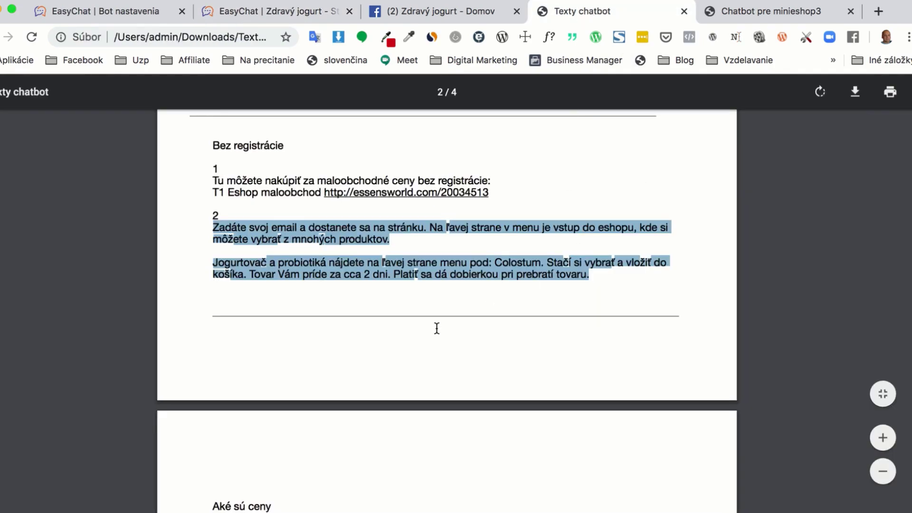
pyautogui.scroll(-7, 436, 328)
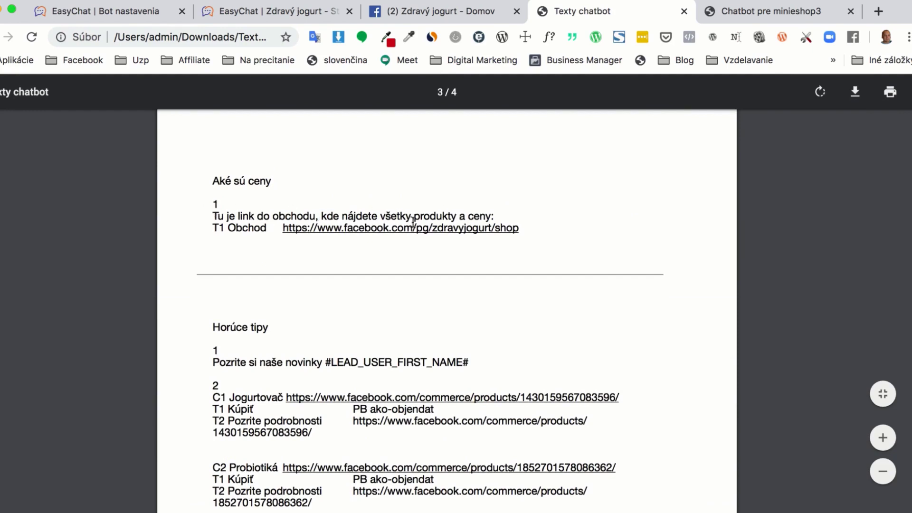
pyautogui.moveTo(495, 216); pyautogui.dragTo(212, 217)
pyautogui.press('super+c')
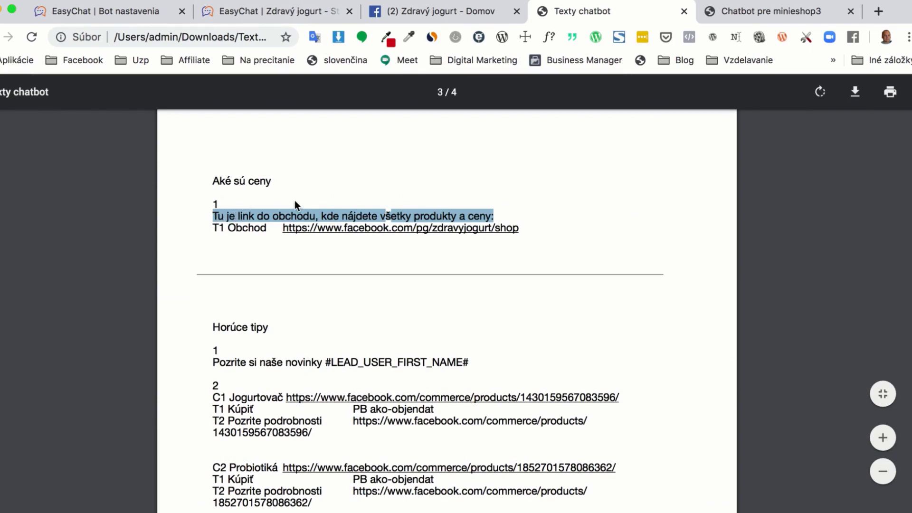
# Return to the ake-su-ceny postback settings in EasyChat and name the template "Aké sú ceny"
pyautogui.click(293, 12)
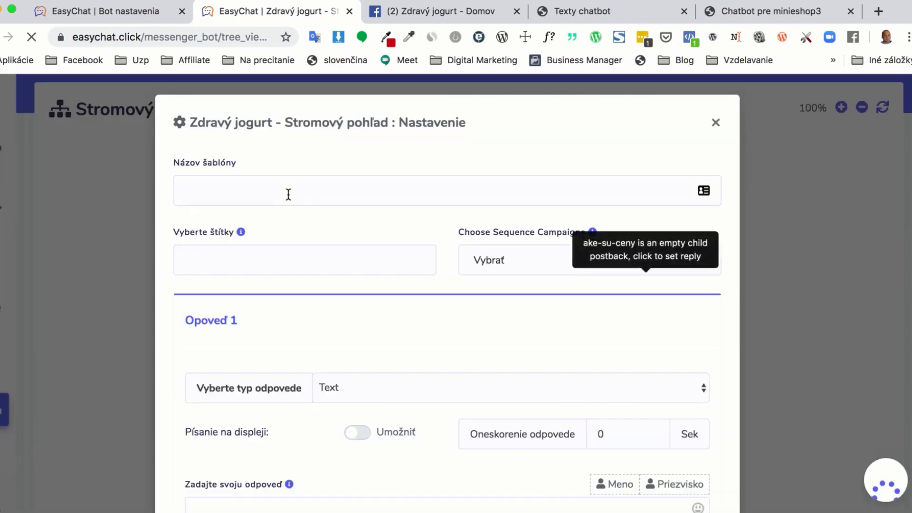
pyautogui.click(286, 194)
pyautogui.write('A')
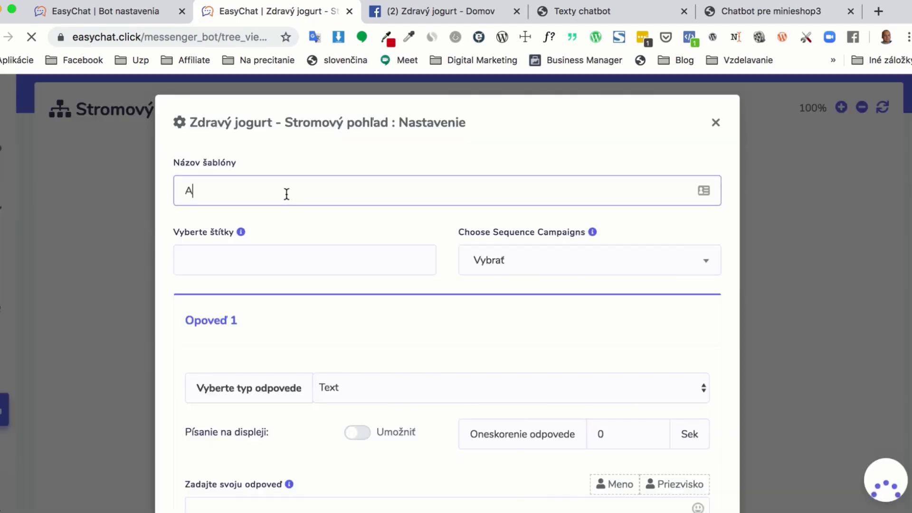
pyautogui.write('ké sú ceny')
# Configure the first reply as Text with buttons, with typing display enabled, a 1-second delay and the copied shop-link sentence
pyautogui.scroll(-3, 354, 292)
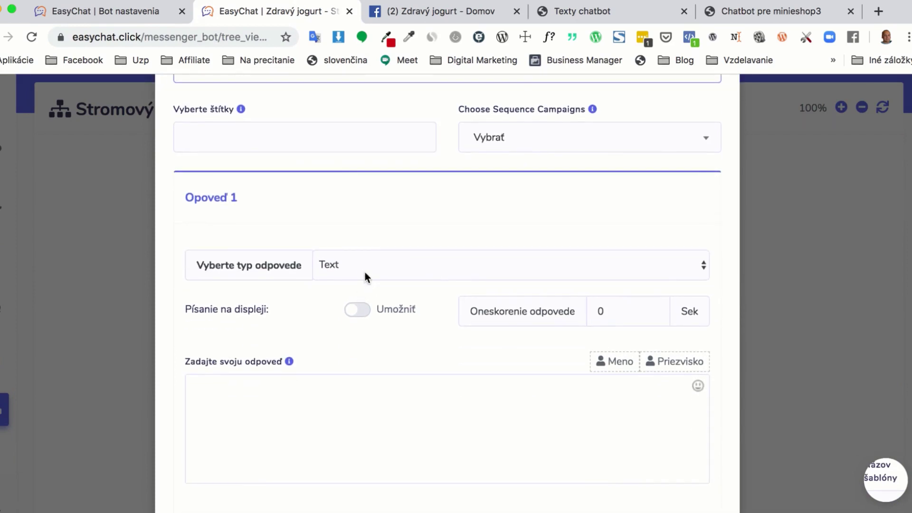
pyautogui.click(365, 278)
pyautogui.press('Escape')
pyautogui.click(352, 382)
pyautogui.click(360, 309)
pyautogui.click(655, 309)
pyautogui.click(289, 400)
pyautogui.press('super+v')
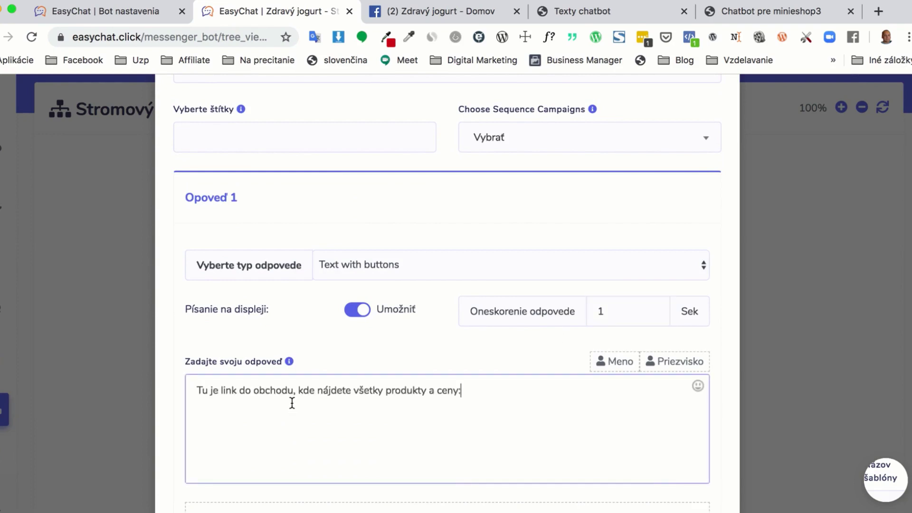
# Look up the button label in the document's Aké sú ceny section and enter "Obchod" as the reply's button text
pyautogui.click(582, 13)
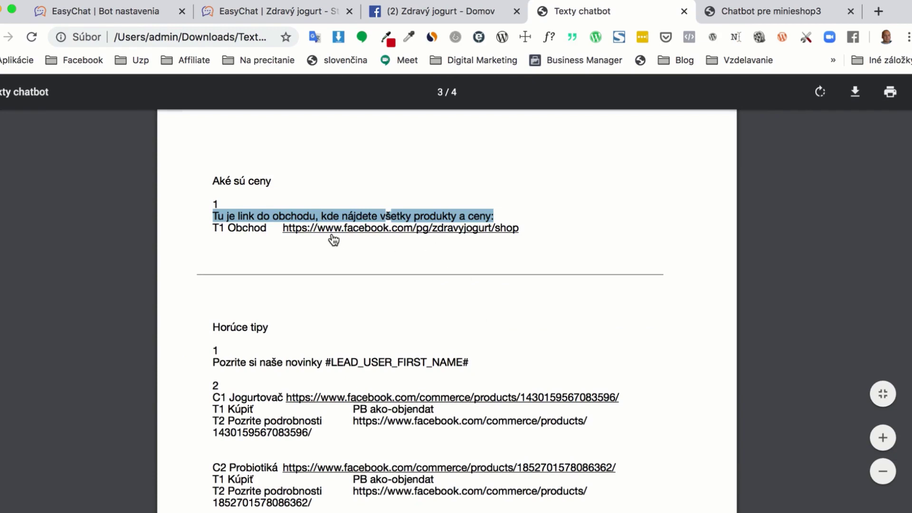
pyautogui.moveTo(226, 228)
pyautogui.mouseDown()
pyautogui.moveTo(250, 232)
pyautogui.moveTo(230, 226)
pyautogui.mouseUp()
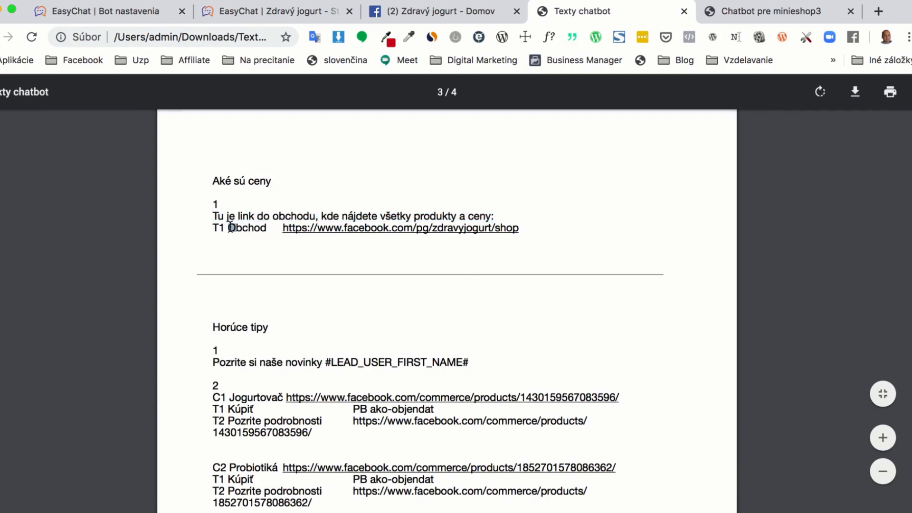
pyautogui.moveTo(266, 228); pyautogui.dragTo(233, 230)
pyautogui.click(245, 9)
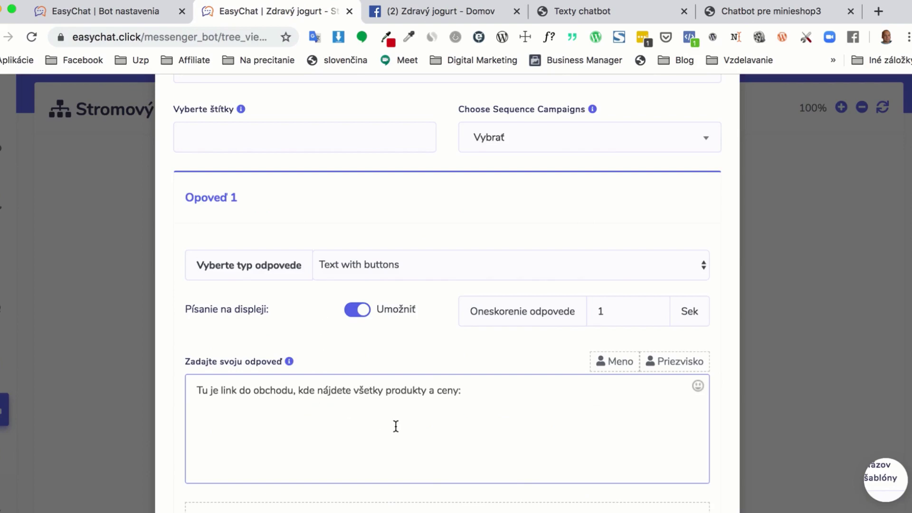
pyautogui.scroll(-4, 396, 426)
pyautogui.click(279, 397)
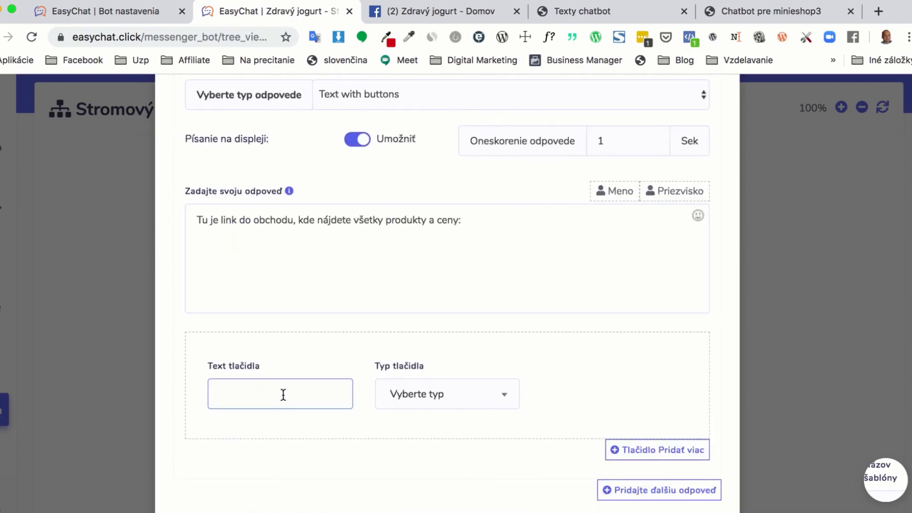
pyautogui.write('Obchod')
pyautogui.click(426, 400)
pyautogui.click(420, 335)
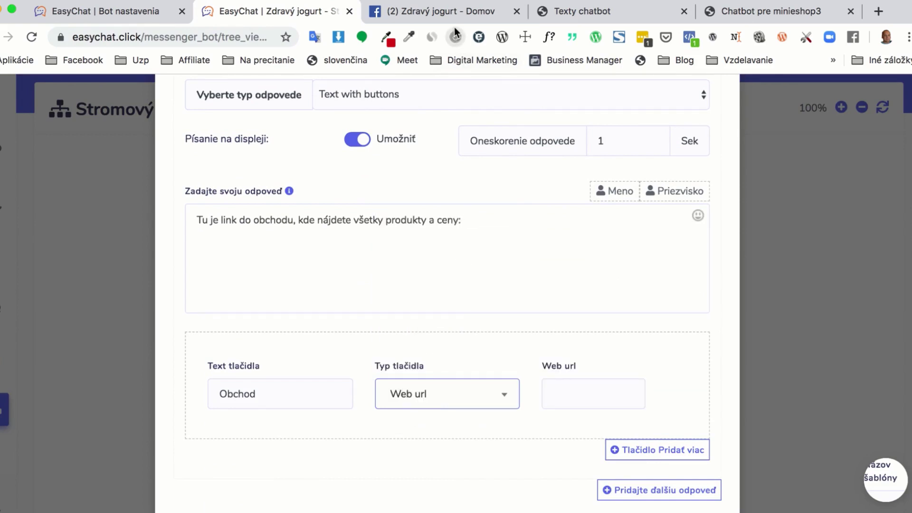
pyautogui.click(585, 11)
pyautogui.rightClick(404, 229)
pyautogui.click(411, 247)
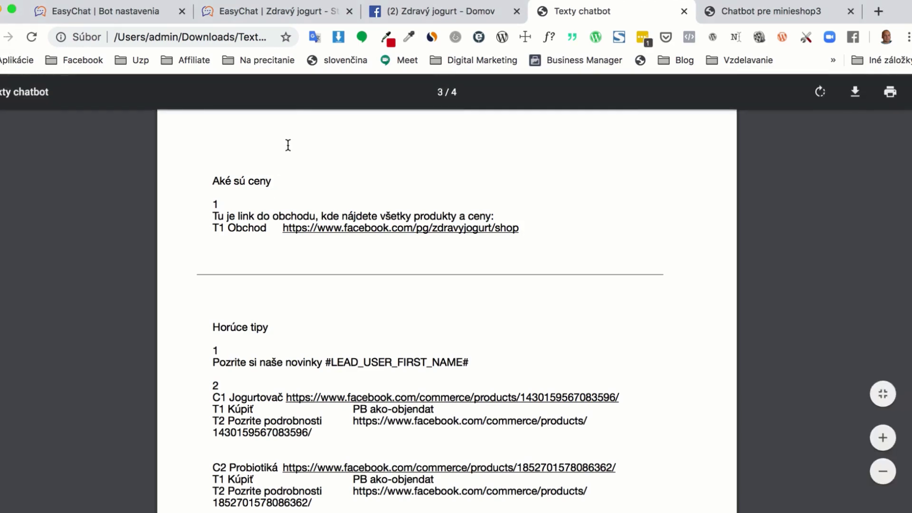
pyautogui.click(238, 18)
pyautogui.click(579, 396)
pyautogui.press('super+v')
pyautogui.click(541, 451)
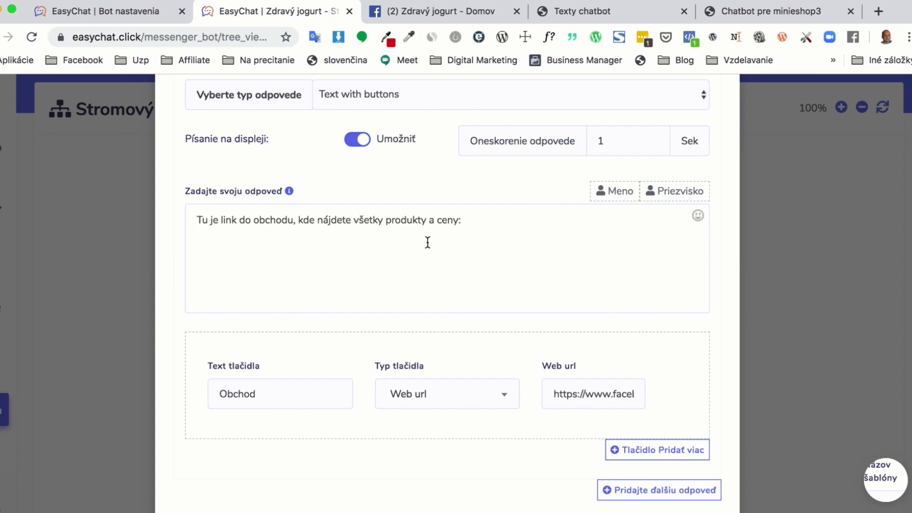
# Check the Aké sú ceny reply against the Texty chatbot document, submit the template in EasyChat and close its settings
pyautogui.click(595, 10)
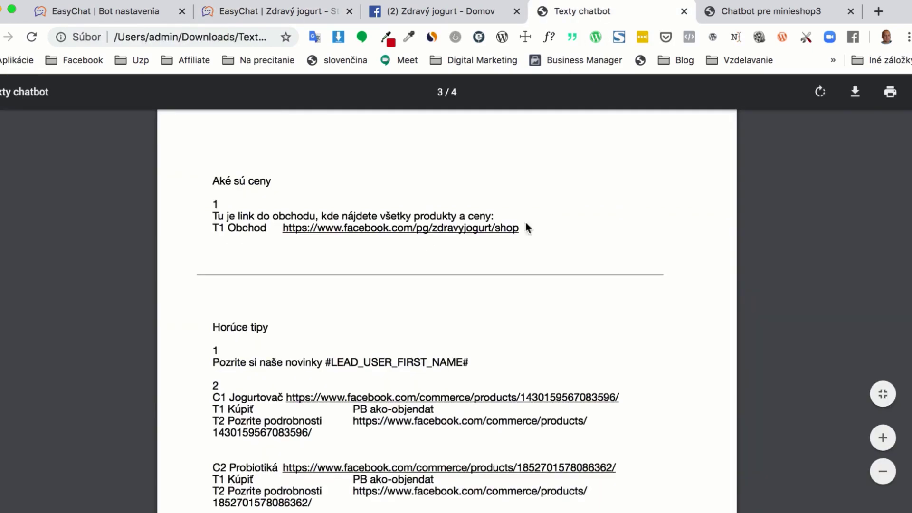
pyautogui.click(264, 12)
pyautogui.scroll(6, 546, 360)
pyautogui.scroll(-6, 617, 380)
pyautogui.scroll(-3, 480, 450)
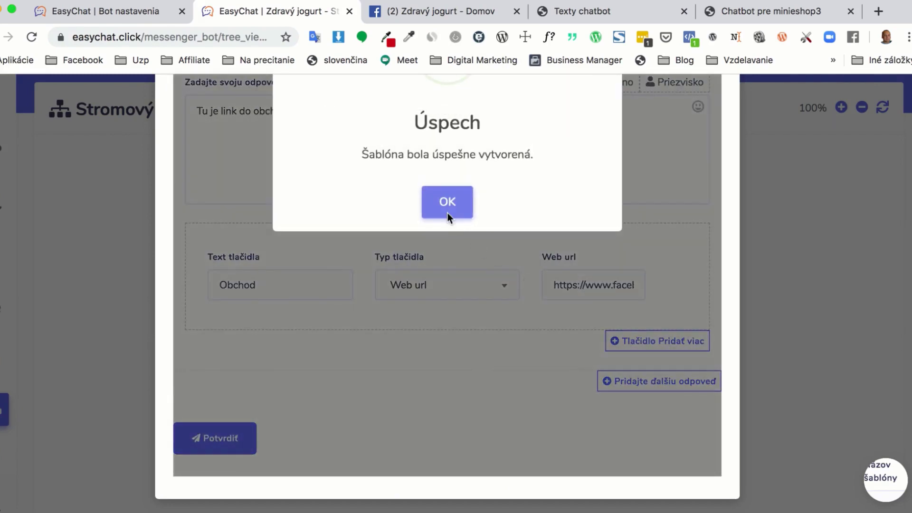
pyautogui.click(453, 219)
pyautogui.scroll(8, 798, 311)
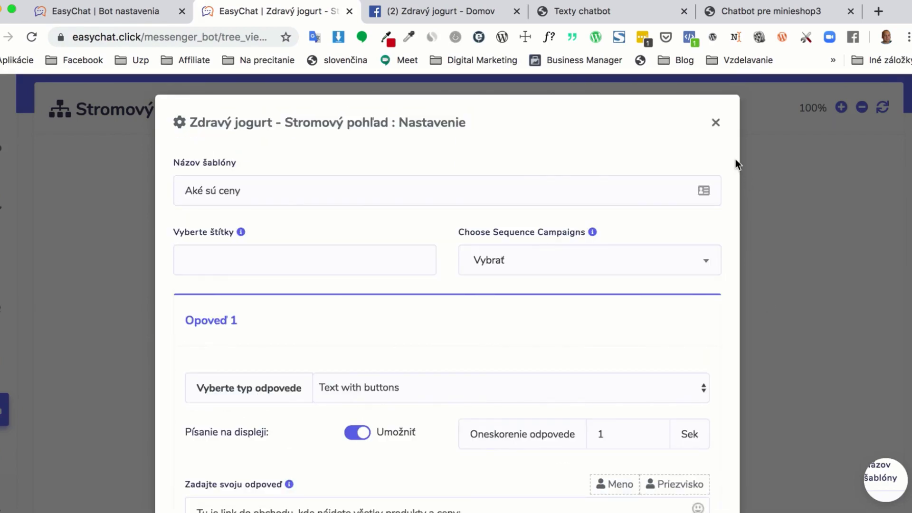
pyautogui.click(716, 124)
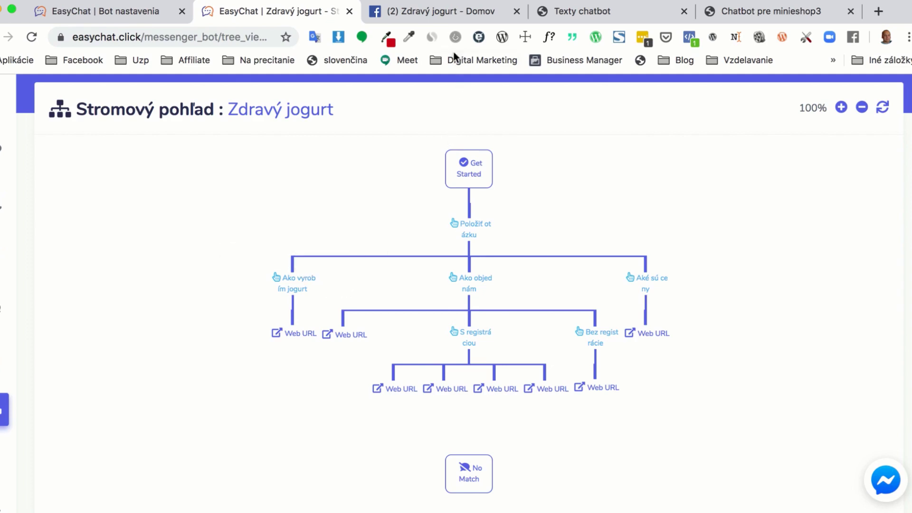
# Switch to the Zdravý jogurt Facebook page, open its message button's test chat and delete the existing conversation
pyautogui.click(439, 12)
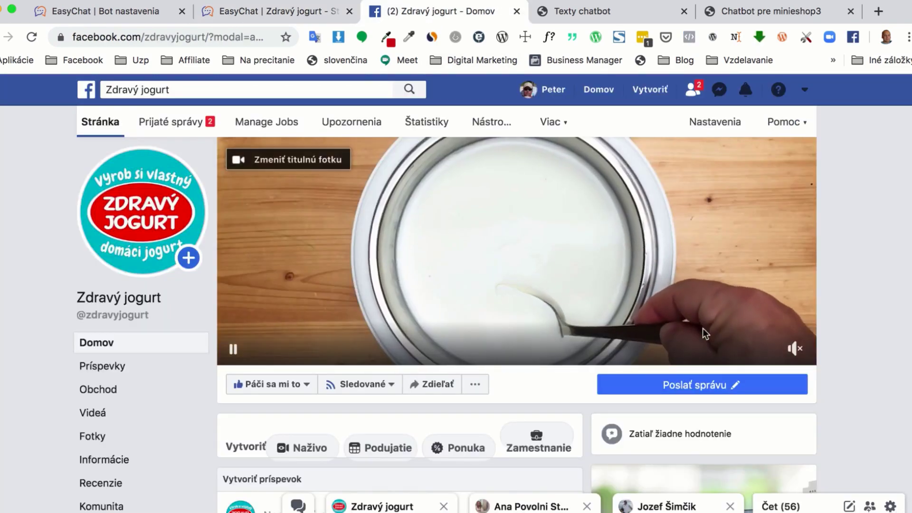
pyautogui.moveTo(665, 385)
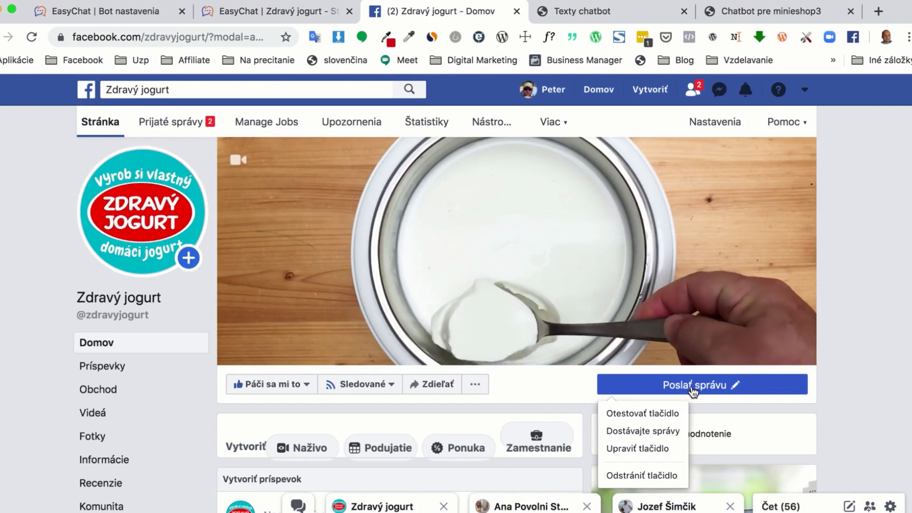
pyautogui.click(645, 413)
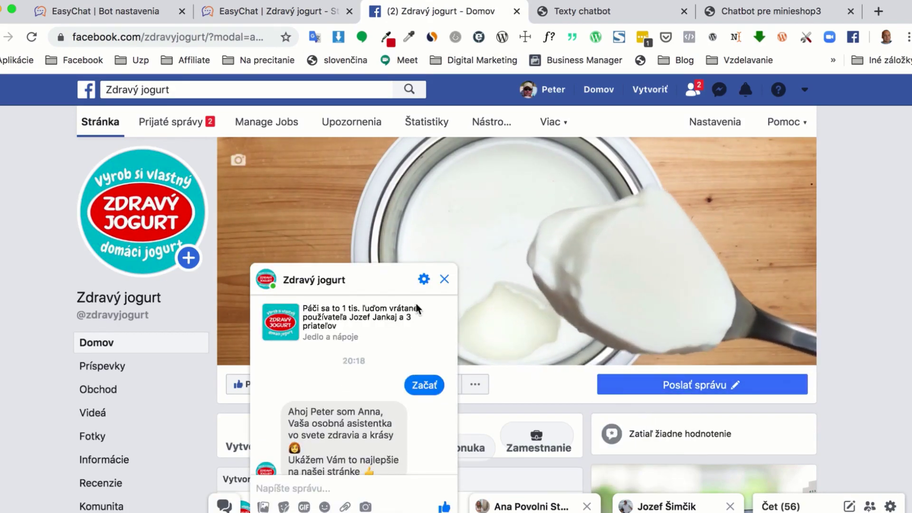
pyautogui.click(422, 281)
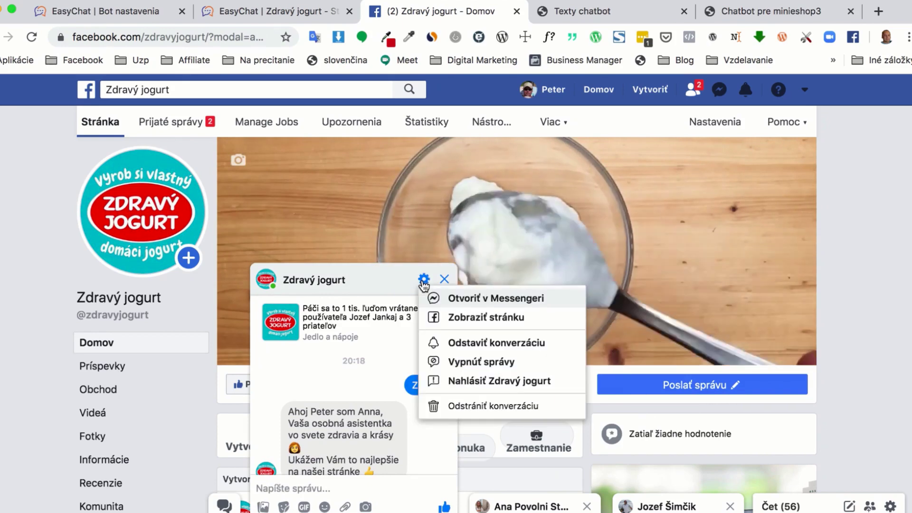
pyautogui.click(466, 406)
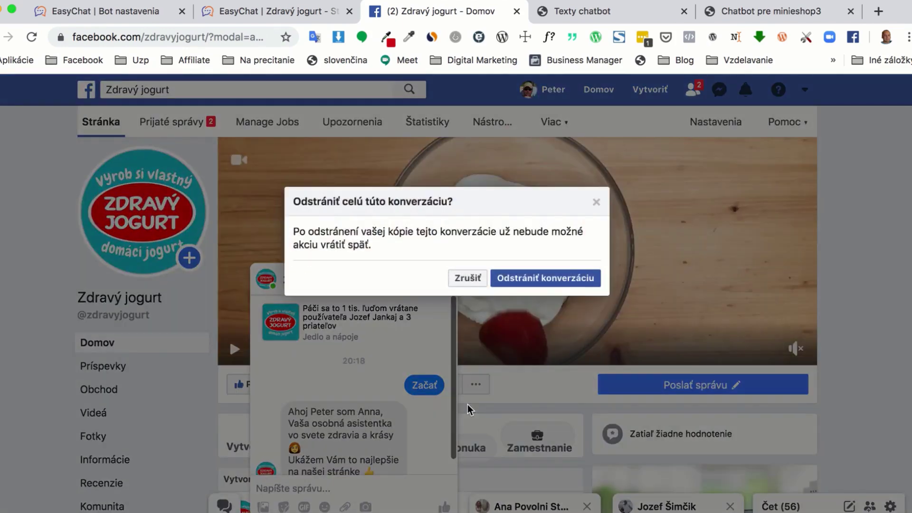
pyautogui.click(511, 276)
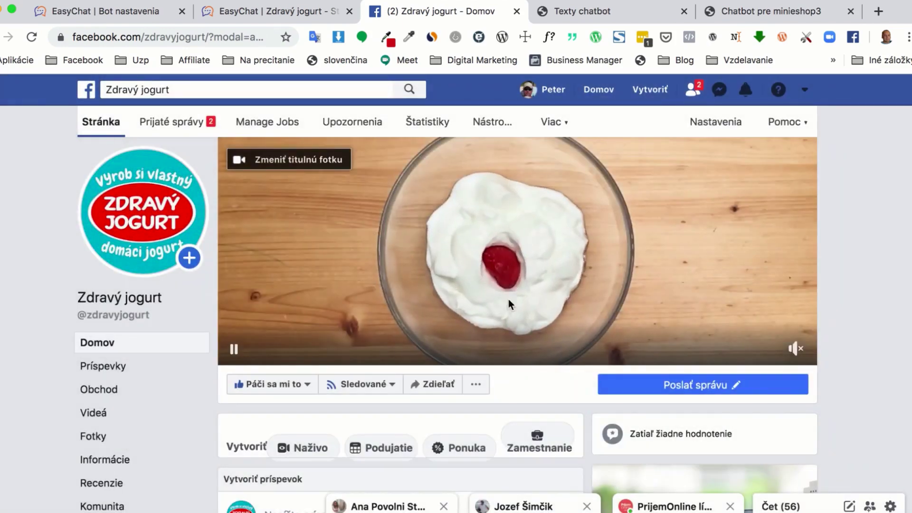
# Test the page's message button again and start a fresh bot conversation with Začať
pyautogui.moveTo(617, 386)
pyautogui.click(634, 409)
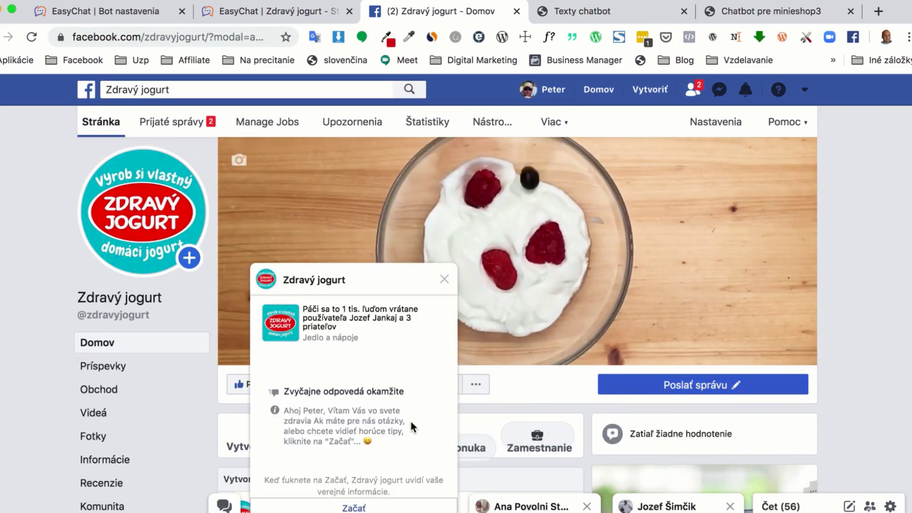
pyautogui.click(353, 507)
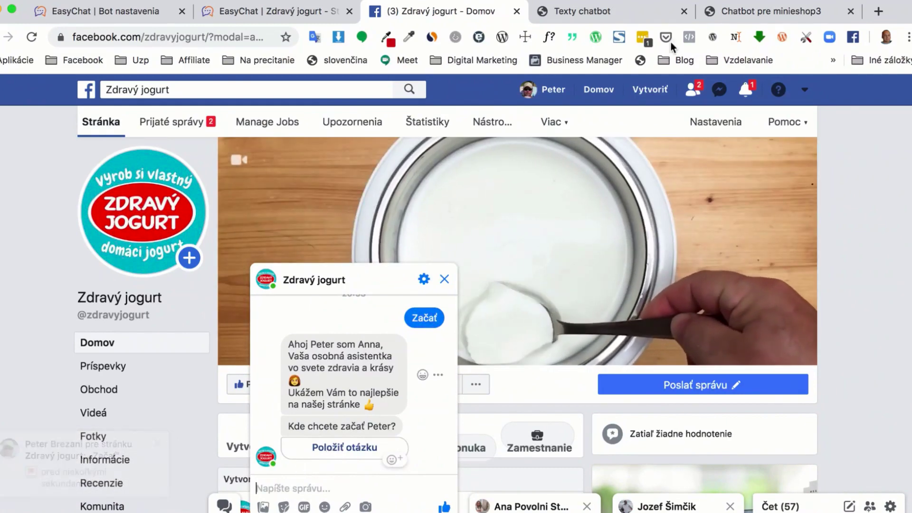
# Compare the Chatbot pre minieshop diagram with the EasyChat reply tree and return to the Facebook chat
pyautogui.click(745, 12)
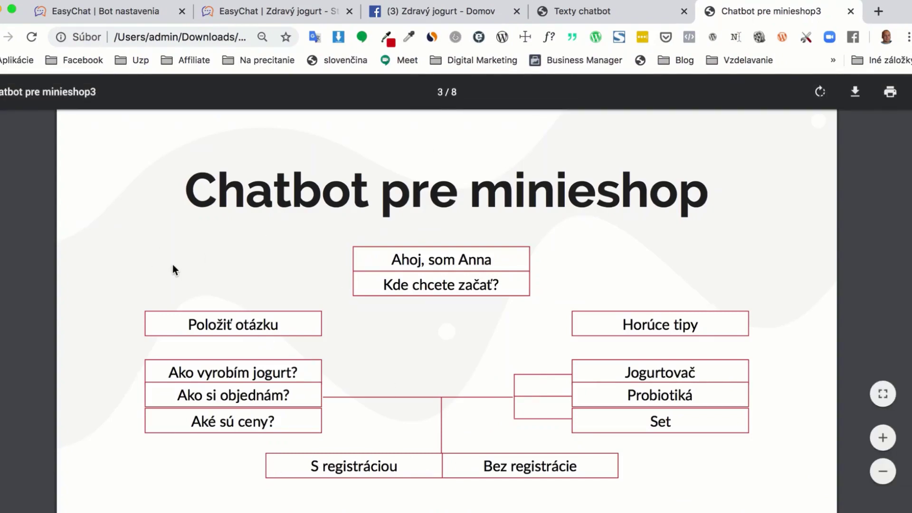
pyautogui.click(268, 13)
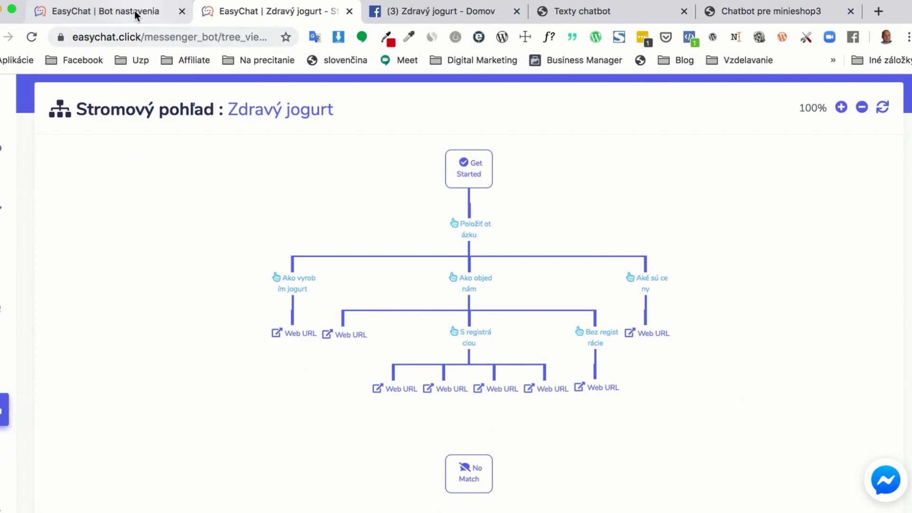
pyautogui.click(423, 11)
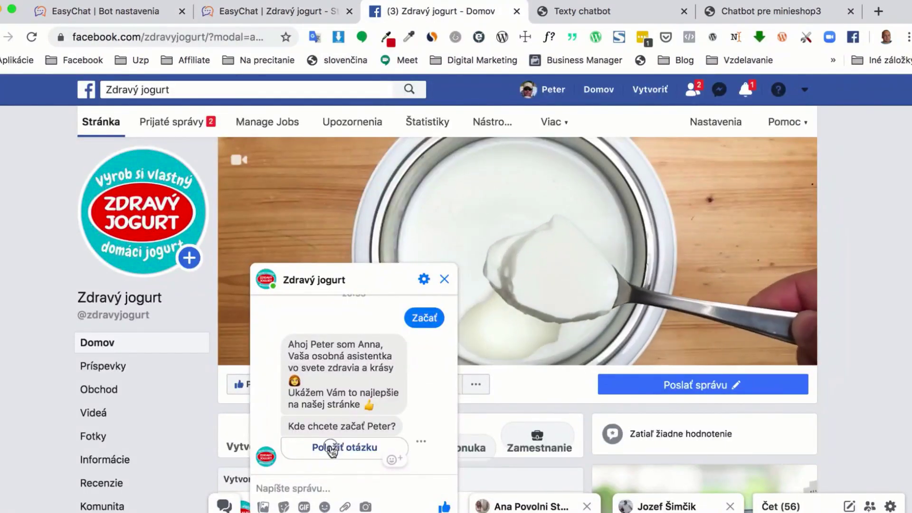
# Test the question branch in the chat by choosing Položiť otázku, Ako vyrobím jogurt? and Ako si objednám?
pyautogui.click(334, 448)
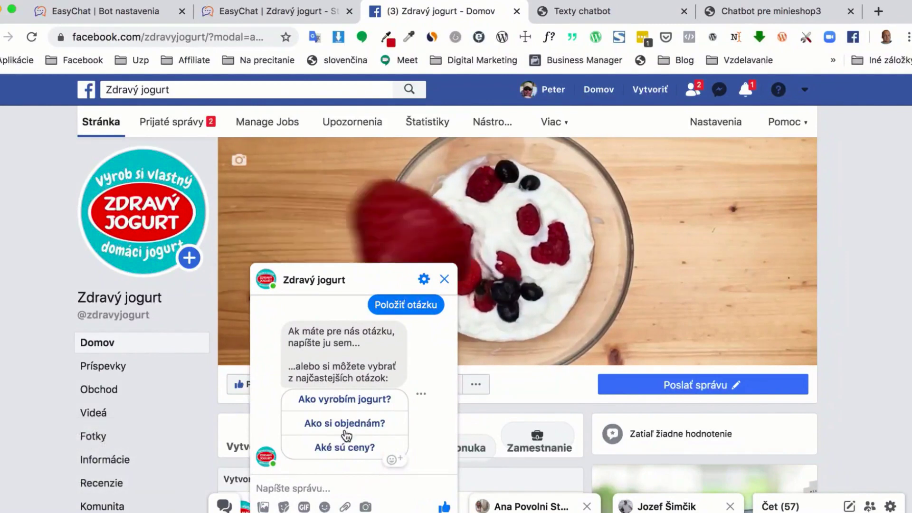
pyautogui.click(340, 401)
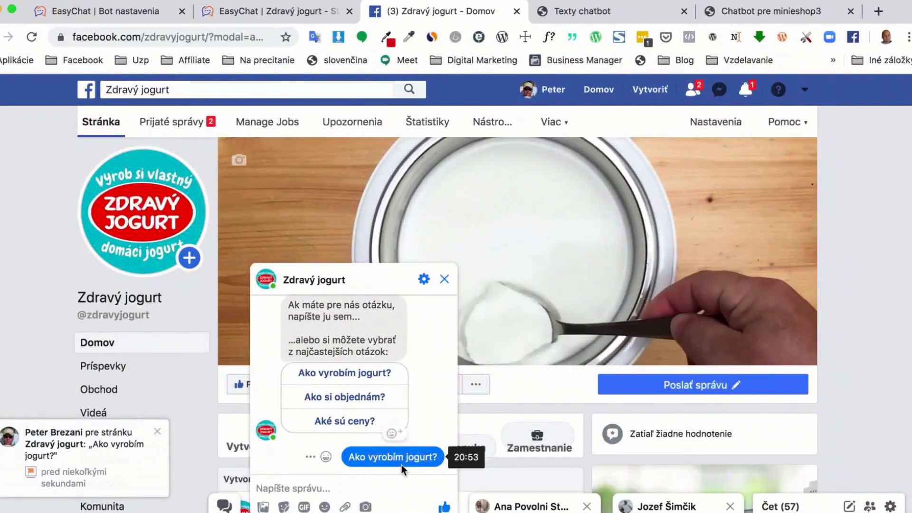
pyautogui.click(338, 399)
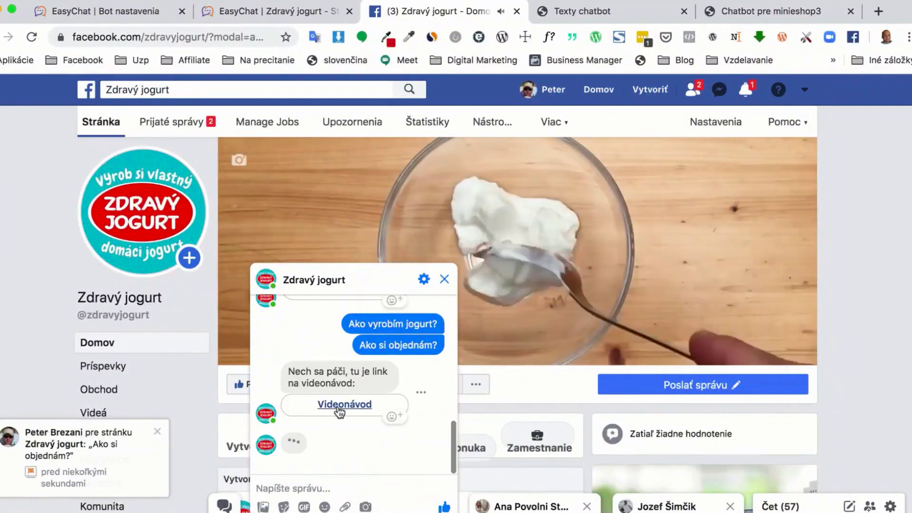
# Examine the order of the bot's replies to the yogurt-making and ordering questions in the chat
pyautogui.scroll(5, 382, 412)
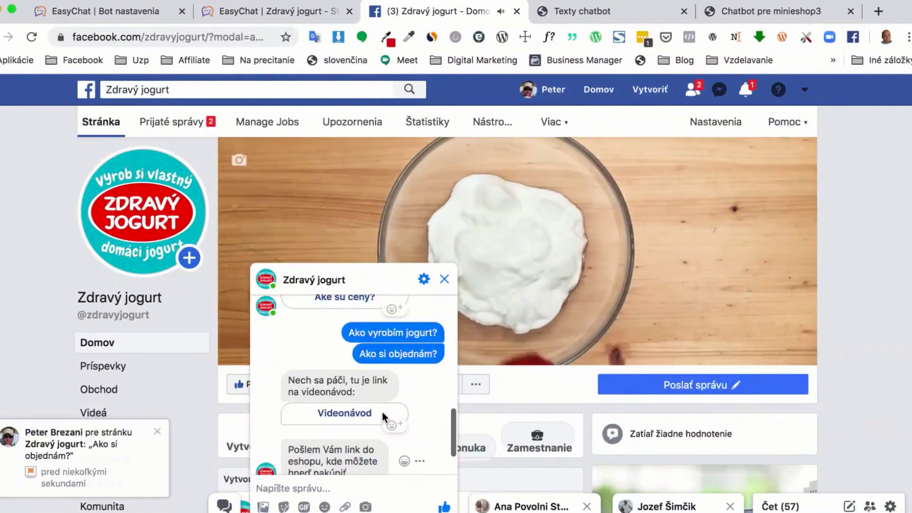
pyautogui.scroll(1, 383, 411)
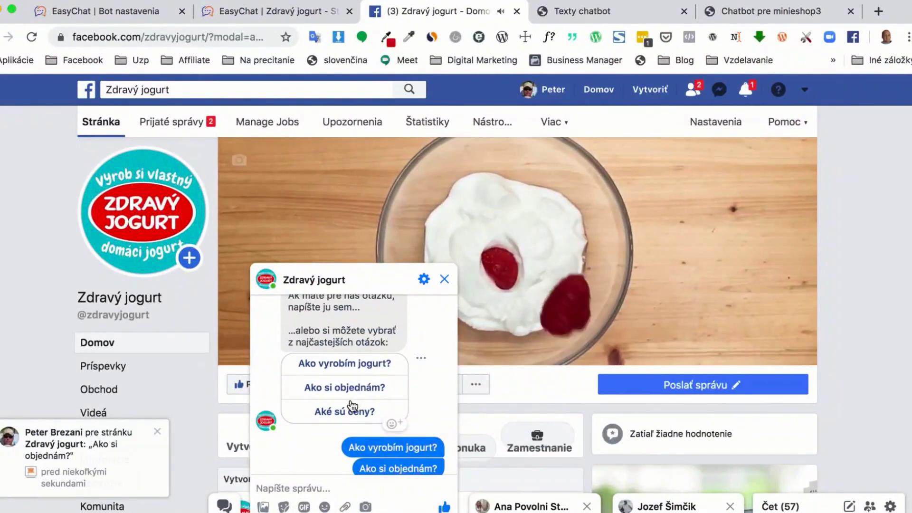
pyautogui.scroll(-10, 365, 404)
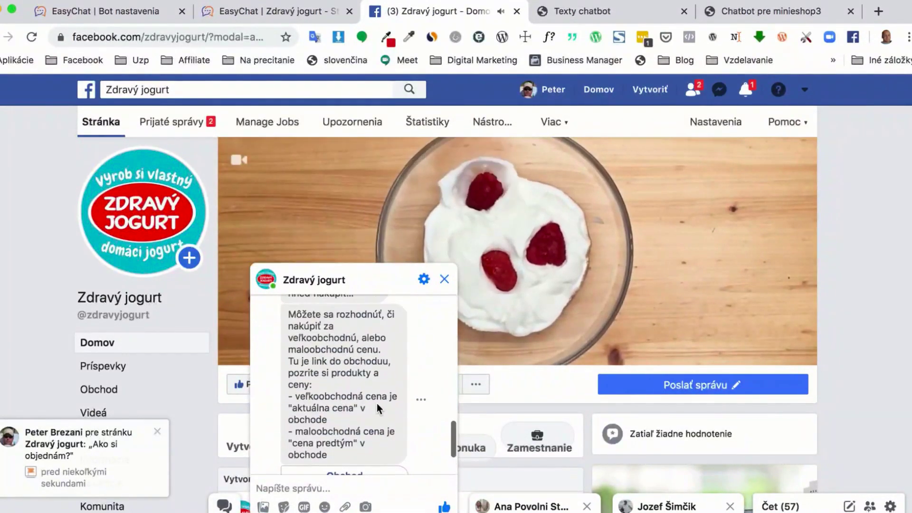
pyautogui.scroll(5, 377, 403)
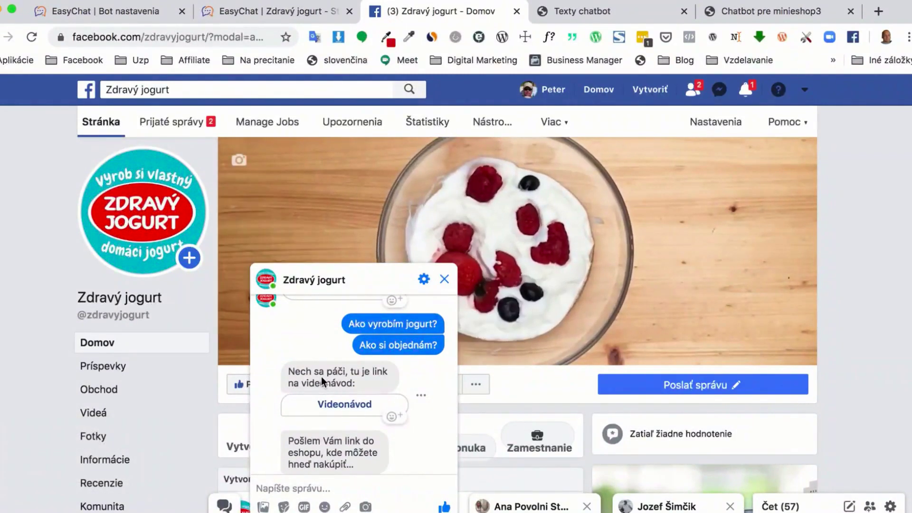
pyautogui.scroll(-5, 321, 377)
pyautogui.scroll(2, 375, 390)
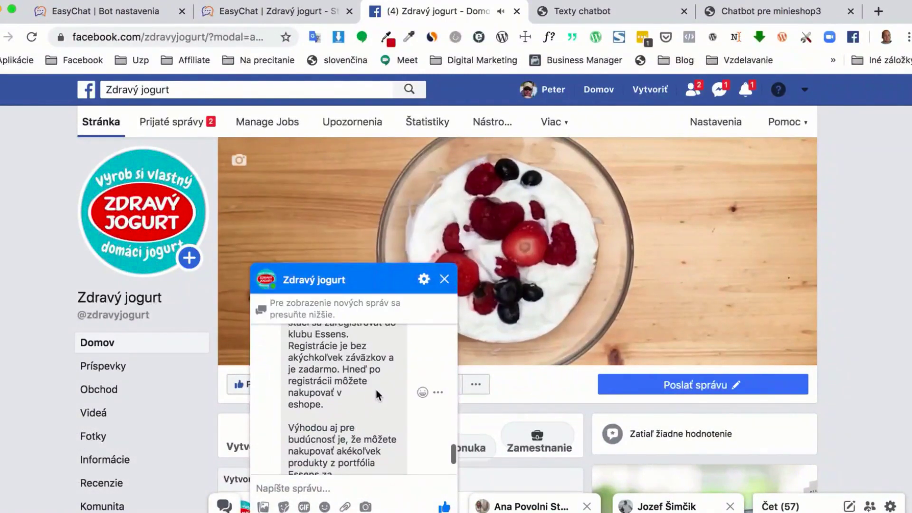
pyautogui.scroll(5, 379, 391)
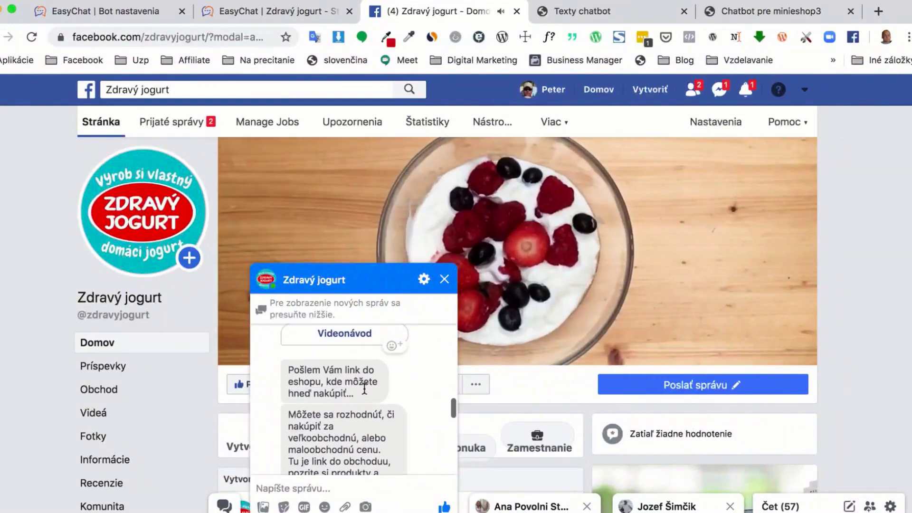
pyautogui.scroll(3, 363, 388)
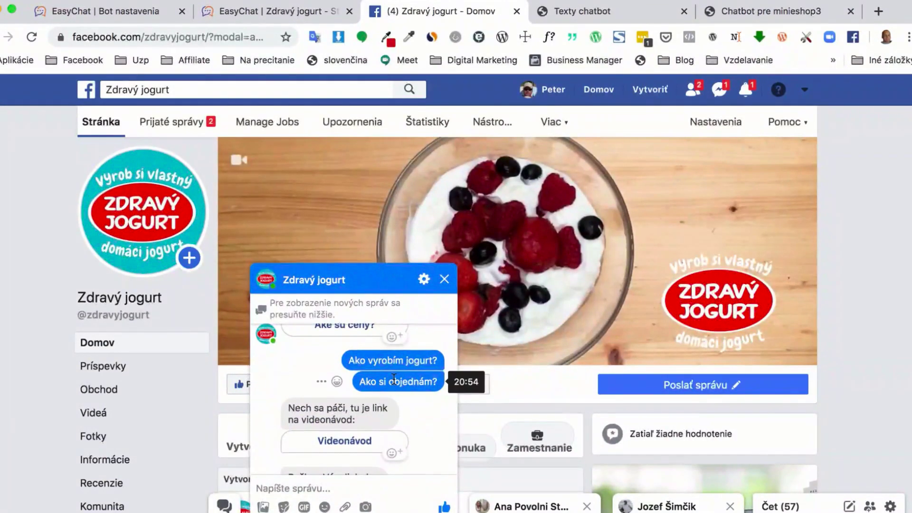
pyautogui.scroll(-1, 362, 413)
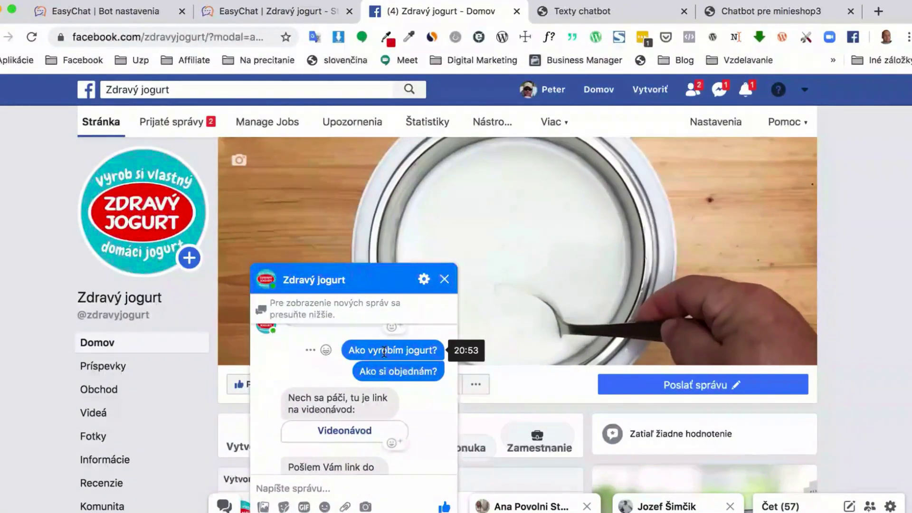
pyautogui.scroll(-1, 361, 380)
pyautogui.scroll(2, 340, 407)
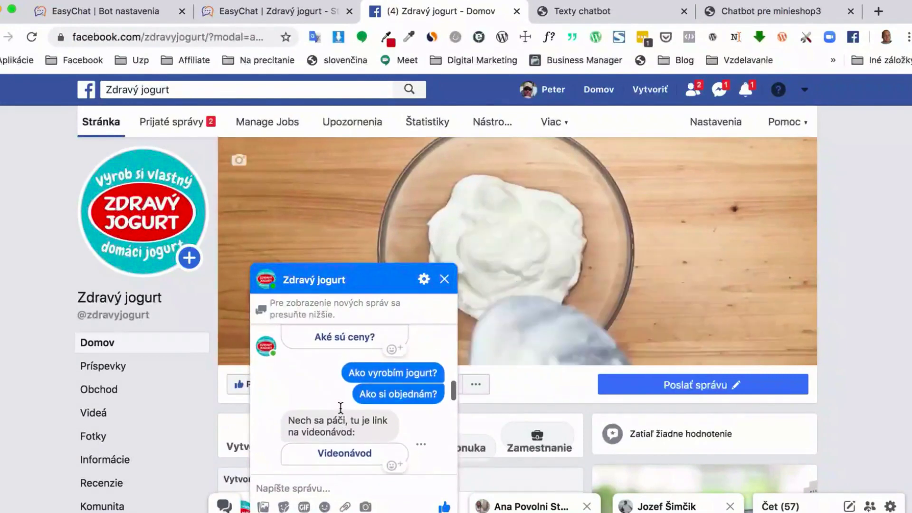
# Read through the ordering reply's text on wholesale and retail prices and its Obchod button in the chat
pyautogui.scroll(-5, 377, 398)
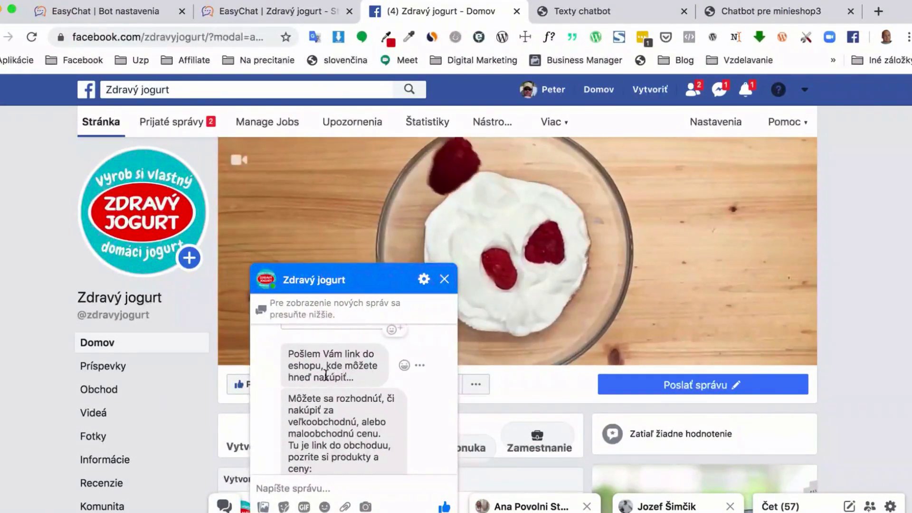
pyautogui.scroll(-2, 338, 388)
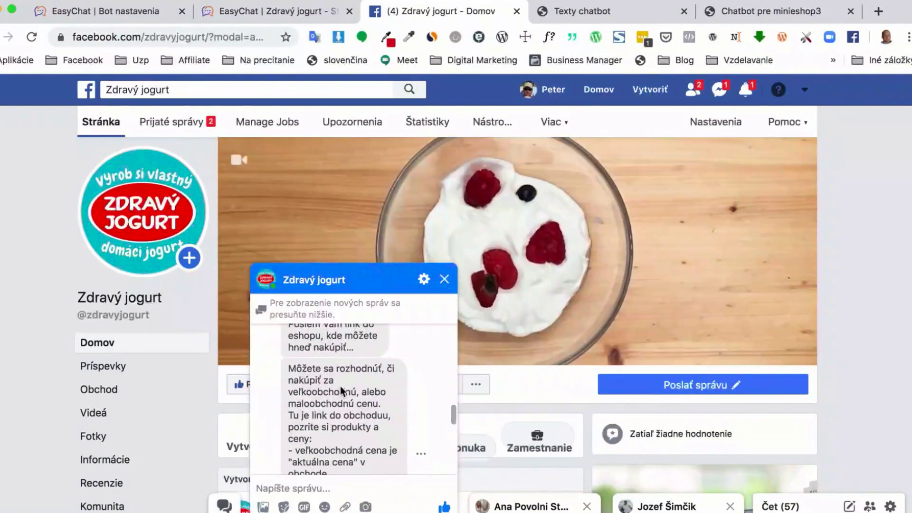
pyautogui.scroll(-1, 327, 401)
pyautogui.scroll(-1, 335, 389)
pyautogui.scroll(-1, 328, 407)
pyautogui.scroll(1, 320, 403)
pyautogui.scroll(1, 320, 409)
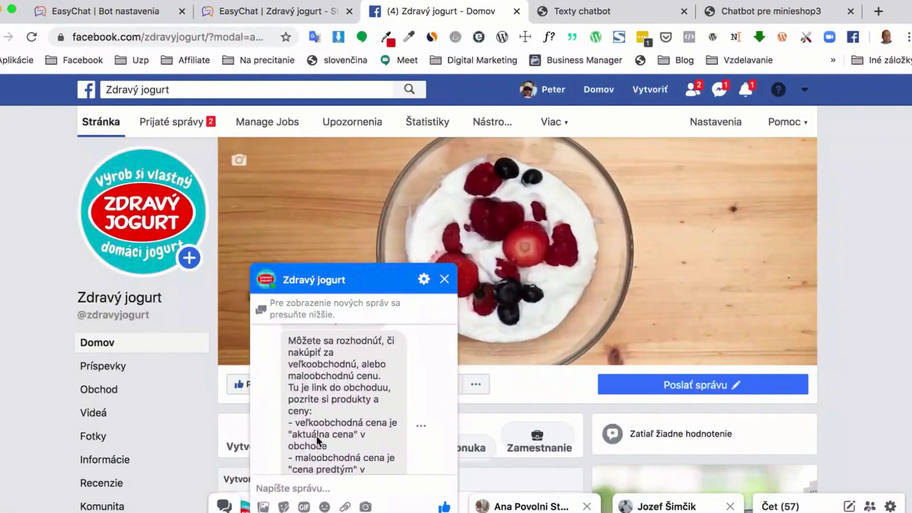
pyautogui.scroll(-1, 341, 434)
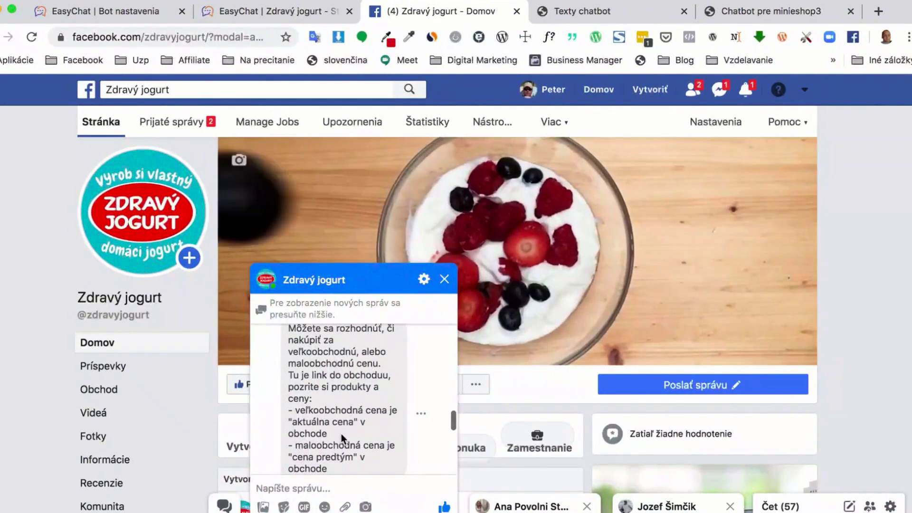
pyautogui.scroll(-2, 332, 415)
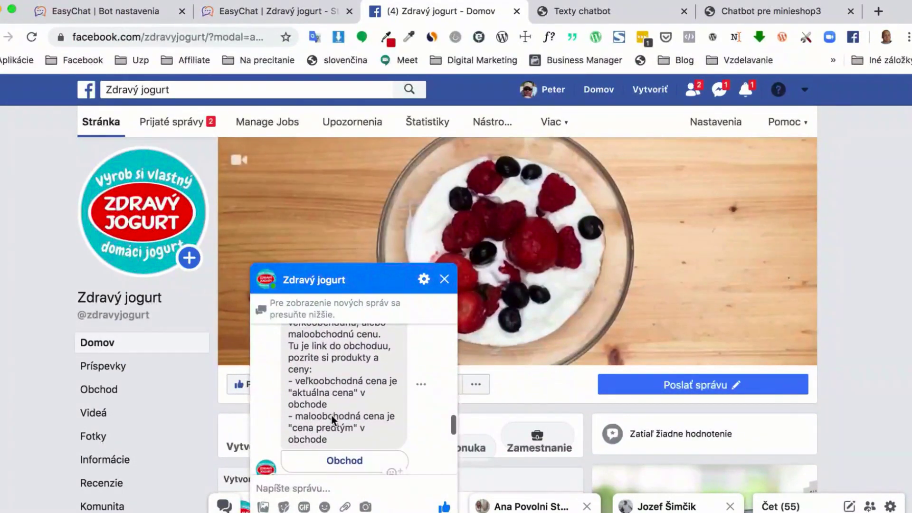
pyautogui.scroll(-1, 331, 415)
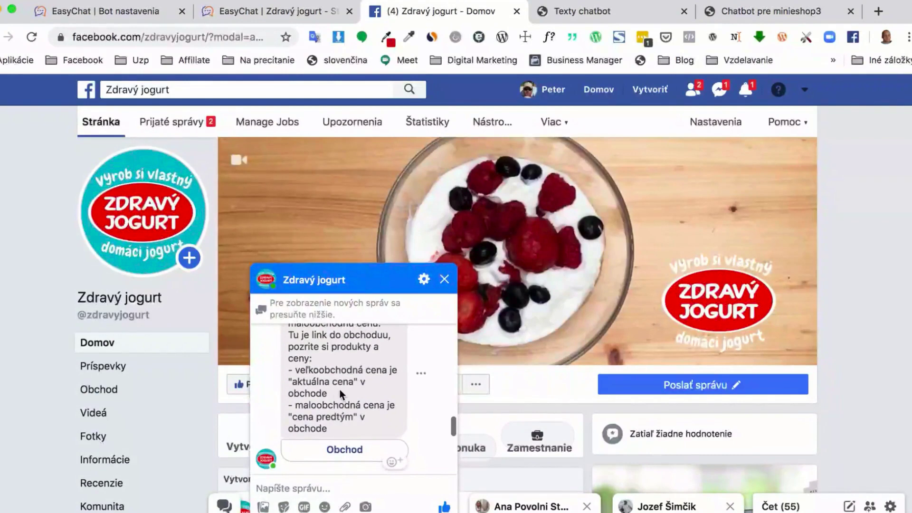
pyautogui.scroll(2, 336, 402)
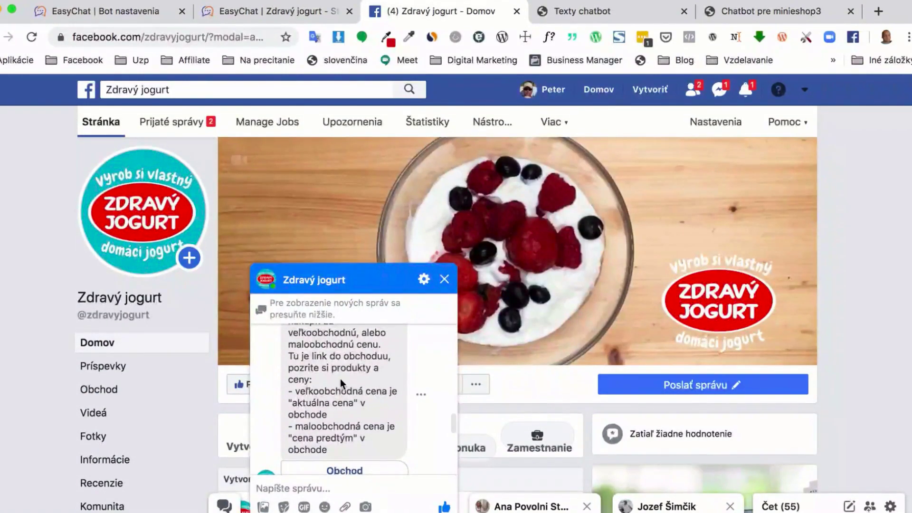
pyautogui.scroll(-5, 343, 380)
pyautogui.scroll(5, 342, 394)
pyautogui.scroll(-1, 341, 392)
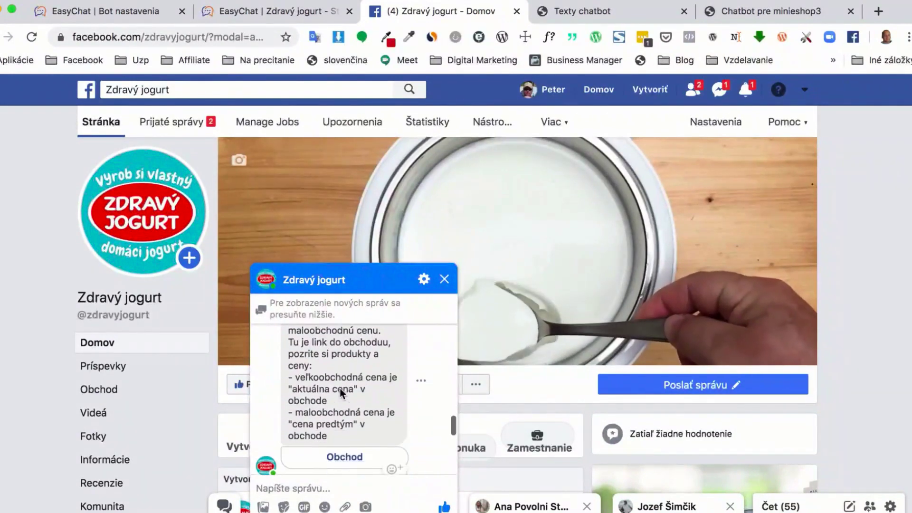
# Read the chat reply about registering with the Essens club and its S registráciou and Bez registrácie options
pyautogui.scroll(-6, 340, 391)
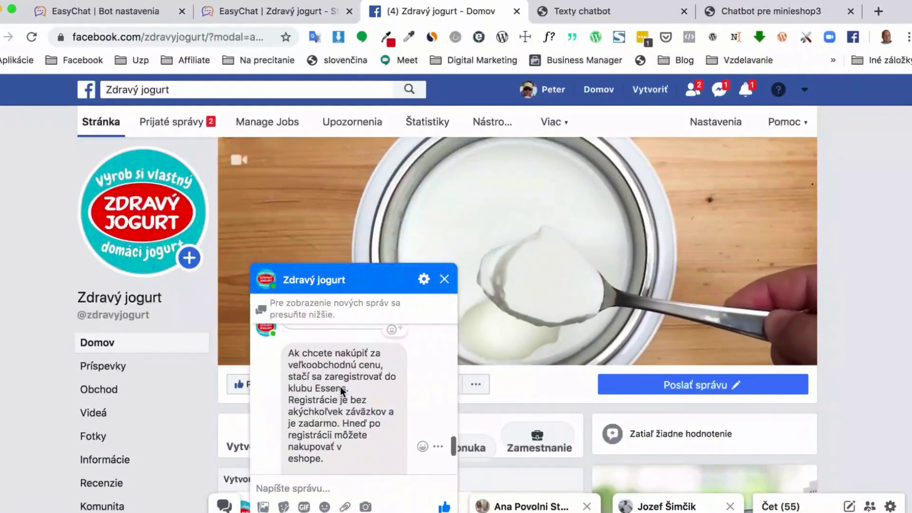
pyautogui.scroll(-2, 355, 388)
pyautogui.scroll(3, 354, 384)
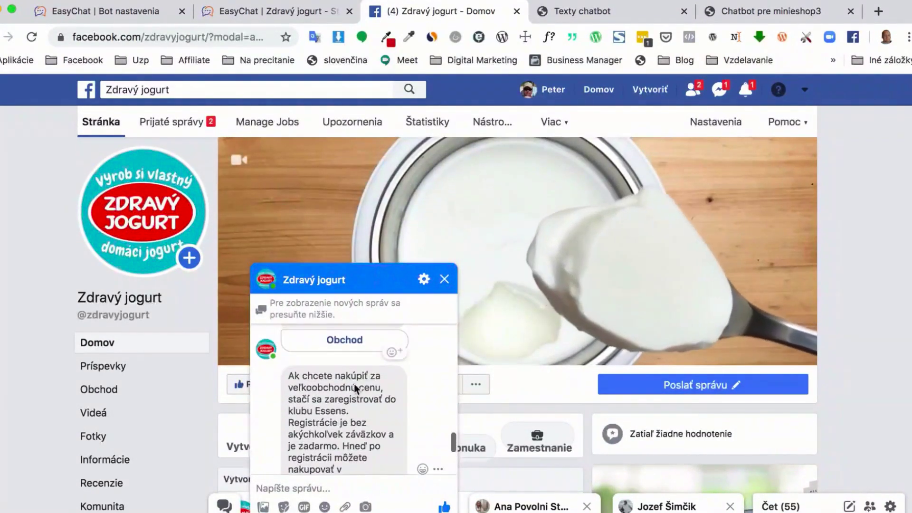
pyautogui.scroll(-6, 340, 409)
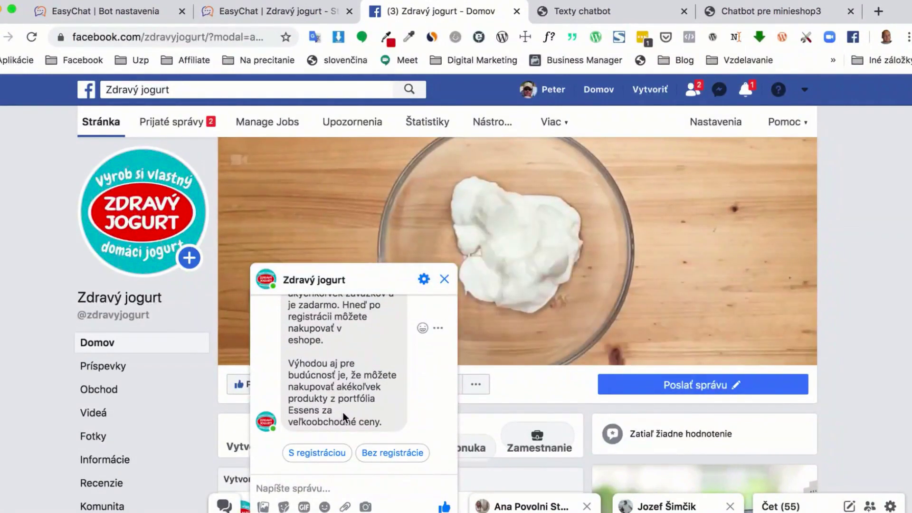
pyautogui.scroll(1, 360, 451)
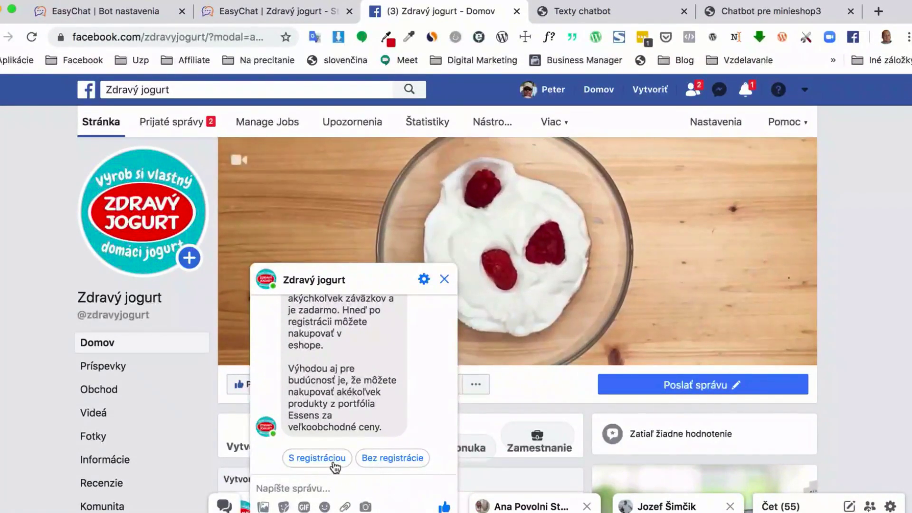
pyautogui.click(349, 459)
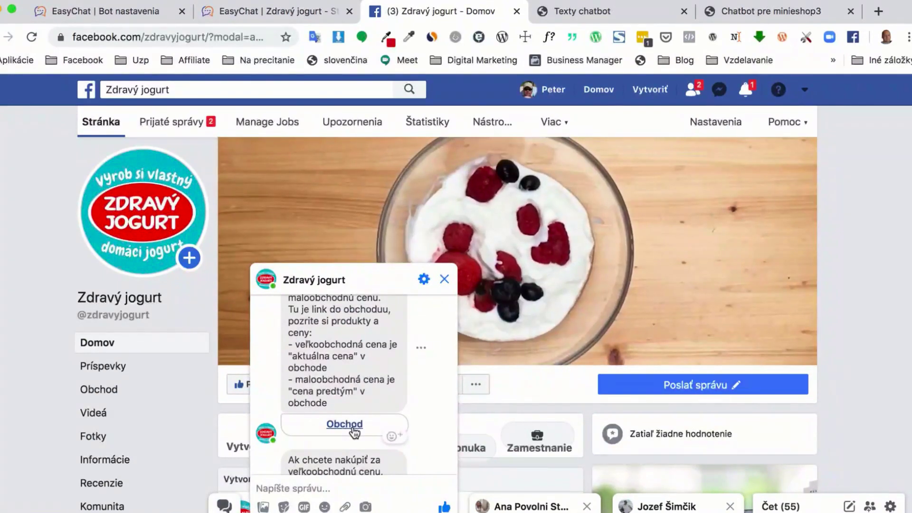
# Review the chat from the frequent-question buttons through the Videonávod and Obchod replies to the registration options
pyautogui.scroll(-10, 353, 427)
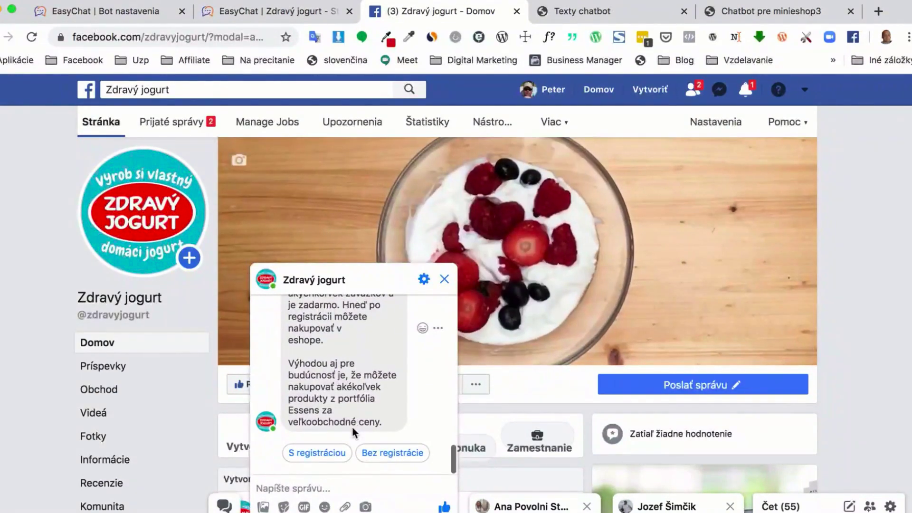
pyautogui.scroll(8, 333, 442)
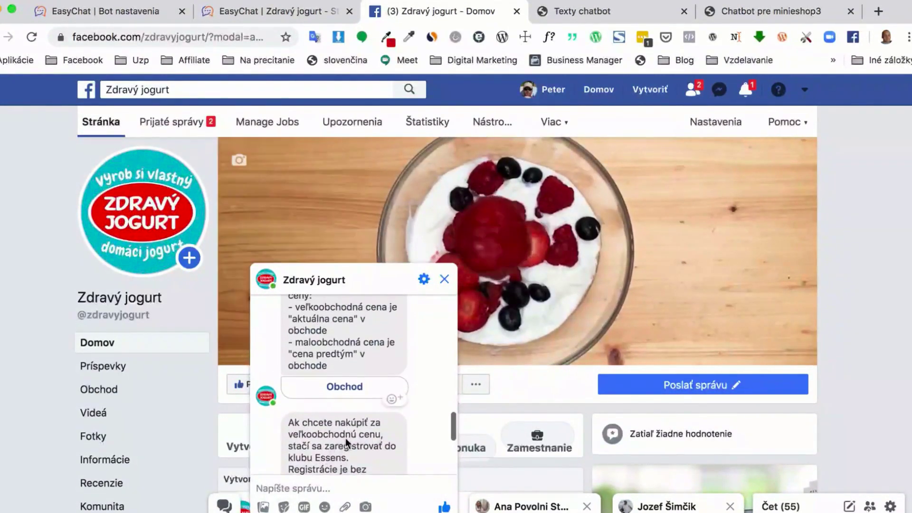
pyautogui.scroll(8, 349, 394)
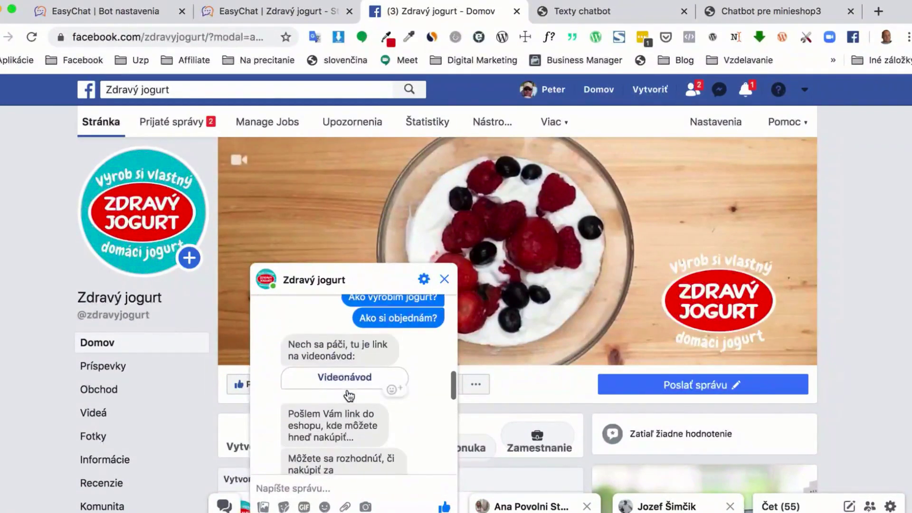
pyautogui.scroll(3, 332, 403)
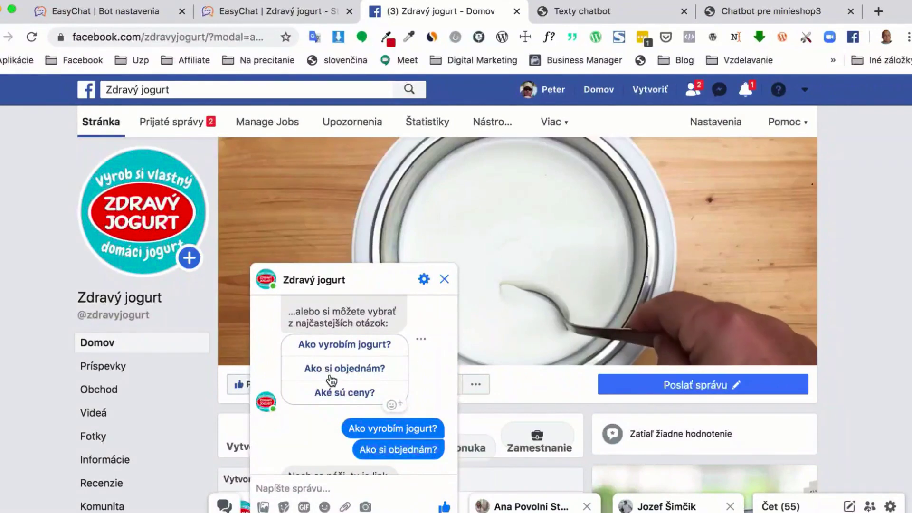
pyautogui.scroll(-12, 330, 371)
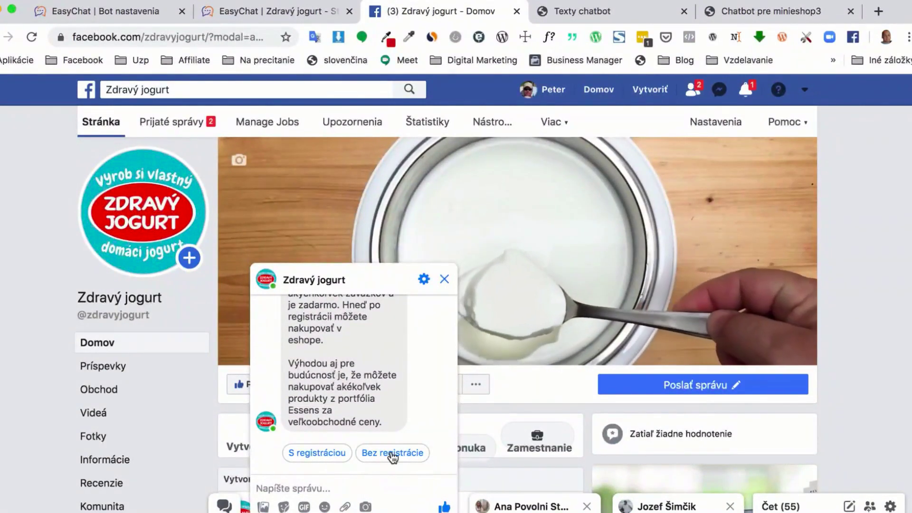
# Test the S registráciou option in the chat and read the replies on registration and wholesale purchases
pyautogui.click(328, 455)
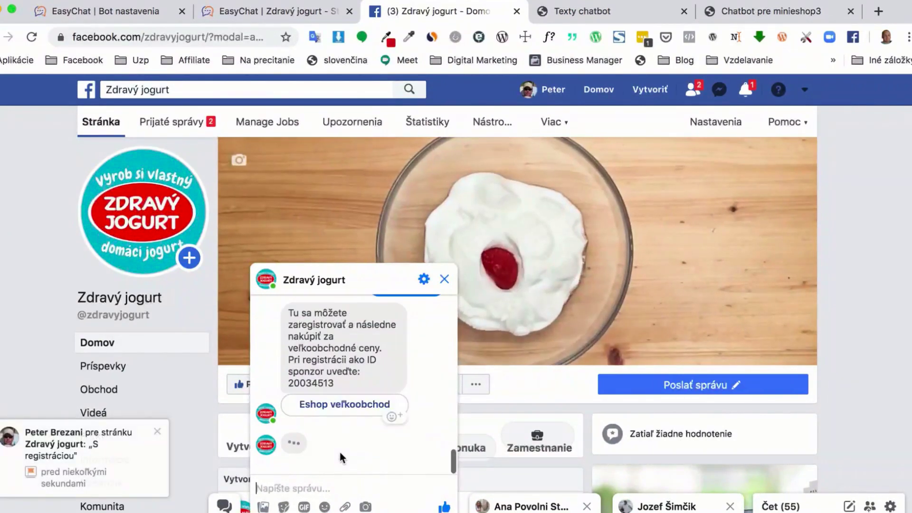
pyautogui.scroll(2, 341, 434)
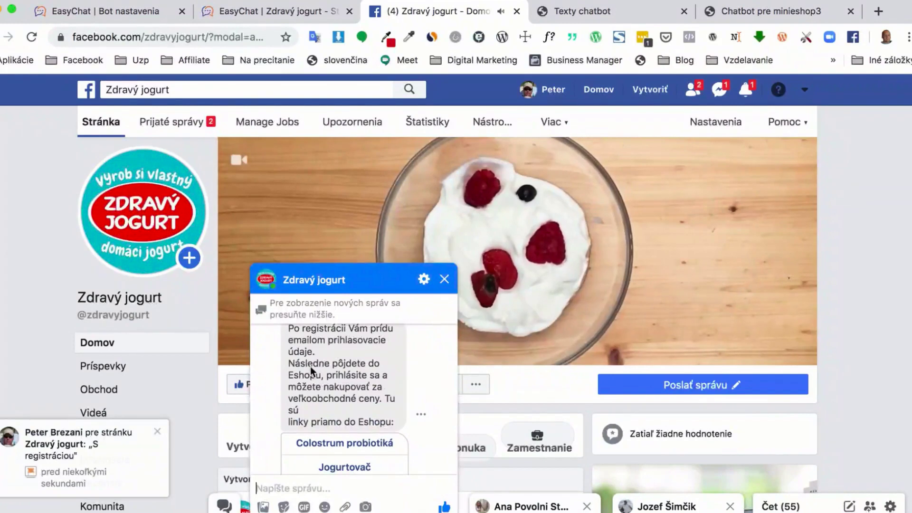
pyautogui.scroll(3, 310, 366)
pyautogui.scroll(3, 321, 392)
pyautogui.scroll(-5, 347, 418)
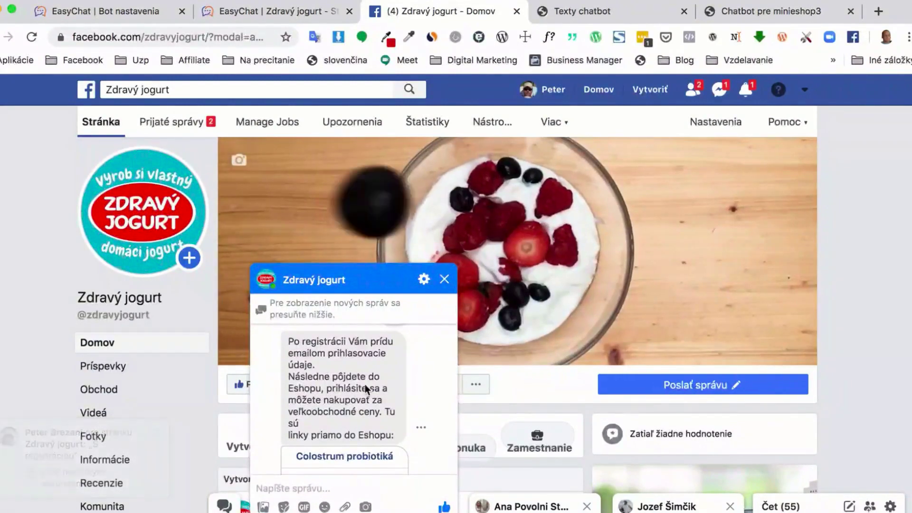
# Check the Colostrum probiotiká product link from the bot's registration reply, and close the Essens shop page
pyautogui.scroll(-2, 349, 427)
pyautogui.scroll(-2, 334, 456)
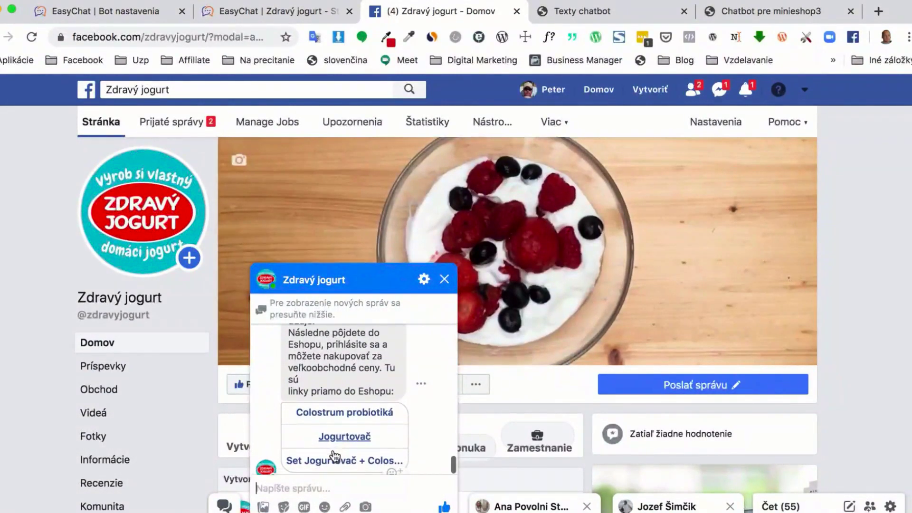
pyautogui.click(343, 401)
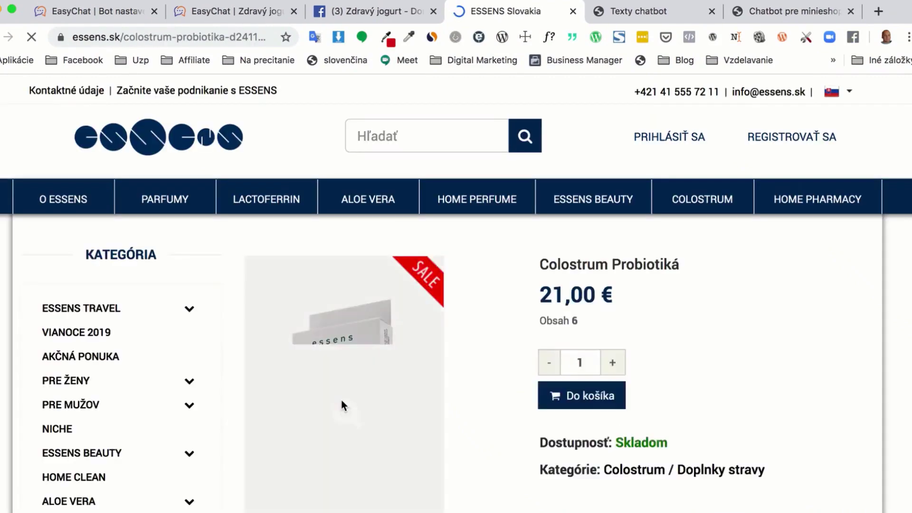
pyautogui.click(572, 11)
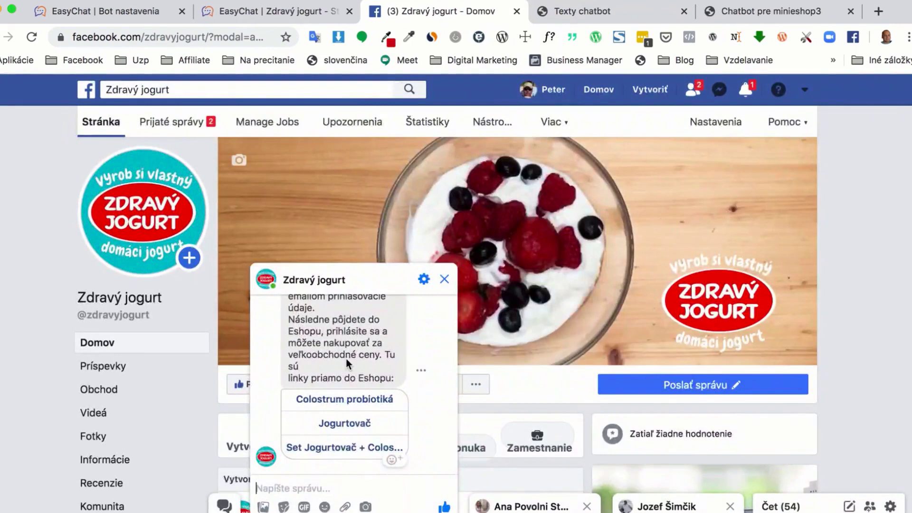
# Look back through the conversation to the bot's opening greeting and its Položiť otázku button
pyautogui.scroll(3, 346, 356)
pyautogui.scroll(5, 346, 360)
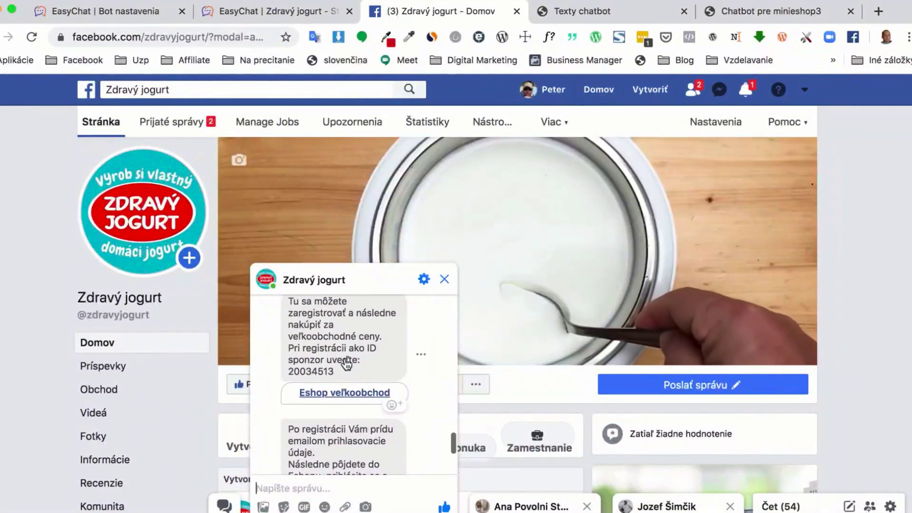
pyautogui.scroll(10, 346, 358)
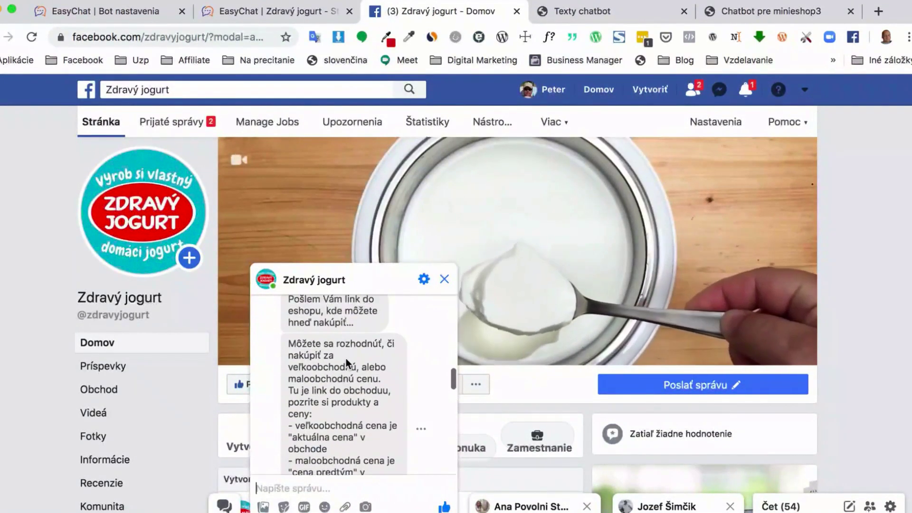
pyautogui.scroll(15, 346, 358)
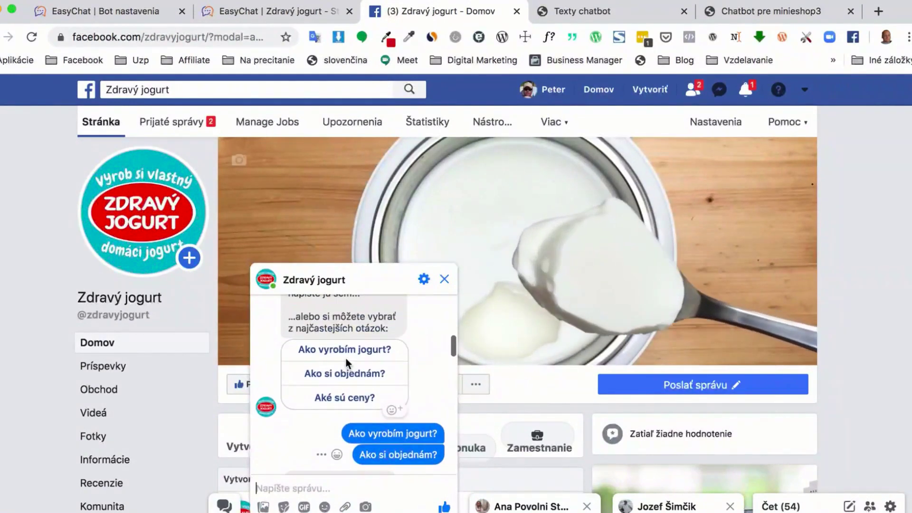
pyautogui.scroll(5, 351, 361)
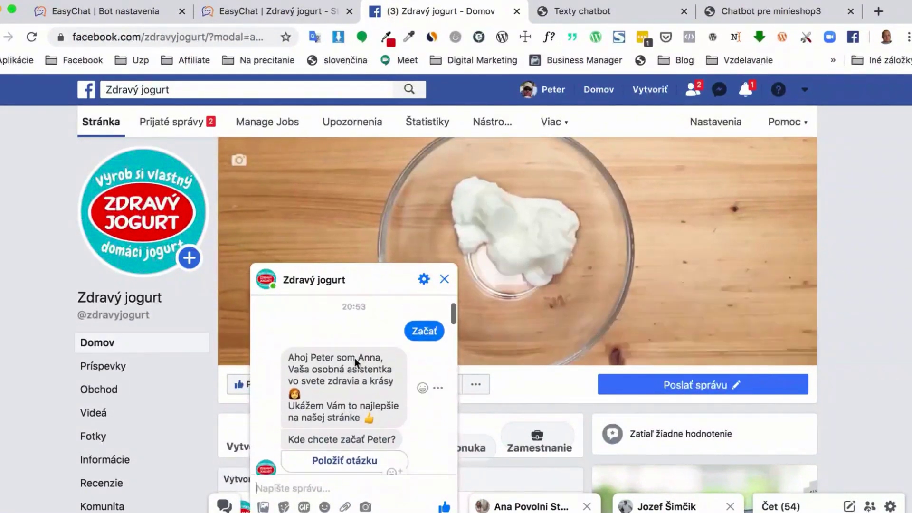
pyautogui.scroll(-2, 356, 364)
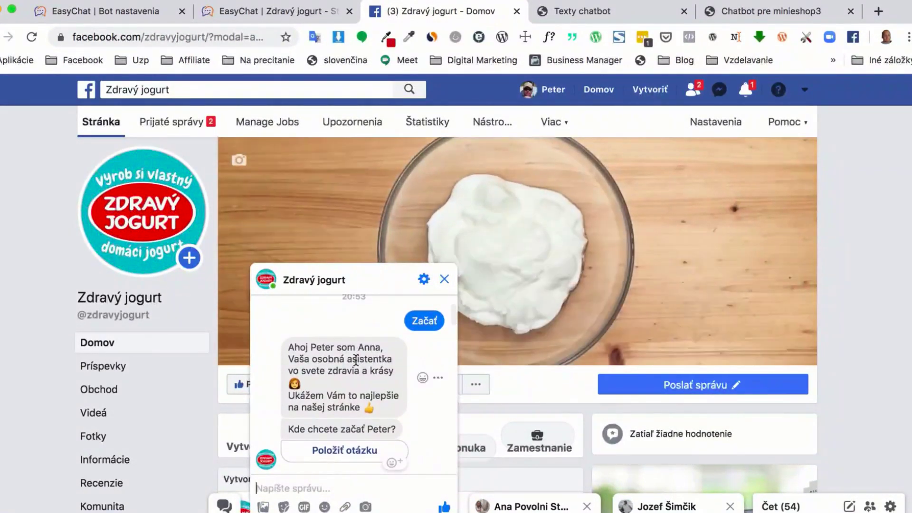
pyautogui.scroll(-1, 342, 366)
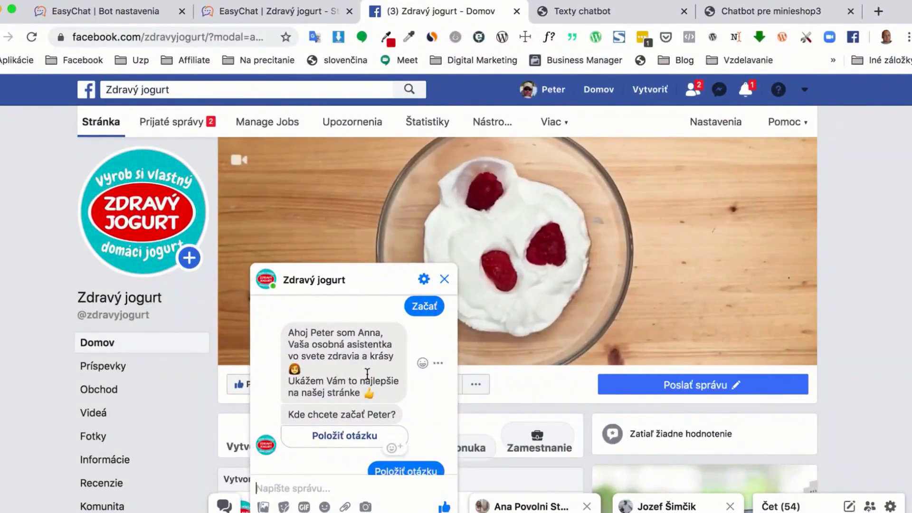
# Follow the whole question branch from Položiť otázku to the eshop product links, and minimize the chat window
pyautogui.scroll(-6, 328, 380)
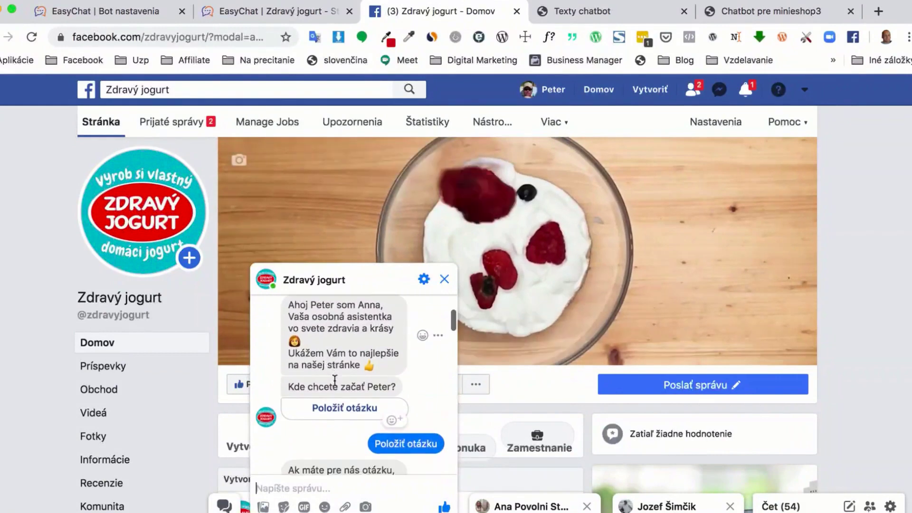
pyautogui.scroll(-3, 340, 380)
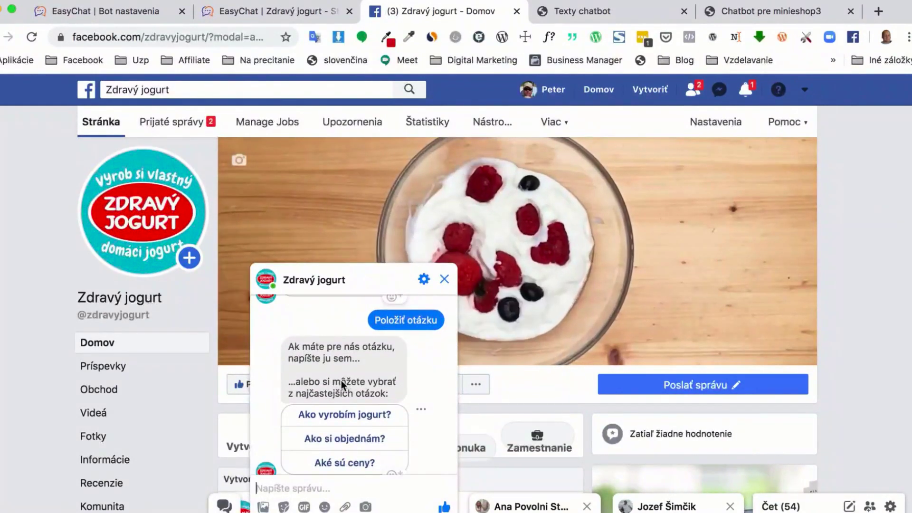
pyautogui.click(342, 386)
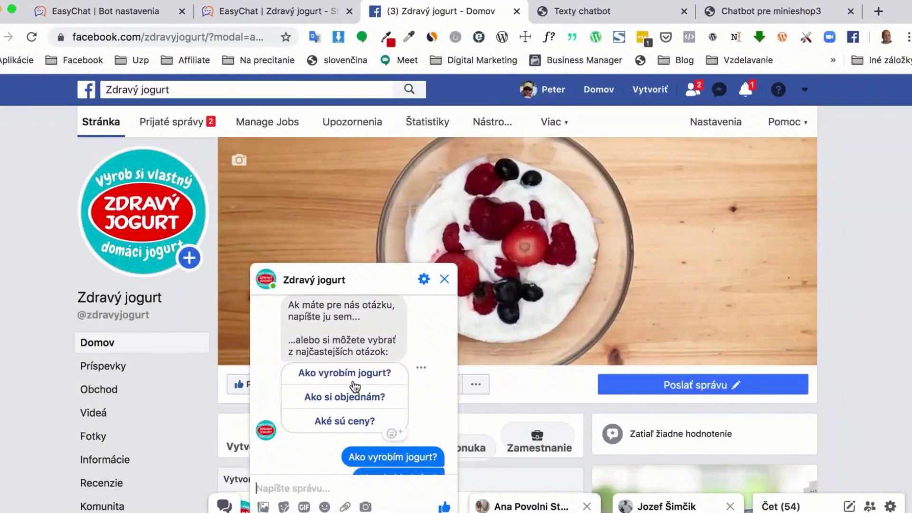
pyautogui.scroll(-5, 353, 380)
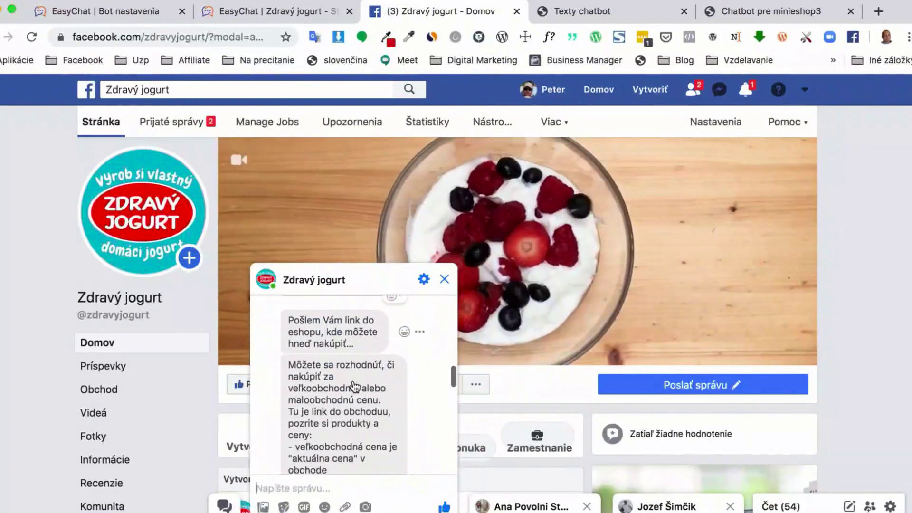
pyautogui.scroll(-6, 352, 380)
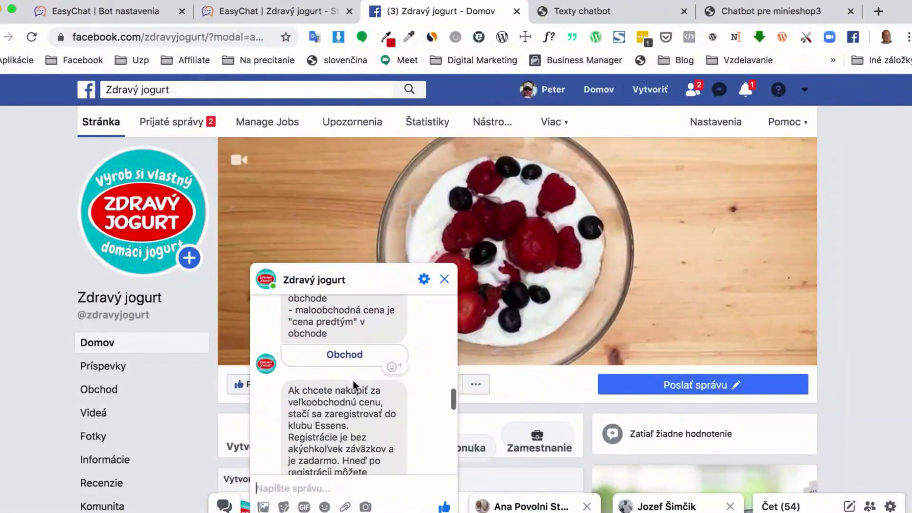
pyautogui.scroll(-8, 352, 381)
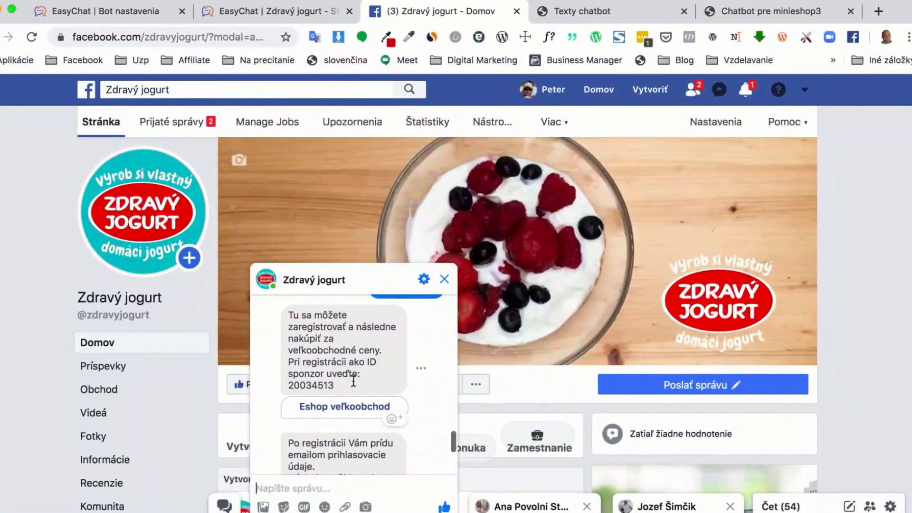
pyautogui.scroll(-1, 353, 380)
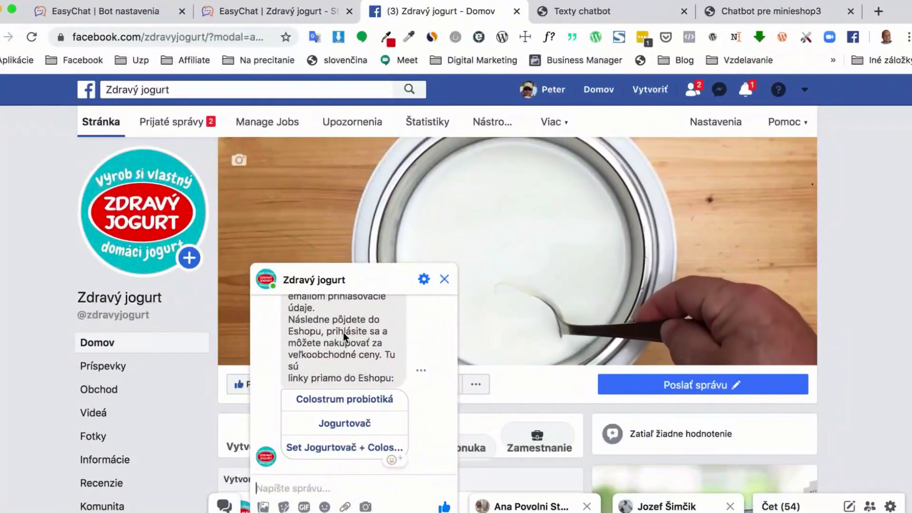
pyautogui.scroll(20, 354, 316)
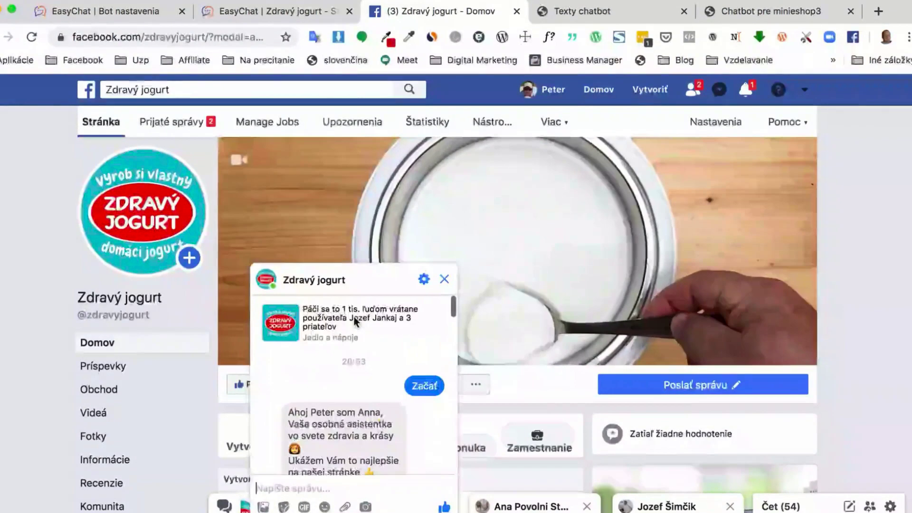
pyautogui.click(362, 280)
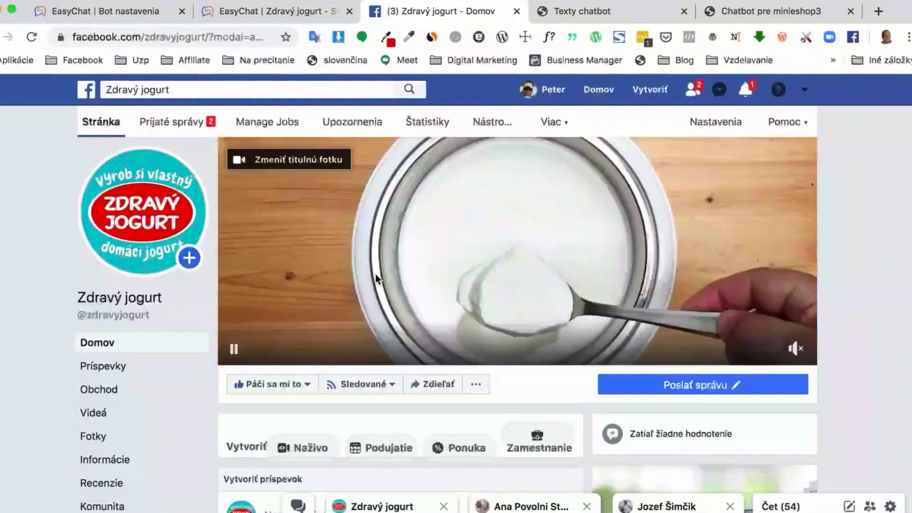
# Check the Horúce tipy branch in the Chatbot pre minieshop diagram and find its texts in the Texty chatbot document
pyautogui.click(583, 11)
pyautogui.click(757, 8)
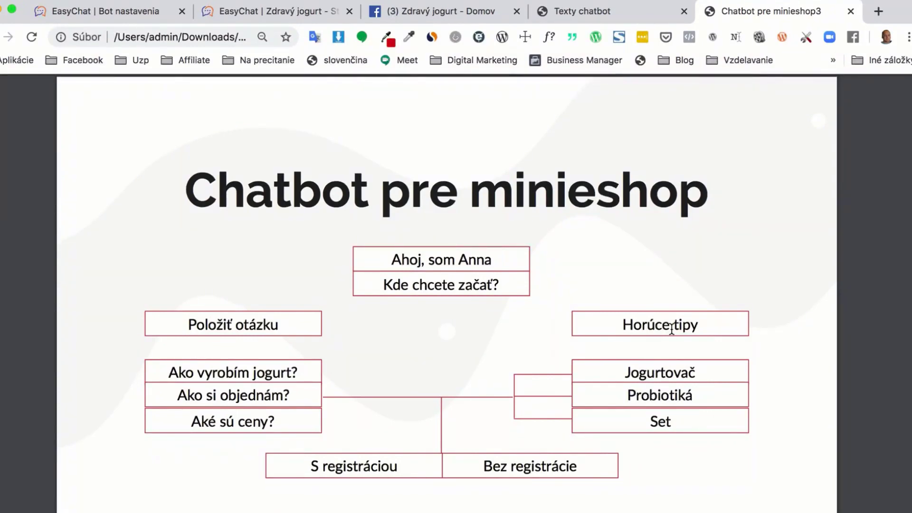
pyautogui.click(604, 11)
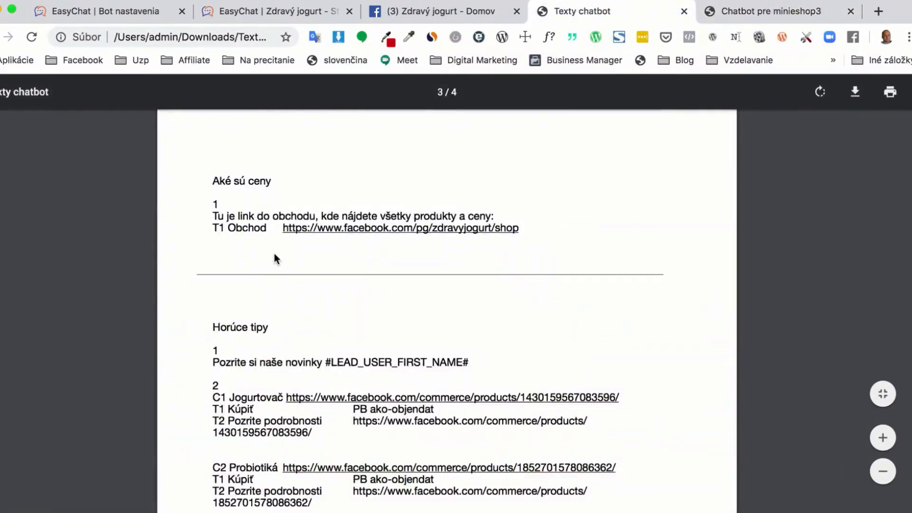
pyautogui.scroll(-3, 298, 272)
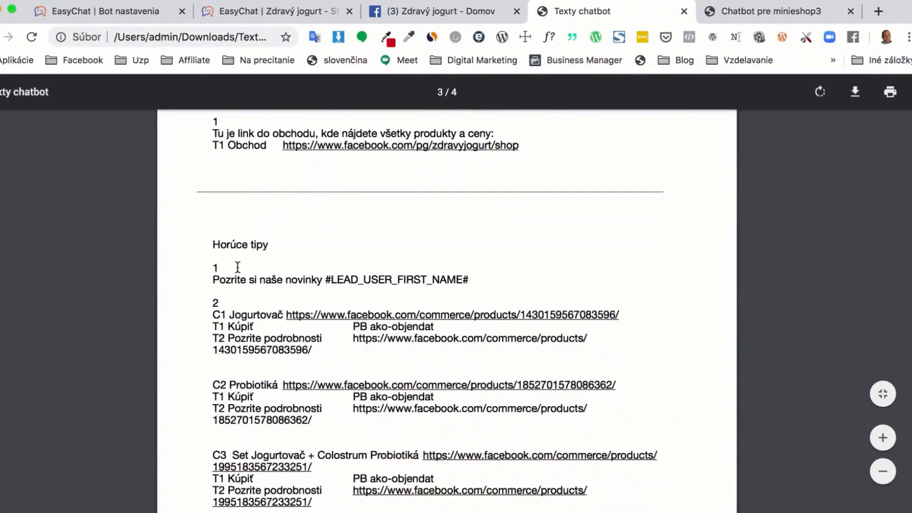
pyautogui.scroll(-3, 237, 267)
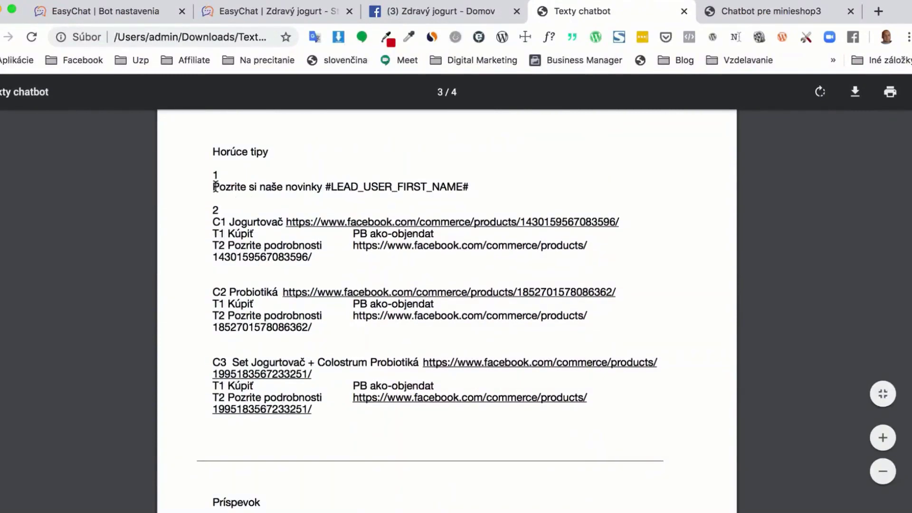
# Copy the line "Pozrite si naše novinky #LEAD_USER_FIRST_NAME#" from Texty chatbot and open the bot tree's Get Started settings at the second reply's buttons
pyautogui.moveTo(213, 187); pyautogui.dragTo(469, 187)
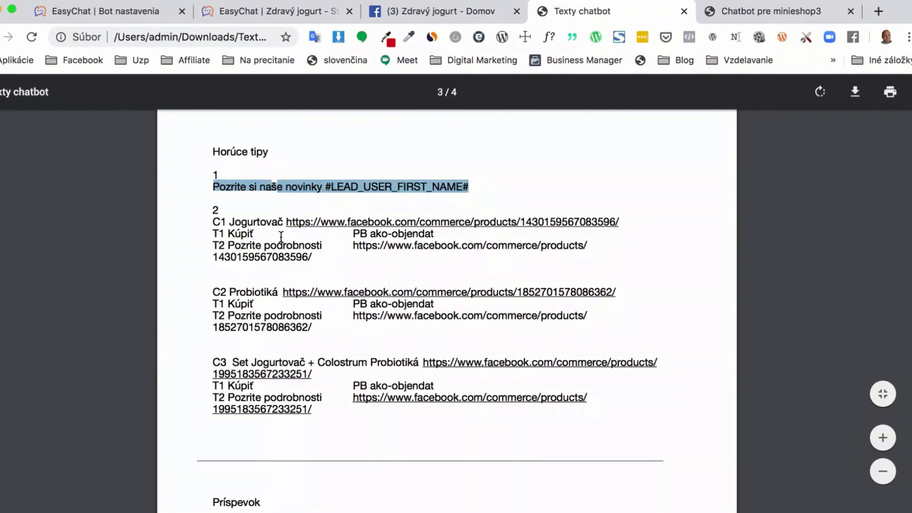
pyautogui.click(272, 10)
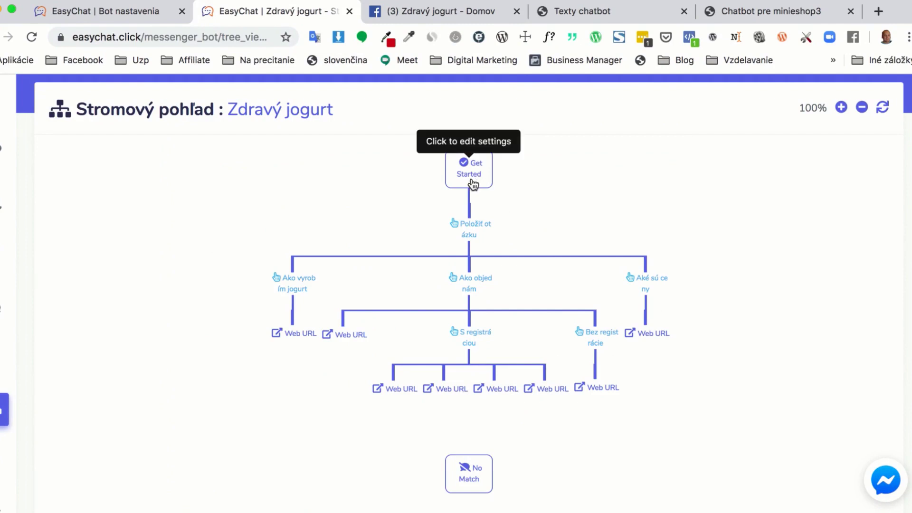
pyautogui.click(472, 182)
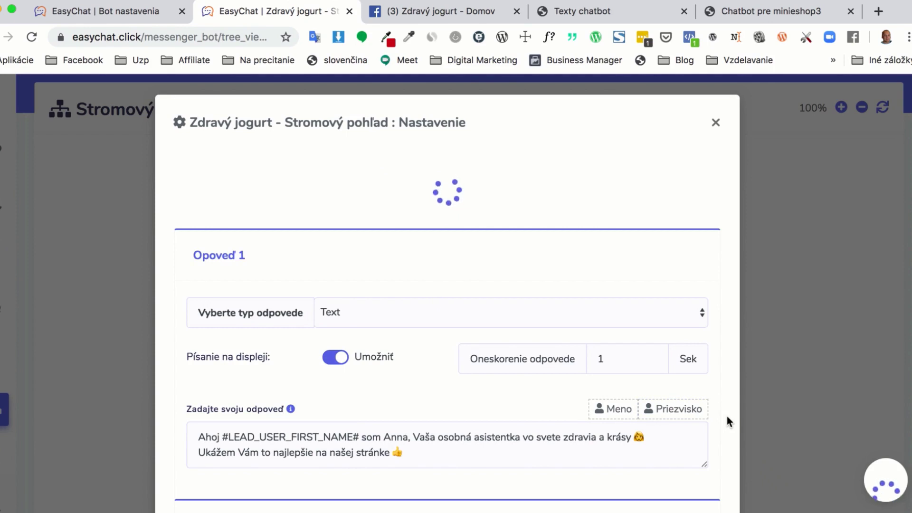
pyautogui.scroll(-5, 716, 423)
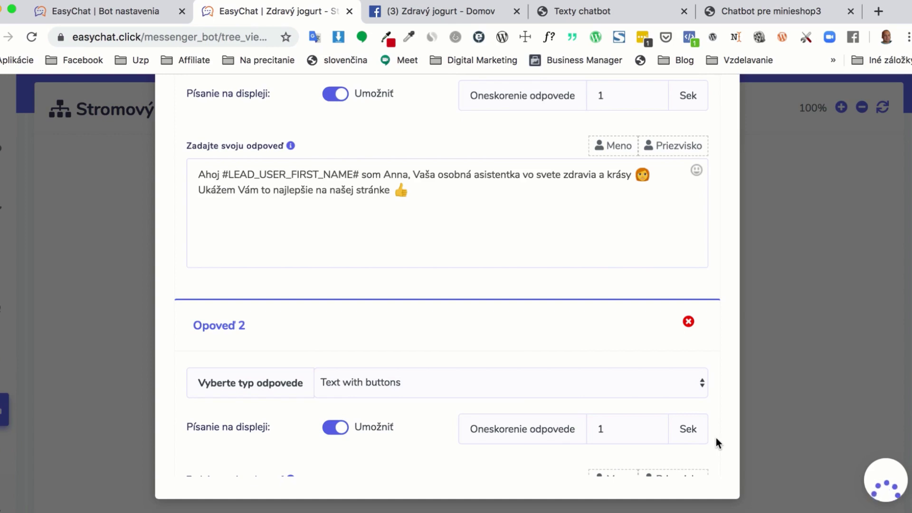
pyautogui.scroll(-2, 716, 437)
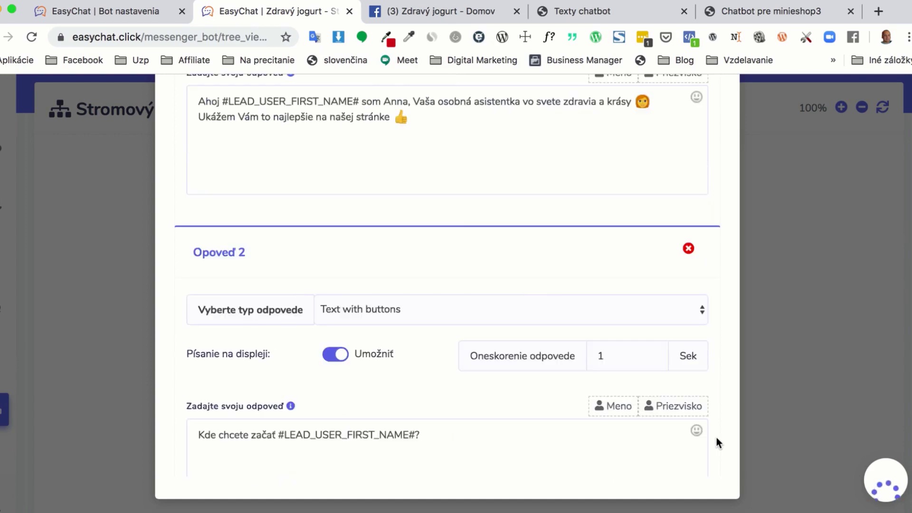
pyautogui.scroll(-6, 716, 442)
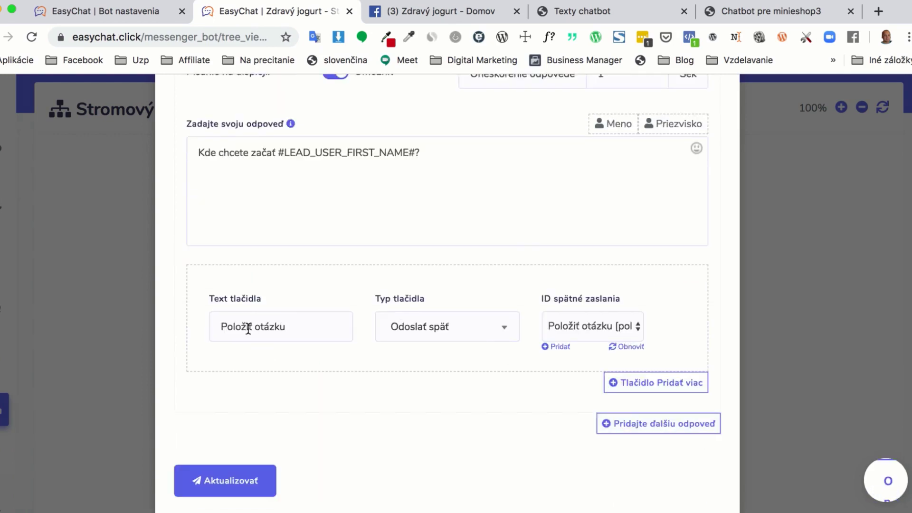
# Add a second button named "Horúce tipy" with type Odoslať späť to the "Kde chcete začať" reply
pyautogui.click(649, 383)
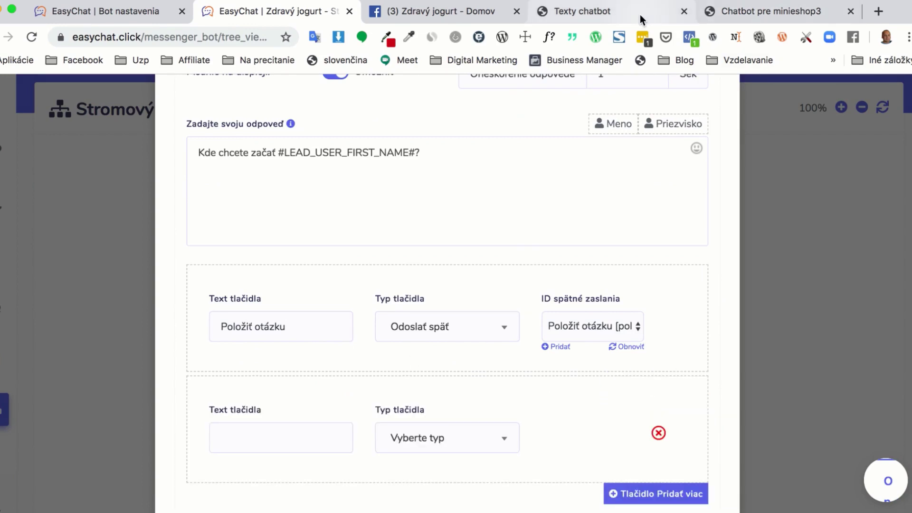
pyautogui.click(624, 12)
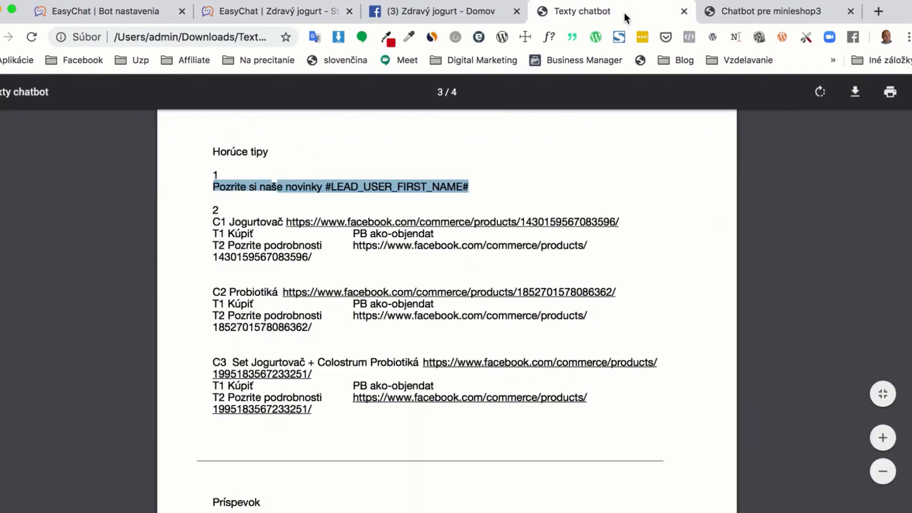
pyautogui.click(278, 11)
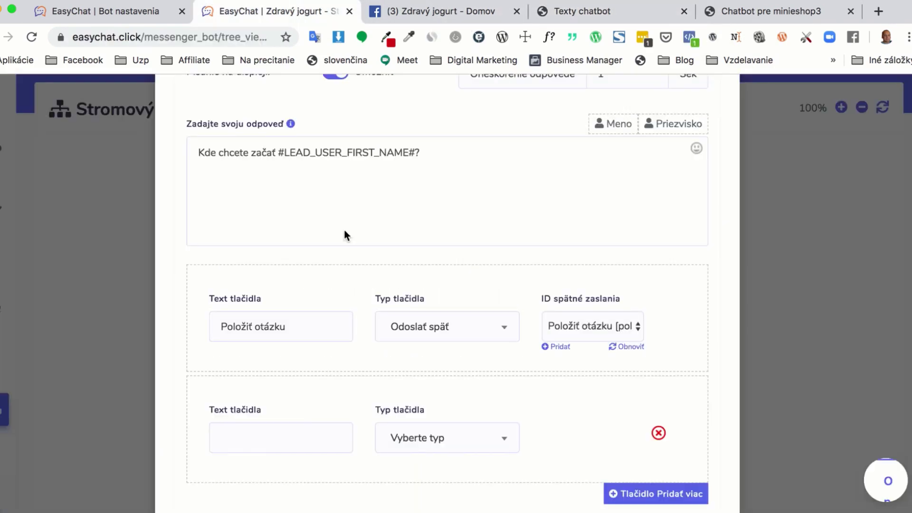
pyautogui.click(281, 433)
pyautogui.write('Horúce tipy')
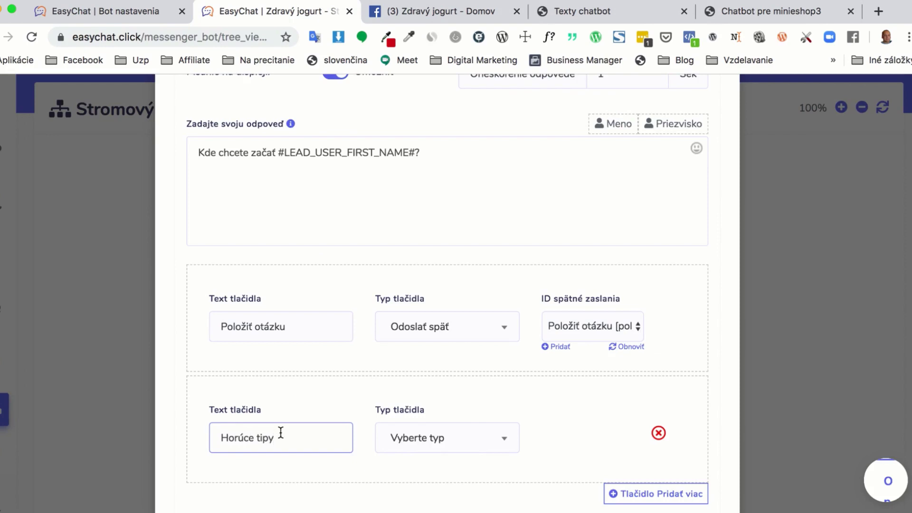
pyautogui.click(460, 431)
pyautogui.scroll(-2, 461, 479)
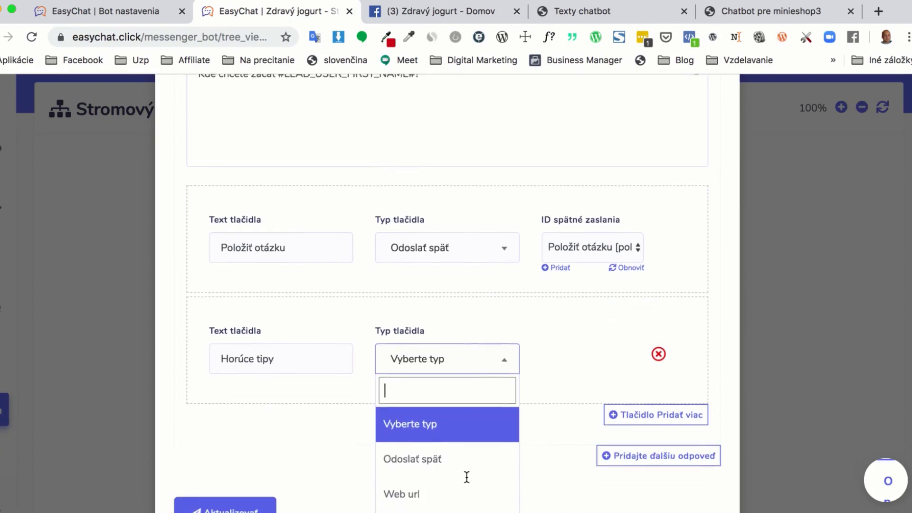
pyautogui.click(439, 466)
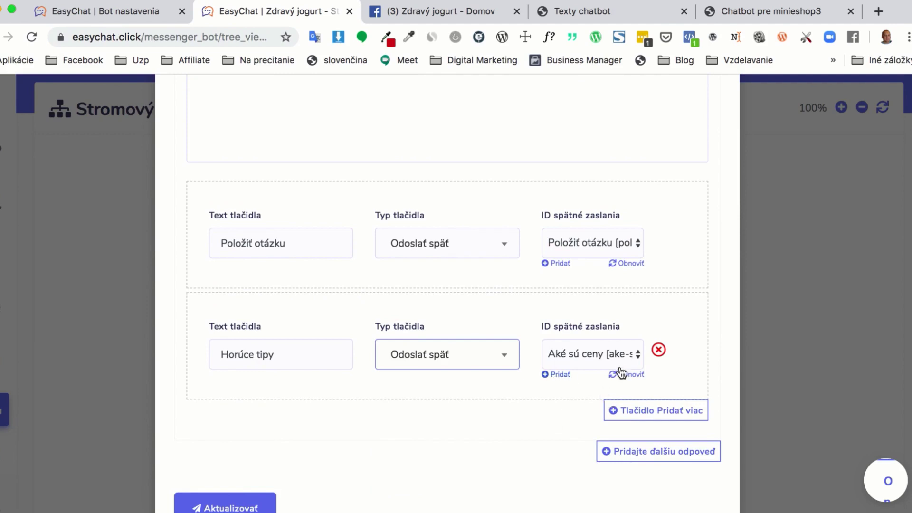
# Start a new postback template for the Horúce tipy button, named "Horúce tipy" with postback ID "horuce-tipy"
pyautogui.click(558, 375)
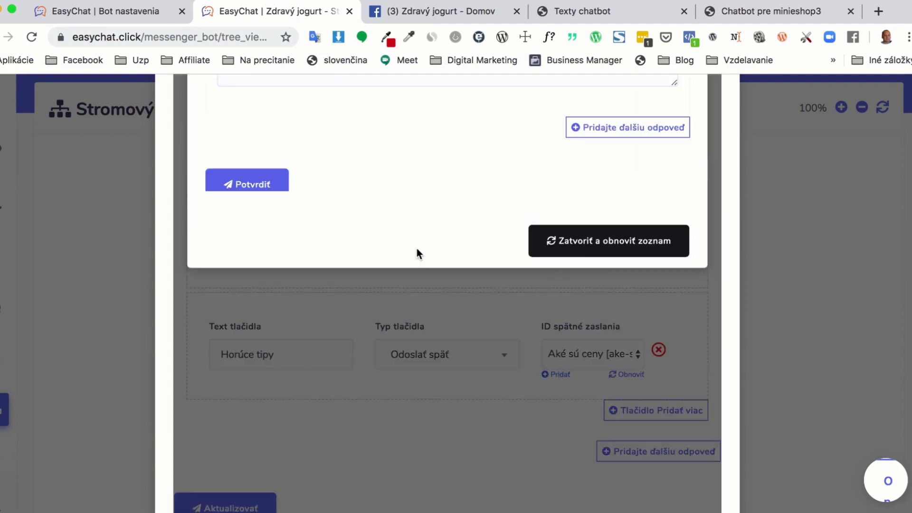
pyautogui.scroll(5, 434, 247)
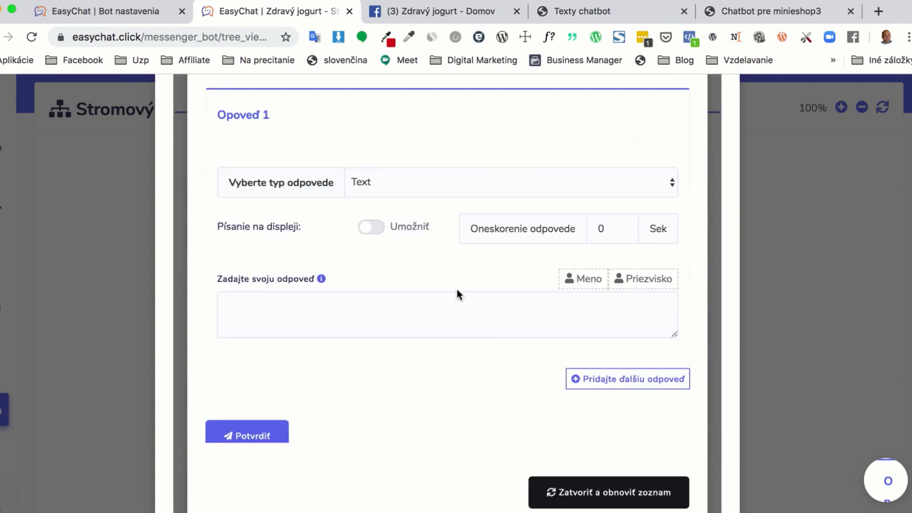
pyautogui.scroll(8, 455, 287)
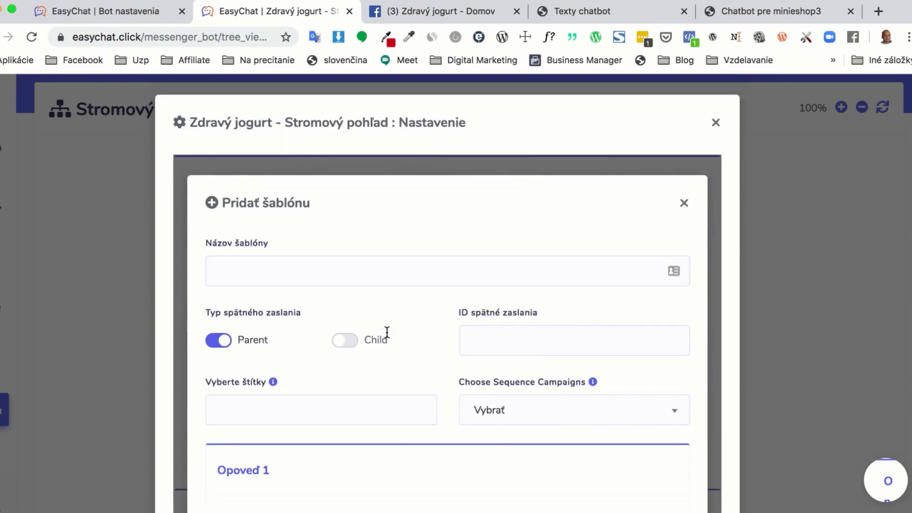
pyautogui.click(328, 278)
pyautogui.write('Horúce tipy')
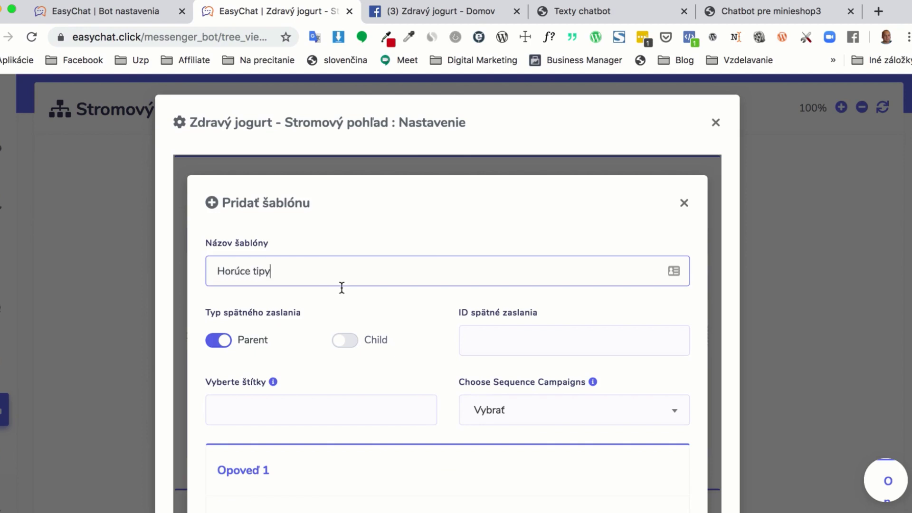
pyautogui.scroll(-2, 435, 363)
pyautogui.click(513, 277)
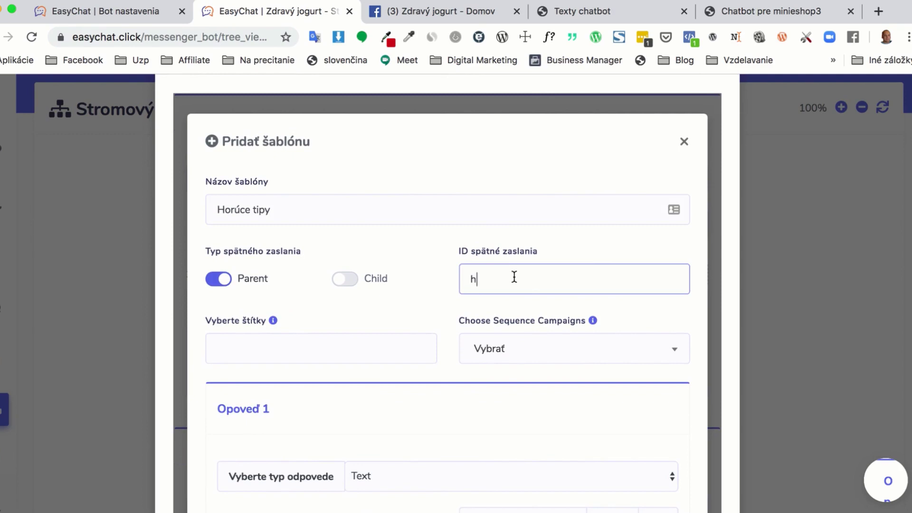
pyautogui.write('horuce-tipy')
# Enable the typing display with a 1-second delay on the first reply and enter "Pozrite si naše novinky #LEAD_USER_FIRST_NAME#"
pyautogui.scroll(-5, 451, 415)
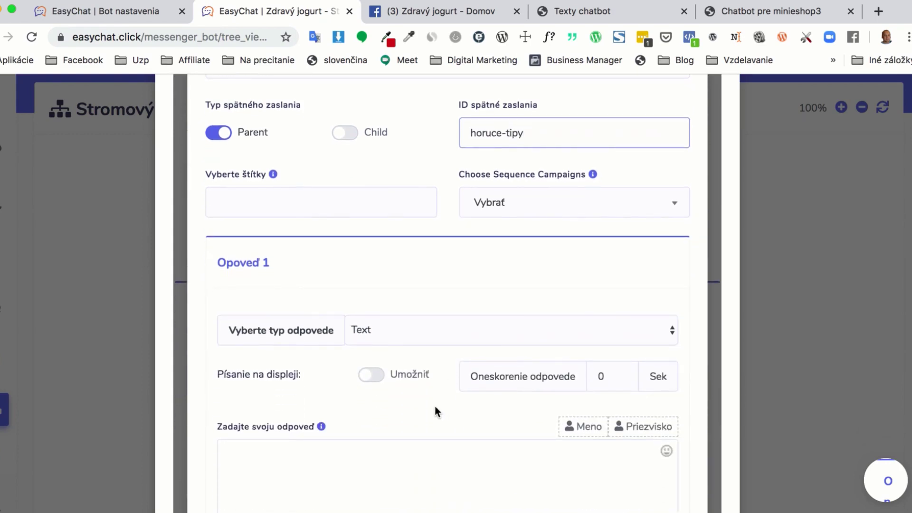
pyautogui.click(381, 341)
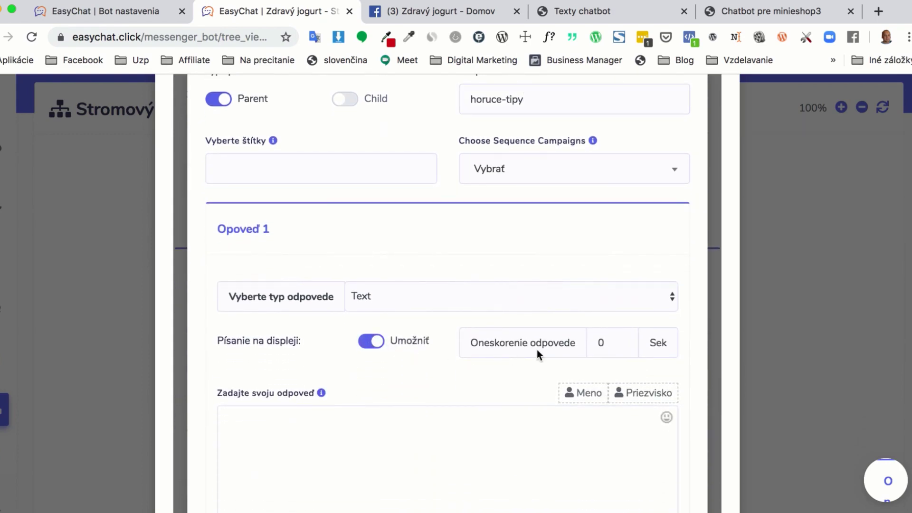
pyautogui.click(622, 340)
pyautogui.click(411, 431)
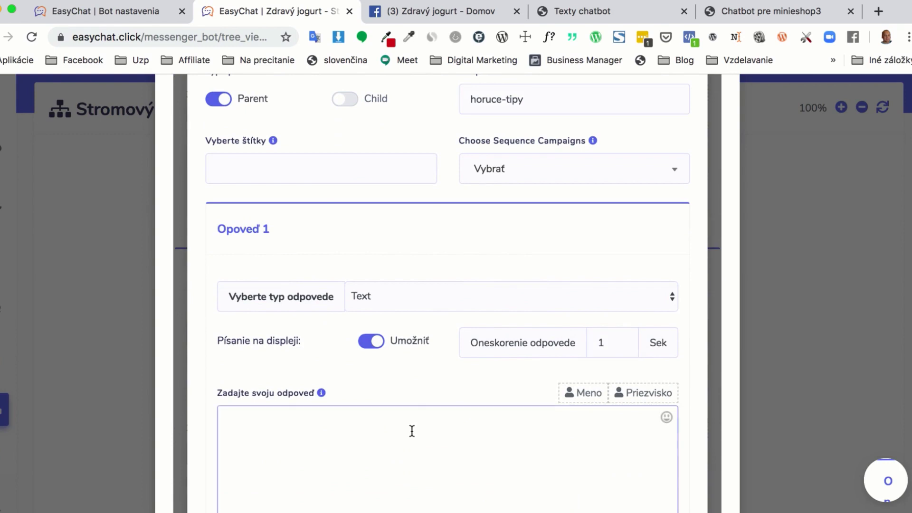
pyautogui.write('Pozrite si naše novinky #LEAD_USER_FIRST_NAME#')
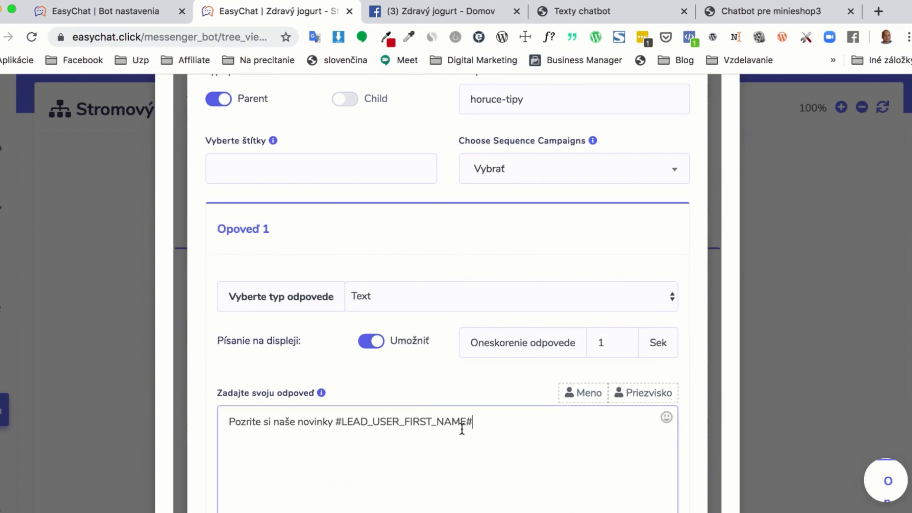
pyautogui.scroll(-3, 462, 429)
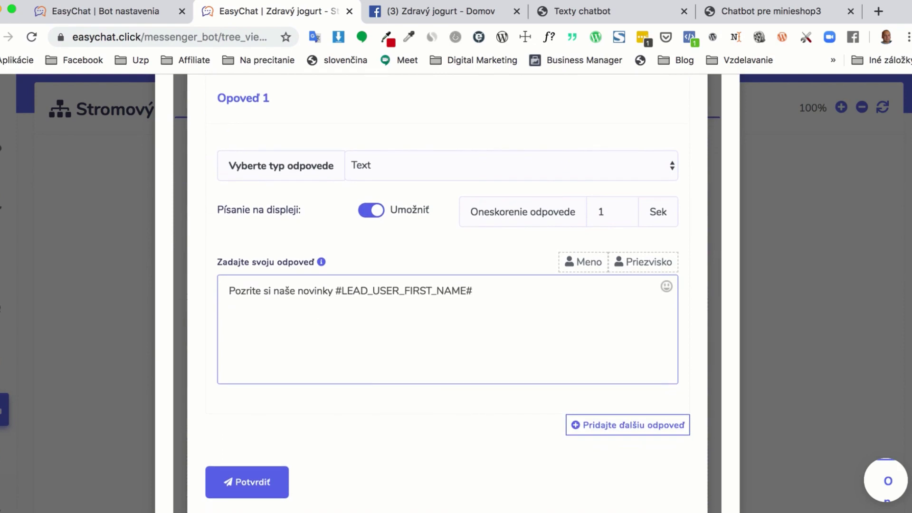
# Copy the product name "Jogurtovač" from the Horúce tipy section of Texty chatbot and return to the EasyChat template
pyautogui.click(599, 13)
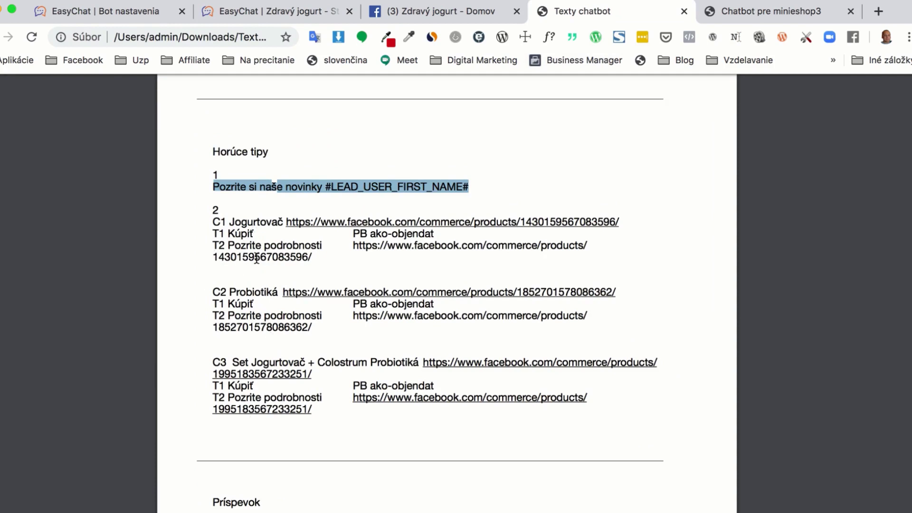
pyautogui.moveTo(230, 222); pyautogui.dragTo(281, 222)
pyautogui.press('super+c')
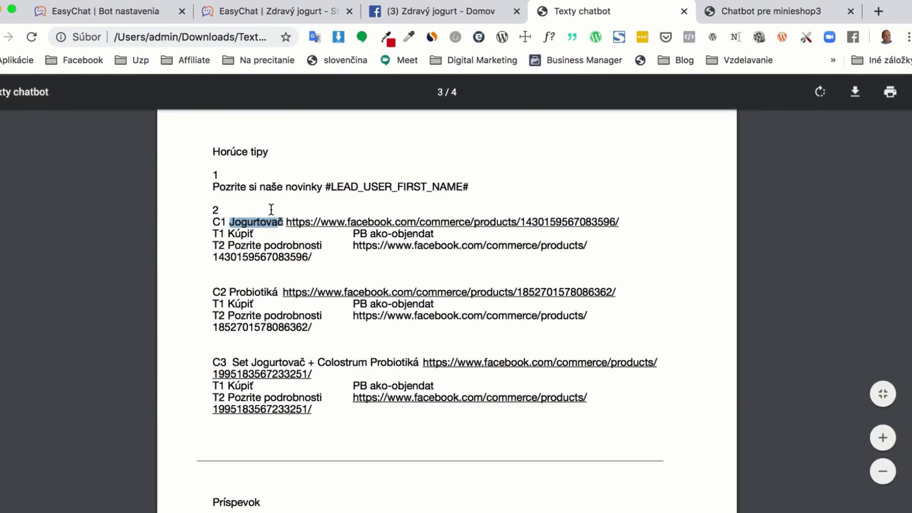
pyautogui.click(247, 14)
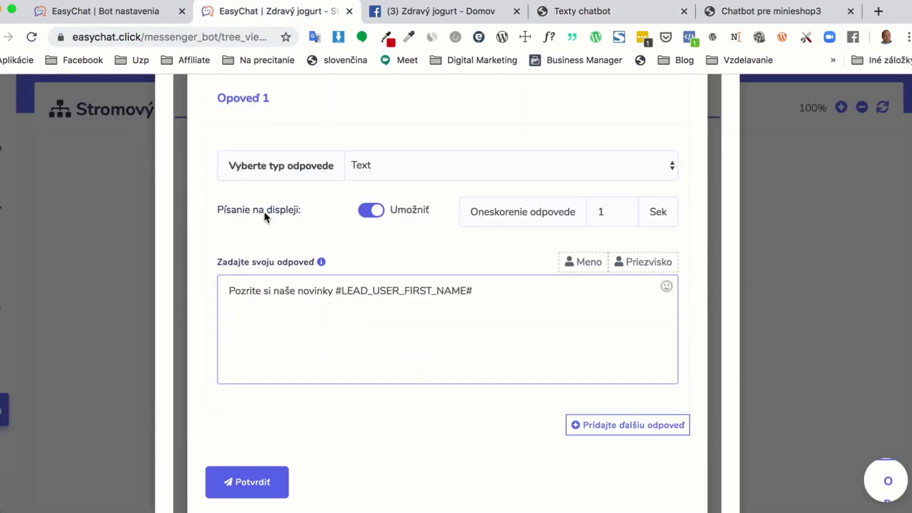
# Add a second reply to the Horúce tipy template and set its type to Carousel
pyautogui.scroll(-3, 420, 371)
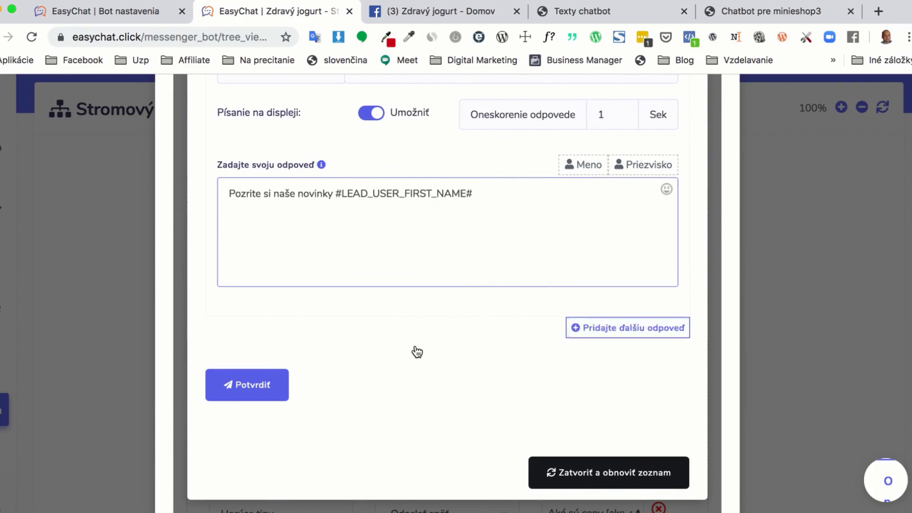
pyautogui.click(599, 337)
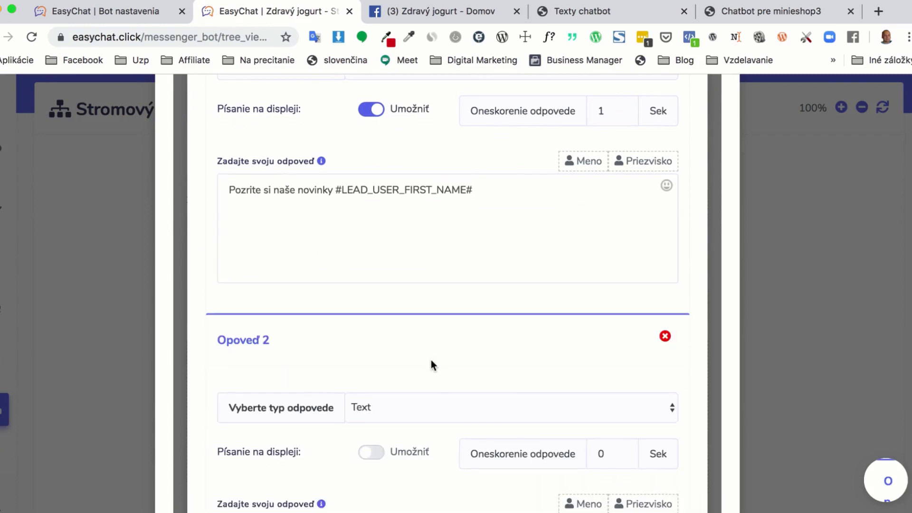
pyautogui.scroll(-3, 431, 360)
pyautogui.click(392, 292)
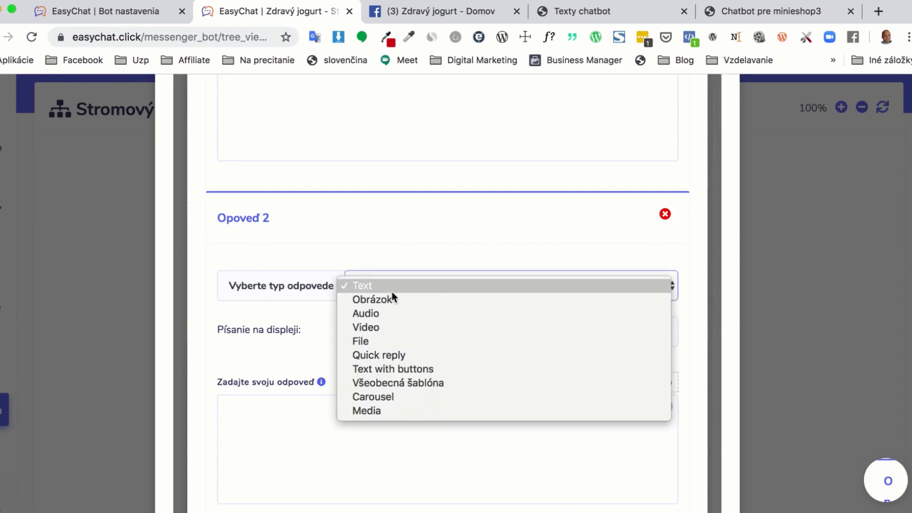
pyautogui.click(379, 396)
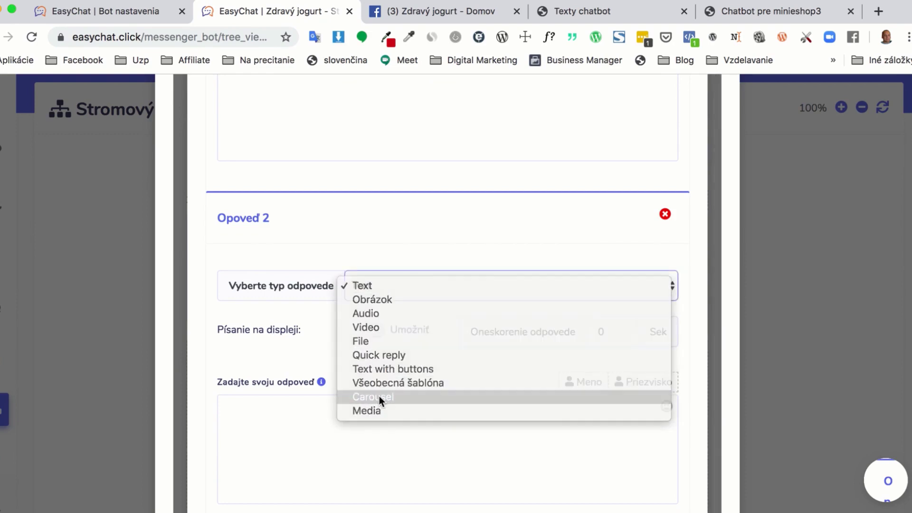
# Enable the typing display on the carousel reply and set its delay to 3 seconds
pyautogui.scroll(-2, 394, 396)
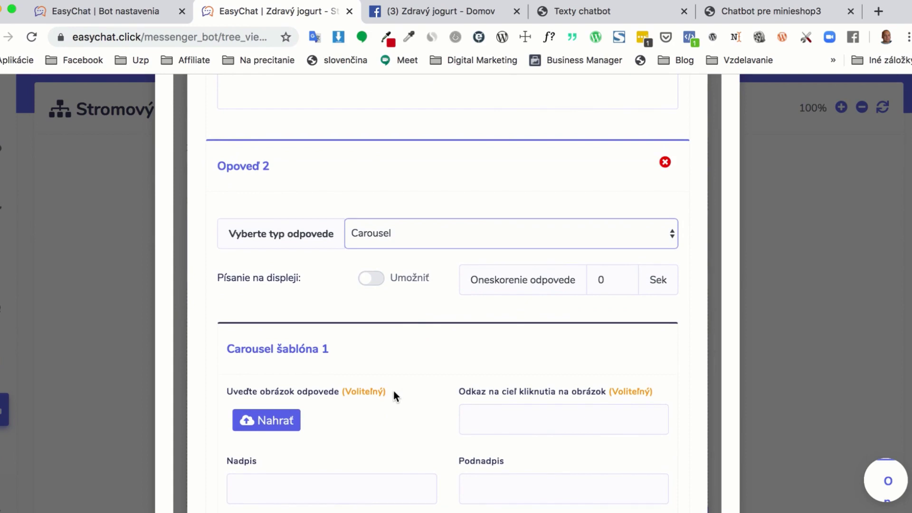
pyautogui.scroll(-1, 394, 391)
pyautogui.click(378, 264)
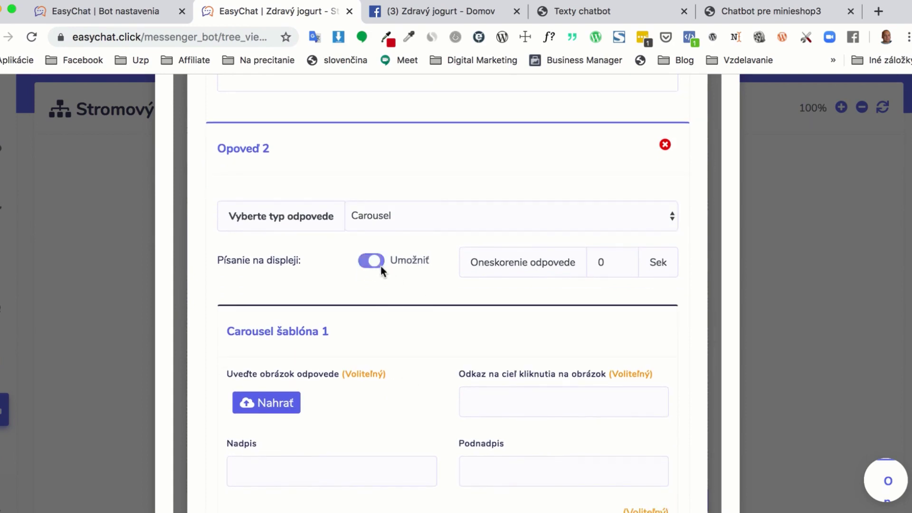
pyautogui.click(622, 261)
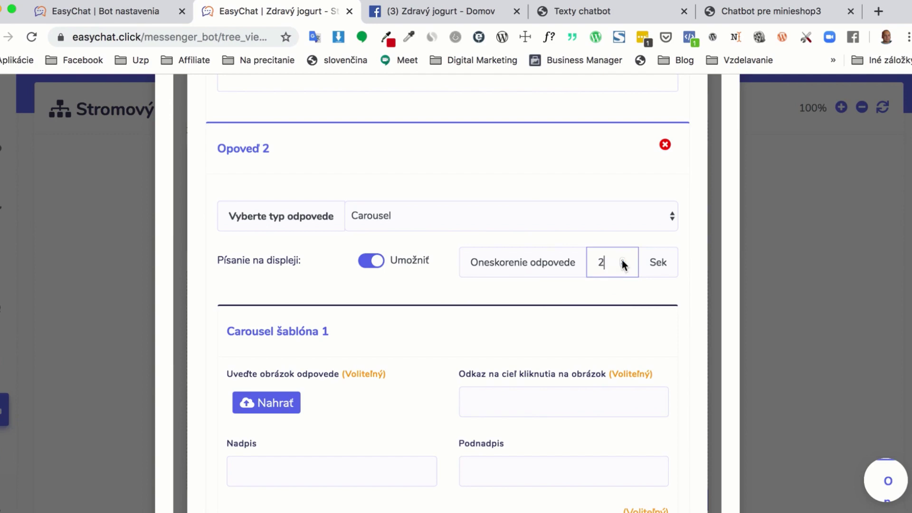
pyautogui.scroll(3, 542, 316)
pyautogui.scroll(6, 663, 310)
pyautogui.scroll(-1, 664, 311)
pyautogui.scroll(-8, 665, 310)
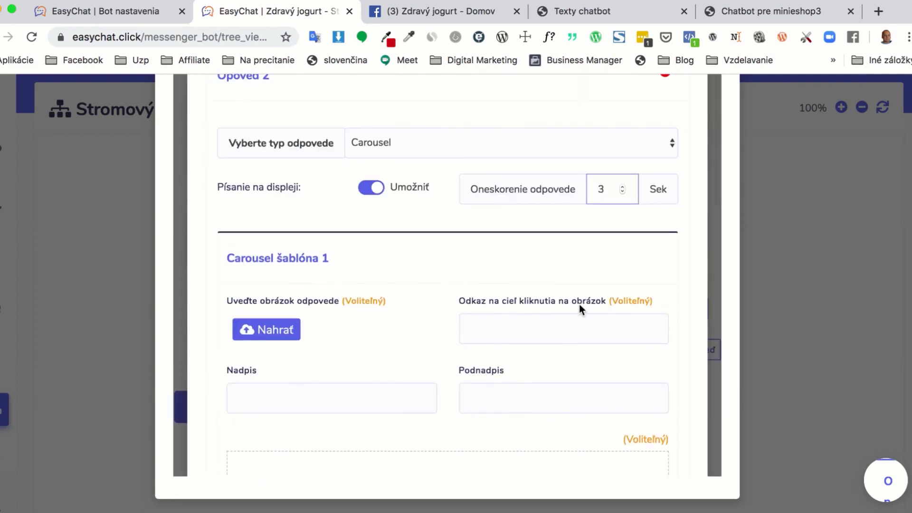
# Paste "Jogurtovač" as the title of the first carousel card
pyautogui.scroll(-2, 371, 361)
pyautogui.scroll(-1, 371, 361)
pyautogui.click(259, 290)
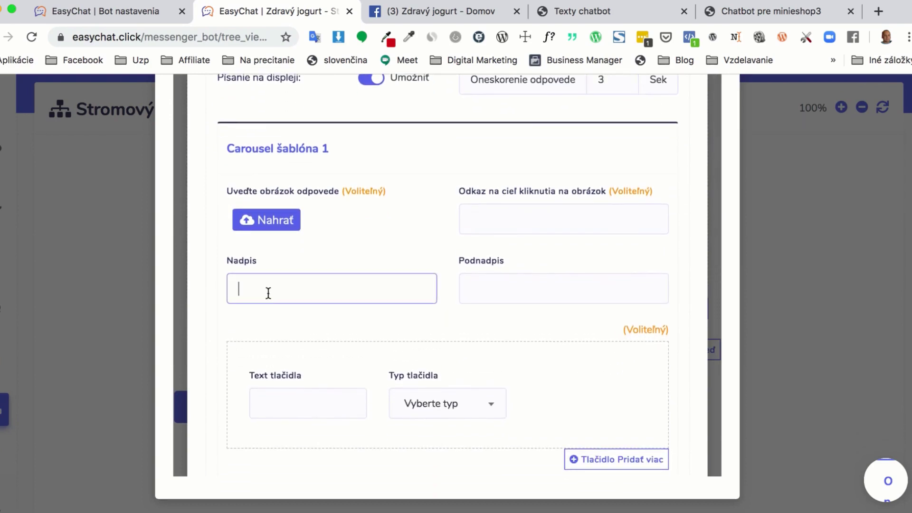
pyautogui.press('super+v')
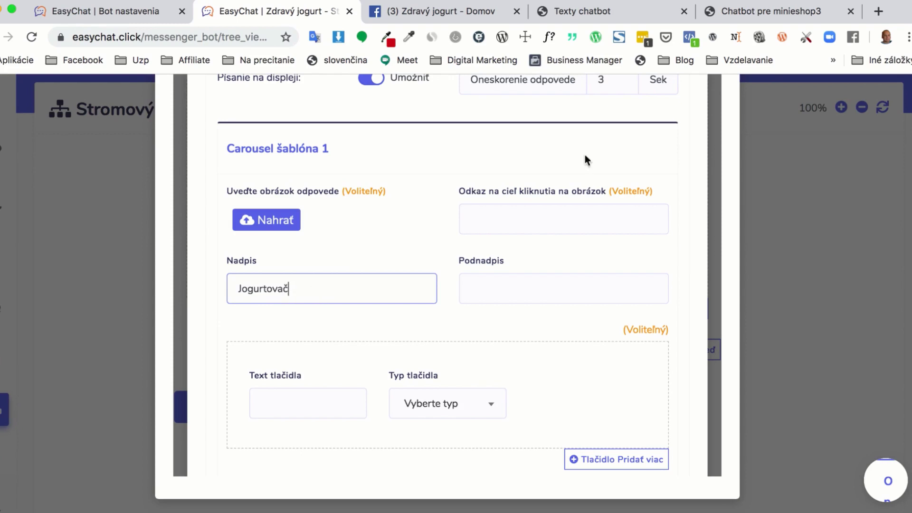
pyautogui.click(578, 11)
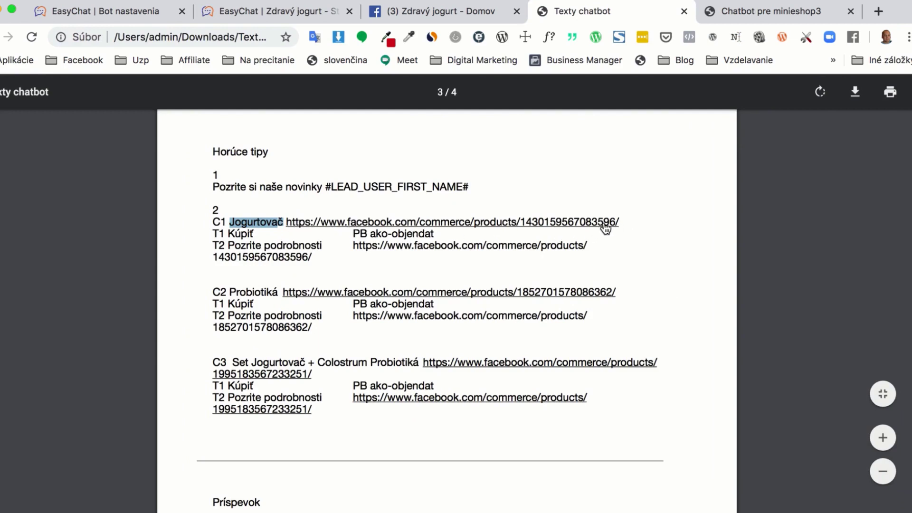
pyautogui.rightClick(442, 221)
pyautogui.click(475, 242)
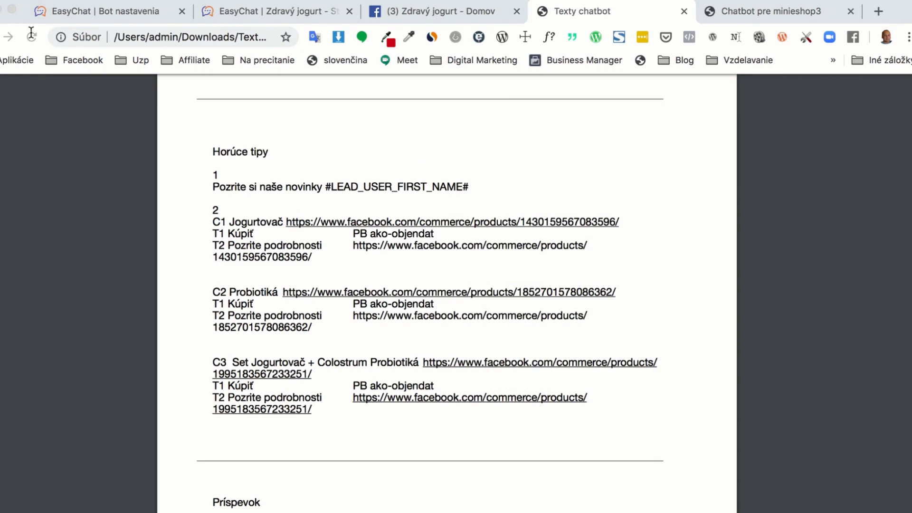
pyautogui.click(307, 50)
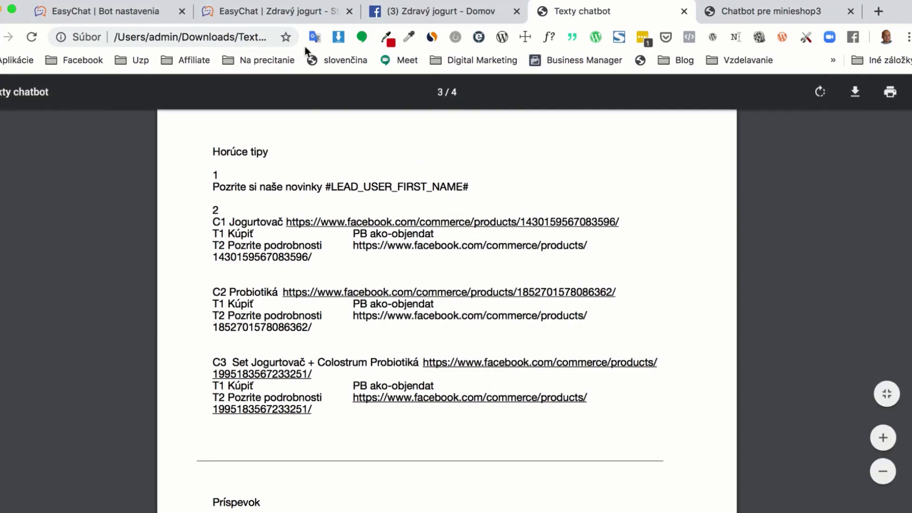
pyautogui.click(235, 9)
pyautogui.click(508, 220)
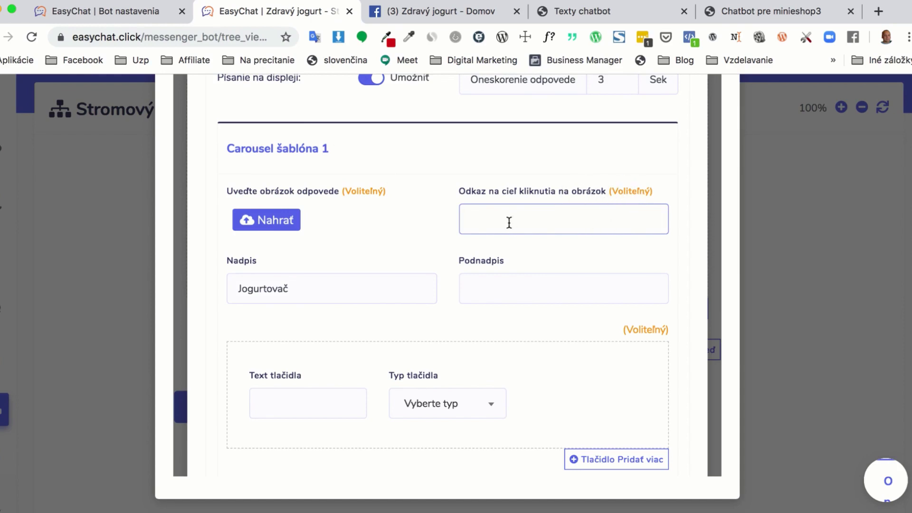
pyautogui.press('super+v')
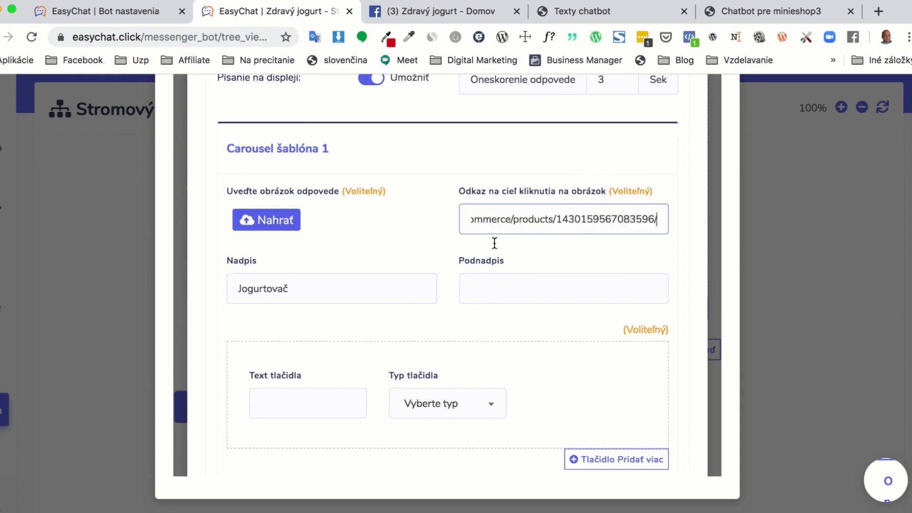
pyautogui.click(489, 291)
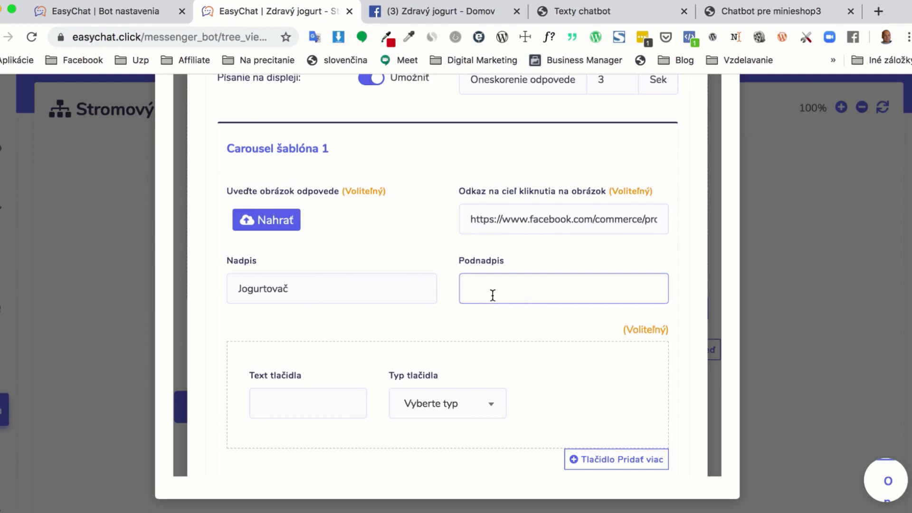
# Copy "Kúpiť" from the Jogurtovač entry in Texty chatbot and paste it as the first button's text on the EasyChat carousel card
pyautogui.click(574, 15)
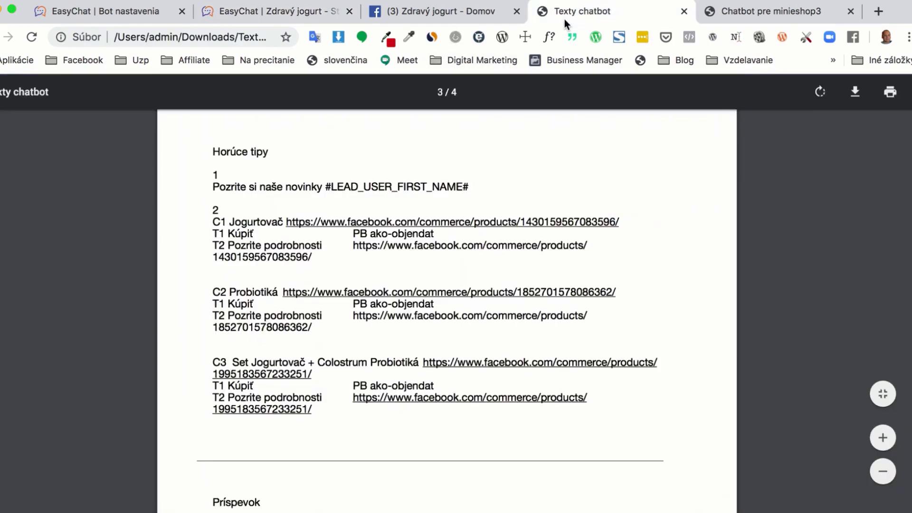
pyautogui.moveTo(260, 232); pyautogui.dragTo(231, 232)
pyautogui.press('super+c')
pyautogui.click(273, 11)
pyautogui.click(286, 401)
pyautogui.press('super+v')
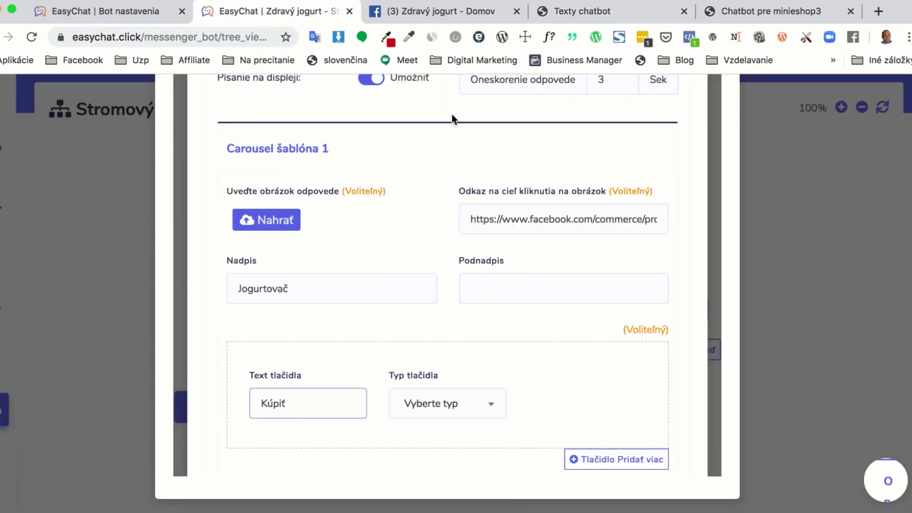
# Set the Kúpiť button's type to Odoslať späť and its postback ID to ako-objednam (Ako objednám)
pyautogui.click(577, 12)
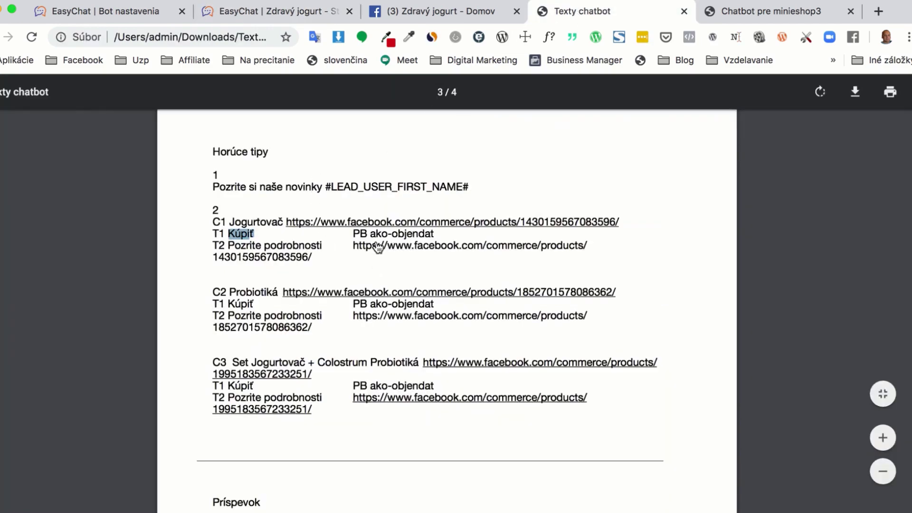
pyautogui.click(268, 13)
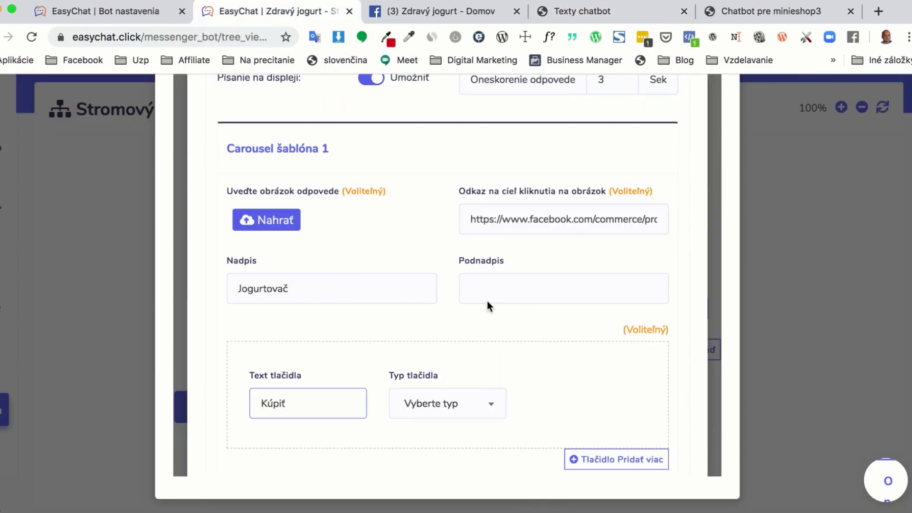
pyautogui.scroll(-3, 432, 309)
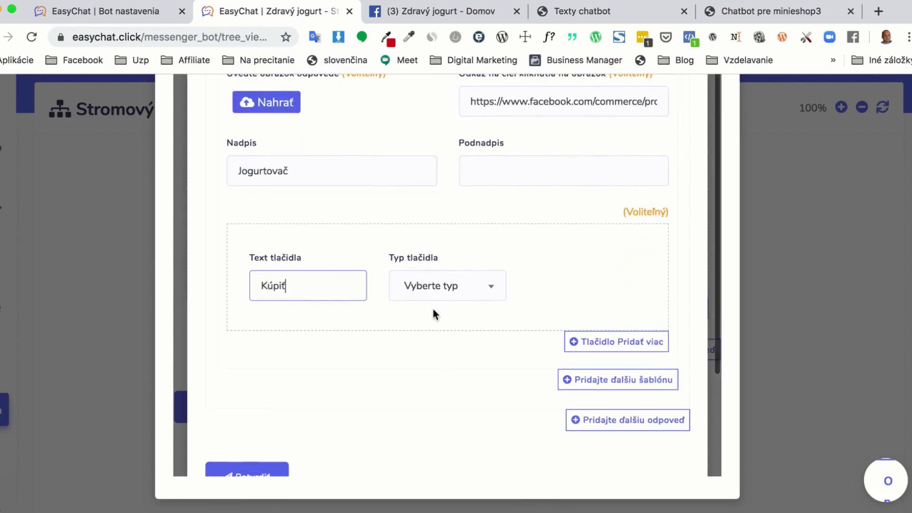
pyautogui.click(440, 280)
pyautogui.click(424, 382)
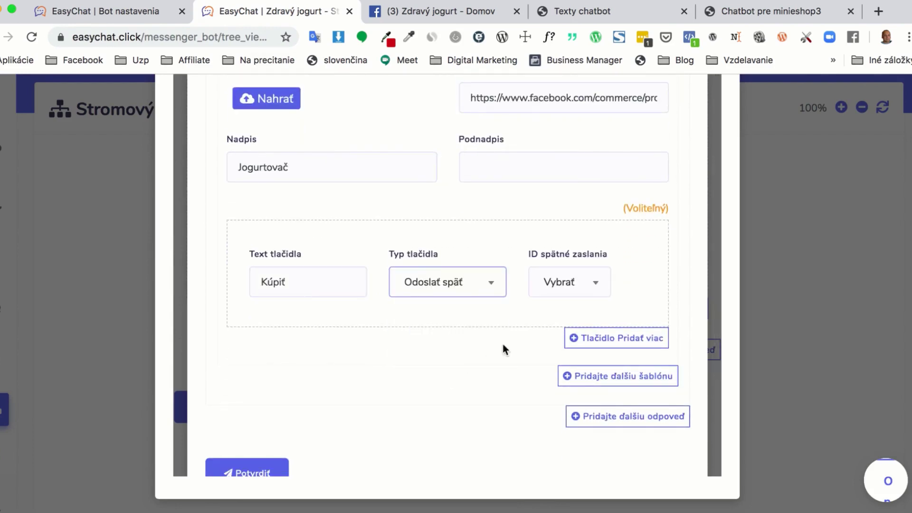
pyautogui.click(587, 289)
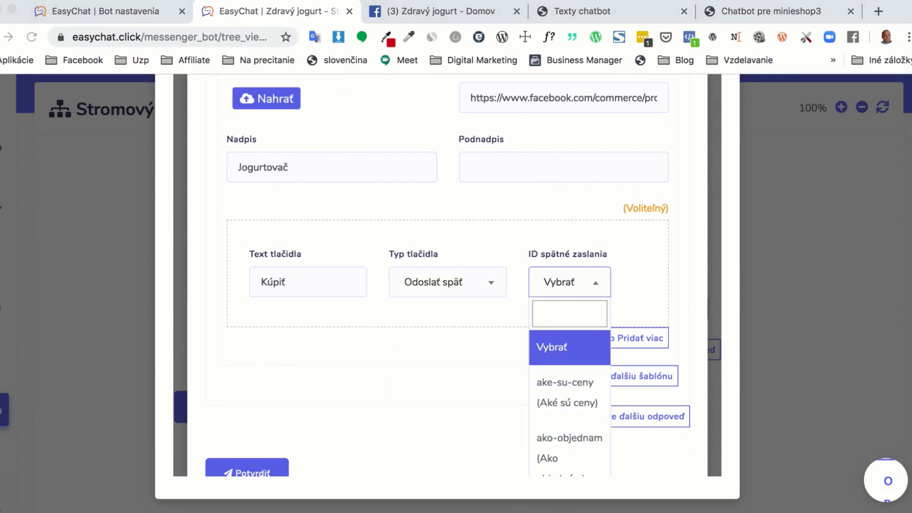
pyautogui.scroll(-2, 569, 404)
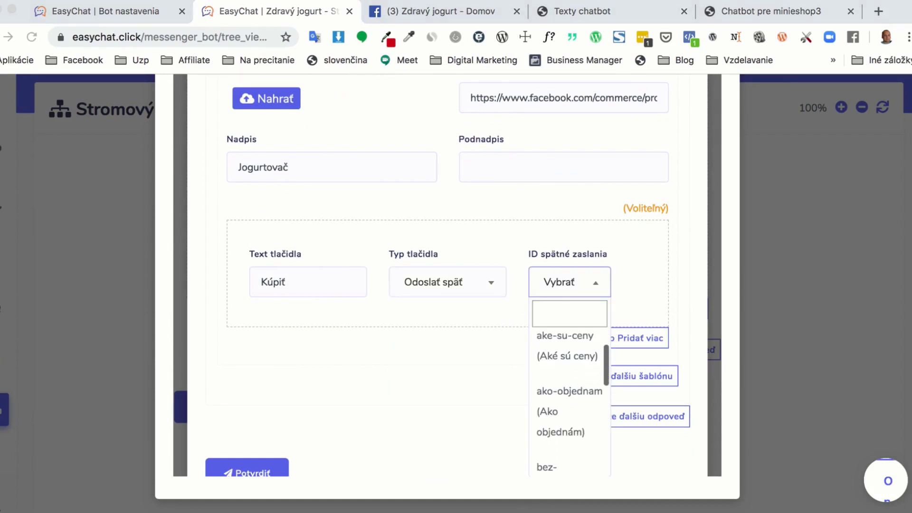
pyautogui.click(562, 400)
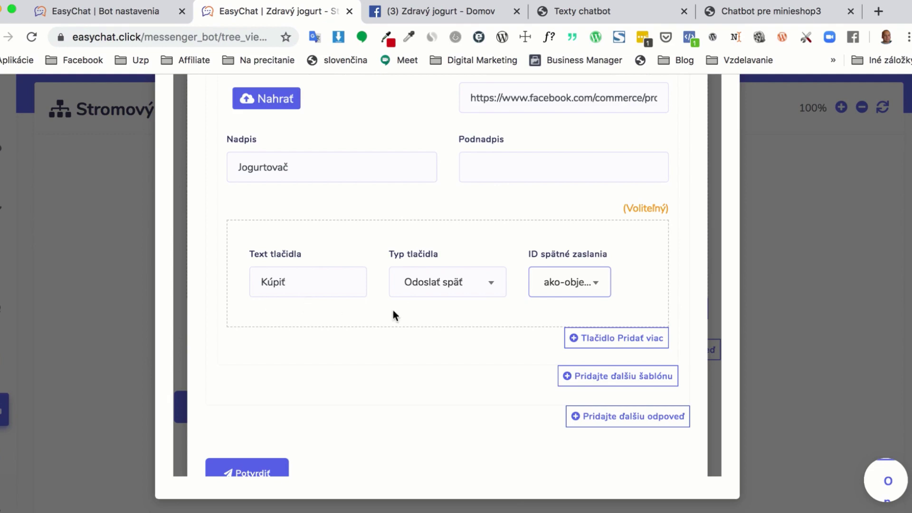
# Add a second button to the Jogurtovač card, using "podrobnosti" copied from Texty chatbot and capitalised to "Podrobnosti" as its text
pyautogui.click(588, 339)
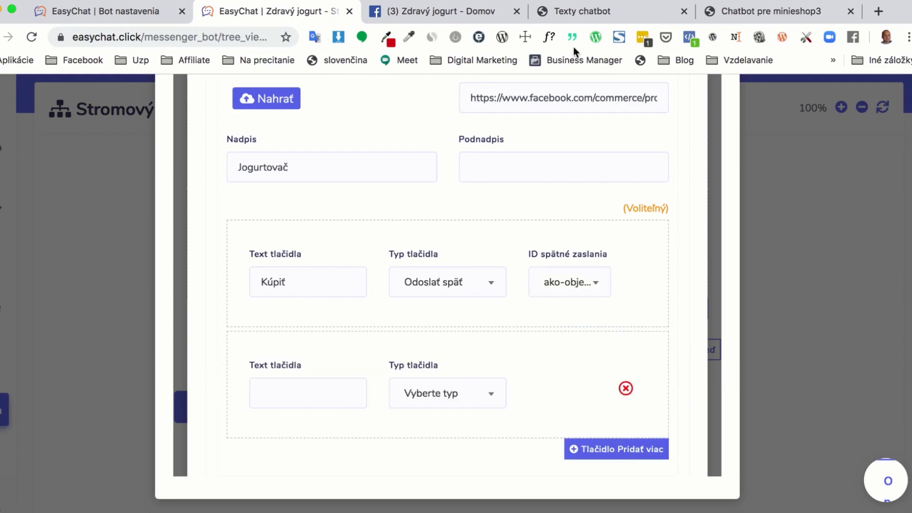
pyautogui.click(575, 12)
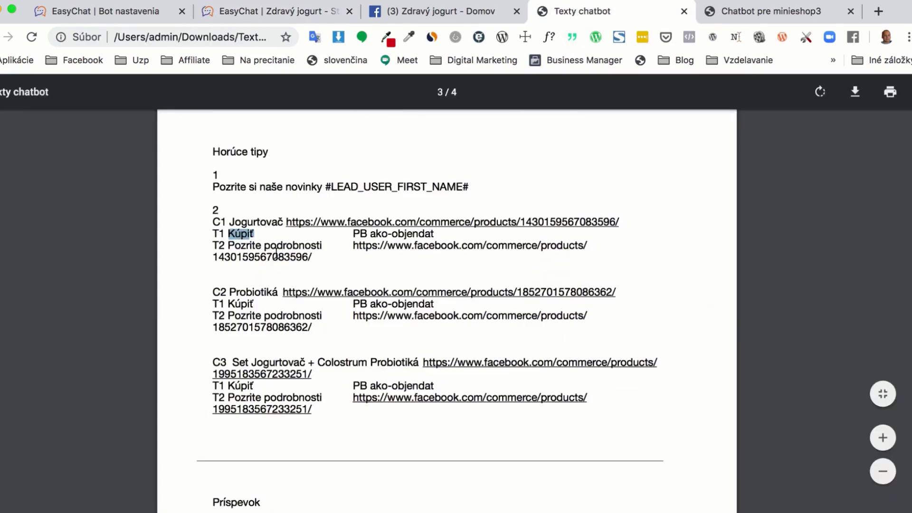
pyautogui.moveTo(264, 245); pyautogui.dragTo(324, 246)
pyautogui.press('super+c')
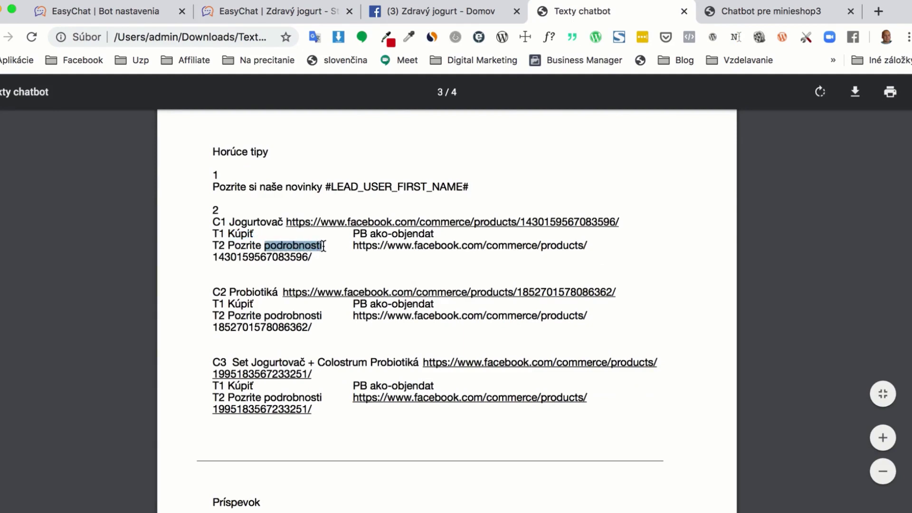
pyautogui.click(248, 12)
pyautogui.click(285, 398)
pyautogui.press('super+v')
pyautogui.click(255, 393)
pyautogui.press('Delete')
pyautogui.write('P')
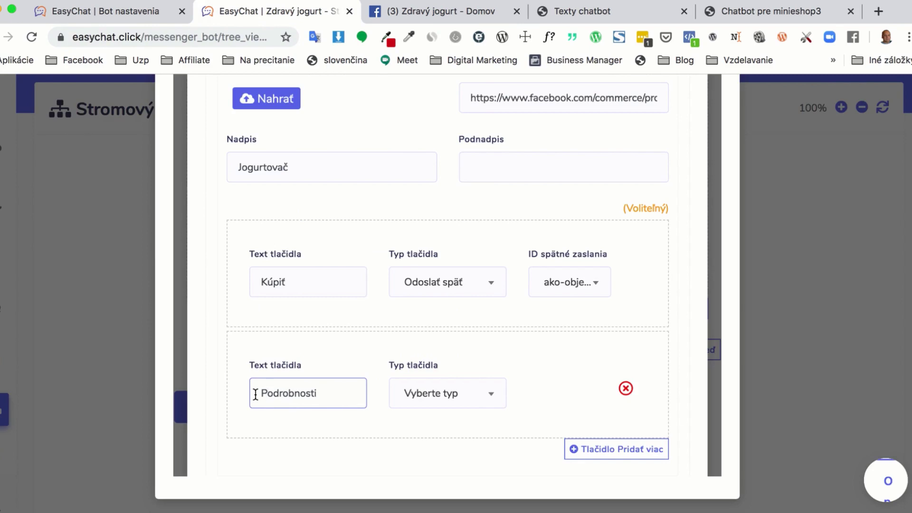
# Set the Podrobnosti button's type to Web url and paste in the Jogurtovač product link copied from Texty chatbot
pyautogui.click(444, 398)
pyautogui.scroll(-3, 357, 425)
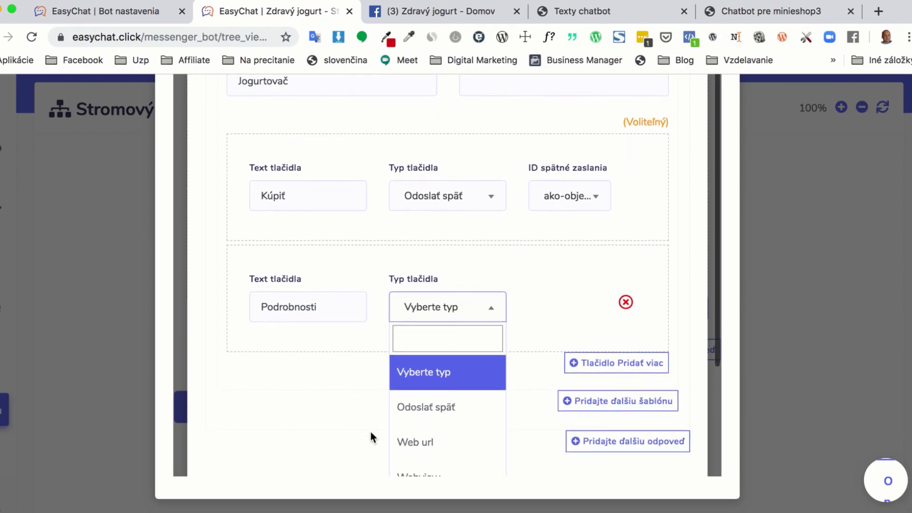
pyautogui.click(409, 444)
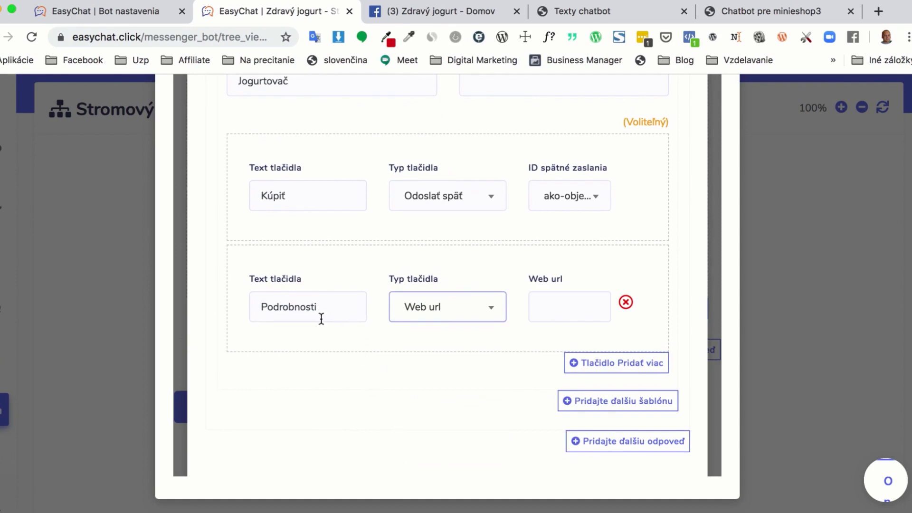
pyautogui.click(570, 11)
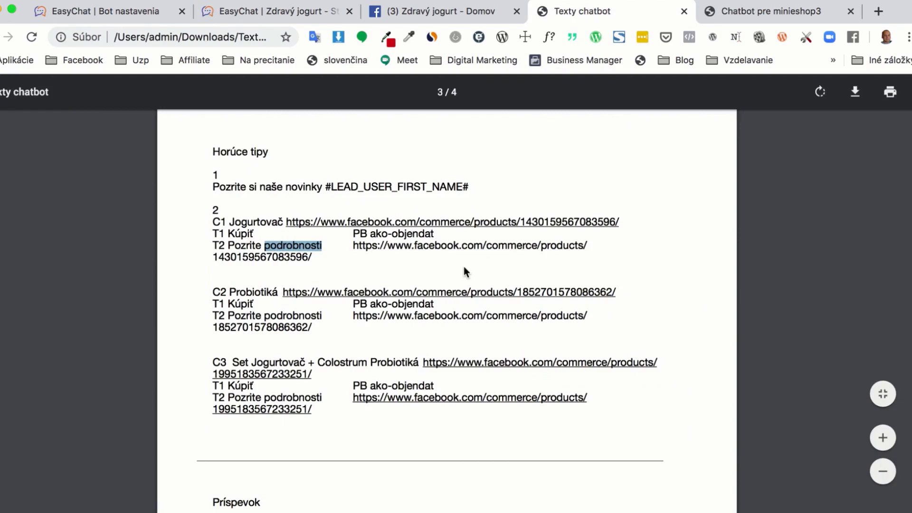
pyautogui.rightClick(451, 249)
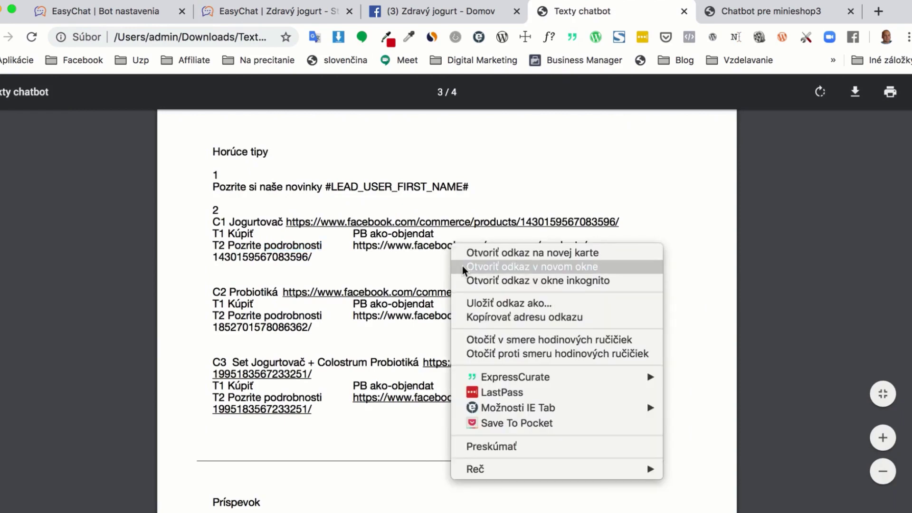
pyautogui.click(463, 265)
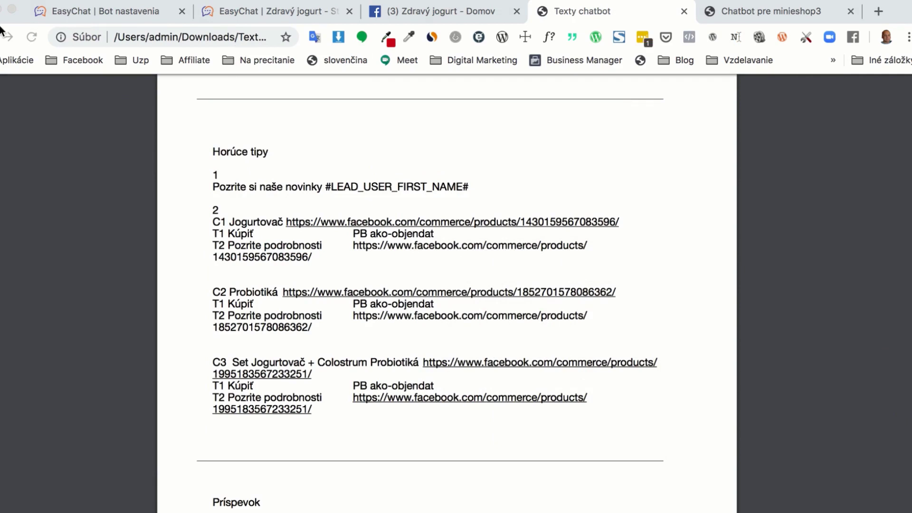
pyautogui.click(270, 11)
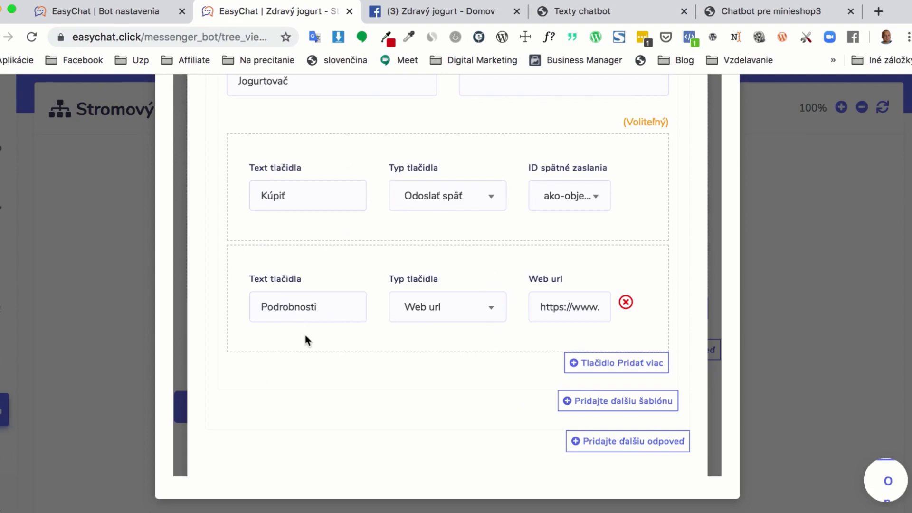
# Upload Jogurtovac.jpg as the reply image of the first carousel card
pyautogui.scroll(5, 306, 335)
pyautogui.scroll(-4, 309, 336)
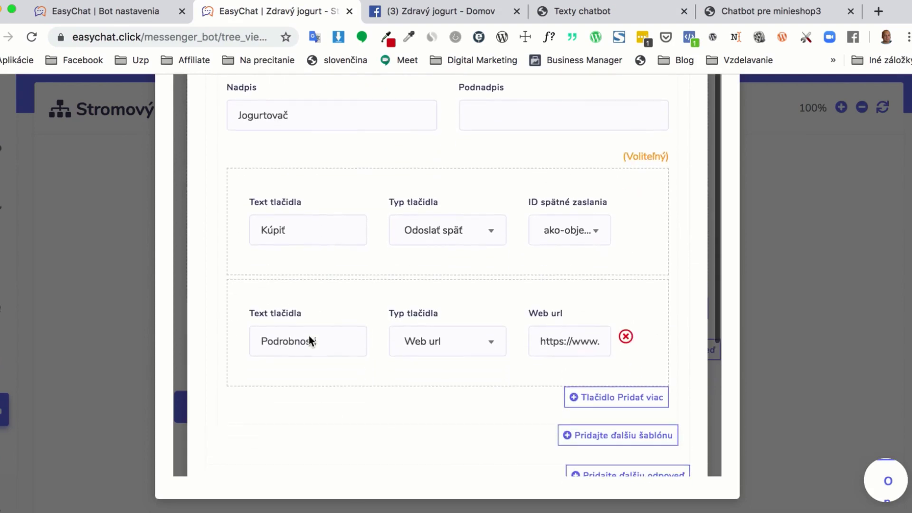
pyautogui.scroll(-5, 428, 342)
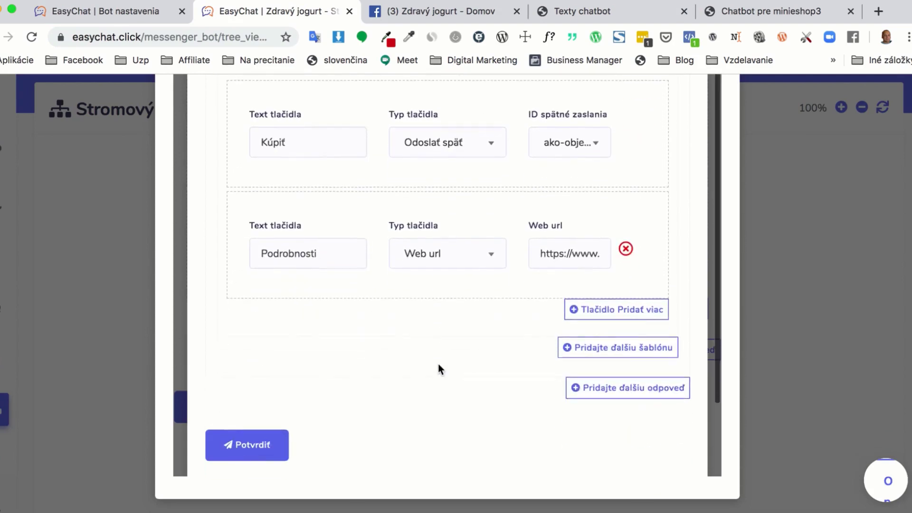
pyautogui.click(599, 337)
pyautogui.scroll(5, 426, 339)
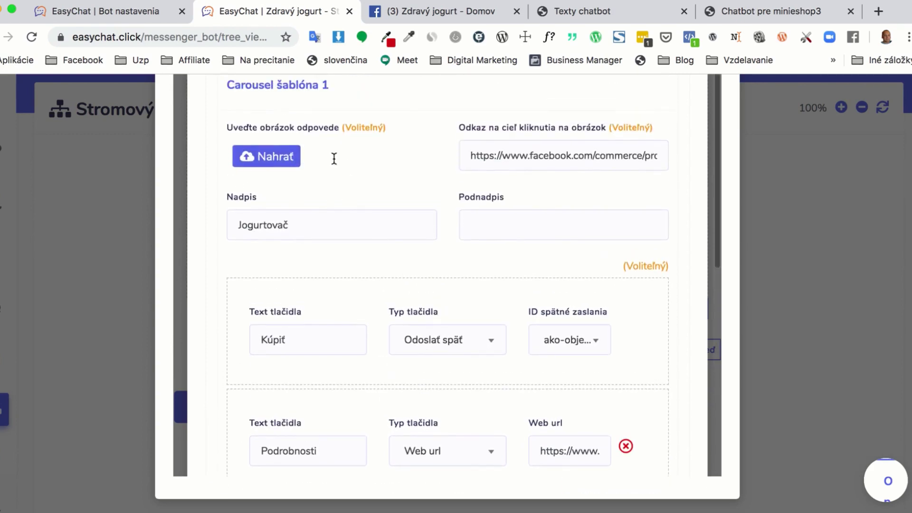
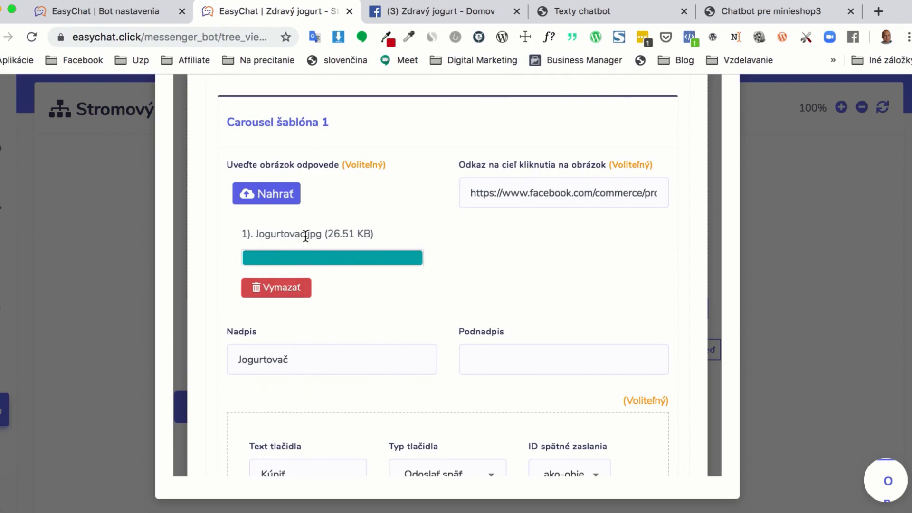
# Review the Jogurtovač card's image, title and buttons, along with the carousel reply's settings
pyautogui.scroll(-1, 305, 236)
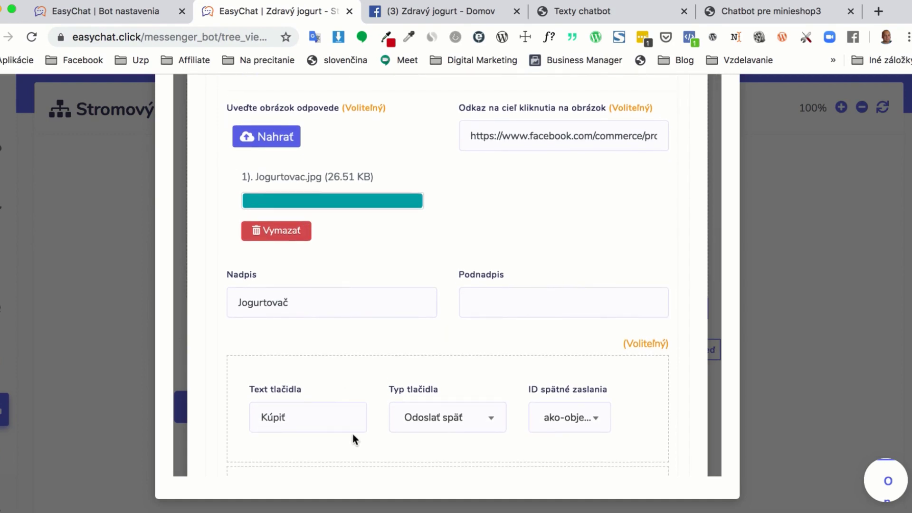
pyautogui.scroll(-3, 376, 434)
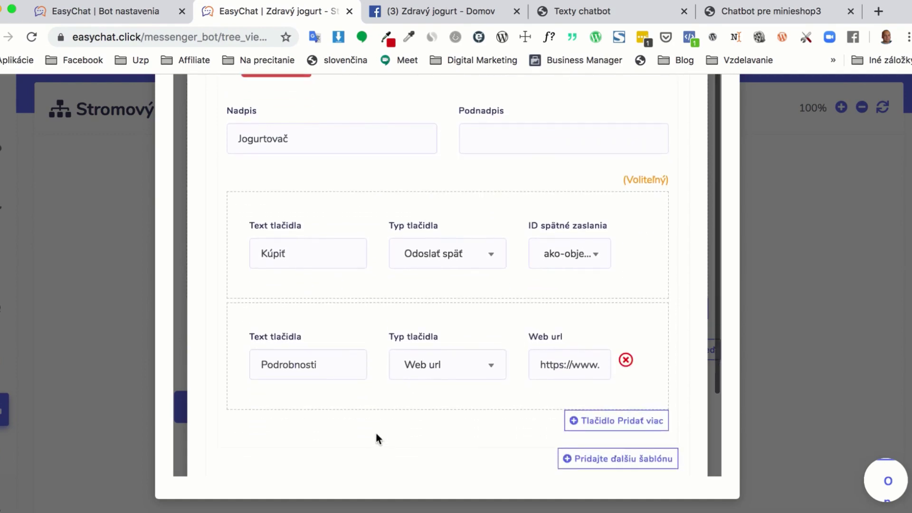
pyautogui.scroll(-3, 379, 434)
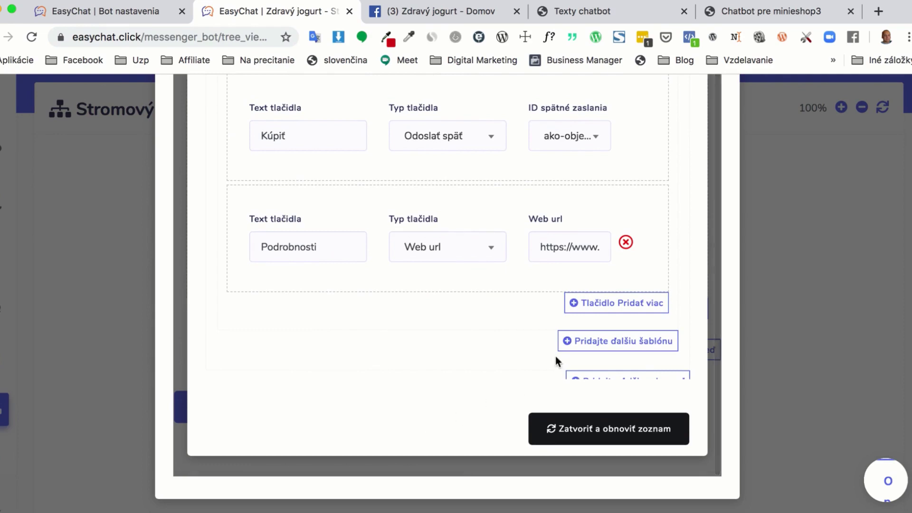
pyautogui.scroll(4, 568, 319)
pyautogui.scroll(-4, 568, 319)
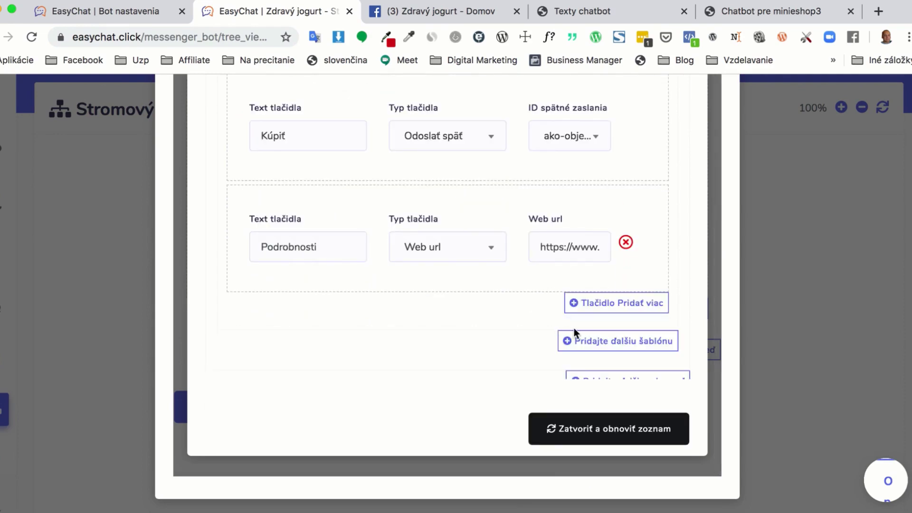
pyautogui.scroll(6, 499, 317)
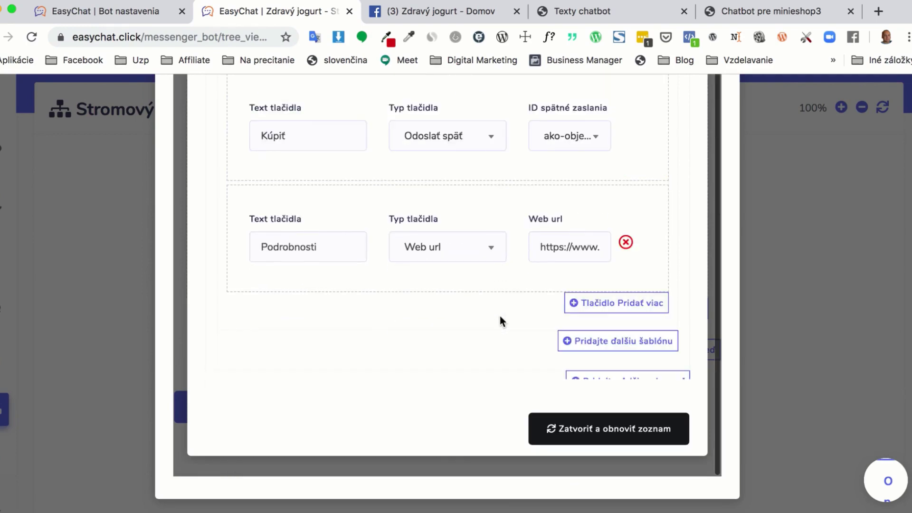
pyautogui.scroll(15, 552, 353)
pyautogui.scroll(-10, 552, 352)
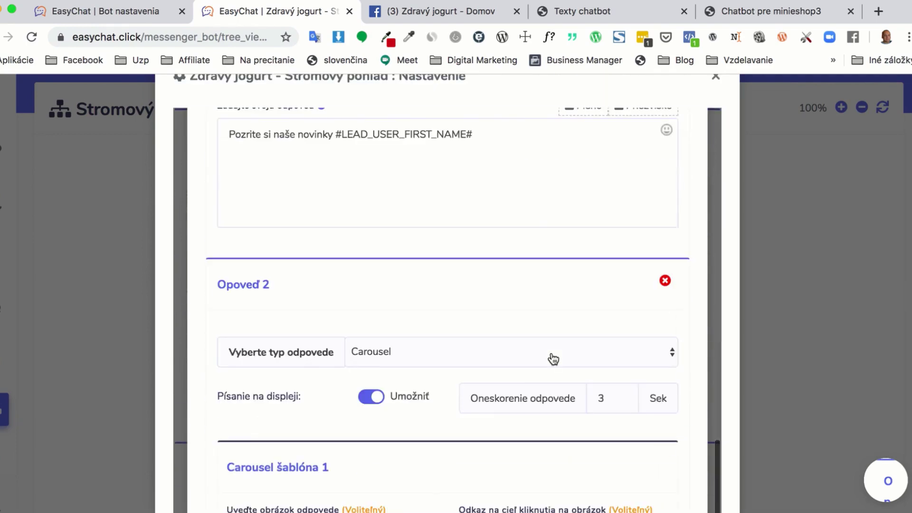
# Check the Jogurtovač card's buttons, image and click link, and close the Zdravý jogurt tree view settings
pyautogui.scroll(-10, 551, 358)
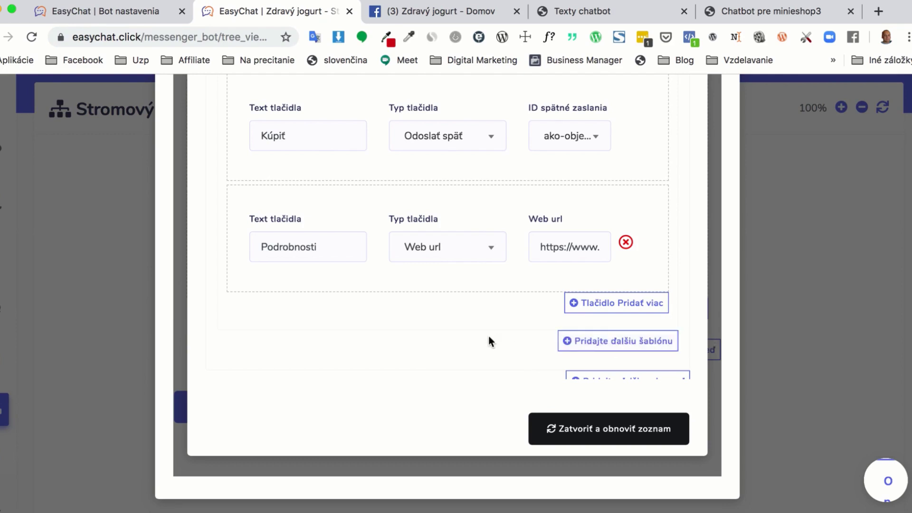
pyautogui.scroll(10, 489, 337)
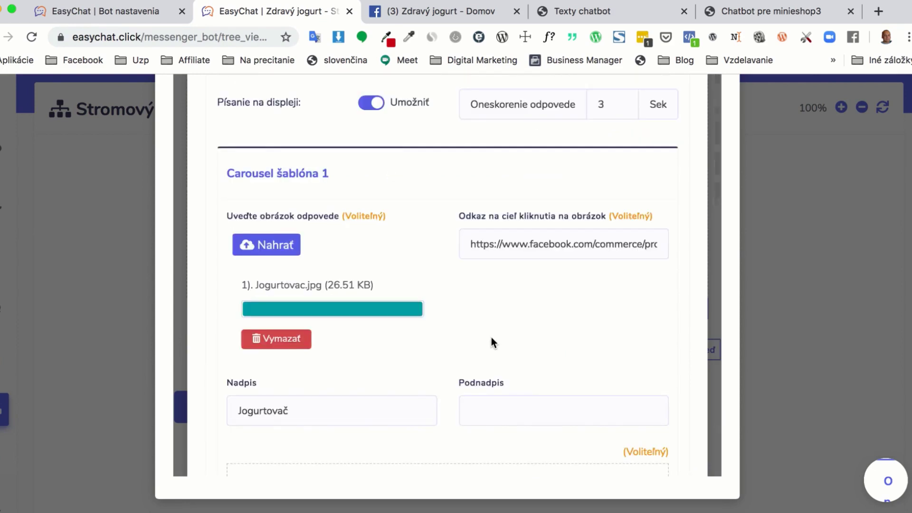
pyautogui.click(491, 337)
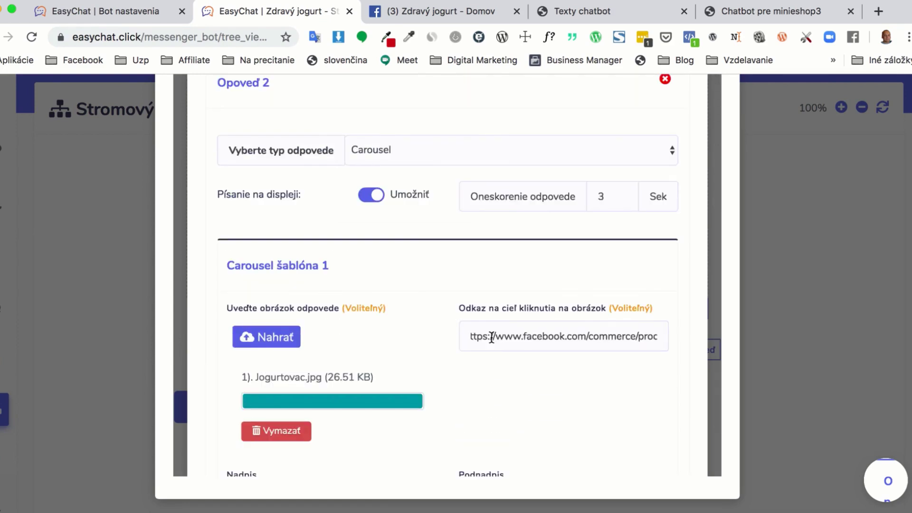
pyautogui.scroll(10, 501, 329)
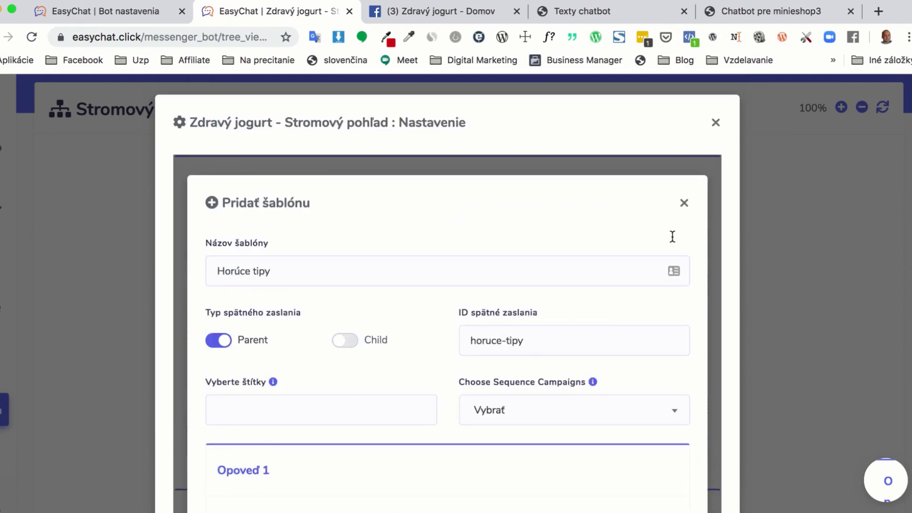
pyautogui.click(715, 122)
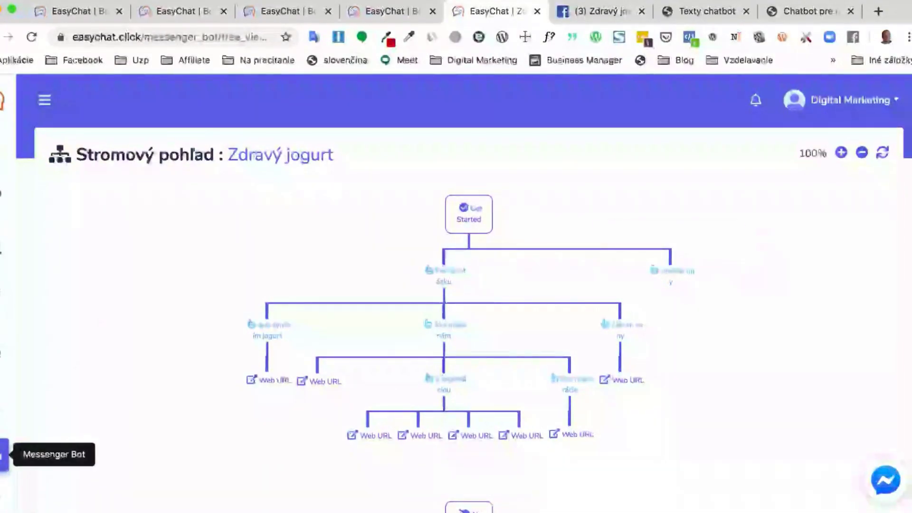
# Open the Horúce tipy template with ID horuce-tip for editing from the Messenger Bot's postback template list
pyautogui.click(4, 454)
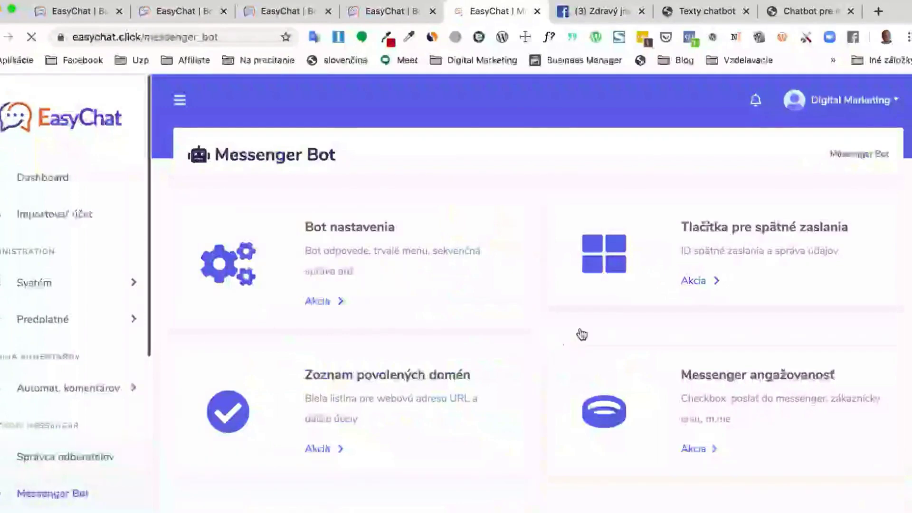
pyautogui.click(697, 283)
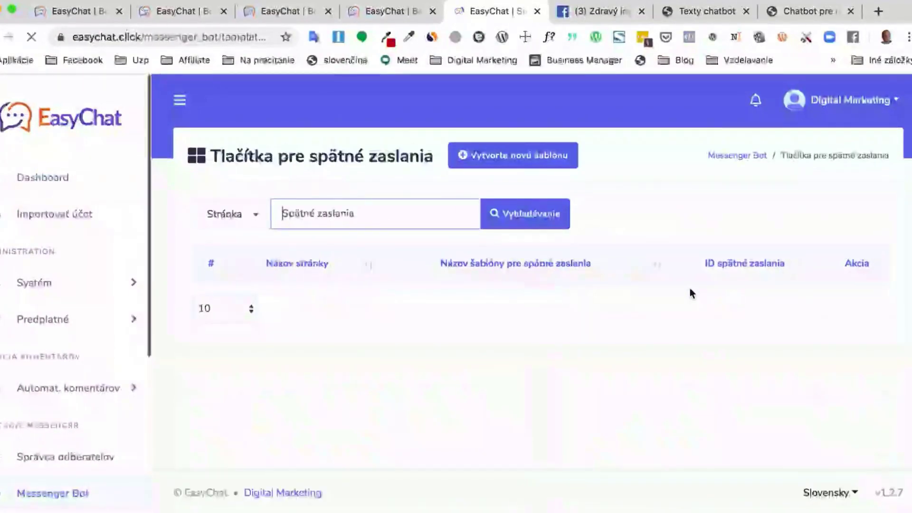
pyautogui.scroll(-2, 702, 301)
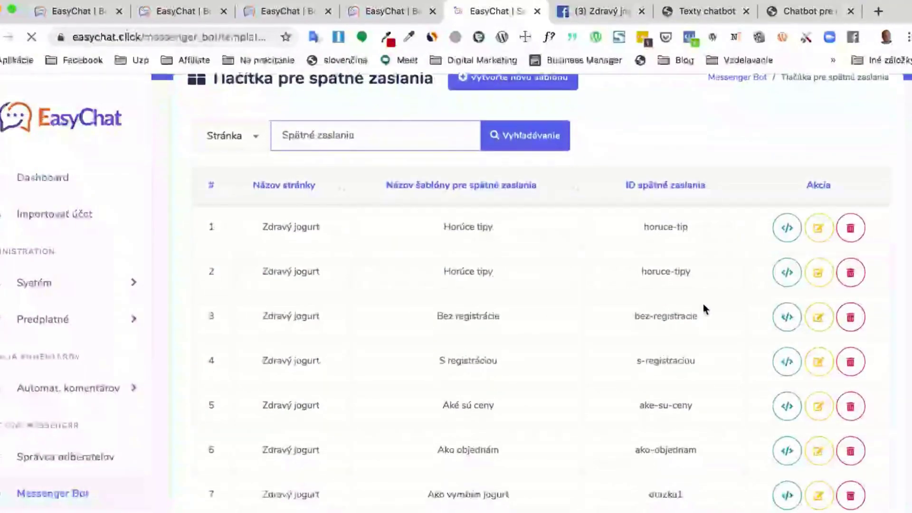
pyautogui.click(817, 233)
pyautogui.scroll(-3, 652, 282)
pyautogui.scroll(-4, 653, 284)
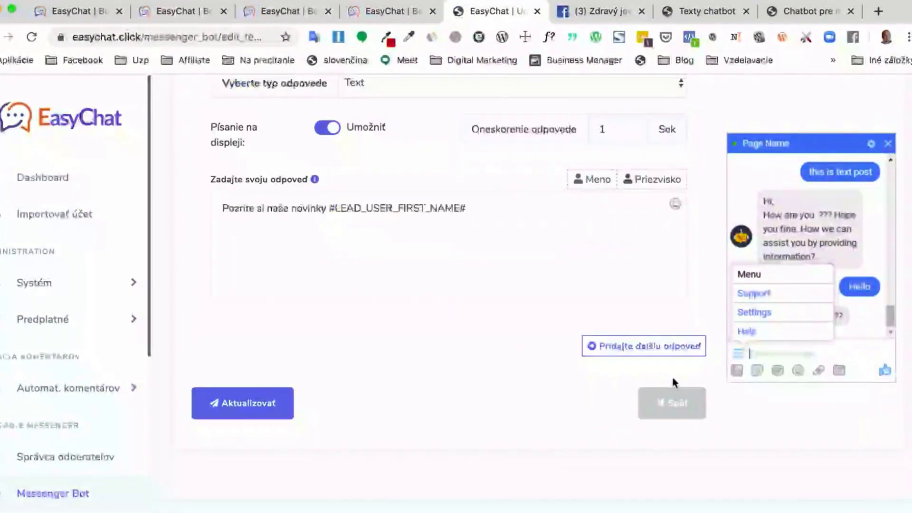
# Add a second reply to the Horúce tipy template and set its reply type to Carousel
pyautogui.click(640, 347)
pyautogui.scroll(-3, 550, 363)
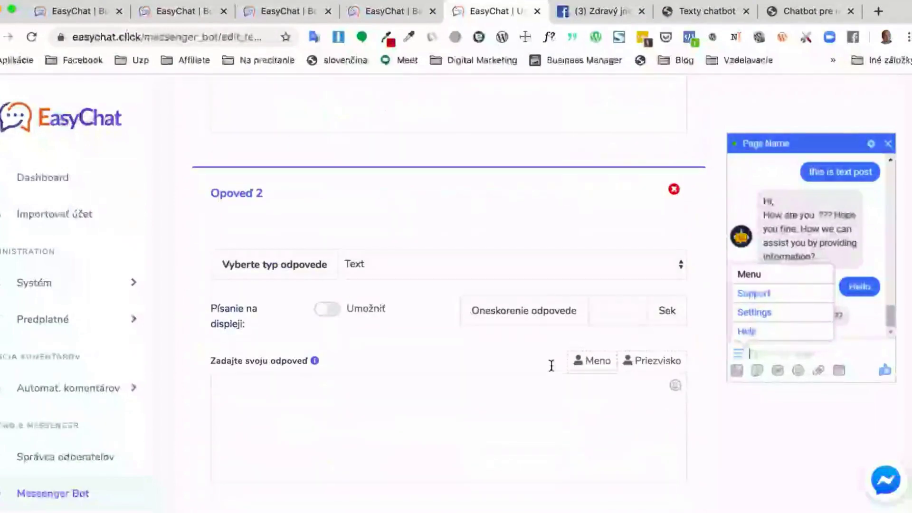
pyautogui.click(421, 265)
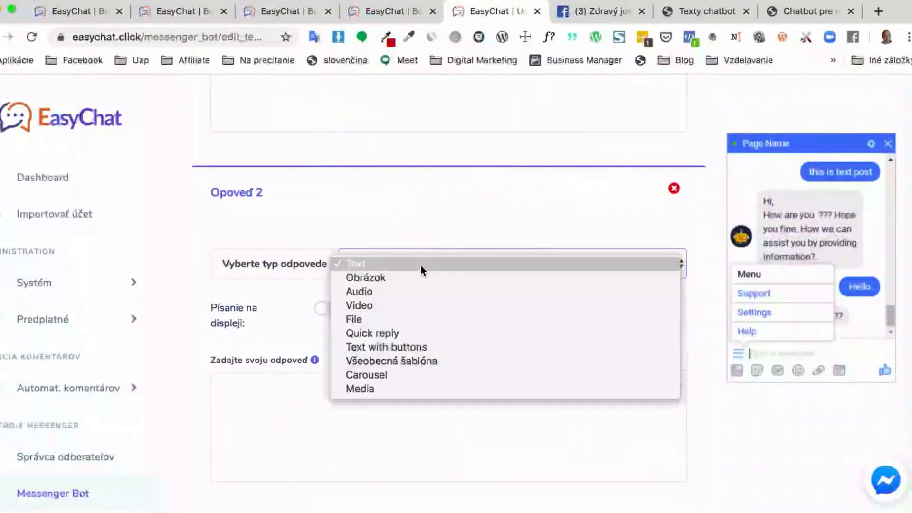
pyautogui.click(381, 374)
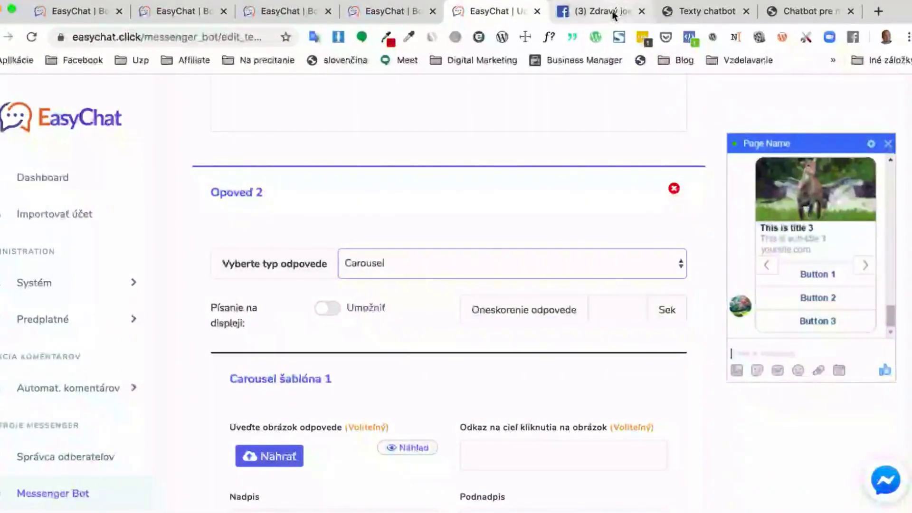
# Copy the first card's title "Jogurtovač" from Texty chatbot and return to the EasyChat template
pyautogui.click(702, 11)
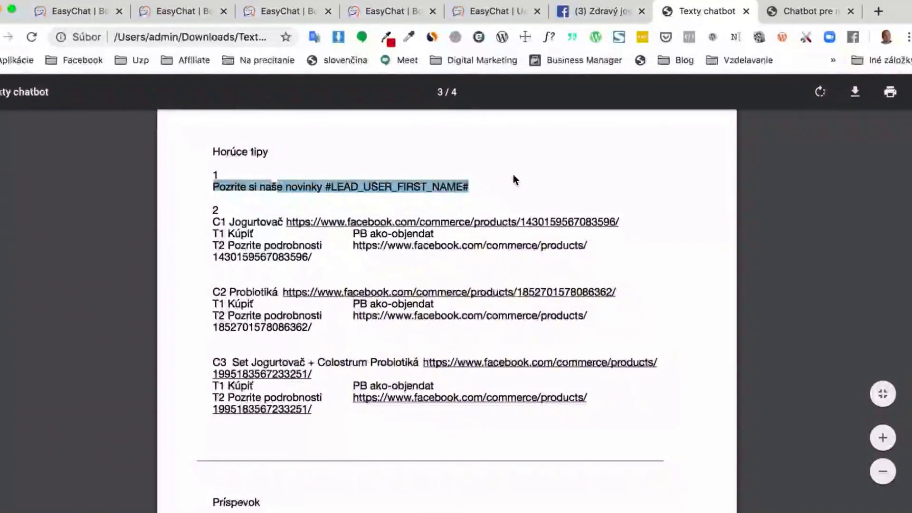
pyautogui.doubleClick(256, 222)
pyautogui.click(486, 17)
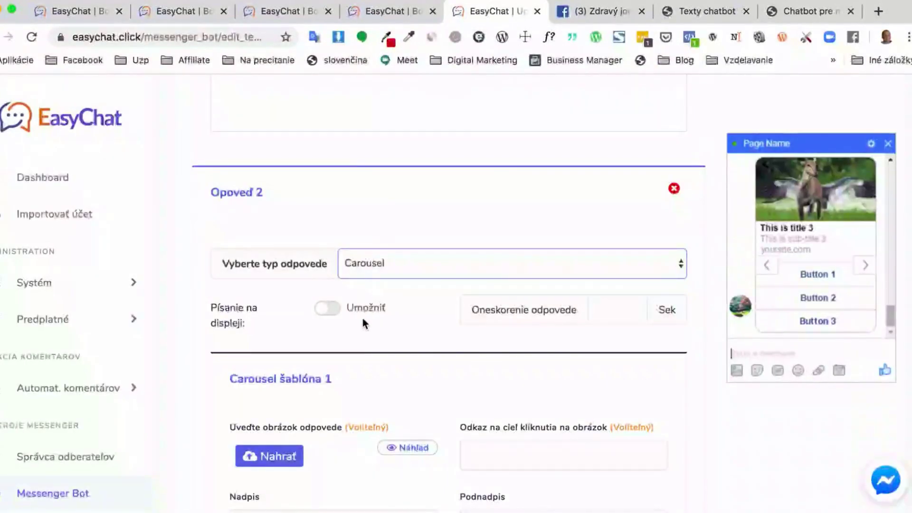
# Enable the typing display for the carousel reply and set its reply delay to 3 seconds
pyautogui.scroll(-2, 364, 315)
pyautogui.click(329, 238)
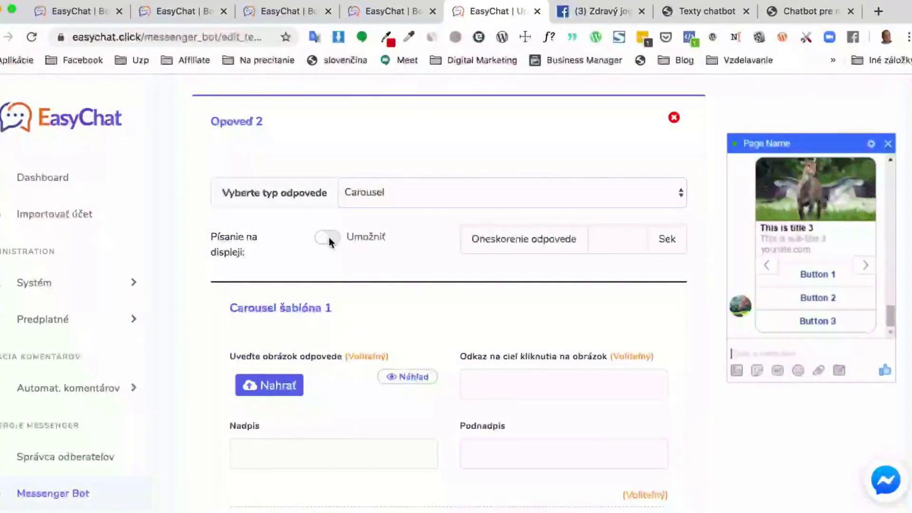
pyautogui.click(632, 238)
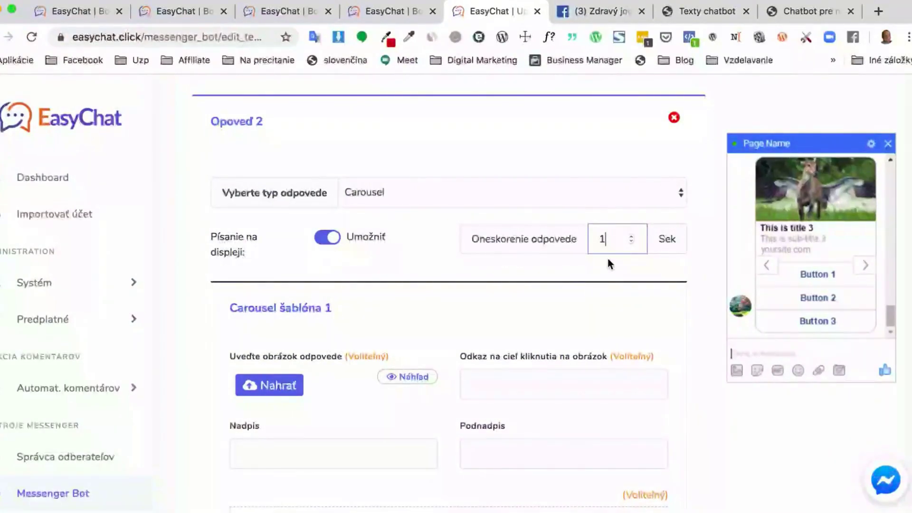
pyautogui.click(630, 236)
pyautogui.click(631, 236)
pyautogui.click(631, 241)
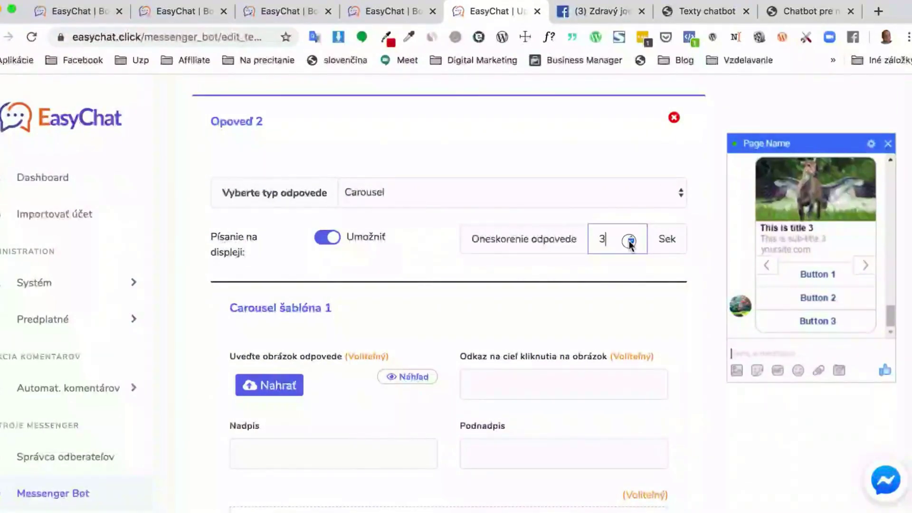
# Paste "Jogurtovač" as the title of the first carousel card
pyautogui.scroll(-3, 434, 341)
pyautogui.click(282, 290)
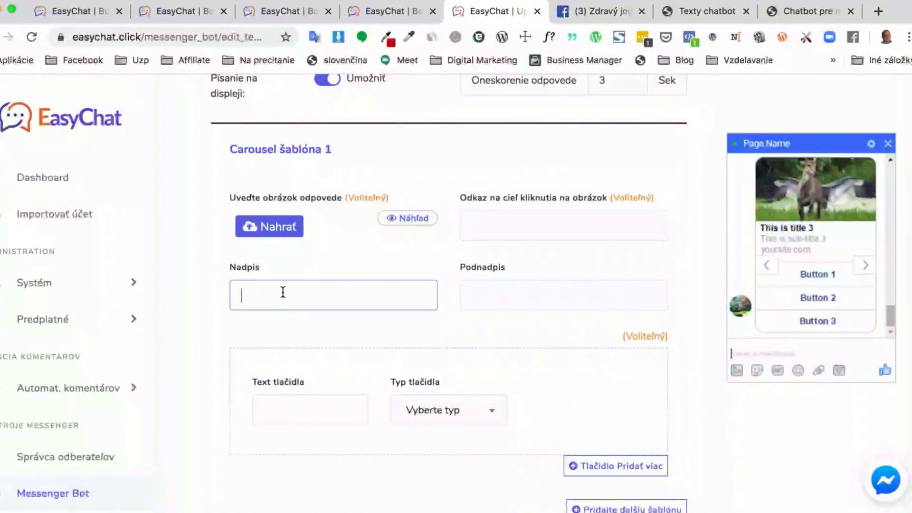
pyautogui.write('Jogurtovač')
# Copy the Jogurtovač product link from Texty chatbot and paste it as the first card's image click destination
pyautogui.click(703, 11)
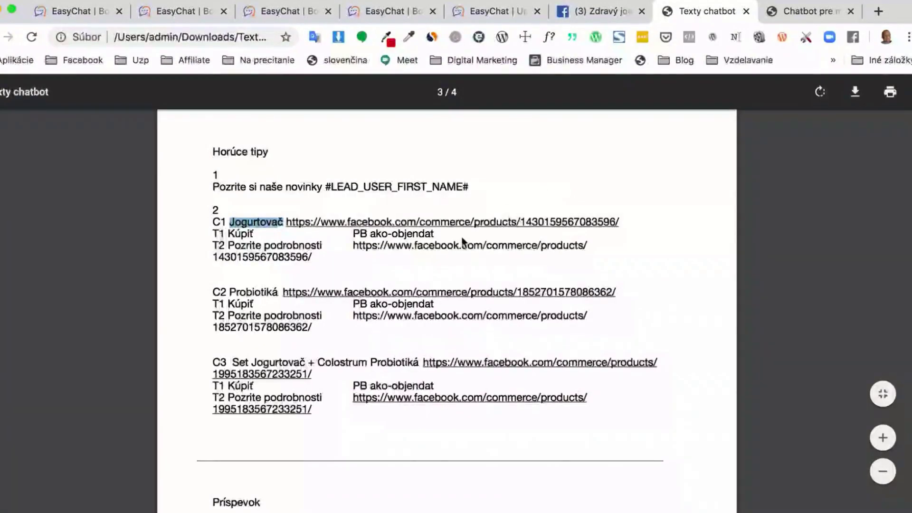
pyautogui.rightClick(461, 222)
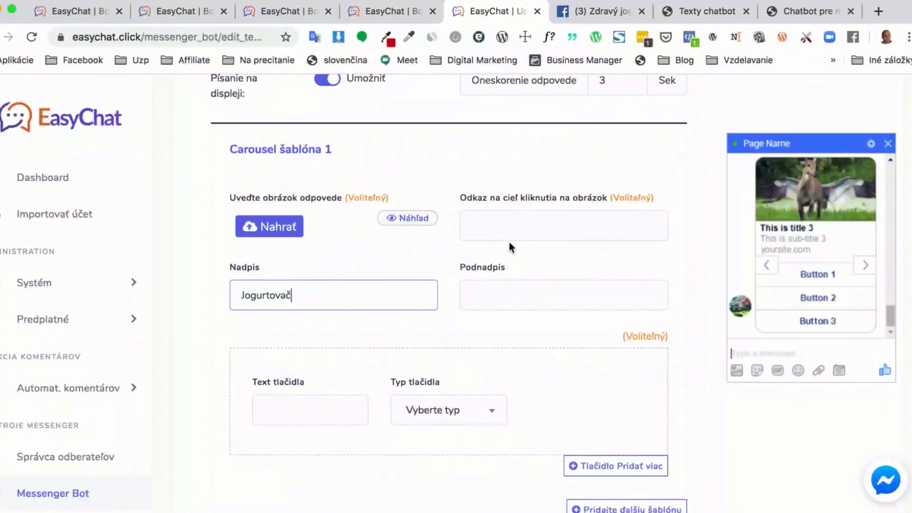
pyautogui.click(506, 229)
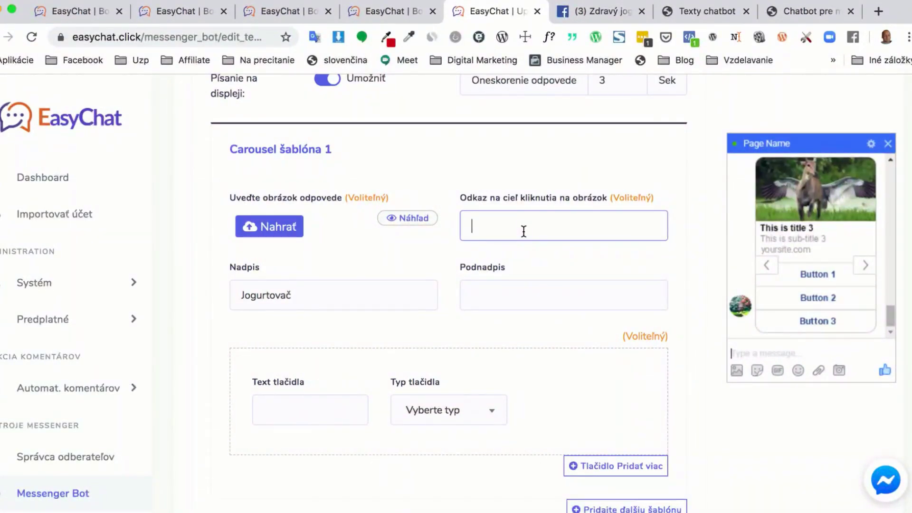
pyautogui.press('super+v')
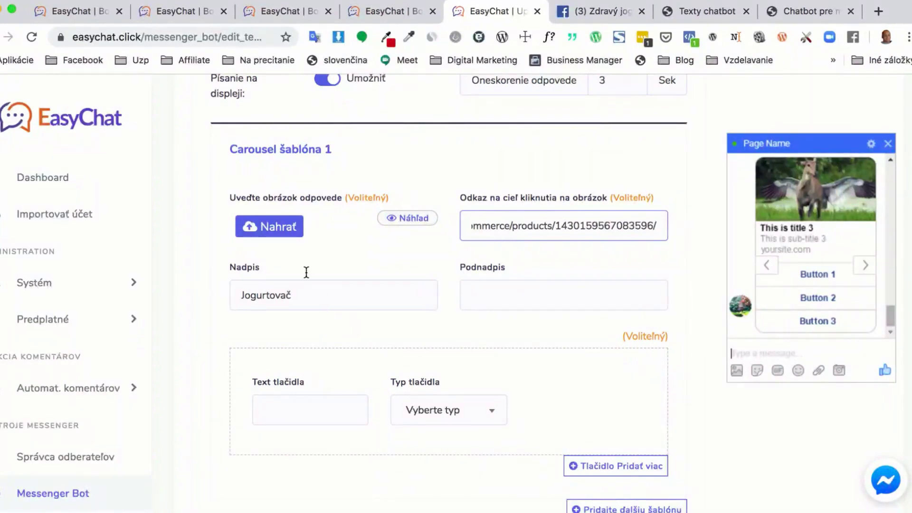
# Upload Jogurtovac.jpg as the first card's reply image and preview it
pyautogui.click(267, 229)
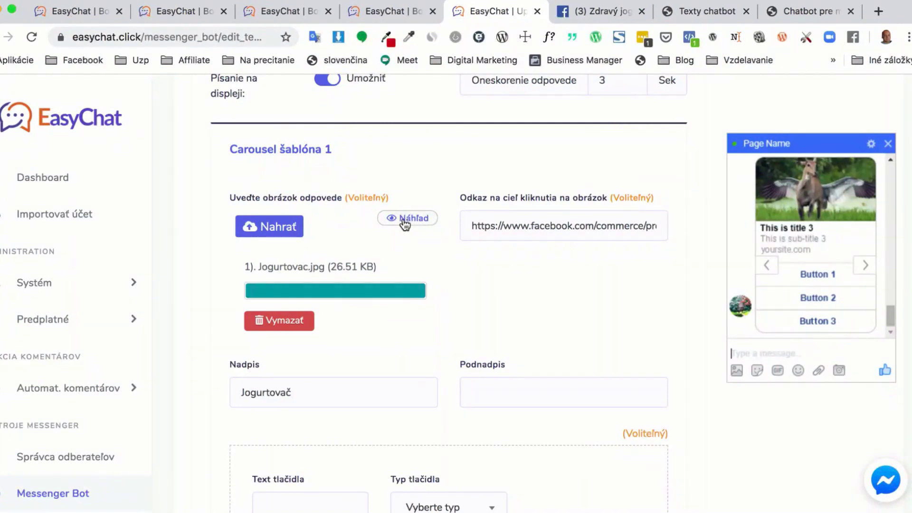
pyautogui.click(409, 221)
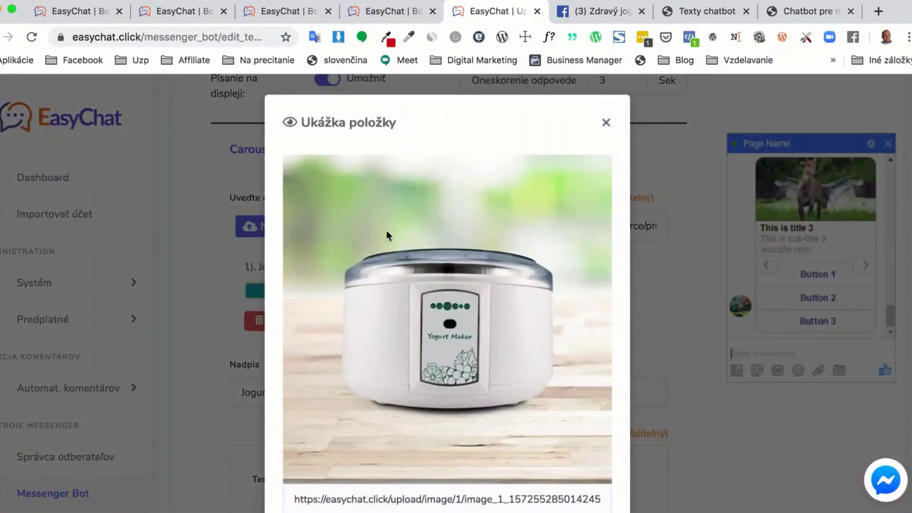
pyautogui.click(605, 122)
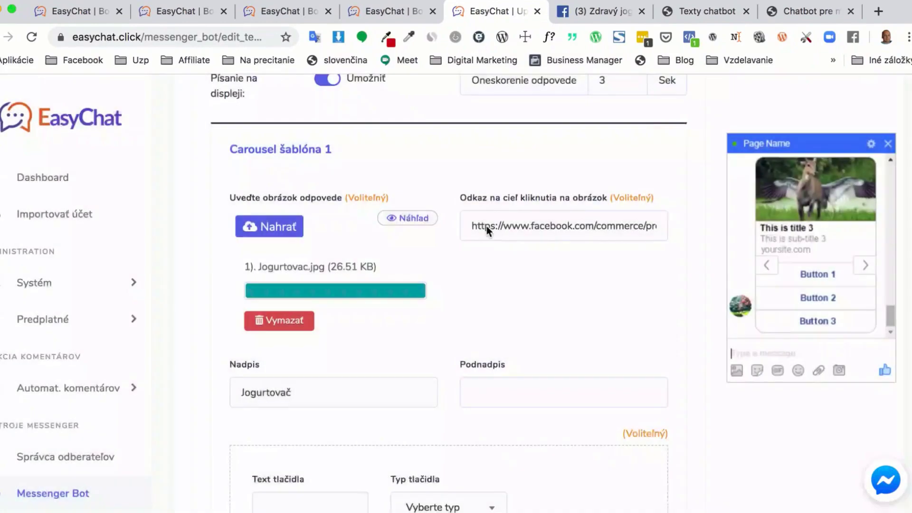
pyautogui.scroll(-2, 445, 315)
pyautogui.scroll(-2, 522, 283)
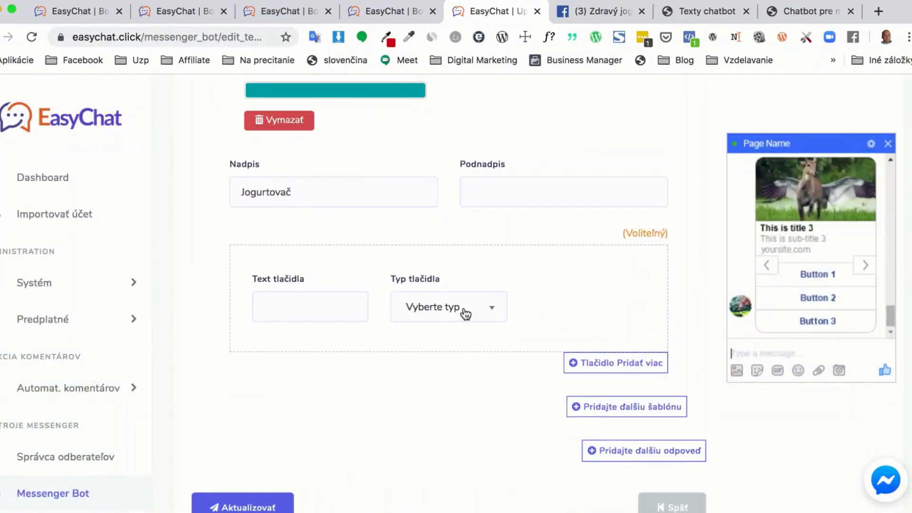
# Label the Jogurtovač card's first button "Kúpiť", with type Odoslať späť and postback ID ako-objednam
pyautogui.click(327, 309)
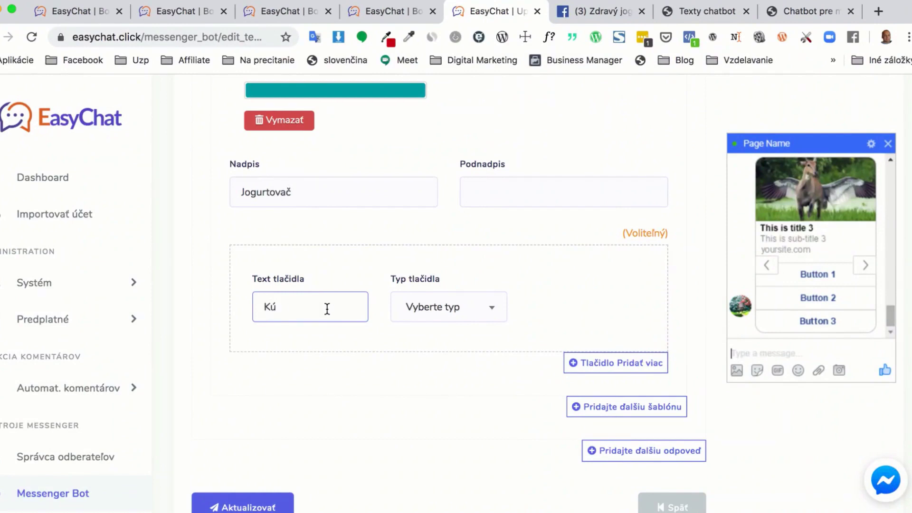
pyautogui.click(457, 310)
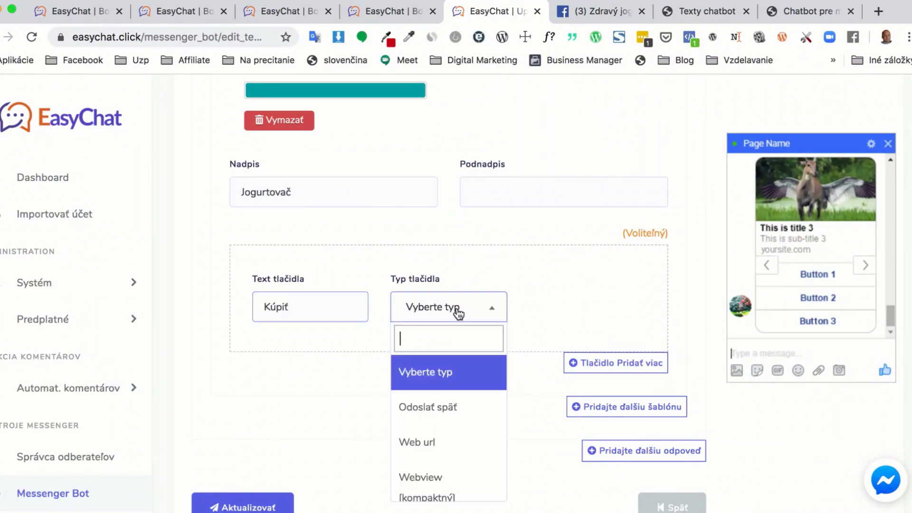
pyautogui.click(443, 413)
pyautogui.click(588, 307)
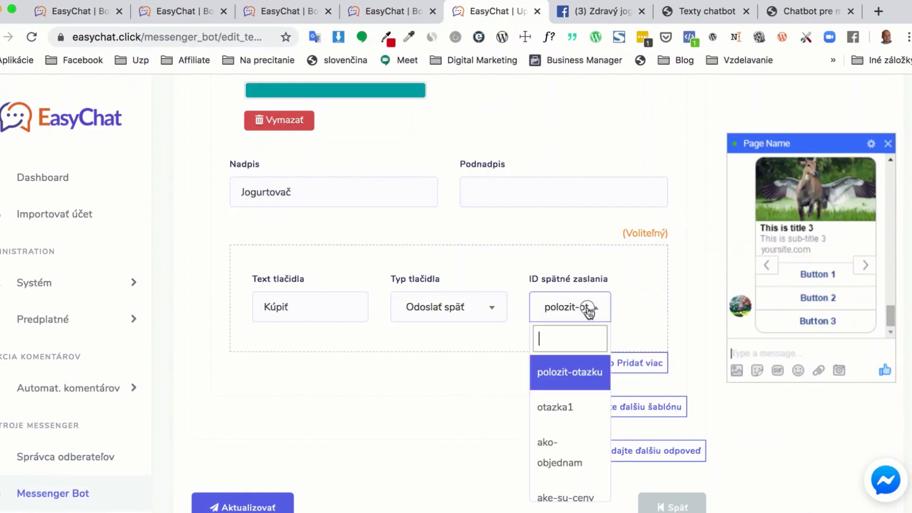
pyautogui.click(559, 465)
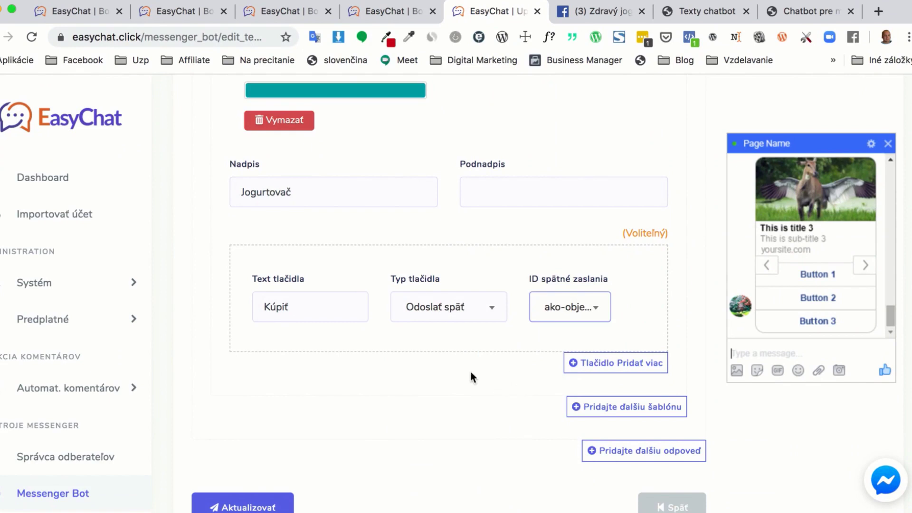
# Add a second button to the Jogurtovač card and label it "Podrobnosti", reusing the word from the Texty chatbot document
pyautogui.click(598, 363)
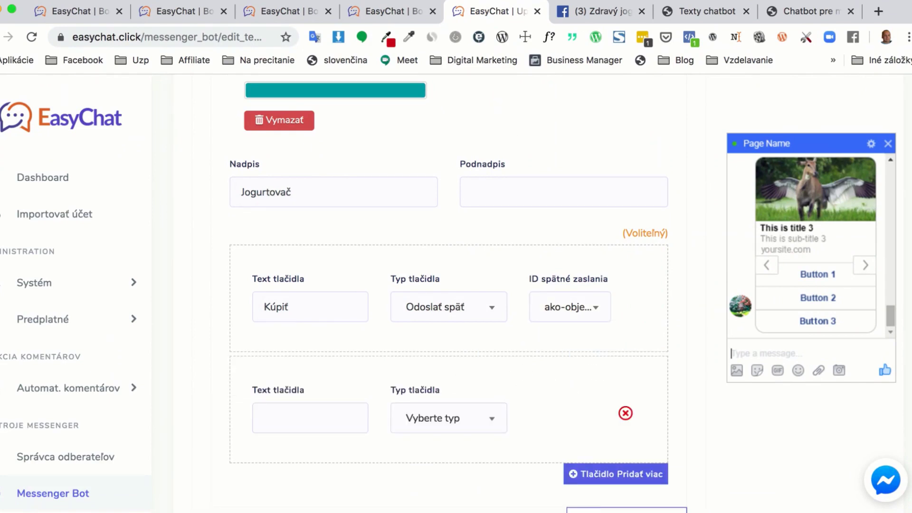
pyautogui.click(690, 11)
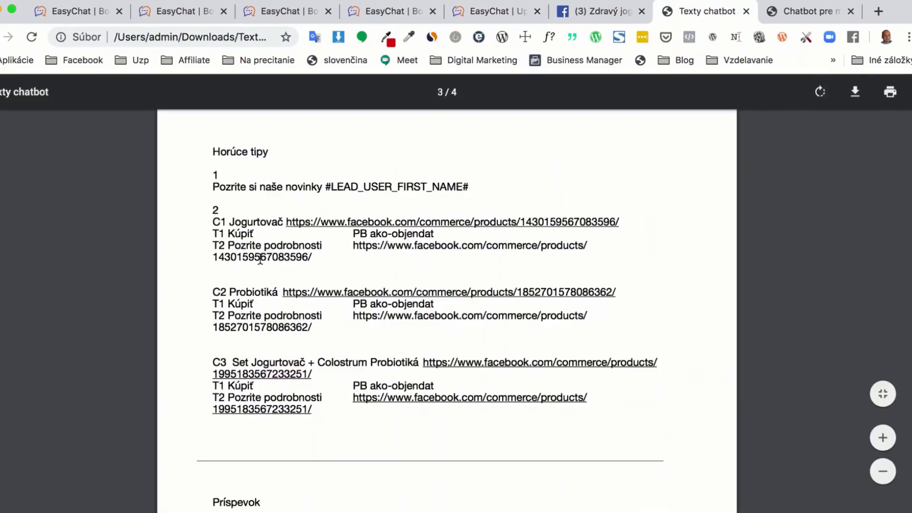
pyautogui.moveTo(267, 245); pyautogui.dragTo(323, 245)
pyautogui.press('super+c')
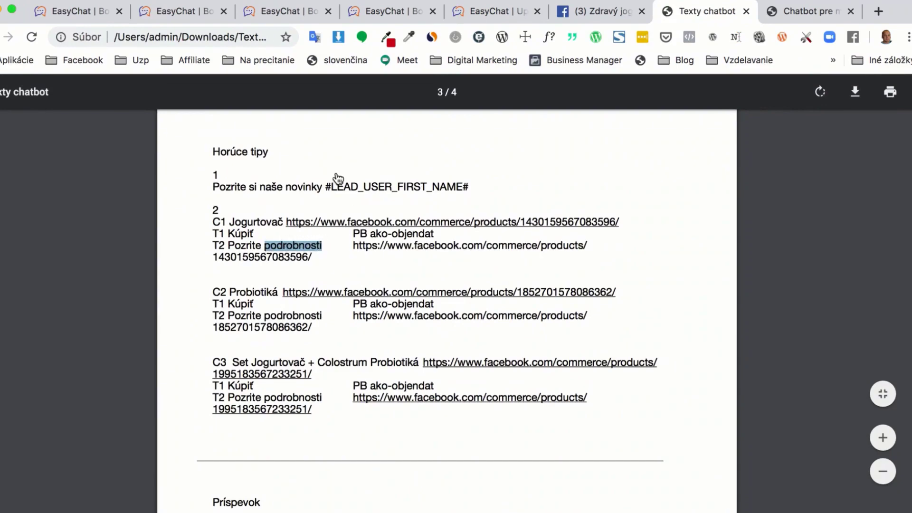
pyautogui.click(521, 11)
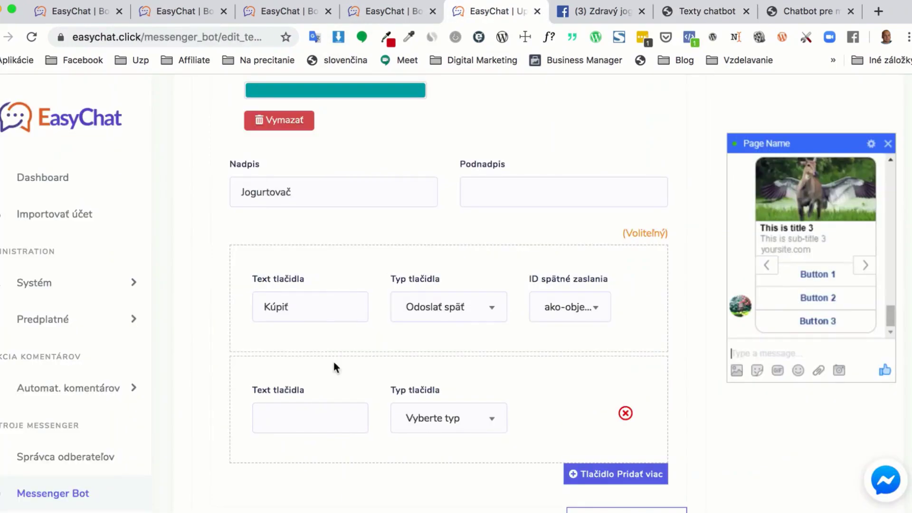
pyautogui.click(295, 411)
pyautogui.press('super+v')
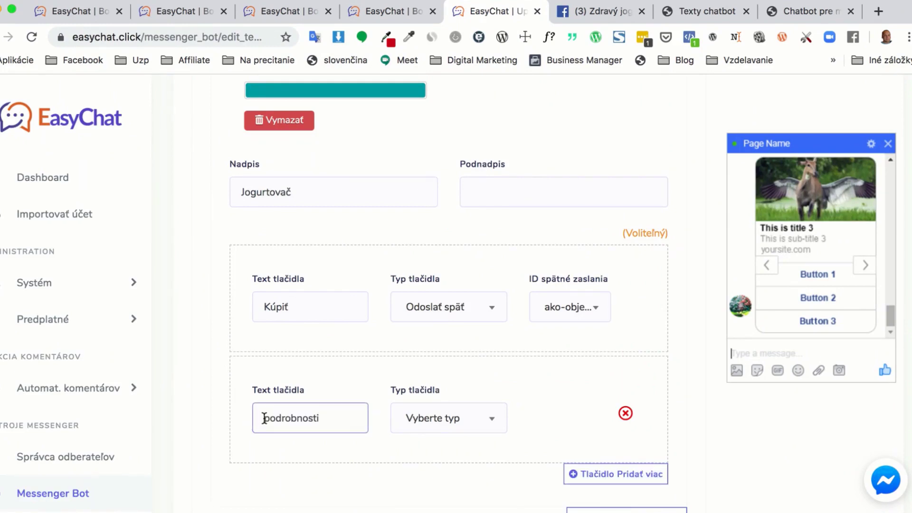
pyautogui.moveTo(269, 419); pyautogui.dragTo(259, 419)
pyautogui.write('P')
# Set the Podrobnosti button's type to Web url and fill in the Jogurtovač details link copied from the Texty chatbot document
pyautogui.click(406, 418)
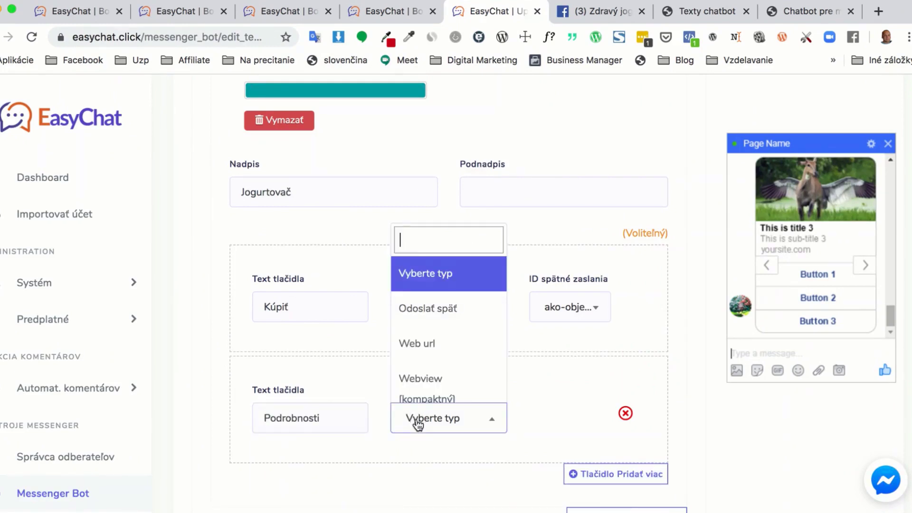
pyautogui.click(421, 347)
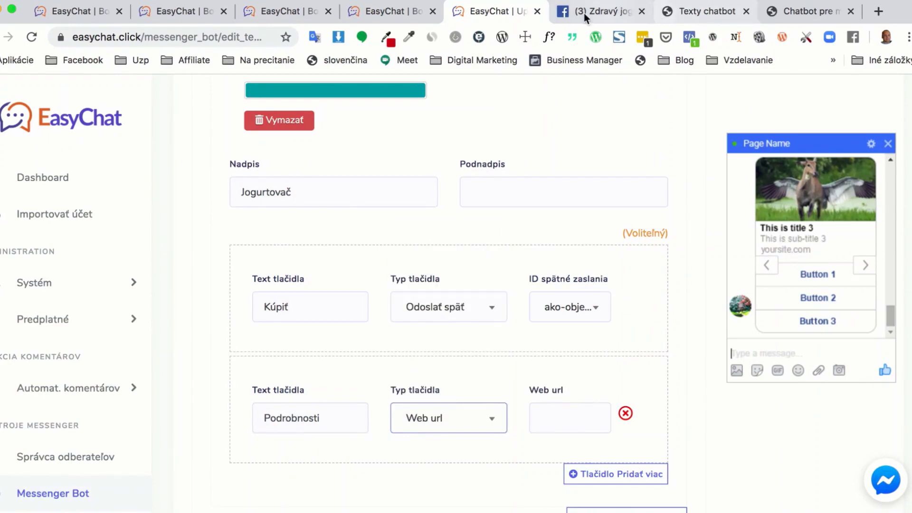
pyautogui.click(704, 15)
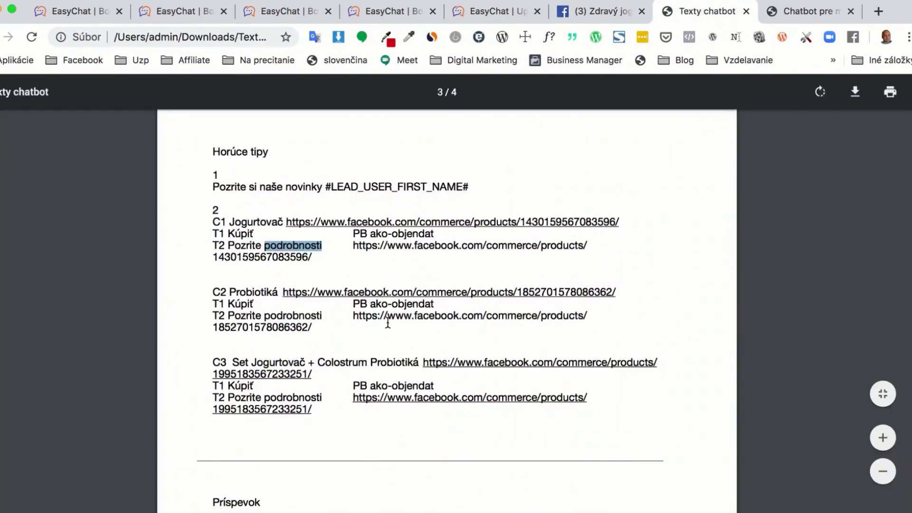
pyautogui.rightClick(418, 246)
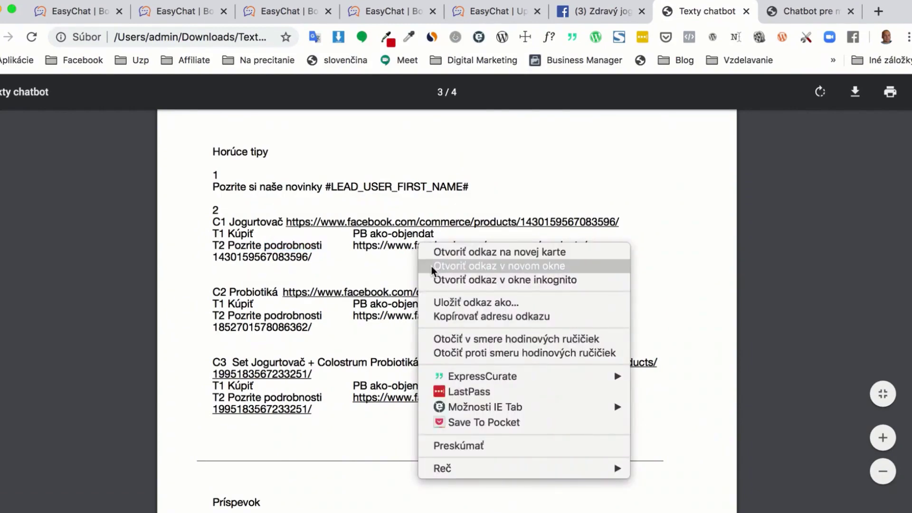
pyautogui.click(509, 16)
pyautogui.click(568, 421)
pyautogui.press('super+v')
# Add a second carousel template and title it "Probiotiká", copying the product name from the Texty chatbot document
pyautogui.scroll(-5, 492, 463)
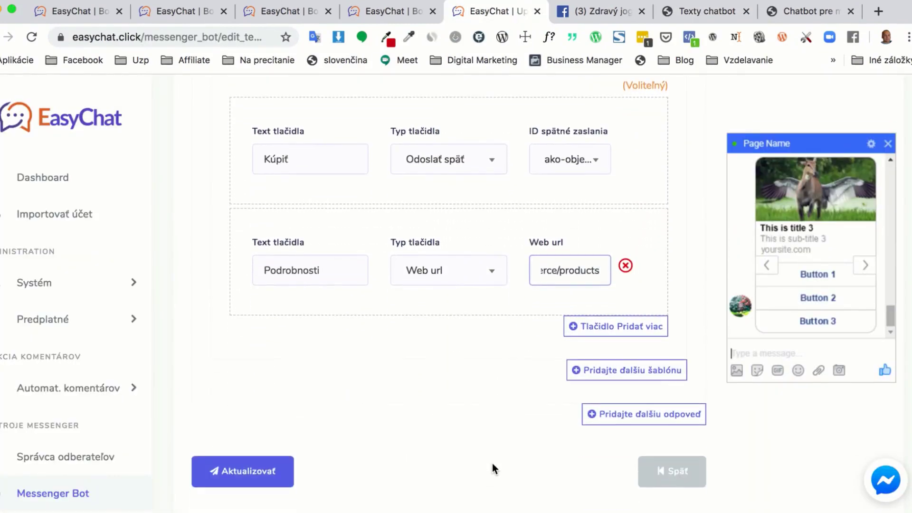
pyautogui.click(621, 354)
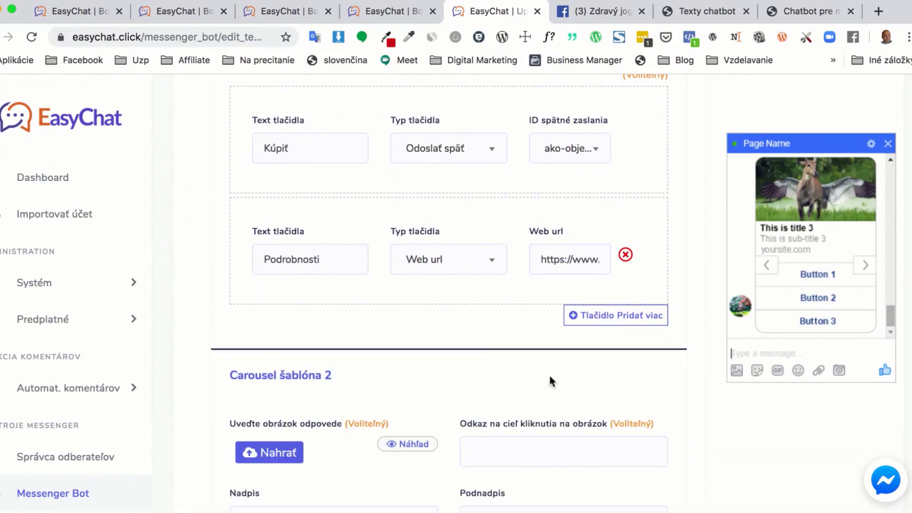
pyautogui.scroll(-5, 549, 376)
pyautogui.scroll(-2, 373, 374)
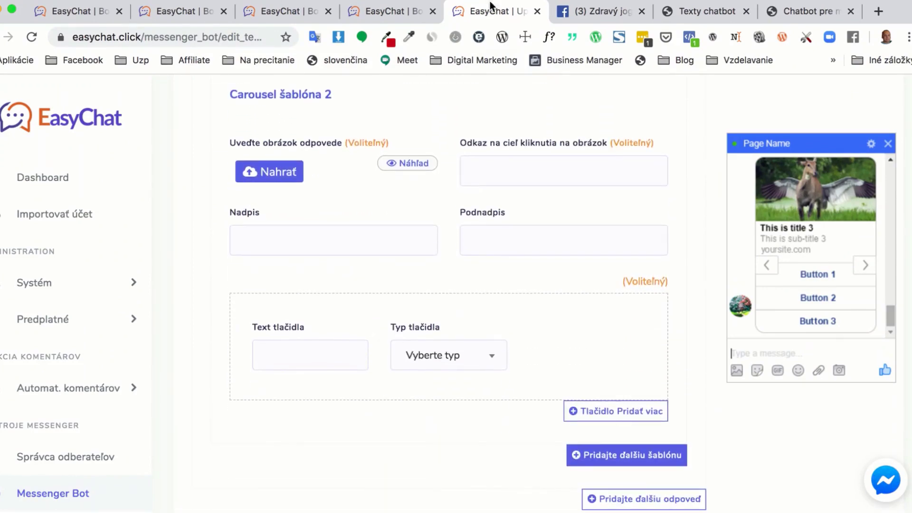
pyautogui.click(711, 12)
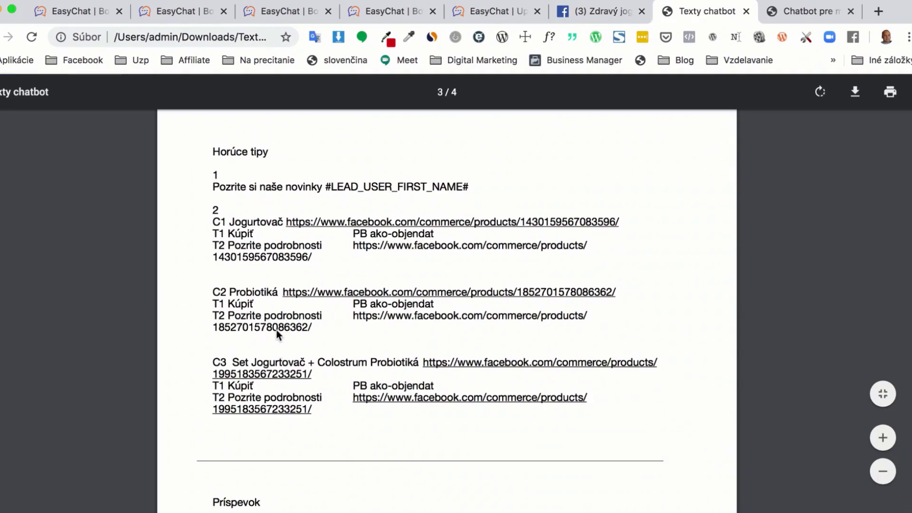
pyautogui.moveTo(278, 294); pyautogui.dragTo(233, 293)
pyautogui.press('super+c')
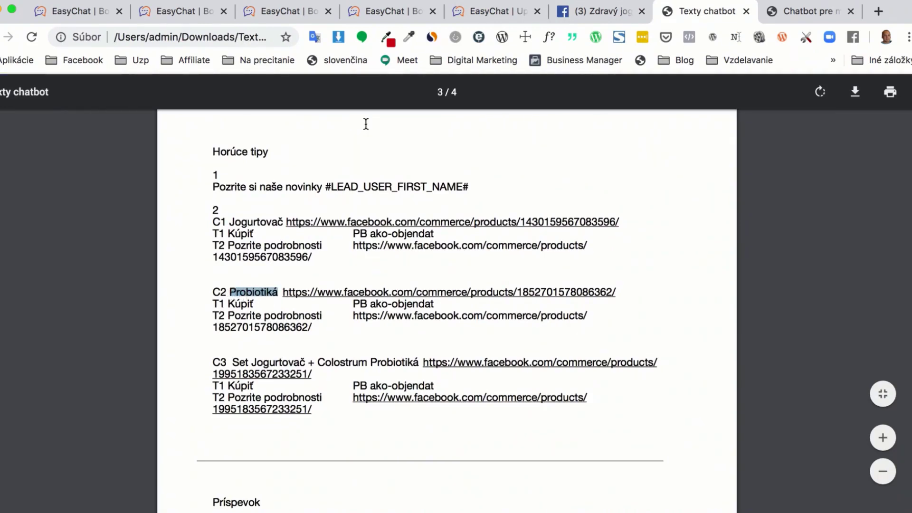
pyautogui.click(511, 13)
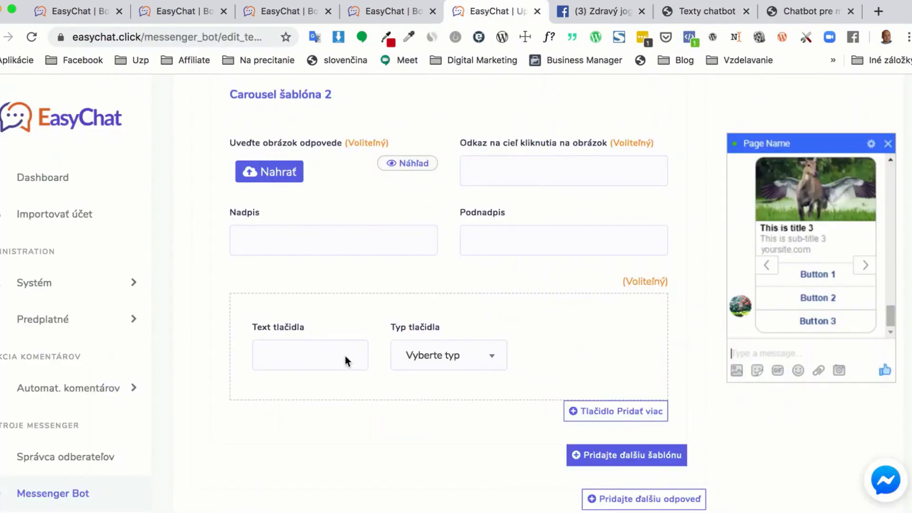
pyautogui.click(355, 346)
pyautogui.press('super+v')
pyautogui.click(283, 241)
pyautogui.press('super+v')
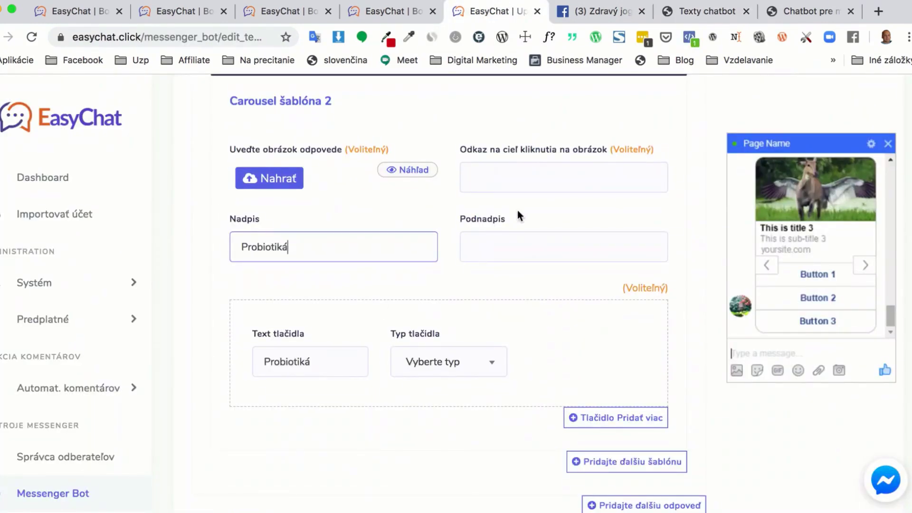
# Set the Probiotiká card's image click destination to its product link from the Texty chatbot document and upload the image Probiotika.jpg
pyautogui.scroll(3, 502, 234)
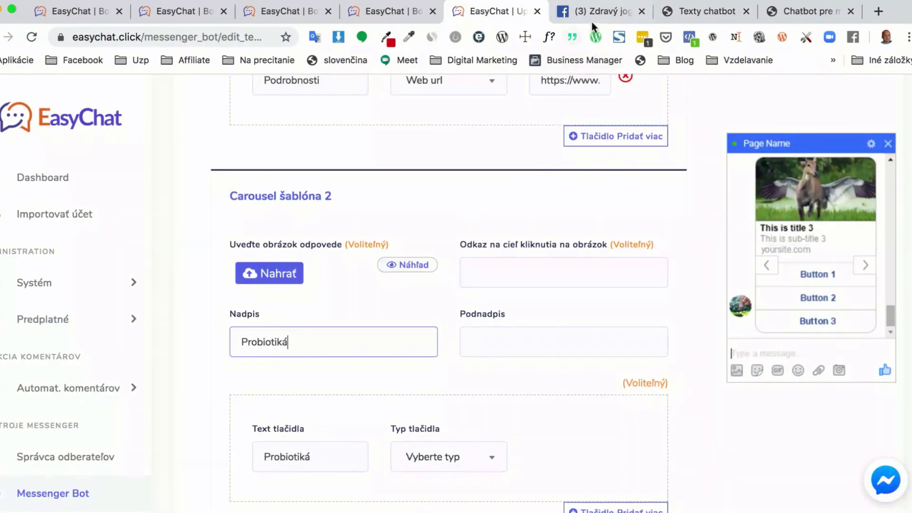
pyautogui.click(712, 14)
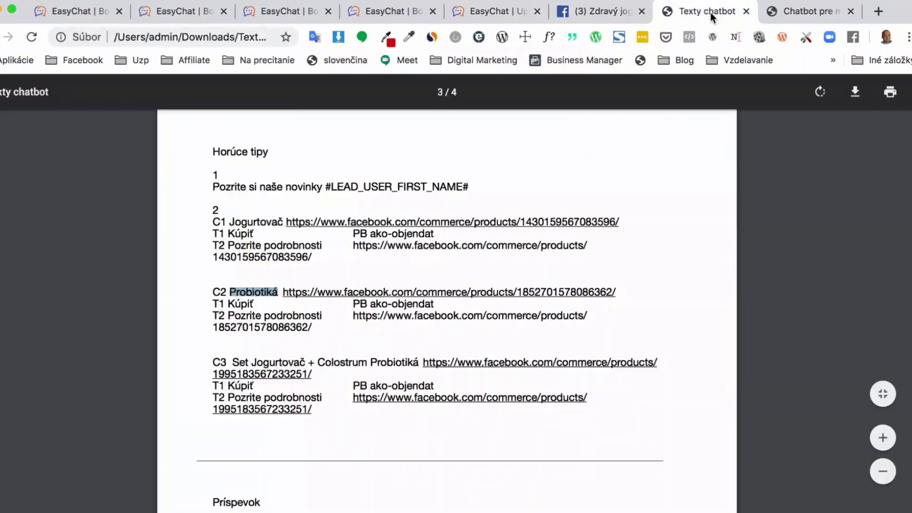
pyautogui.rightClick(477, 291)
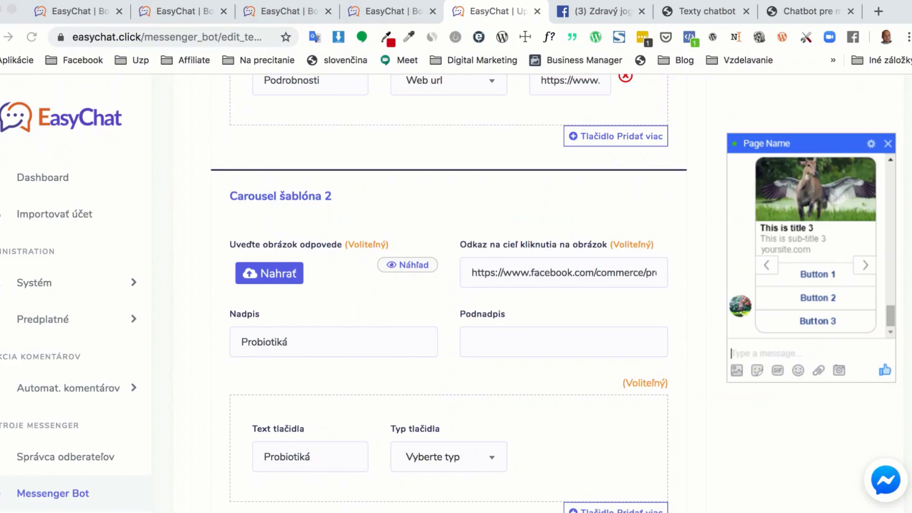
pyautogui.scroll(-1, 279, 250)
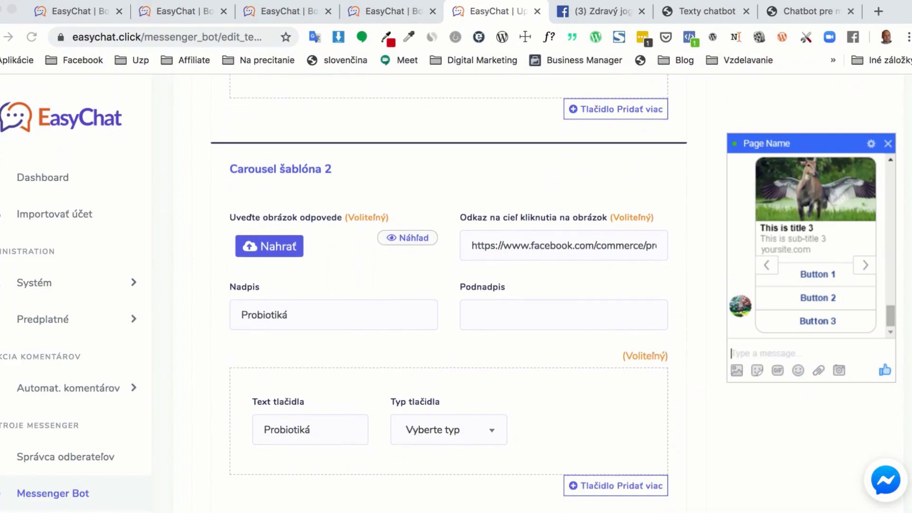
pyautogui.click(273, 248)
pyautogui.scroll(-3, 428, 477)
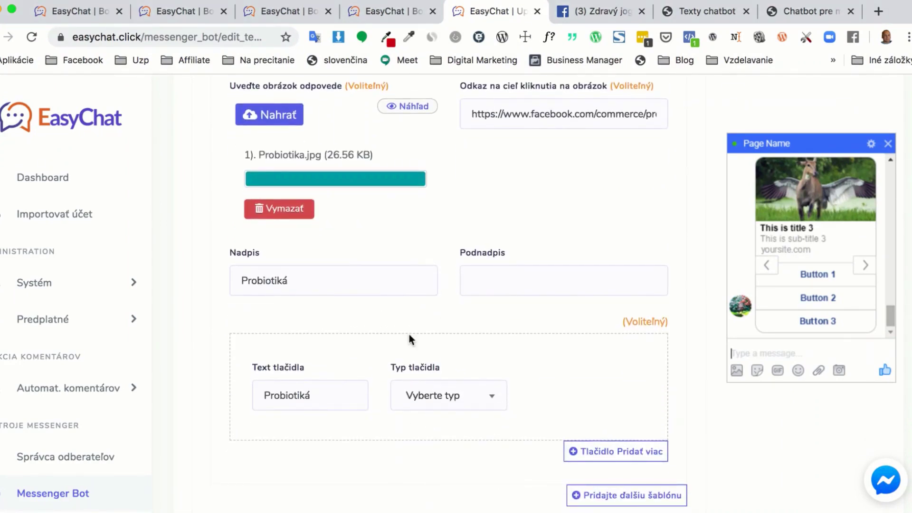
# Replace the Probiotiká card's first button text with "Kúpiť" and set its type to Odoslať späť
pyautogui.scroll(-1, 375, 405)
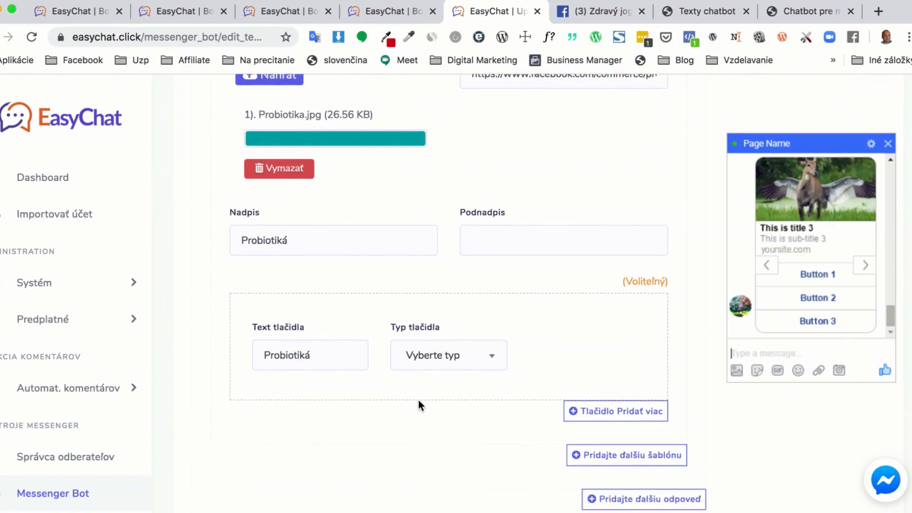
pyautogui.scroll(2, 432, 385)
pyautogui.scroll(-1, 394, 394)
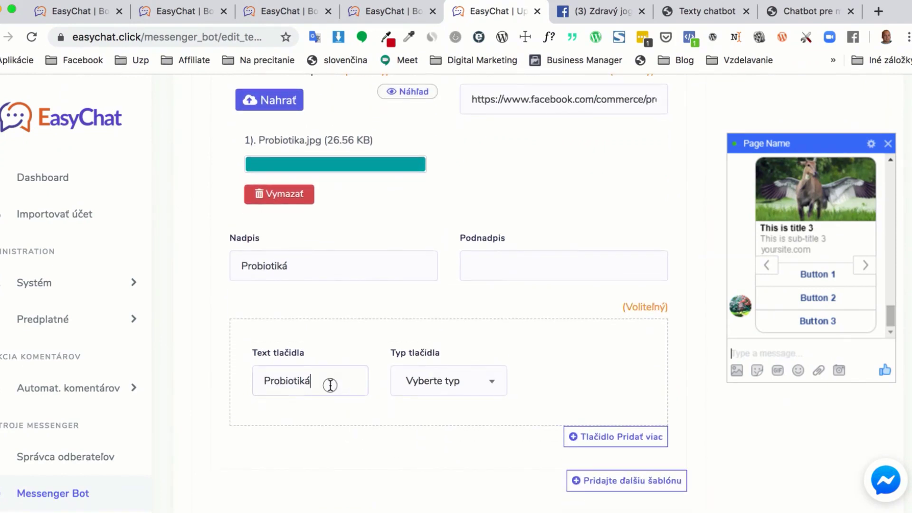
pyautogui.moveTo(352, 381); pyautogui.dragTo(247, 375)
pyautogui.write('Kúpiť')
pyautogui.click(422, 382)
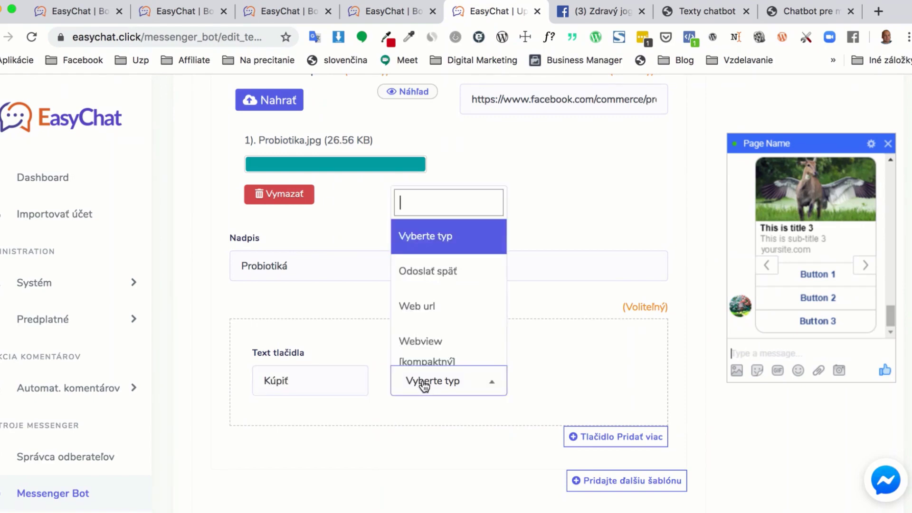
pyautogui.click(432, 278)
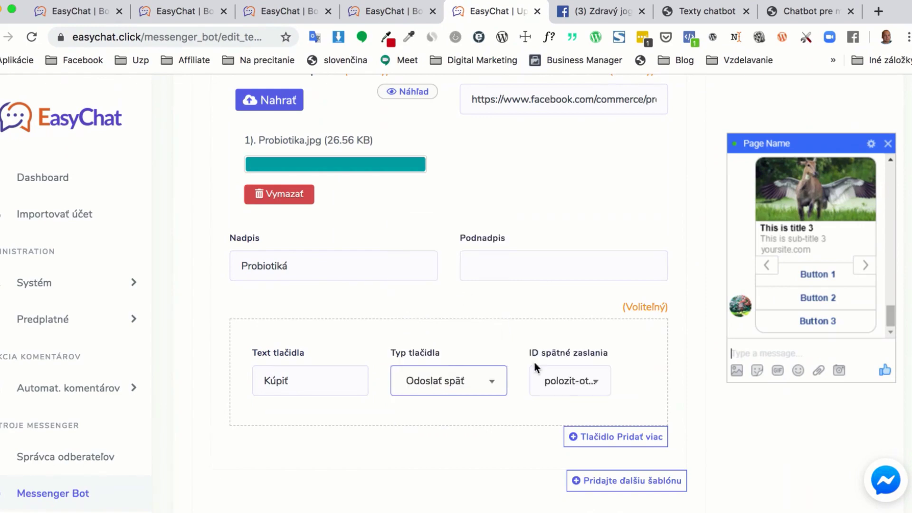
# Set the postback ID of the Probiotiká card's Kúpiť button to ako-objednam, matching the Jogurtovač card
pyautogui.scroll(3, 615, 217)
pyautogui.scroll(-1, 594, 226)
pyautogui.scroll(4, 528, 295)
pyautogui.scroll(1, 528, 295)
pyautogui.scroll(1, 613, 198)
pyautogui.scroll(-9, 614, 269)
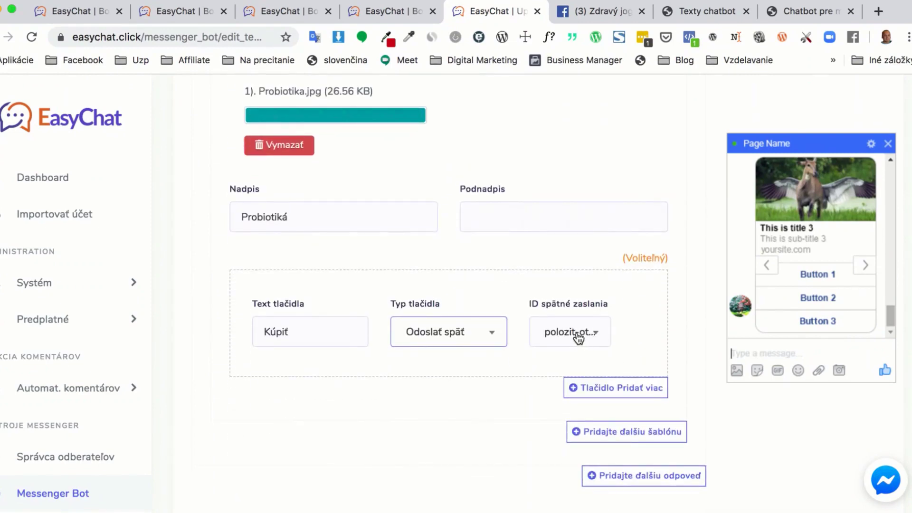
pyautogui.click(580, 339)
pyautogui.click(564, 279)
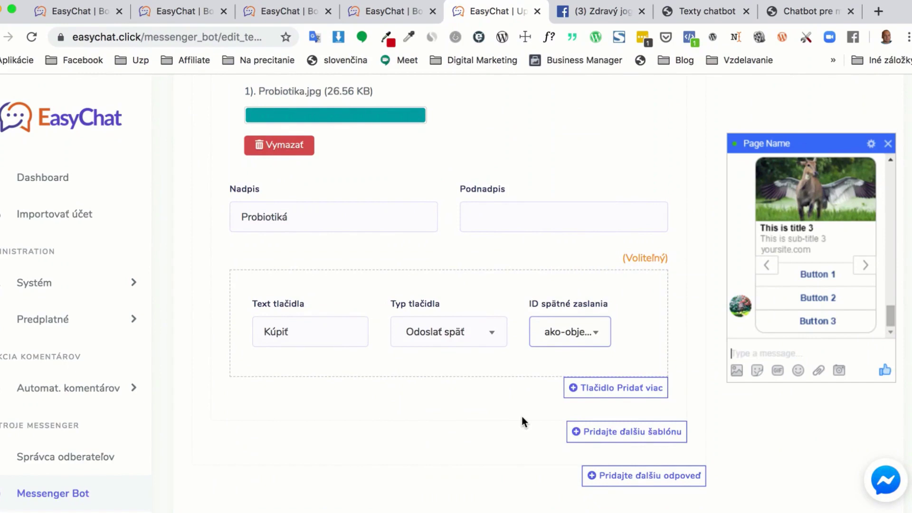
# Add a second button to the Probiotiká card, copying the text "Podrobnosti" from the first card's button, and set its type to Web url
pyautogui.click(593, 393)
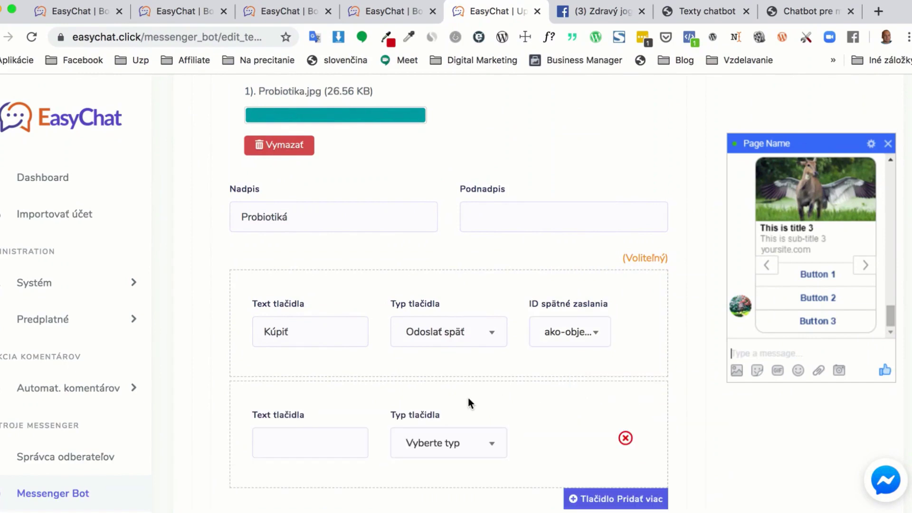
pyautogui.scroll(6, 468, 403)
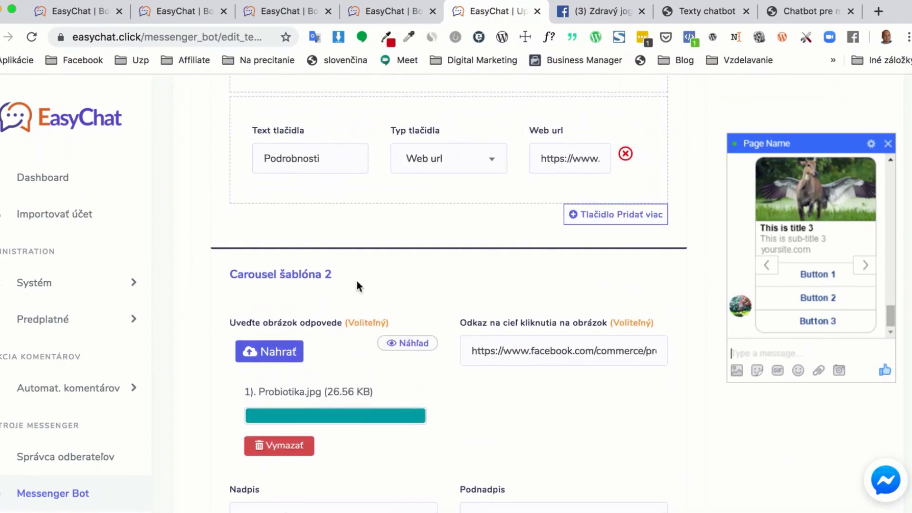
pyautogui.moveTo(321, 158); pyautogui.dragTo(241, 161)
pyautogui.press('super+c')
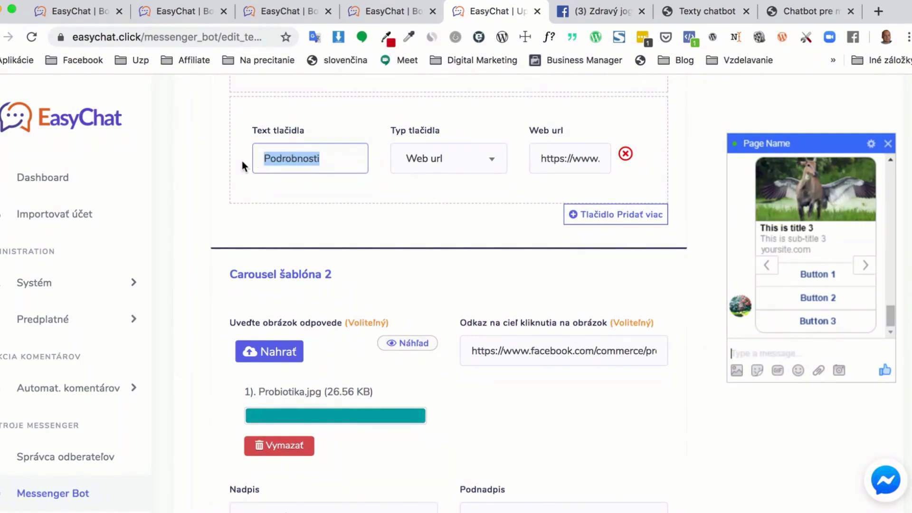
pyautogui.scroll(-5, 357, 281)
pyautogui.scroll(-1, 301, 446)
pyautogui.click(294, 420)
pyautogui.press('super+v')
pyautogui.click(418, 417)
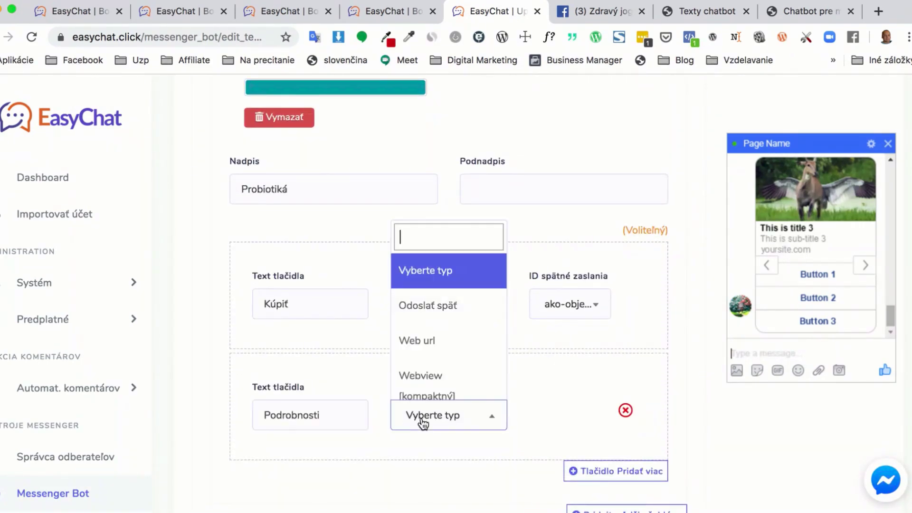
pyautogui.click(418, 340)
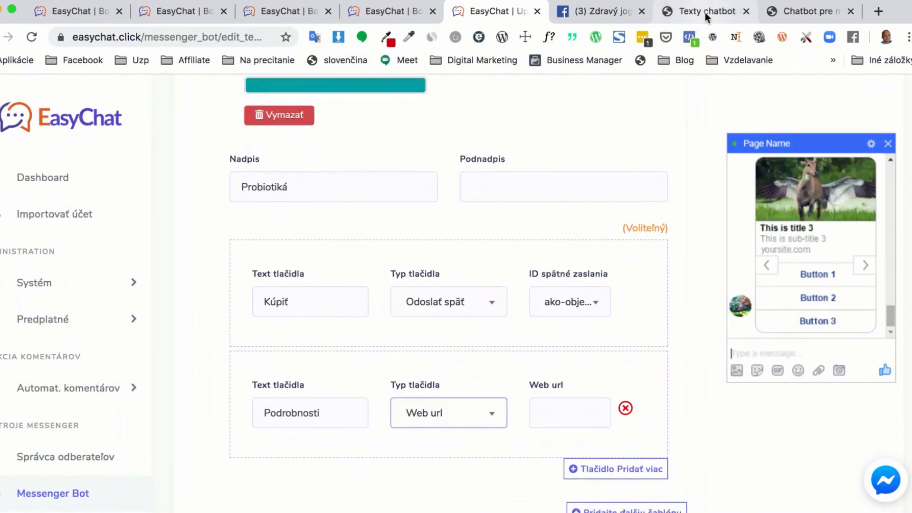
# Fill the Web url of the Probiotiká card's Podrobnosti button with the Facebook commerce/products link from its T2 line in the Texty chatbot document
pyautogui.click(707, 13)
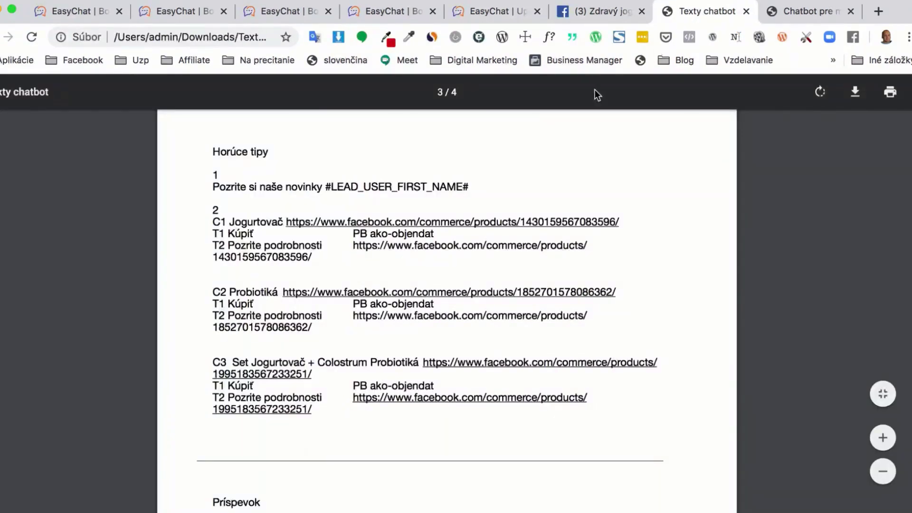
pyautogui.rightClick(491, 289)
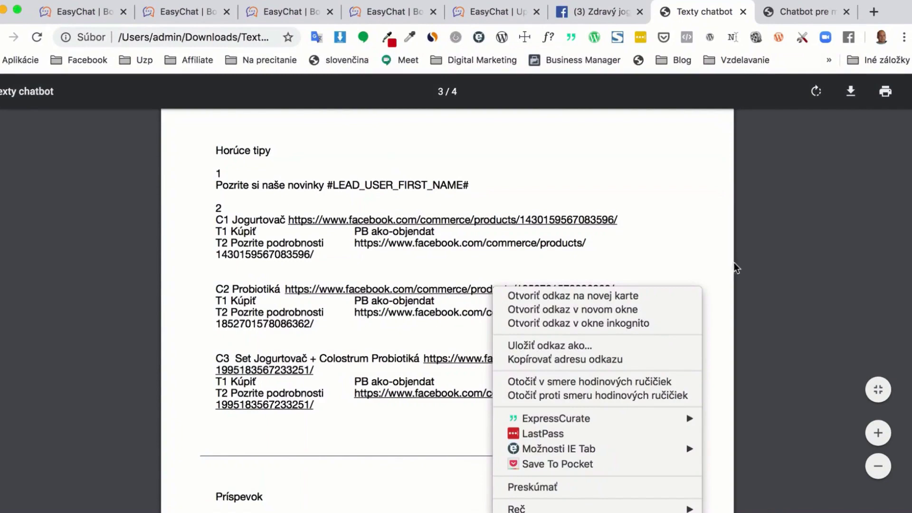
pyautogui.click(755, 273)
pyautogui.rightClick(512, 319)
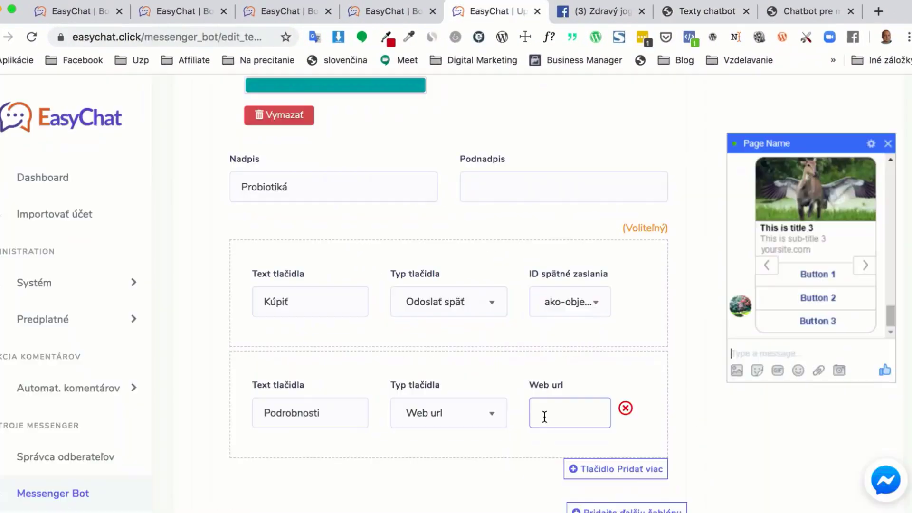
pyautogui.hotkey('ctrl', 'v')
# Add a third carousel template and title it "Set Jogurtovač + Colostrum Probiotiká", copying the product name from the Texty chatbot document
pyautogui.scroll(-5, 482, 465)
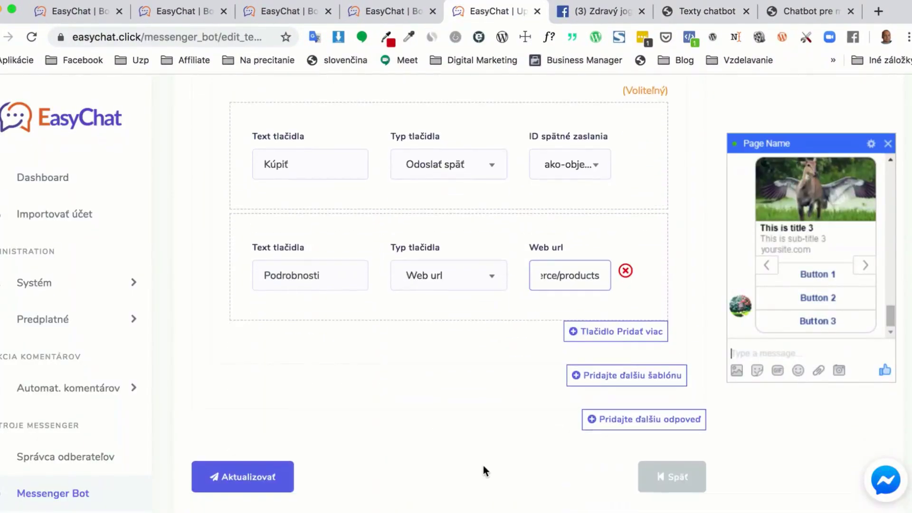
pyautogui.click(611, 353)
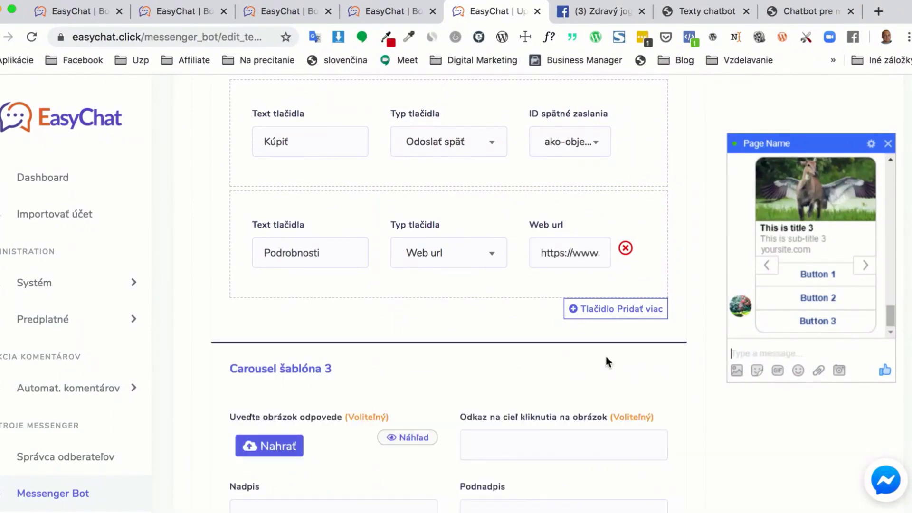
pyautogui.scroll(-5, 503, 387)
pyautogui.scroll(-2, 504, 393)
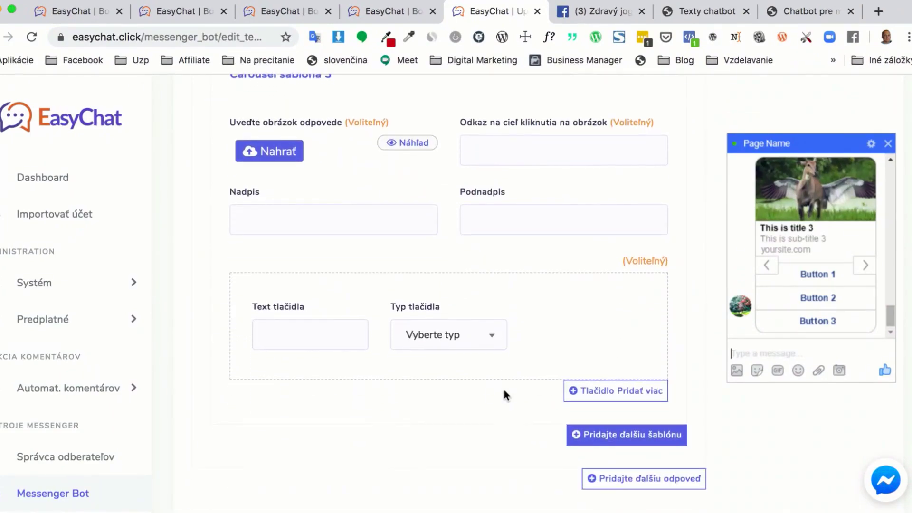
pyautogui.click(707, 11)
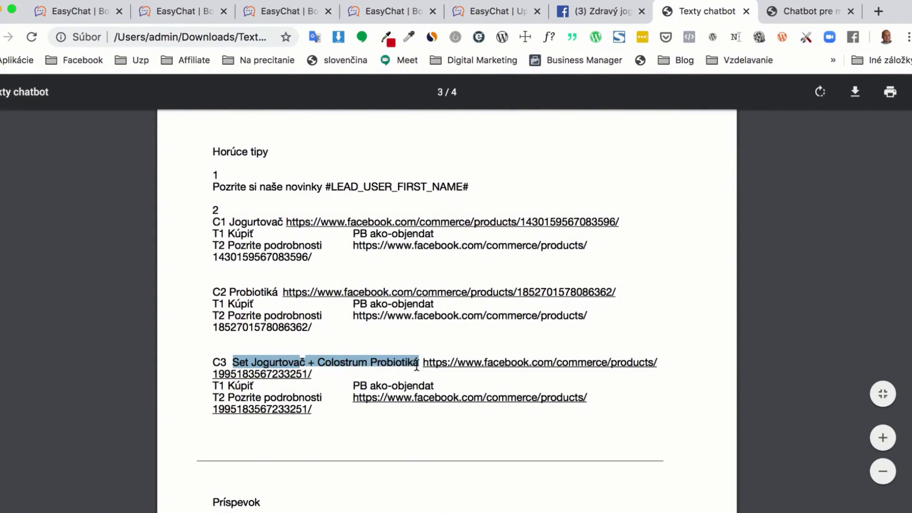
pyautogui.click(510, 15)
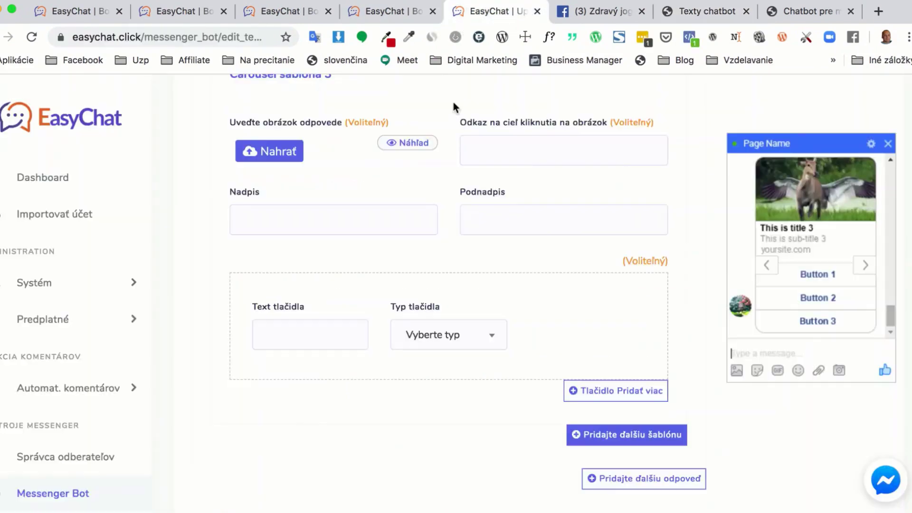
pyautogui.click(299, 339)
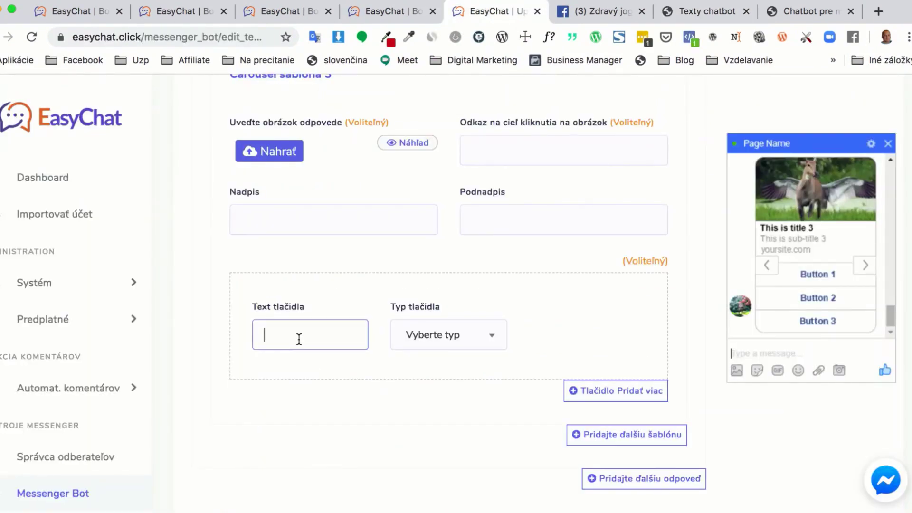
pyautogui.click(296, 229)
pyautogui.write('Set Jogurtovač + Colostrum Probiotiká')
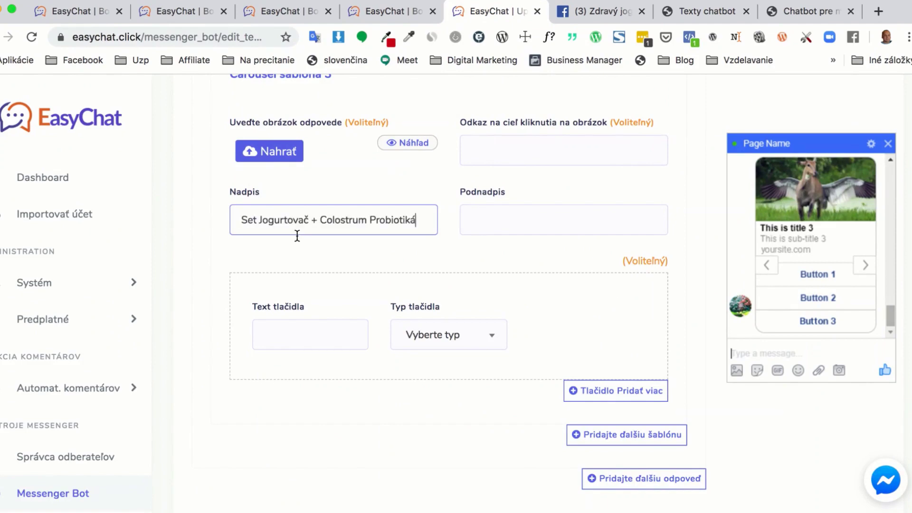
pyautogui.scroll(3, 301, 259)
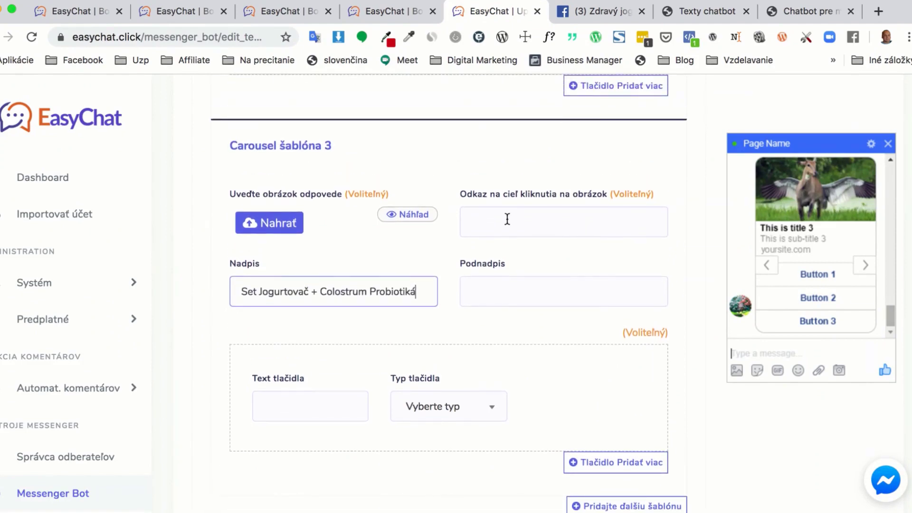
pyautogui.click(694, 11)
pyautogui.press('super+5')
pyautogui.click(521, 219)
pyautogui.press('super+v')
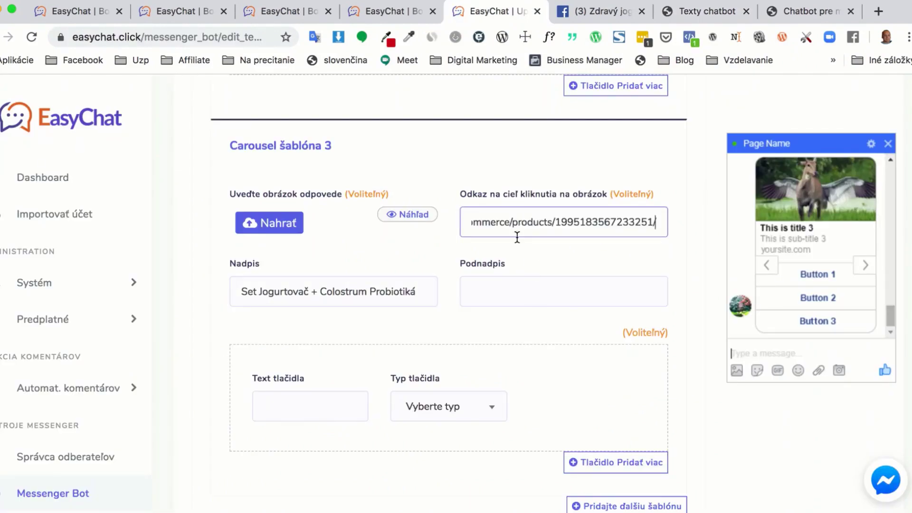
# Label the third card's first button "Kúpiť", with type Odoslať späť and postback ID ako-objednam
pyautogui.scroll(-3, 418, 365)
pyautogui.click(305, 322)
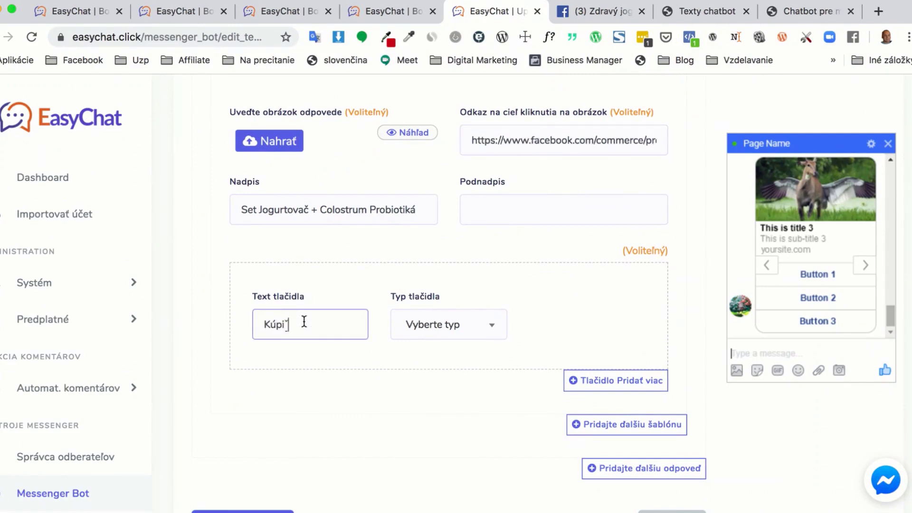
pyautogui.click(432, 330)
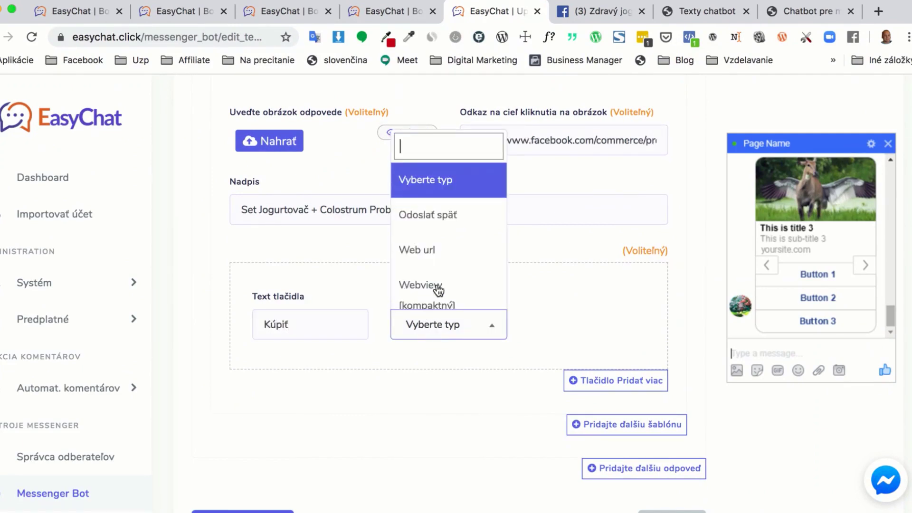
pyautogui.click(434, 218)
pyautogui.click(565, 326)
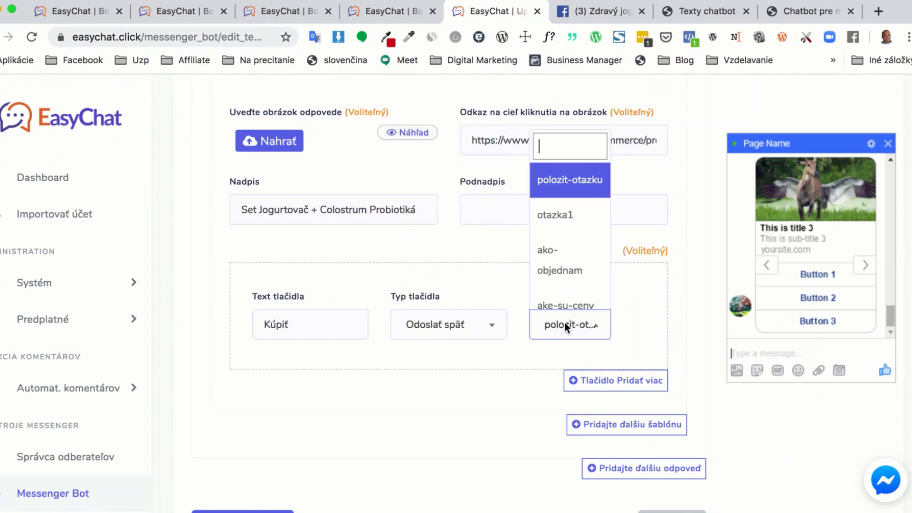
pyautogui.click(569, 278)
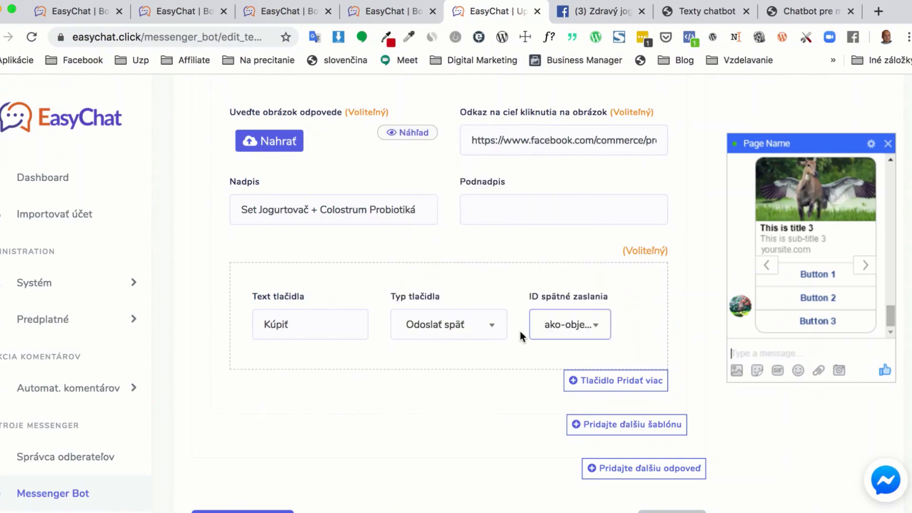
# Add a second button to the third card with the copied text "Podrobnosti" and set its type to Web url
pyautogui.click(591, 380)
pyautogui.scroll(5, 269, 219)
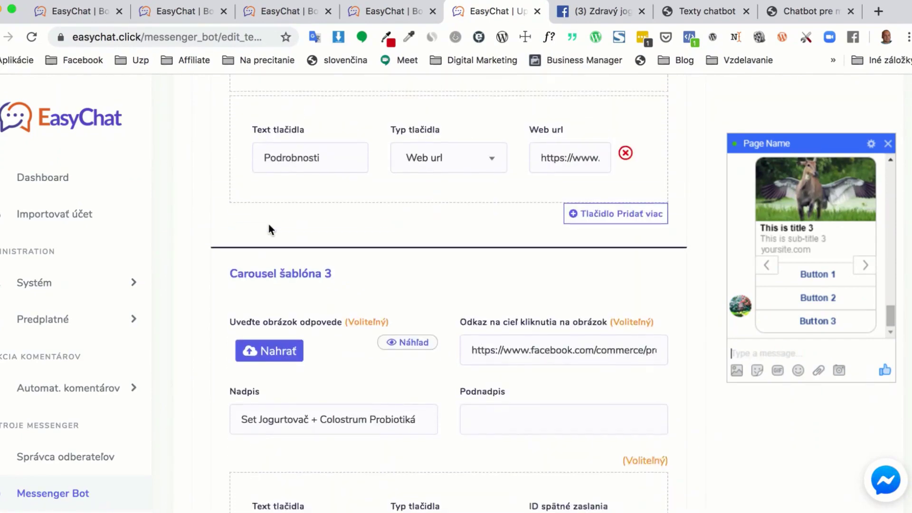
pyautogui.moveTo(317, 179); pyautogui.dragTo(256, 175)
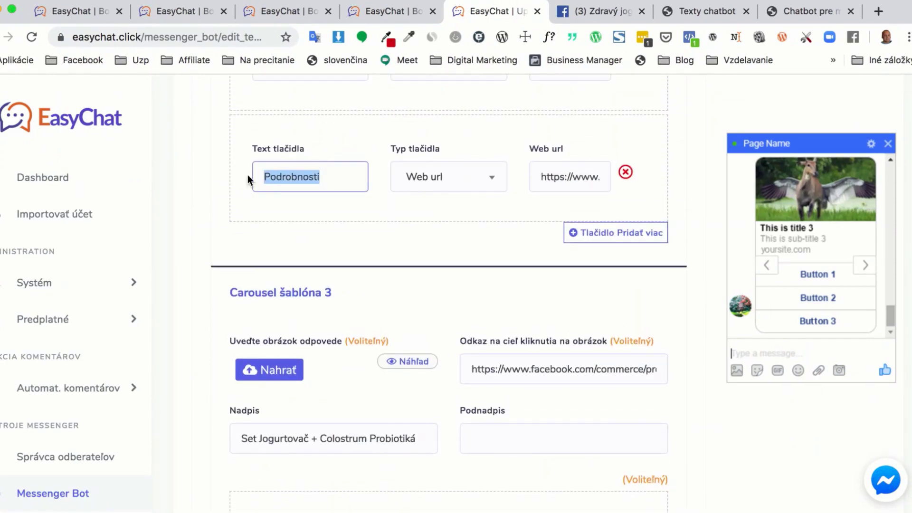
pyautogui.scroll(-6, 336, 322)
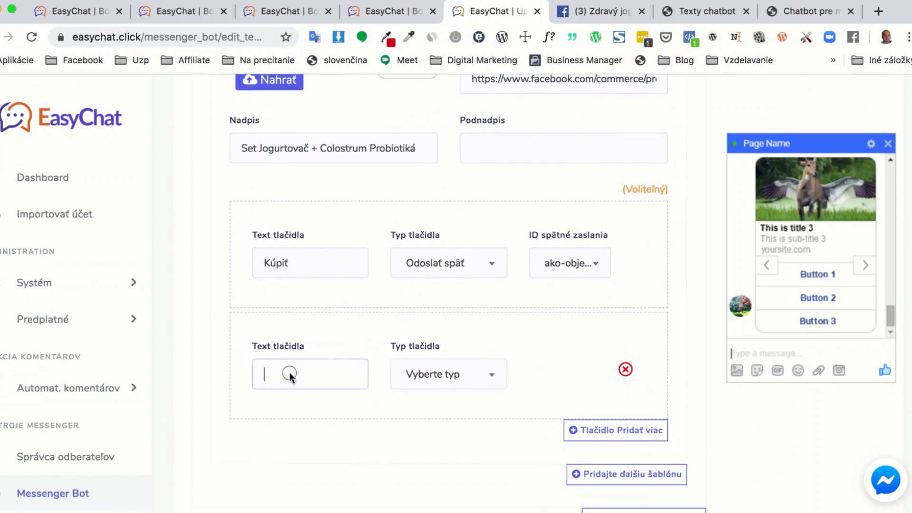
pyautogui.click(433, 375)
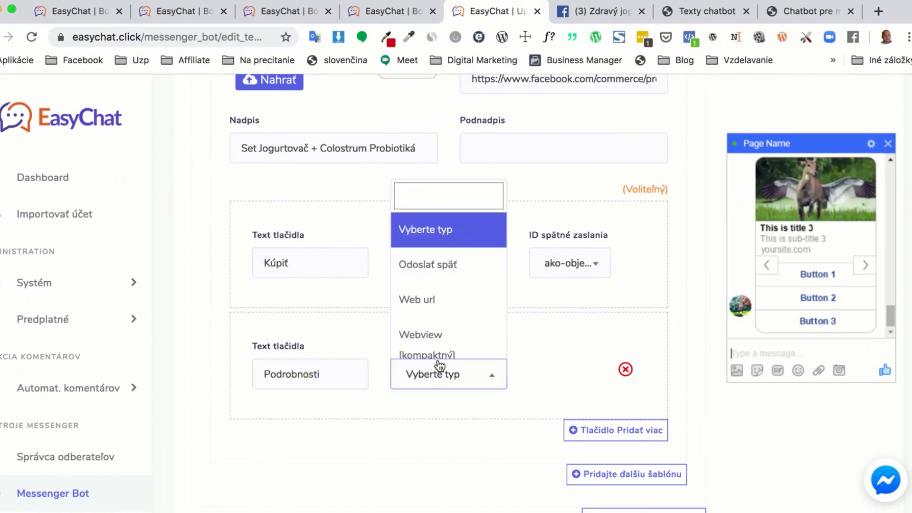
pyautogui.click(417, 299)
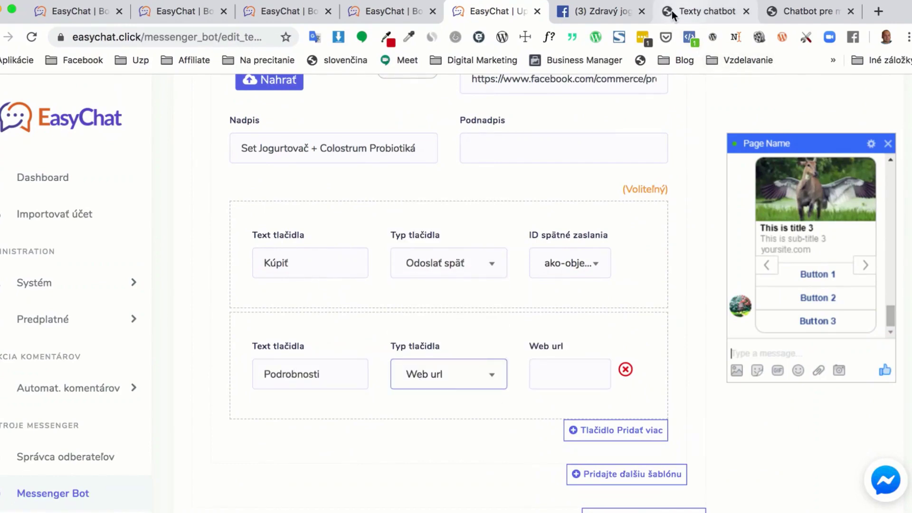
# Fill the Web url of the third card's Podrobnosti button with the C3 details link from the Texty chatbot document
pyautogui.click(599, 11)
pyautogui.click(694, 13)
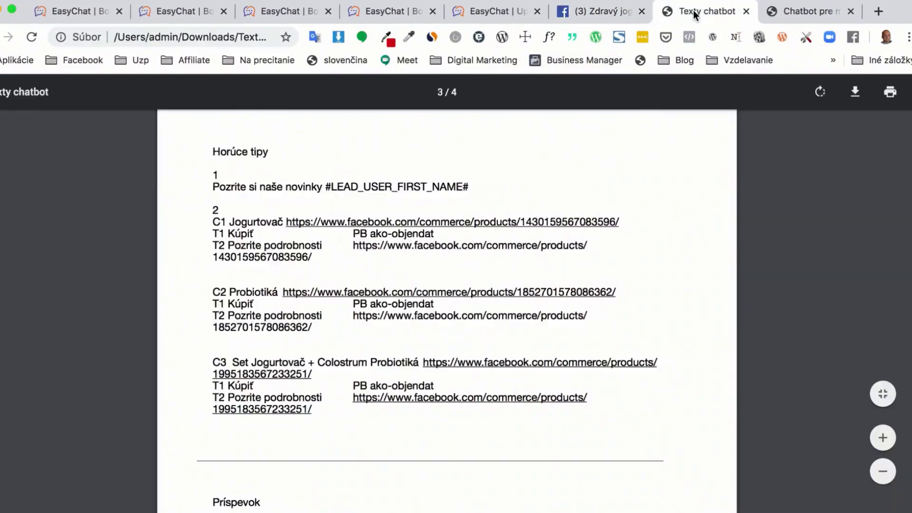
pyautogui.scroll(-3, 418, 359)
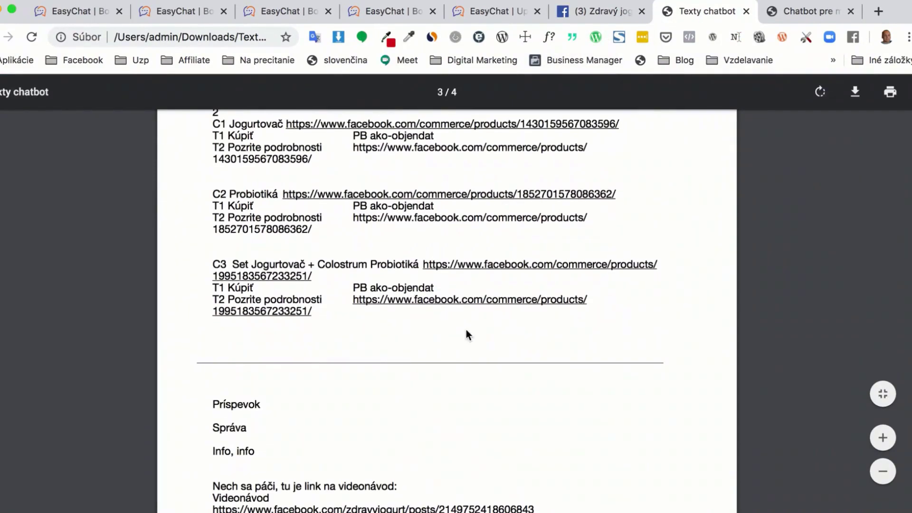
pyautogui.rightClick(469, 298)
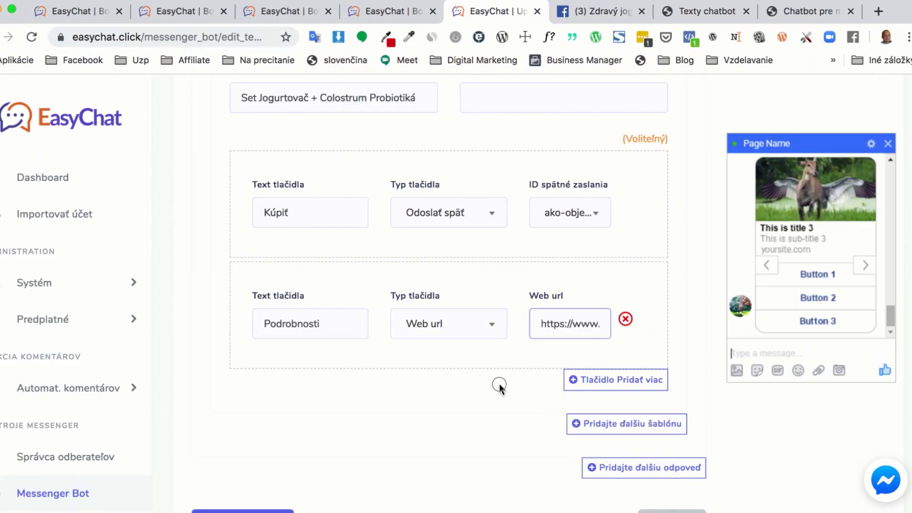
pyautogui.click(499, 386)
# Upload the product image for the third card, Set Jogurtovač + Colostrum Probiotiká
pyautogui.scroll(-5, 388, 389)
pyautogui.click(266, 259)
pyautogui.scroll(-3, 705, 429)
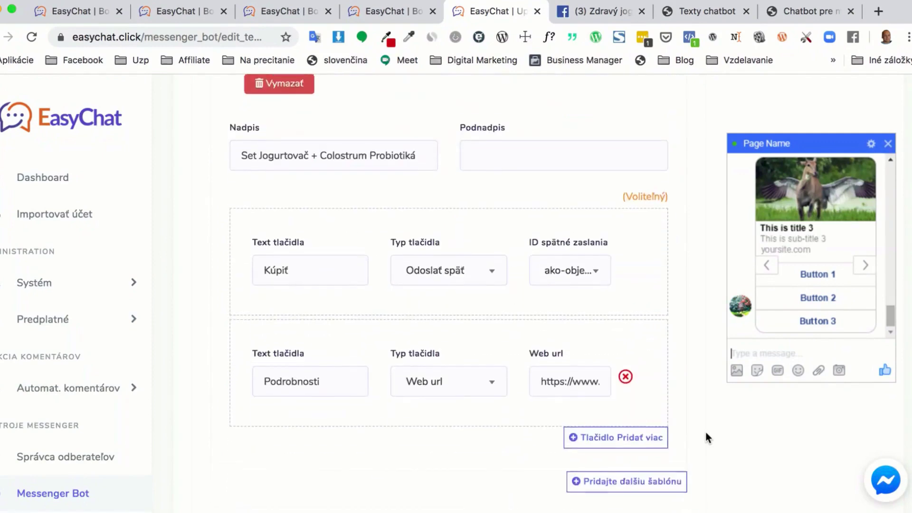
# Look over the completed carousel cards, save the updated template and acknowledge the confirmation
pyautogui.scroll(-5, 705, 429)
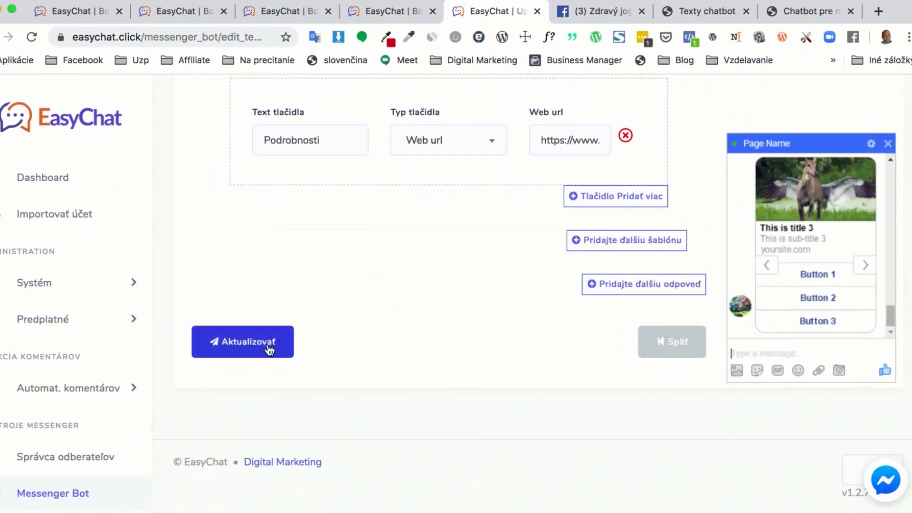
pyautogui.scroll(7, 608, 397)
pyautogui.scroll(12, 667, 422)
pyautogui.scroll(-18, 667, 416)
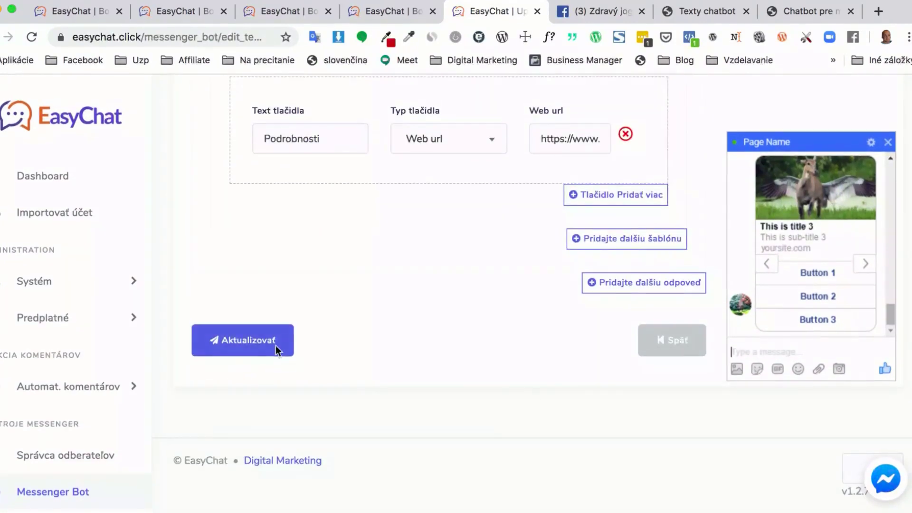
pyautogui.click(256, 346)
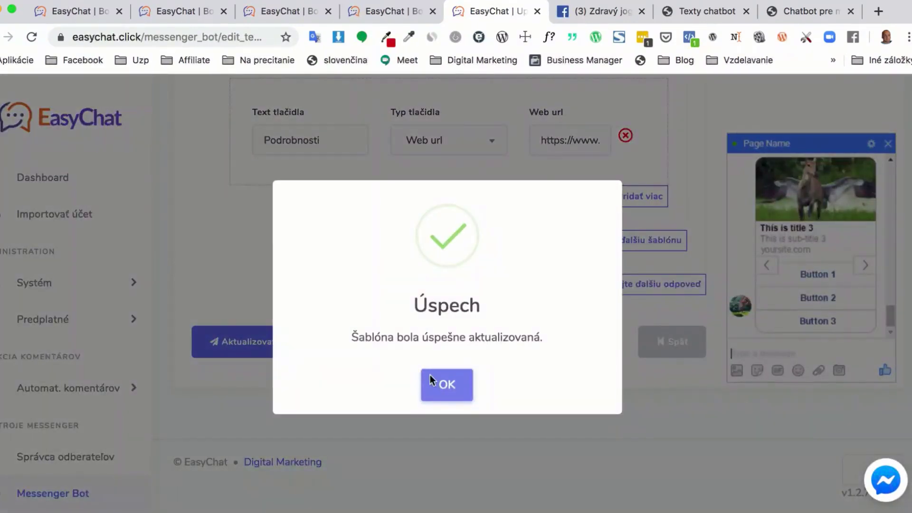
pyautogui.click(441, 382)
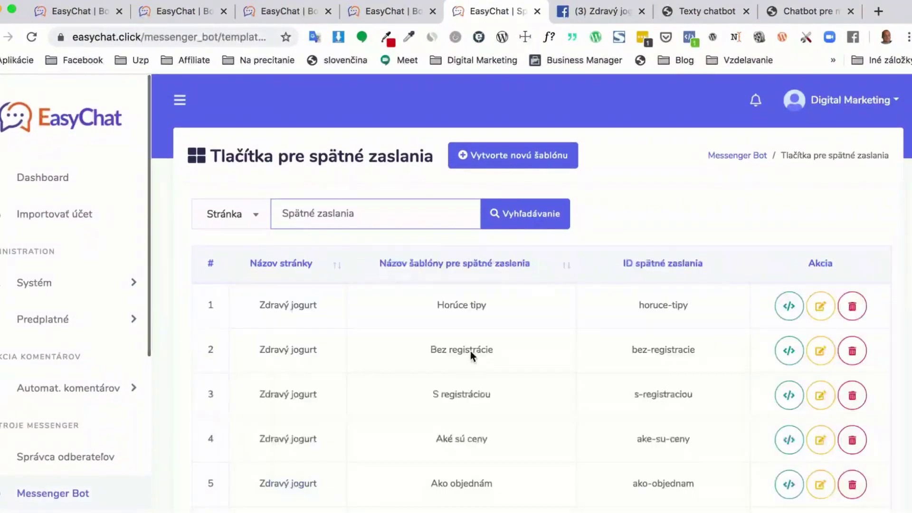
# Open the Messenger Bot settings for the Zdravý jogurt page
pyautogui.scroll(-3, 52, 413)
pyautogui.click(57, 423)
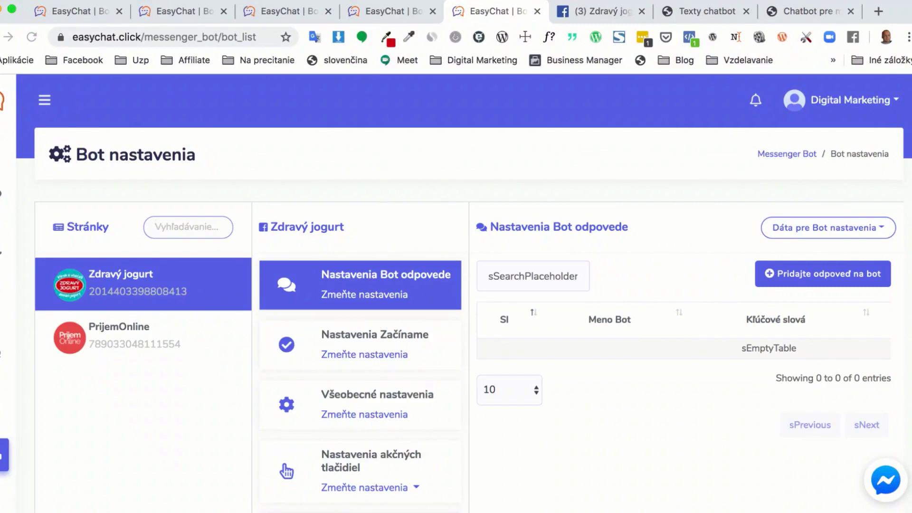
# Open the tree view of the Zdravý jogurt bot's data and examine the structure of its replies
pyautogui.click(869, 230)
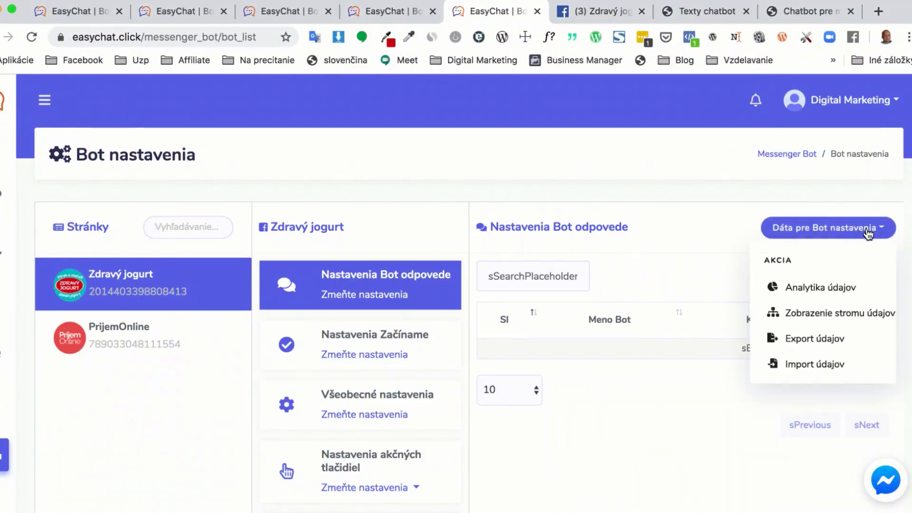
pyautogui.click(809, 312)
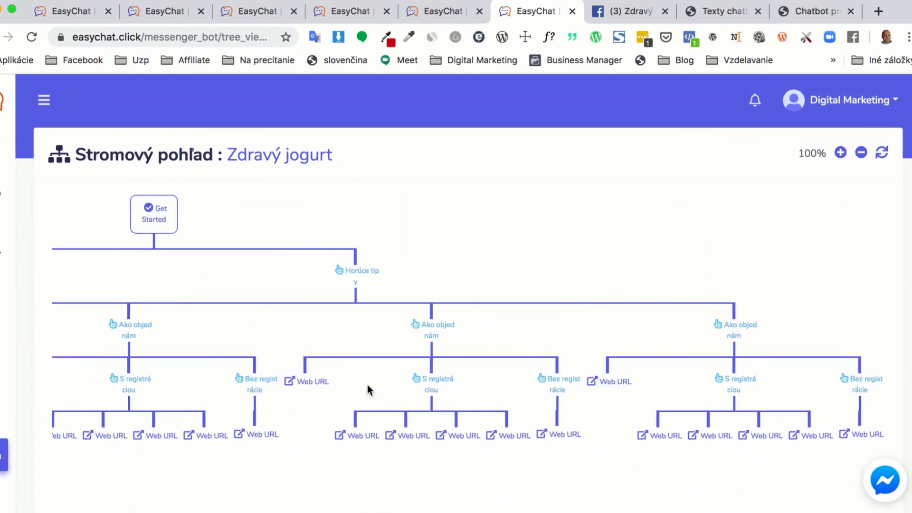
# Switch to the Zdravý jogurt Facebook page, open its chat by testing the Poslať správu button, and delete the entire old conversation
pyautogui.click(717, 14)
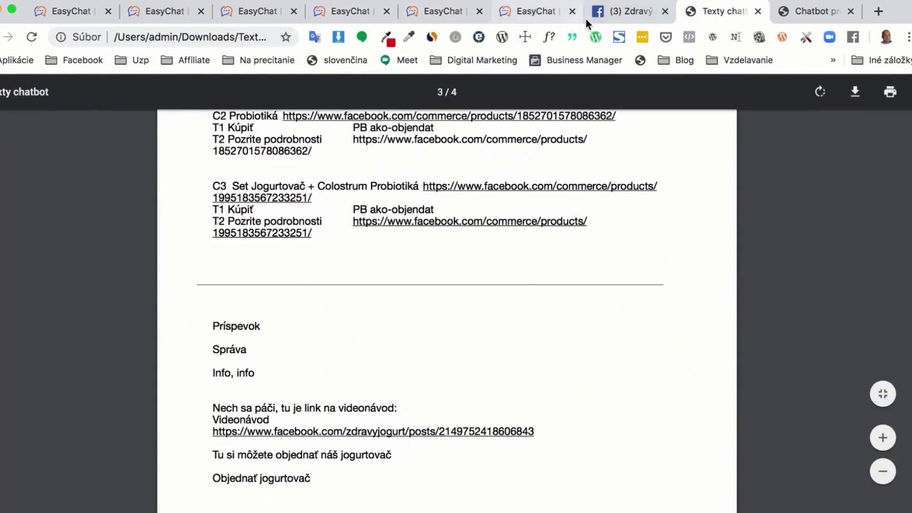
pyautogui.click(615, 12)
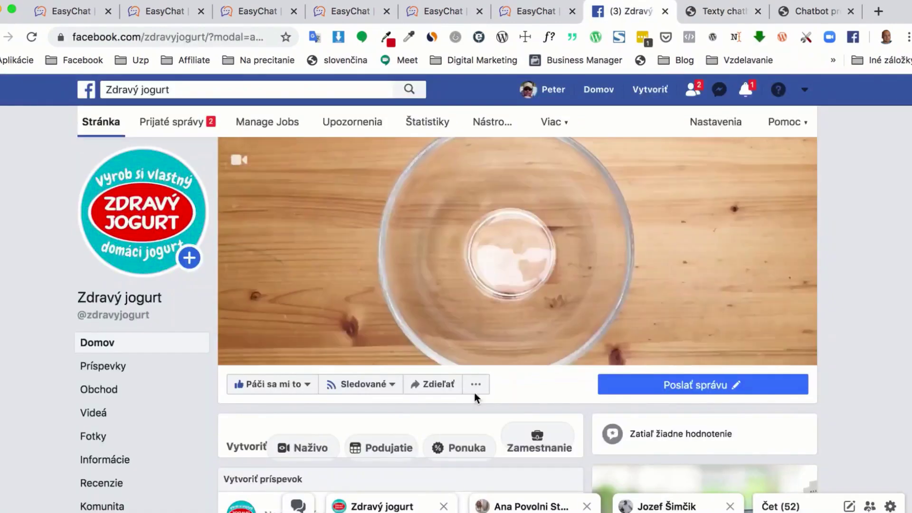
pyautogui.moveTo(646, 385)
pyautogui.click(646, 412)
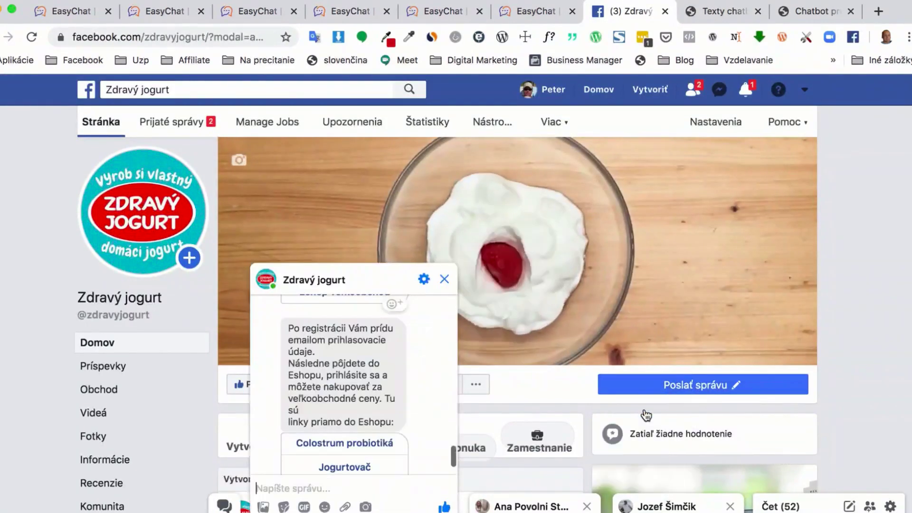
pyautogui.click(422, 281)
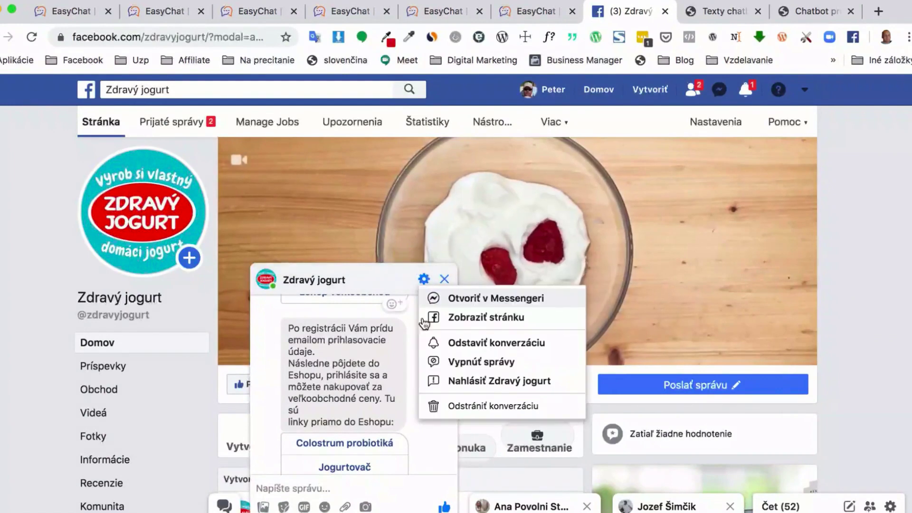
pyautogui.click(456, 408)
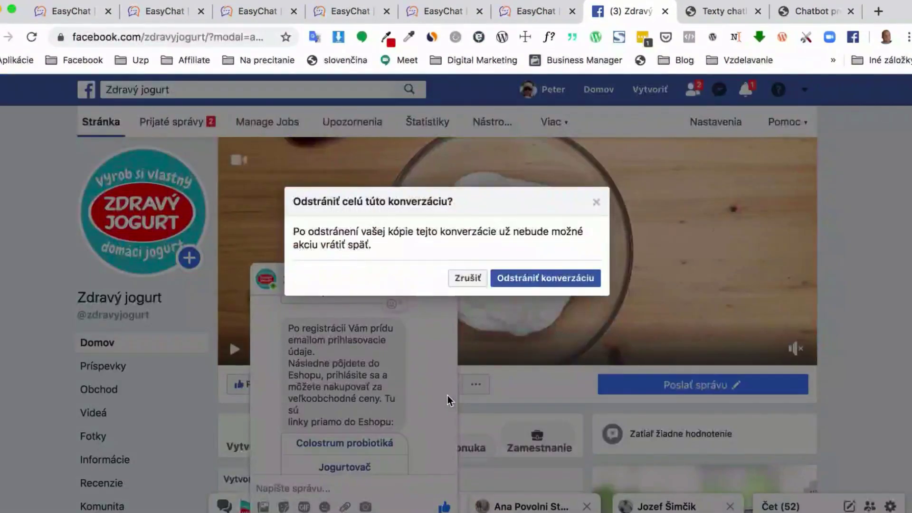
pyautogui.click(511, 280)
# Test the page's Poslať správu button again, start the bot conversation with Začať and choose Horúce tipy
pyautogui.moveTo(636, 383)
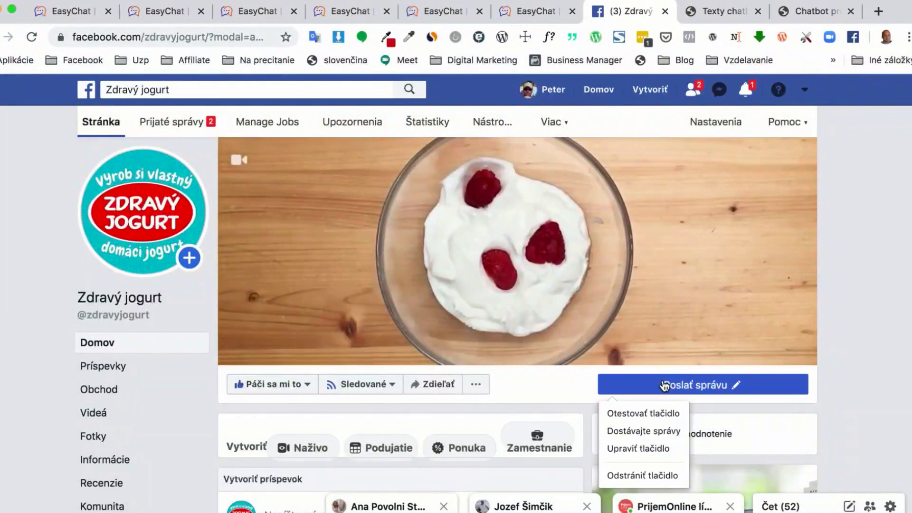
pyautogui.click(643, 411)
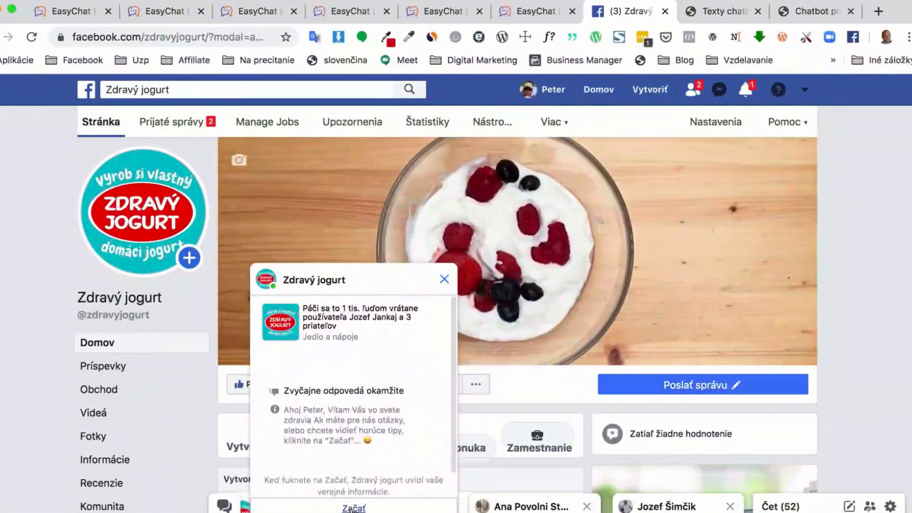
pyautogui.click(355, 507)
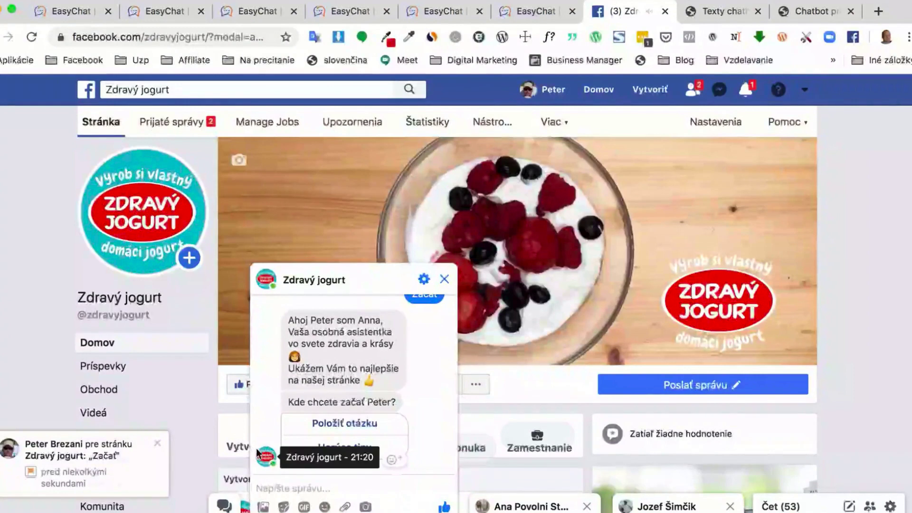
pyautogui.moveTo(263, 455)
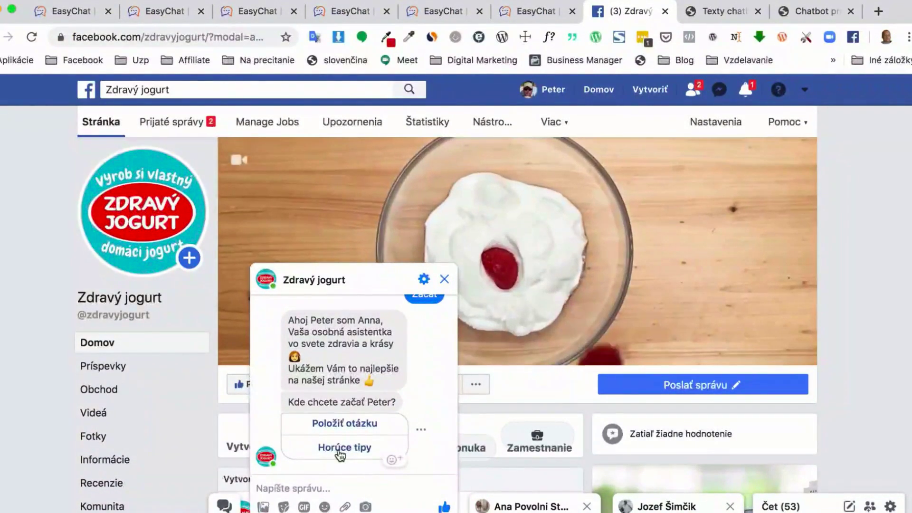
pyautogui.click(337, 451)
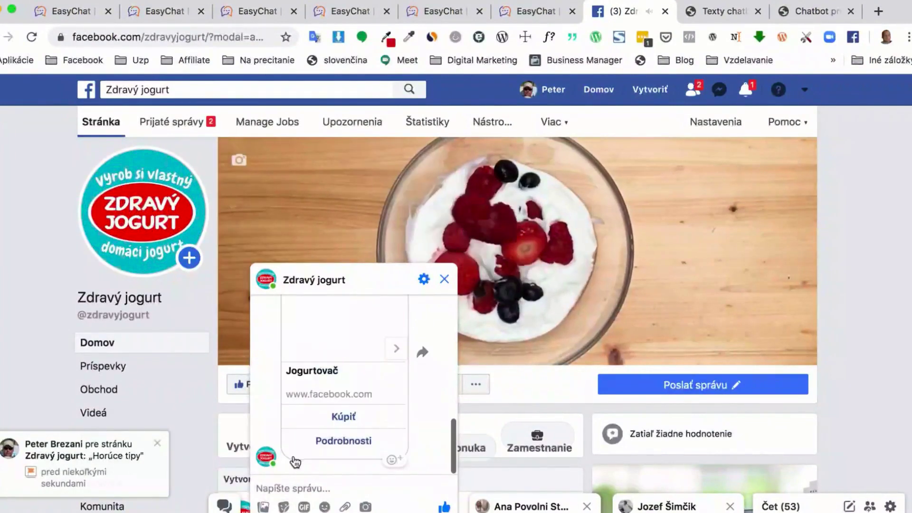
# Examine the Horúce tipy reply in the chat, checking the intro text and the Jogurtovač card's image, title and buttons
pyautogui.scroll(3, 292, 446)
pyautogui.scroll(3, 291, 444)
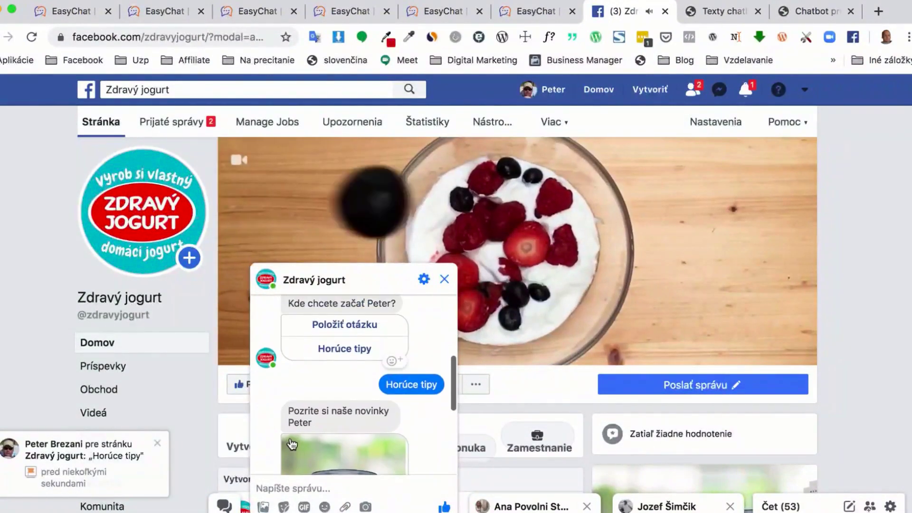
pyautogui.scroll(-3, 342, 361)
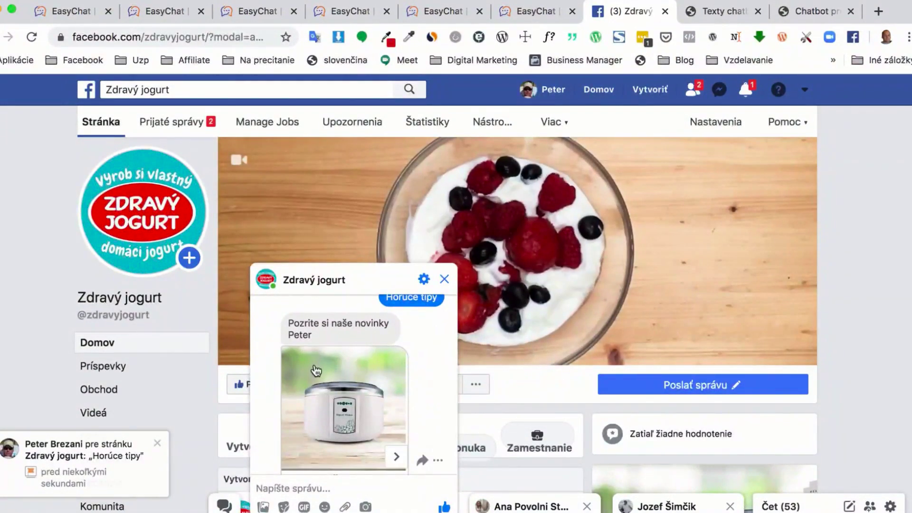
pyautogui.scroll(-2, 314, 364)
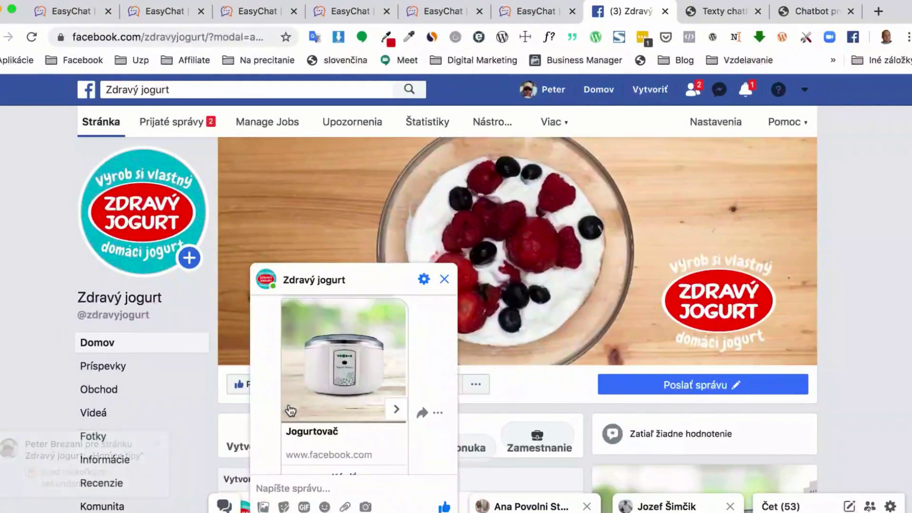
pyautogui.scroll(-1, 291, 410)
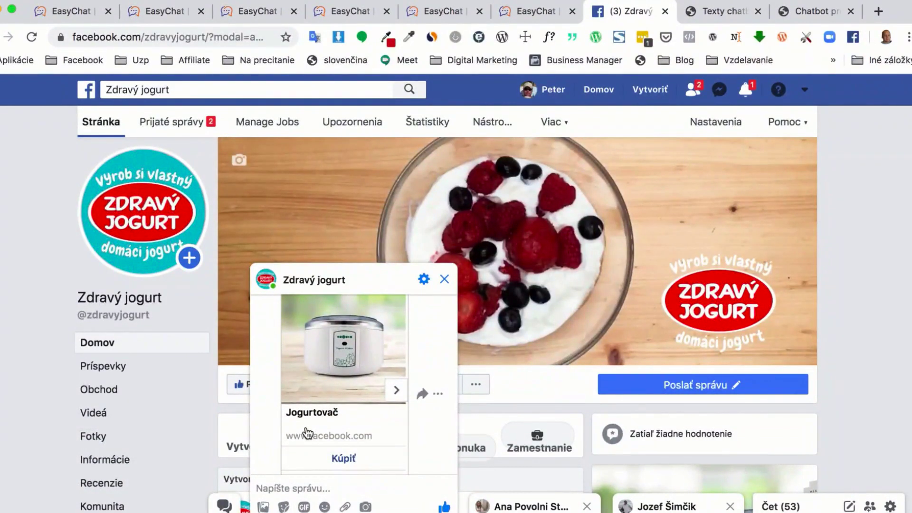
pyautogui.scroll(-2, 302, 428)
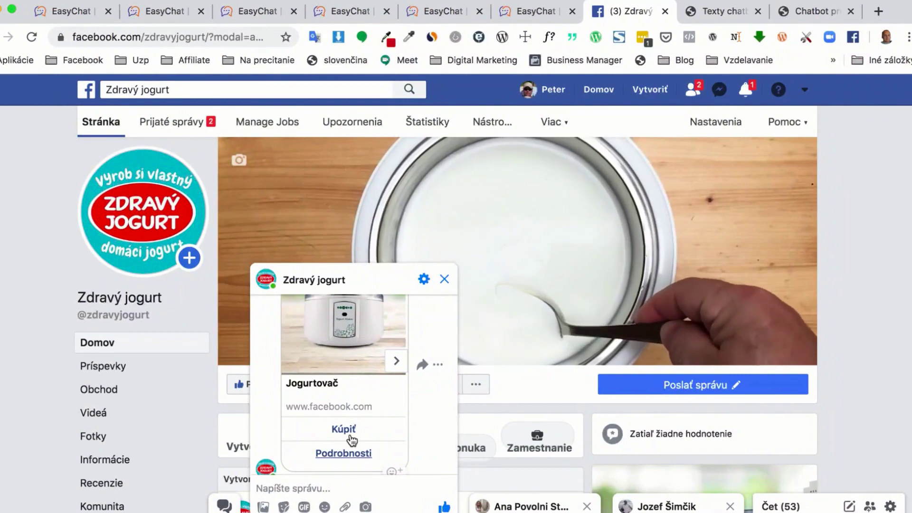
# Browse the carousel through the Probiotiká and Set Jogurtovač + Colostrum Probiotiká cards, and return to the Jogurtovač card
pyautogui.scroll(3, 356, 442)
pyautogui.click(397, 432)
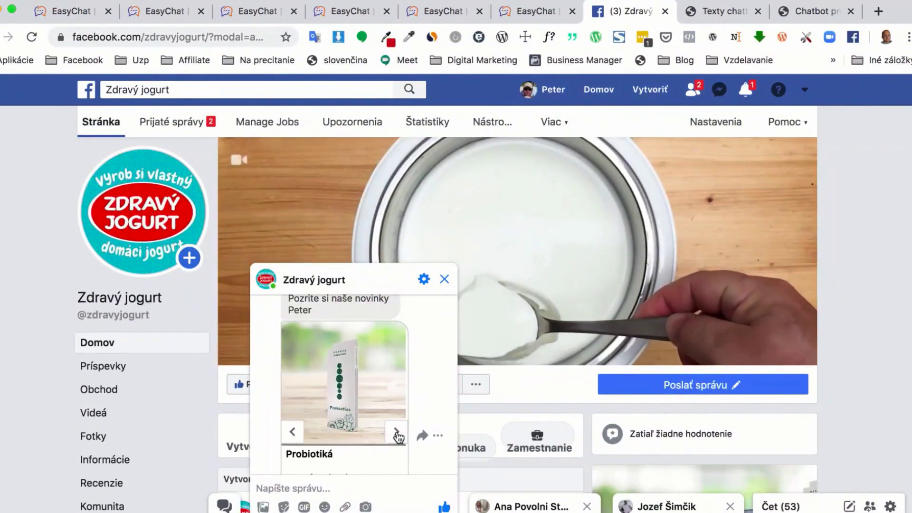
pyautogui.click(397, 433)
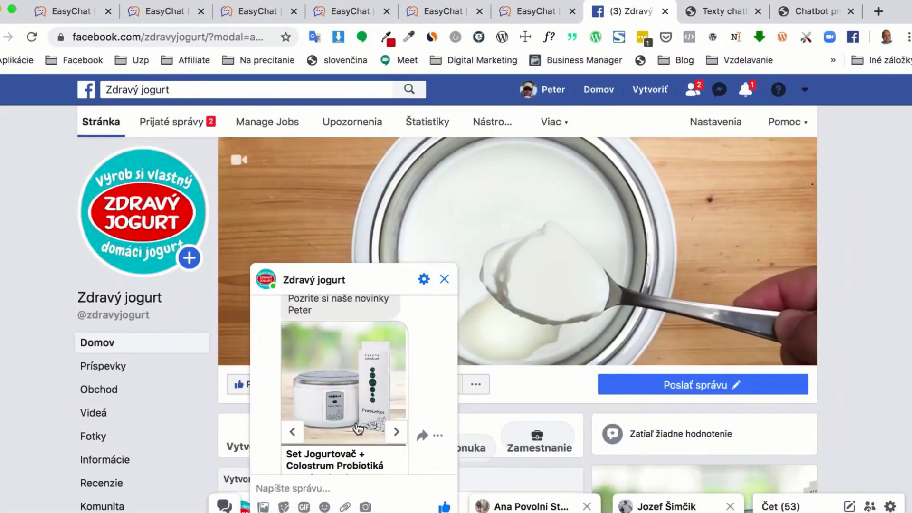
pyautogui.scroll(-3, 358, 429)
pyautogui.scroll(4, 358, 429)
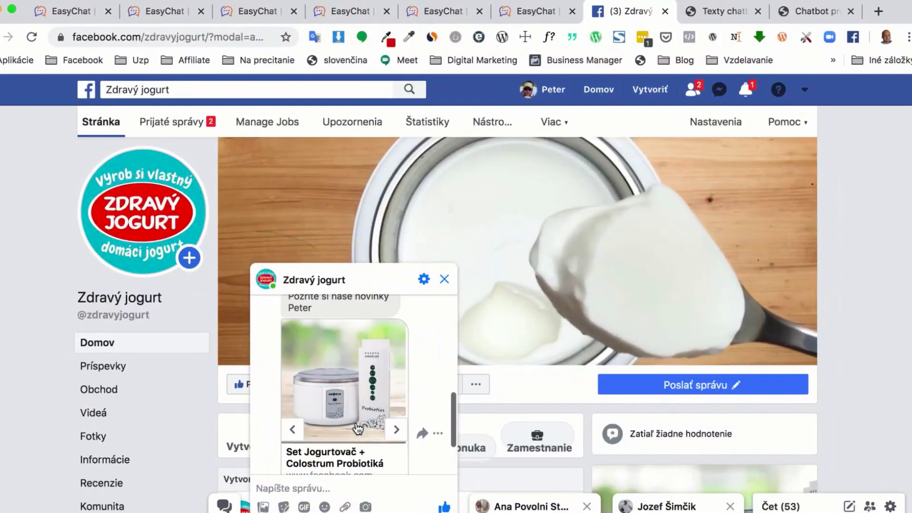
pyautogui.scroll(-1, 356, 427)
pyautogui.click(293, 413)
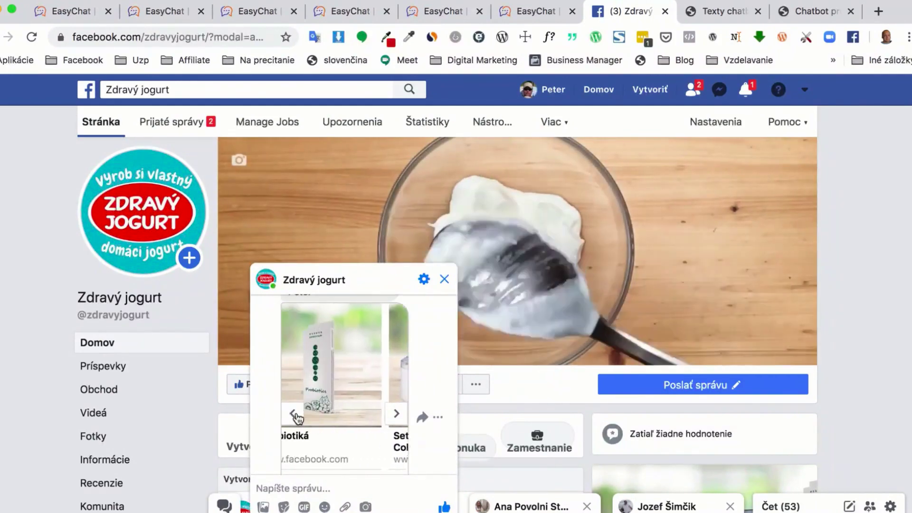
pyautogui.click(294, 414)
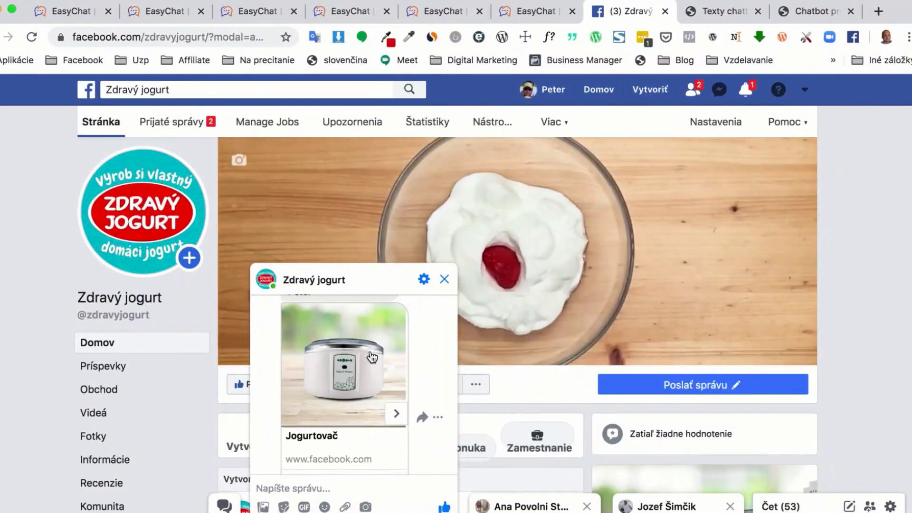
# Open the product link from the Jogurtovač card's image and look over the product page
pyautogui.scroll(-2, 342, 397)
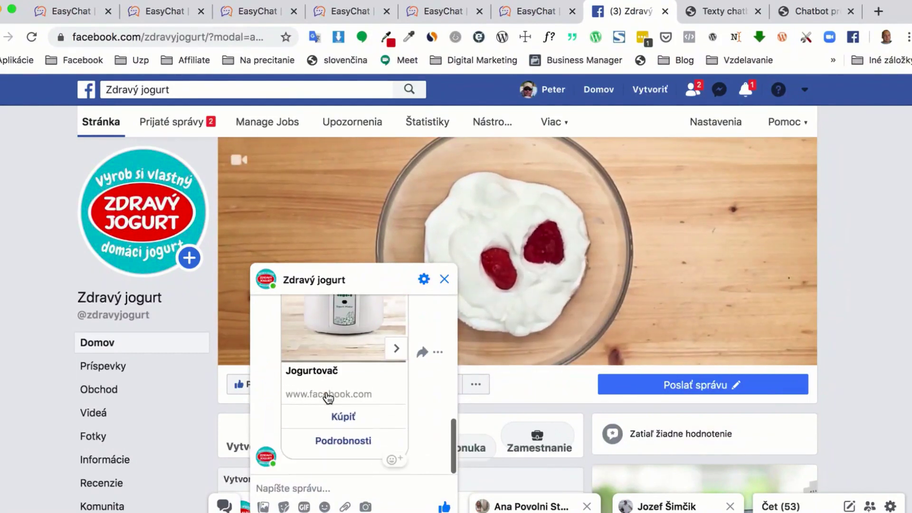
pyautogui.scroll(2, 351, 427)
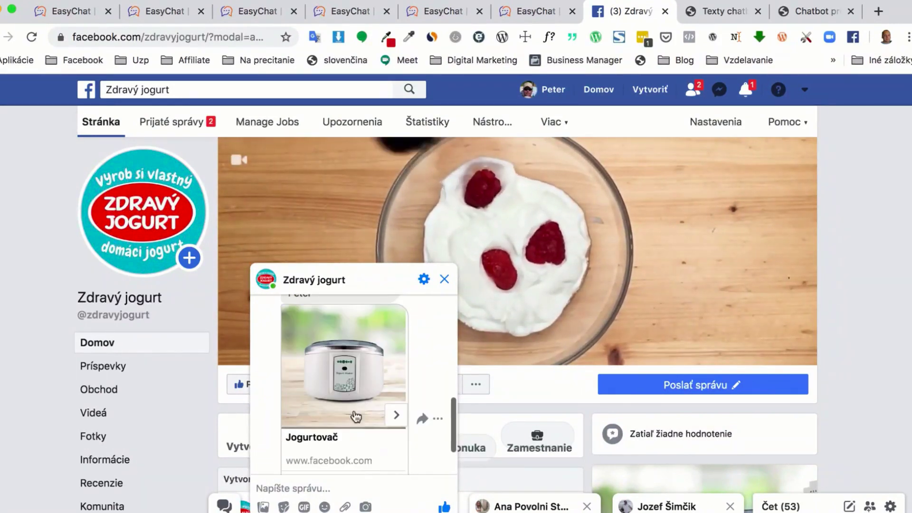
pyautogui.click(350, 376)
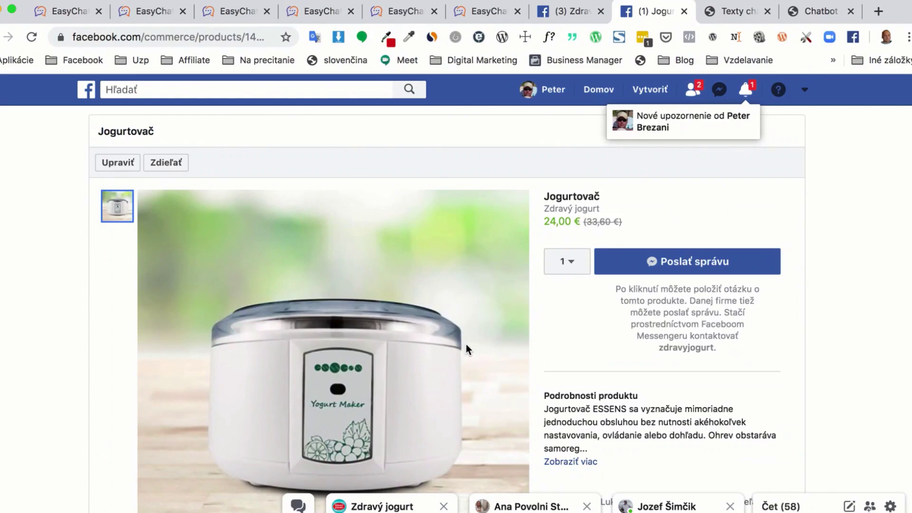
pyautogui.scroll(-2, 466, 346)
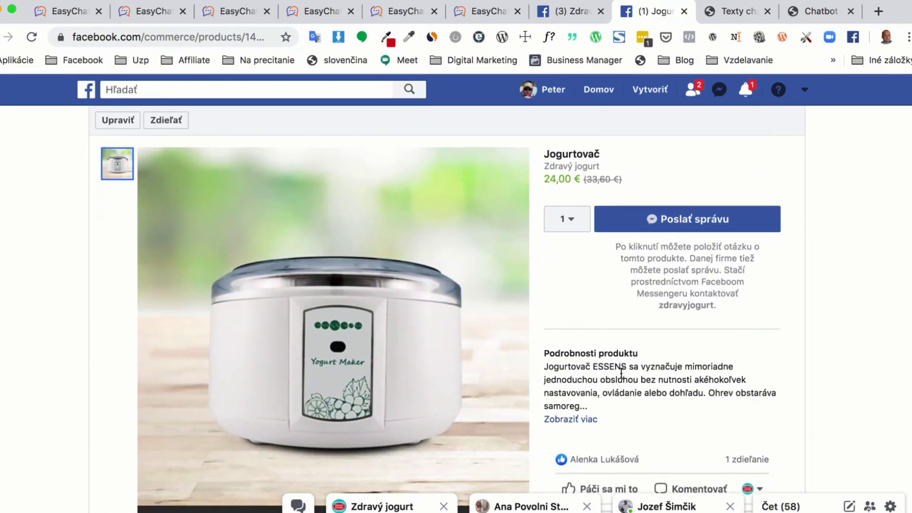
pyautogui.scroll(-2, 560, 343)
pyautogui.scroll(2, 431, 376)
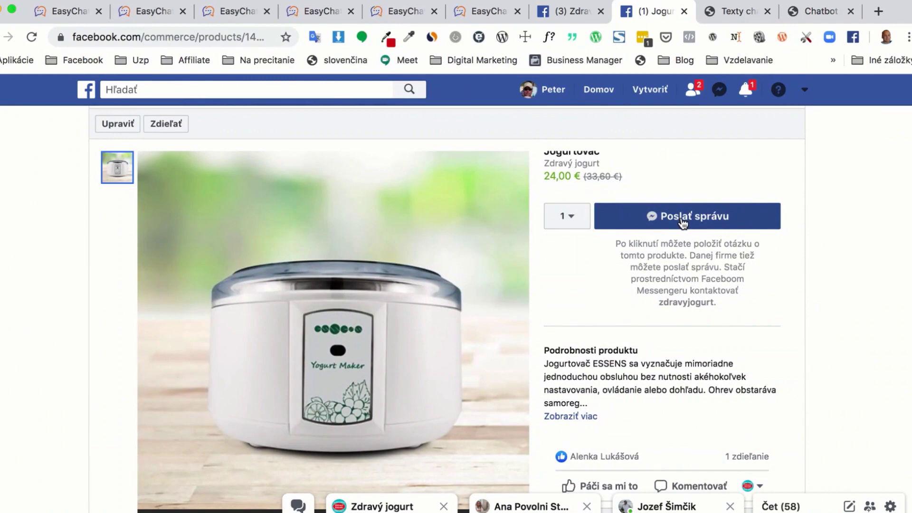
pyautogui.scroll(1, 682, 223)
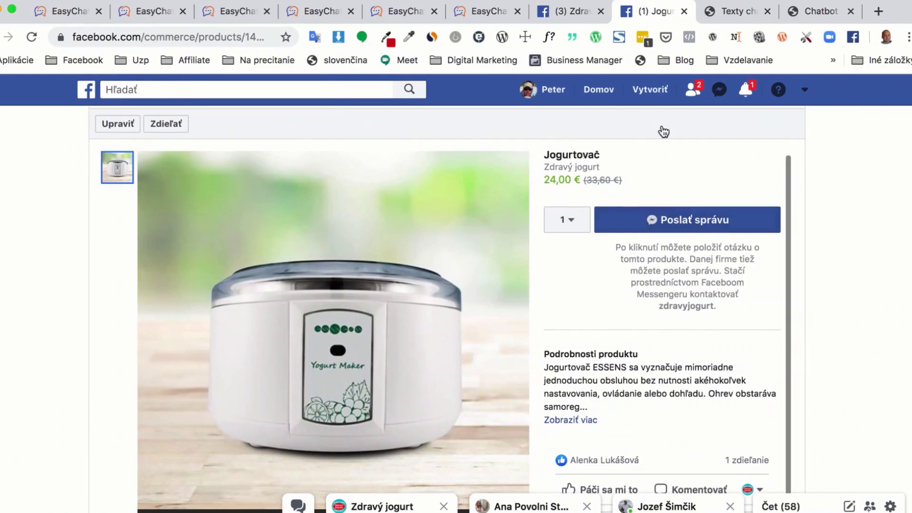
# Return to the chat on the Zdravý jogurt page and choose Kúpiť on the Jogurtovač card
pyautogui.click(567, 8)
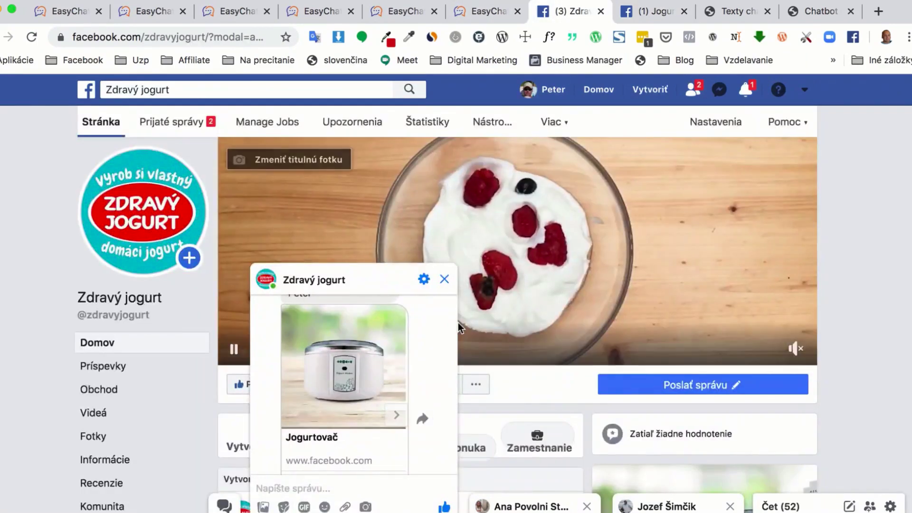
pyautogui.scroll(-2, 393, 368)
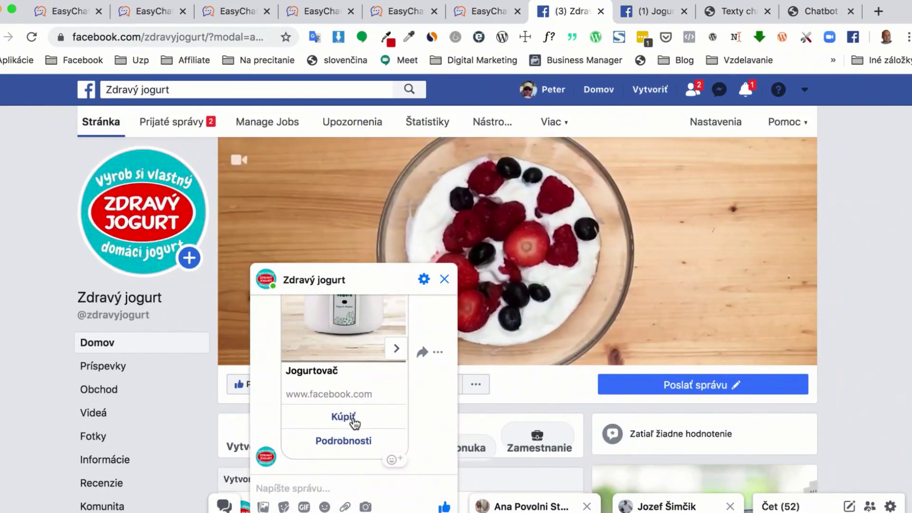
pyautogui.scroll(2, 356, 422)
pyautogui.scroll(-1, 423, 427)
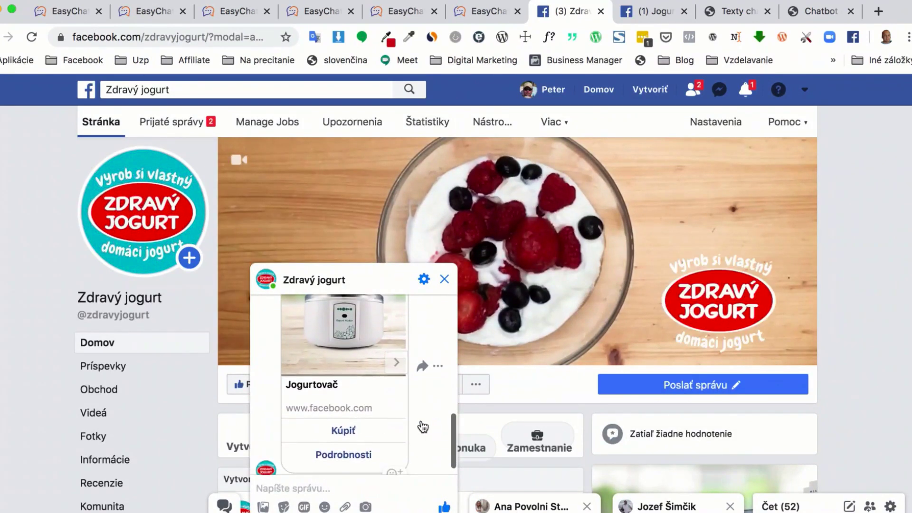
pyautogui.click(346, 433)
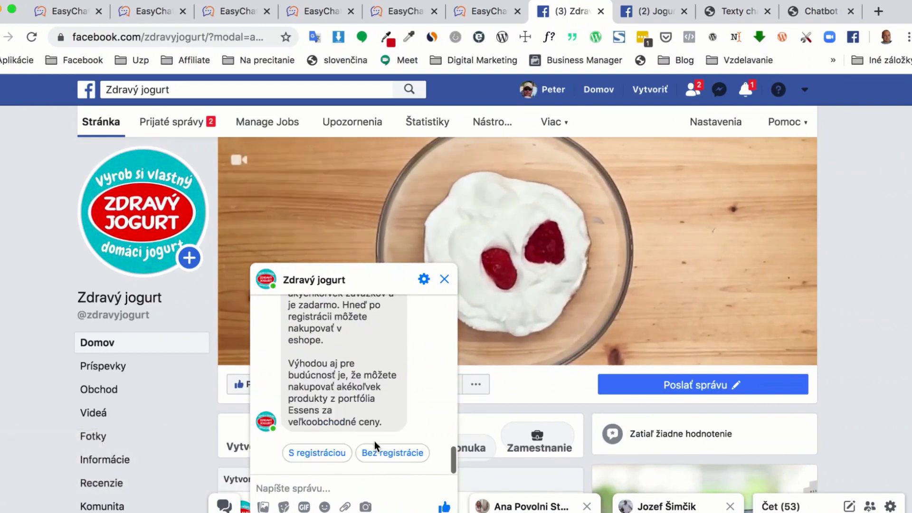
# Choose the S registráciou quick reply and review the bot's purchase messages back up to the Kúpiť choice
pyautogui.click(319, 457)
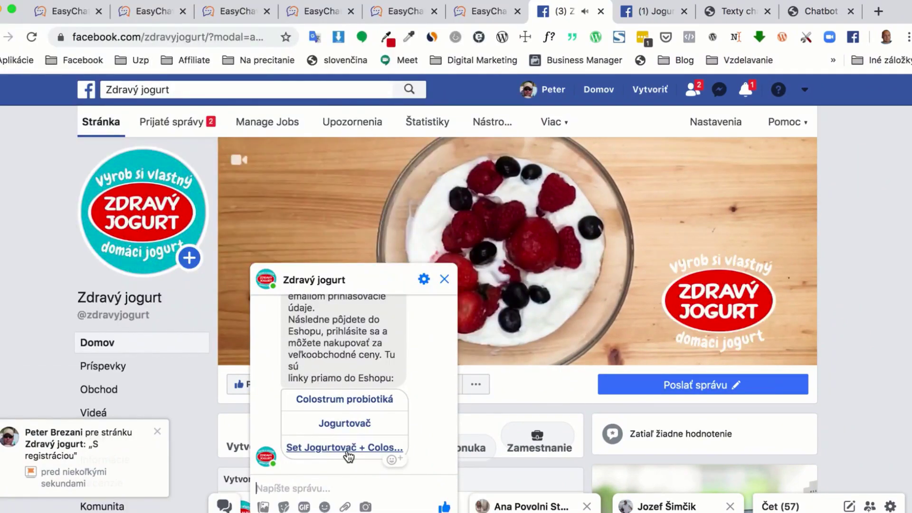
pyautogui.scroll(6, 348, 455)
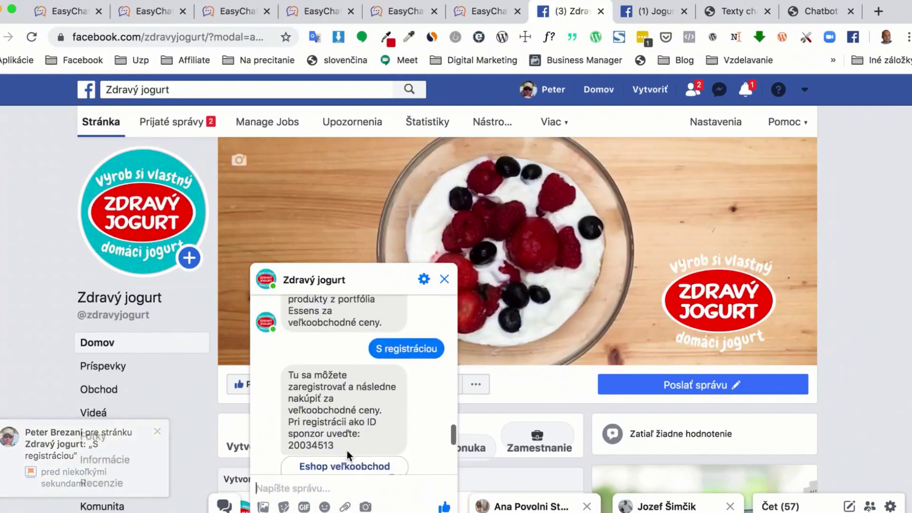
pyautogui.scroll(10, 346, 450)
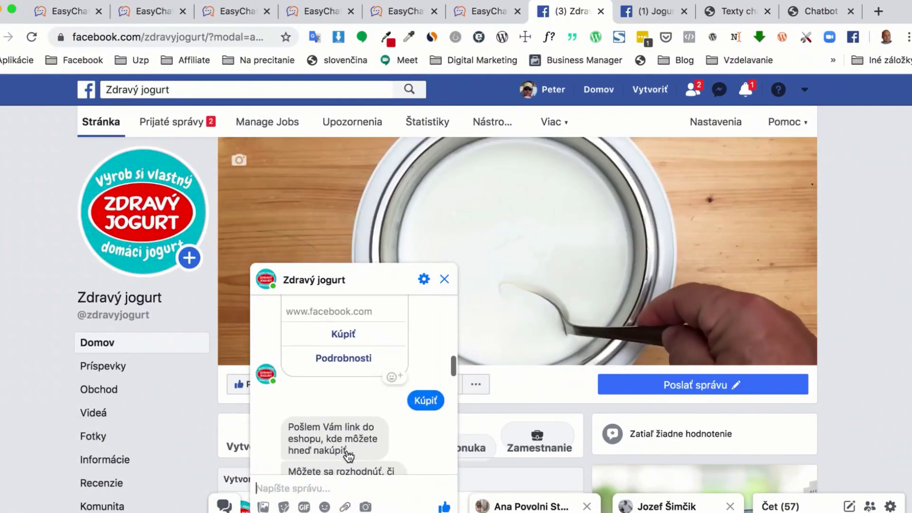
# Review the chat from Anna's greeting through the Horúce tipy choice to the Jogurtovač card, and minimize the chat window
pyautogui.scroll(10, 347, 451)
pyautogui.scroll(-2, 347, 450)
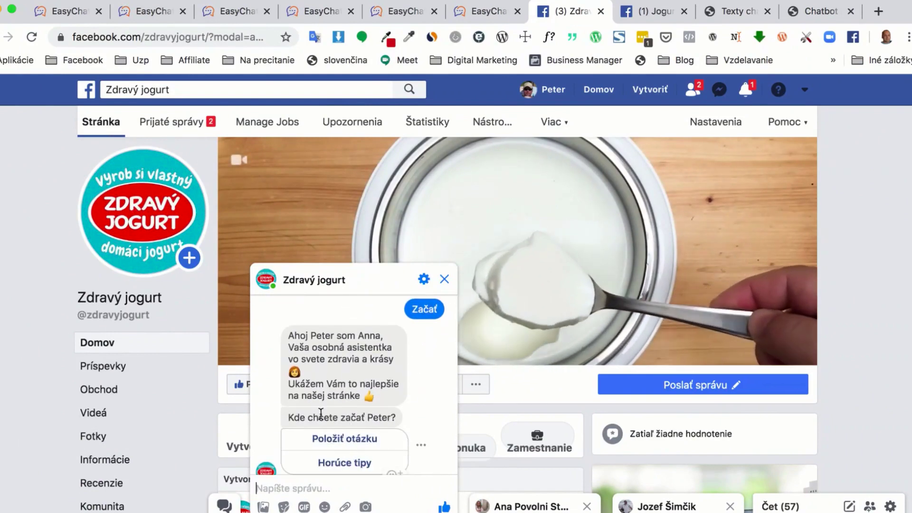
pyautogui.scroll(-1, 335, 440)
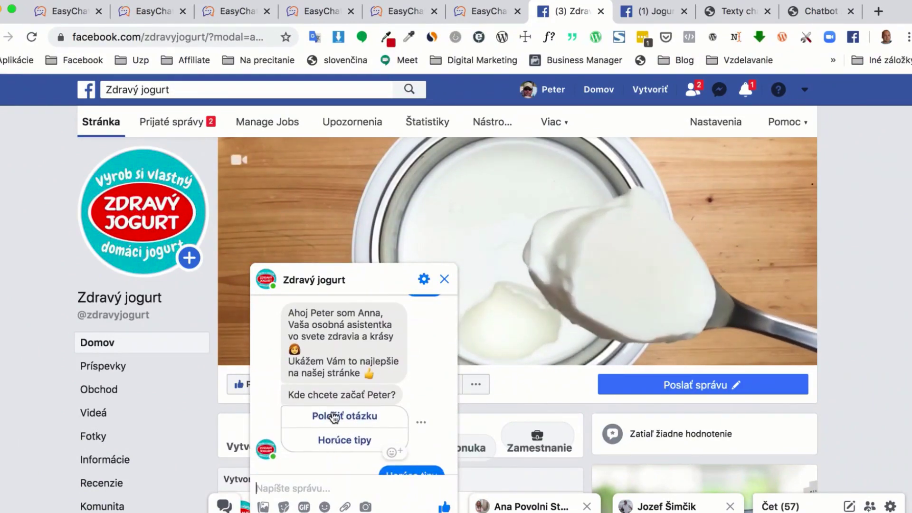
pyautogui.scroll(-5, 335, 418)
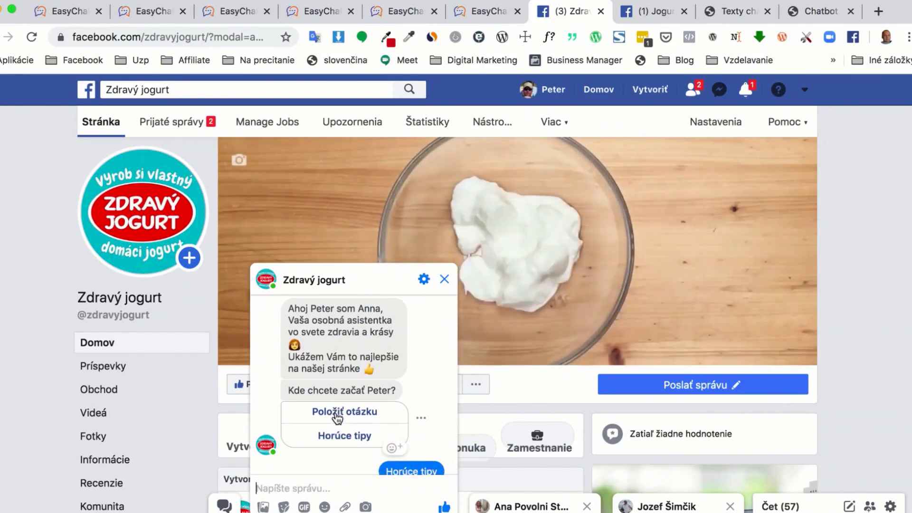
pyautogui.scroll(-2, 337, 418)
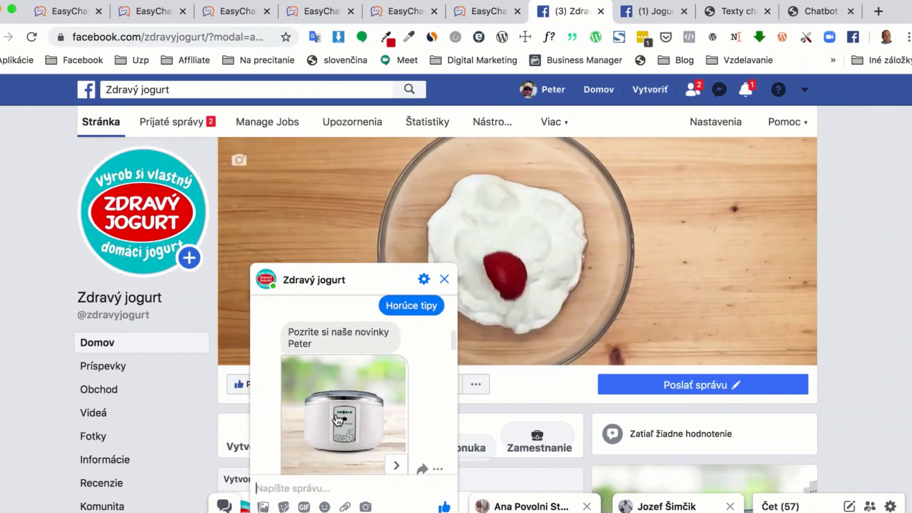
pyautogui.scroll(-1, 337, 419)
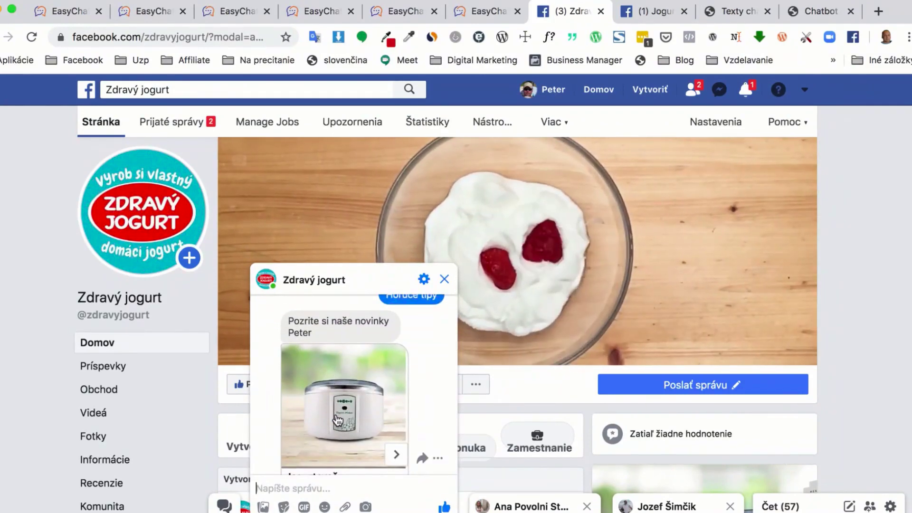
pyautogui.scroll(-3, 337, 418)
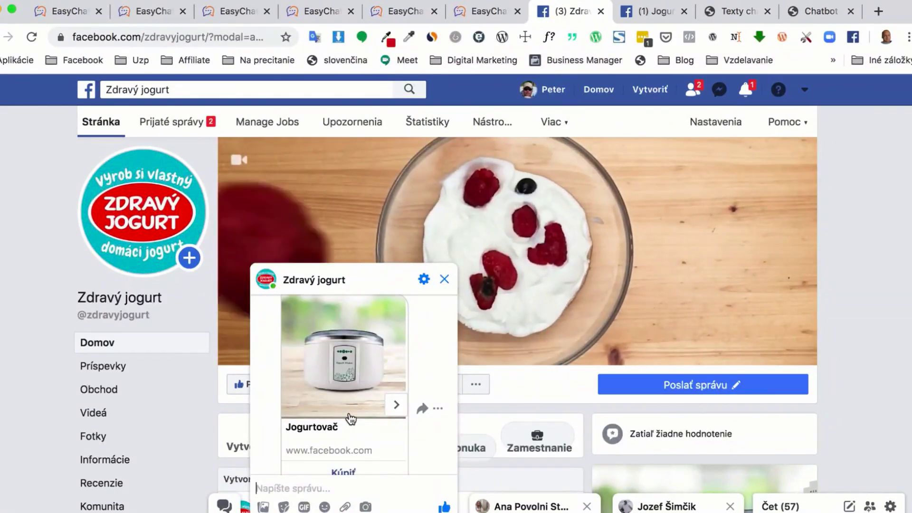
pyautogui.scroll(3, 351, 419)
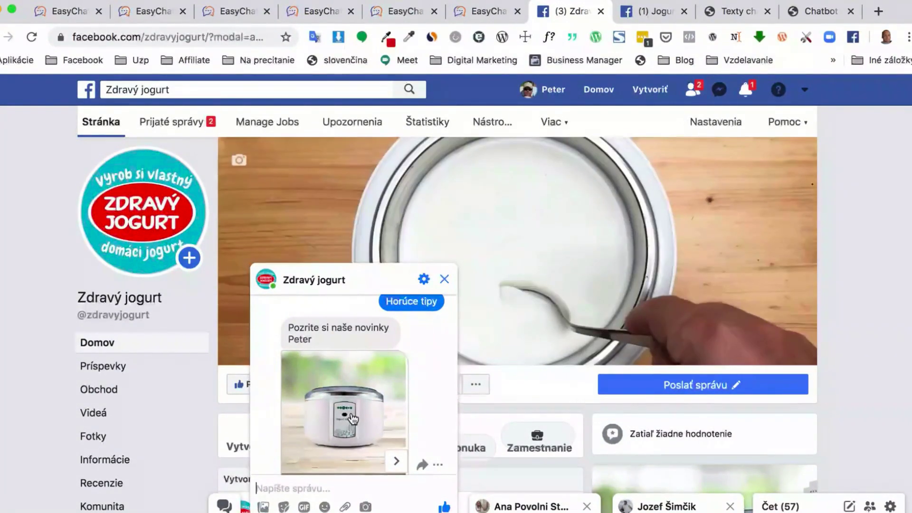
pyautogui.scroll(-2, 350, 404)
pyautogui.scroll(2, 349, 371)
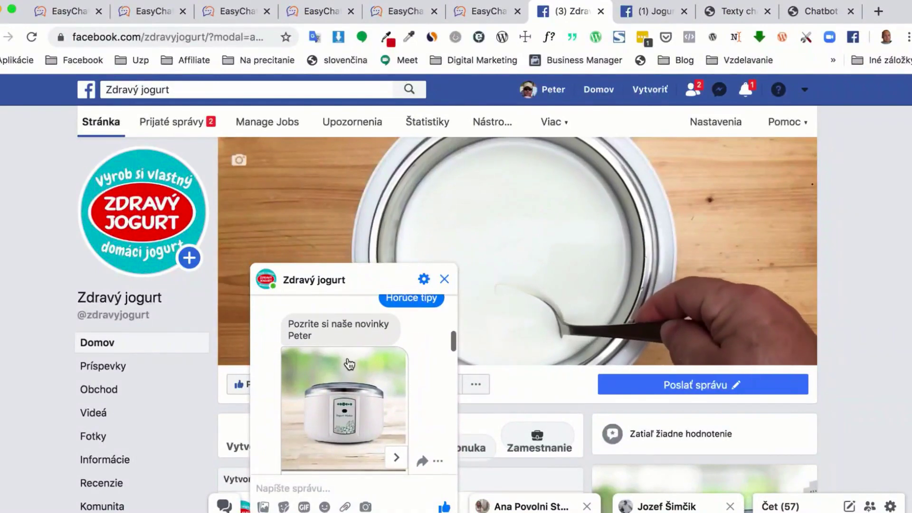
pyautogui.click(356, 271)
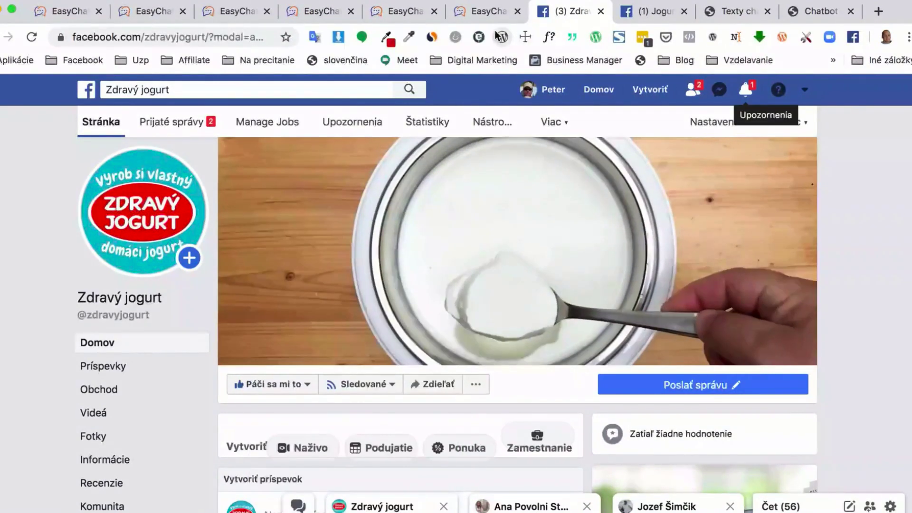
# Switch to the EasyChat tree view of Zdravý jogurt and open the settings of the Horúce tipy node
pyautogui.click(492, 13)
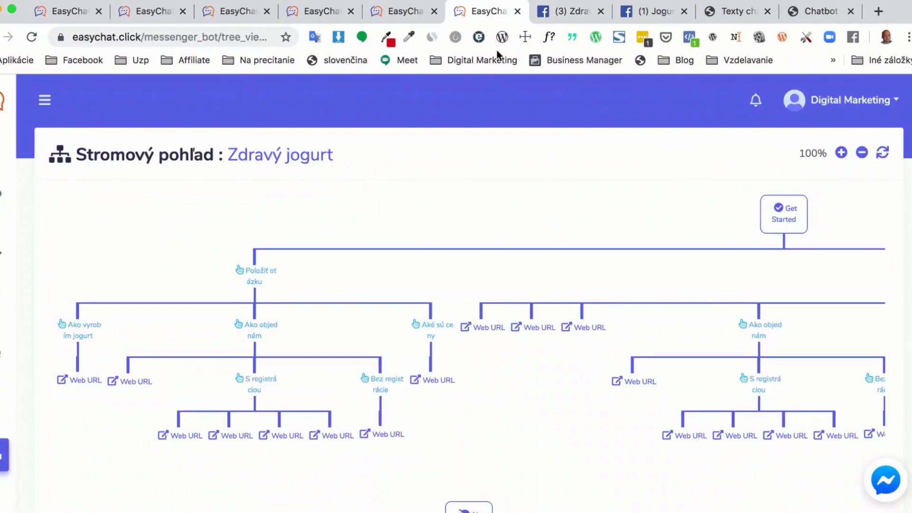
pyautogui.hscroll(10, 564, 305)
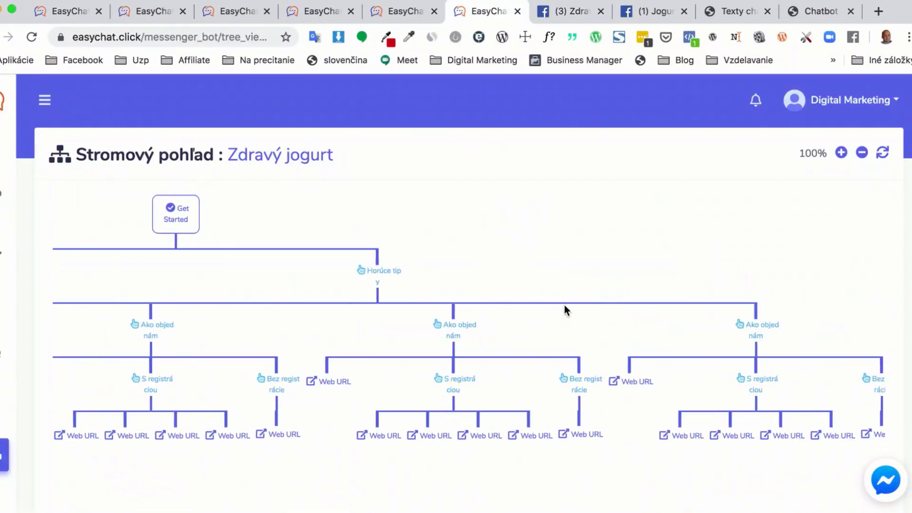
pyautogui.click(355, 269)
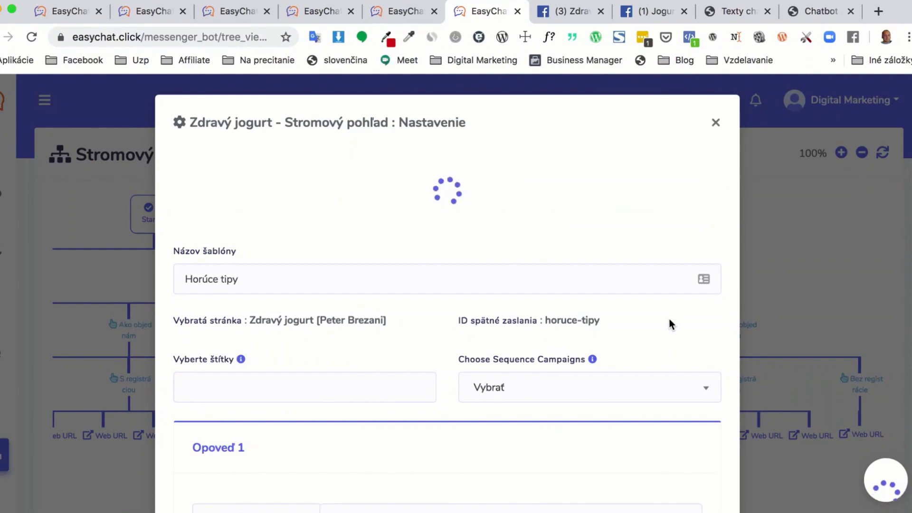
# Look through the Horúce tipy template's text reply and carousel cards without editing them, and close the settings
pyautogui.scroll(-2, 669, 319)
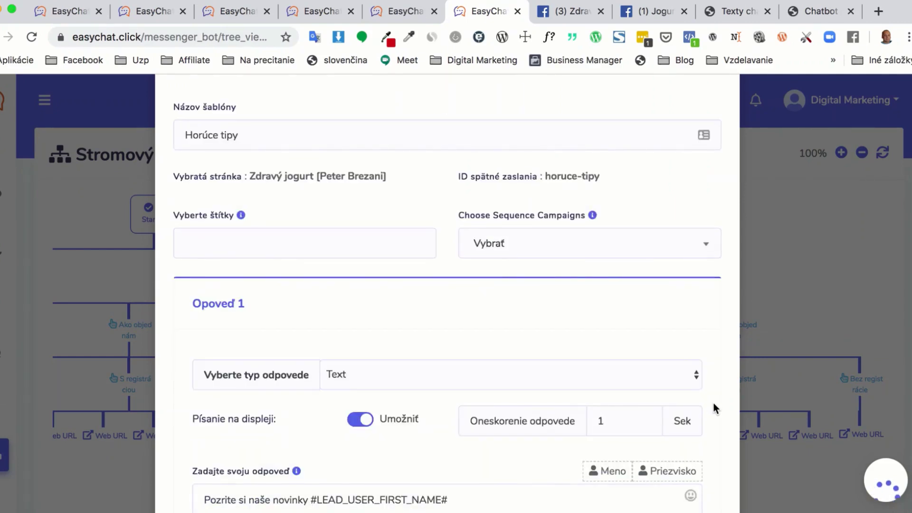
pyautogui.scroll(-1, 713, 402)
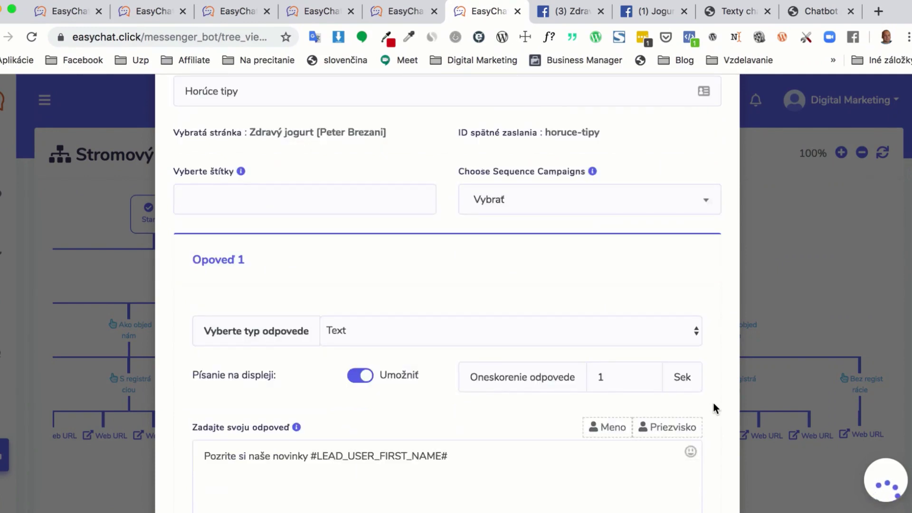
pyautogui.scroll(-3, 713, 403)
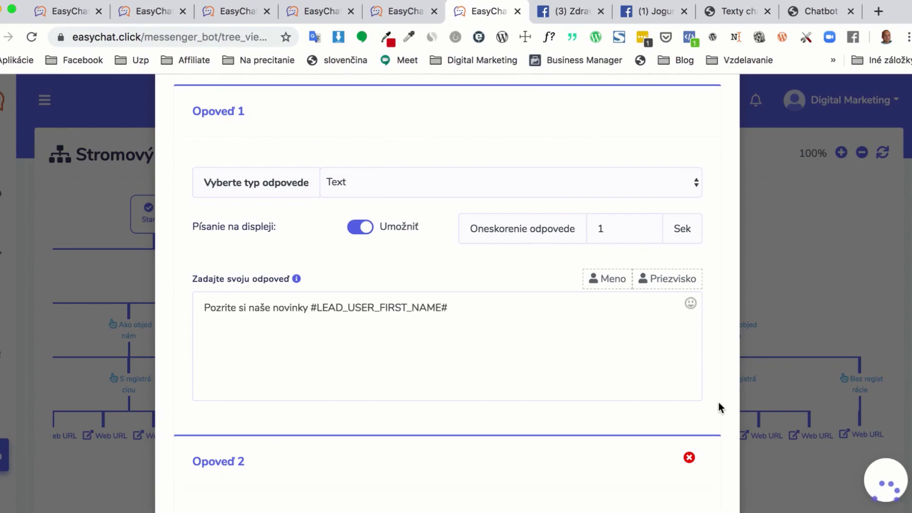
pyautogui.scroll(6, 718, 404)
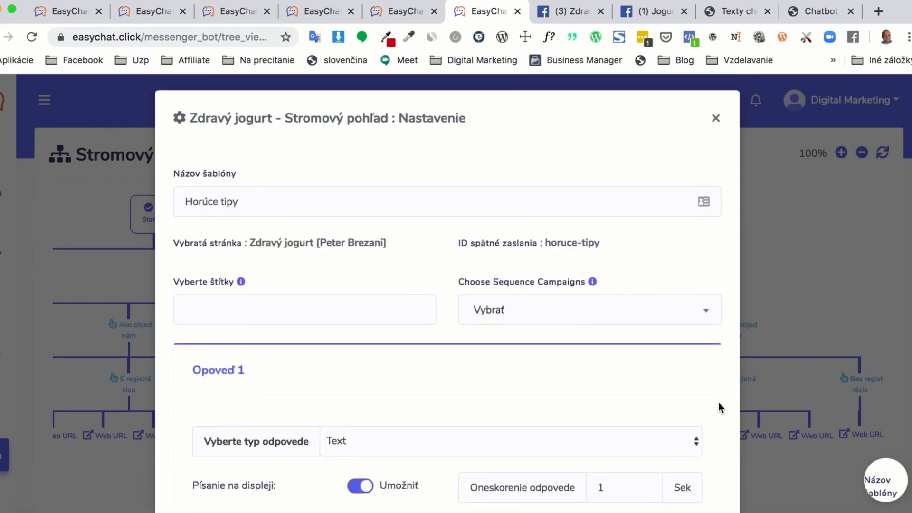
pyautogui.scroll(-12, 718, 401)
pyautogui.scroll(5, 718, 402)
pyautogui.scroll(1, 718, 402)
pyautogui.moveTo(264, 298); pyautogui.dragTo(204, 297)
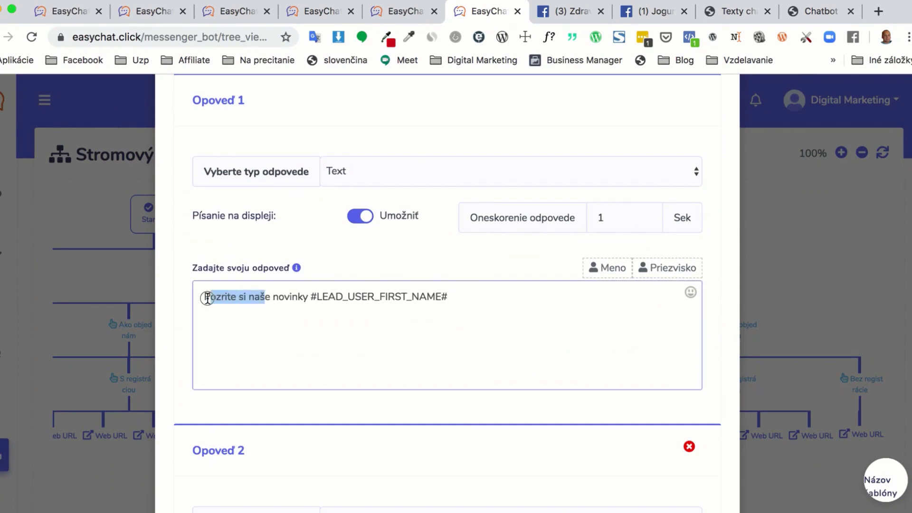
pyautogui.scroll(-12, 340, 354)
pyautogui.scroll(-20, 346, 408)
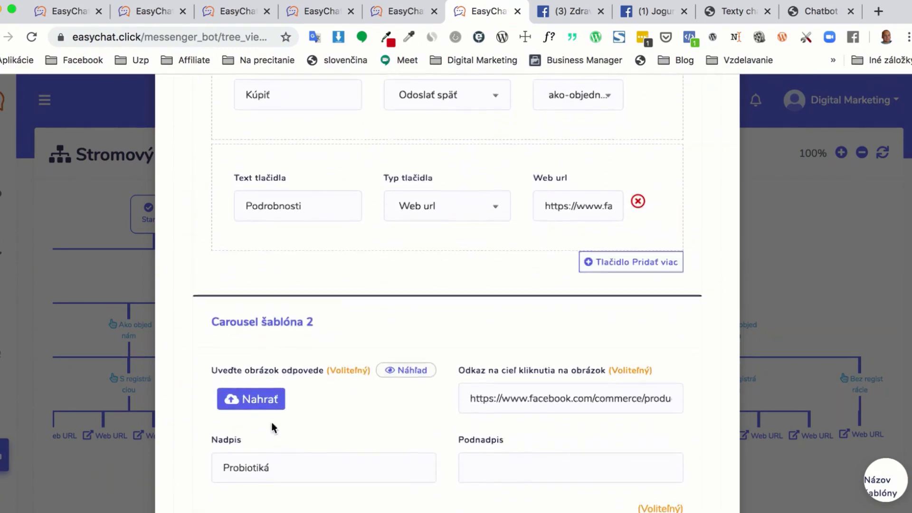
pyautogui.scroll(-10, 277, 426)
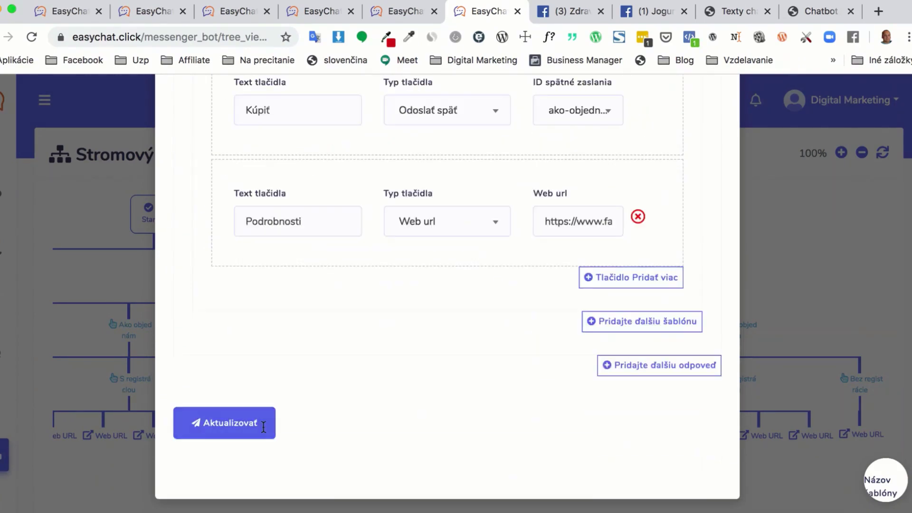
pyautogui.scroll(20, 403, 418)
pyautogui.scroll(15, 427, 408)
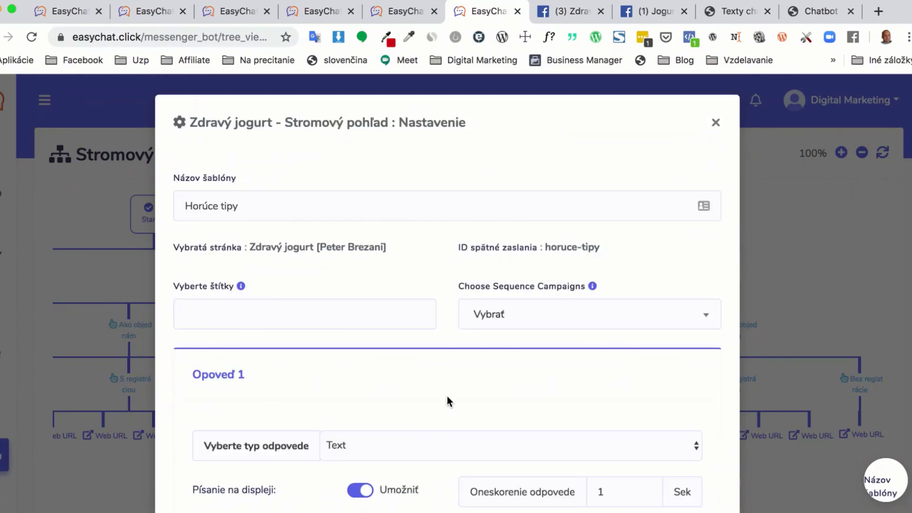
pyautogui.click(715, 125)
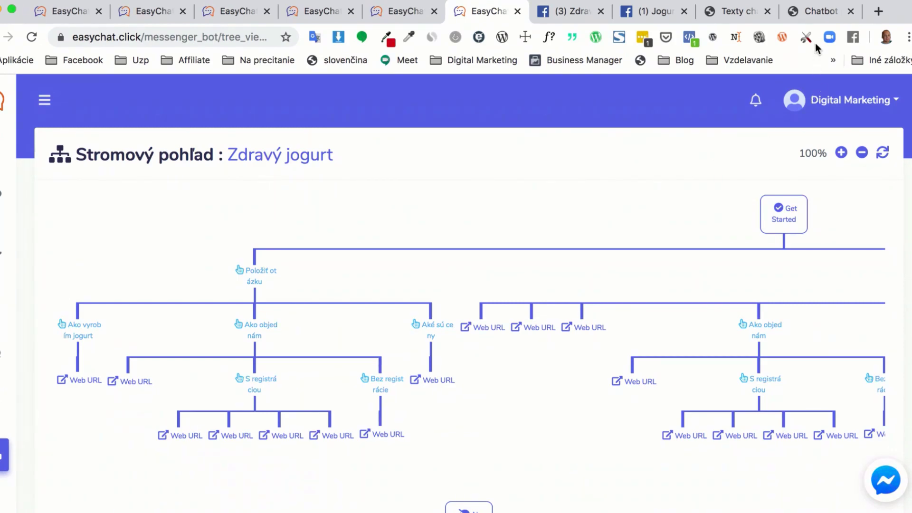
# Look over the Chatbot pre minieshop flow diagram and the prepared reply texts in the Texty chatbot document
pyautogui.click(821, 14)
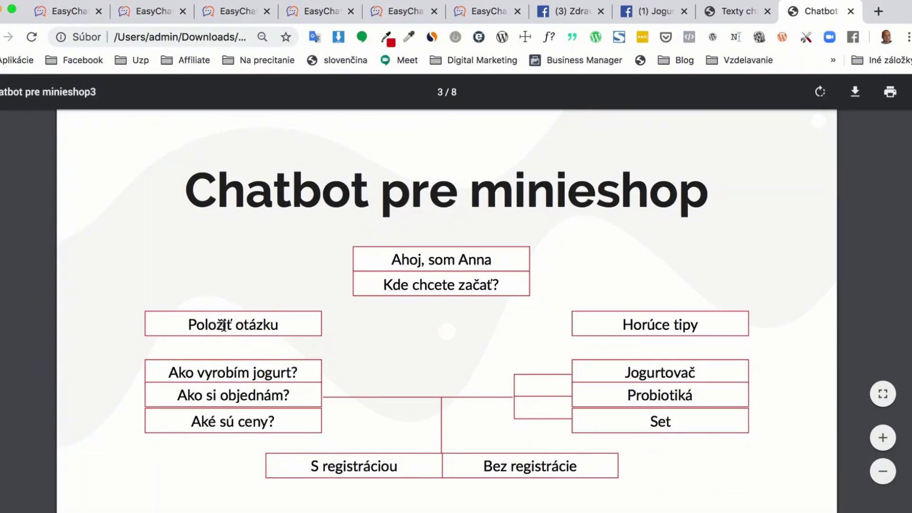
pyautogui.click(733, 13)
pyautogui.scroll(10, 453, 232)
pyautogui.scroll(15, 454, 233)
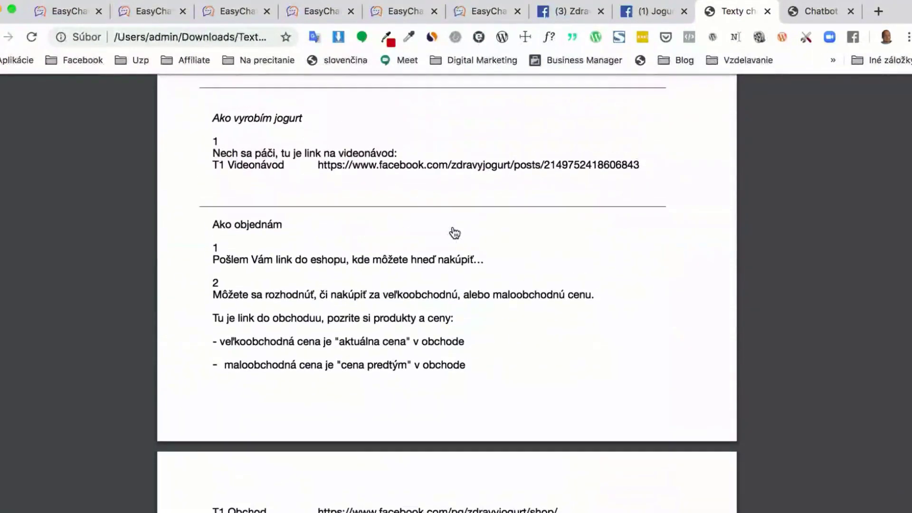
pyautogui.scroll(1, 454, 233)
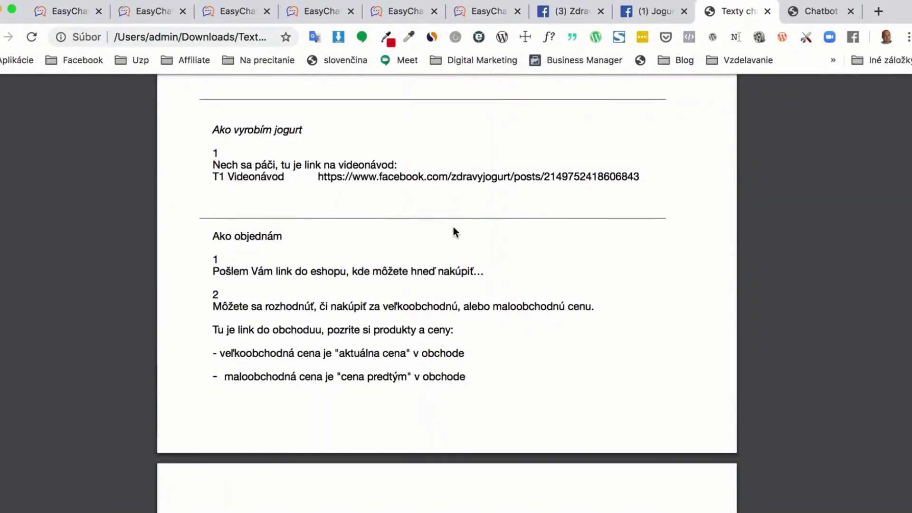
pyautogui.scroll(-15, 515, 310)
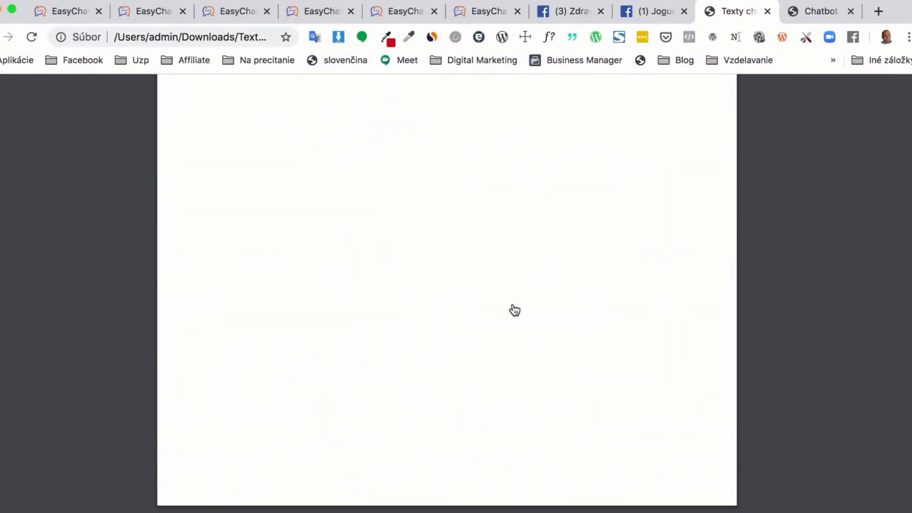
pyautogui.scroll(3, 514, 310)
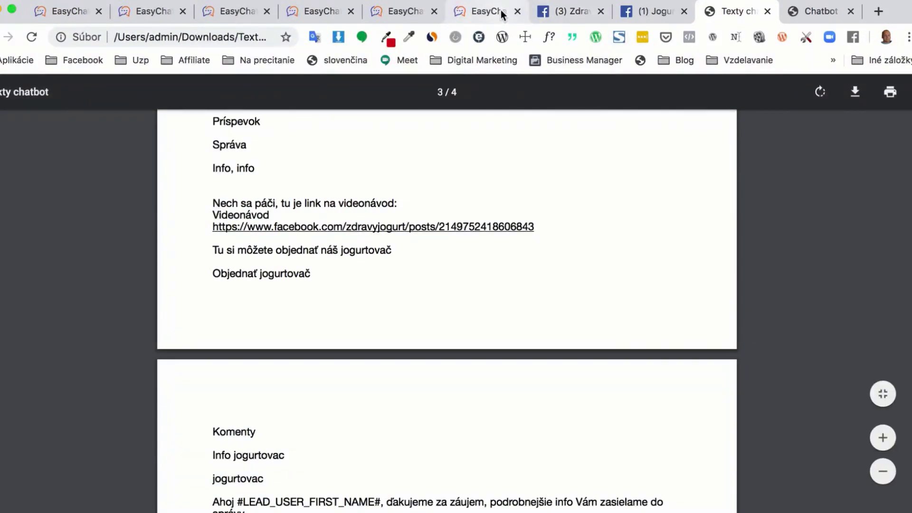
# Return to the Zdravý jogurt Facebook page, check the Poslať správu button's options and look over the page down to Príspevky
pyautogui.click(545, 15)
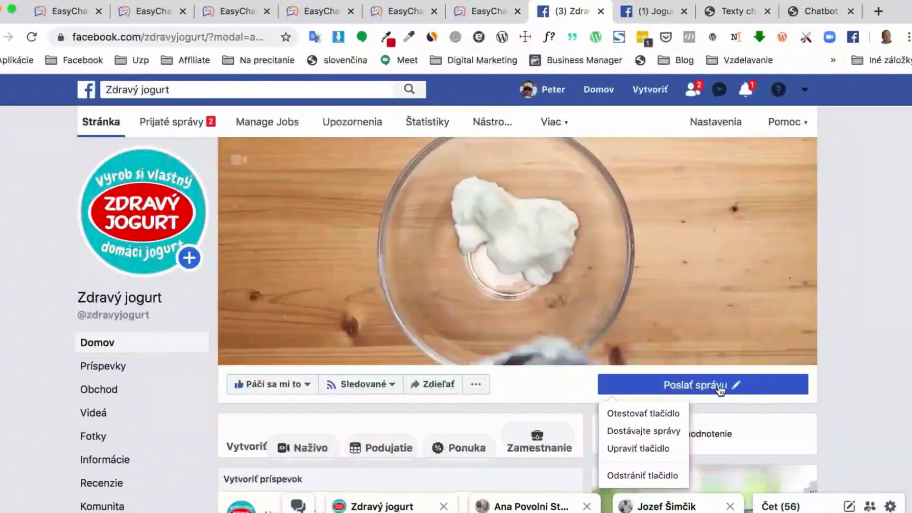
pyautogui.moveTo(671, 377)
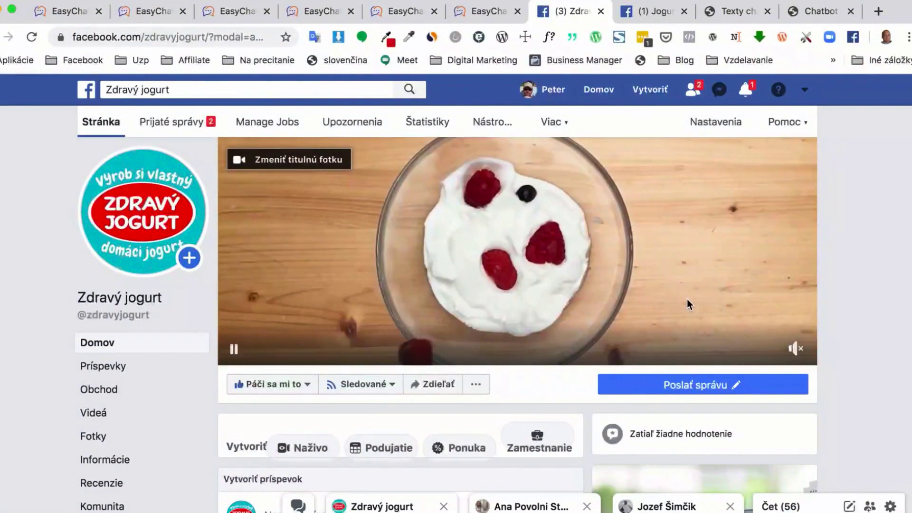
pyautogui.scroll(-5, 680, 316)
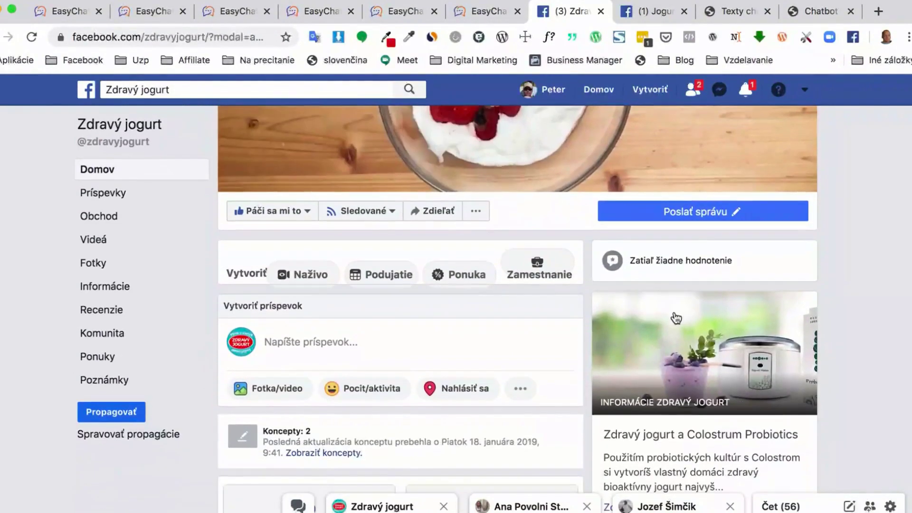
pyautogui.scroll(-6, 583, 324)
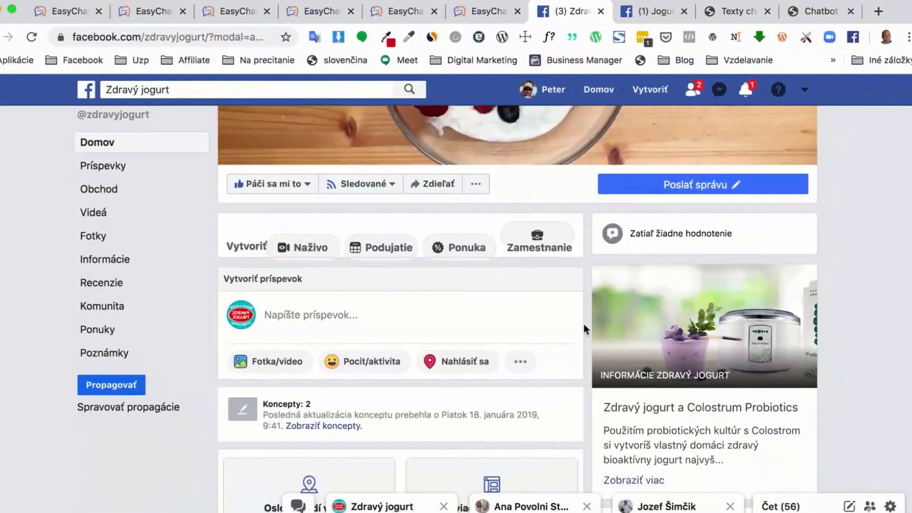
pyautogui.scroll(-8, 584, 325)
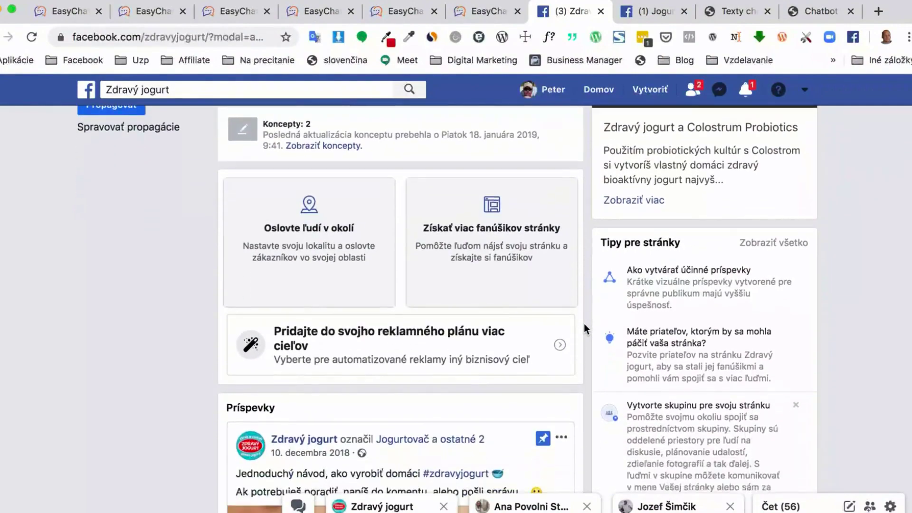
pyautogui.scroll(15, 329, 263)
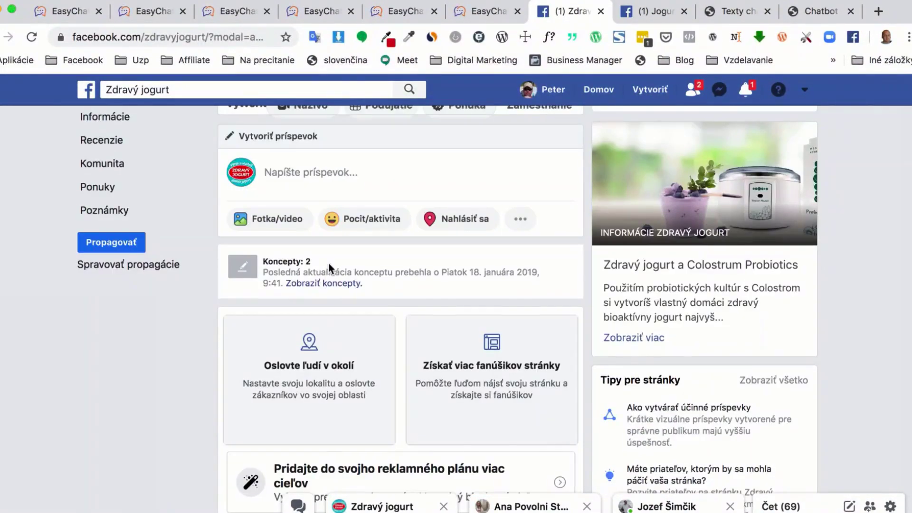
pyautogui.scroll(2, 329, 263)
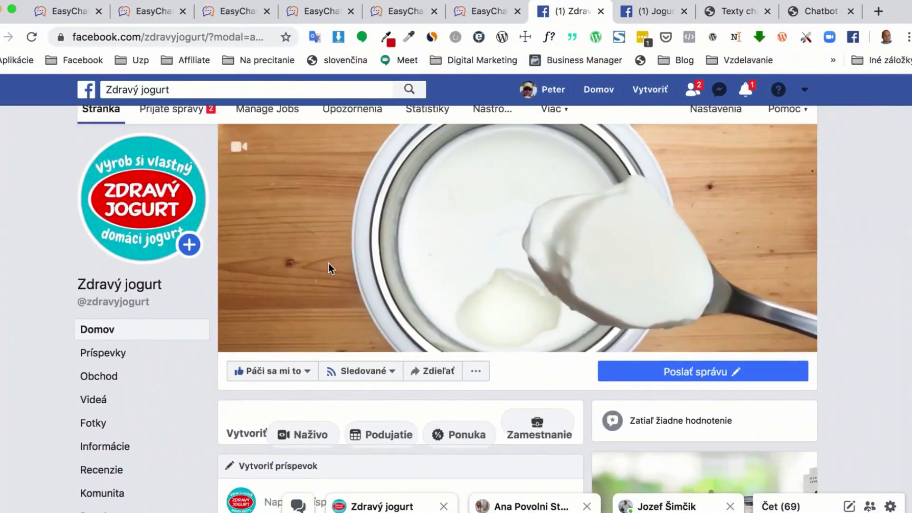
pyautogui.scroll(-6, 329, 263)
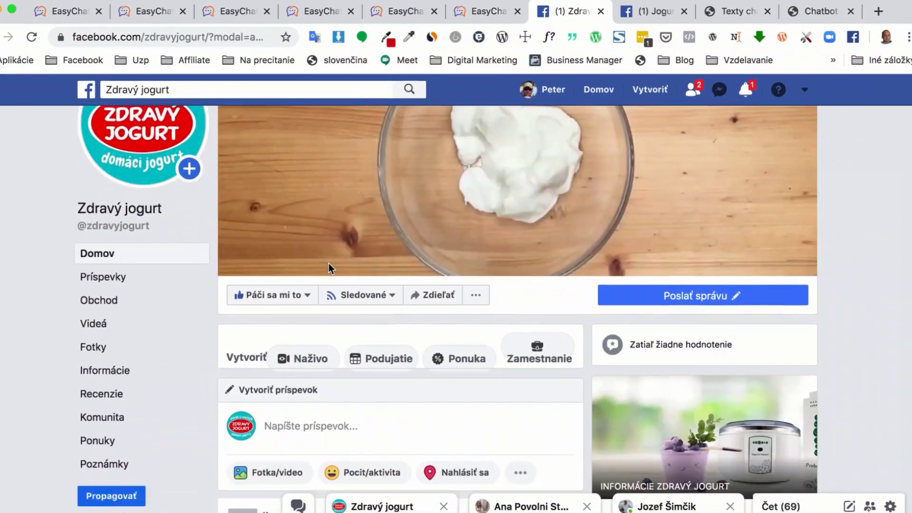
pyautogui.scroll(-15, 328, 263)
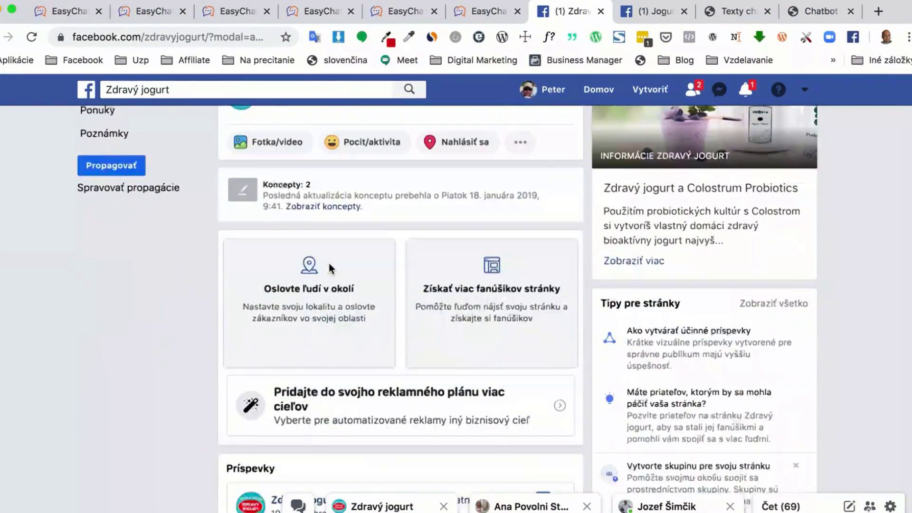
# Examine the pinned yogurt video post on the Zdravý jogurt Facebook page, including its caption and Poslať správu button
pyautogui.scroll(3, 328, 263)
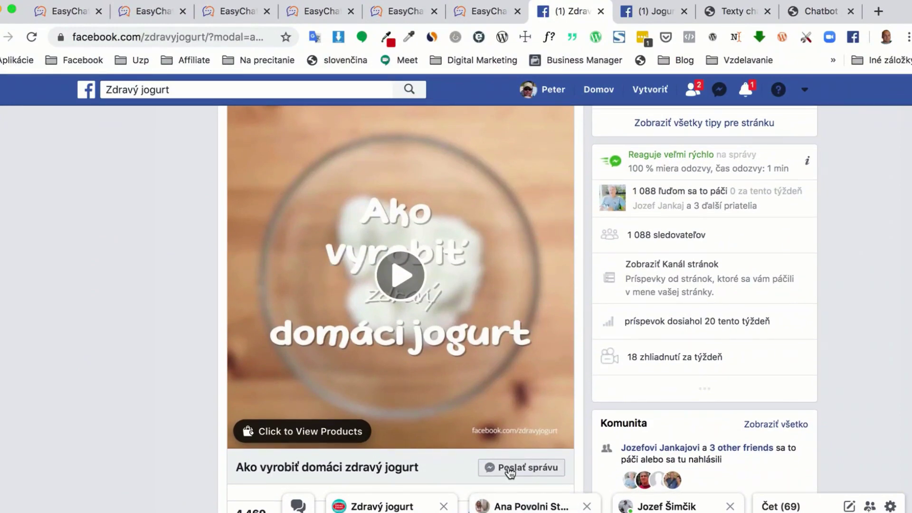
pyautogui.scroll(4, 429, 443)
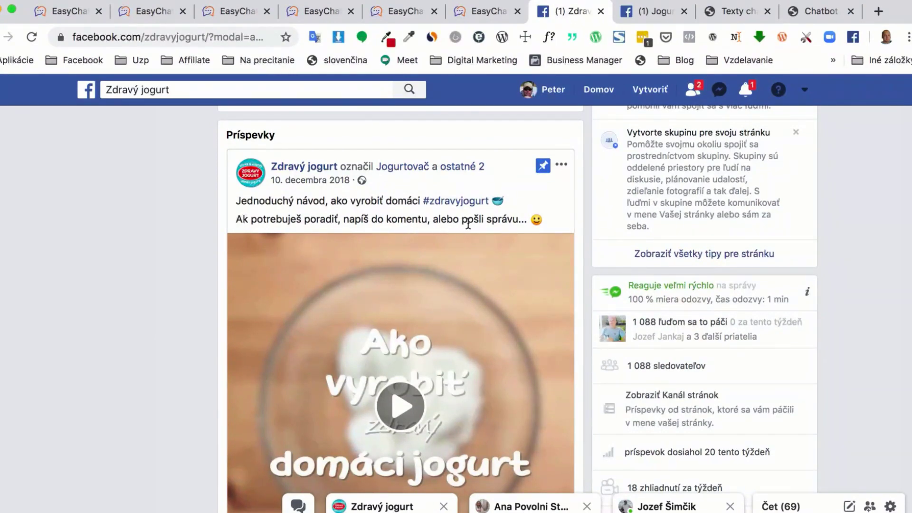
pyautogui.scroll(-3, 432, 226)
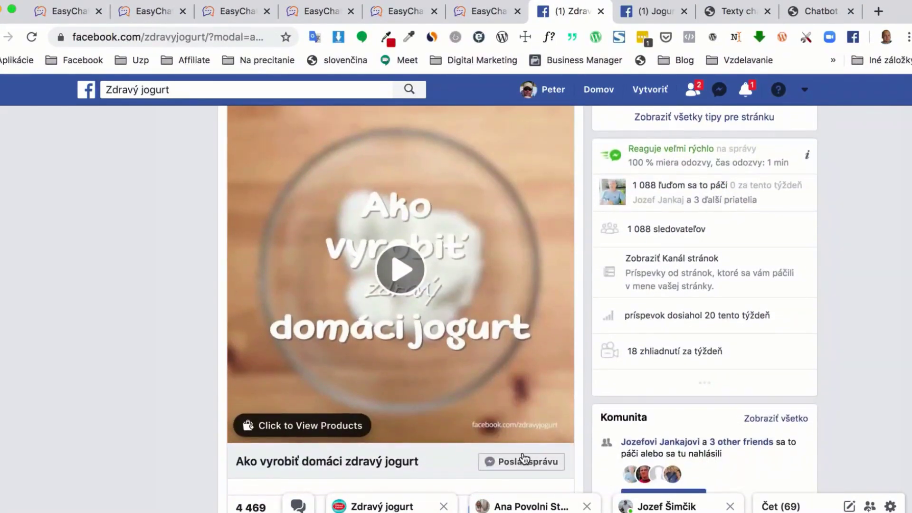
pyautogui.scroll(4, 485, 432)
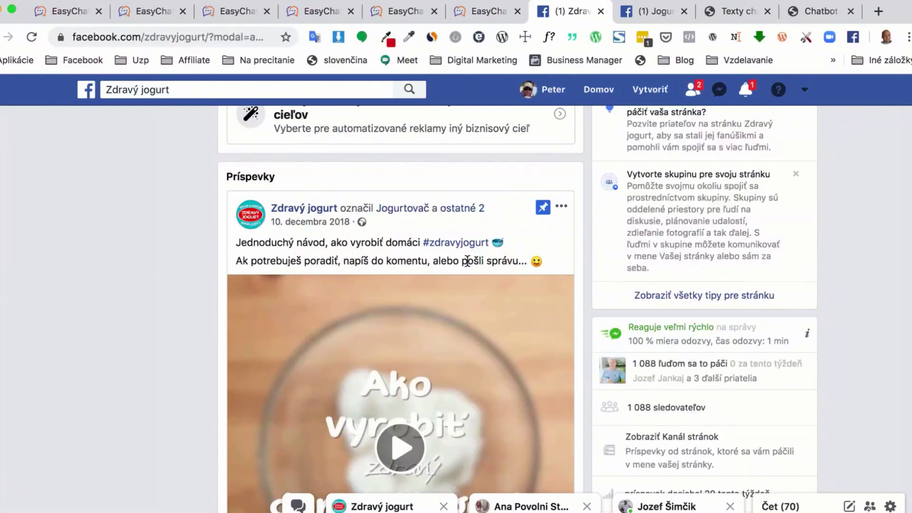
pyautogui.scroll(-2, 448, 261)
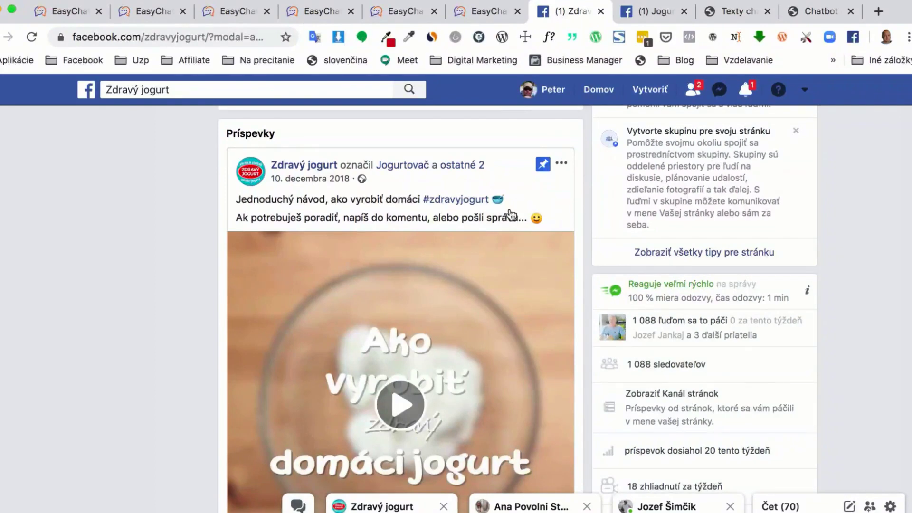
# Switch to EasyChat, open the Messenger Bot's Bot nastavenia for Zdravý jogurt and start adding a new bot reply
pyautogui.click(485, 10)
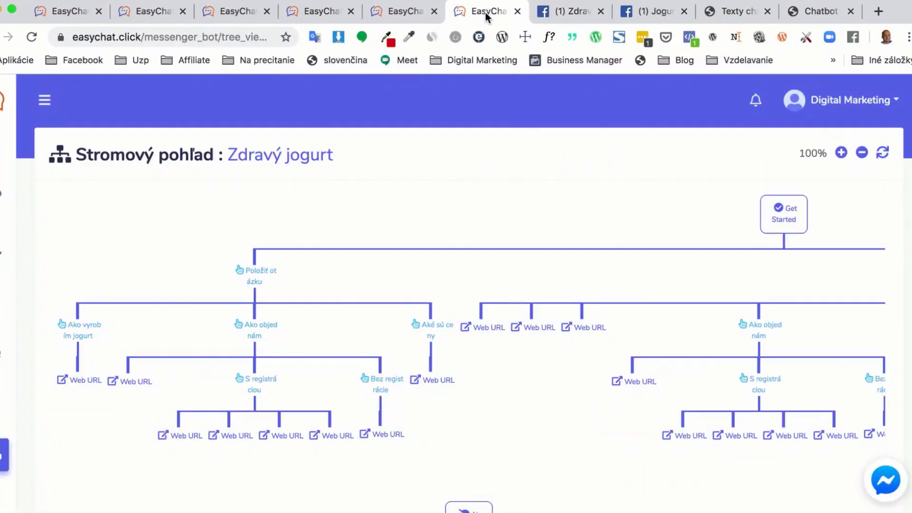
pyautogui.click(2, 467)
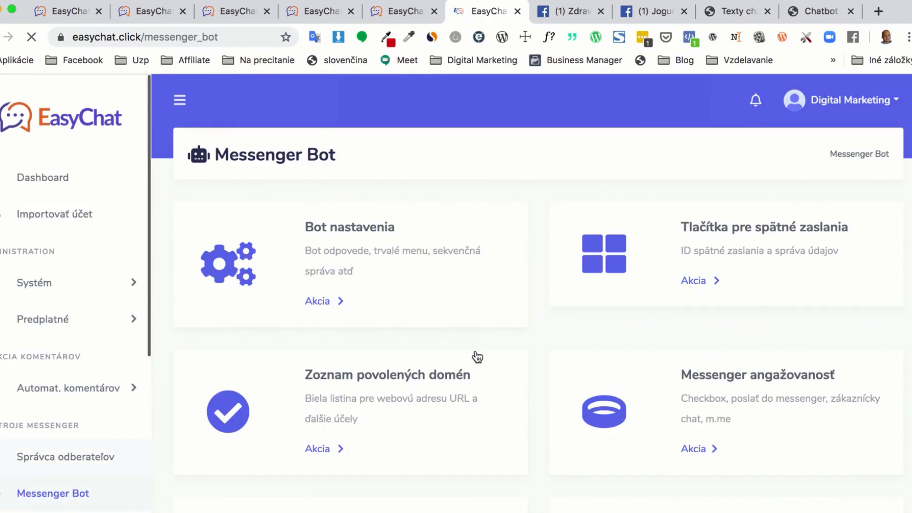
pyautogui.click(318, 301)
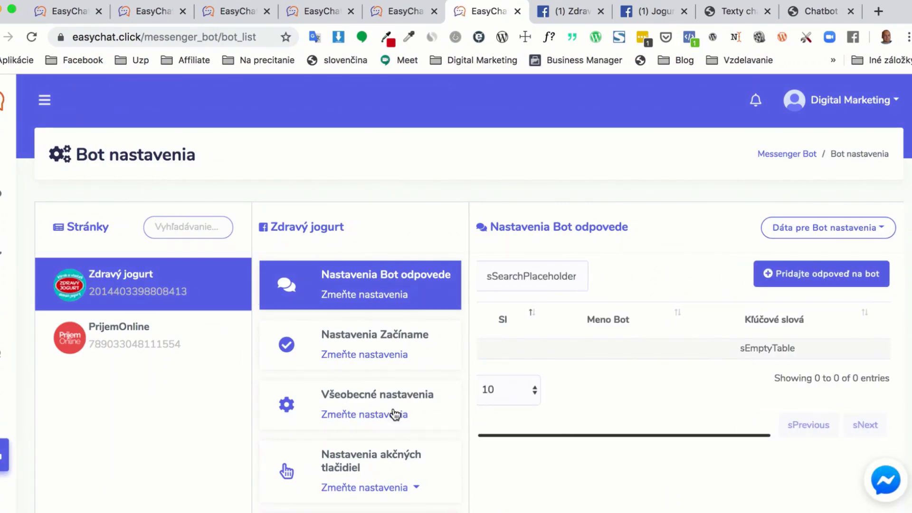
pyautogui.scroll(-3, 394, 415)
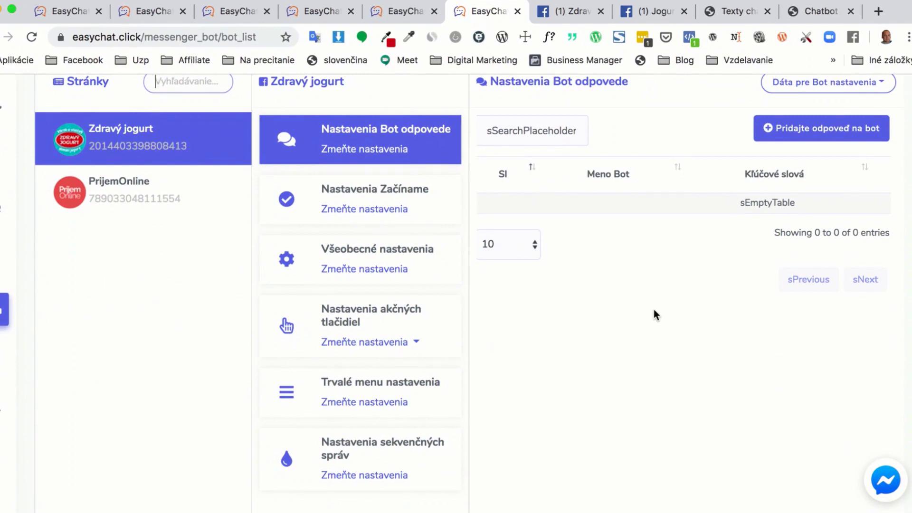
pyautogui.scroll(1, 654, 311)
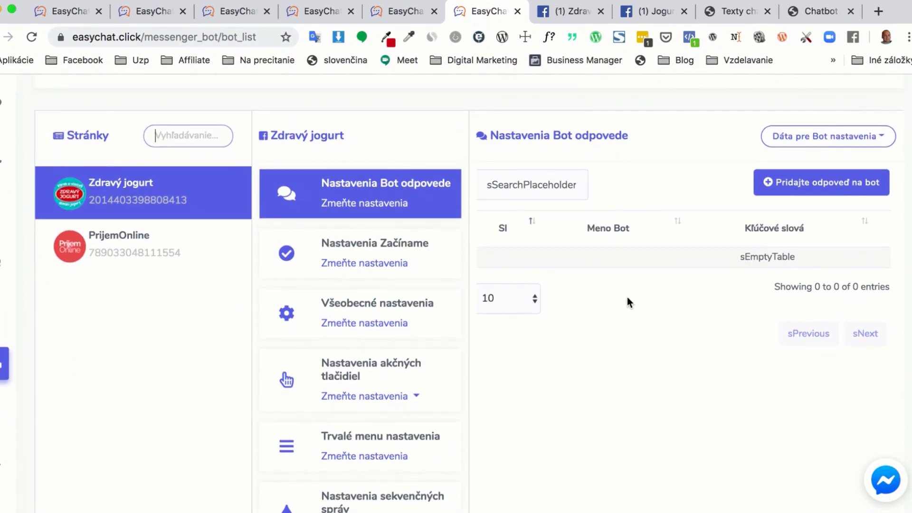
pyautogui.click(807, 190)
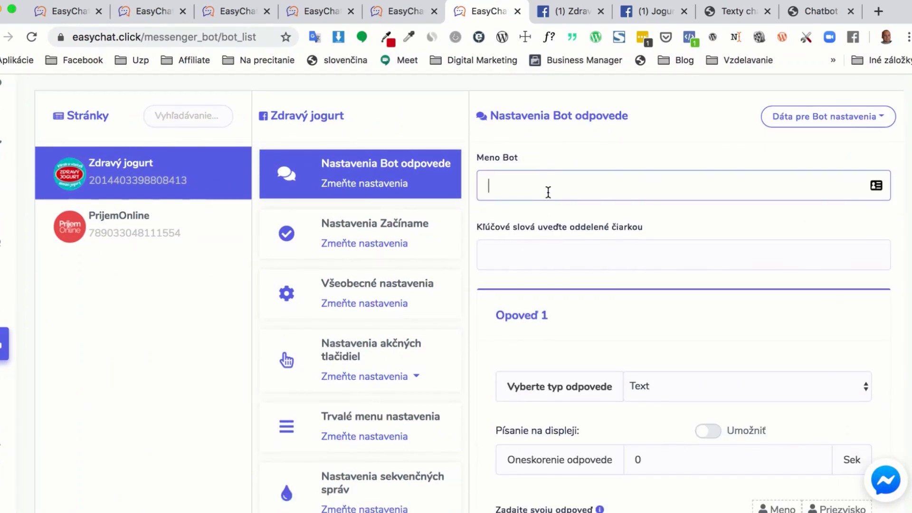
# Name the new bot reply "Info jogurtovač" and set its trigger keyword to "info"
pyautogui.write('Info jogurtovač')
pyautogui.click(545, 255)
pyautogui.write('info')
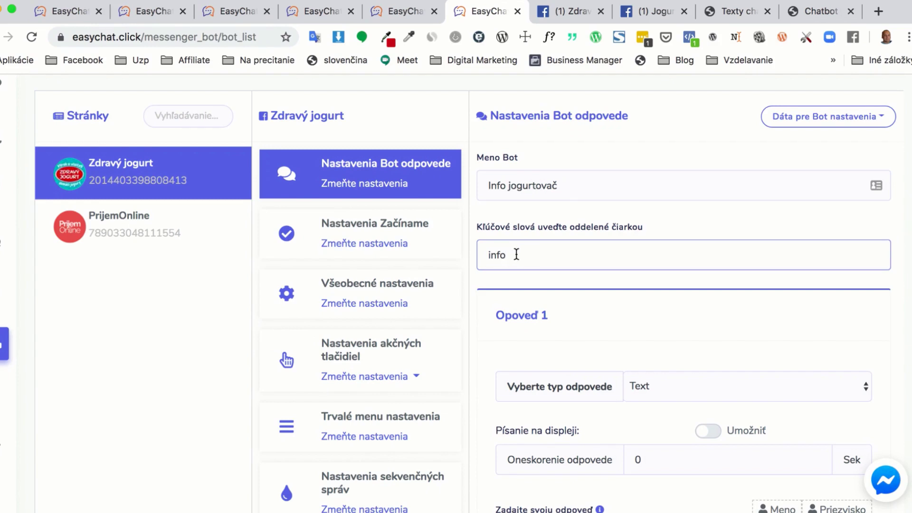
pyautogui.scroll(-3, 546, 273)
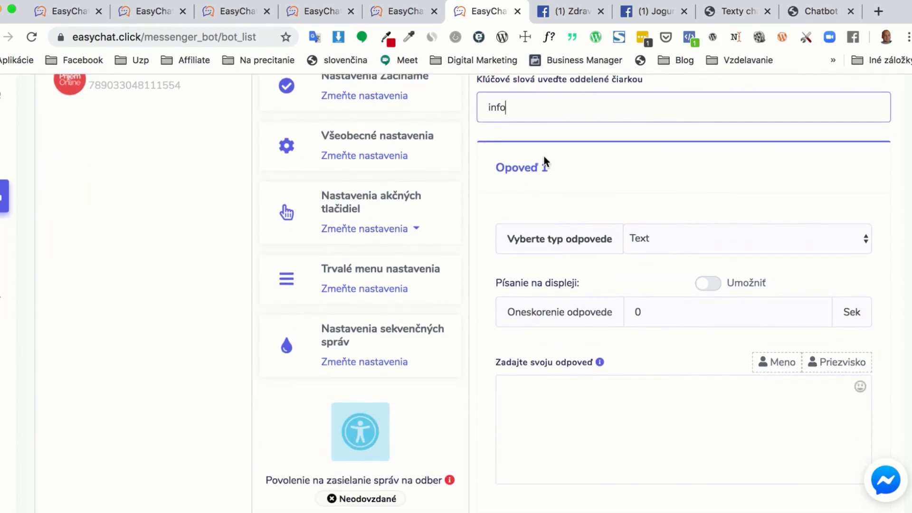
pyautogui.scroll(1, 546, 158)
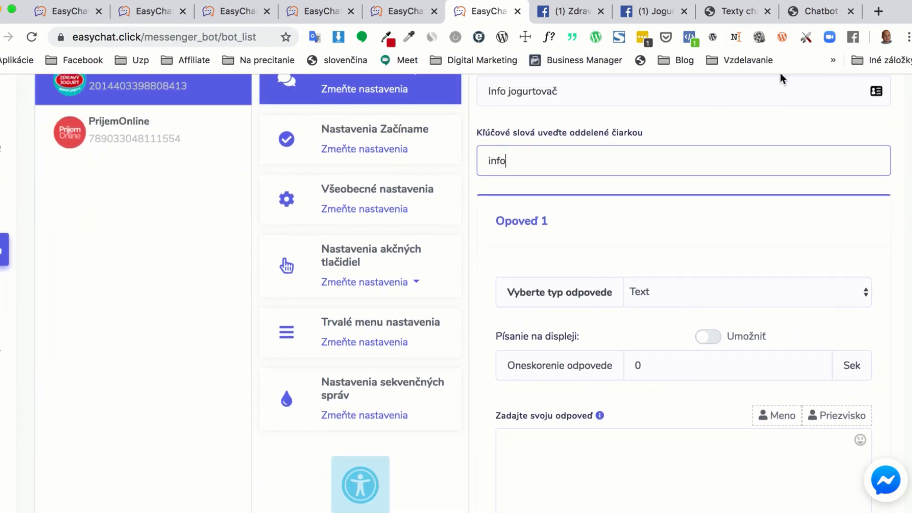
# Copy the sentence "Nech sa páči, tu je link na videonávod:" from the Texty chatbot document and return to the bot reply form
pyautogui.click(724, 12)
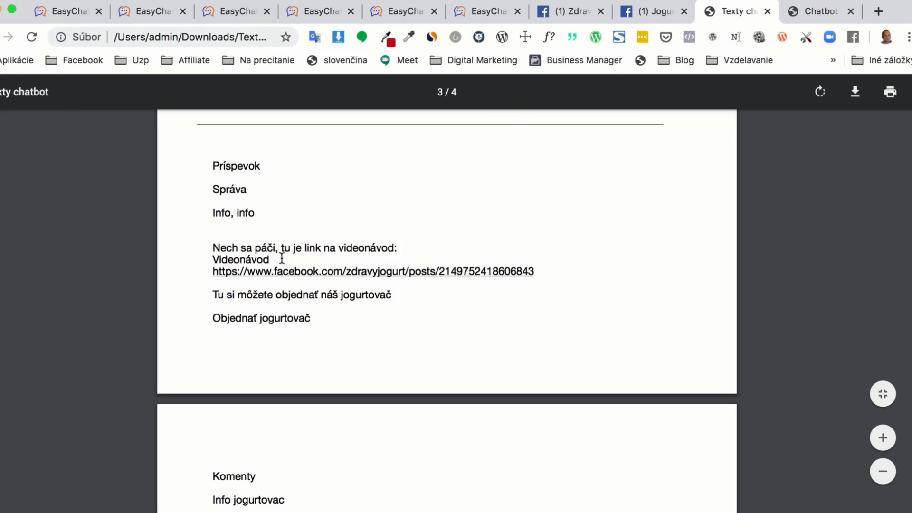
pyautogui.moveTo(398, 248); pyautogui.dragTo(213, 248)
pyautogui.press('super+c')
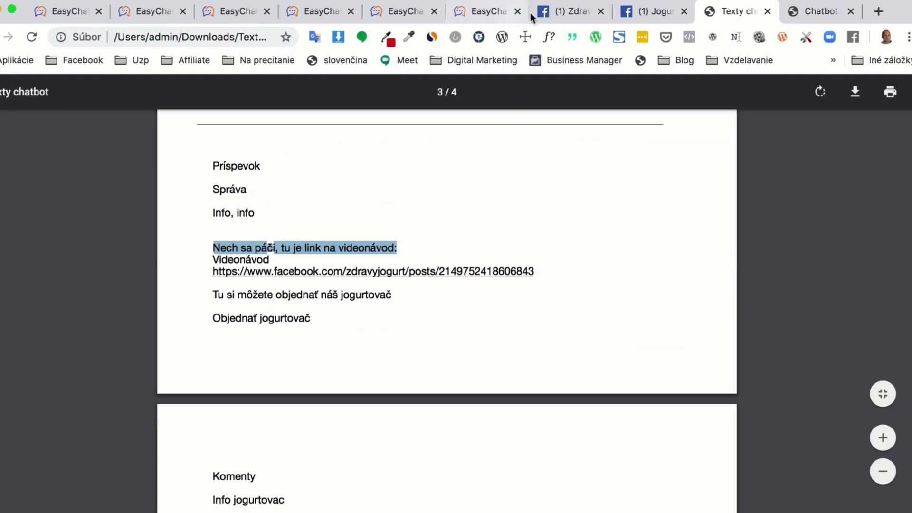
pyautogui.click(496, 15)
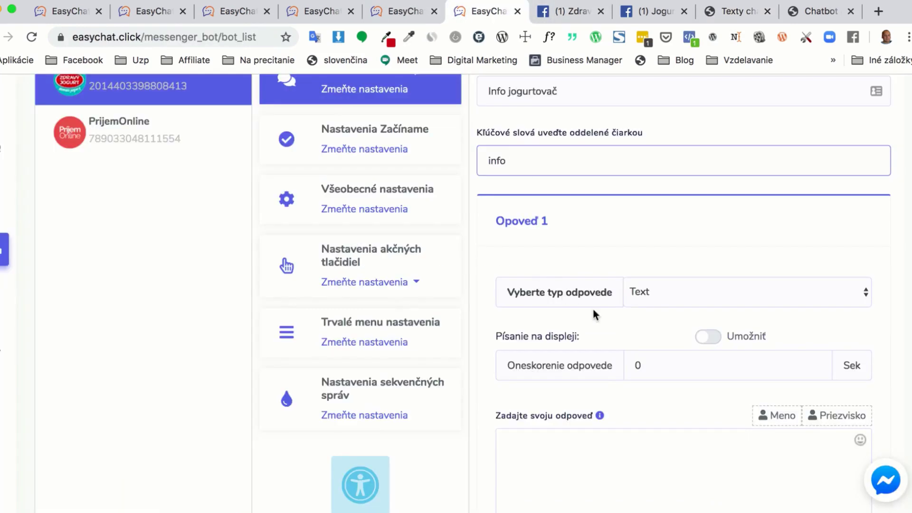
# Set Opoveď 1's reply type to Text with buttons, enable Písanie na displeji and set the reply delay to 1 second
pyautogui.click(663, 296)
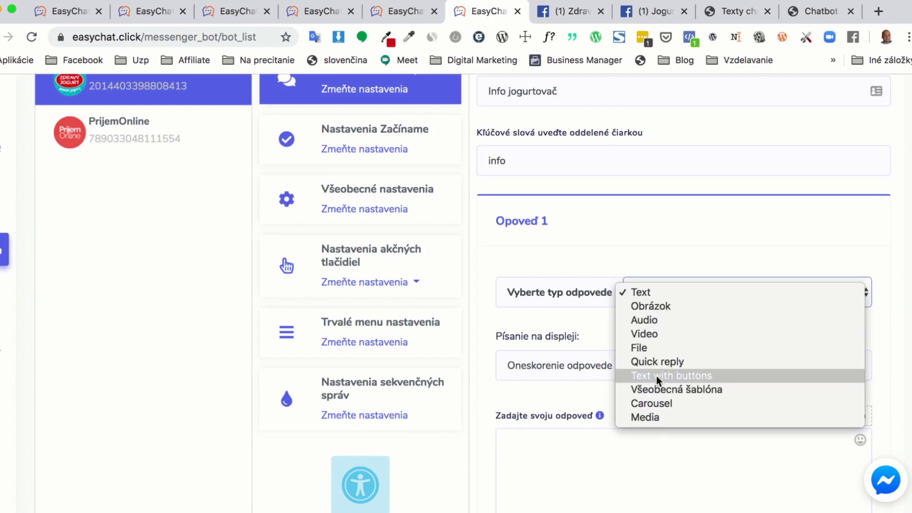
pyautogui.click(637, 376)
pyautogui.click(715, 335)
pyautogui.scroll(-3, 712, 346)
pyautogui.click(816, 283)
# Paste "Nech sa páči, tu je link na videonávod:" as the reply text of Opoveď 1
pyautogui.scroll(-2, 674, 340)
pyautogui.click(560, 311)
pyautogui.press('super+v')
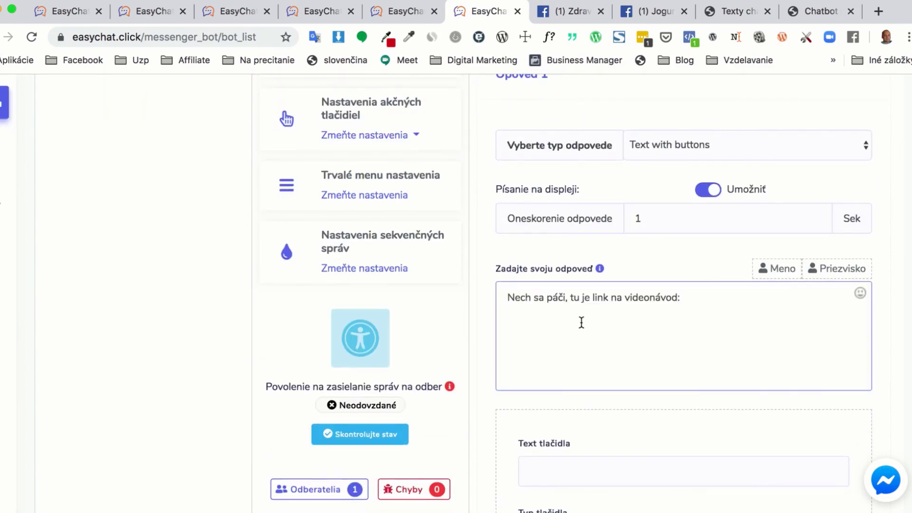
pyautogui.scroll(-5, 570, 316)
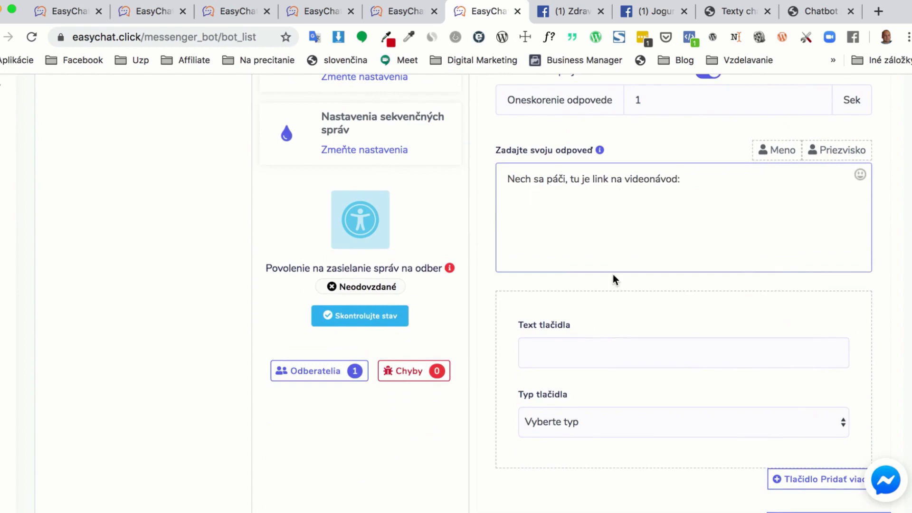
pyautogui.scroll(2, 615, 279)
pyautogui.scroll(2, 612, 279)
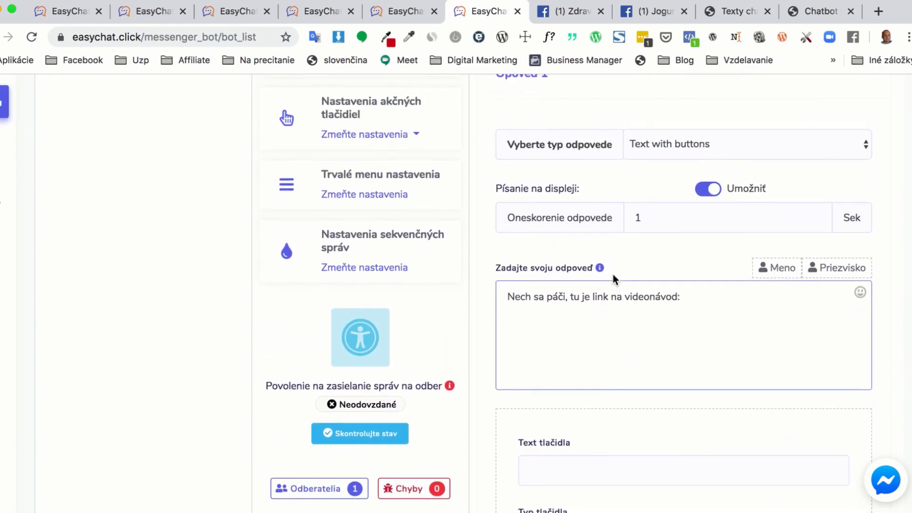
pyautogui.scroll(-1, 612, 274)
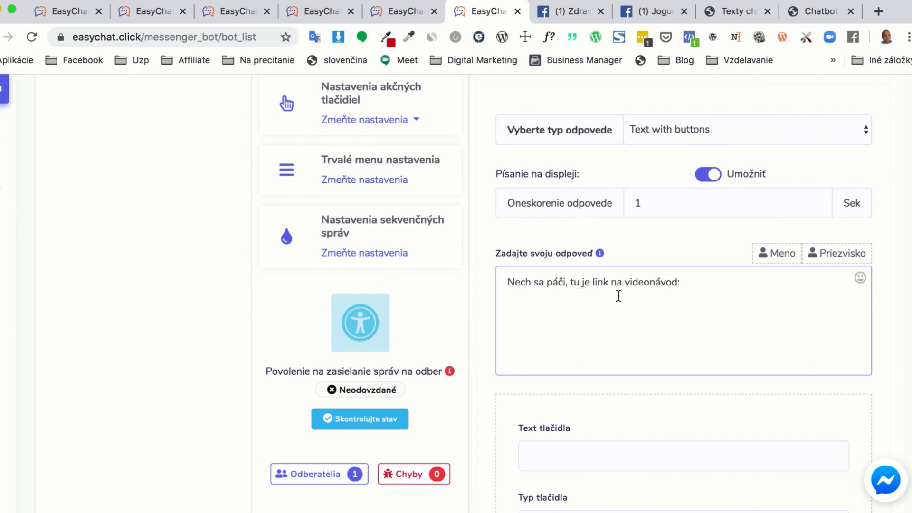
pyautogui.scroll(-2, 660, 294)
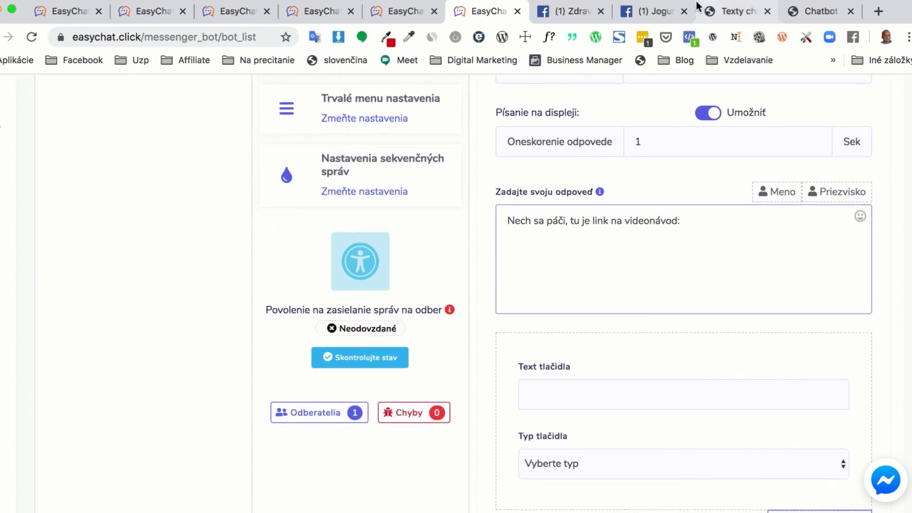
# Copy the button label from the Texty chatbot document into the reply's first button and trim it to "Videonávod"
pyautogui.click(726, 11)
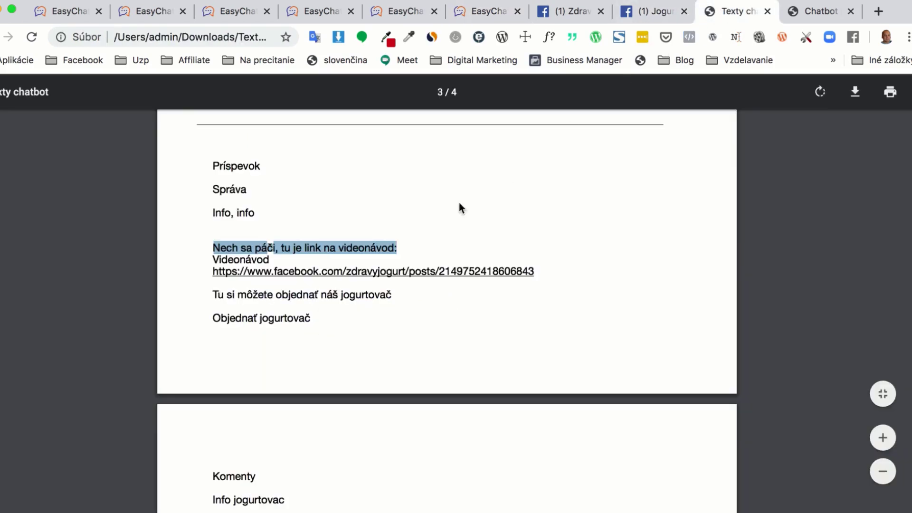
pyautogui.moveTo(276, 248)
pyautogui.mouseDown()
pyautogui.moveTo(266, 260)
pyautogui.moveTo(228, 259)
pyautogui.moveTo(270, 260)
pyautogui.mouseUp()
pyautogui.hotkey('ctrl', 'c')
pyautogui.click(494, 13)
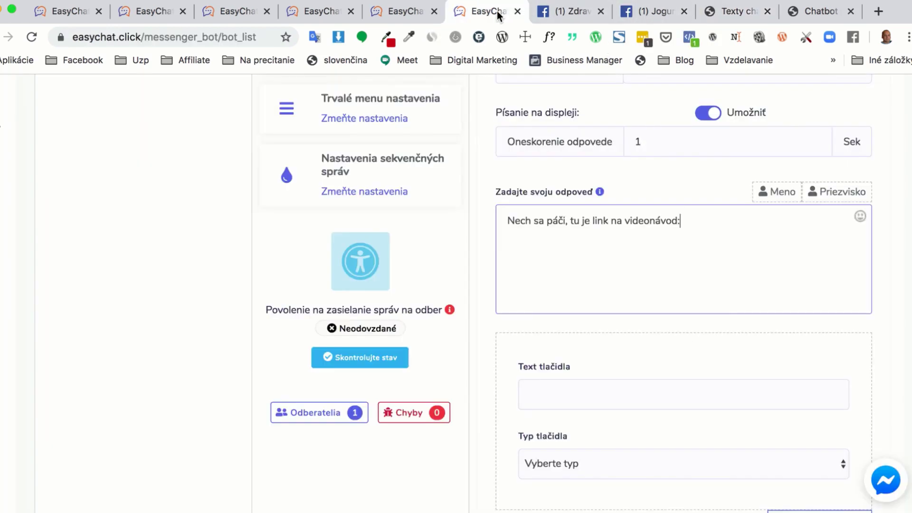
pyautogui.click(562, 384)
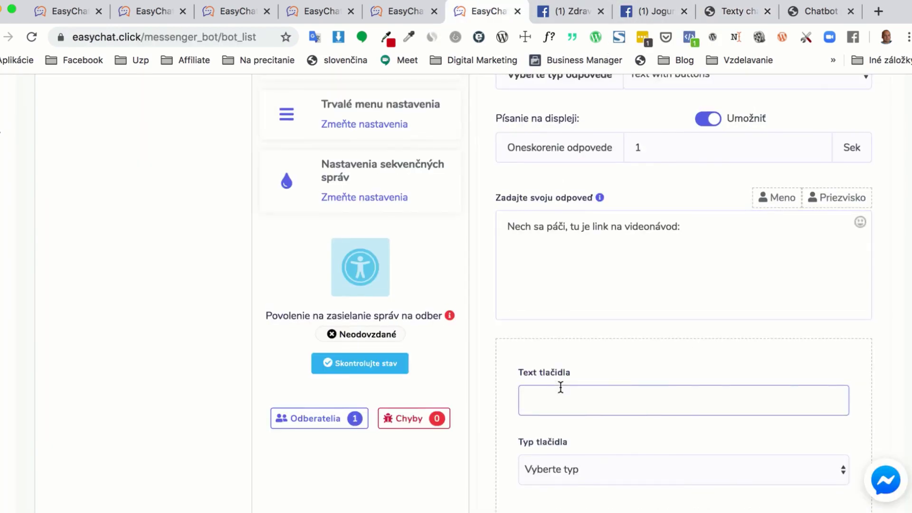
pyautogui.hotkey('ctrl', 'v')
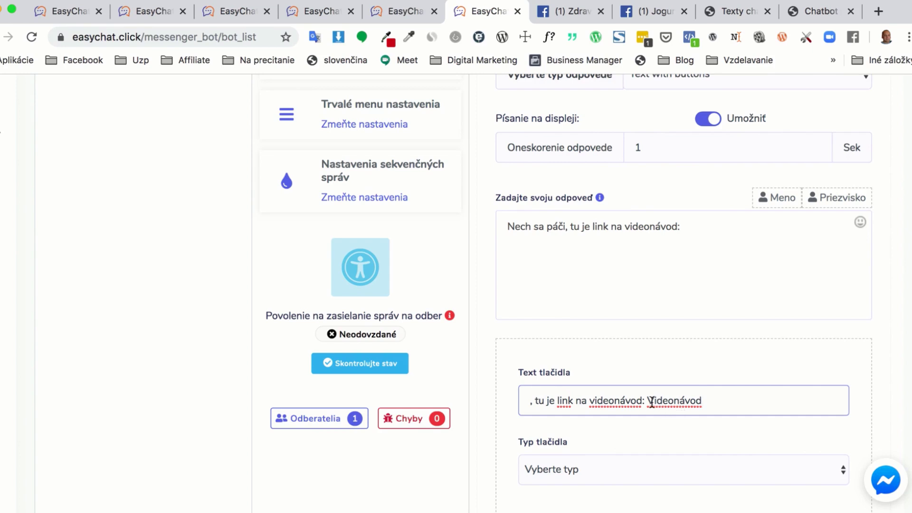
pyautogui.moveTo(646, 402); pyautogui.dragTo(505, 403)
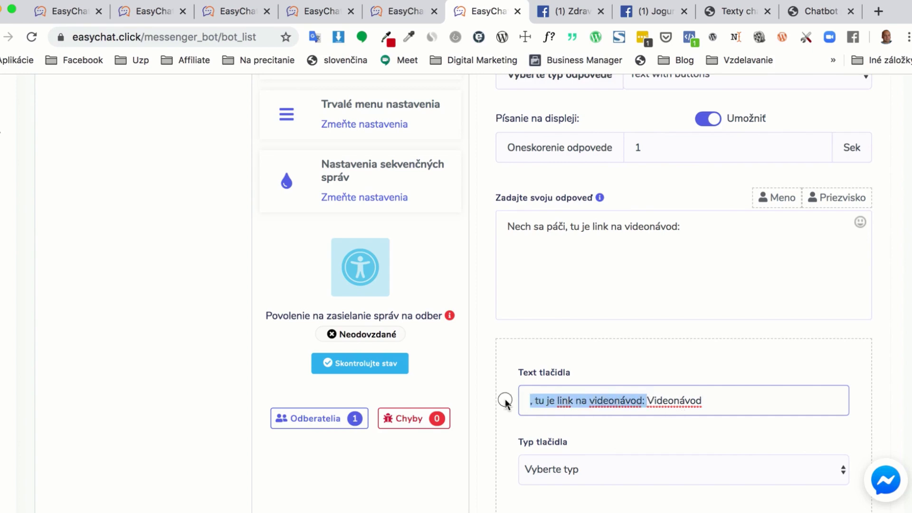
pyautogui.press('BackSpace')
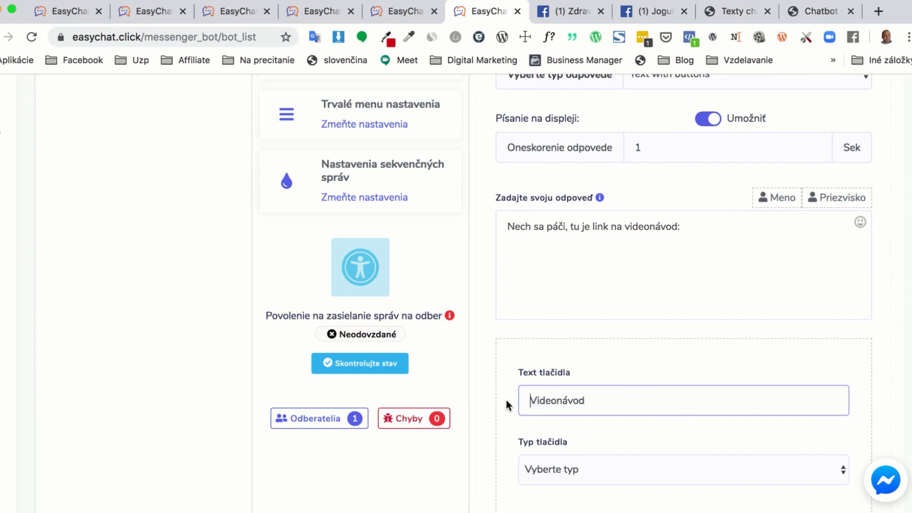
pyautogui.scroll(-3, 570, 470)
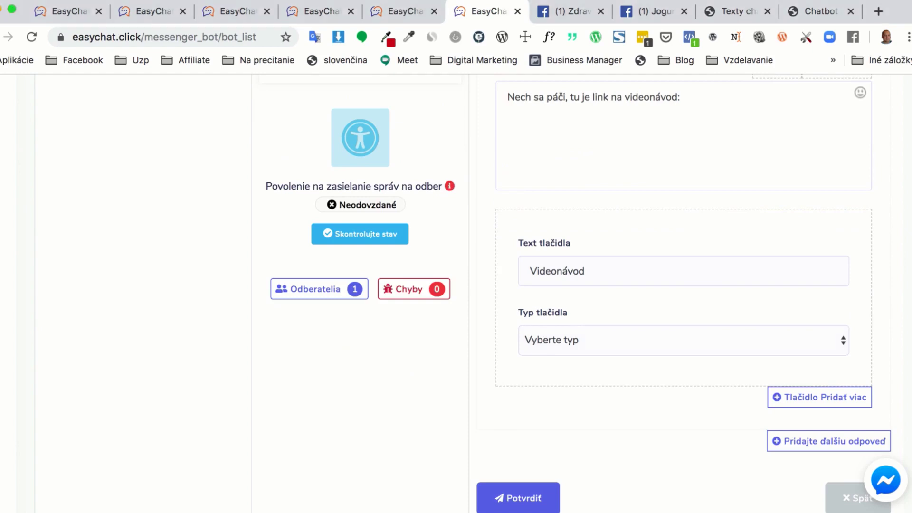
pyautogui.click(580, 340)
pyautogui.click(563, 369)
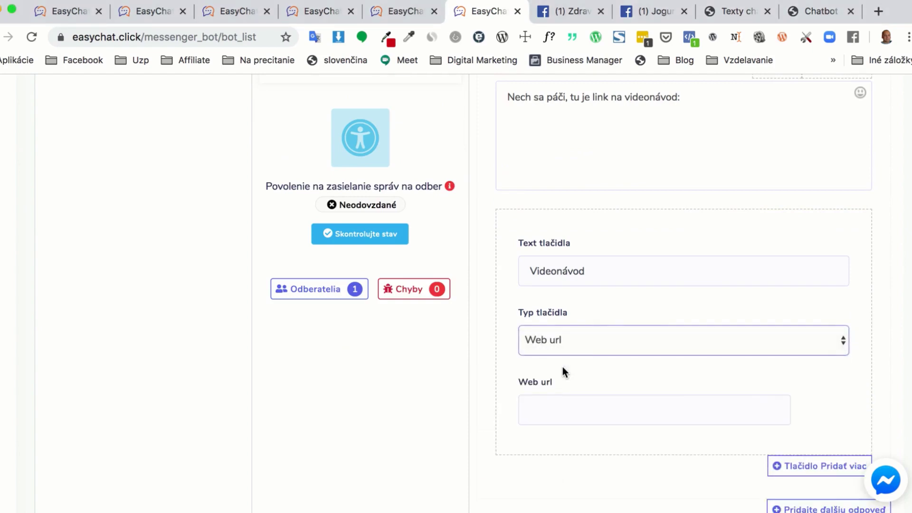
pyautogui.click(728, 12)
pyautogui.rightClick(485, 282)
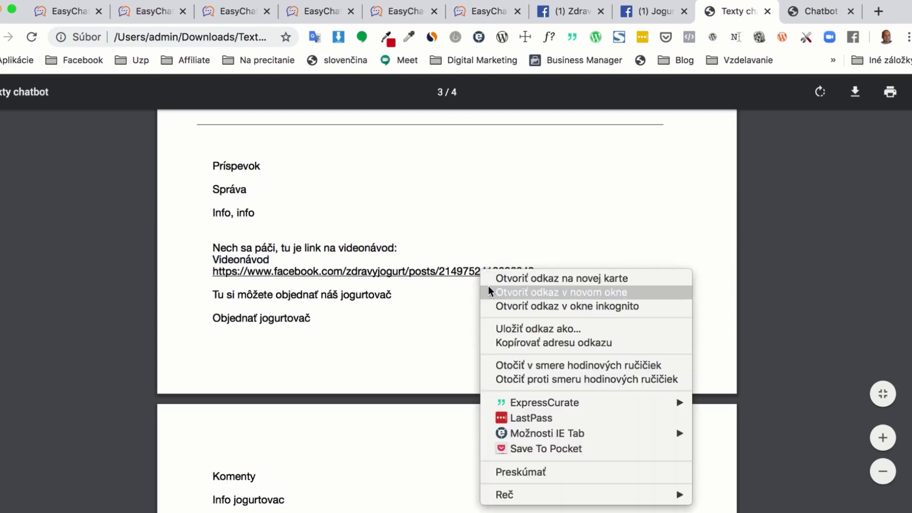
pyautogui.click(503, 291)
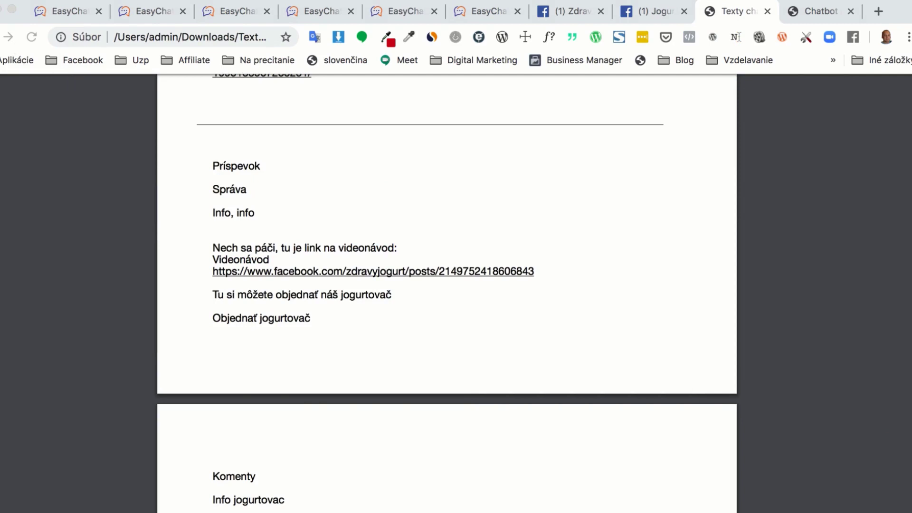
pyautogui.click(2, 34)
pyautogui.press('super+6')
pyautogui.click(559, 413)
pyautogui.press('super+v')
pyautogui.click(605, 459)
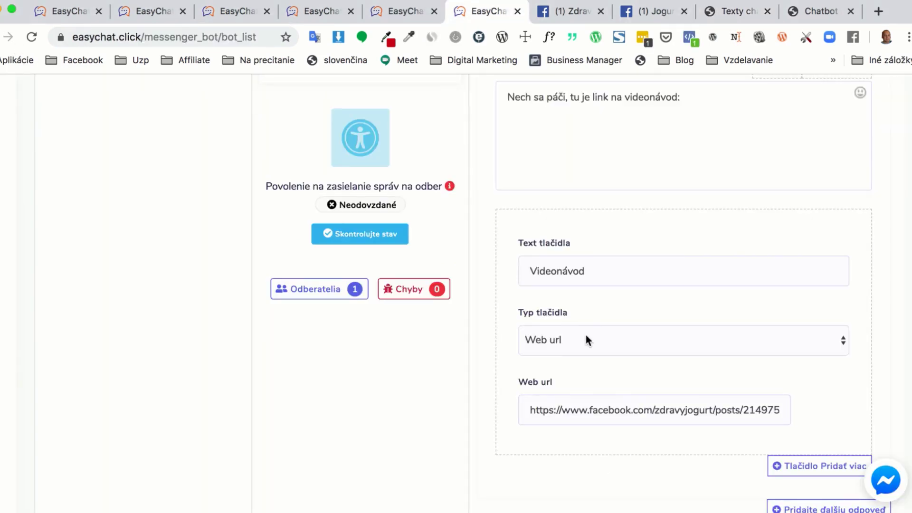
pyautogui.scroll(-3, 585, 335)
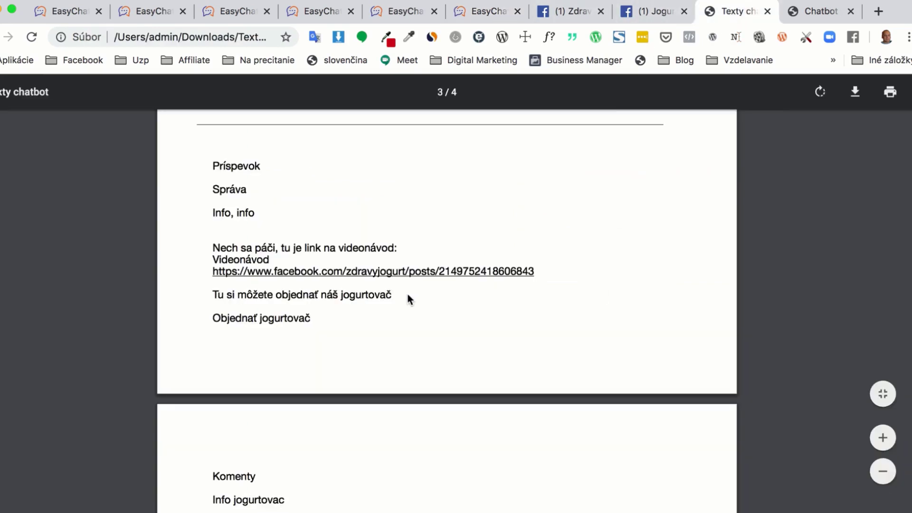
# Copy the text "Tu si môžete objednať náš jogurtovač" from the Texty chatbot document and return to the bot reply form
pyautogui.scroll(-2, 407, 291)
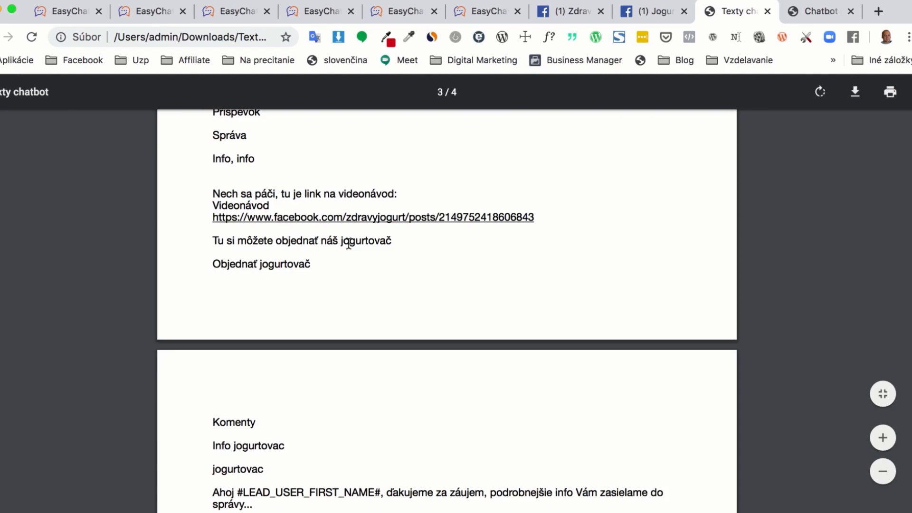
pyautogui.moveTo(391, 242); pyautogui.dragTo(216, 241)
pyautogui.press('super+c')
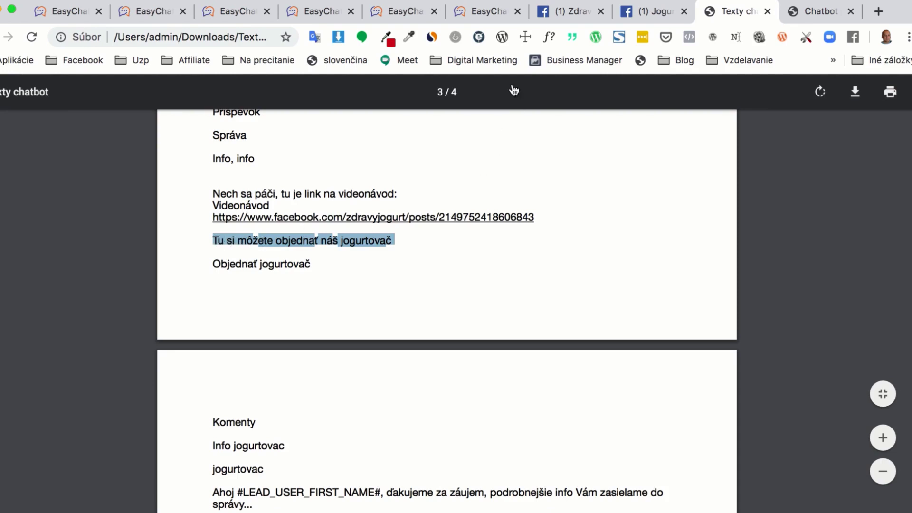
pyautogui.click(484, 13)
pyautogui.scroll(-3, 546, 409)
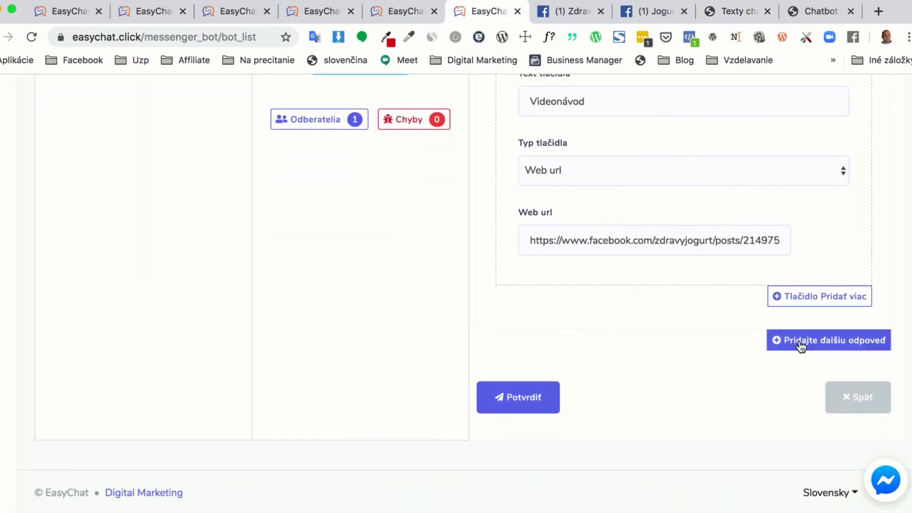
# Add a second reply, Opoveď 2, and set its reply type to Text with buttons
pyautogui.click(799, 342)
pyautogui.scroll(-3, 660, 360)
pyautogui.scroll(-2, 661, 364)
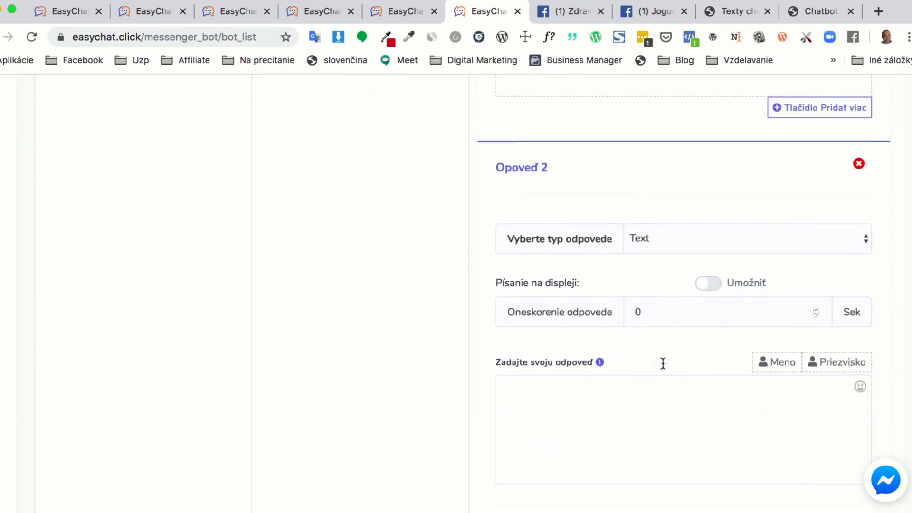
pyautogui.click(669, 229)
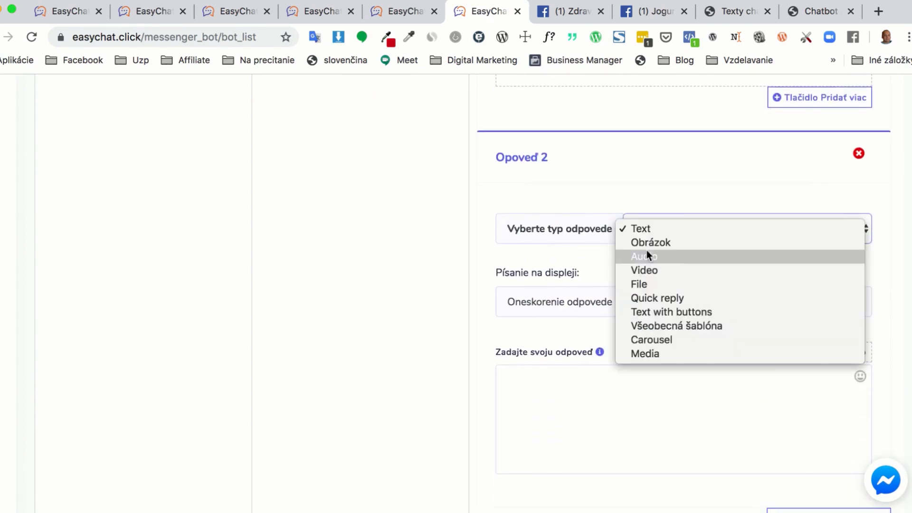
pyautogui.click(658, 312)
pyautogui.scroll(-1, 651, 349)
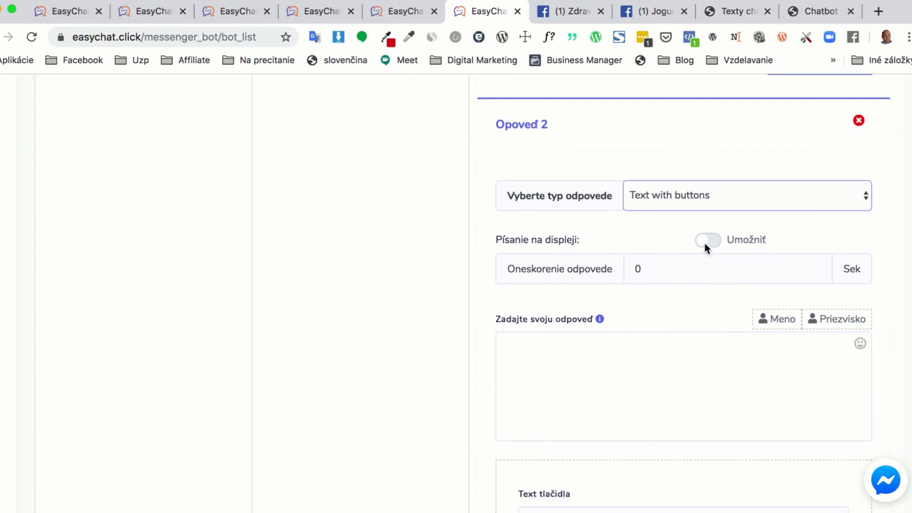
# Enable Písanie na displeji for Opoveď 2, set its delay to 3 seconds and paste "Tu si môžete objednať náš jogurtovač" as the reply text
pyautogui.click(712, 241)
pyautogui.click(817, 267)
pyautogui.click(817, 267)
pyautogui.click(816, 267)
pyautogui.click(584, 351)
pyautogui.press('super+v')
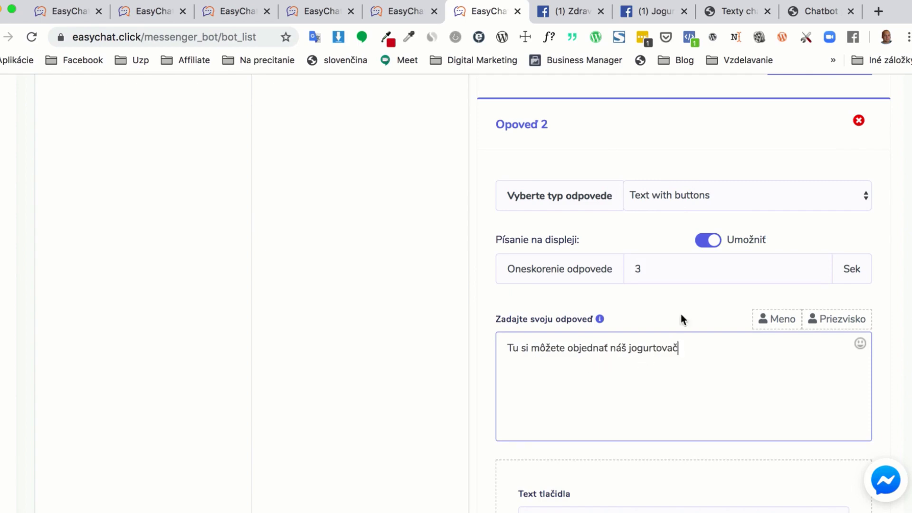
# Copy "Objednať jogurtovač" from the Texty chatbot document into the button text of Opoveď 2
pyautogui.click(712, 14)
pyautogui.scroll(-1, 410, 247)
pyautogui.moveTo(320, 242); pyautogui.dragTo(211, 241)
pyautogui.press('super+c')
pyautogui.hotkey('ctrl', 'shift', 'Tab')
pyautogui.hotkey('ctrl', 'shift', 'Tab')
pyautogui.hotkey('ctrl', 'shift', 'Tab')
pyautogui.scroll(-3, 554, 419)
pyautogui.click(552, 376)
pyautogui.press('super+v')
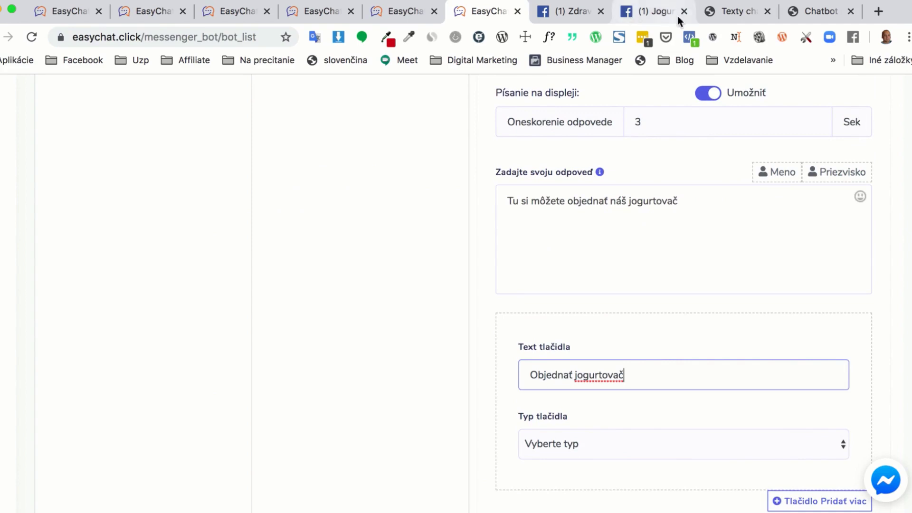
# Set the Objednať jogurtovač button's type to Odoslať späť with the postback ID Ako objednám [ako-objednam]
pyautogui.click(731, 12)
pyautogui.scroll(-3, 386, 244)
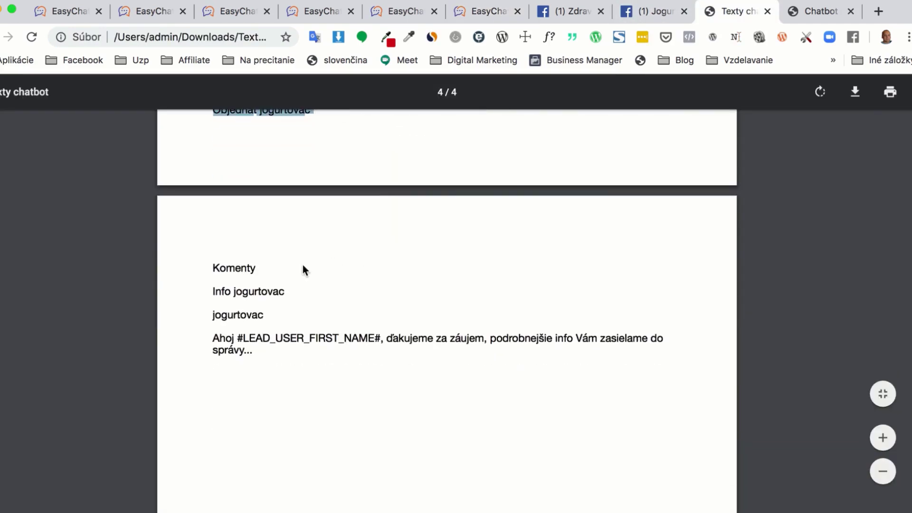
pyautogui.press('super+6')
pyautogui.scroll(-2, 631, 304)
pyautogui.click(605, 343)
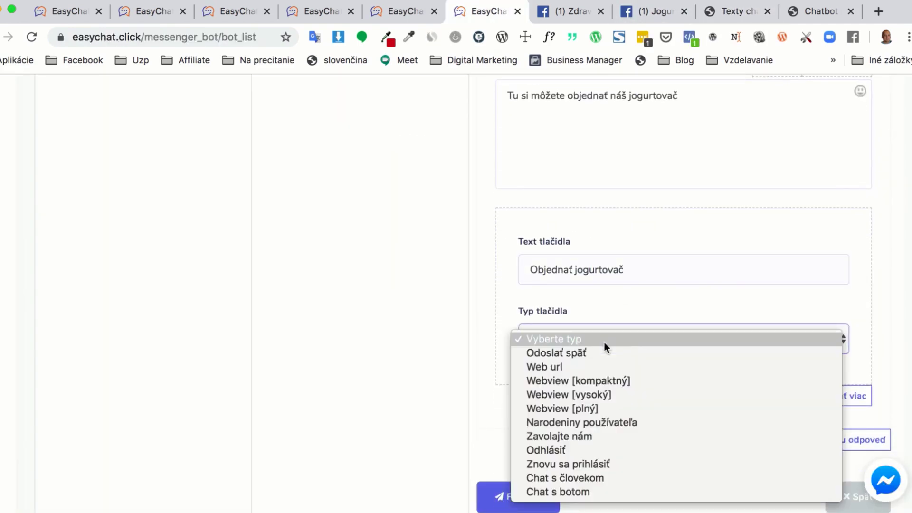
pyautogui.click(614, 355)
pyautogui.scroll(-2, 673, 361)
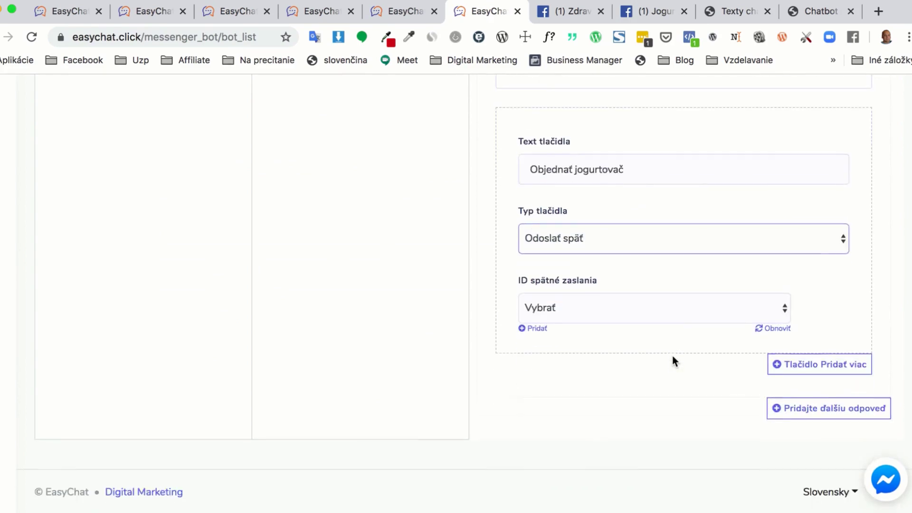
pyautogui.click(771, 313)
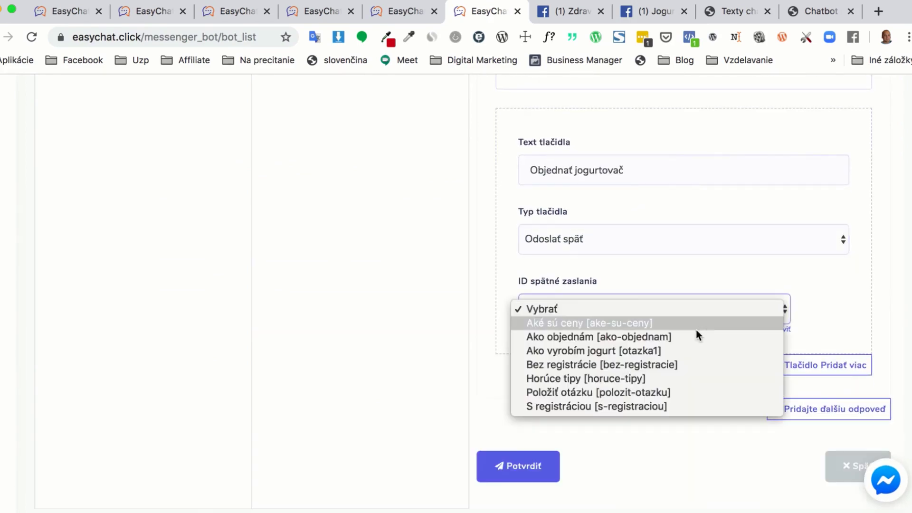
pyautogui.click(670, 337)
# Save the new bot reply with both answers and dismiss the confirmation
pyautogui.scroll(-2, 522, 399)
pyautogui.click(521, 399)
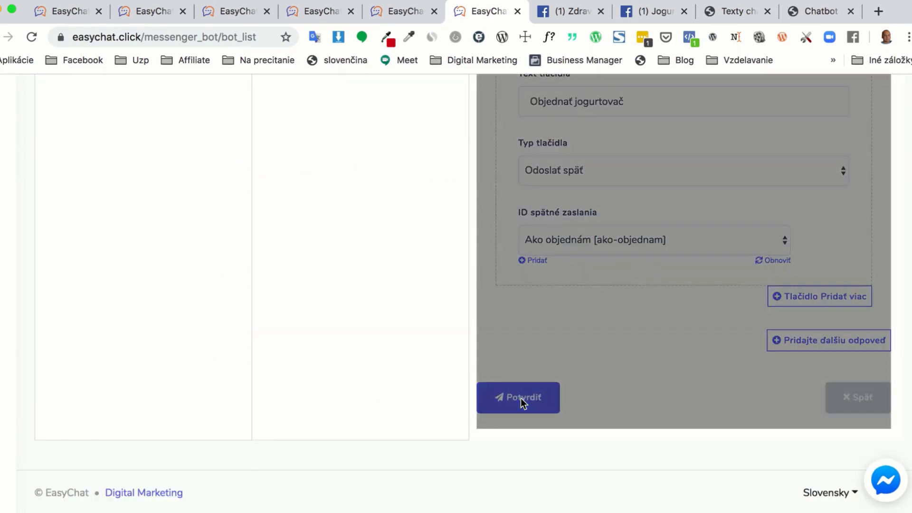
pyautogui.scroll(5, 555, 389)
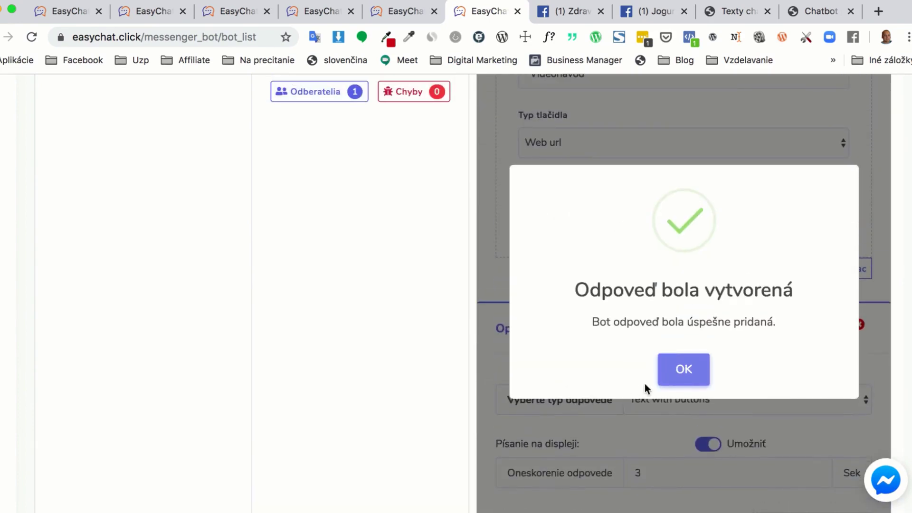
pyautogui.click(682, 378)
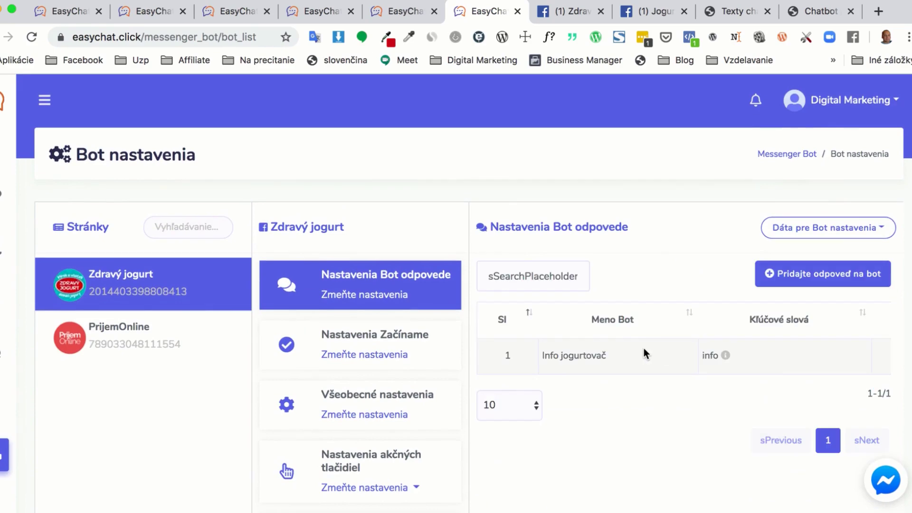
# Test the bot from the Zdravý jogurt page's pinned video post by sending the message "info" and choosing the Objednať jogurtovač reply
pyautogui.click(578, 13)
pyautogui.scroll(-10, 433, 350)
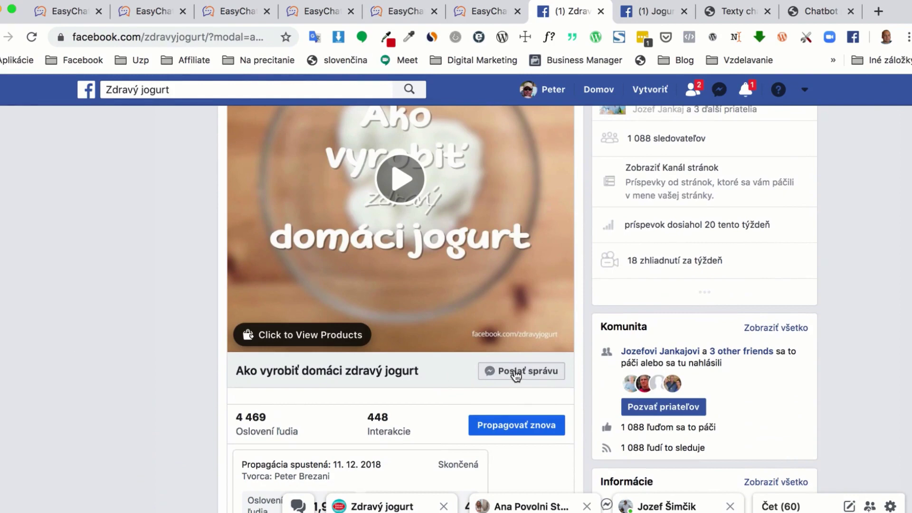
pyautogui.scroll(5, 472, 357)
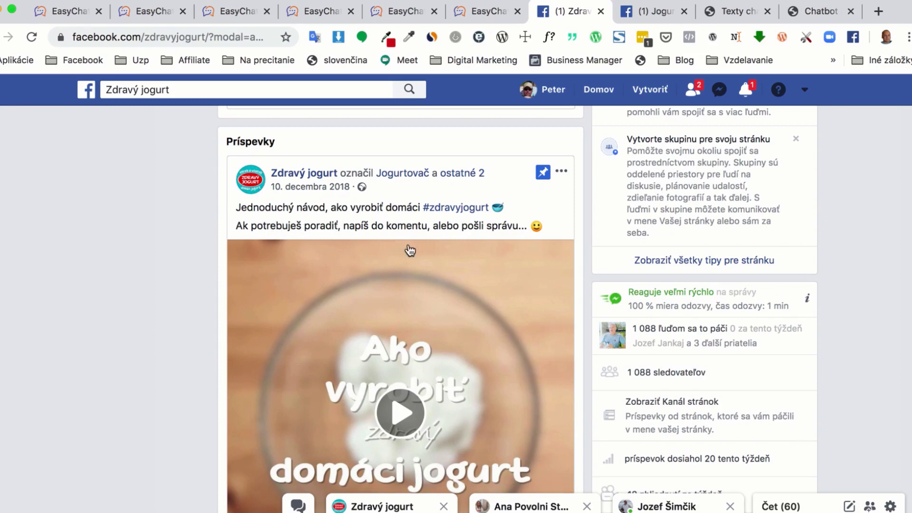
pyautogui.scroll(-4, 489, 420)
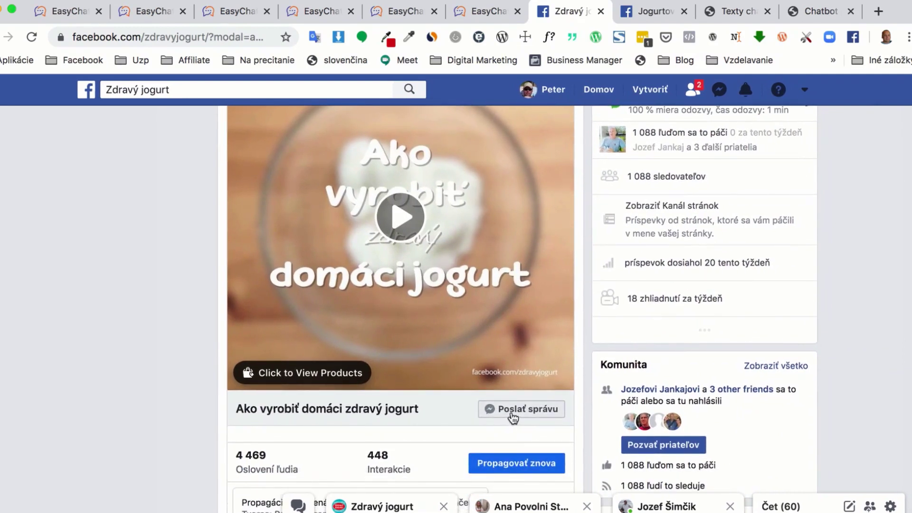
pyautogui.click(512, 413)
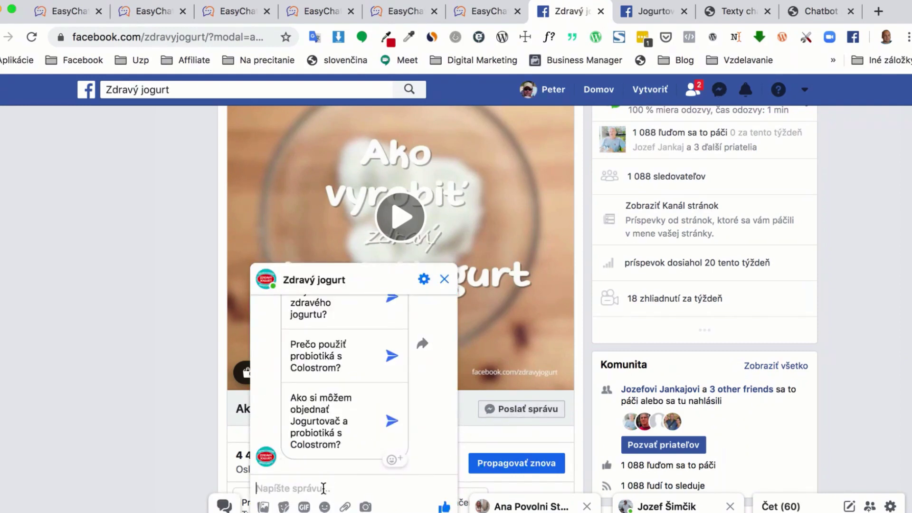
pyautogui.write('info')
pyautogui.press('Return')
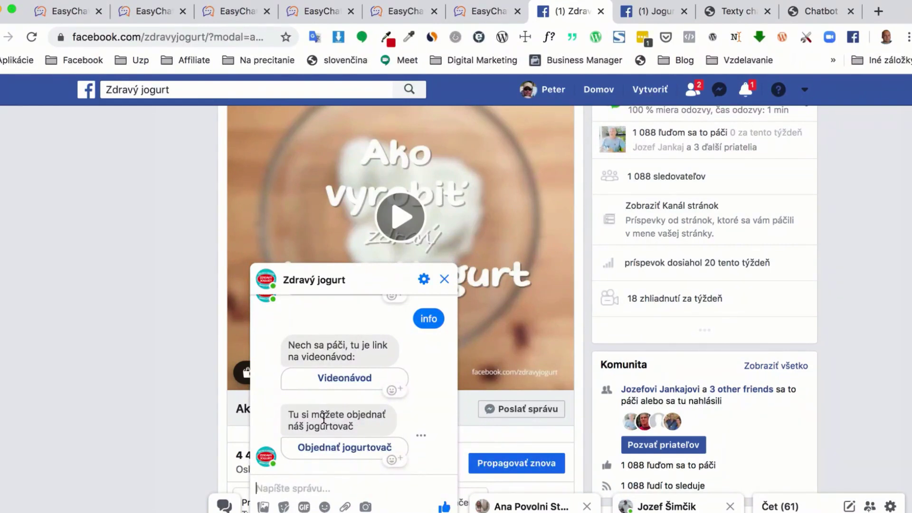
pyautogui.click(338, 448)
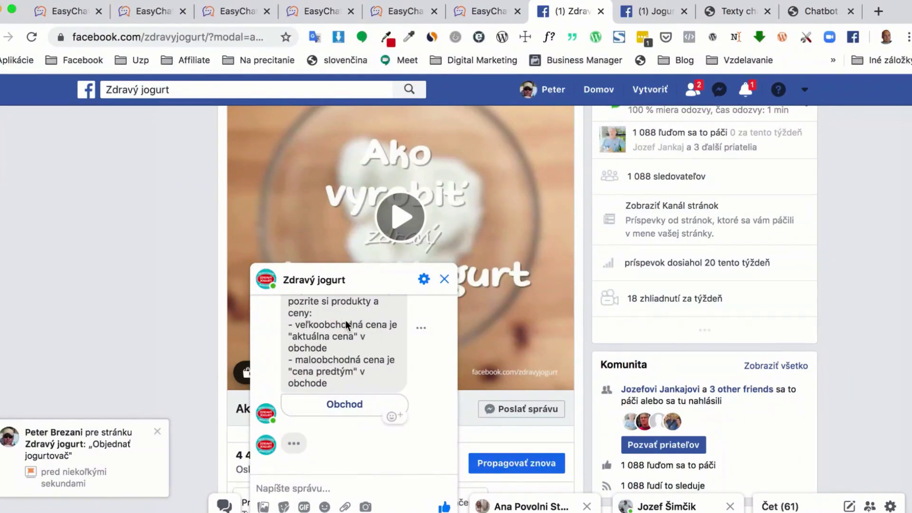
# Examine the Zdravý jogurt page's Poslať správu options and the pinned video post with its message link, promotion data and comments
pyautogui.scroll(10, 736, 304)
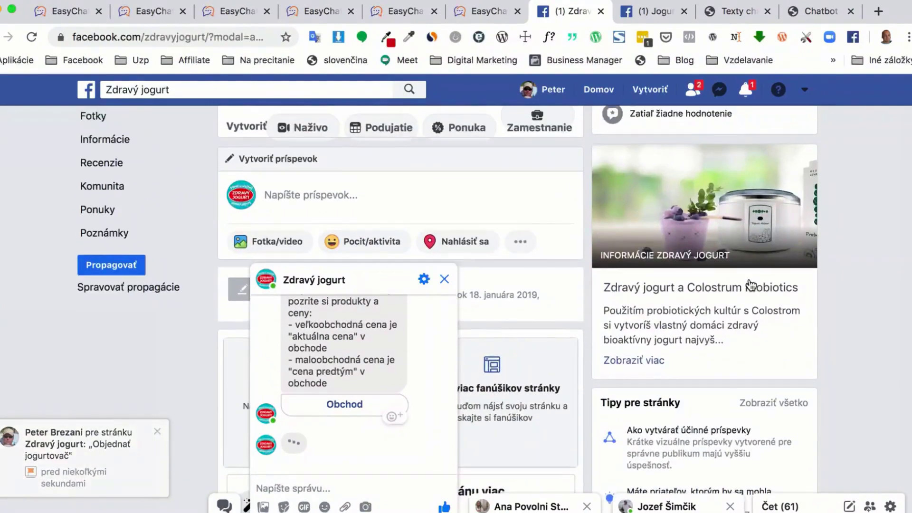
pyautogui.scroll(5, 750, 285)
pyautogui.moveTo(662, 327)
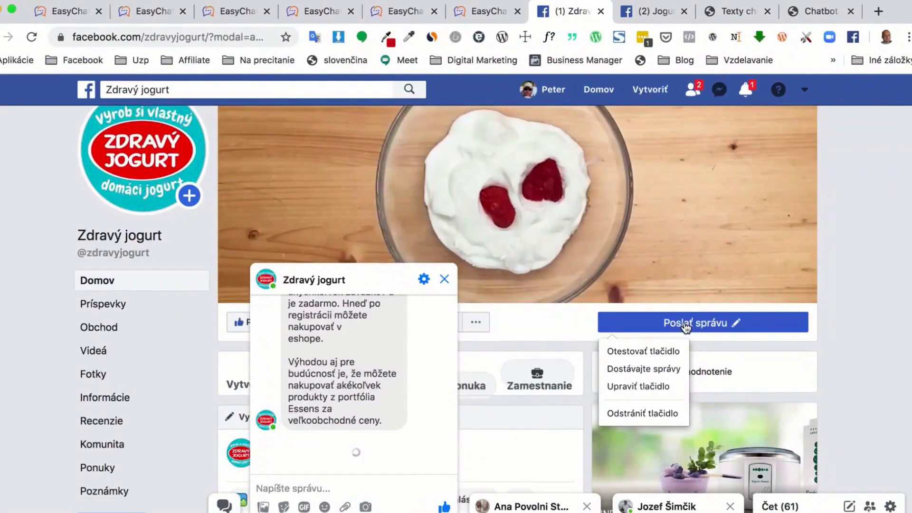
pyautogui.scroll(-10, 698, 323)
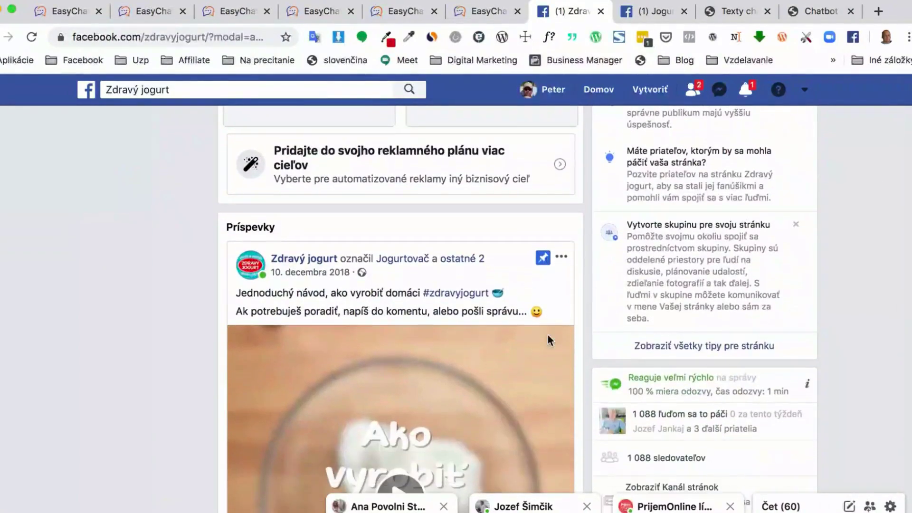
pyautogui.scroll(-4, 548, 335)
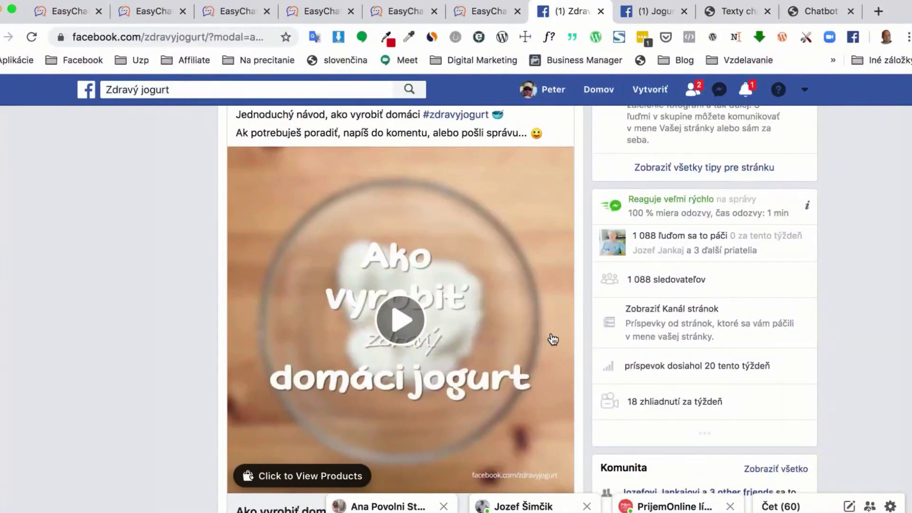
pyautogui.scroll(-2, 552, 339)
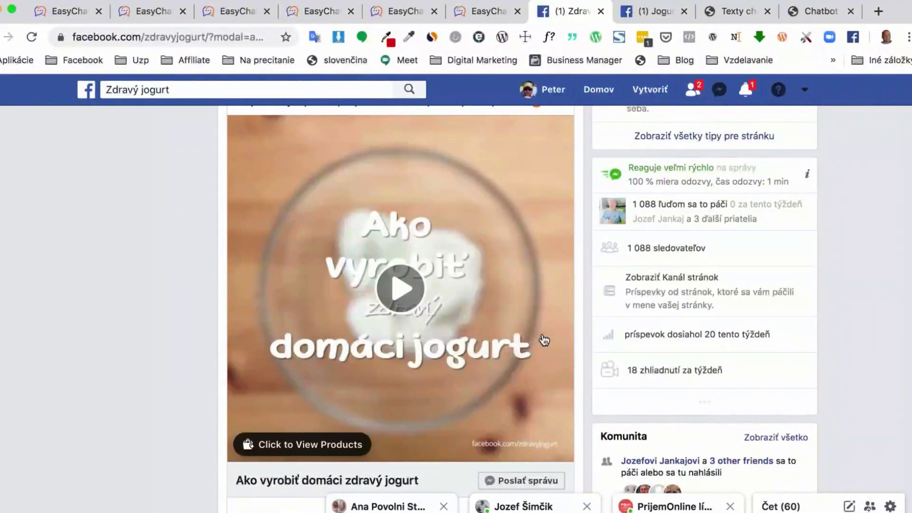
pyautogui.scroll(-2, 544, 340)
pyautogui.scroll(1, 544, 340)
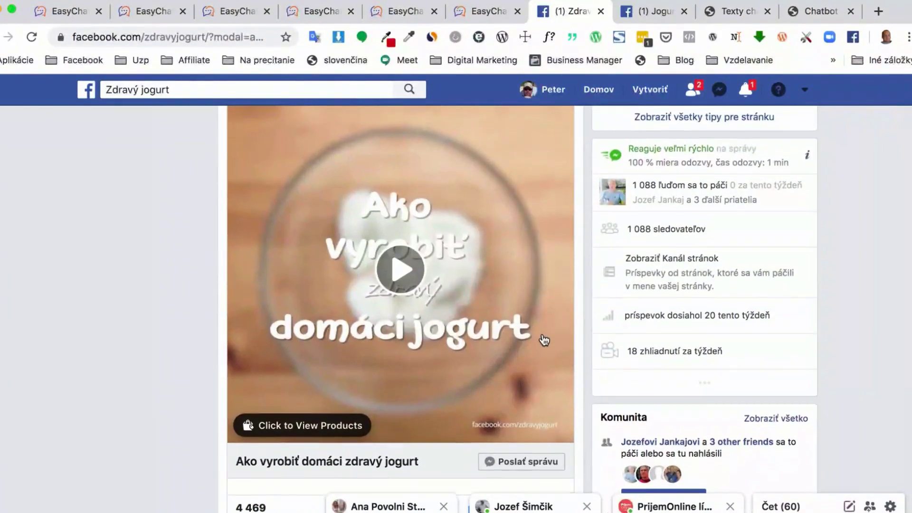
pyautogui.scroll(-3, 544, 340)
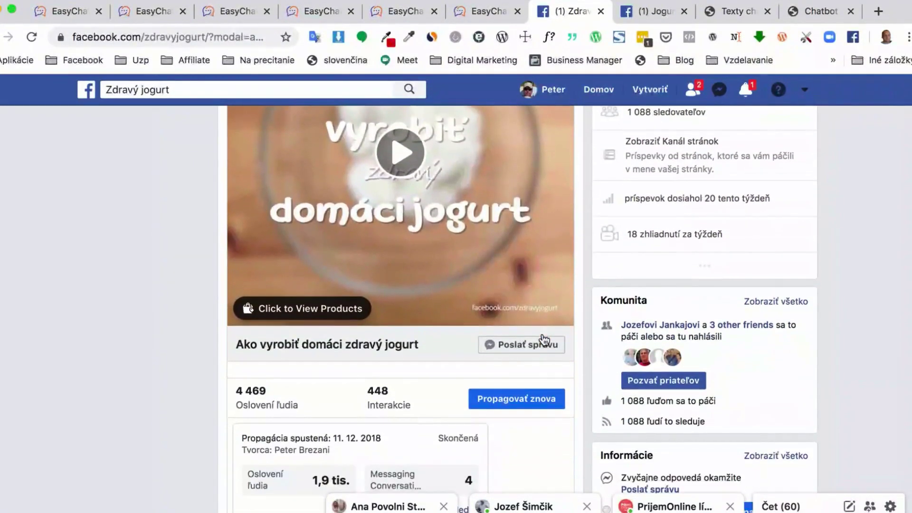
pyautogui.scroll(-2, 544, 340)
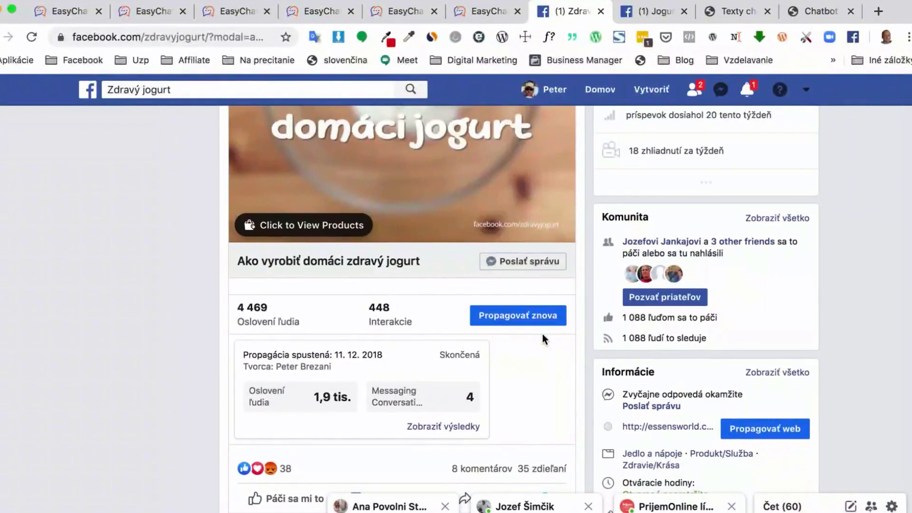
pyautogui.scroll(-2, 544, 338)
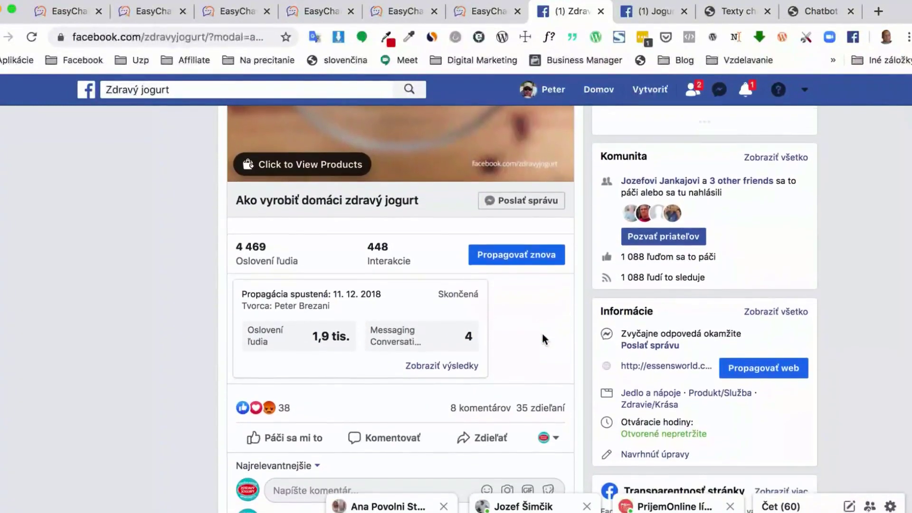
pyautogui.scroll(2, 541, 331)
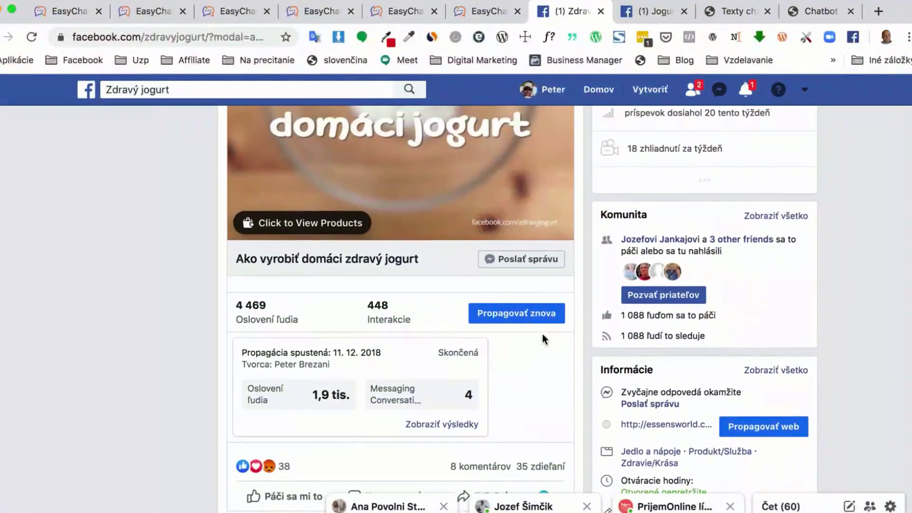
pyautogui.scroll(1, 542, 335)
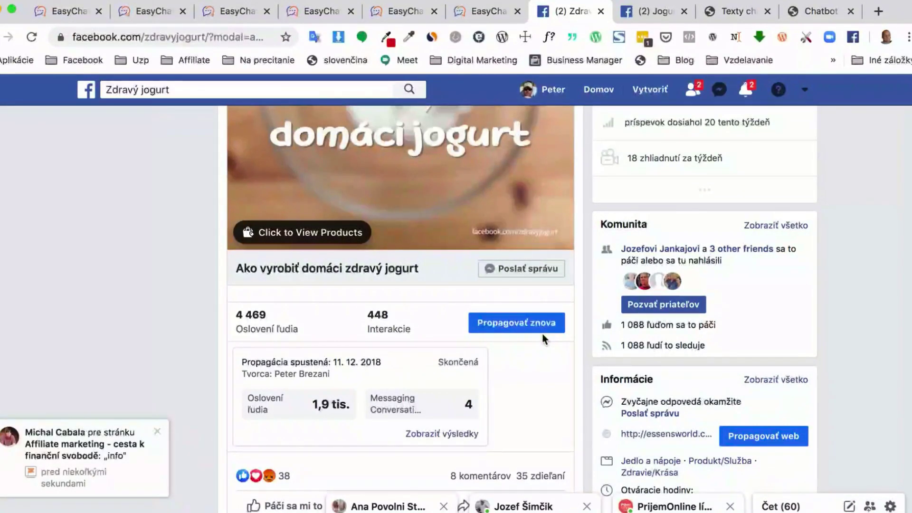
pyautogui.scroll(-2, 544, 338)
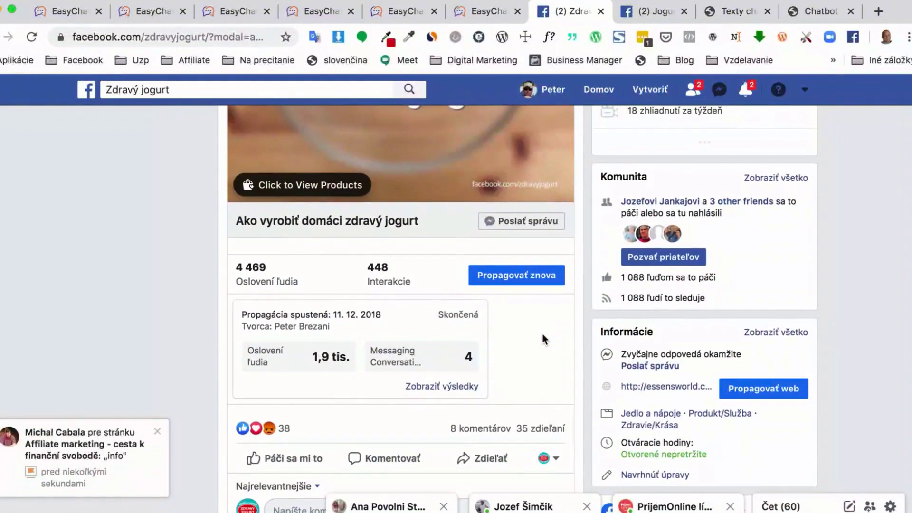
pyautogui.scroll(1, 542, 338)
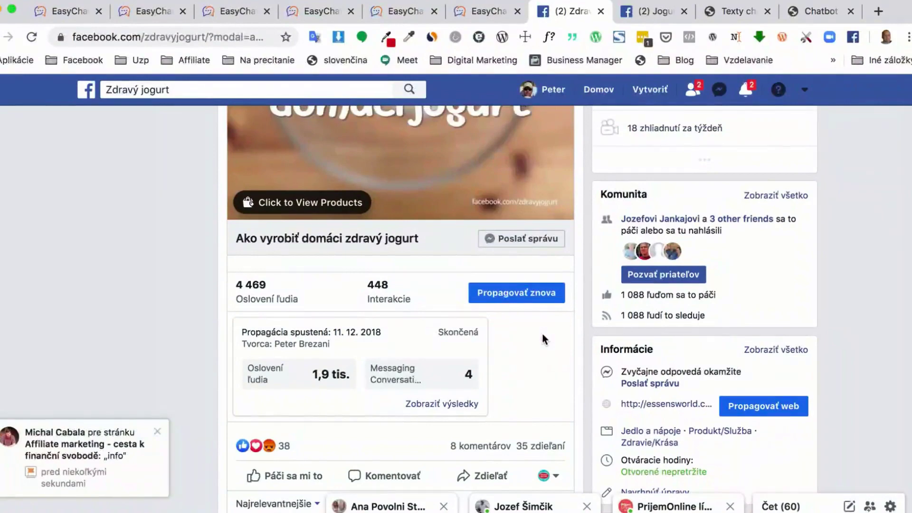
pyautogui.scroll(-5, 544, 338)
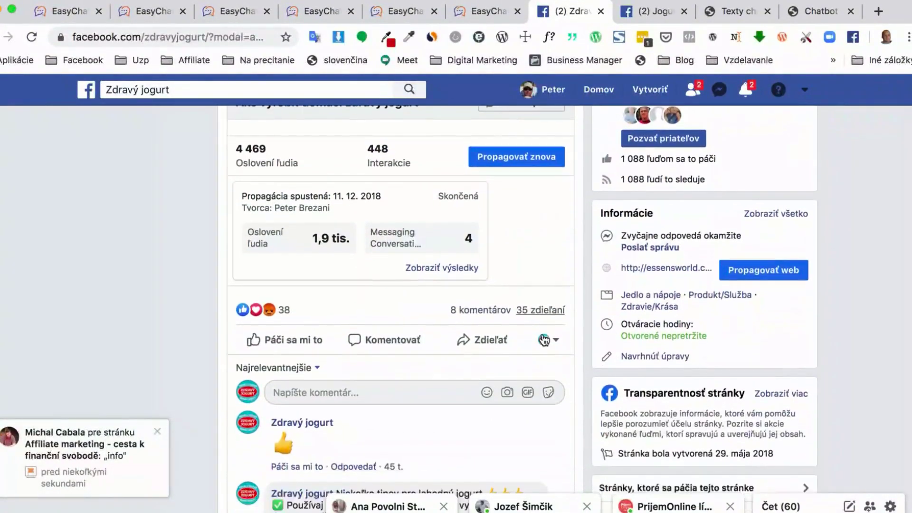
# Examine the Zdravý jogurt page's posts and read the full COLOSTRUM post, including its call to comment with the word jogurtovac
pyautogui.scroll(-18, 544, 338)
pyautogui.scroll(-6, 544, 340)
pyautogui.scroll(-3, 544, 339)
pyautogui.scroll(2, 544, 339)
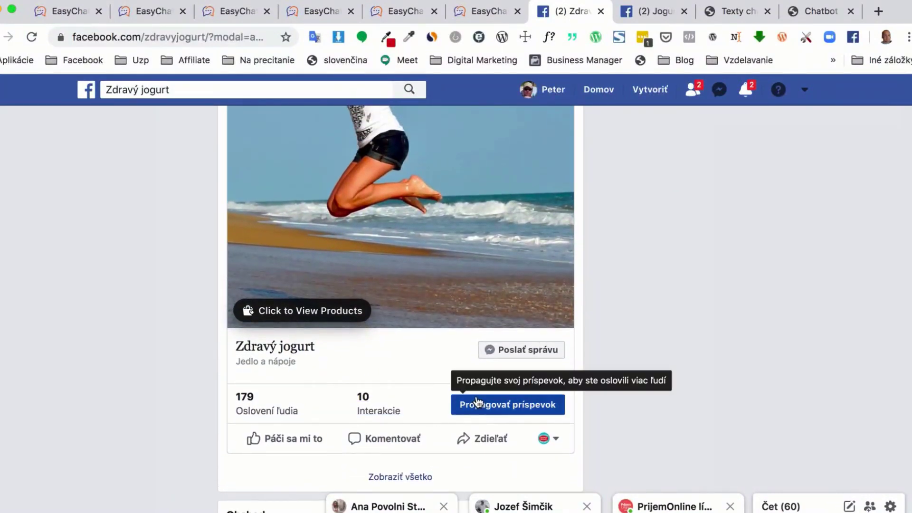
pyautogui.scroll(-13, 477, 402)
pyautogui.scroll(-15, 528, 399)
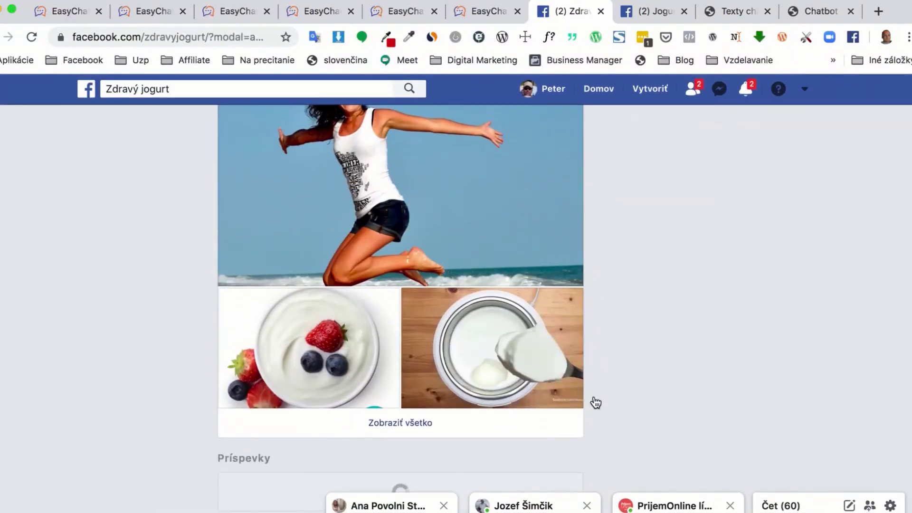
pyautogui.scroll(5, 618, 395)
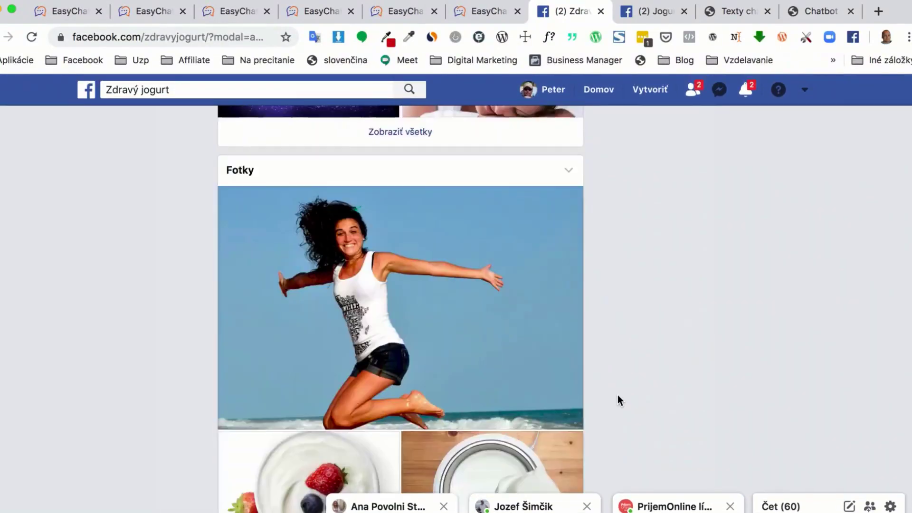
pyautogui.scroll(-15, 617, 395)
pyautogui.scroll(-20, 618, 396)
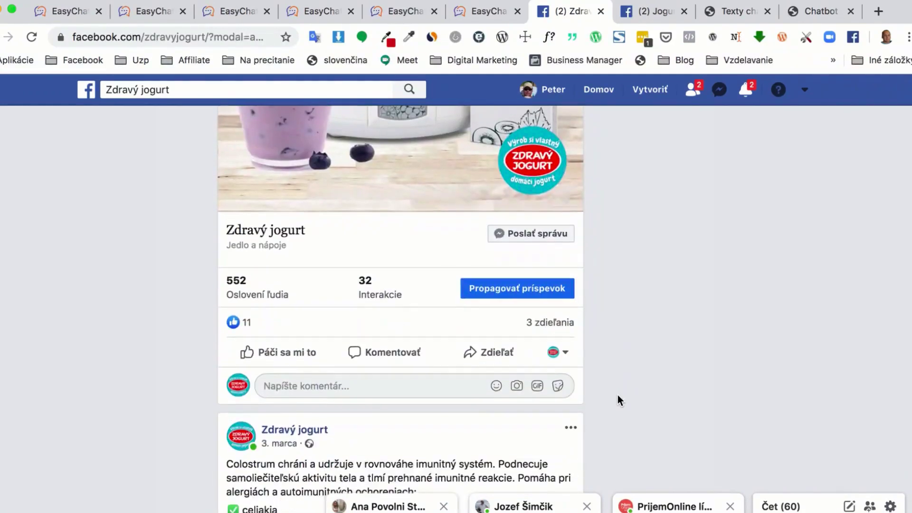
pyautogui.scroll(-7, 617, 399)
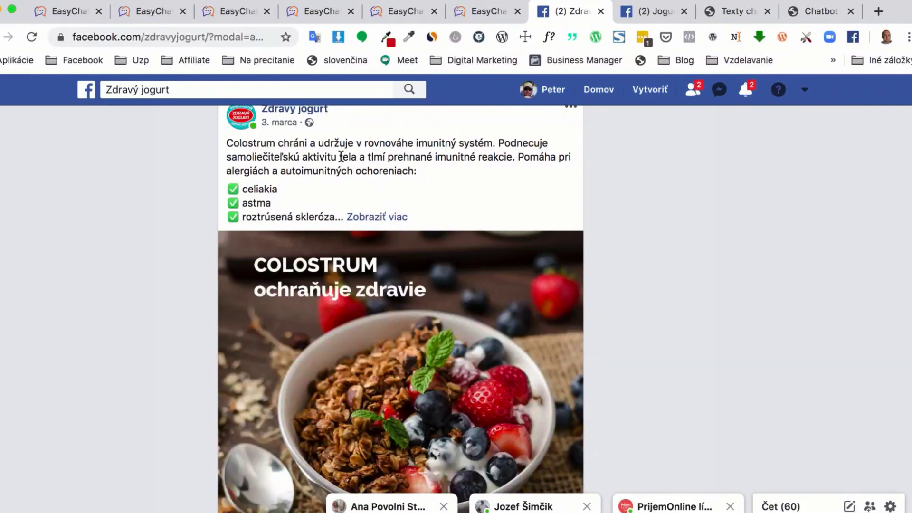
pyautogui.click(389, 217)
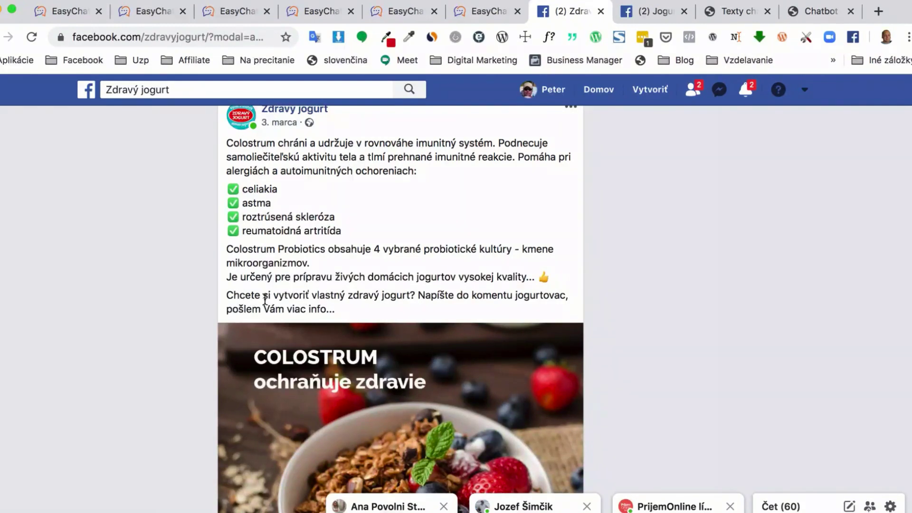
pyautogui.moveTo(227, 296); pyautogui.dragTo(408, 296)
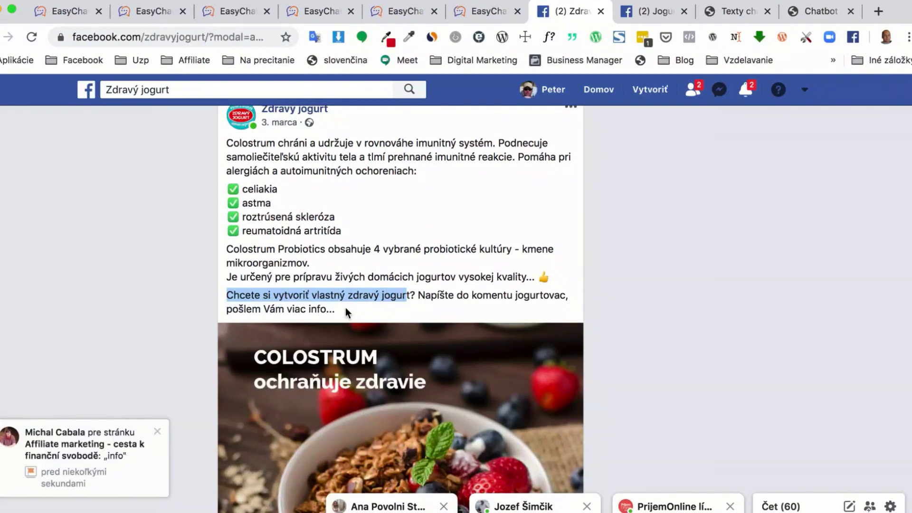
pyautogui.scroll(-3, 346, 307)
pyautogui.scroll(2, 348, 311)
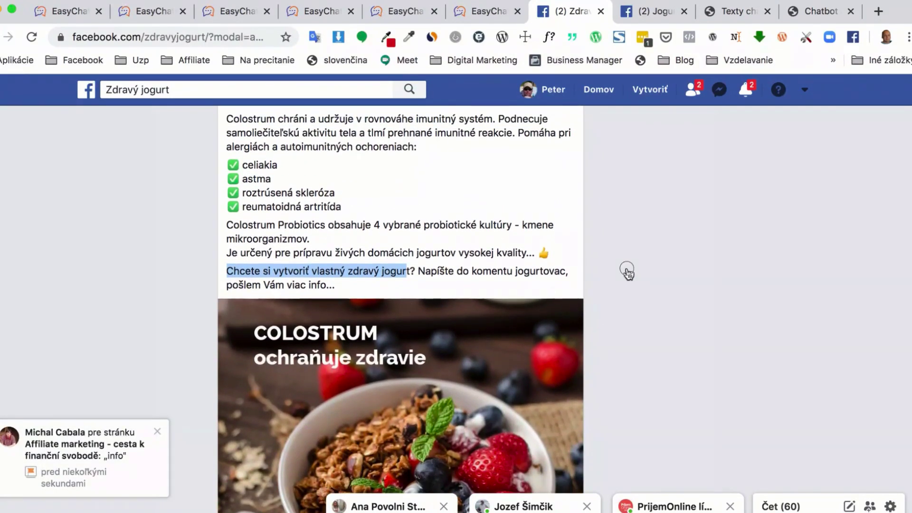
pyautogui.click(613, 274)
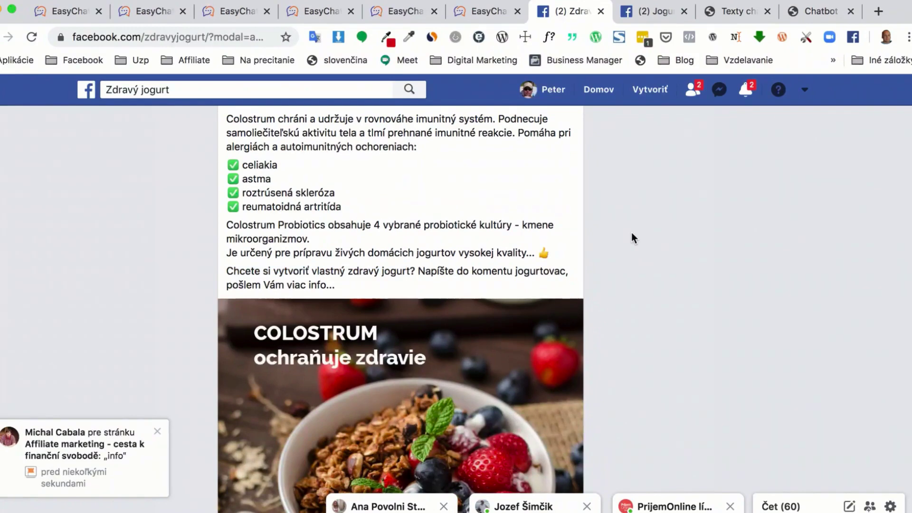
# Switch to EasyChat and start a new auto-reply template under Šablóna odpovede in the comment automation section
pyautogui.click(485, 12)
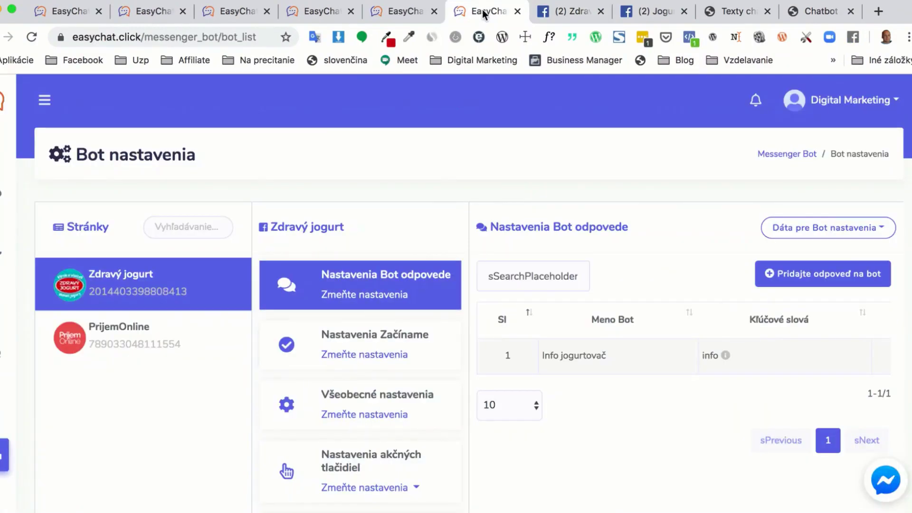
pyautogui.moveTo(12, 313)
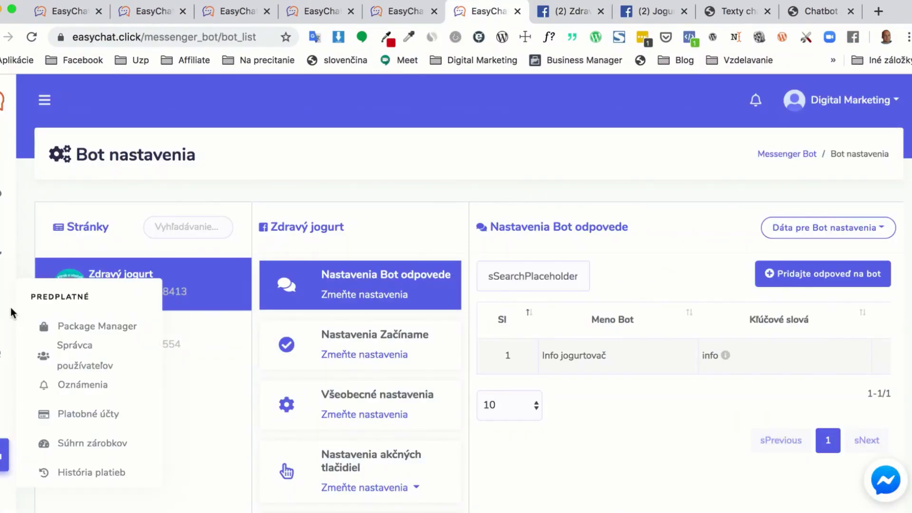
pyautogui.click(3, 455)
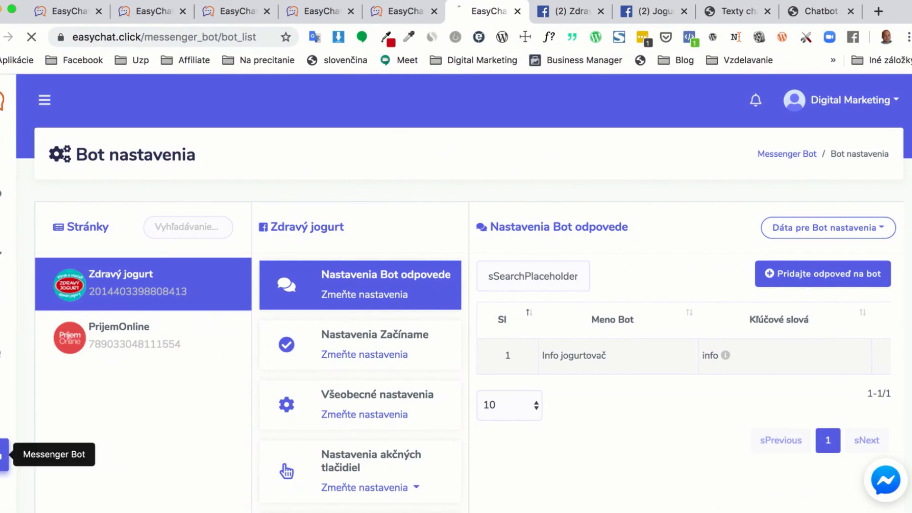
pyautogui.scroll(-3, 56, 411)
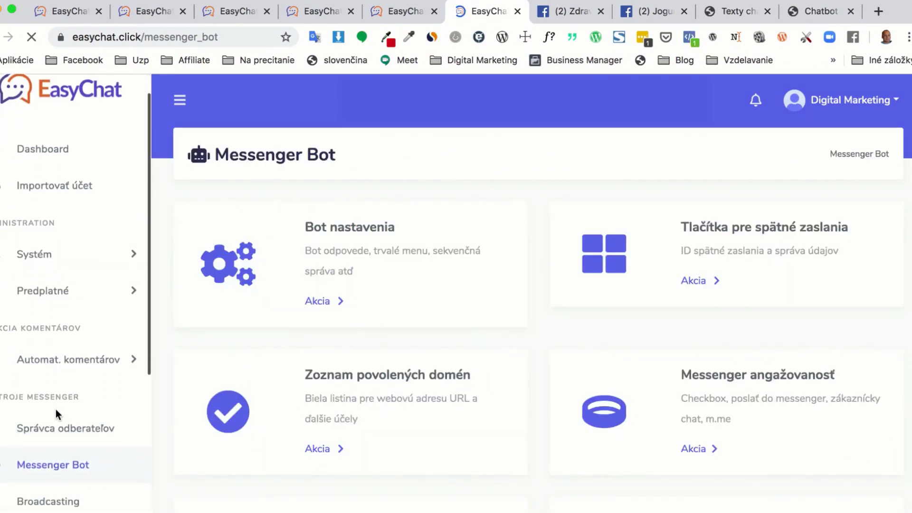
pyautogui.scroll(-1, 56, 415)
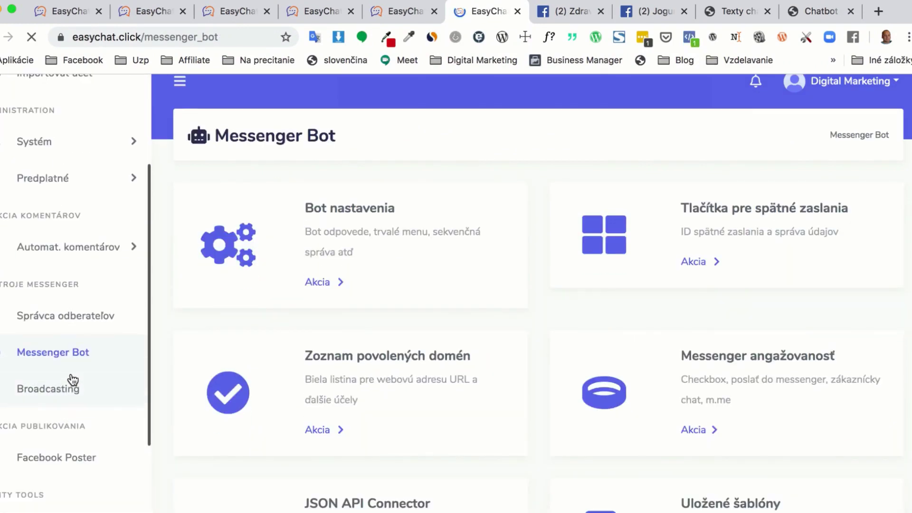
pyautogui.click(59, 251)
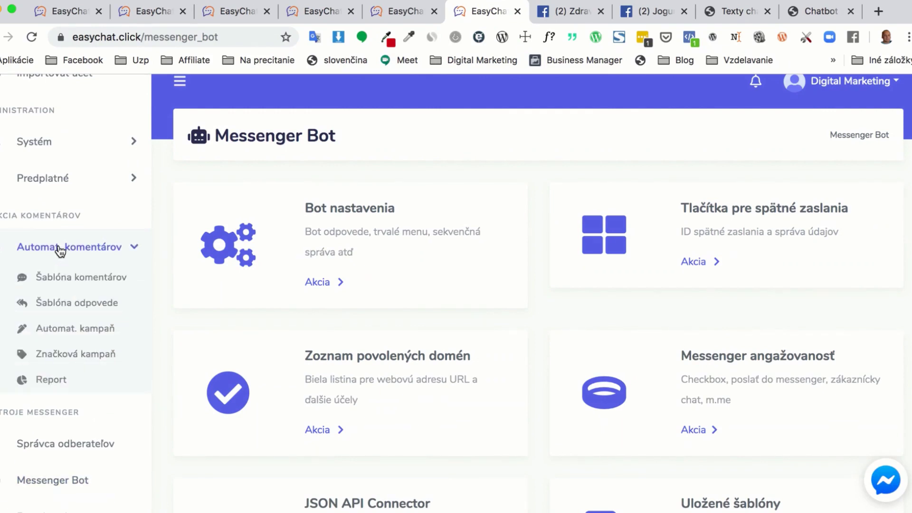
pyautogui.click(73, 303)
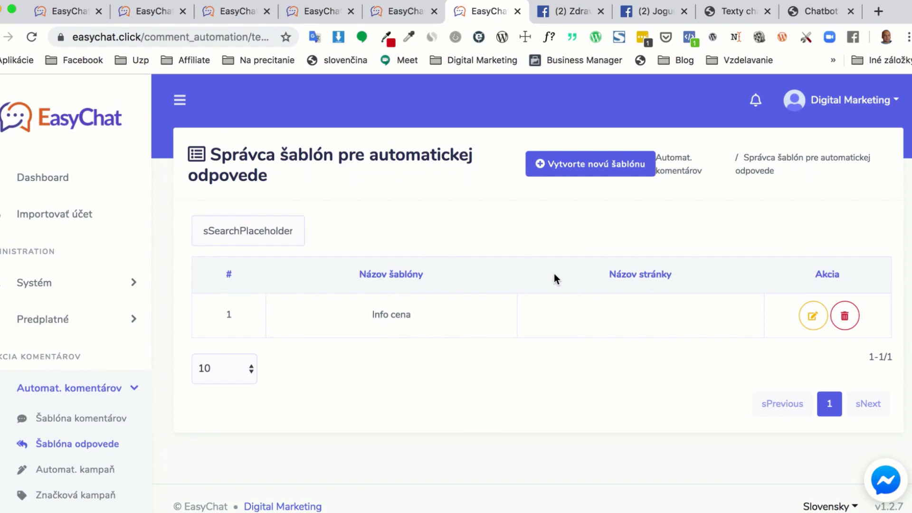
pyautogui.click(568, 169)
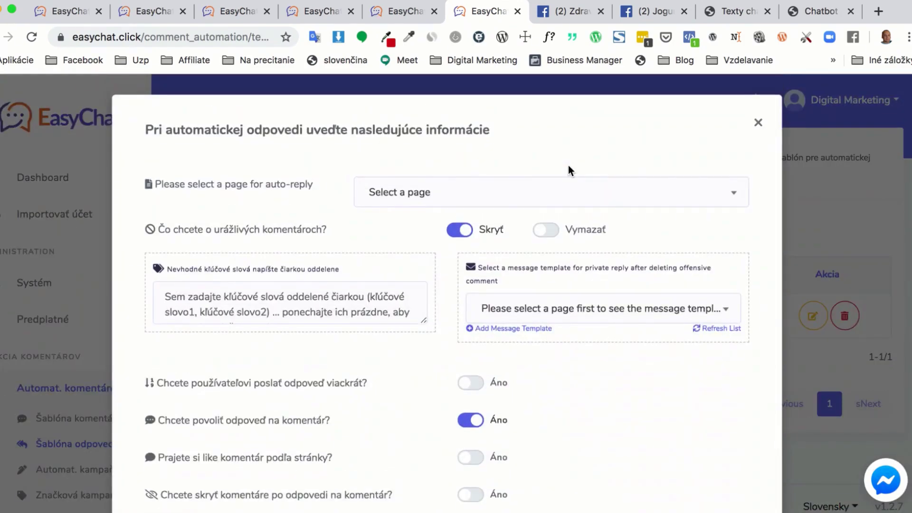
# Assign the template to the Zdravý jogurt page, enable repeated replies to a user, and choose Poslať správu filtrovaním slova / vety
pyautogui.scroll(-1, 645, 234)
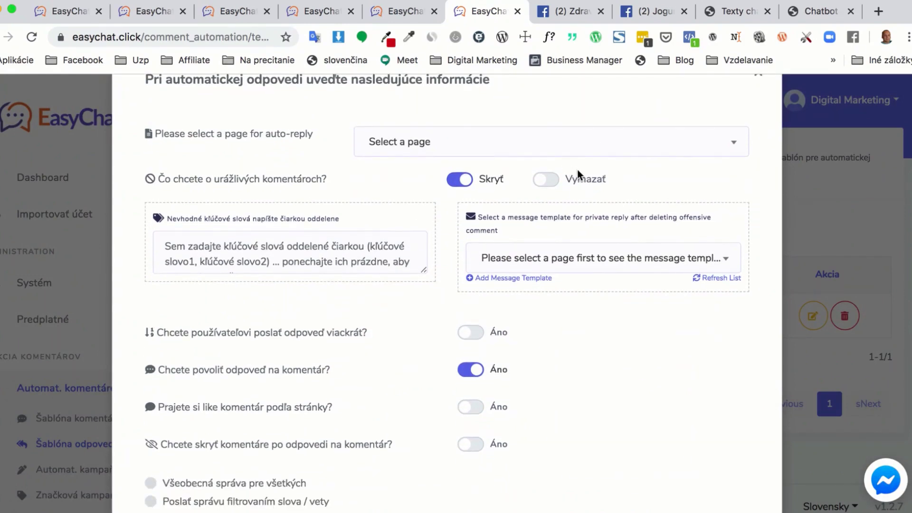
pyautogui.click(577, 150)
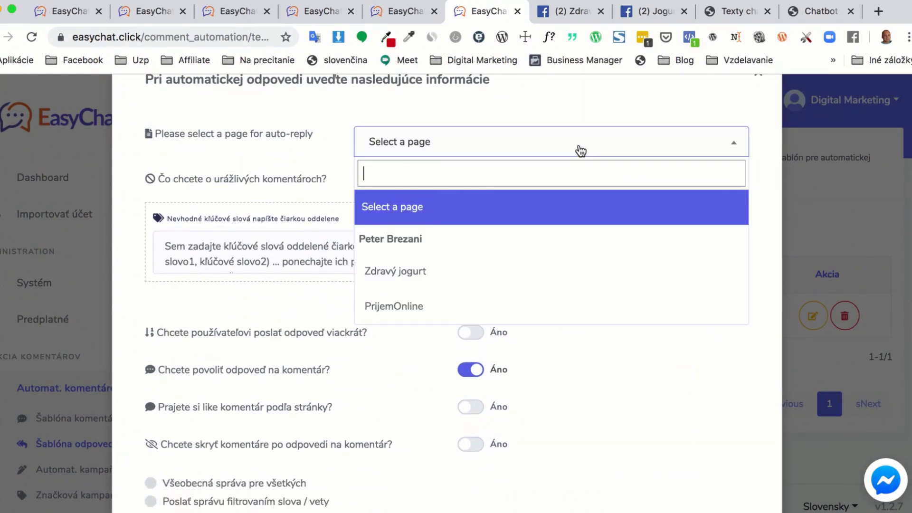
pyautogui.click(413, 273)
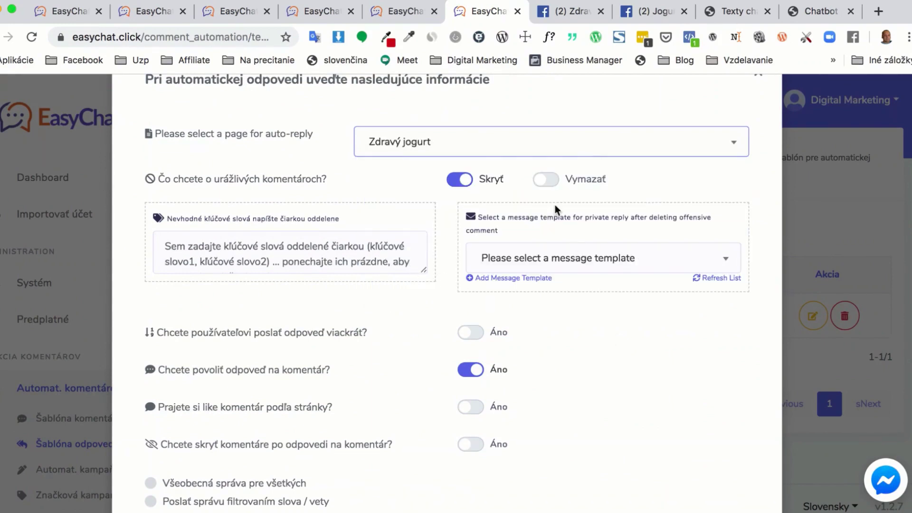
pyautogui.scroll(-3, 573, 326)
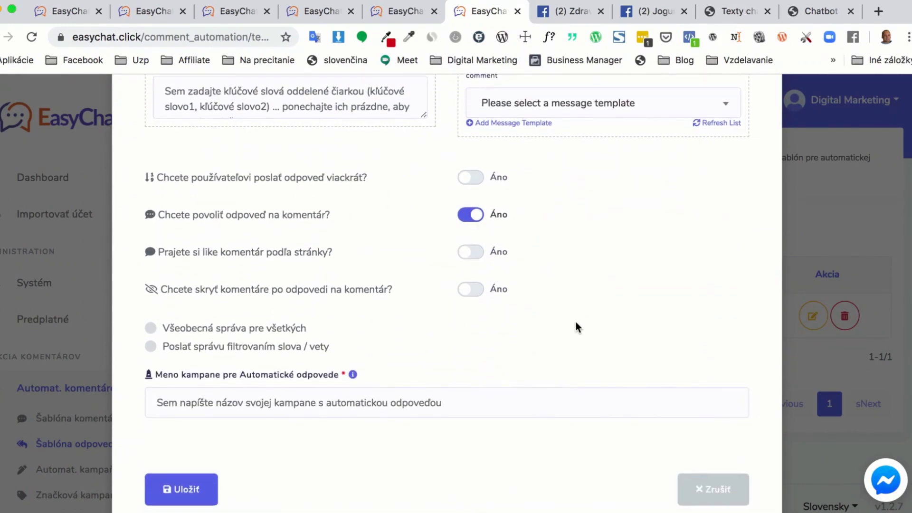
pyautogui.scroll(-1, 576, 325)
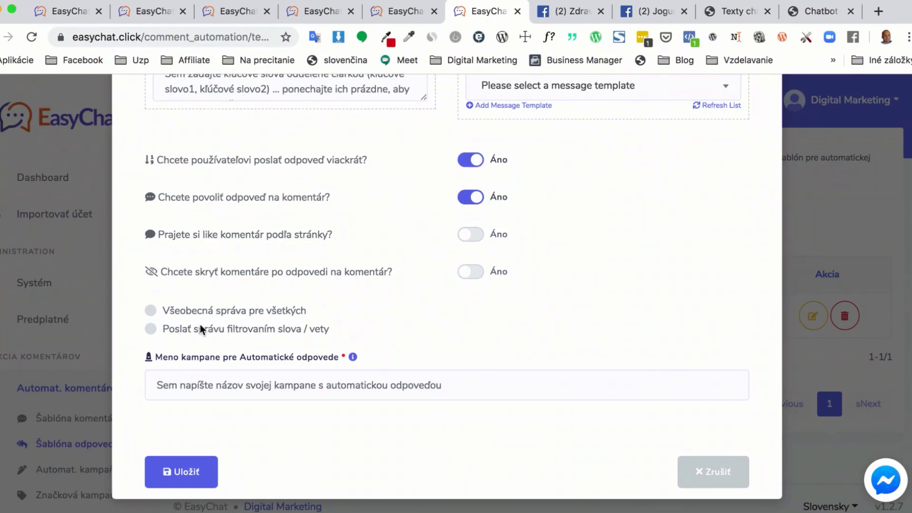
pyautogui.click(151, 328)
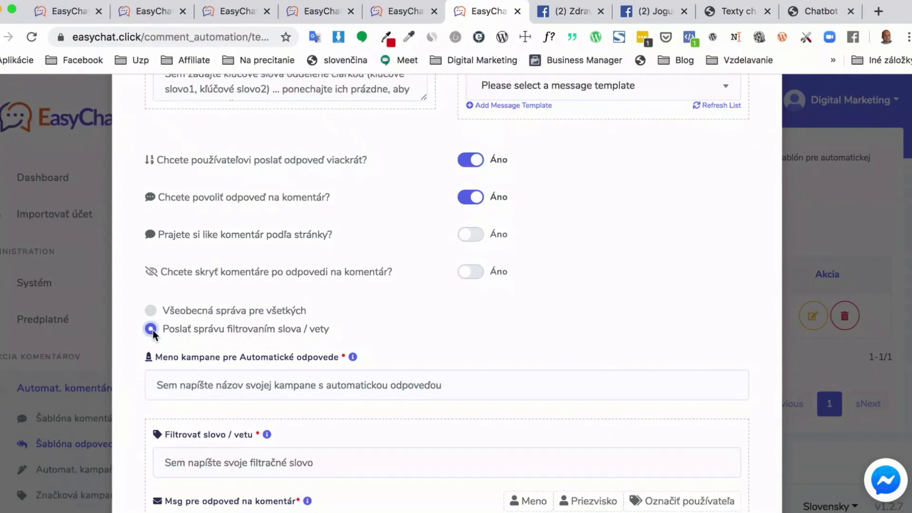
# Name the auto-reply campaign Info jogurtovac and set its filter word to jogurtovac
pyautogui.scroll(-2, 196, 346)
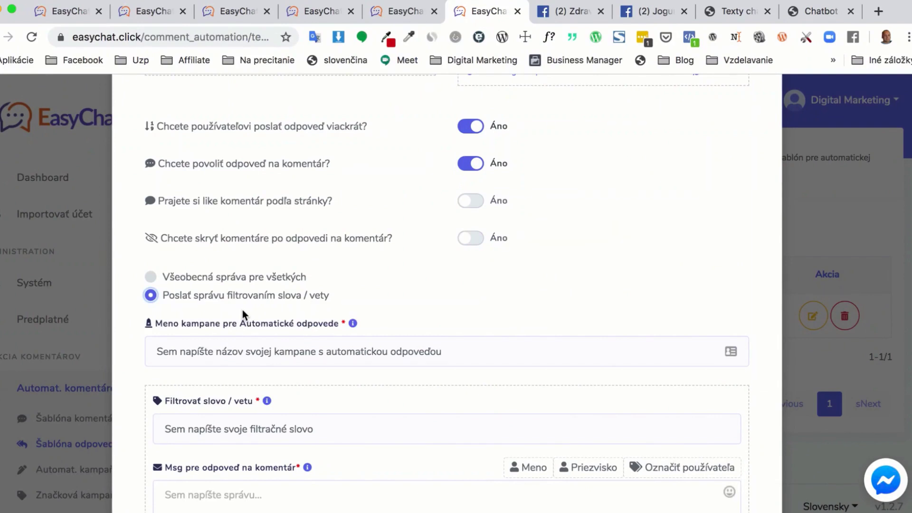
pyautogui.scroll(-3, 242, 310)
pyautogui.click(226, 292)
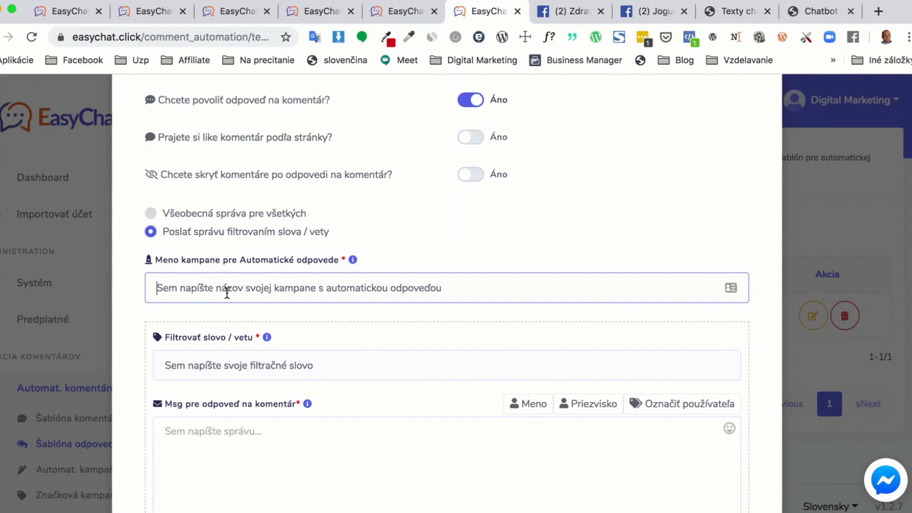
pyautogui.write('Info ')
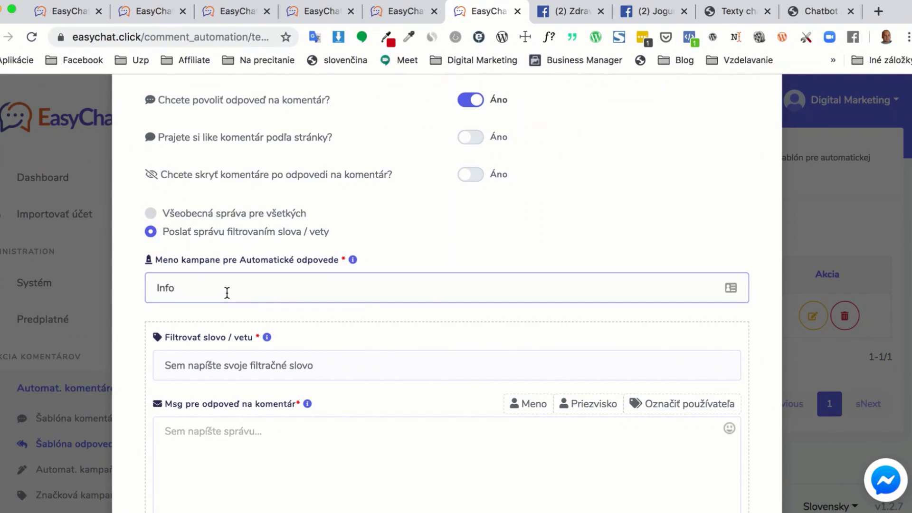
pyautogui.write('jogurtovac')
pyautogui.click(206, 368)
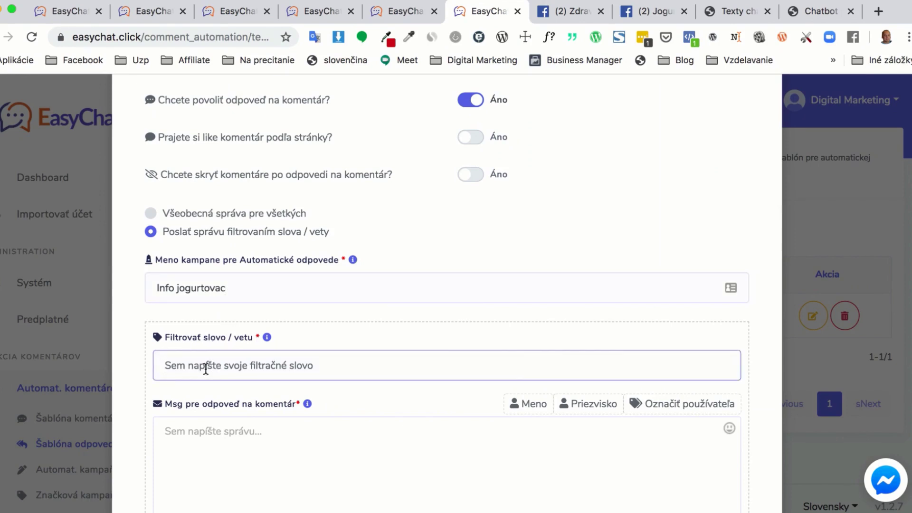
pyautogui.write('jogurtova')
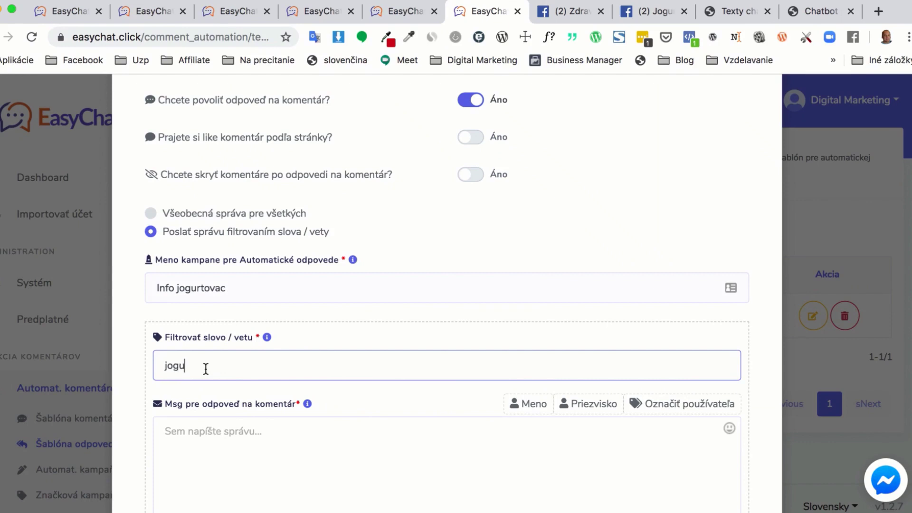
pyautogui.write('c')
# Copy the "Ahoj #LEAD_USER_FIRST_NAME#, ďakujeme za záujem..." paragraph from the Texty chatbot PDF into the template's comment reply message
pyautogui.scroll(-3, 212, 366)
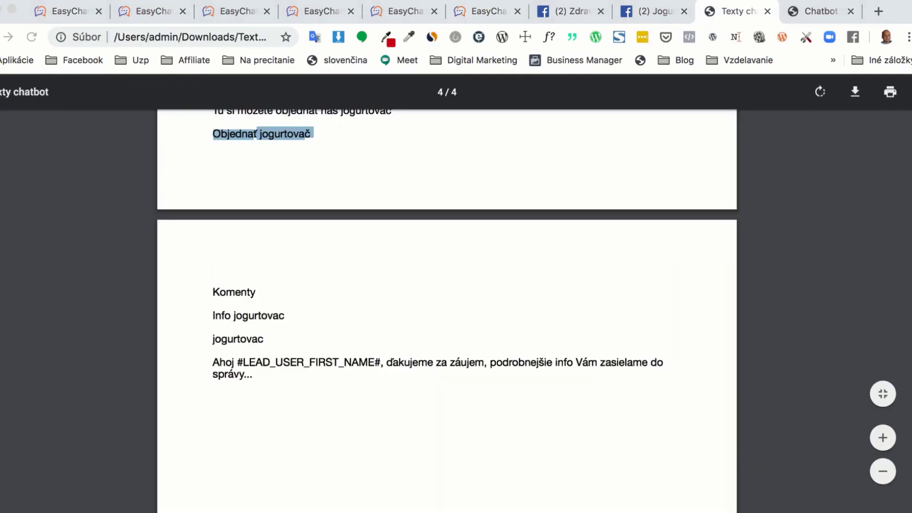
pyautogui.scroll(-2, 256, 342)
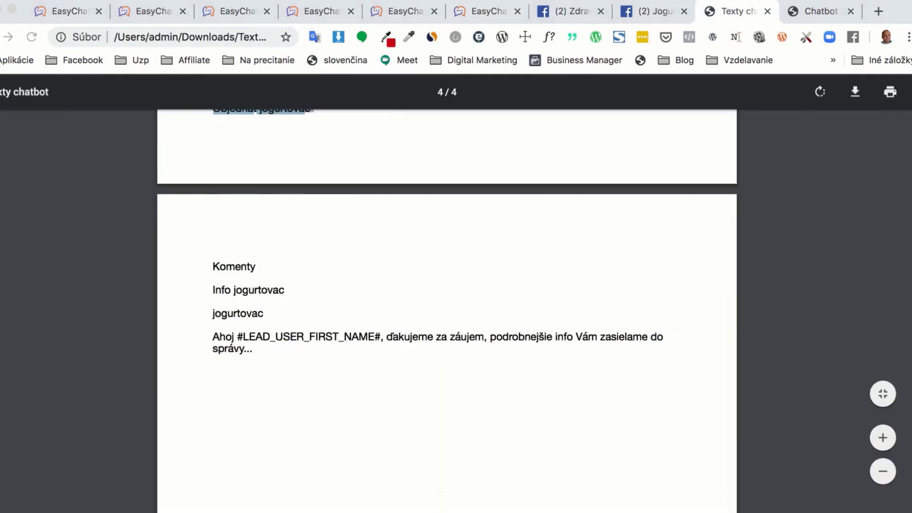
pyautogui.click(252, 343)
pyautogui.moveTo(259, 343); pyautogui.dragTo(210, 328)
pyautogui.press('super+c')
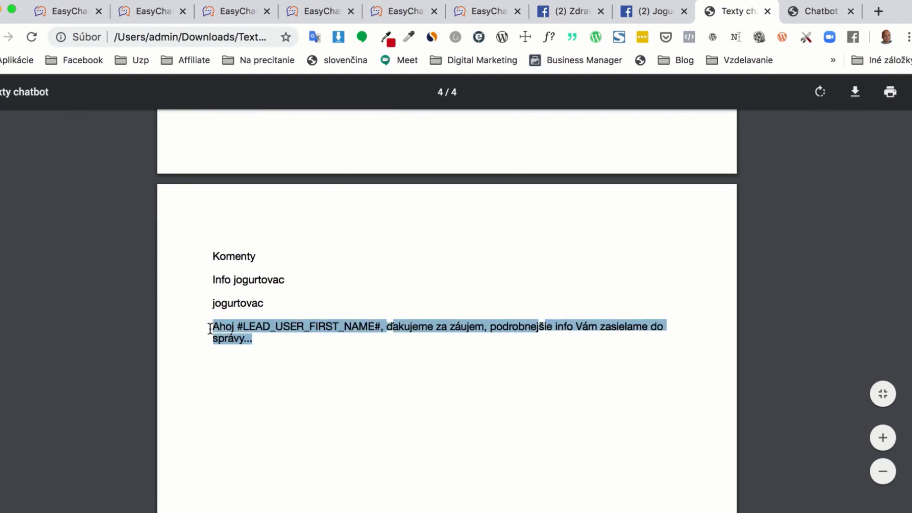
pyautogui.click(494, 12)
pyautogui.scroll(-3, 309, 364)
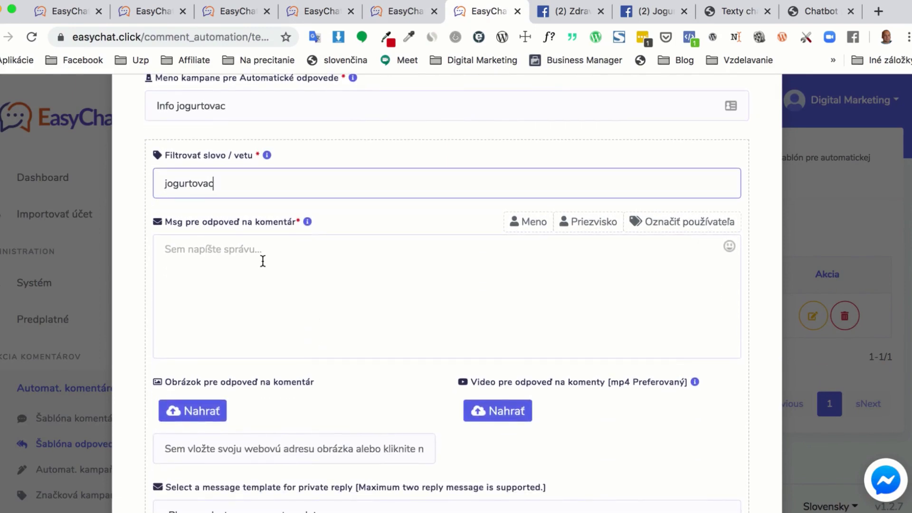
pyautogui.click(235, 252)
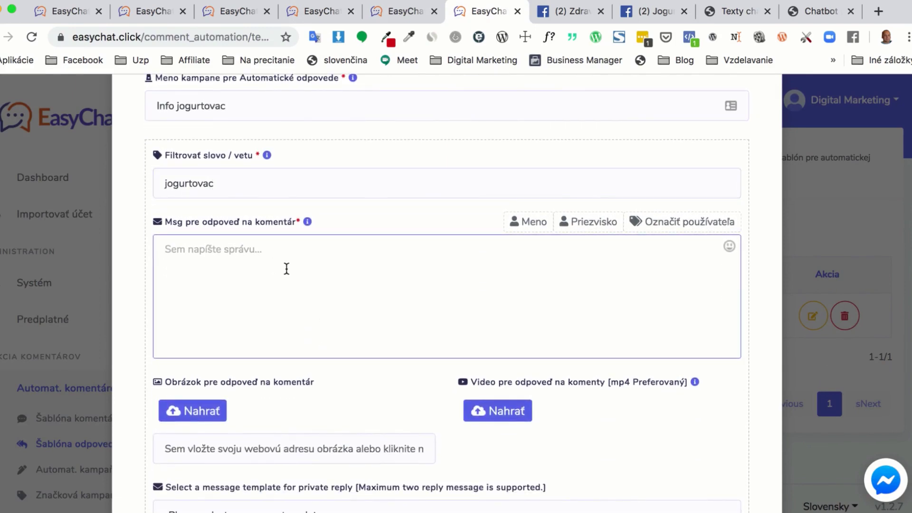
pyautogui.press('super+v')
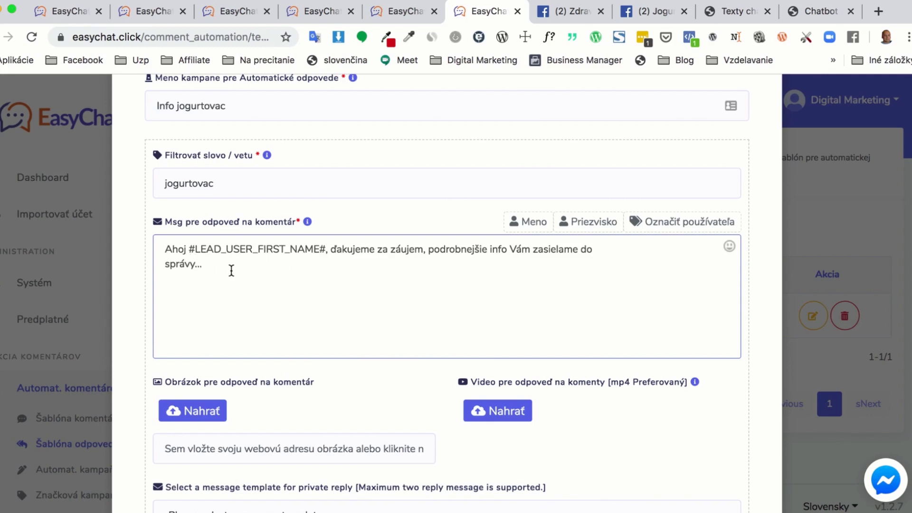
pyautogui.scroll(-5, 229, 269)
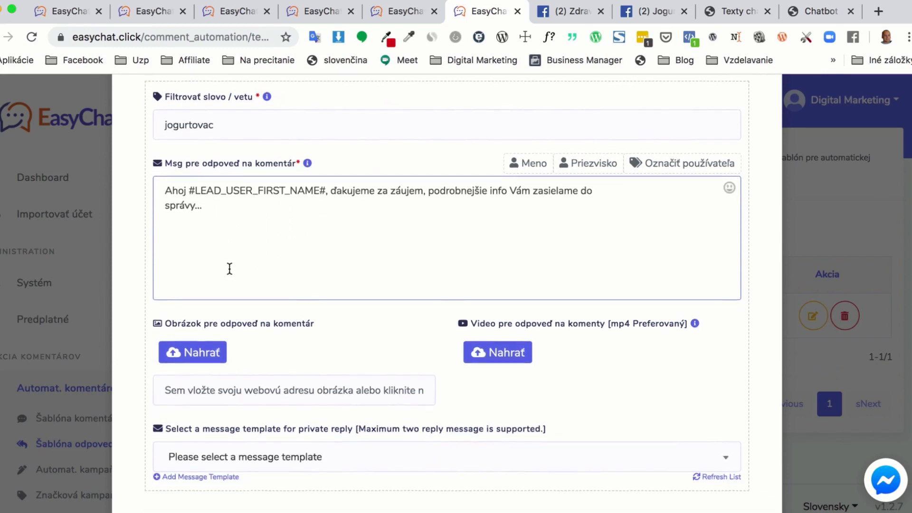
# Choose Ako vyrobím jogurt [otazka1] as the message template for the private reply to matching comments
pyautogui.scroll(-5, 229, 269)
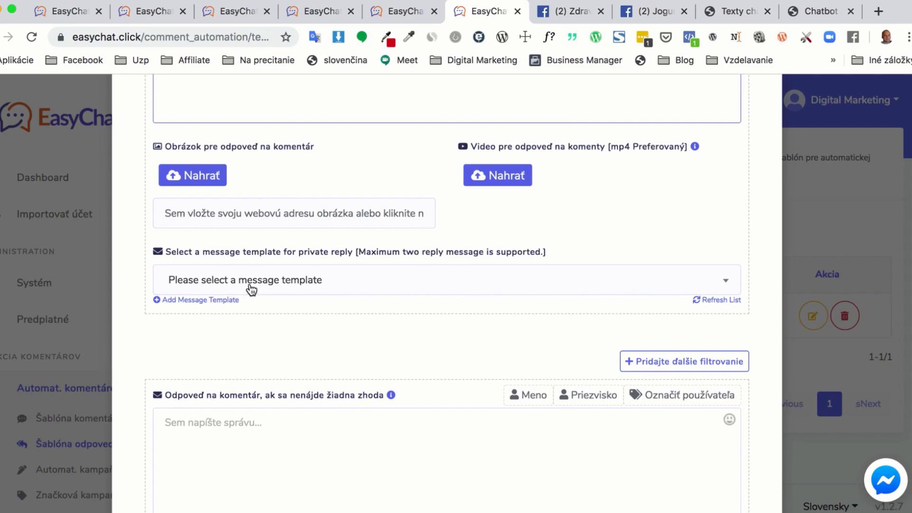
pyautogui.click(350, 286)
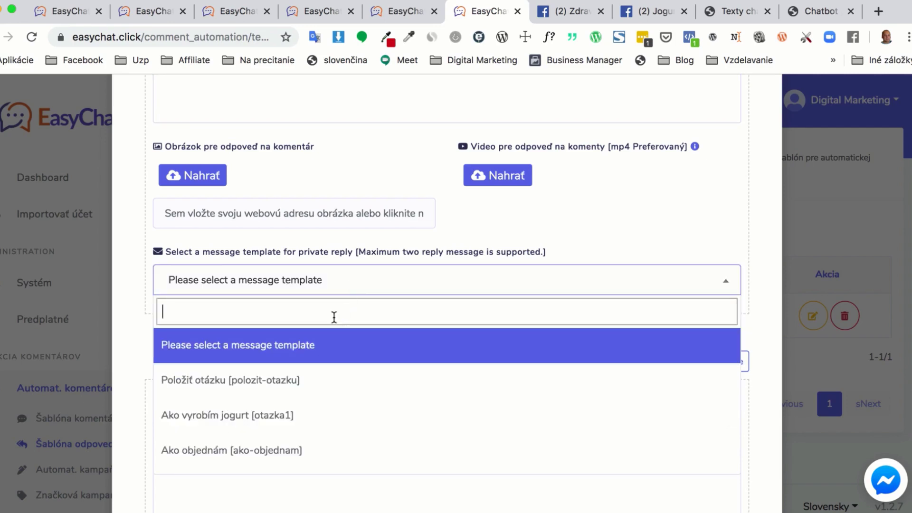
pyautogui.scroll(-1, 328, 396)
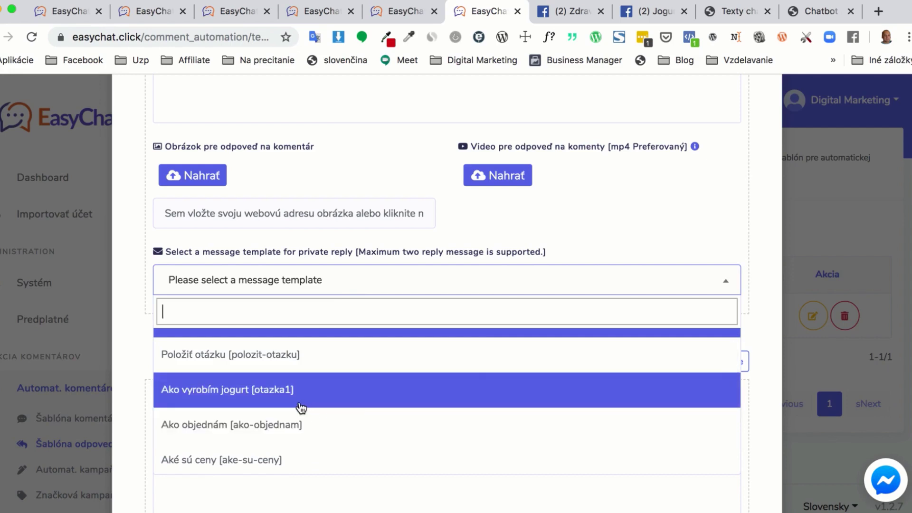
pyautogui.scroll(-1, 285, 408)
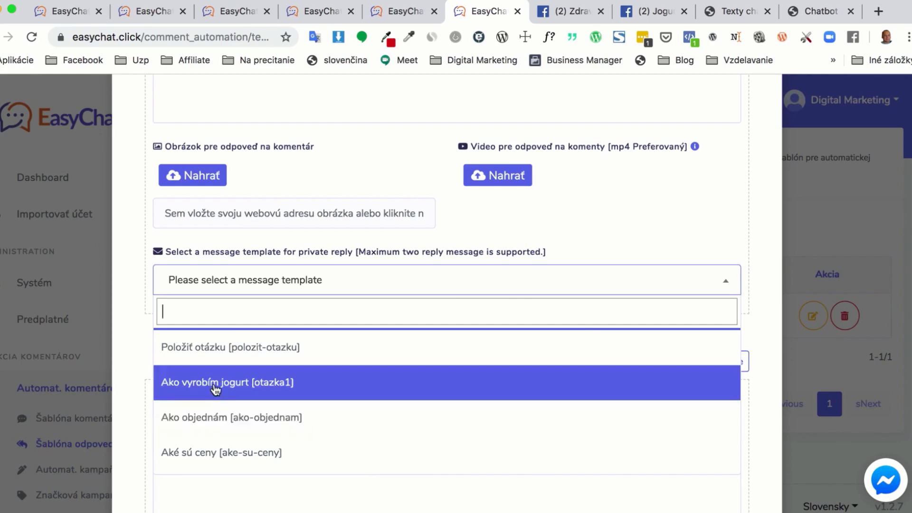
pyautogui.click(214, 384)
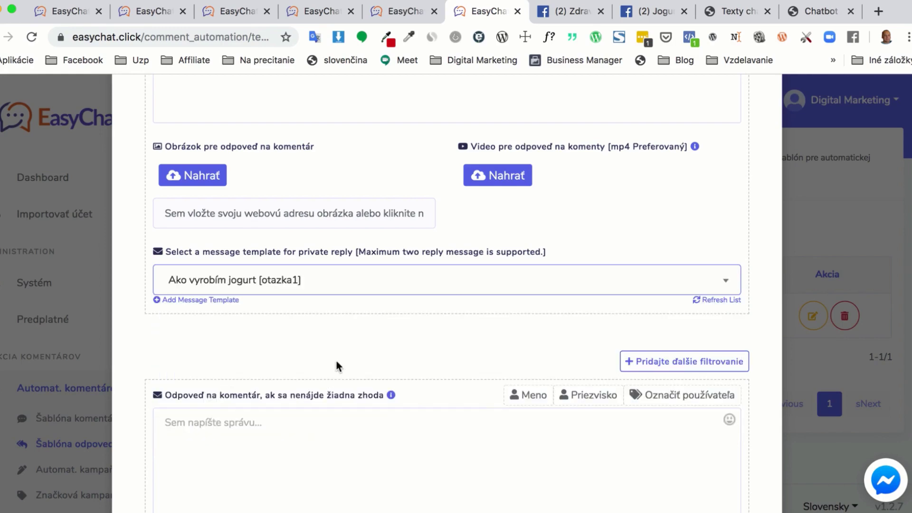
# Review the reply template's filter word, comment reply and private reply settings, and save the template
pyautogui.scroll(-7, 336, 367)
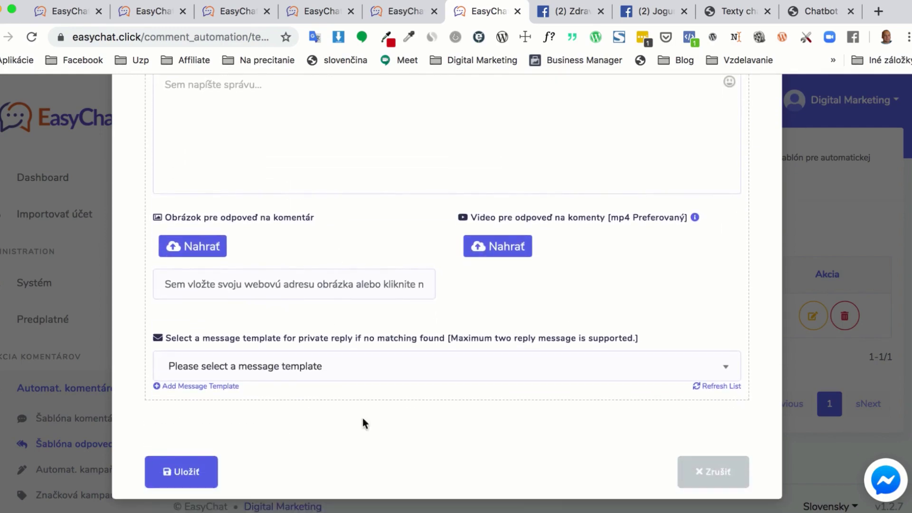
pyautogui.scroll(7, 362, 379)
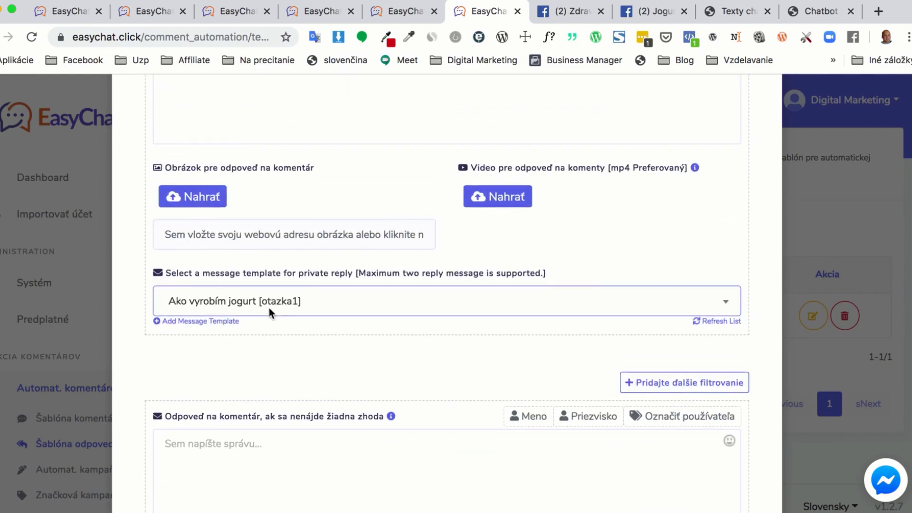
pyautogui.scroll(4, 298, 327)
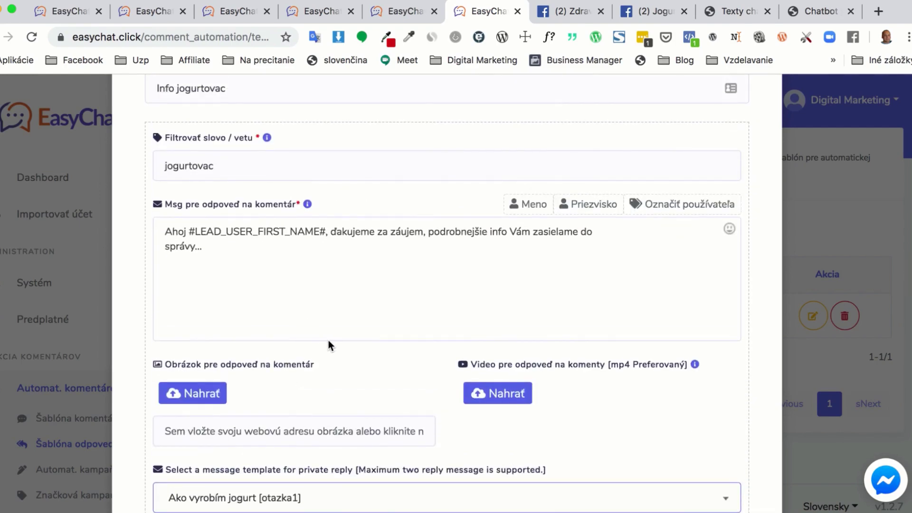
pyautogui.scroll(-6, 329, 340)
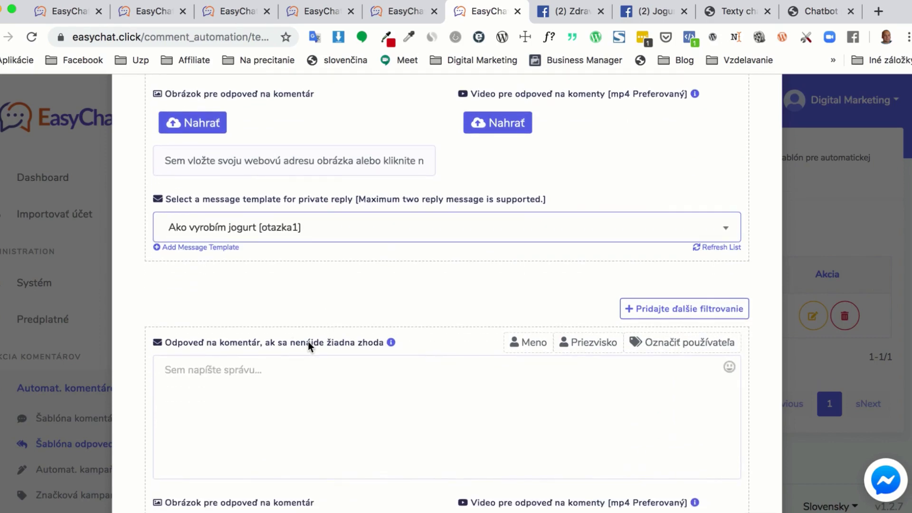
pyautogui.scroll(1, 307, 341)
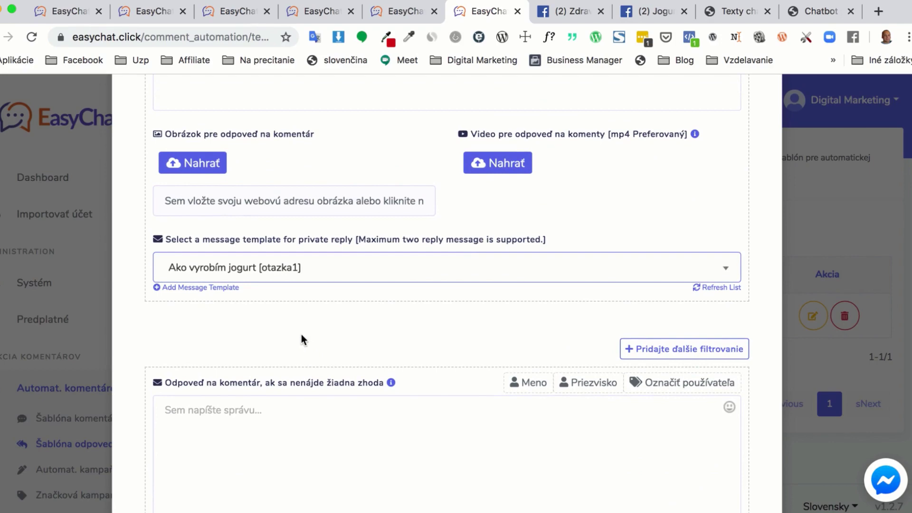
pyautogui.scroll(-7, 306, 341)
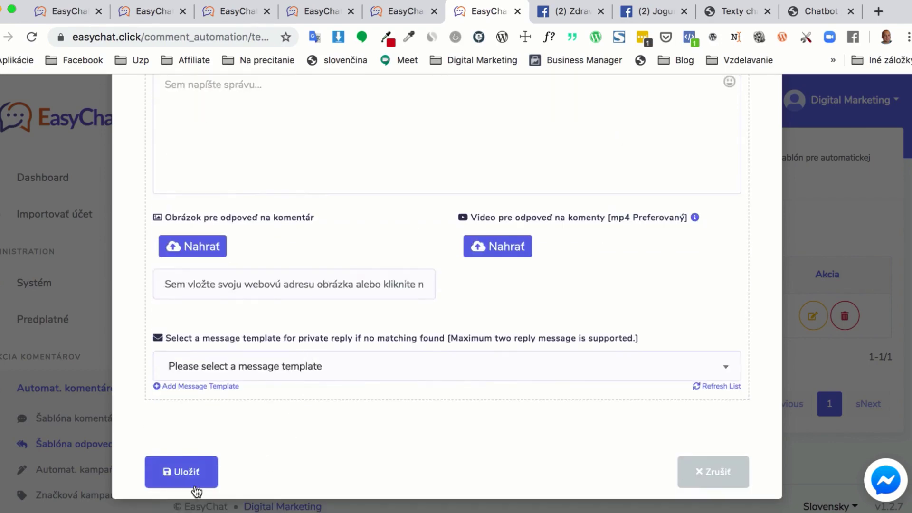
pyautogui.click(195, 490)
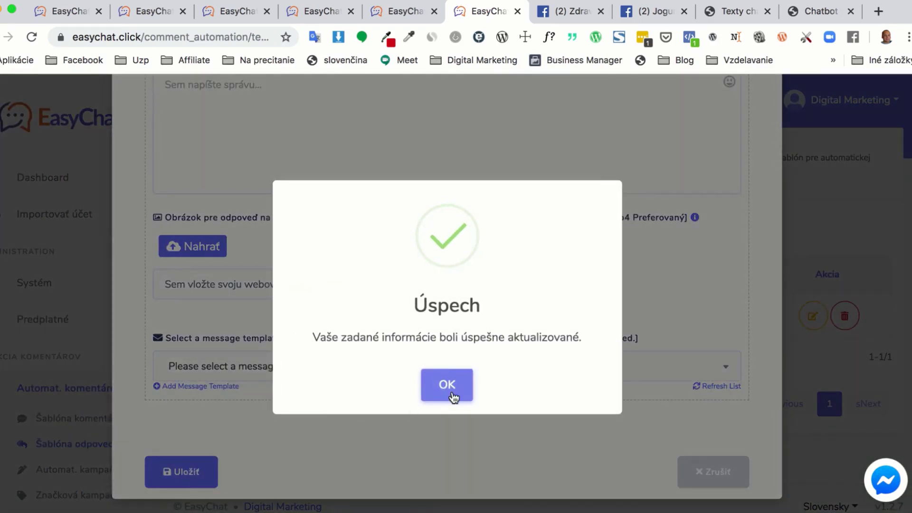
pyautogui.click(452, 395)
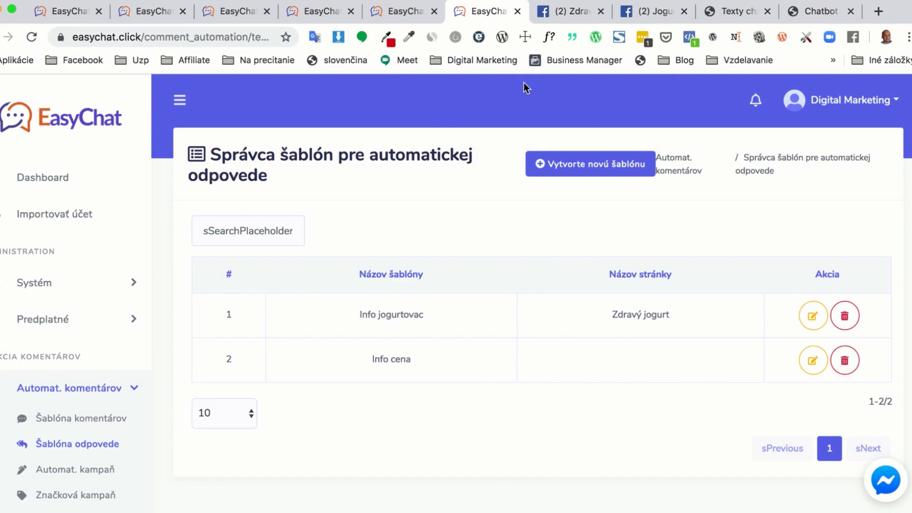
# Open Automat. kampaň and find the Zdravý jogurt post about Colostrum with the berry bowl image, checking it against the Facebook page
pyautogui.click(581, 13)
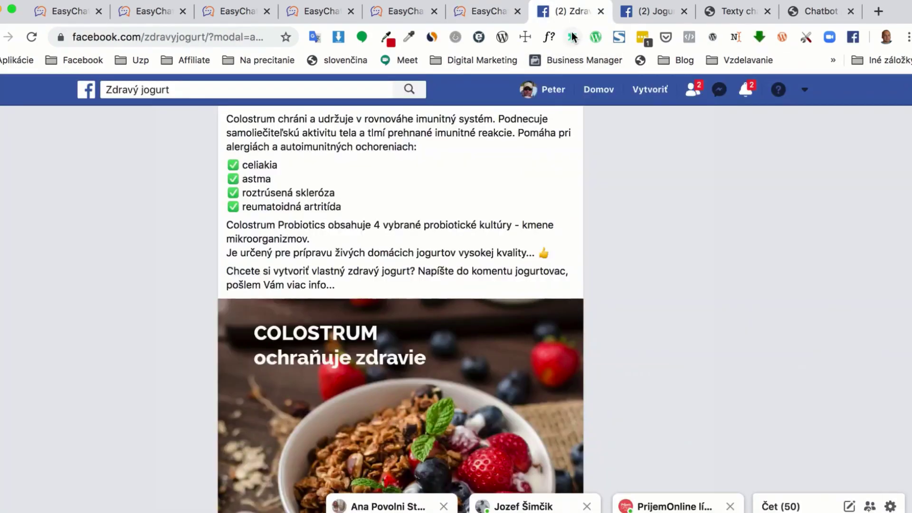
pyautogui.click(488, 12)
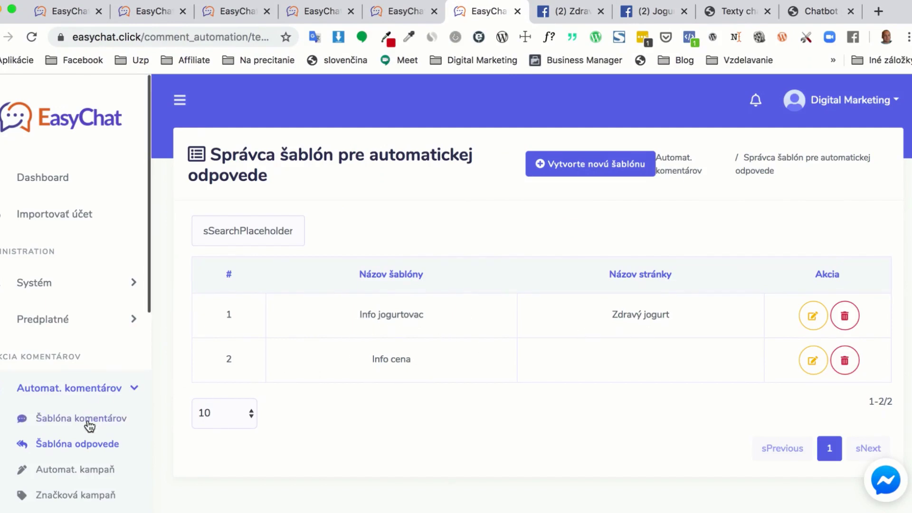
pyautogui.scroll(-5, 81, 442)
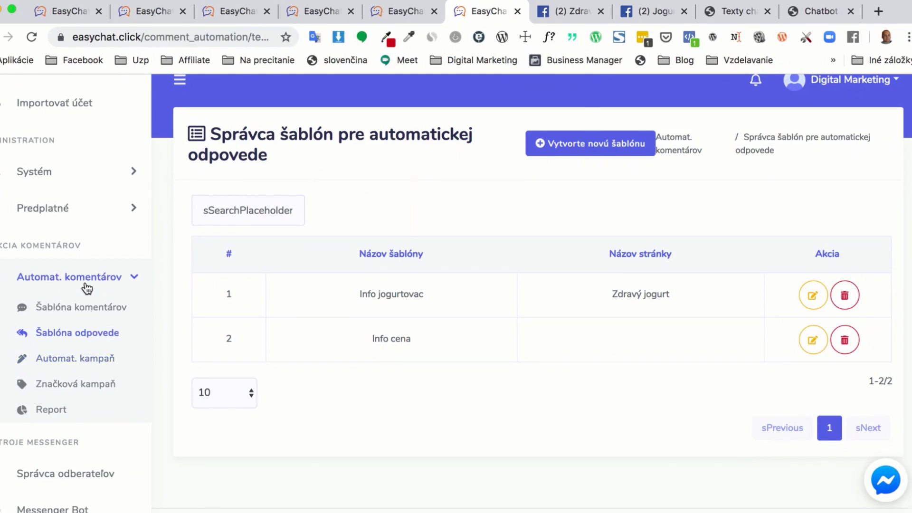
pyautogui.click(76, 356)
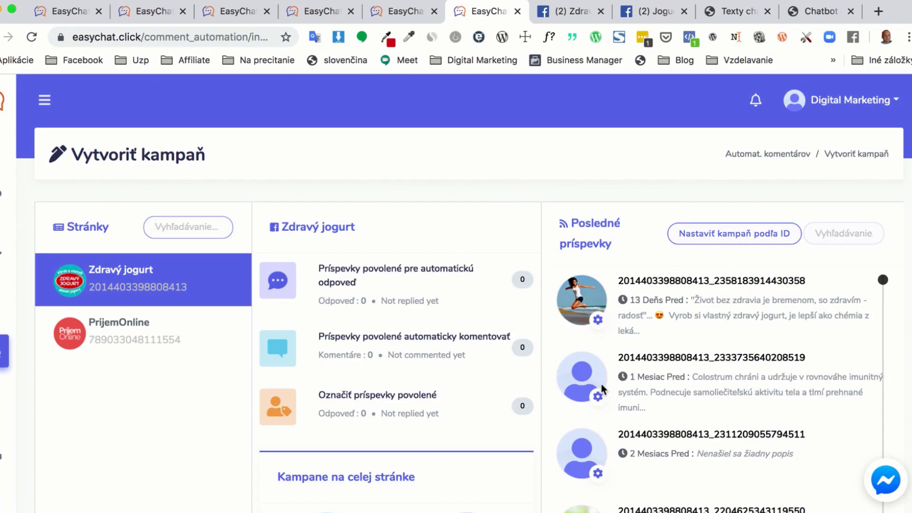
pyautogui.scroll(-2, 600, 383)
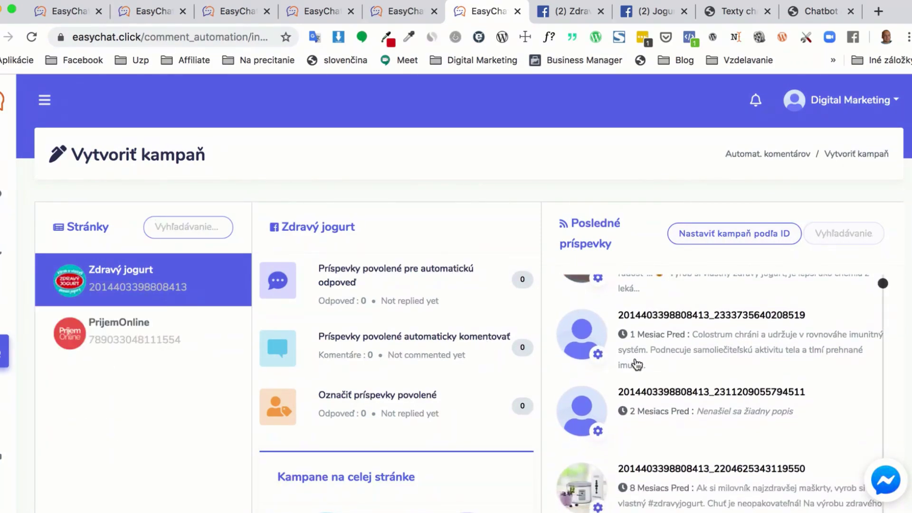
pyautogui.scroll(-7, 627, 375)
pyautogui.scroll(-1, 633, 394)
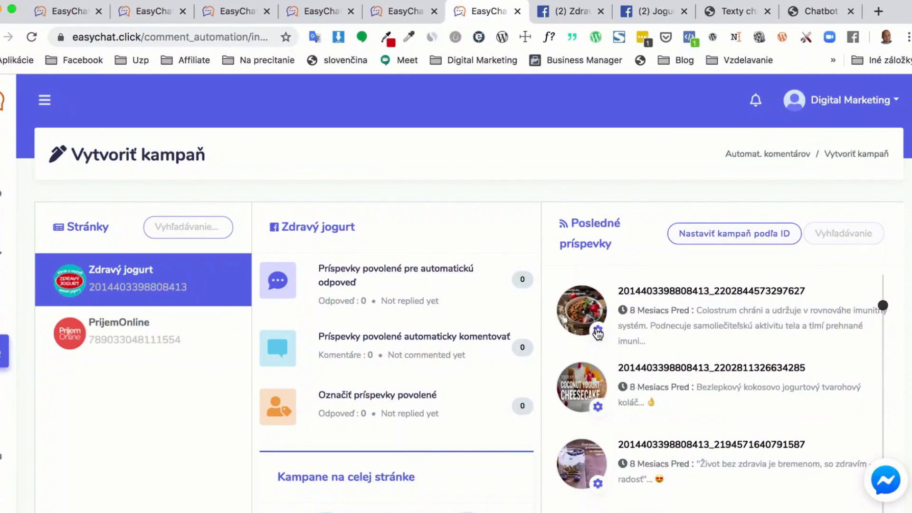
pyautogui.click(587, 16)
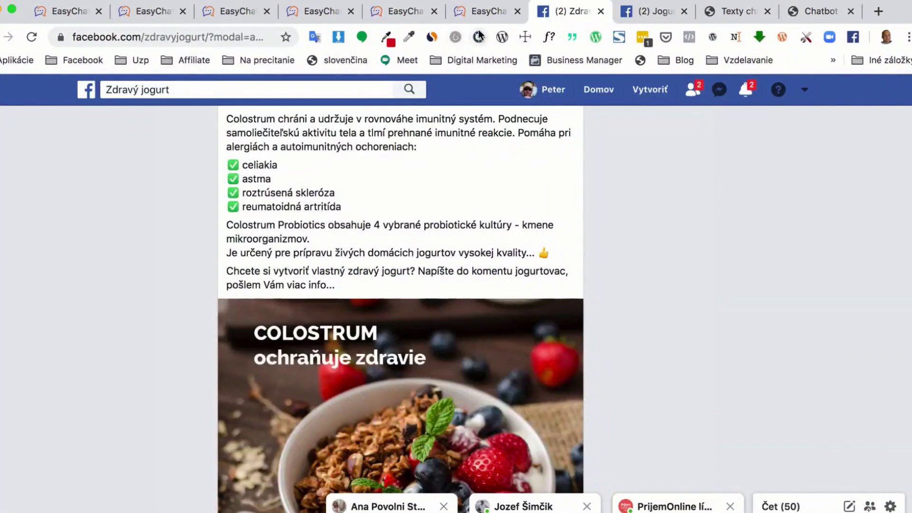
pyautogui.click(480, 12)
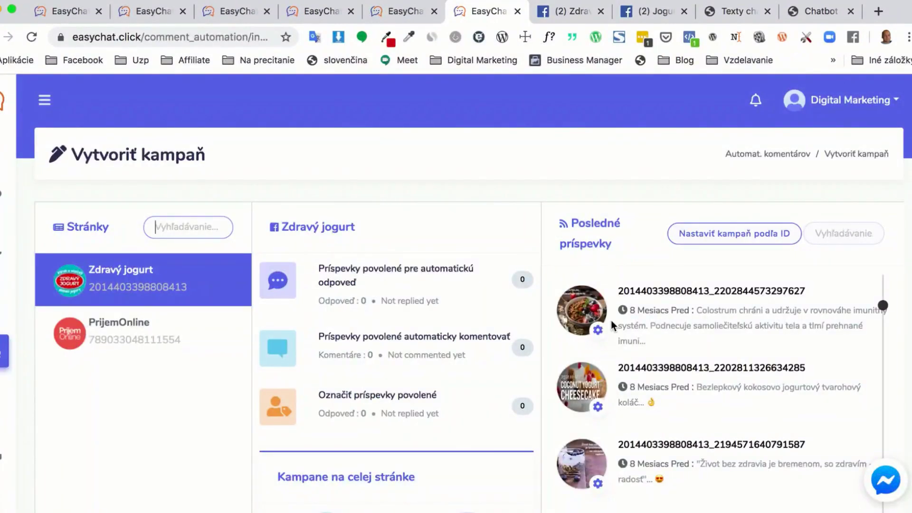
# Enable the automatic reply on the Colostrum post using the saved template Info jogurtovac
pyautogui.click(597, 330)
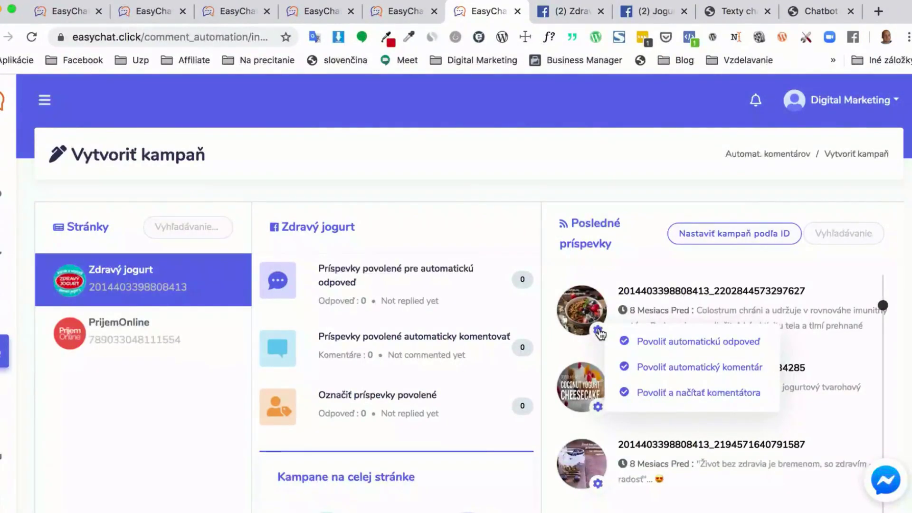
pyautogui.click(673, 347)
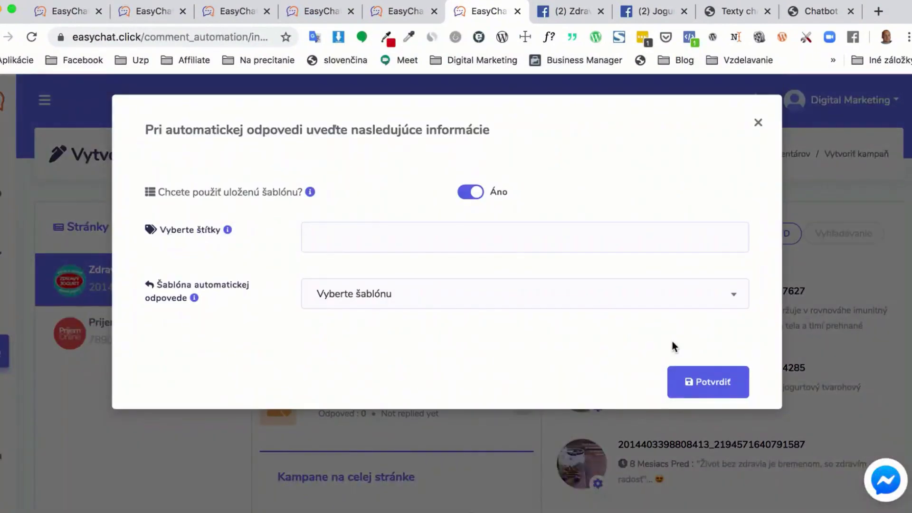
pyautogui.click(498, 303)
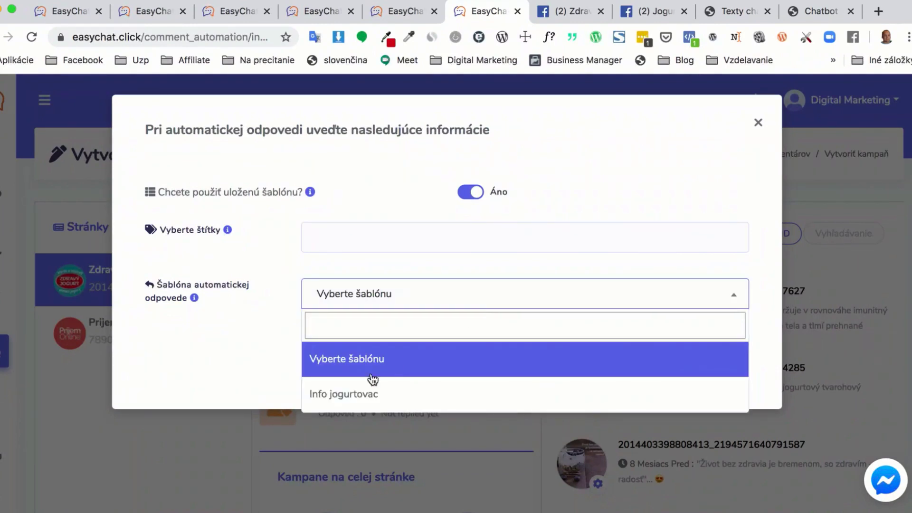
pyautogui.click(362, 396)
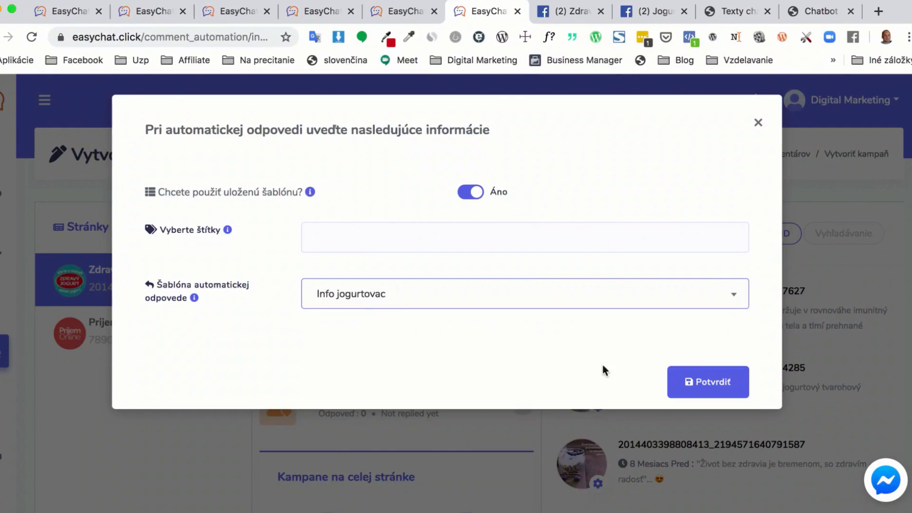
pyautogui.click(687, 379)
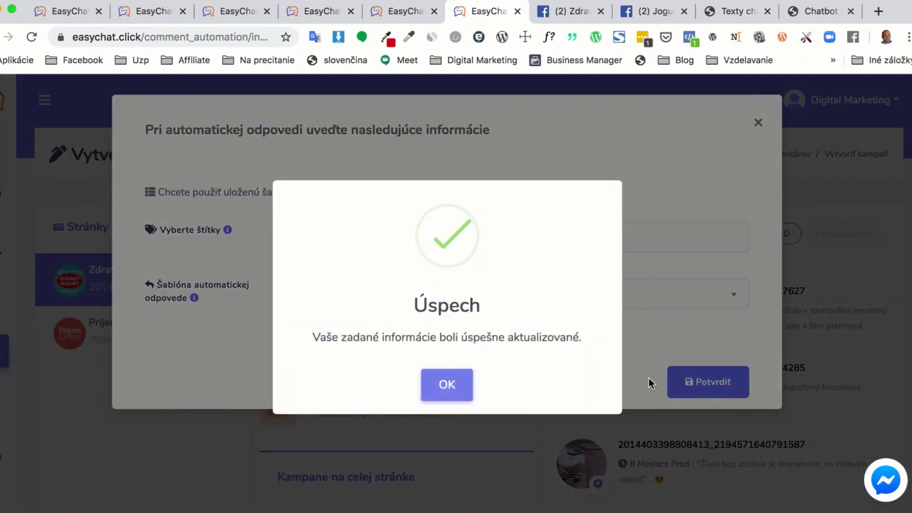
pyautogui.click(443, 385)
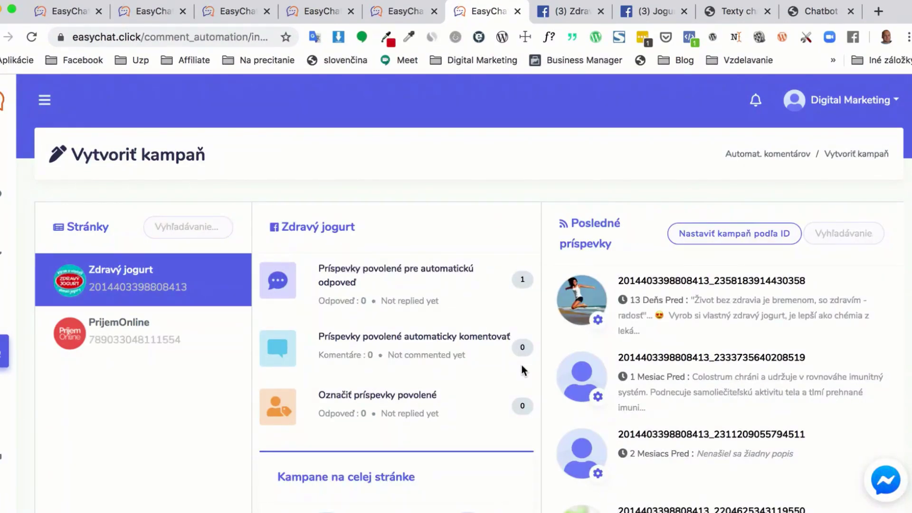
# Open Facebook Poster and start a new post from the Text / odkaz / obrázok / video campaign list
pyautogui.scroll(-3, 549, 367)
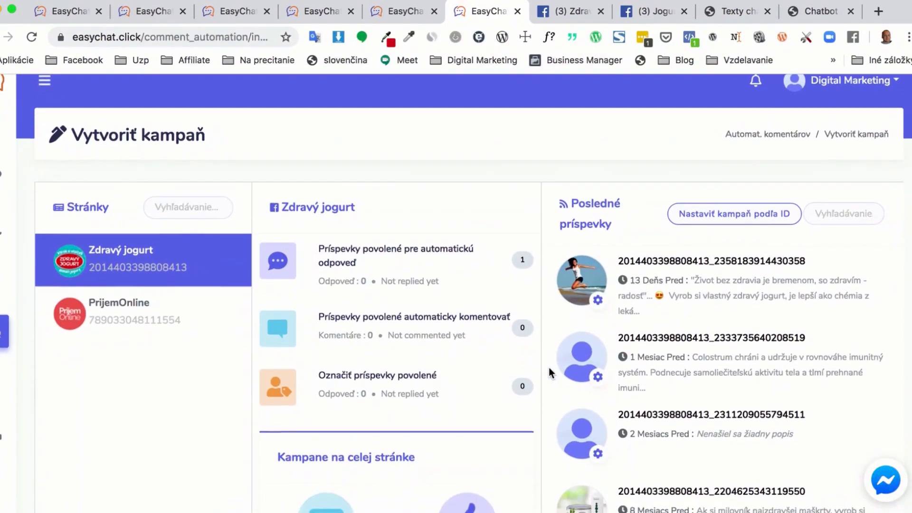
pyautogui.scroll(-1, 549, 366)
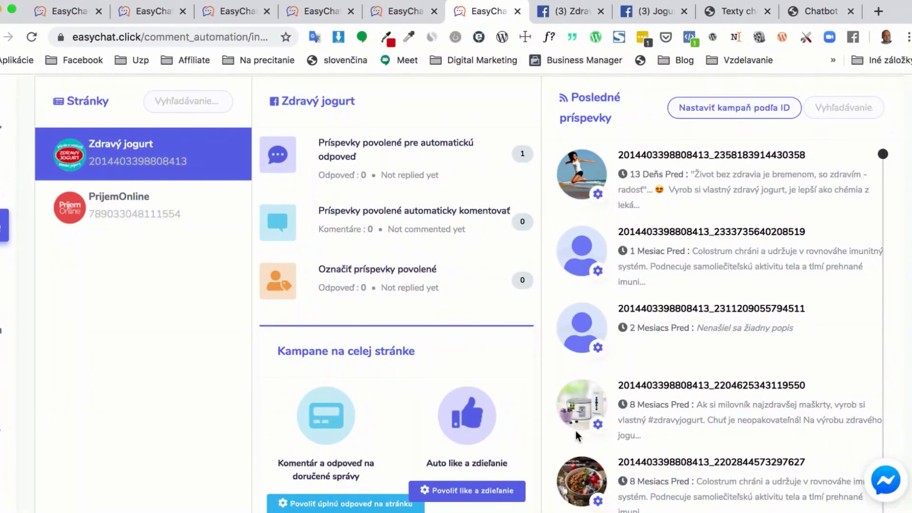
pyautogui.scroll(-1, 3, 470)
pyautogui.scroll(-1, 4, 470)
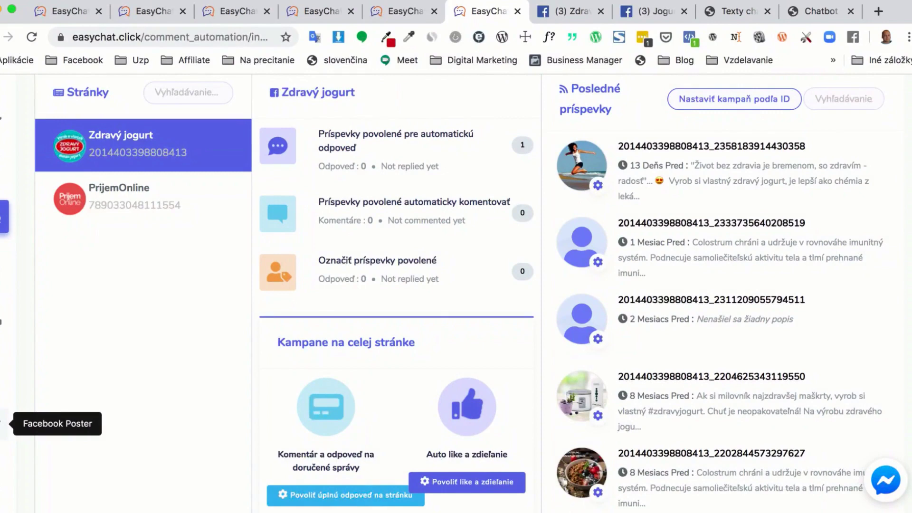
pyautogui.click(4, 423)
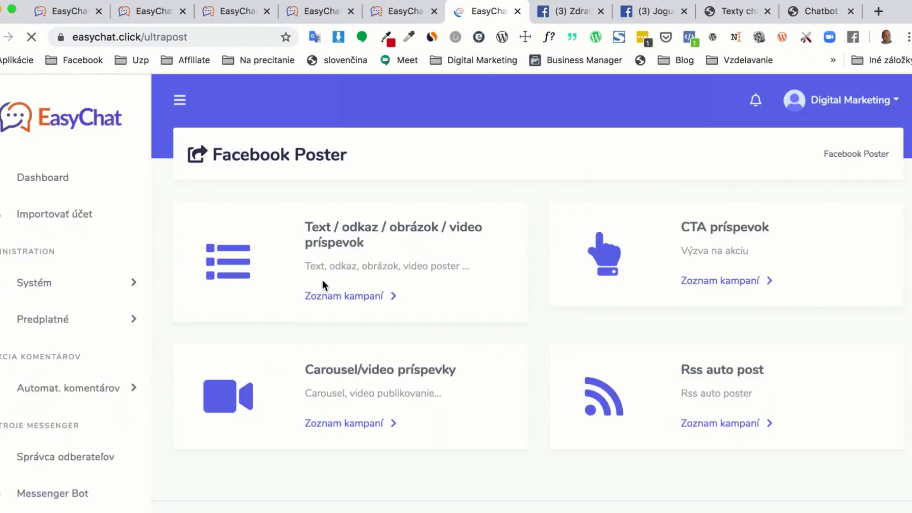
pyautogui.scroll(-2, 79, 414)
pyautogui.scroll(-3, 55, 448)
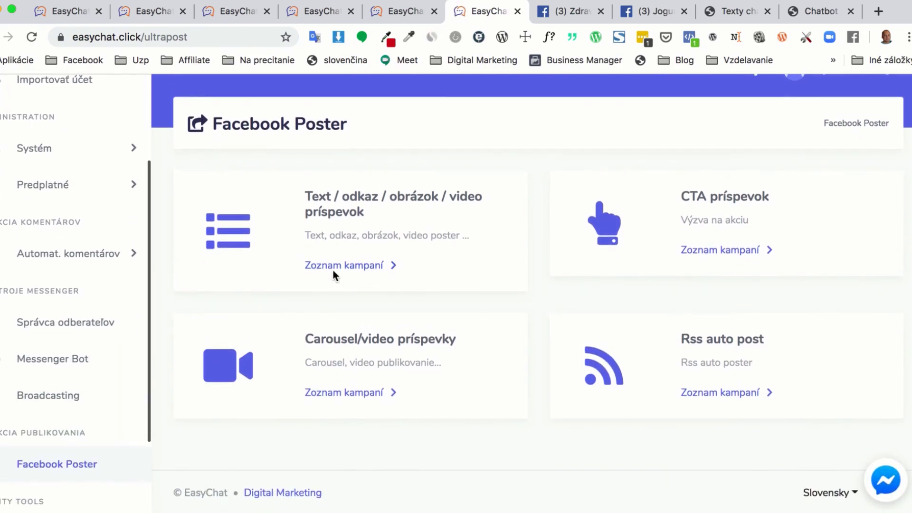
pyautogui.click(340, 266)
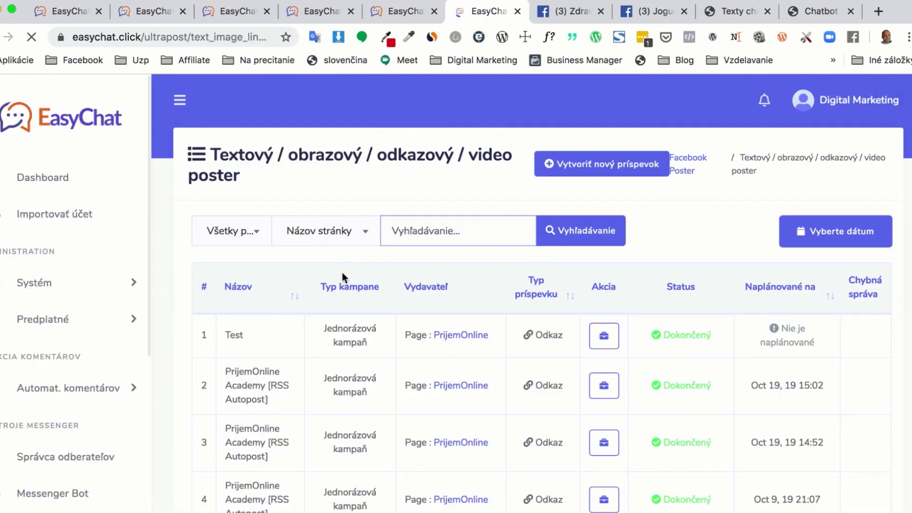
pyautogui.click(587, 168)
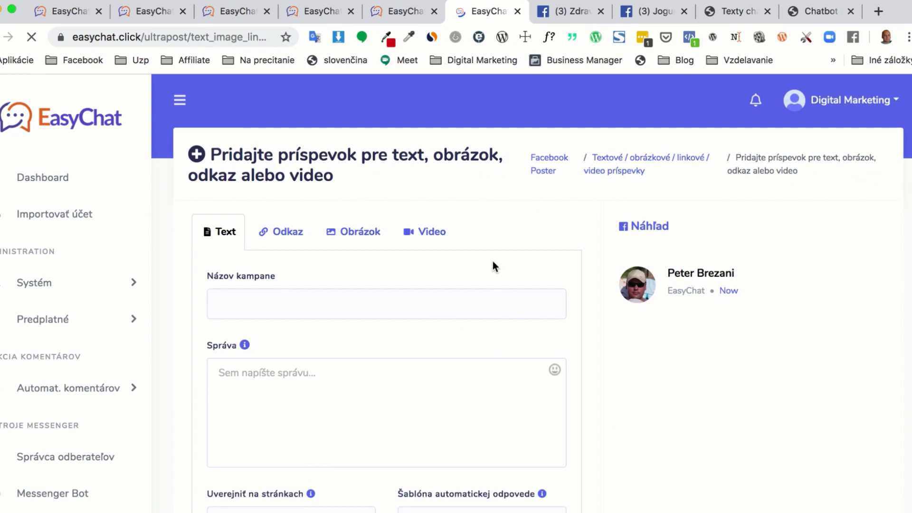
pyautogui.scroll(-2, 491, 260)
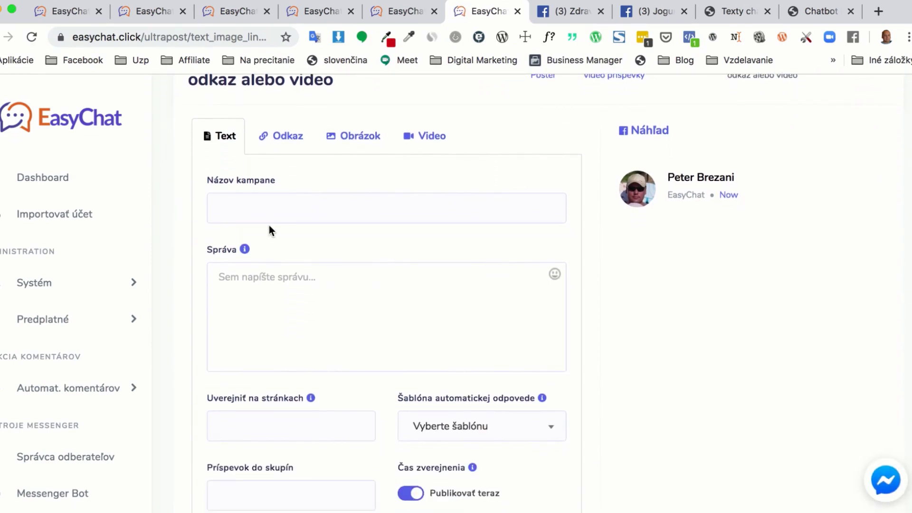
# Fill the text post form with the campaign name trhrt and the message rthtrh
pyautogui.click(272, 211)
pyautogui.write('trhrt')
pyautogui.click(280, 288)
pyautogui.write('rthtrh')
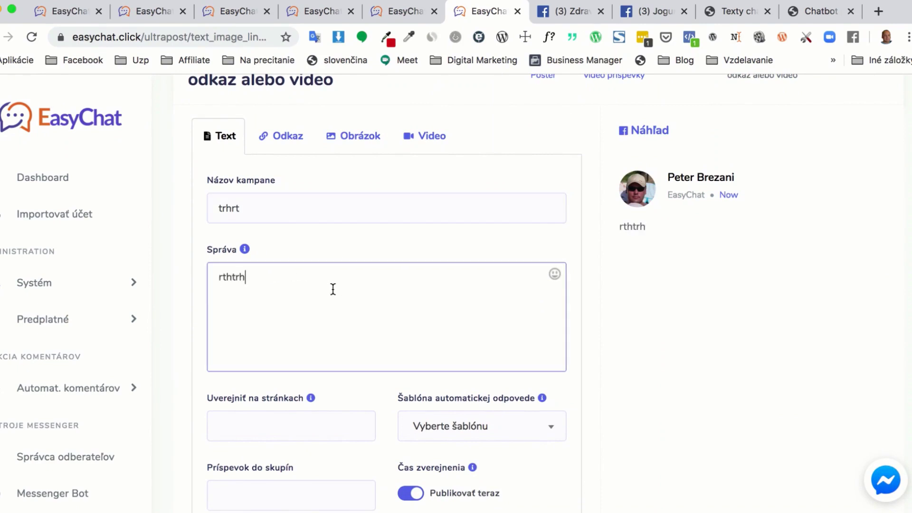
# Set the post to publish on the Zdravý jogurt page with the automatic reply template Info jogurtovac
pyautogui.scroll(-4, 320, 309)
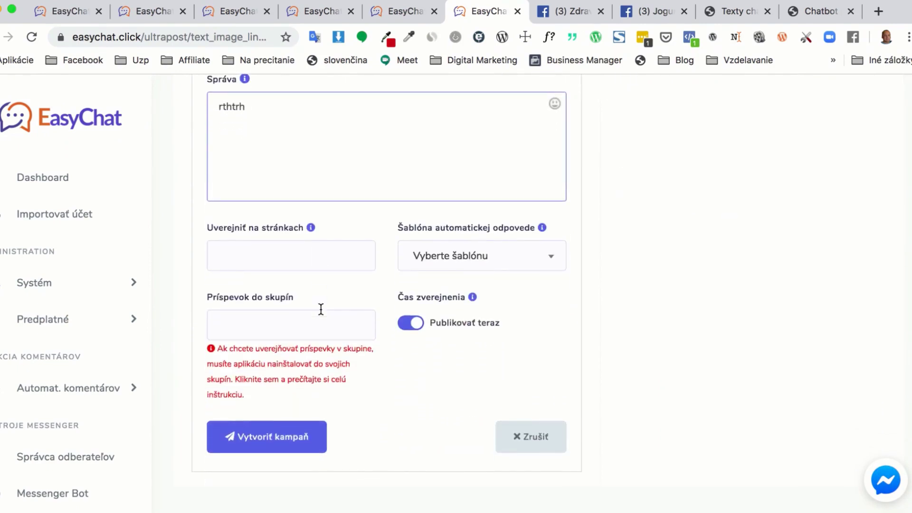
pyautogui.click(256, 261)
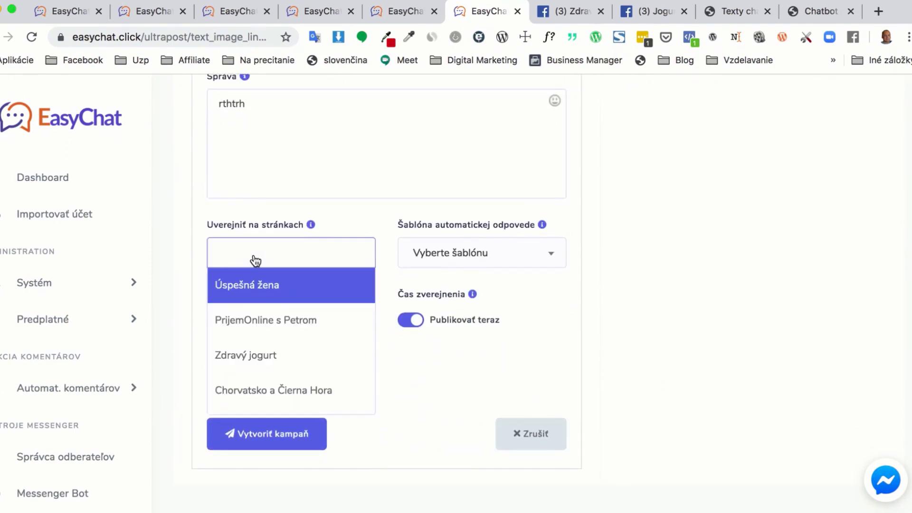
pyautogui.click(245, 355)
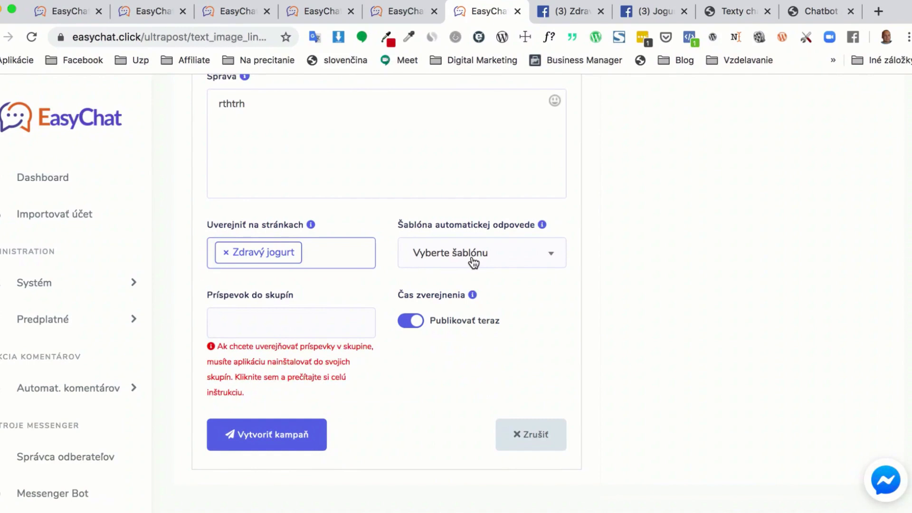
pyautogui.click(508, 257)
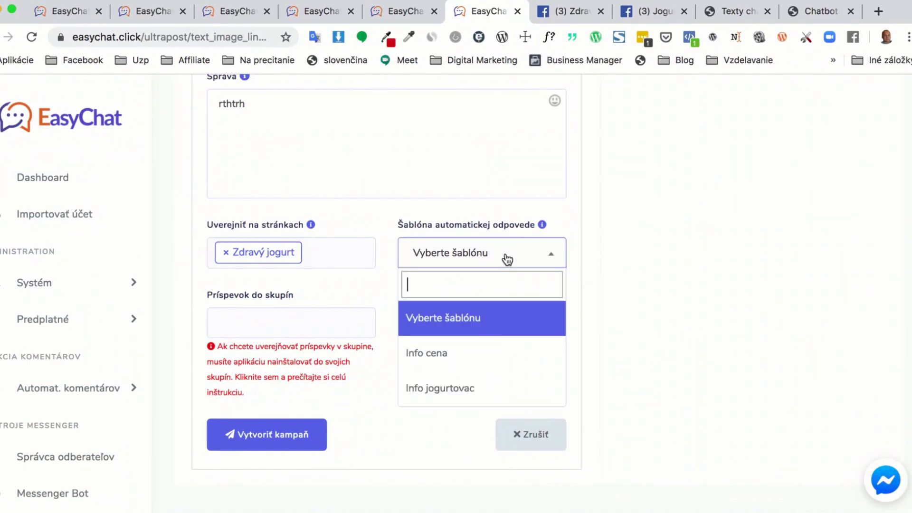
pyautogui.click(436, 389)
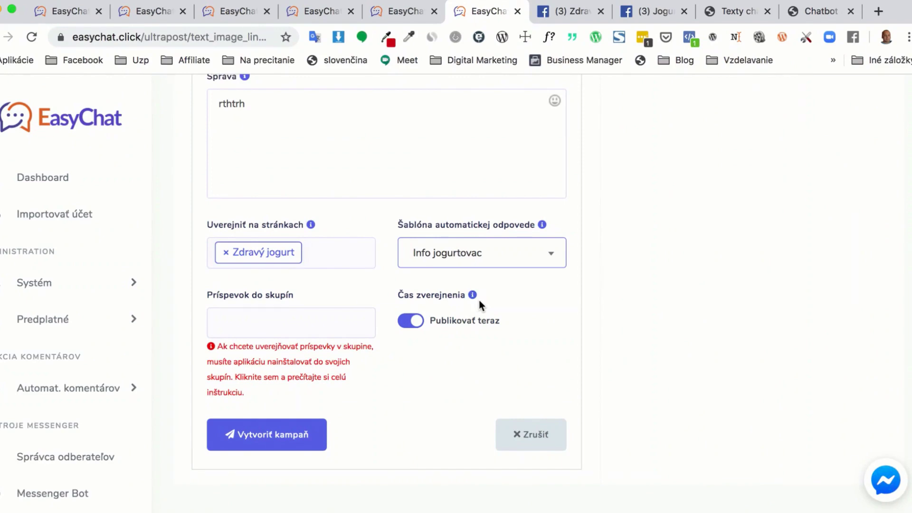
# Disable Publikovať teraz to review the scheduling options, and leave the unsaved post for the Dashboard
pyautogui.click(399, 321)
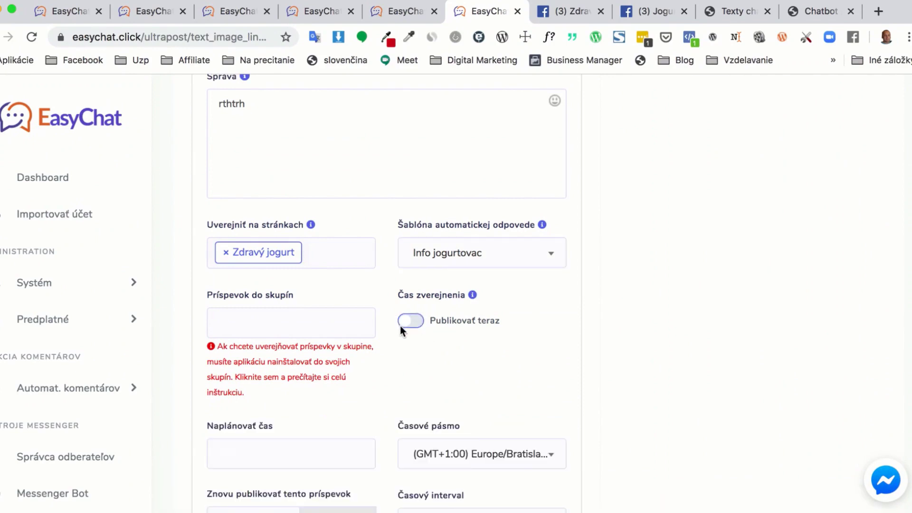
pyautogui.scroll(-3, 492, 346)
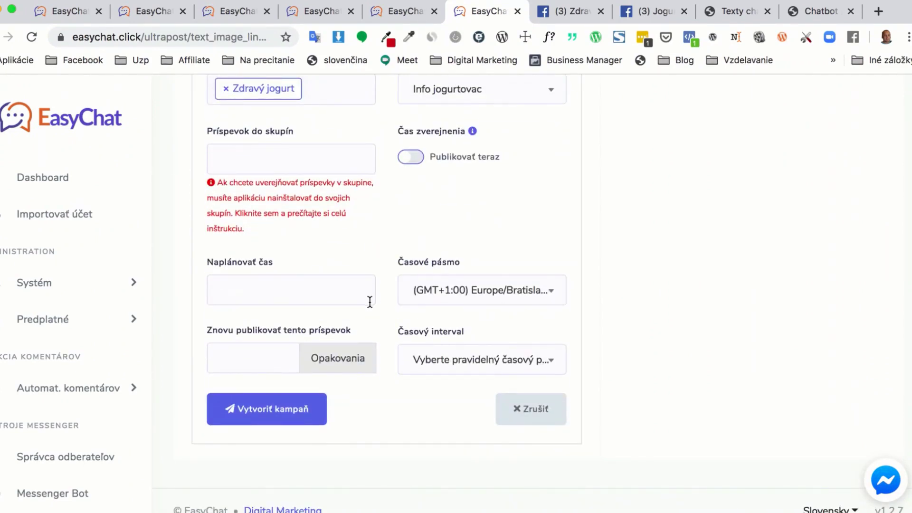
pyautogui.scroll(5, 370, 302)
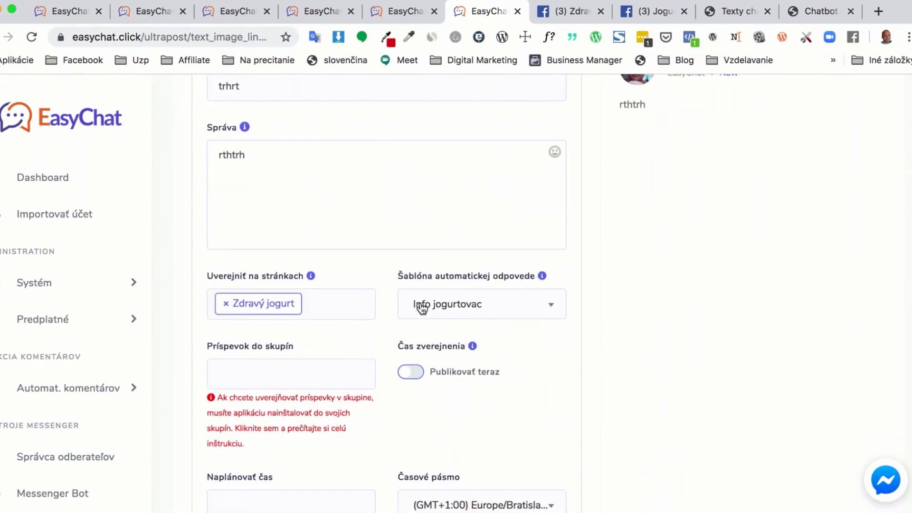
pyautogui.scroll(5, 441, 310)
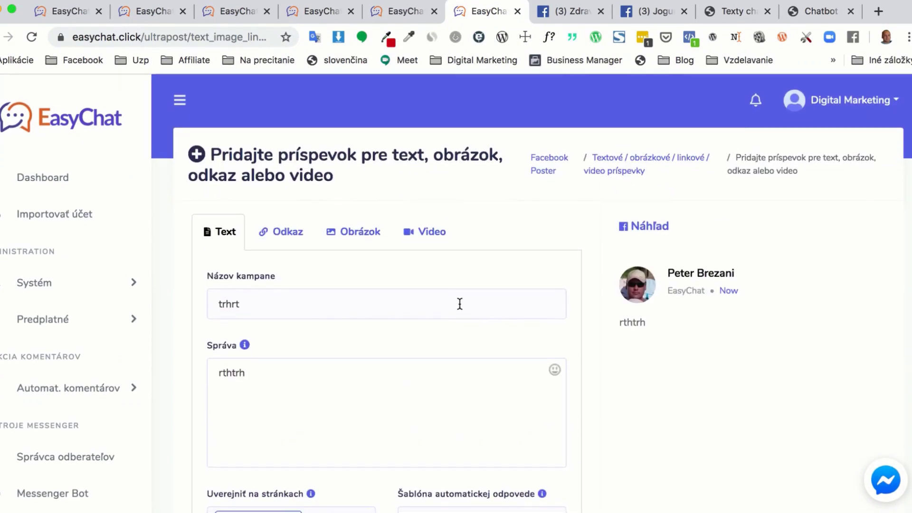
pyautogui.click(54, 179)
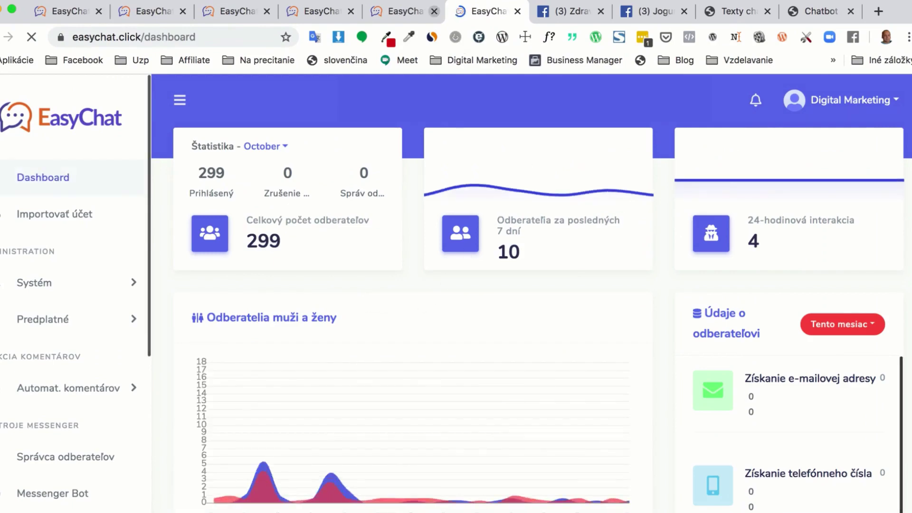
# Switch to Facebook, reload the Zdravý jogurt page and set the Colostrum post's commenting identity to the personal profile
pyautogui.click(566, 18)
pyautogui.scroll(-1, 441, 246)
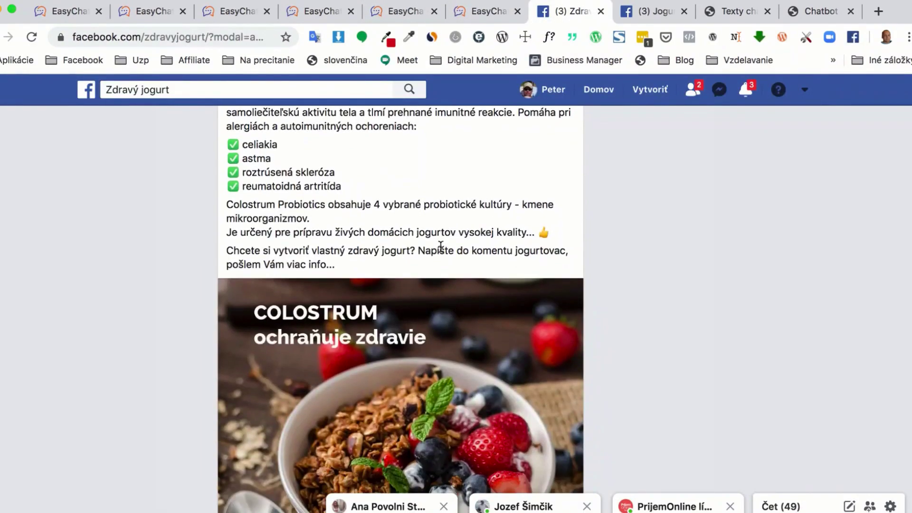
pyautogui.click(32, 36)
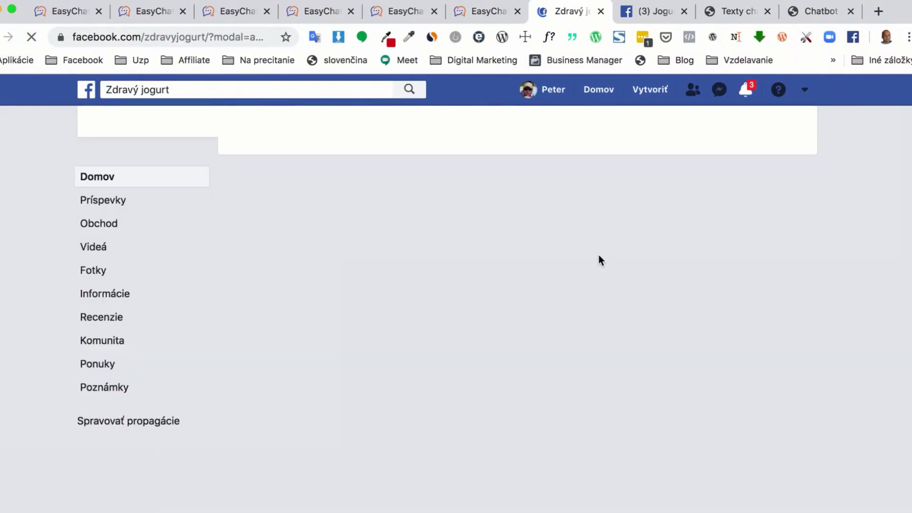
pyautogui.scroll(-2, 830, 363)
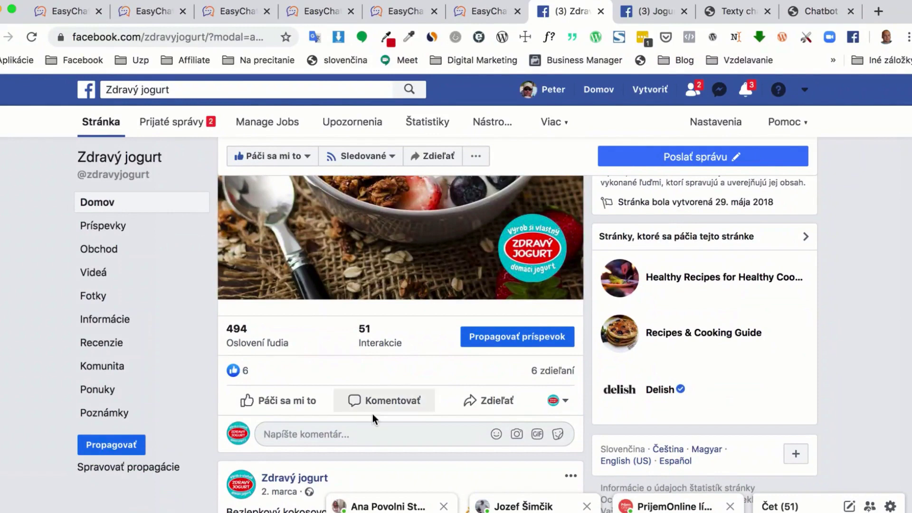
pyautogui.click(565, 404)
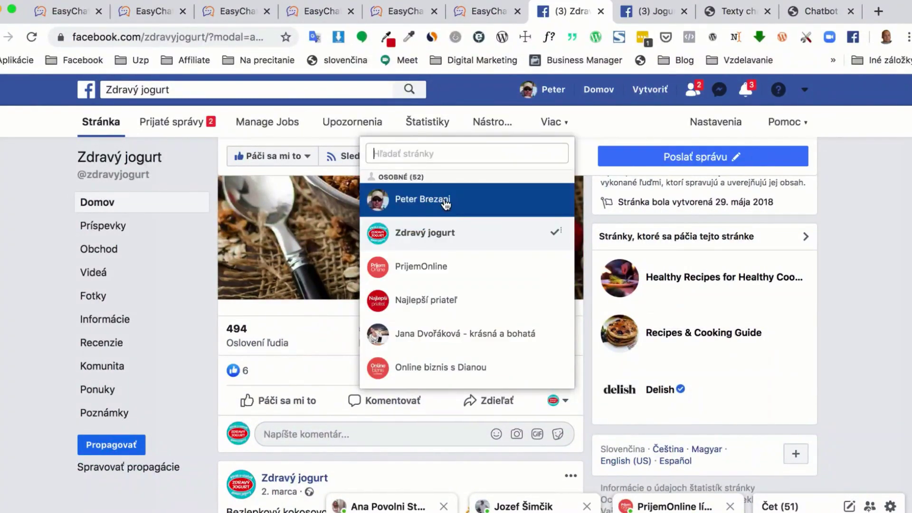
pyautogui.click(446, 204)
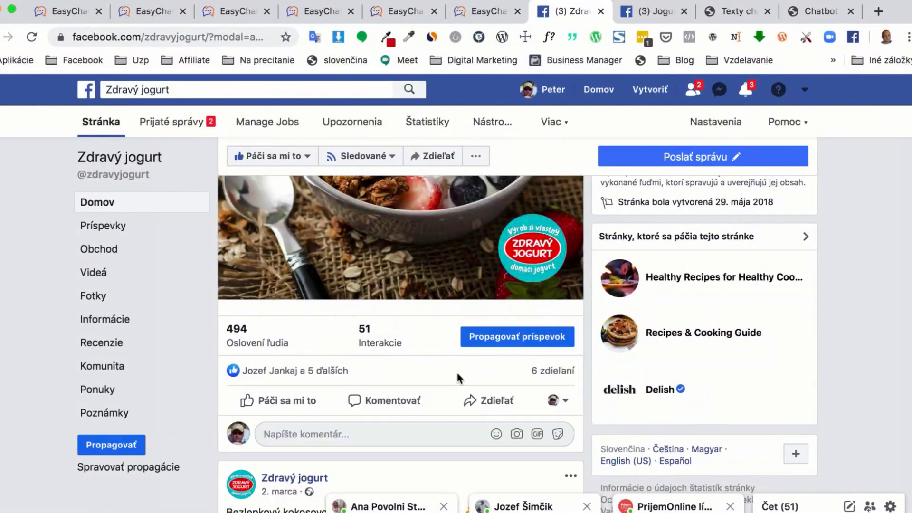
# Post the comment jogurtovac on the Colostrum post, check the automatic replies and minimise the post's pop-up window
pyautogui.scroll(-2, 457, 372)
pyautogui.scroll(-1, 457, 378)
pyautogui.click(391, 338)
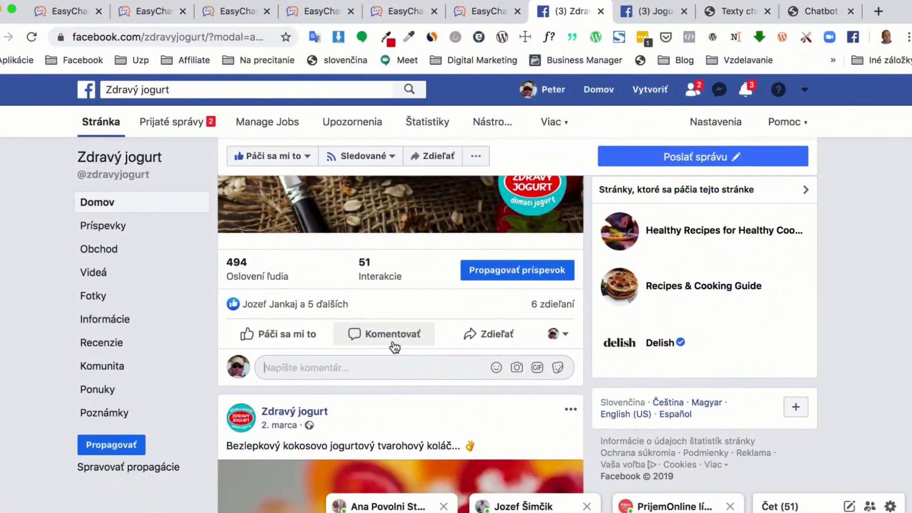
pyautogui.write('jogurtovac')
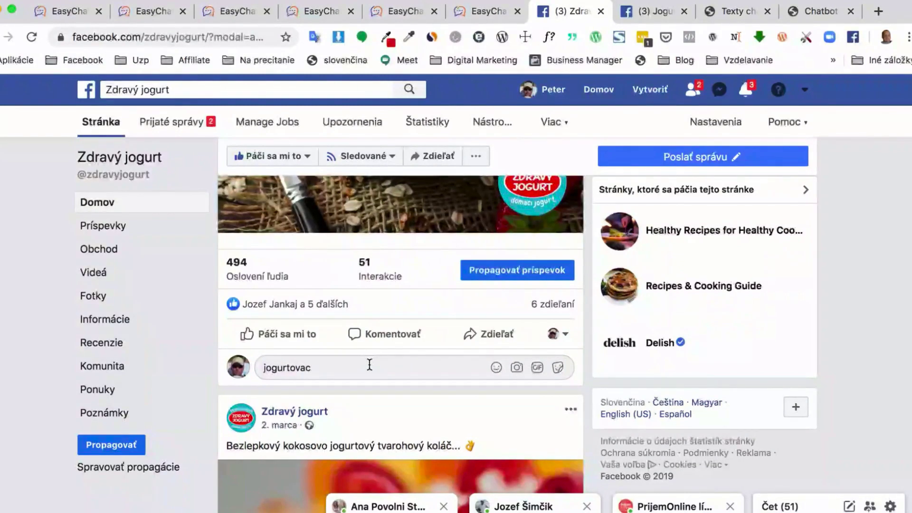
pyautogui.press('Return')
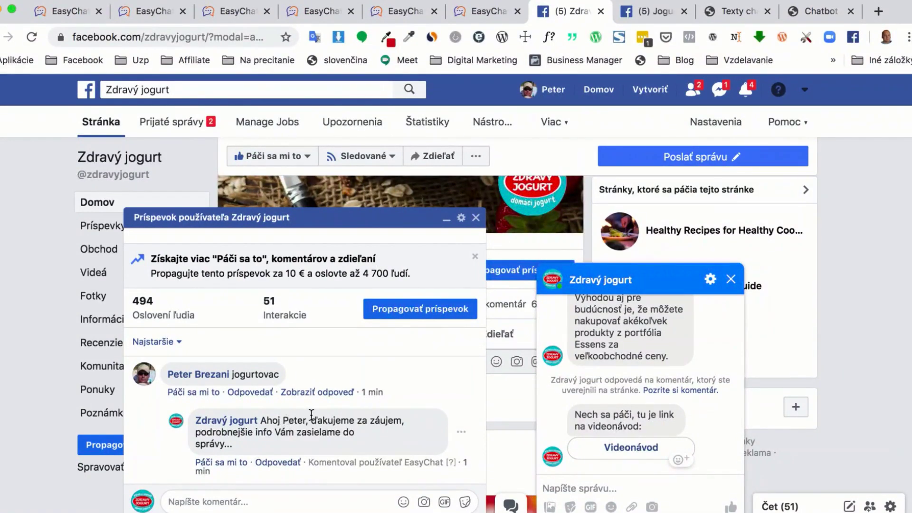
pyautogui.click(446, 223)
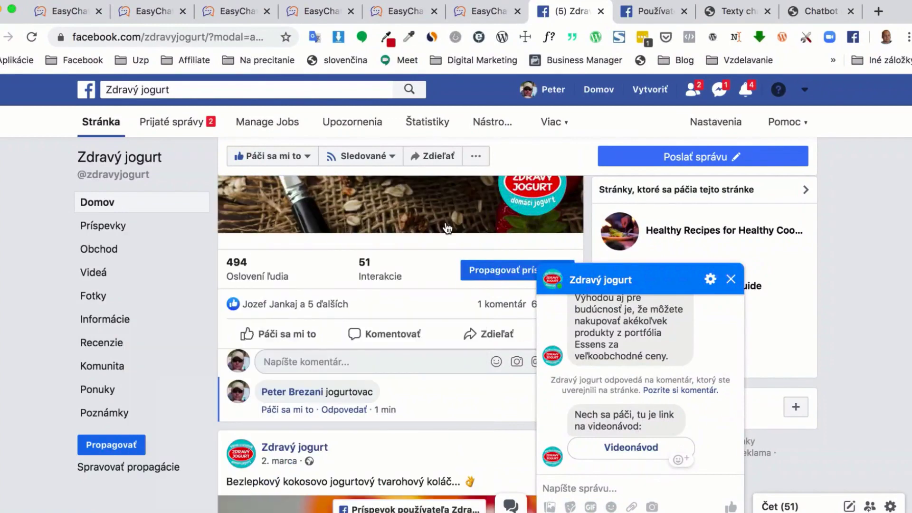